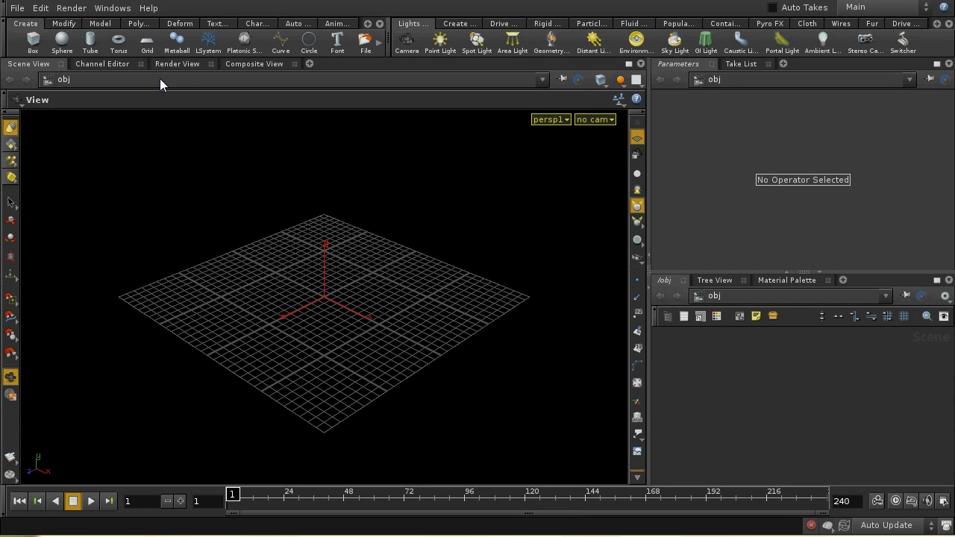
Step: Build a tilted slab from a box at the origin, scaled about 13.88 in X and Z and rotated about 24.5 degrees around X
{"action": "left_click", "coordinate": [42, 44]}
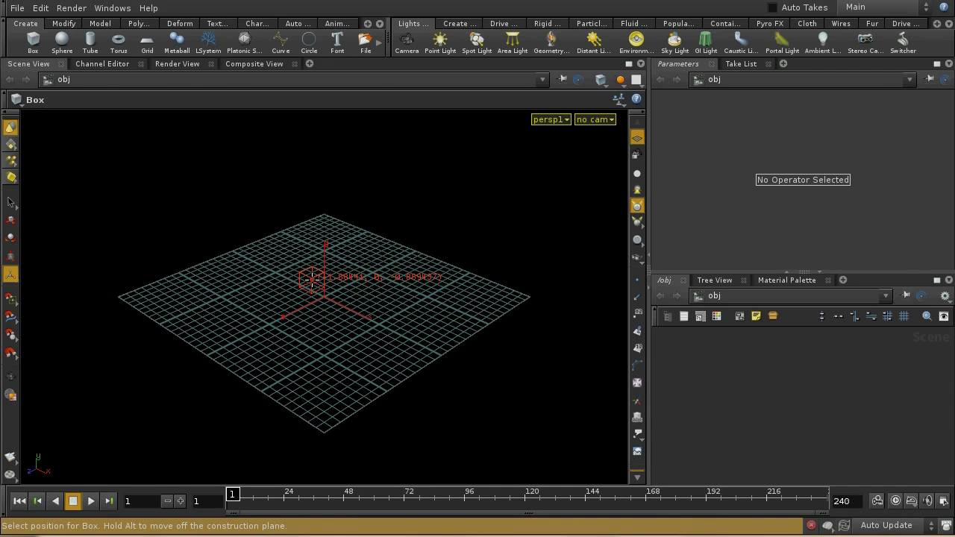
{"action": "key", "text": "Return"}
{"action": "mouse_move", "coordinate": [350, 332]}
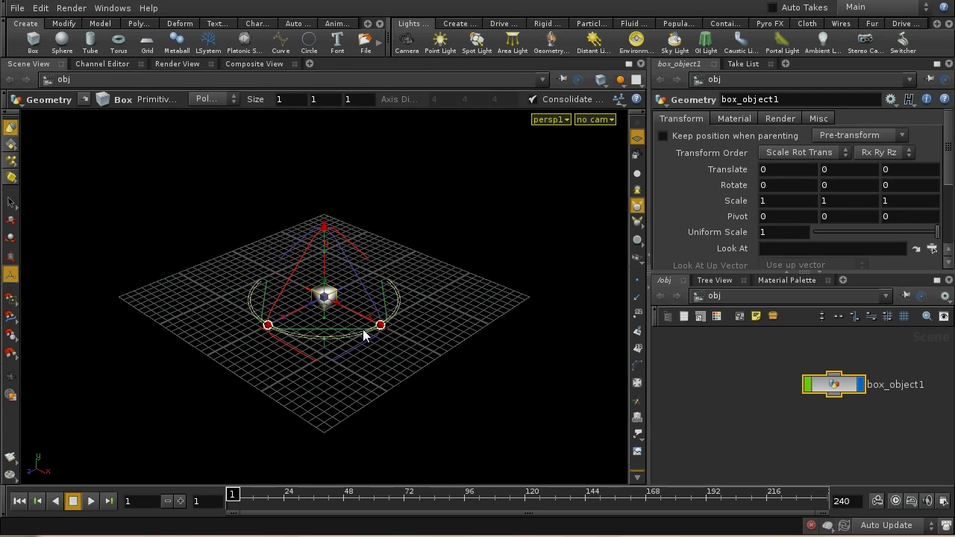
{"action": "left_click_drag", "start_coordinate": [341, 330], "coordinate": [385, 473]}
{"action": "left_click_drag", "start_coordinate": [330, 335], "coordinate": [338, 356]}
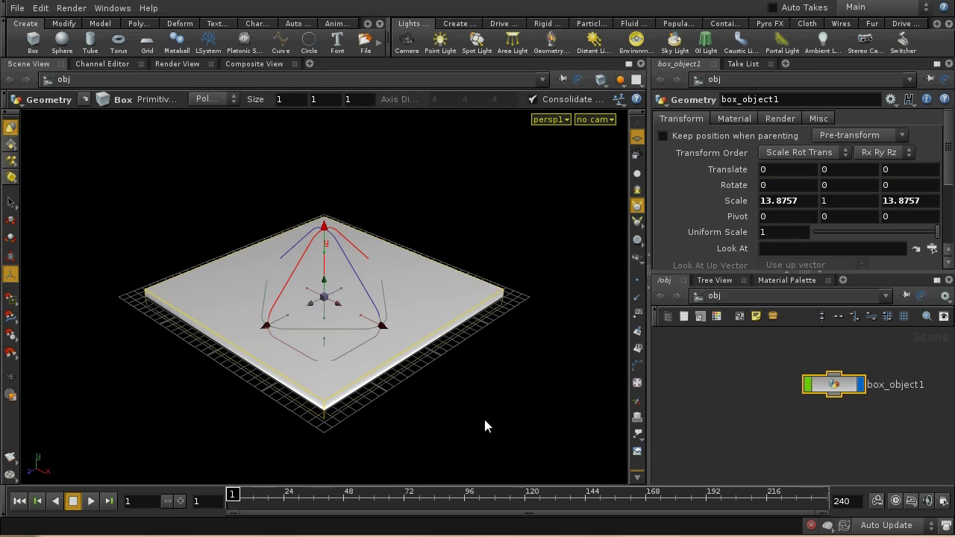
{"action": "left_click_drag", "start_coordinate": [314, 254], "coordinate": [289, 271]}
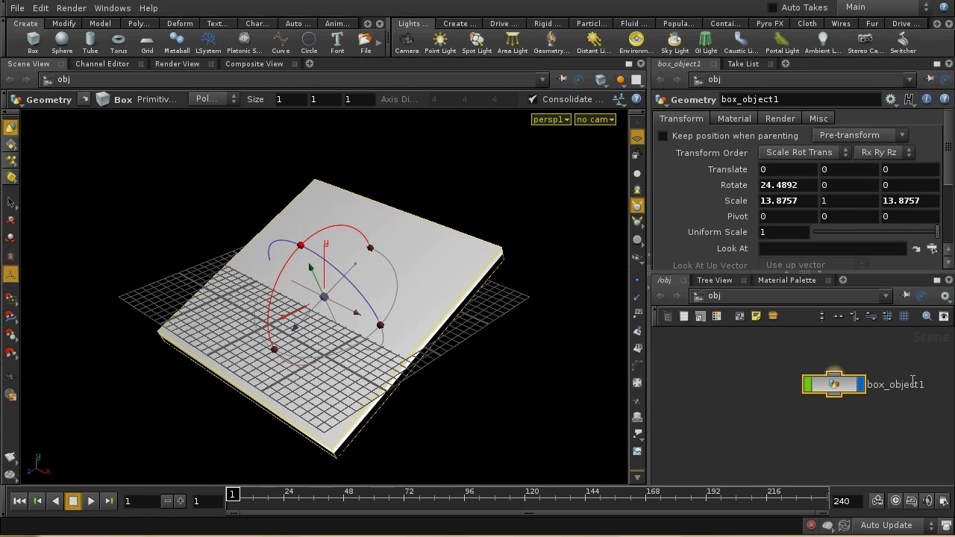
{"action": "left_click_drag", "start_coordinate": [858, 394], "coordinate": [814, 397]}
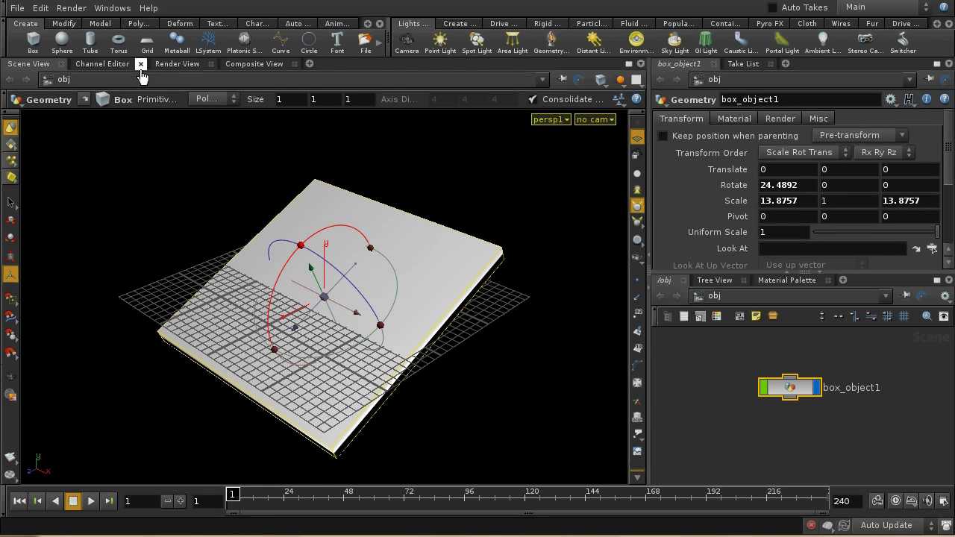
Step: Create a sphere at the origin and raise it to about 6.64 in Y, above the tilted box
{"action": "left_click", "coordinate": [62, 43]}
{"action": "key", "text": "Return"}
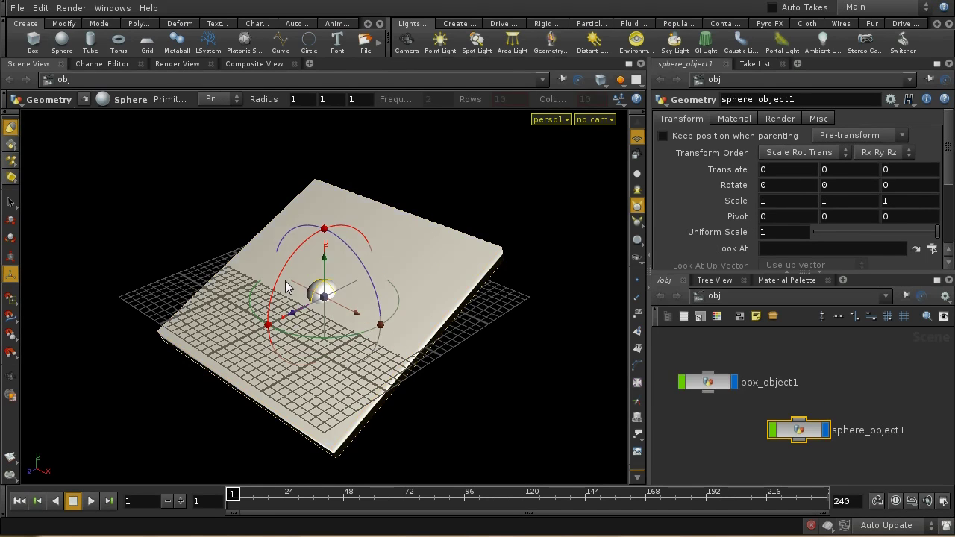
{"action": "left_click_drag", "start_coordinate": [323, 260], "coordinate": [324, 143]}
Step: Set the sphere primitive's radius to 0.6 on all axes and place the sphere object's node below box_object1 in the scene network
{"action": "double_click", "coordinate": [807, 430]}
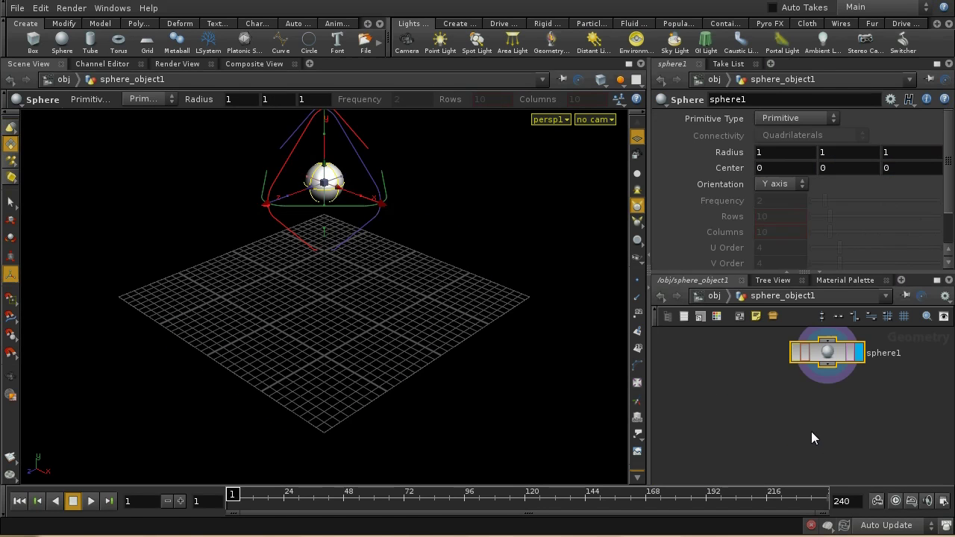
{"action": "middle_click_drag", "start_coordinate": [734, 155], "coordinate": [693, 158]}
{"action": "left_click", "coordinate": [712, 295]}
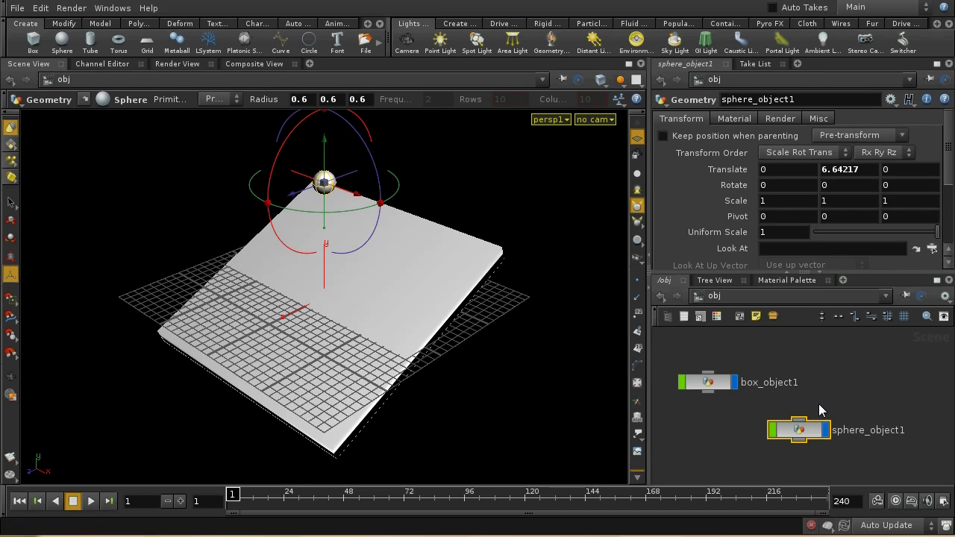
{"action": "left_click_drag", "start_coordinate": [813, 439], "coordinate": [727, 448]}
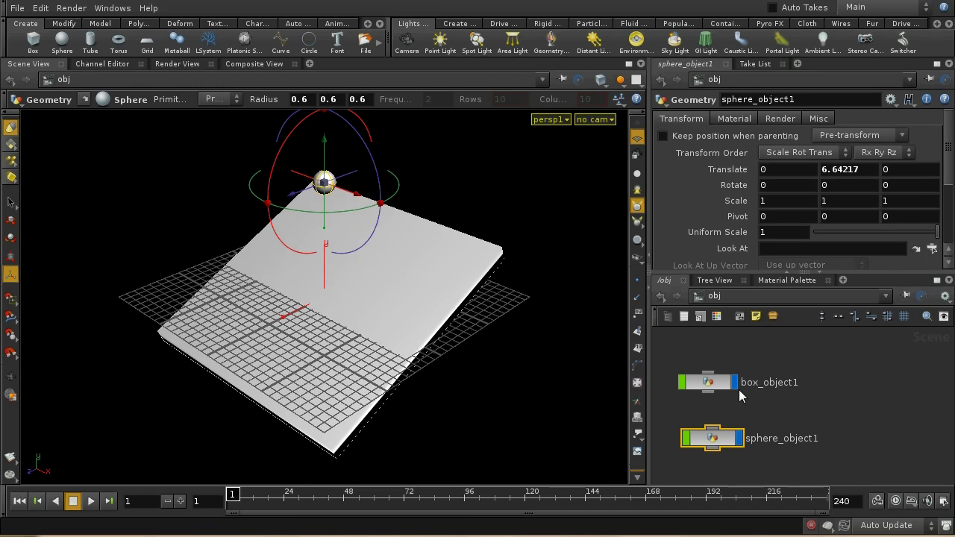
Step: Make the tilted box a rigid body Static Object so it acts as a collider
{"action": "left_click", "coordinate": [708, 384]}
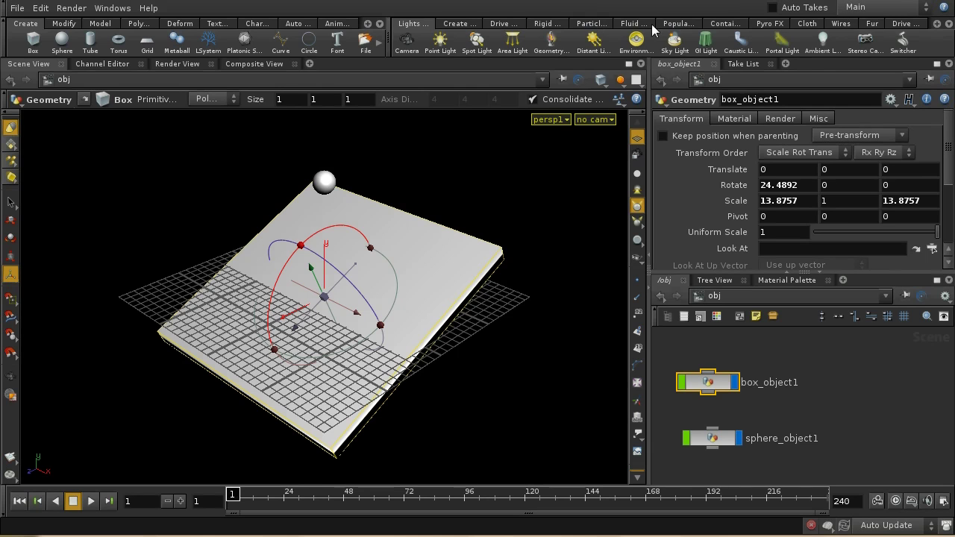
{"action": "left_click", "coordinate": [550, 23]}
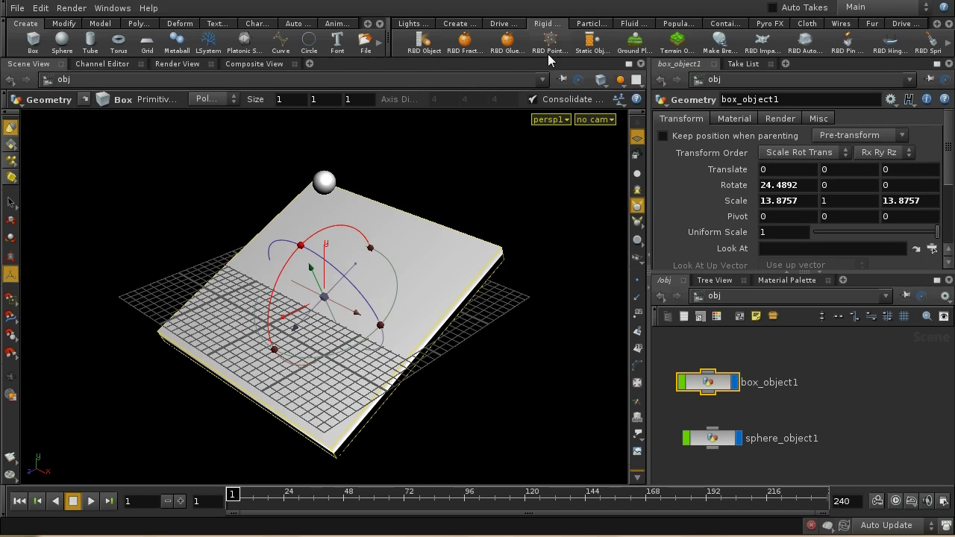
{"action": "left_click", "coordinate": [589, 42]}
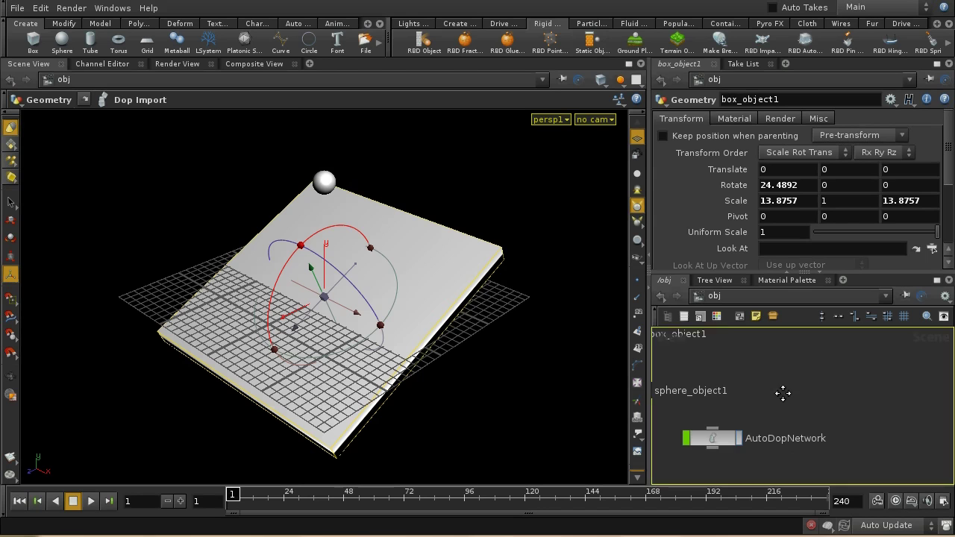
Step: Convert the sphere object into a FLIP fluid object
{"action": "left_click", "coordinate": [705, 397]}
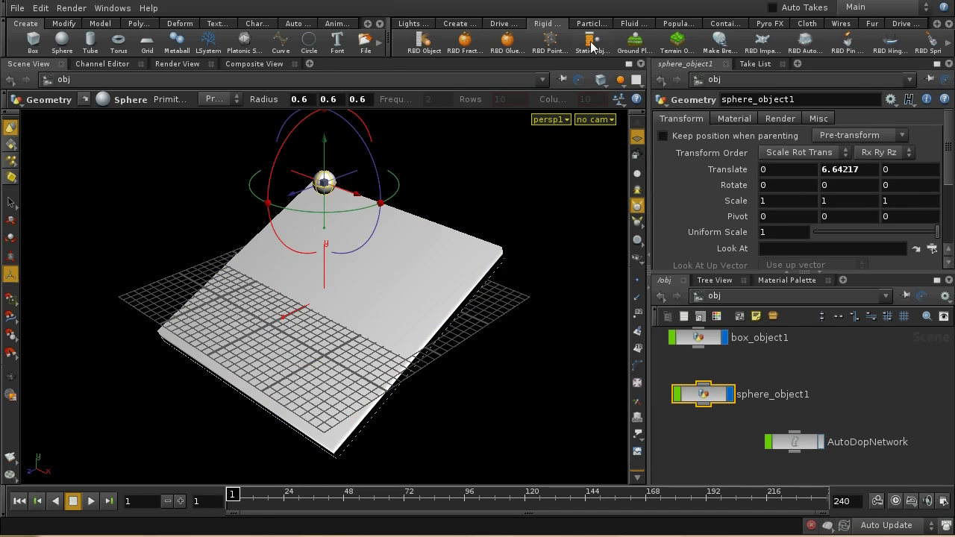
{"action": "left_click", "coordinate": [631, 24]}
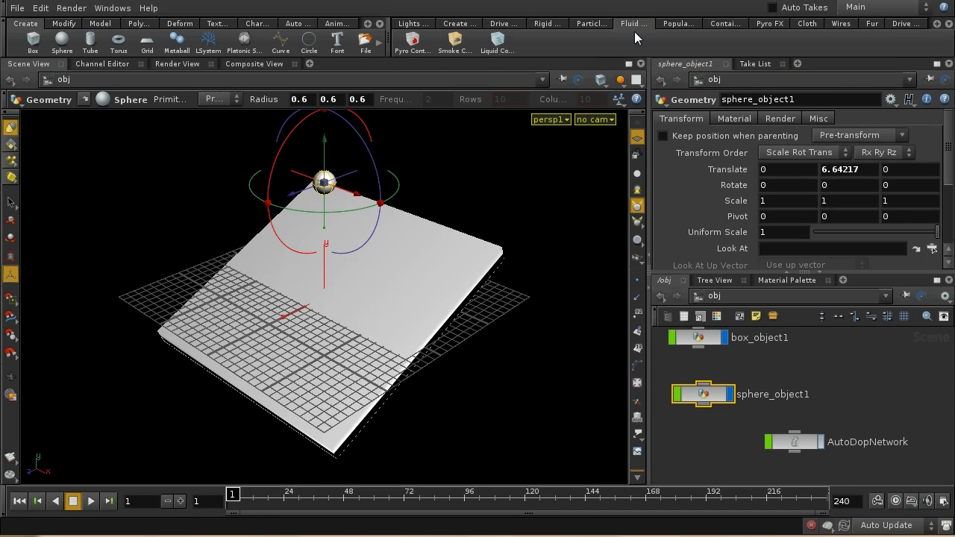
{"action": "left_click", "coordinate": [593, 24]}
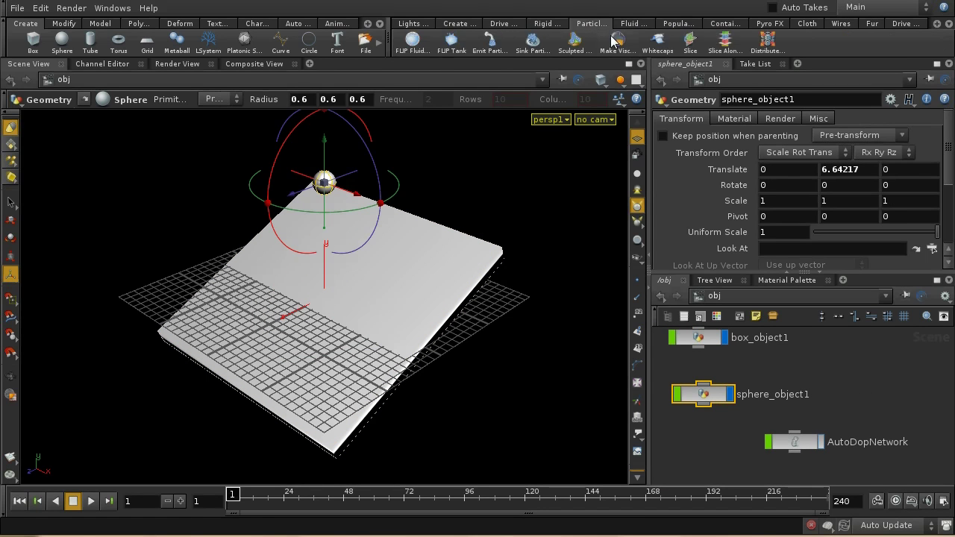
{"action": "left_click", "coordinate": [413, 43]}
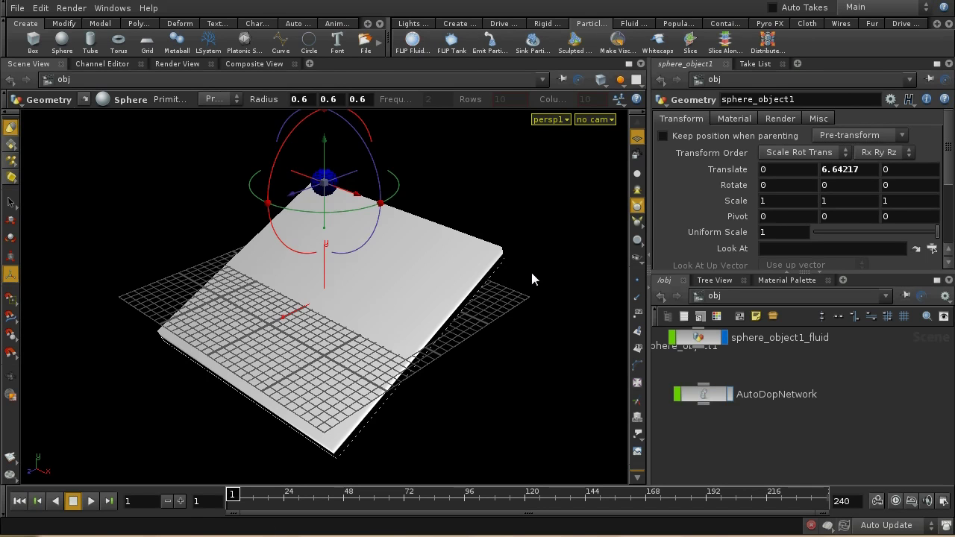
Step: Play the fluid simulation through its first 45 frames and return to the first frame
{"action": "left_click", "coordinate": [89, 501]}
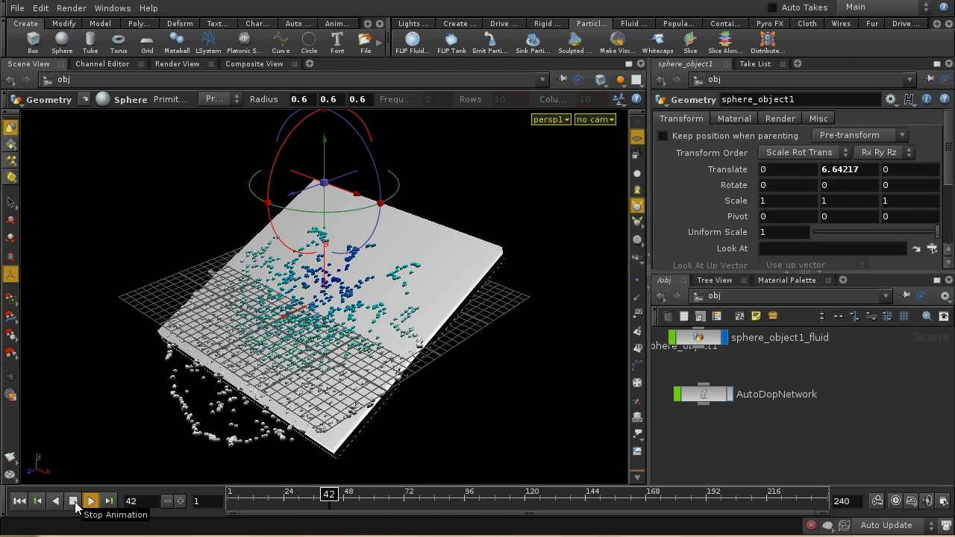
{"action": "left_click", "coordinate": [74, 503]}
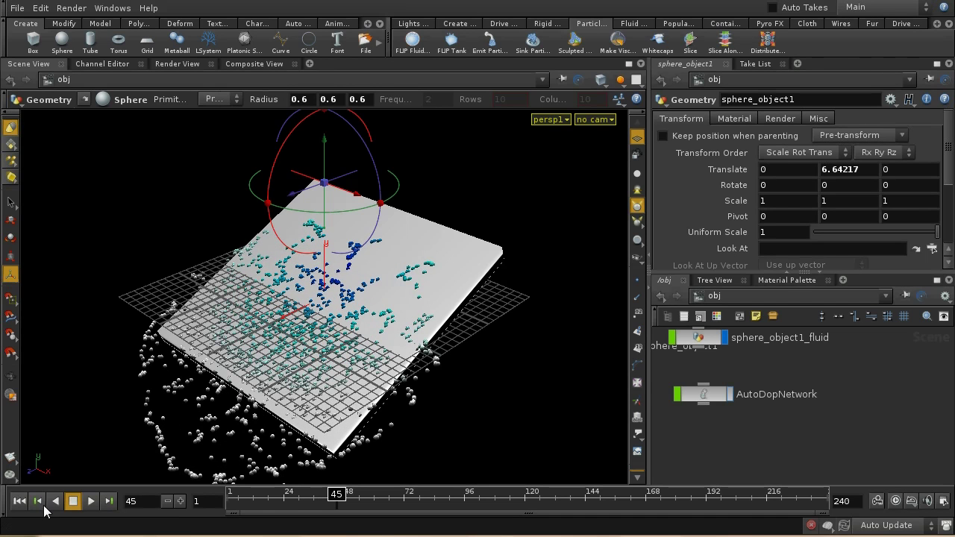
{"action": "left_click", "coordinate": [20, 501]}
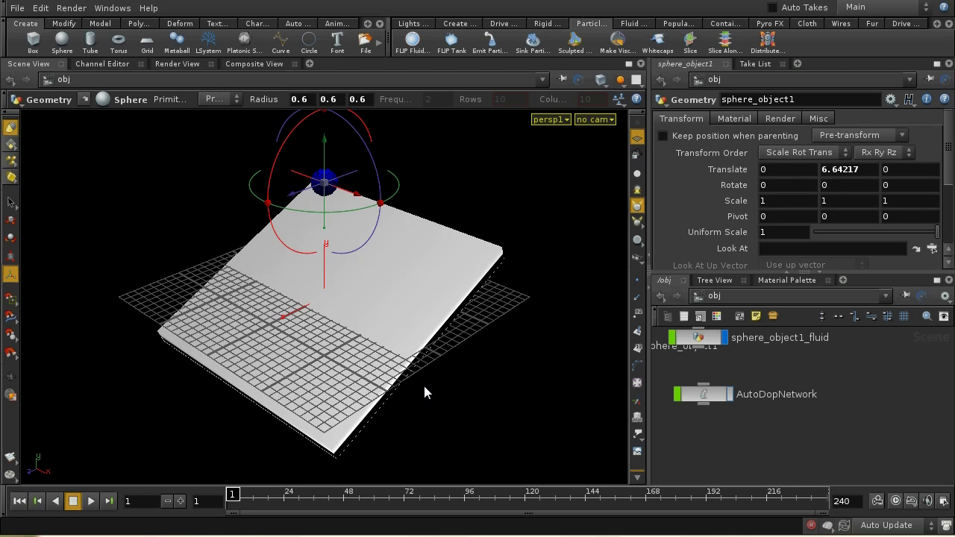
Step: Add a Mantra Surface material from the material gallery to the /shop materials
{"action": "left_click", "coordinate": [796, 282]}
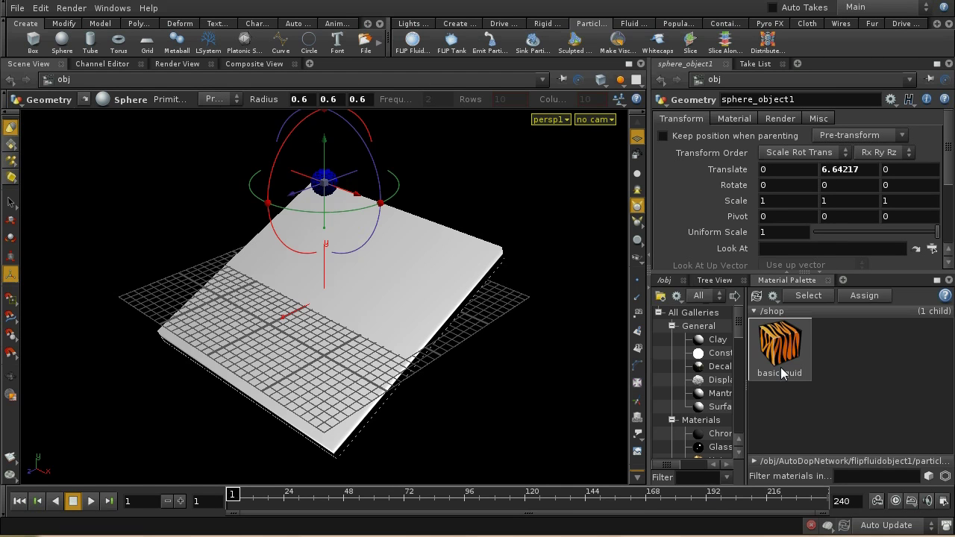
{"action": "left_click", "coordinate": [719, 393]}
{"action": "left_click", "coordinate": [743, 295]}
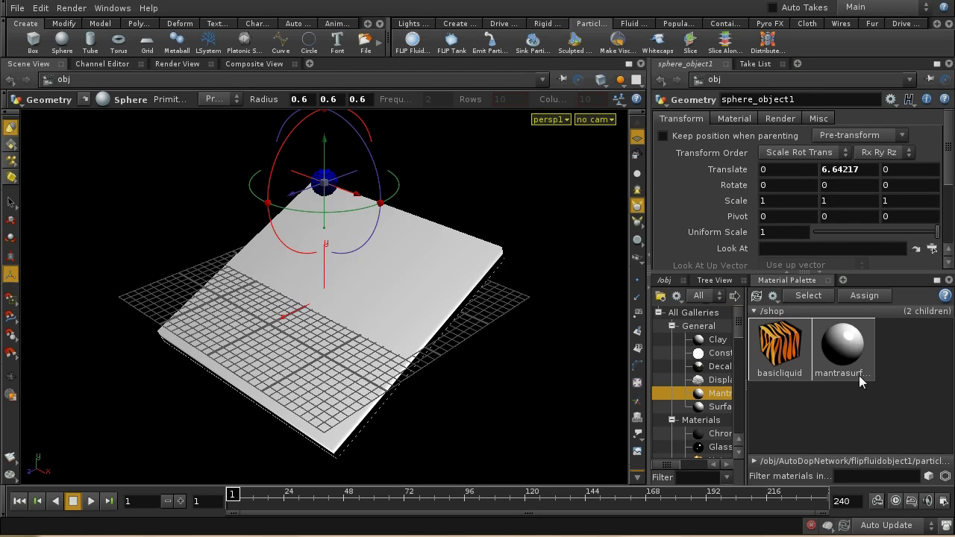
Step: Rename the new Mantra Surface material as wetshader
{"action": "left_click", "coordinate": [858, 375]}
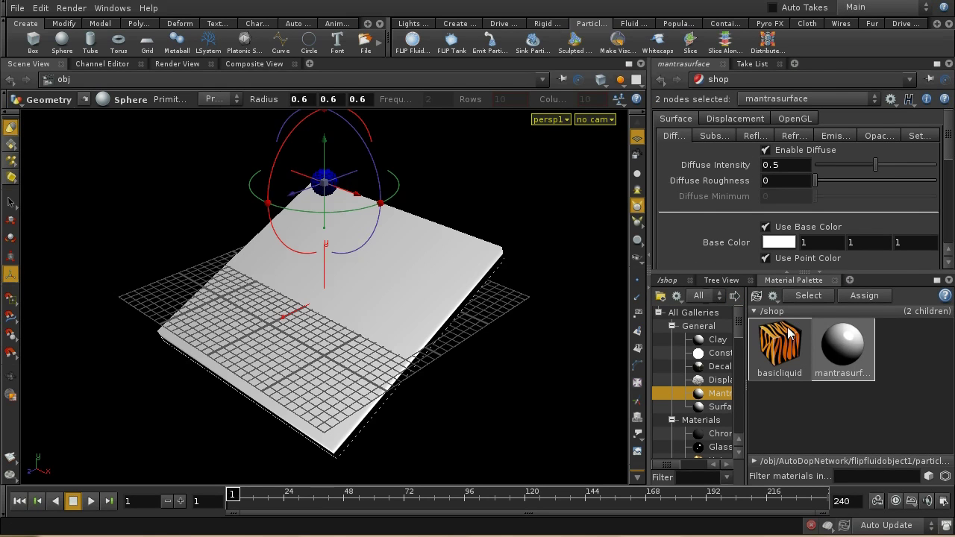
{"action": "left_click", "coordinate": [667, 280]}
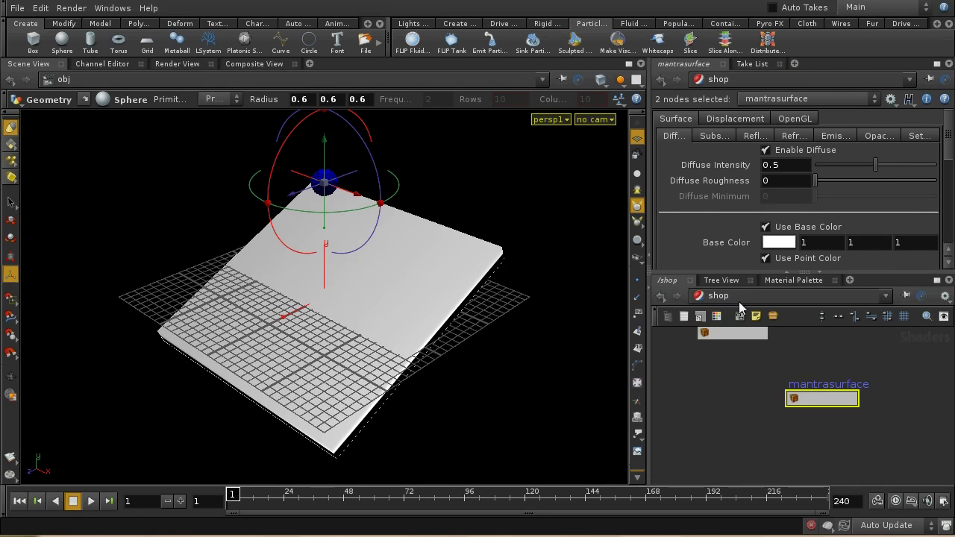
{"action": "left_click", "coordinate": [829, 405]}
{"action": "left_click", "coordinate": [862, 102]}
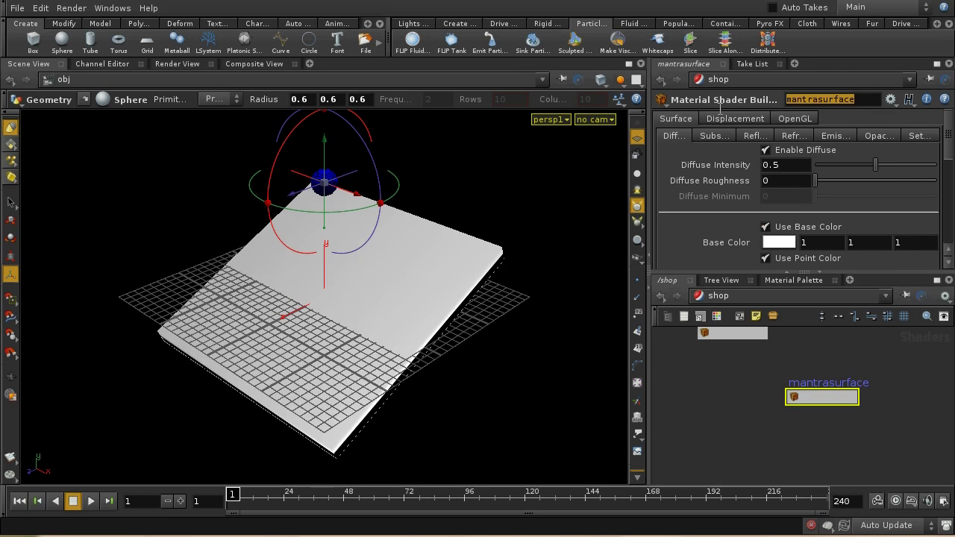
{"action": "type", "text": "wetshader"}
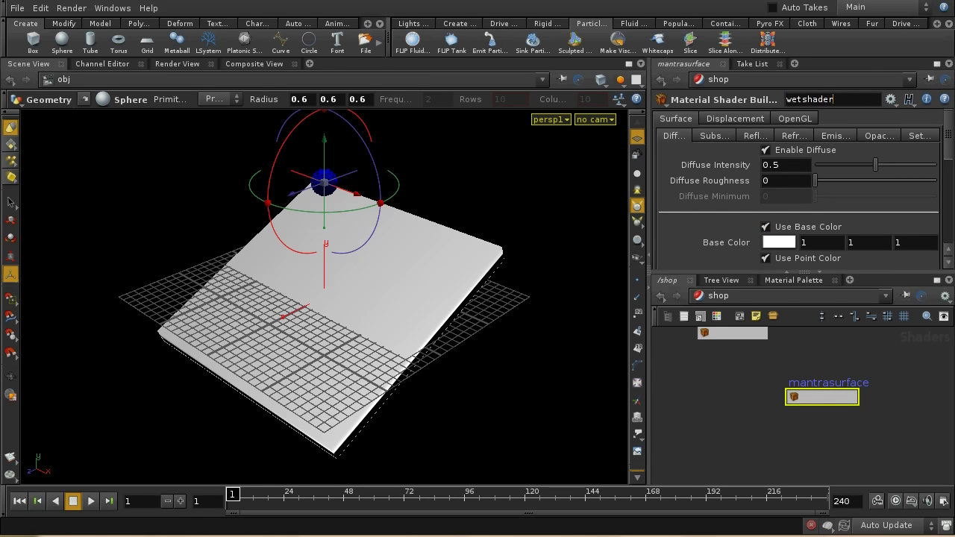
{"action": "key", "text": "Return"}
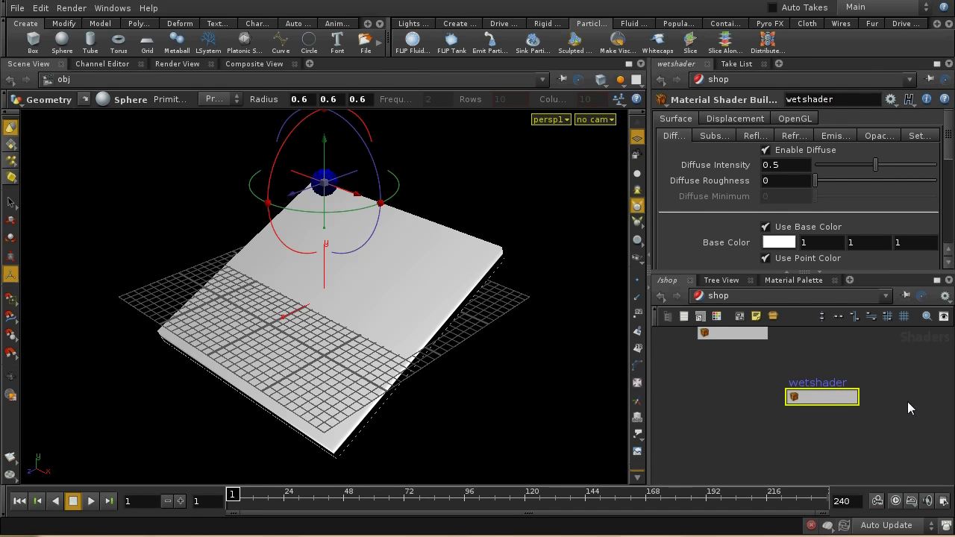
Step: Open the wetshader material's internal network in a maximized pane and examine the node groups feeding the surfaceModel node
{"action": "double_click", "coordinate": [843, 403]}
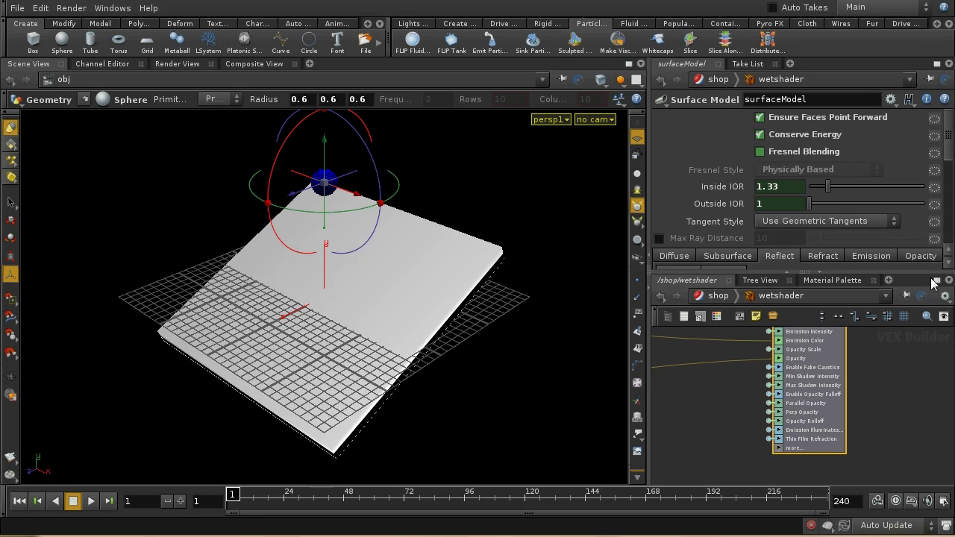
{"action": "key", "text": "ctrl+b"}
{"action": "scroll", "coordinate": [661, 224], "scroll_direction": "down", "scroll_amount": 5}
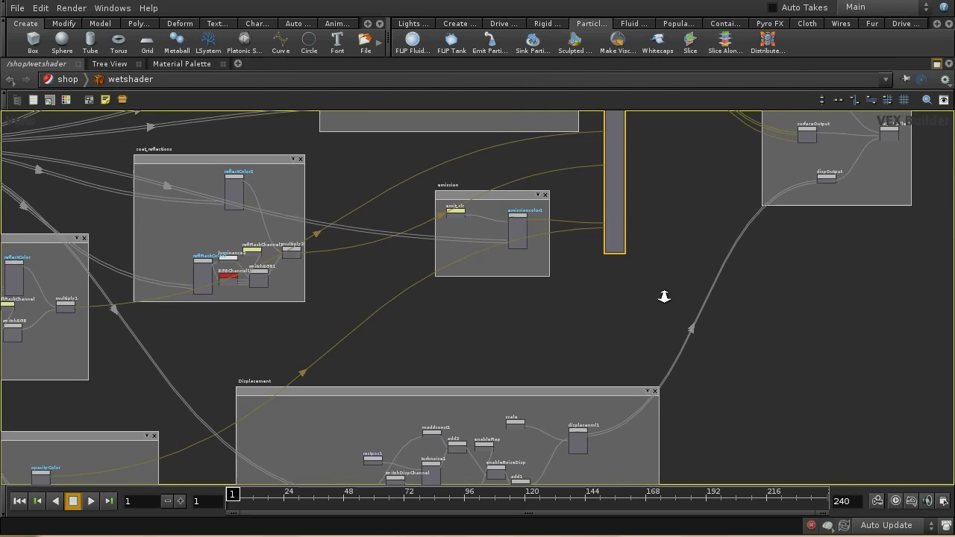
{"action": "scroll", "coordinate": [664, 291], "scroll_direction": "up", "scroll_amount": 3}
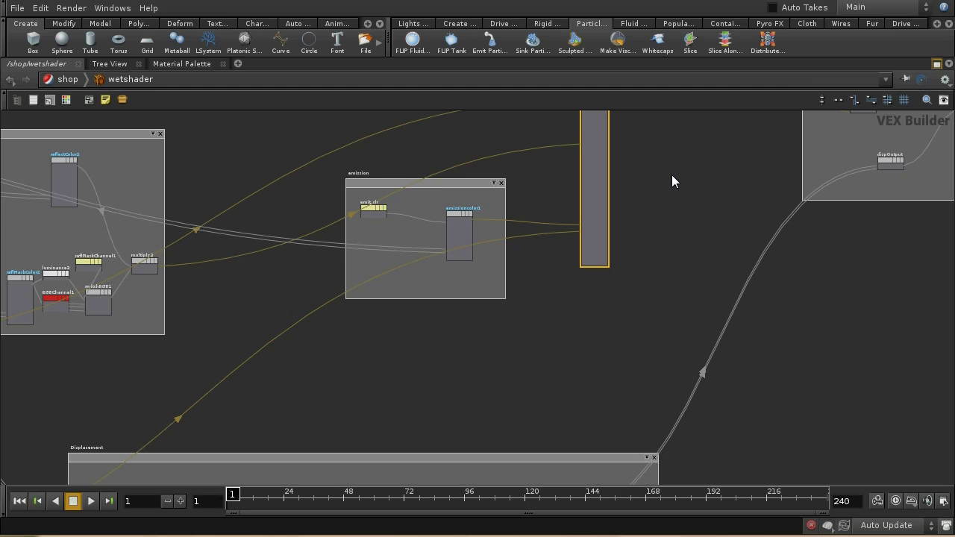
{"action": "middle_click_drag", "start_coordinate": [649, 228], "coordinate": [655, 288]}
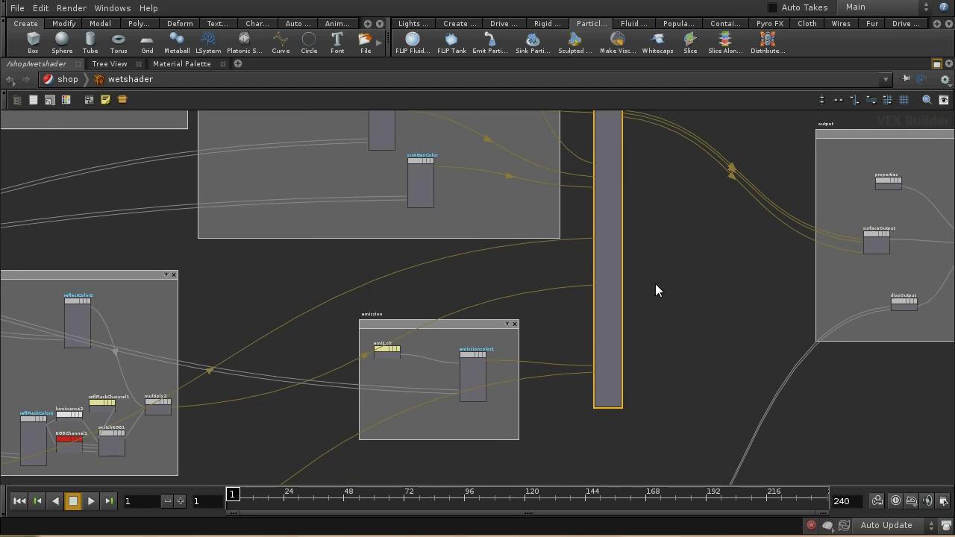
{"action": "middle_click_drag", "start_coordinate": [647, 202], "coordinate": [688, 288]}
{"action": "middle_click_drag", "start_coordinate": [616, 150], "coordinate": [688, 238]}
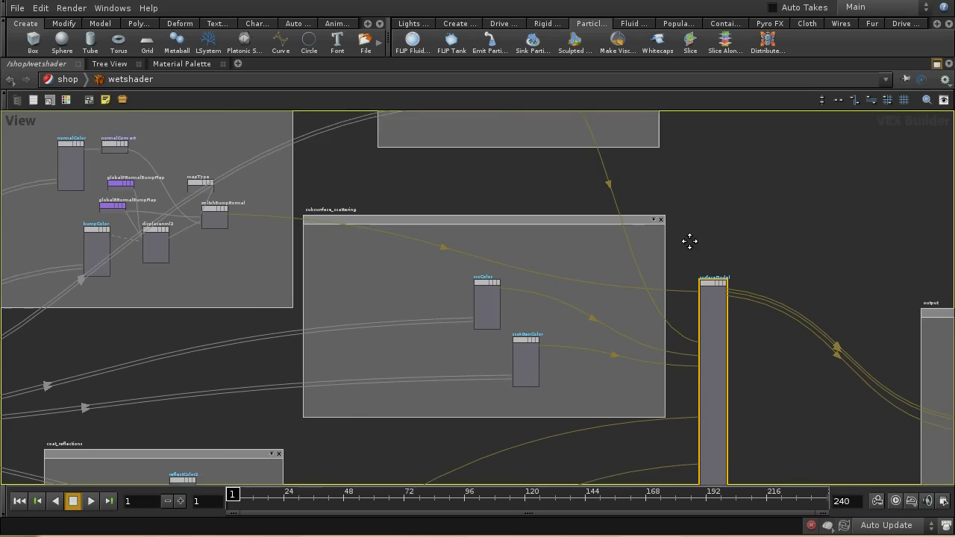
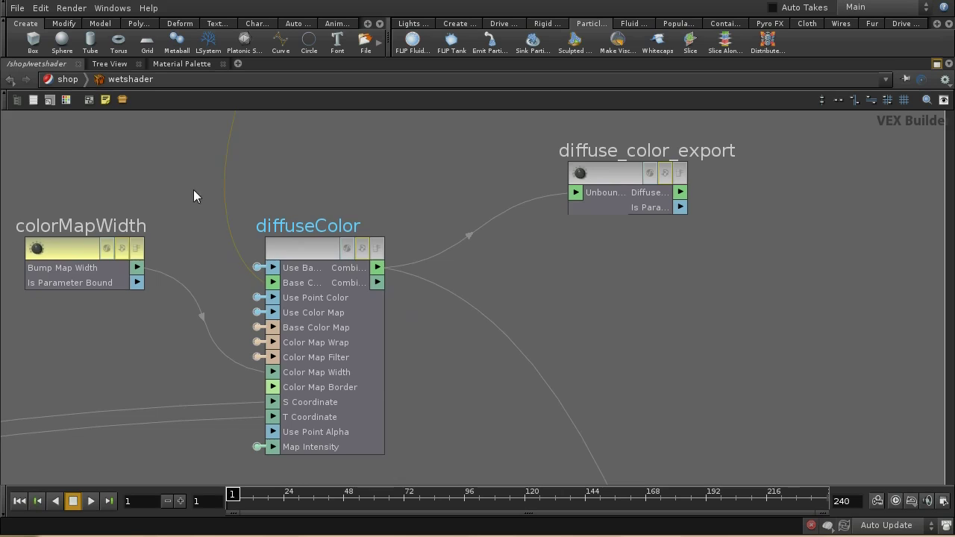
Step: Move the baseColor parameter node out of its group box into the empty area above the diffuseColor node
{"action": "middle_click_drag", "start_coordinate": [193, 190], "coordinate": [258, 247]}
{"action": "key", "text": "p"}
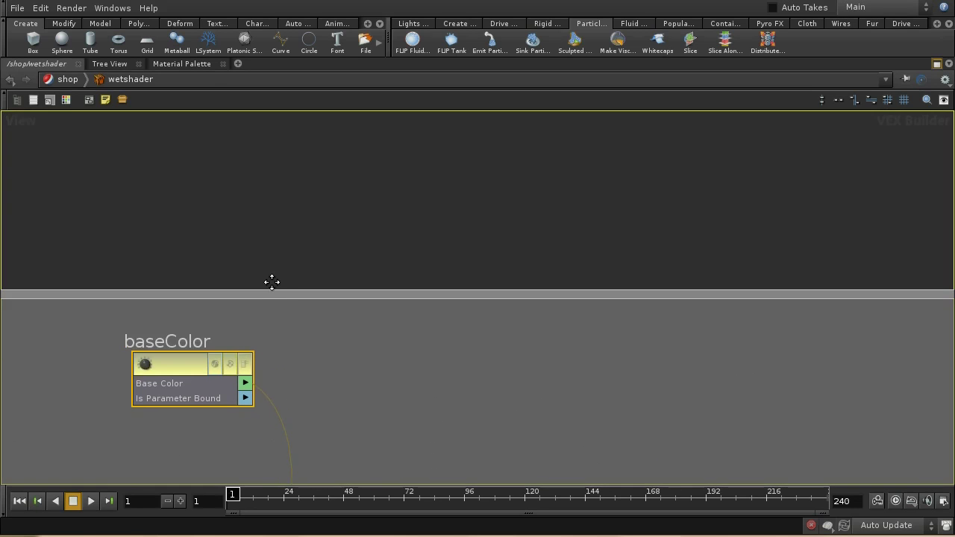
{"action": "left_click_drag", "start_coordinate": [185, 412], "coordinate": [204, 150]}
{"action": "left_click_drag", "start_coordinate": [316, 270], "coordinate": [265, 182]}
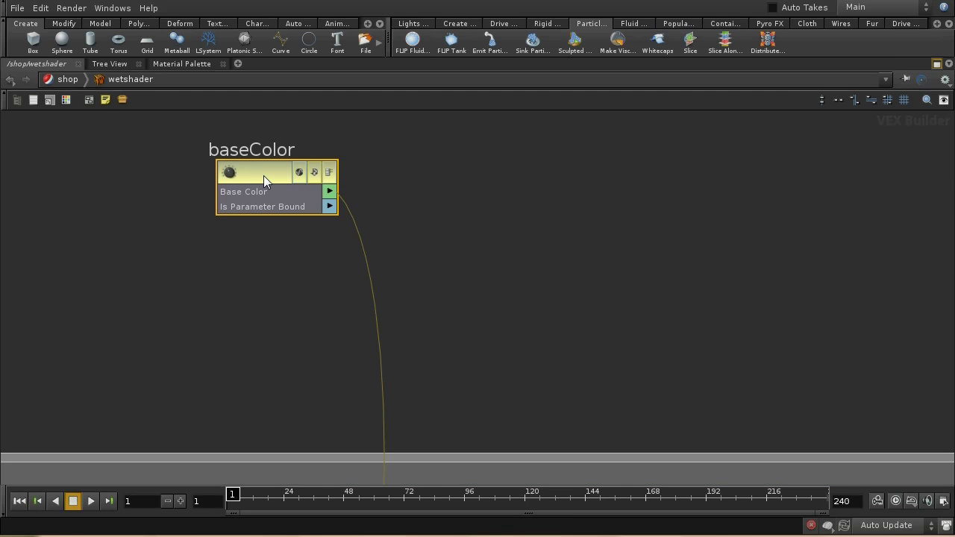
Step: Duplicate the baseColor parameter node, place the copy directly below the original, and show the copy's parameters
{"action": "key", "text": "ctrl+c"}
{"action": "key", "text": "ctrl+v"}
{"action": "left_click_drag", "start_coordinate": [368, 237], "coordinate": [263, 273]}
{"action": "key", "text": "p"}
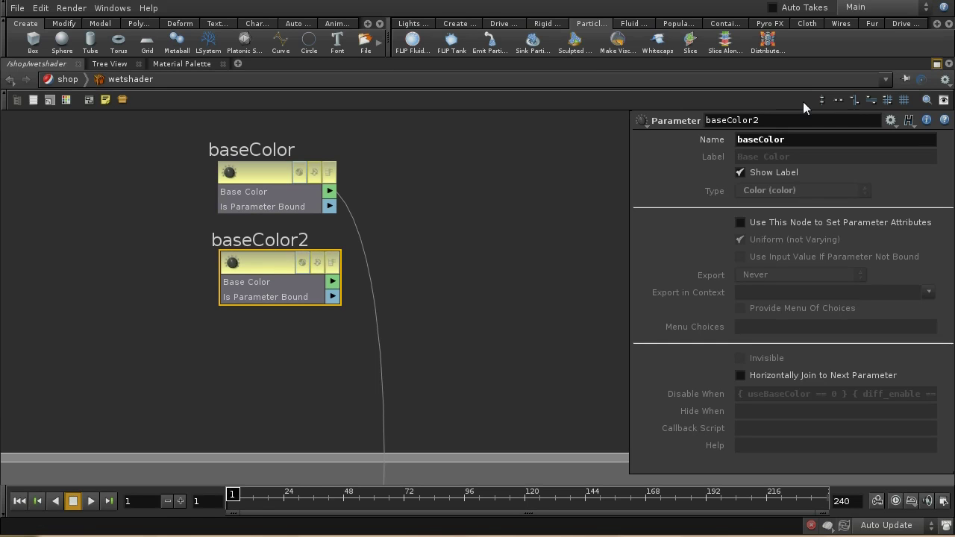
Step: Rename the duplicated parameter node as wetcolor and set its parameter name to wetcolor
{"action": "double_click", "coordinate": [782, 124]}
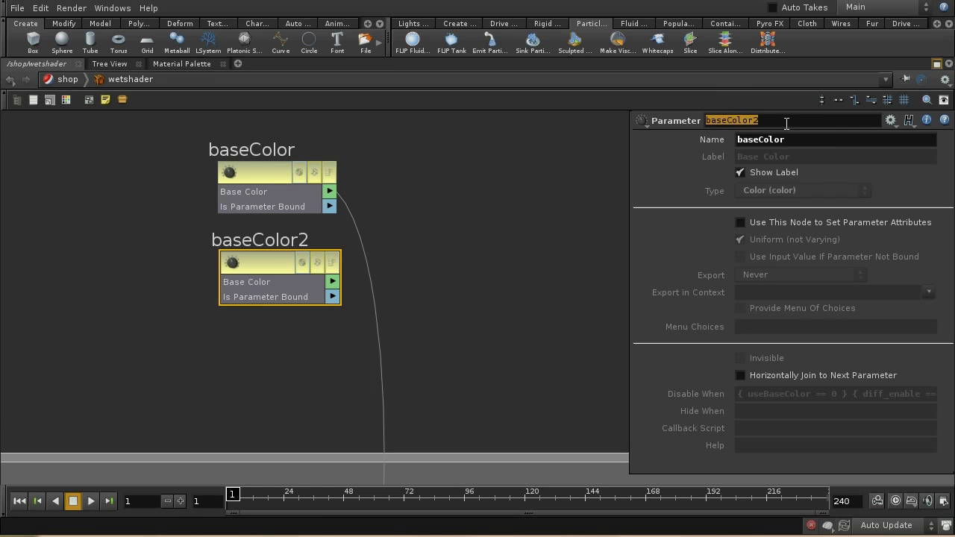
{"action": "type", "text": "wet_c"}
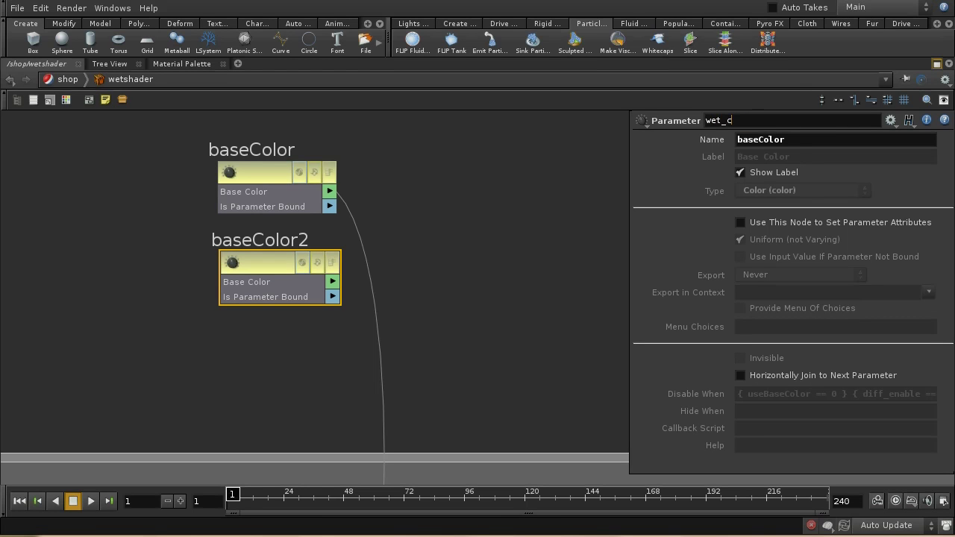
{"action": "key", "text": "BackSpace"}
{"action": "key", "text": "BackSpace"}
{"action": "type", "text": "color"}
{"action": "key", "text": "Tab"}
{"action": "type", "text": "w"}
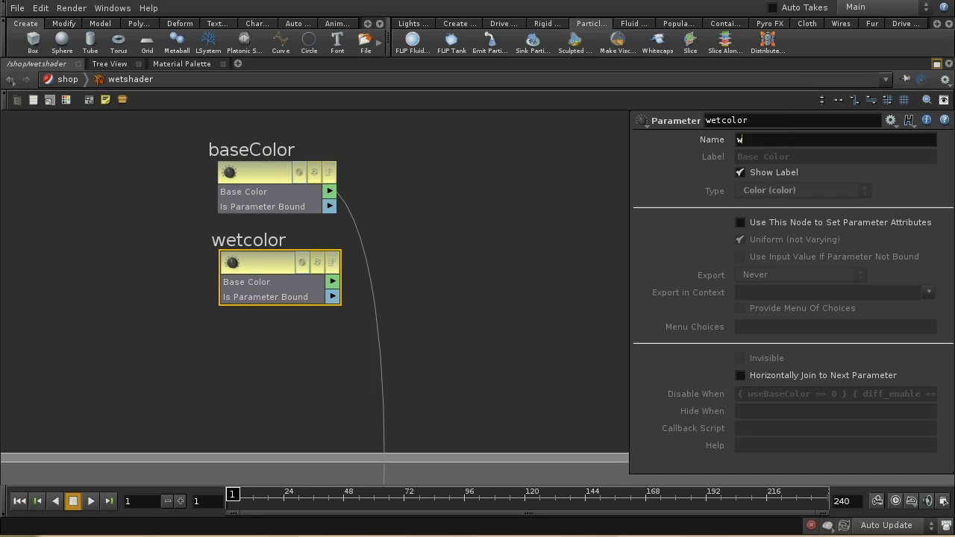
{"action": "type", "text": "etcolor"}
{"action": "left_click", "coordinate": [786, 123]}
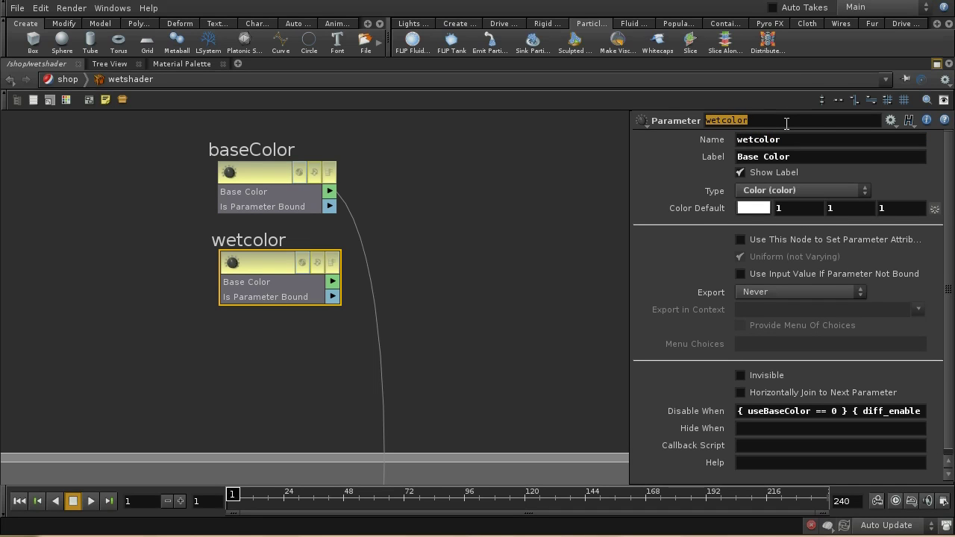
Step: Label the wetcolor parameter as Wet Color and set its default color to mid grey, 0.517 in all channels
{"action": "double_click", "coordinate": [765, 157]}
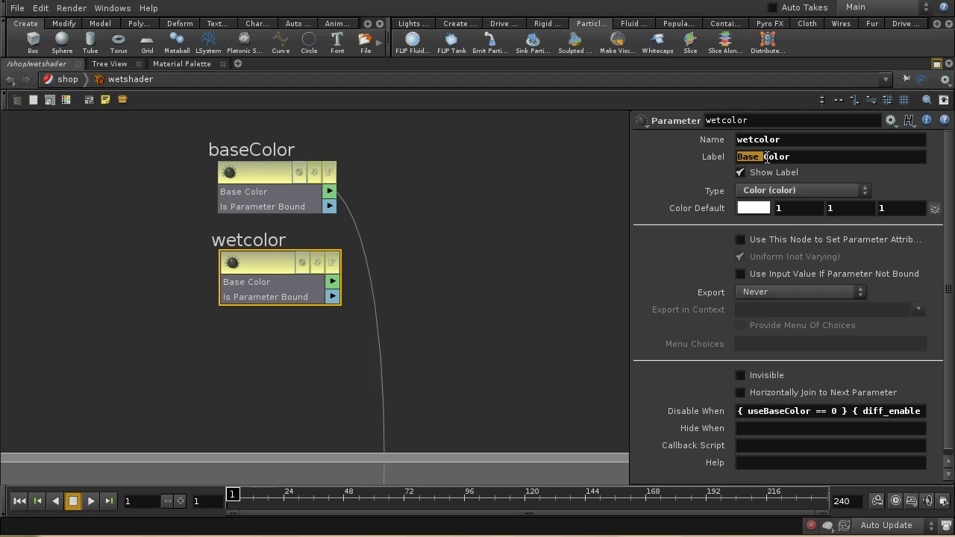
{"action": "type", "text": "Wet"}
{"action": "left_click", "coordinate": [749, 208]}
{"action": "left_click_drag", "start_coordinate": [764, 205], "coordinate": [793, 213]}
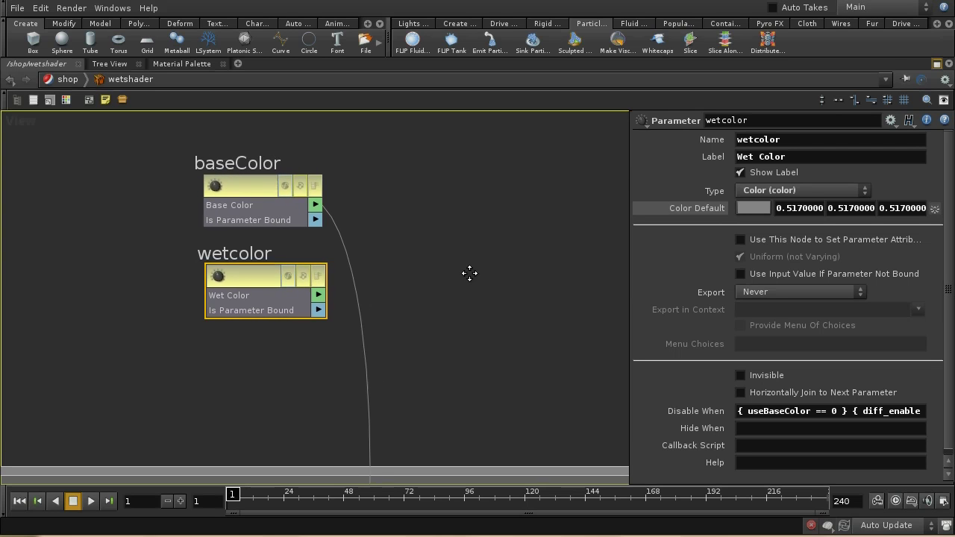
Step: Add a Color Mix node, feeding Base Color into its primary color and Wet Color into its secondary color
{"action": "key", "text": "Tab"}
{"action": "type", "text": "col"}
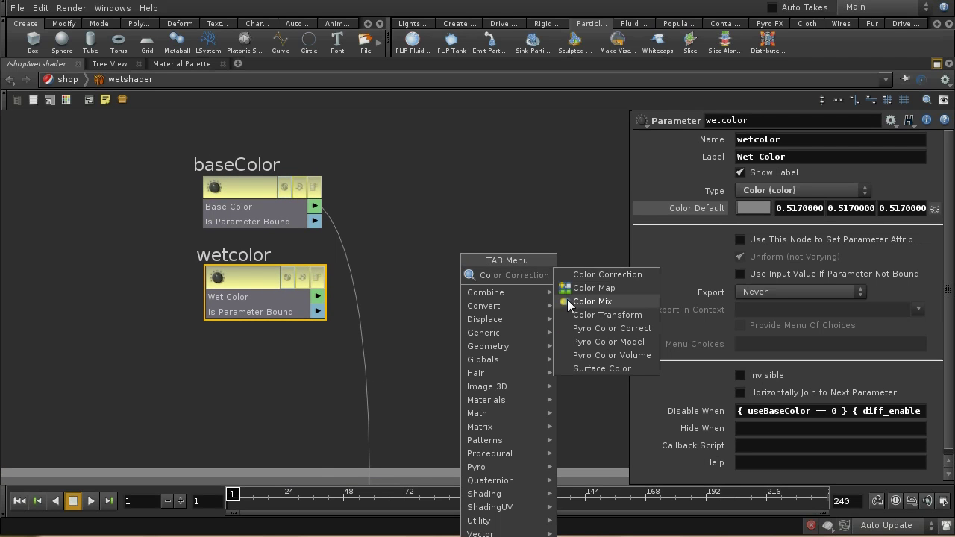
{"action": "left_click", "coordinate": [568, 300]}
{"action": "left_click", "coordinate": [492, 243]}
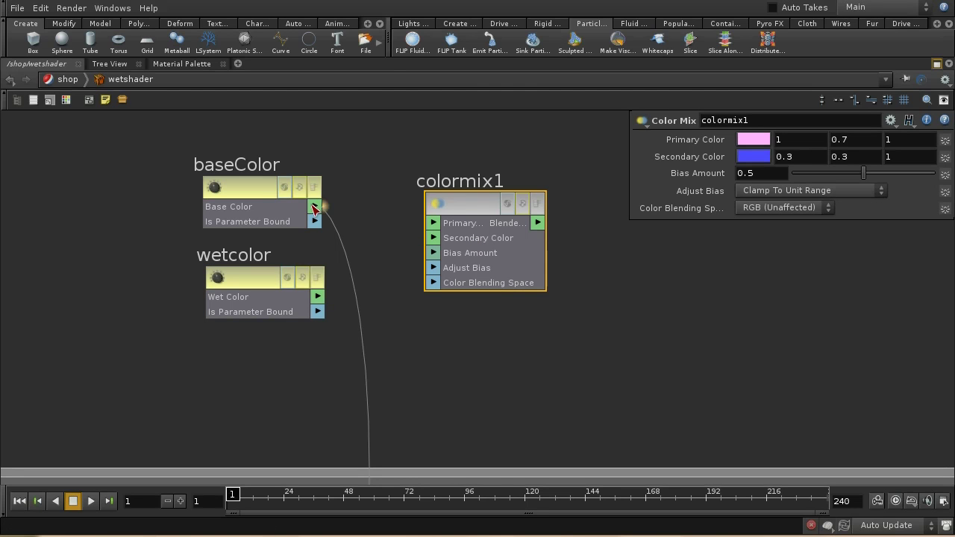
{"action": "left_click_drag", "start_coordinate": [315, 207], "coordinate": [432, 223]}
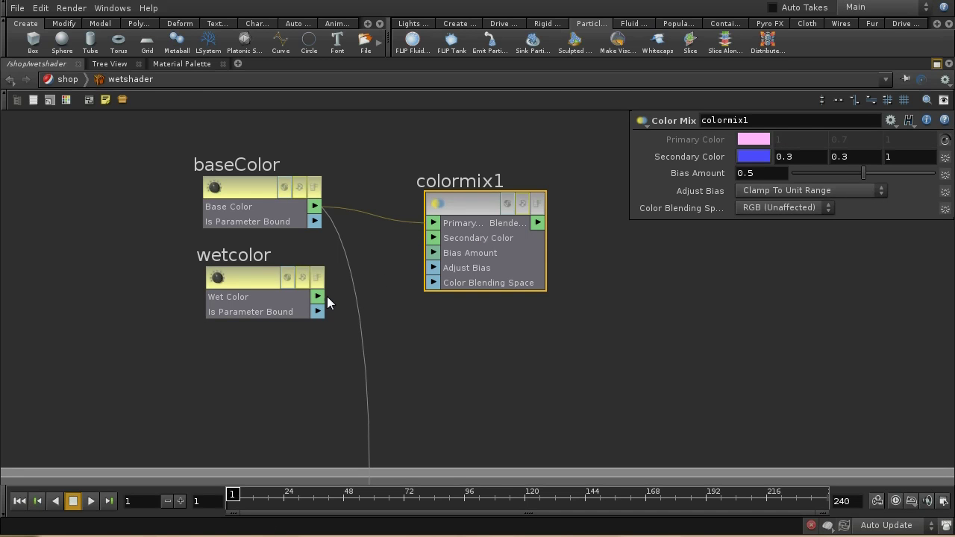
{"action": "left_click_drag", "start_coordinate": [319, 296], "coordinate": [433, 238]}
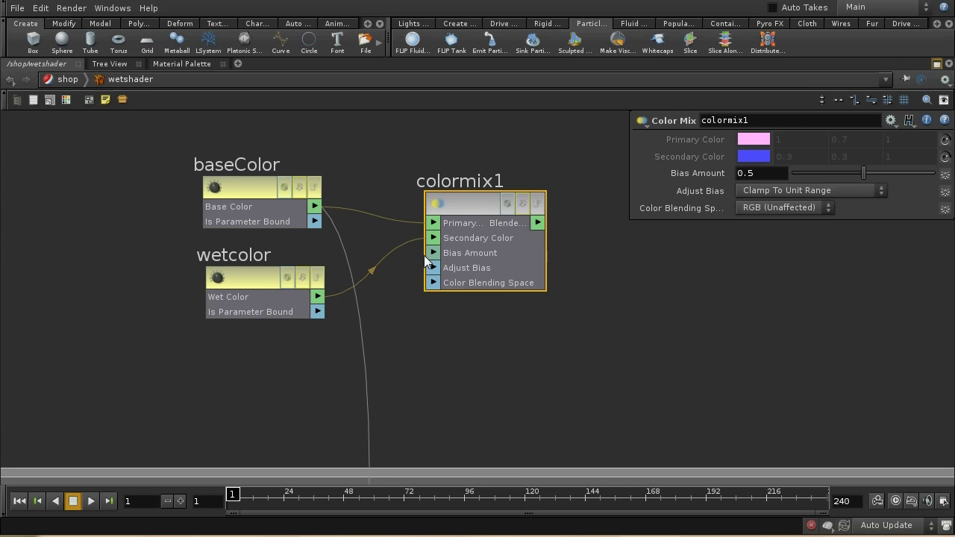
Step: Add a Point Cloud Open node in the empty area left of the color parameters and promote its Point Cloud Texture input
{"action": "key", "text": "h"}
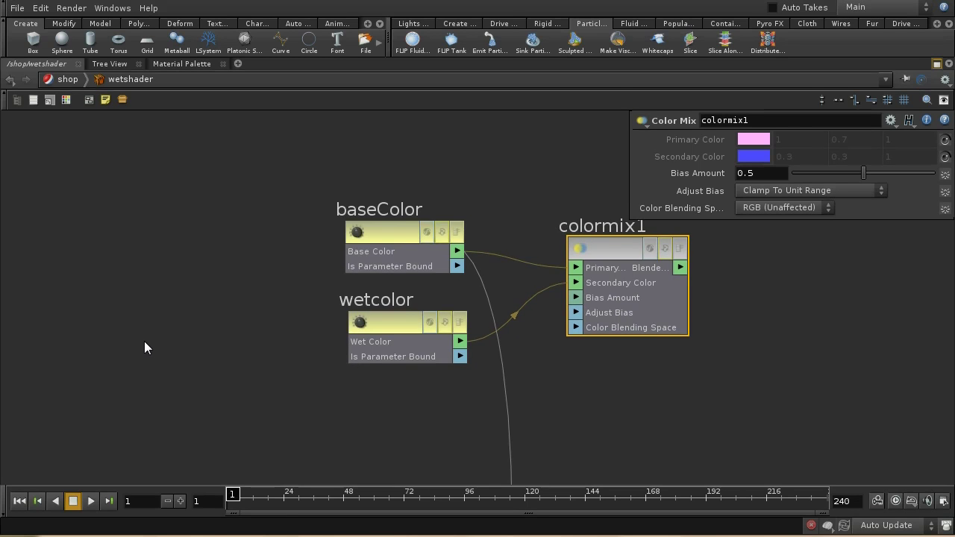
{"action": "middle_click_drag", "start_coordinate": [144, 340], "coordinate": [249, 442]}
{"action": "mouse_move", "coordinate": [97, 335]}
{"action": "middle_mouse_down"}
{"action": "mouse_move", "coordinate": [236, 311]}
{"action": "mouse_move", "coordinate": [262, 290]}
{"action": "mouse_move", "coordinate": [245, 321]}
{"action": "middle_mouse_up"}
{"action": "key", "text": "Tab"}
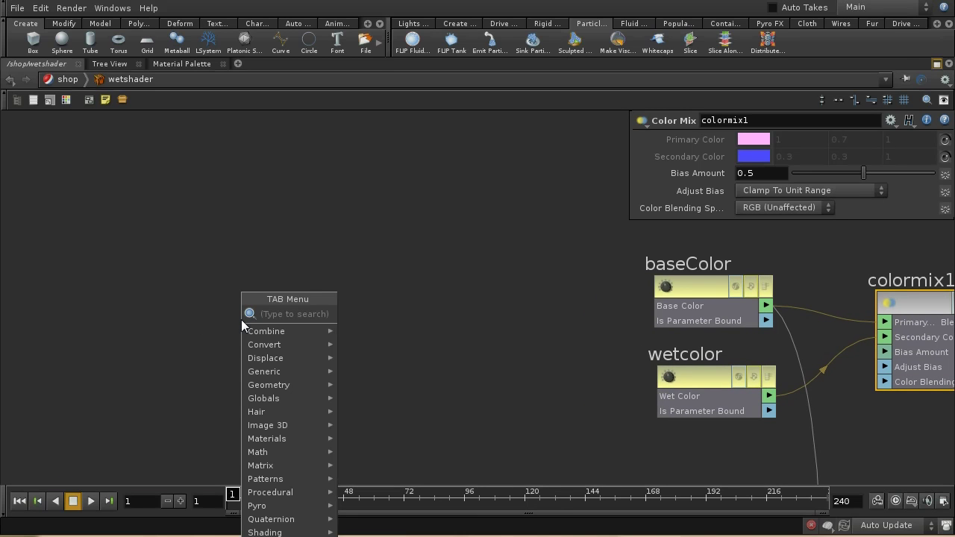
{"action": "type", "text": "Point Cloud"}
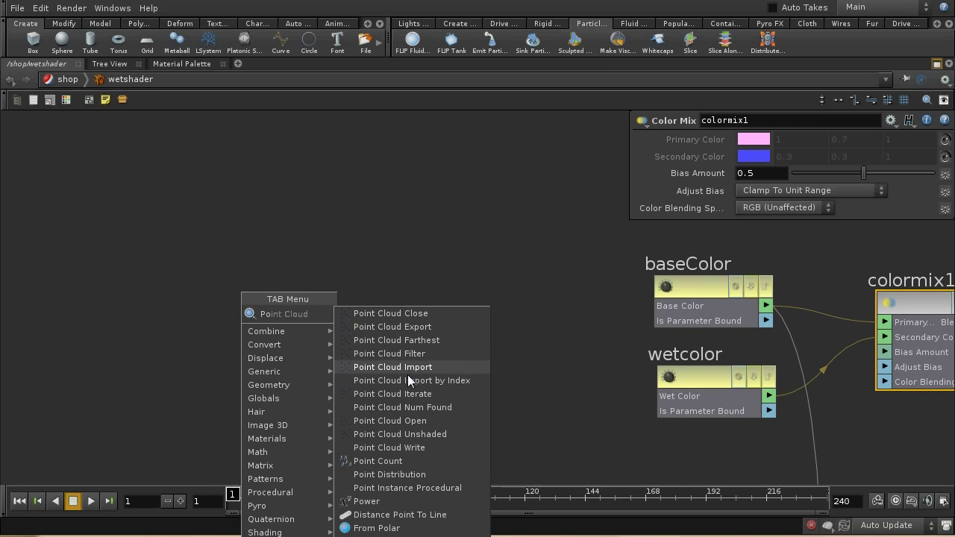
{"action": "left_click", "coordinate": [413, 422]}
{"action": "left_click", "coordinate": [360, 282]}
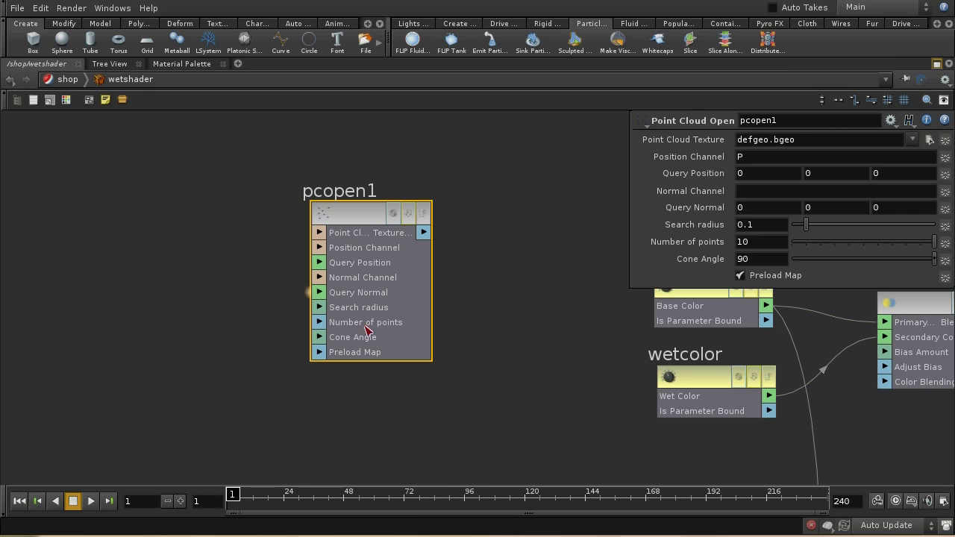
{"action": "left_click_drag", "start_coordinate": [354, 213], "coordinate": [359, 227]}
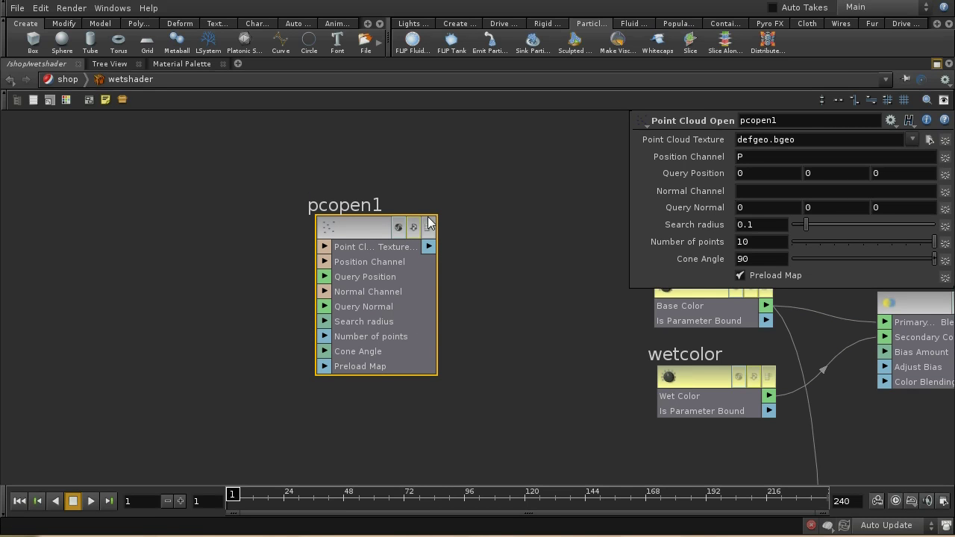
{"action": "right_click", "coordinate": [323, 247]}
{"action": "left_click", "coordinate": [328, 258]}
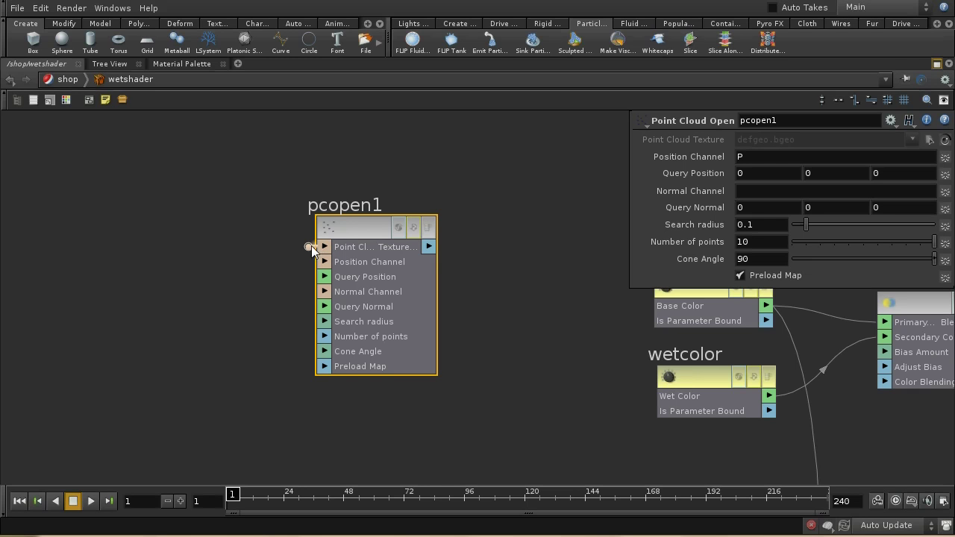
Step: Add a Global Variables node to the left of the pcopen1 node
{"action": "mouse_move", "coordinate": [249, 326]}
{"action": "middle_mouse_down"}
{"action": "mouse_move", "coordinate": [241, 315]}
{"action": "mouse_move", "coordinate": [241, 324]}
{"action": "middle_mouse_up"}
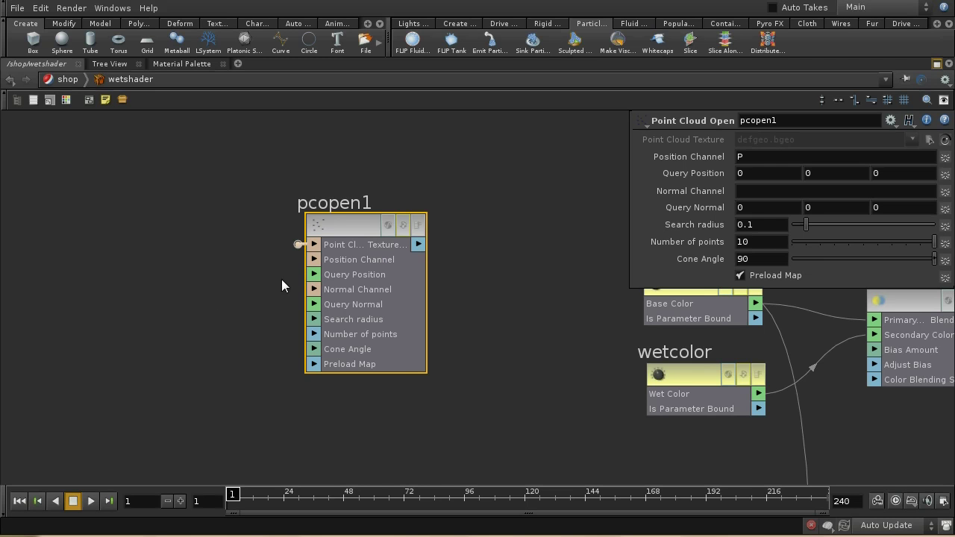
{"action": "middle_click_drag", "start_coordinate": [214, 296], "coordinate": [321, 320]}
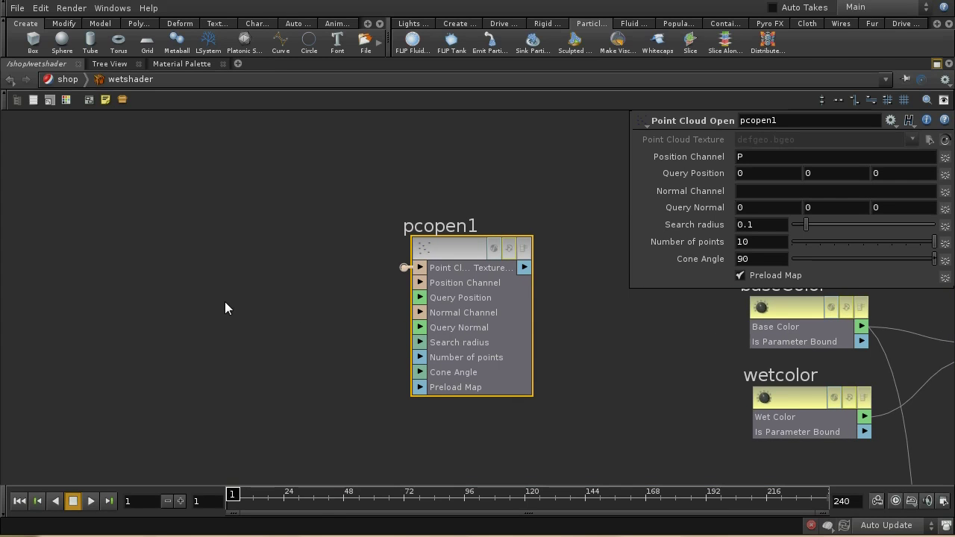
{"action": "key", "text": "Tab"}
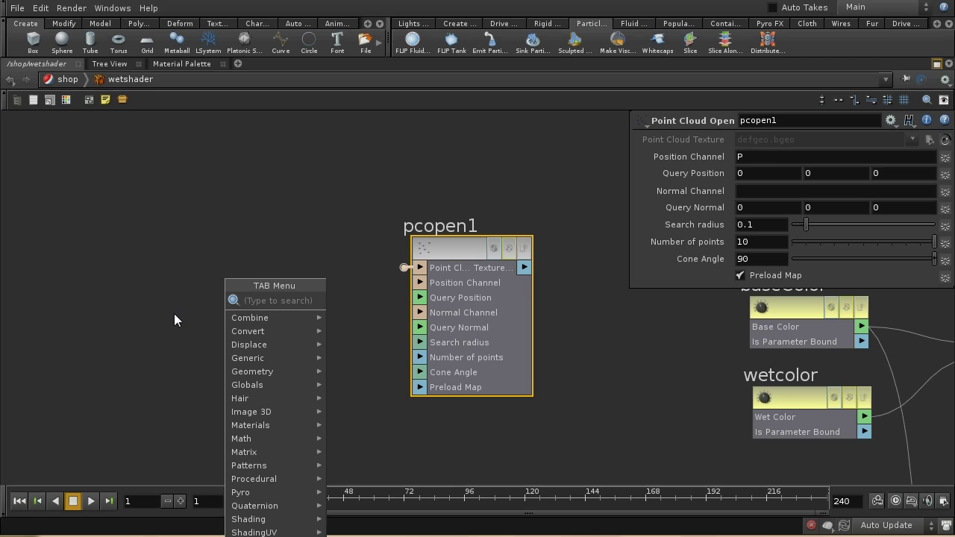
{"action": "type", "text": "Glo"}
{"action": "left_click", "coordinate": [355, 303]}
{"action": "left_click", "coordinate": [195, 168]}
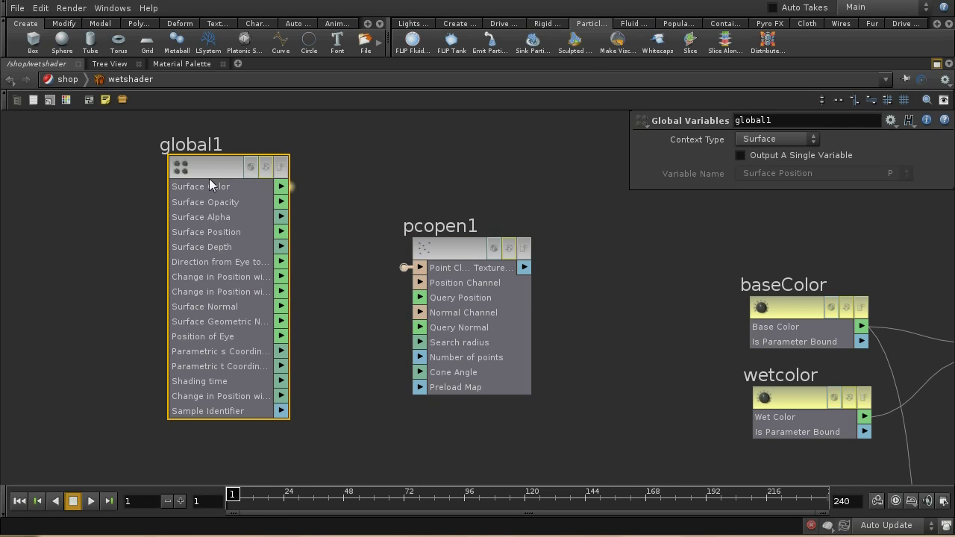
Step: Restrict the Global Variables node to the single variable Surface Position and move it farther left of pcopen1
{"action": "left_click", "coordinate": [740, 155]}
{"action": "left_click", "coordinate": [786, 172]}
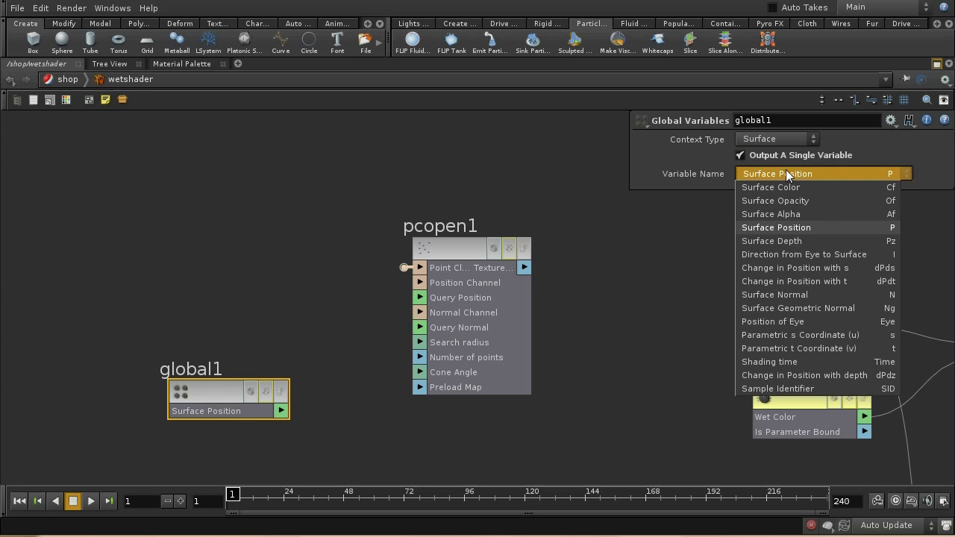
{"action": "left_click", "coordinate": [785, 172]}
{"action": "left_click_drag", "start_coordinate": [221, 383], "coordinate": [88, 285]}
{"action": "middle_click_drag", "start_coordinate": [176, 395], "coordinate": [228, 420]}
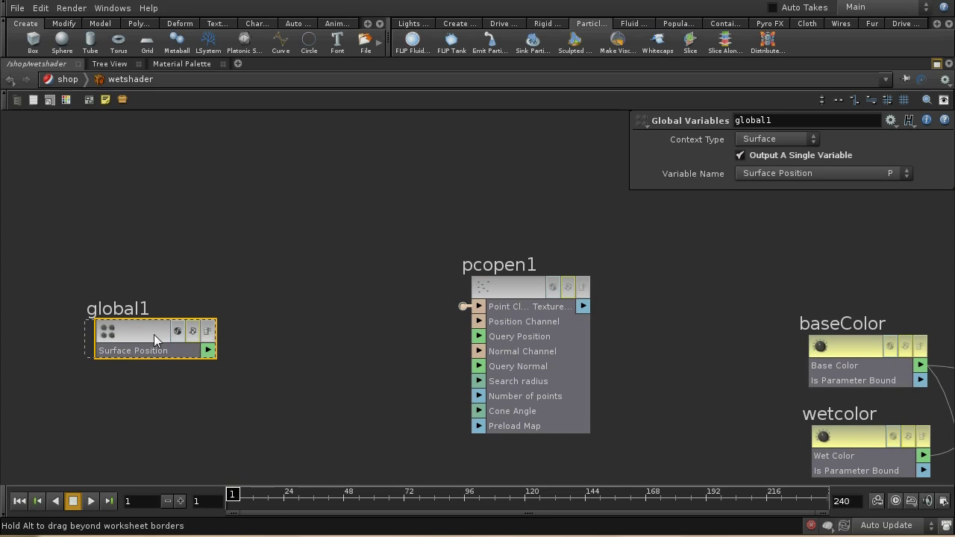
{"action": "left_click_drag", "start_coordinate": [154, 334], "coordinate": [137, 327]}
{"action": "middle_click_drag", "start_coordinate": [251, 433], "coordinate": [272, 432]}
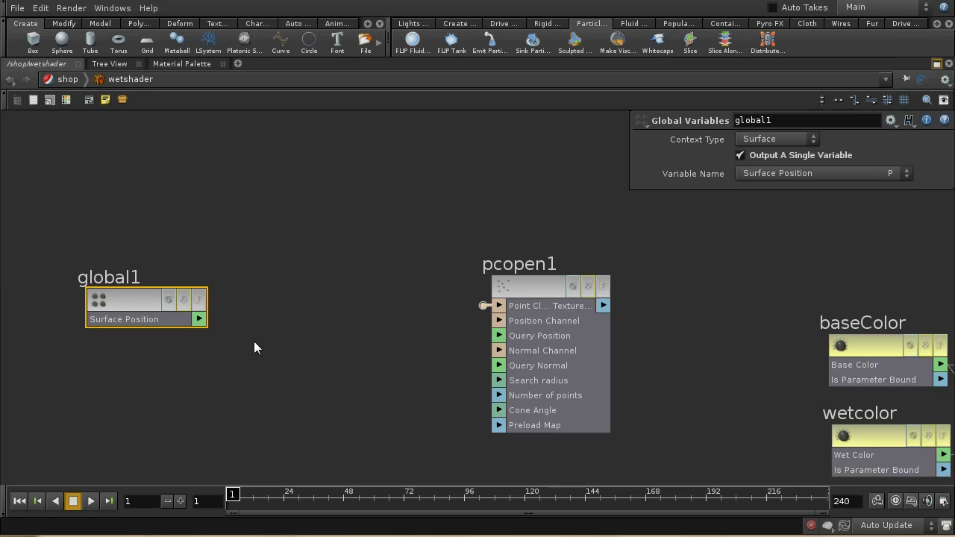
Step: Add a Transform node between global1 and pcopen1 and feed Surface Position into its 3D entity input
{"action": "key", "text": "w"}
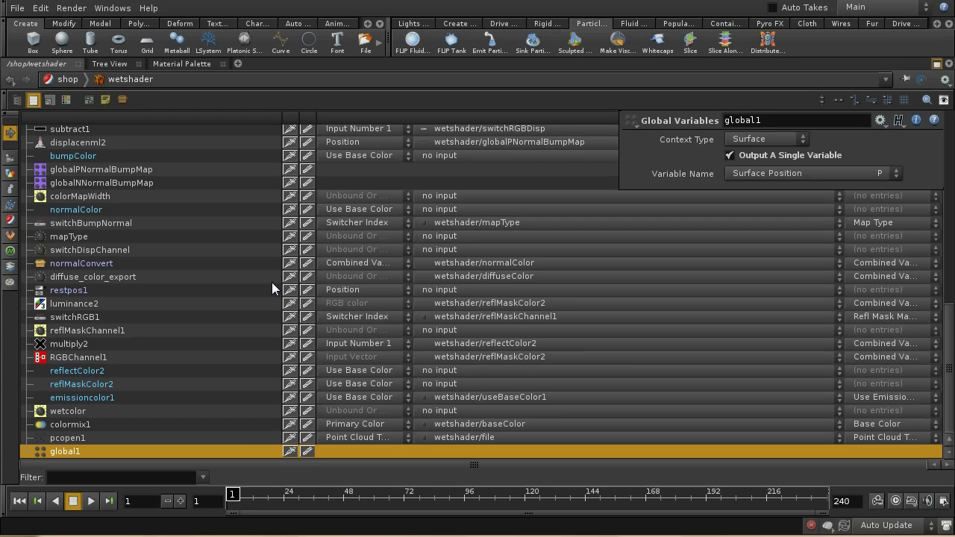
{"action": "key", "text": "w"}
{"action": "key", "text": "Tab"}
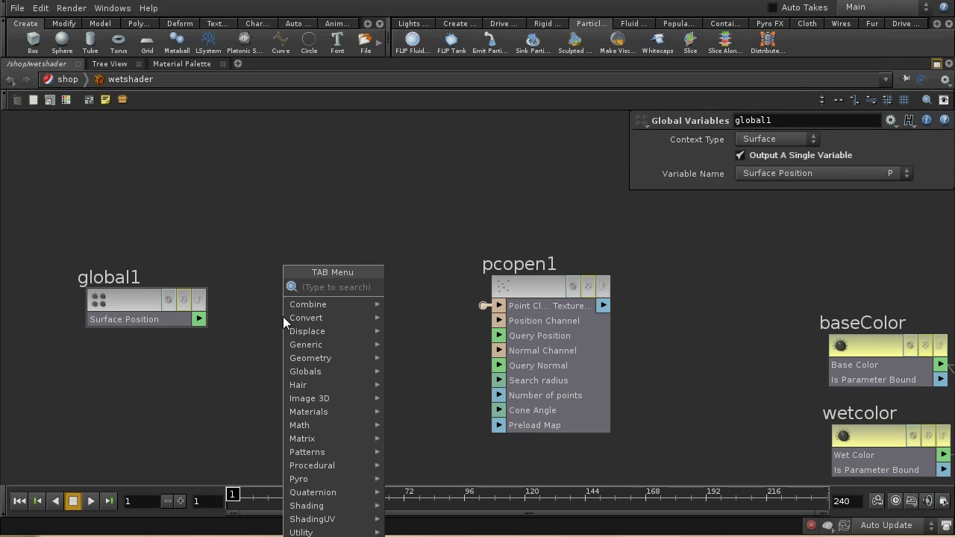
{"action": "type", "text": "tr"}
{"action": "left_click", "coordinate": [450, 301]}
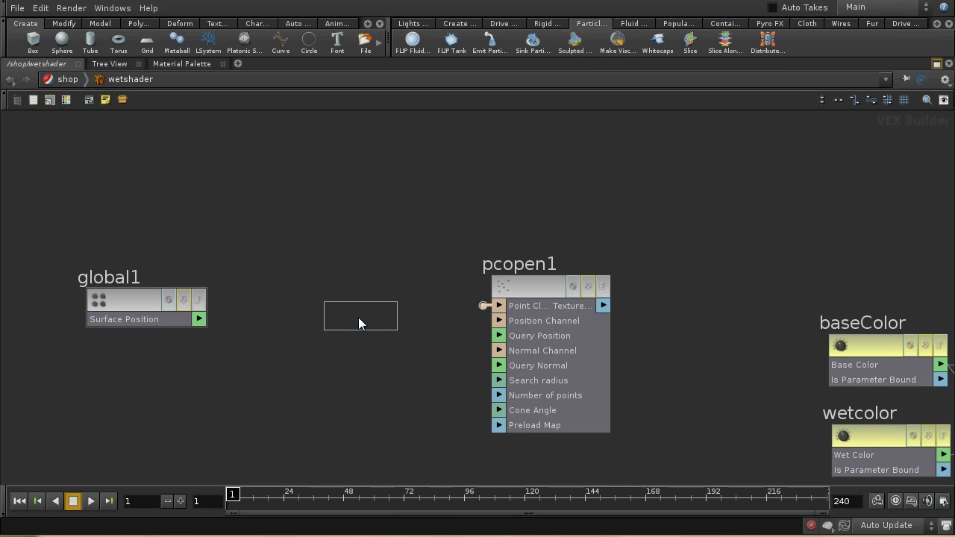
{"action": "left_click", "coordinate": [358, 317]}
{"action": "left_click_drag", "start_coordinate": [199, 320], "coordinate": [316, 314]}
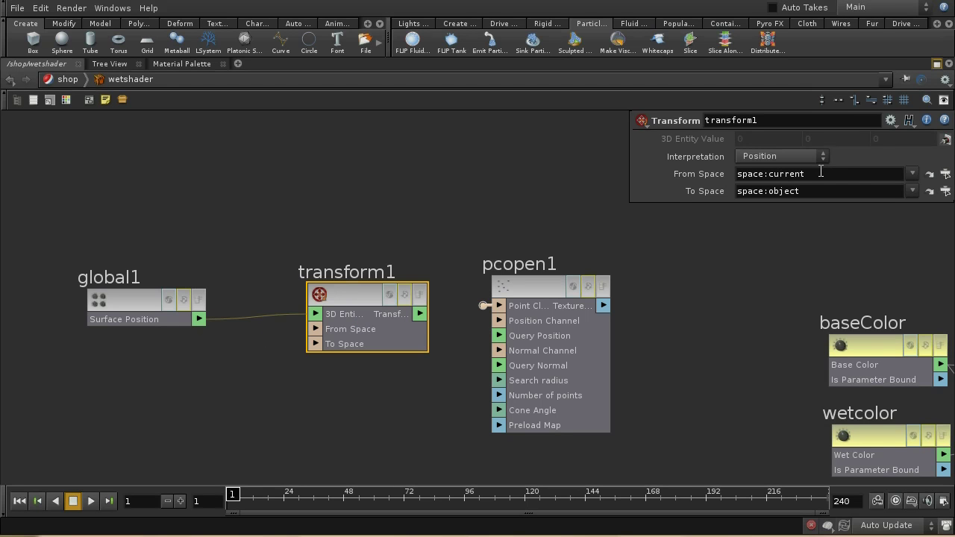
Step: Set the Transform node's To Space to space:world and connect its output to the Query Position input of pcopen1
{"action": "left_click", "coordinate": [912, 191]}
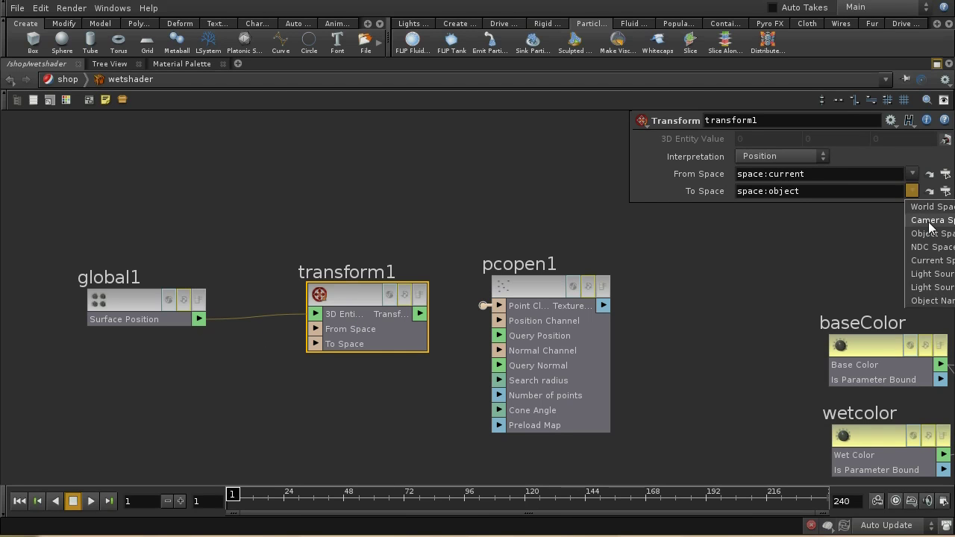
{"action": "left_click", "coordinate": [931, 207]}
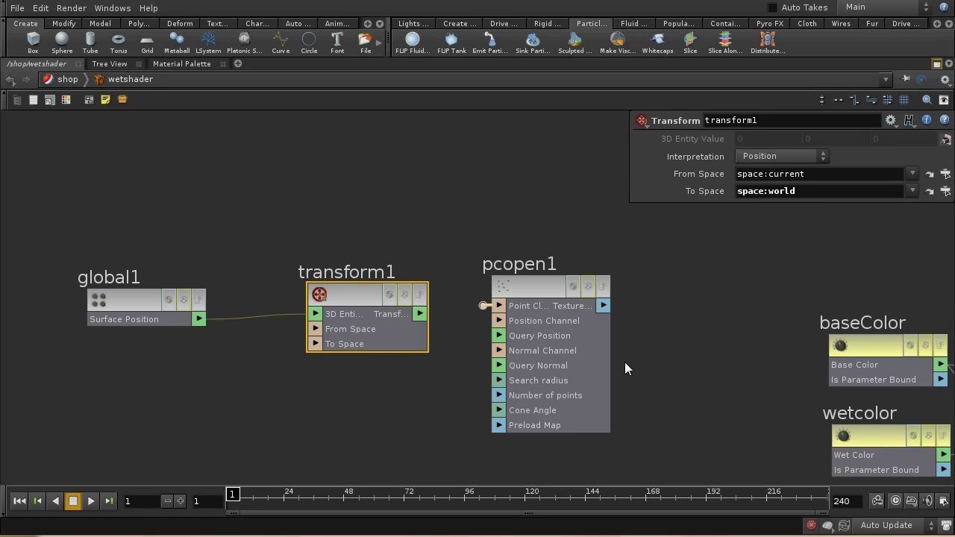
{"action": "left_click_drag", "start_coordinate": [420, 314], "coordinate": [499, 336]}
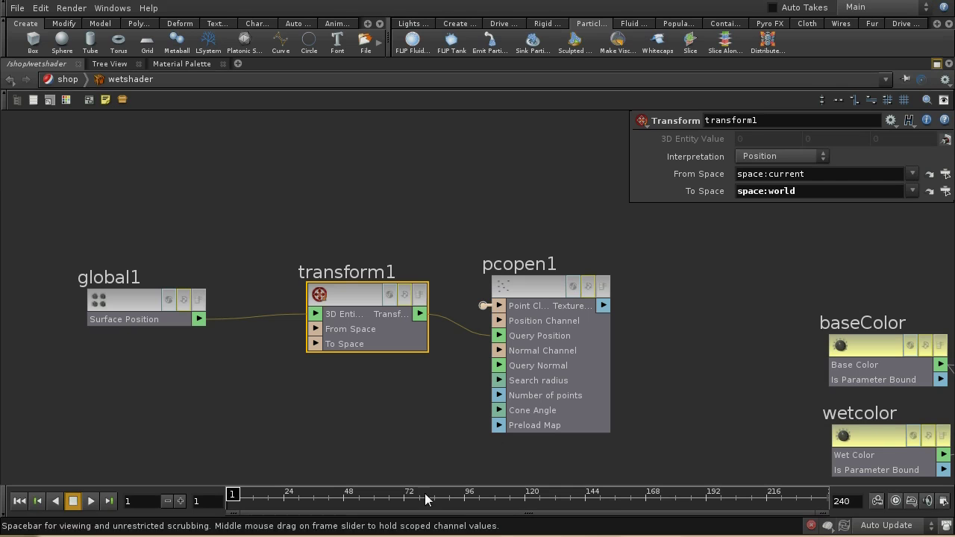
Step: Promote the Search radius input of the pcopen1 node to a shader parameter
{"action": "right_click", "coordinate": [496, 385]}
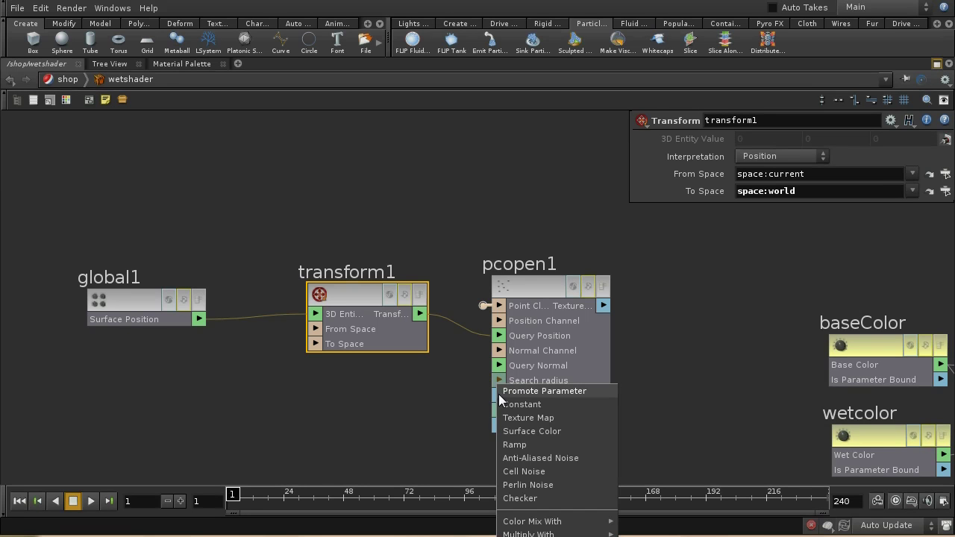
{"action": "left_click", "coordinate": [499, 393]}
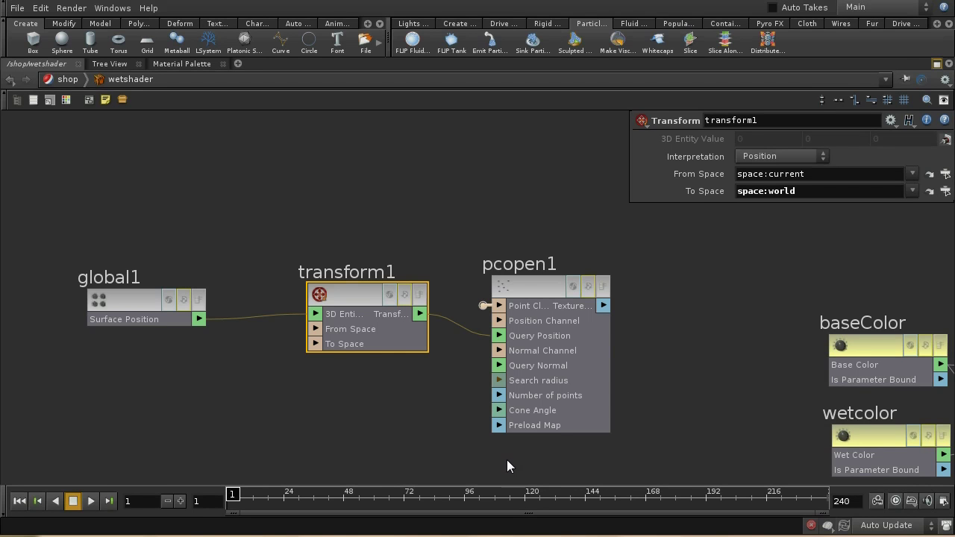
{"action": "middle_click_drag", "start_coordinate": [567, 465], "coordinate": [576, 442]}
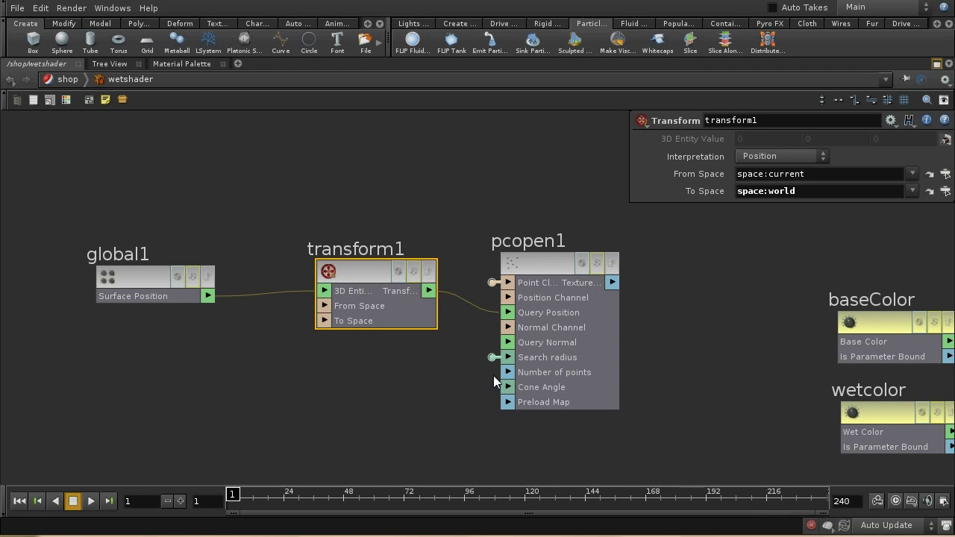
{"action": "middle_click", "coordinate": [506, 379]}
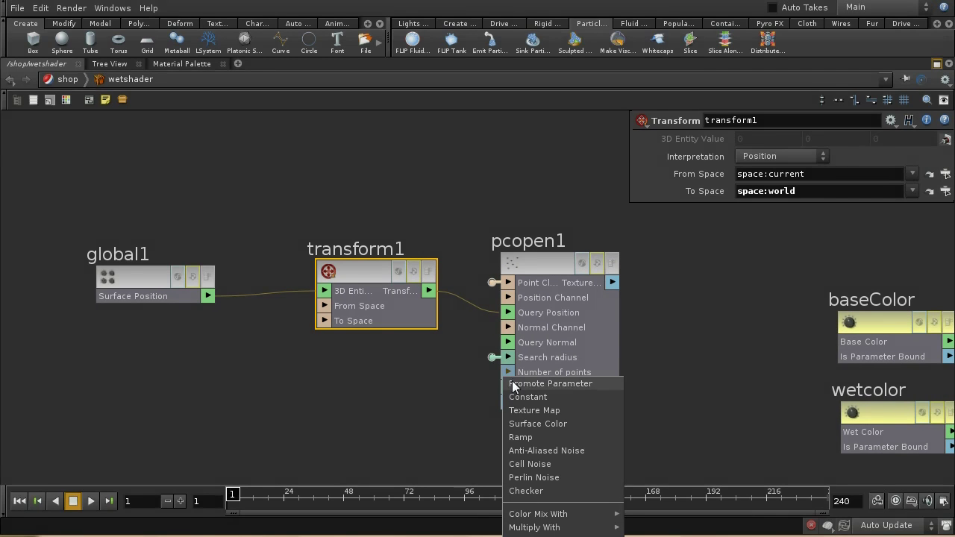
{"action": "key", "text": "Escape"}
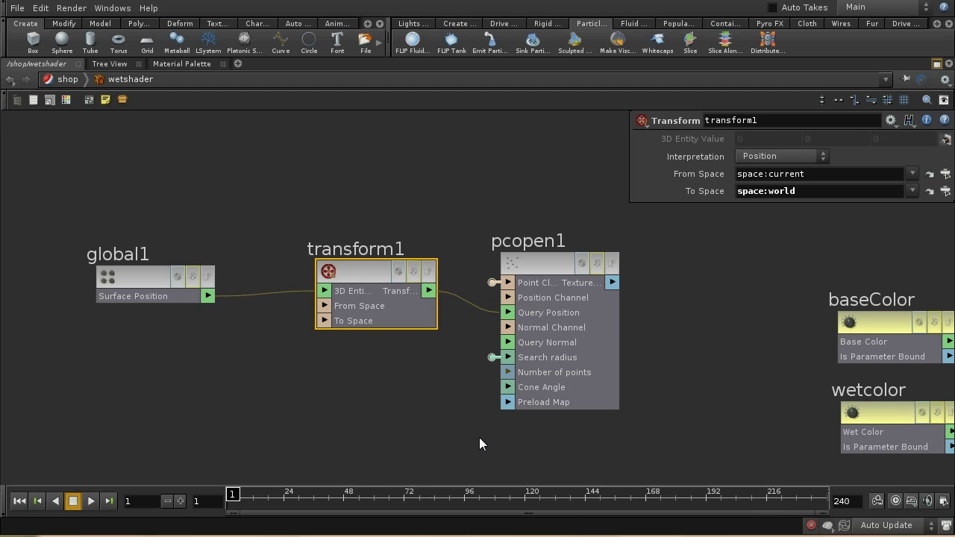
Step: Promote the Number of points input of pcopen1 and shift pcopen1, global1 and transform1 to the left in the network
{"action": "middle_click_drag", "start_coordinate": [679, 416], "coordinate": [617, 427]}
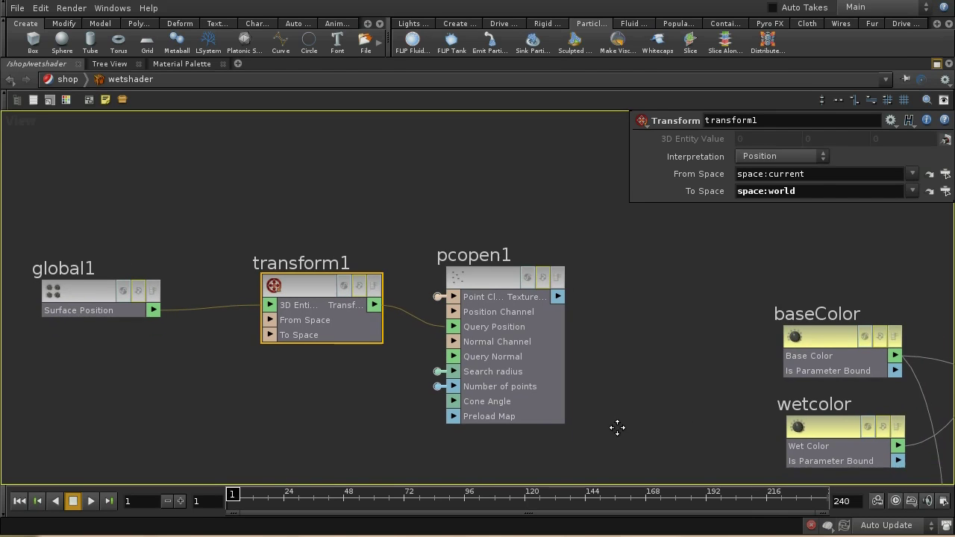
{"action": "middle_click_drag", "start_coordinate": [693, 363], "coordinate": [533, 399]}
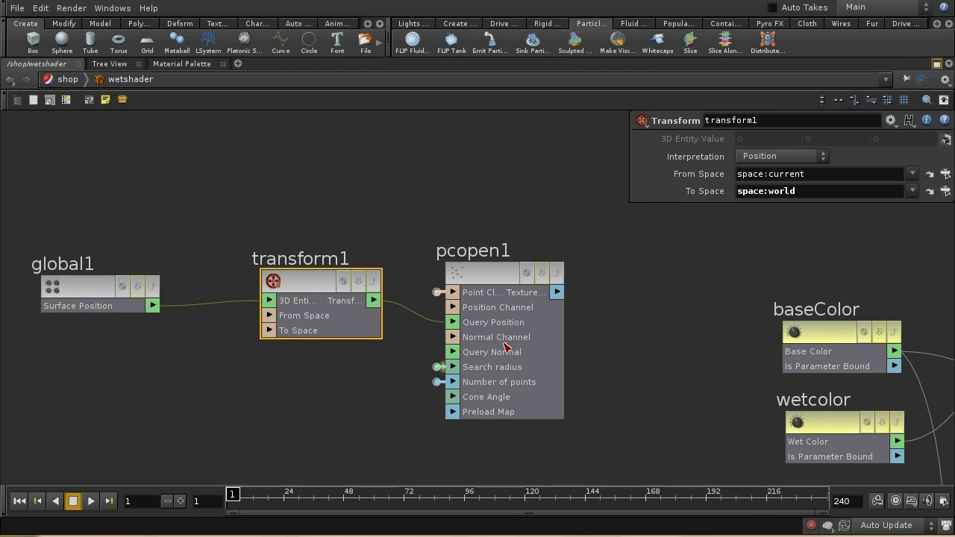
{"action": "left_click_drag", "start_coordinate": [474, 275], "coordinate": [483, 269]}
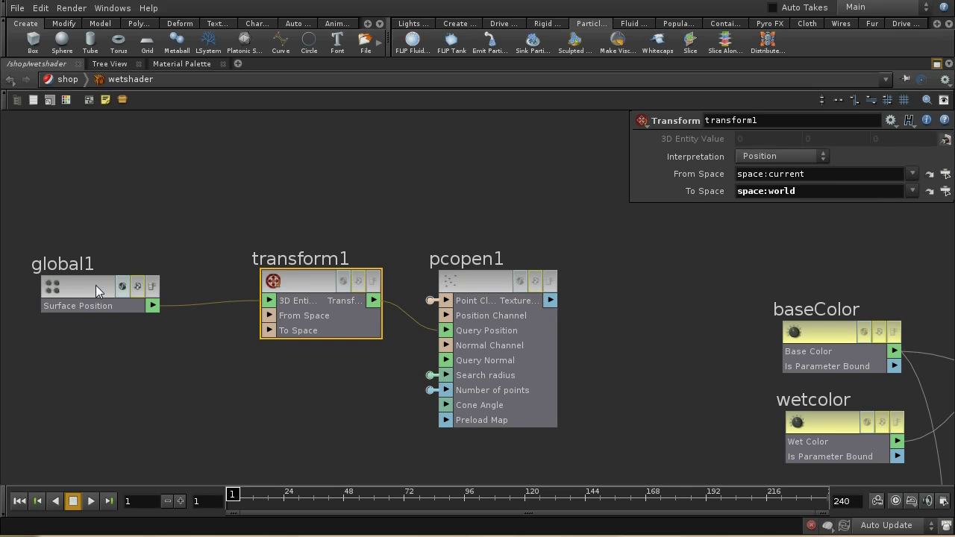
{"action": "left_click_drag", "start_coordinate": [84, 285], "coordinate": [34, 280]}
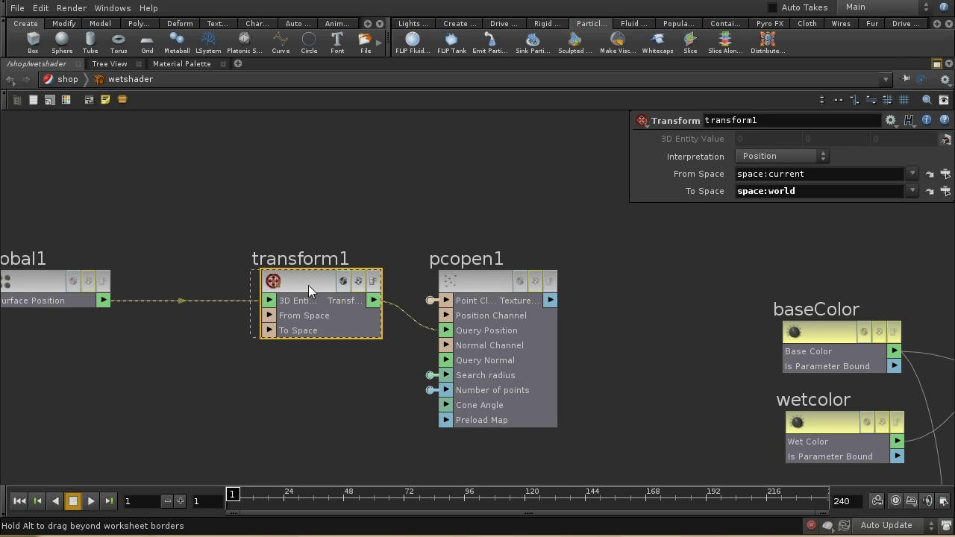
{"action": "left_click_drag", "start_coordinate": [308, 285], "coordinate": [266, 285]}
Step: Add a Point Cloud Filter node beside pcopen1 and feed the pcopen1 output into its handle input
{"action": "middle_click_drag", "start_coordinate": [567, 380], "coordinate": [555, 306]}
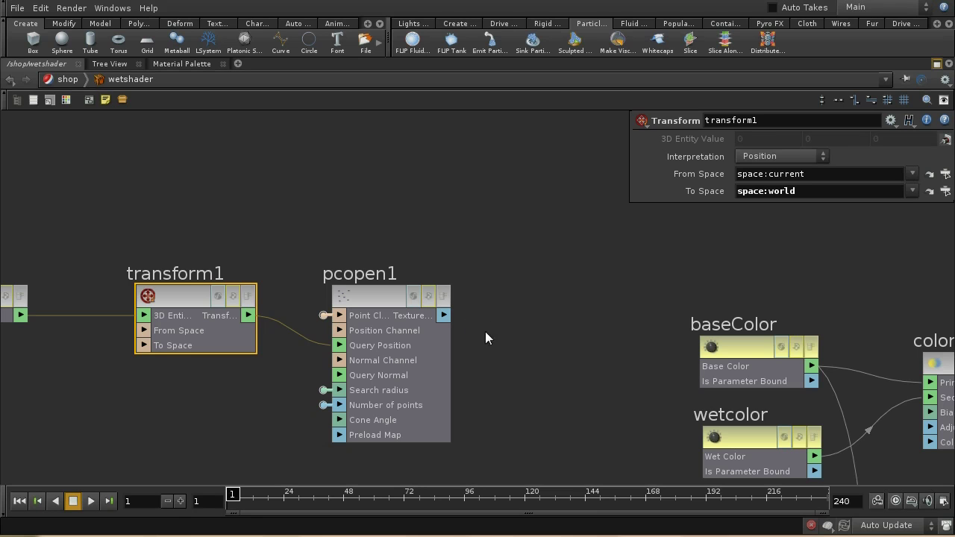
{"action": "key", "text": "Tab"}
{"action": "type", "text": "po"}
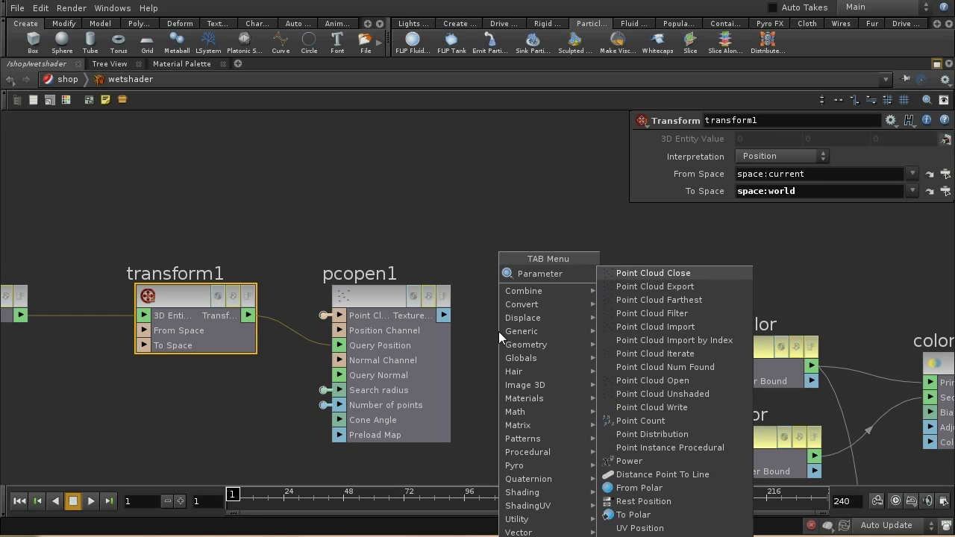
{"action": "left_click", "coordinate": [610, 322]}
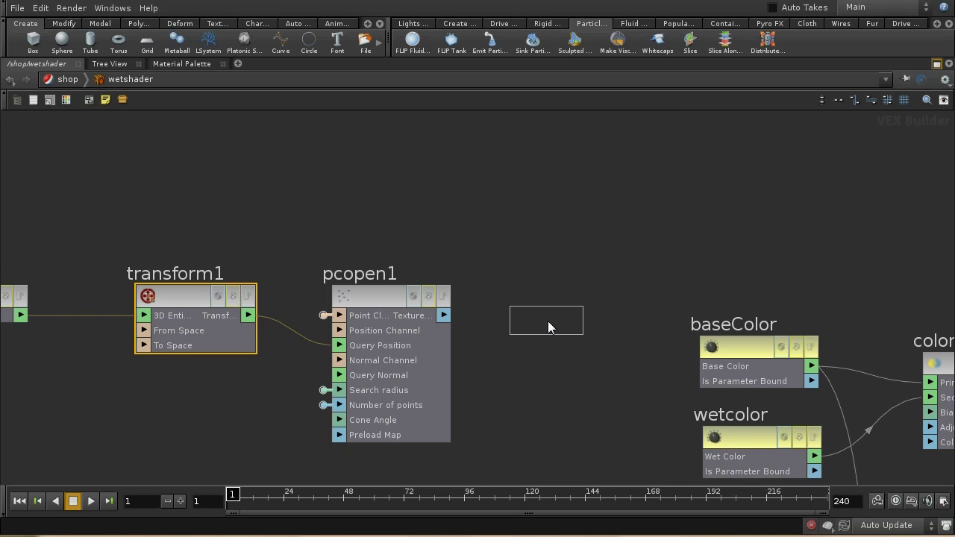
{"action": "left_click", "coordinate": [550, 323]}
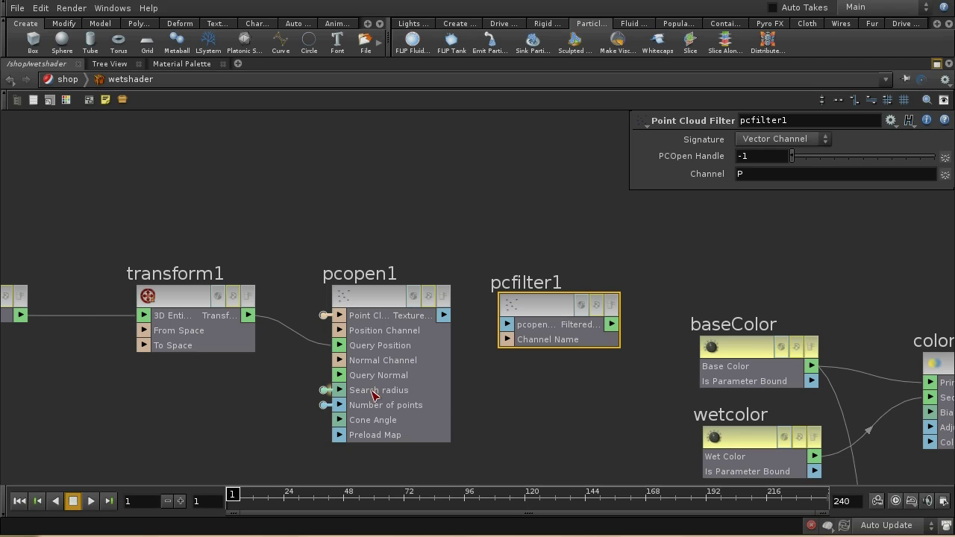
{"action": "left_click_drag", "start_coordinate": [444, 314], "coordinate": [507, 324]}
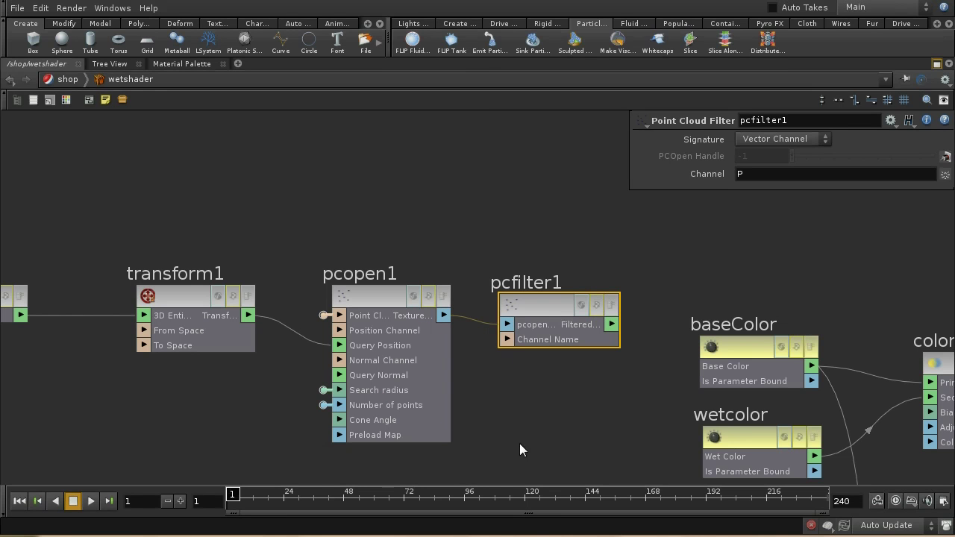
Step: Promote the Channel Name input of pcfilter1 to a parameter and set the node's Signature to Float Channel
{"action": "right_click", "coordinate": [507, 340]}
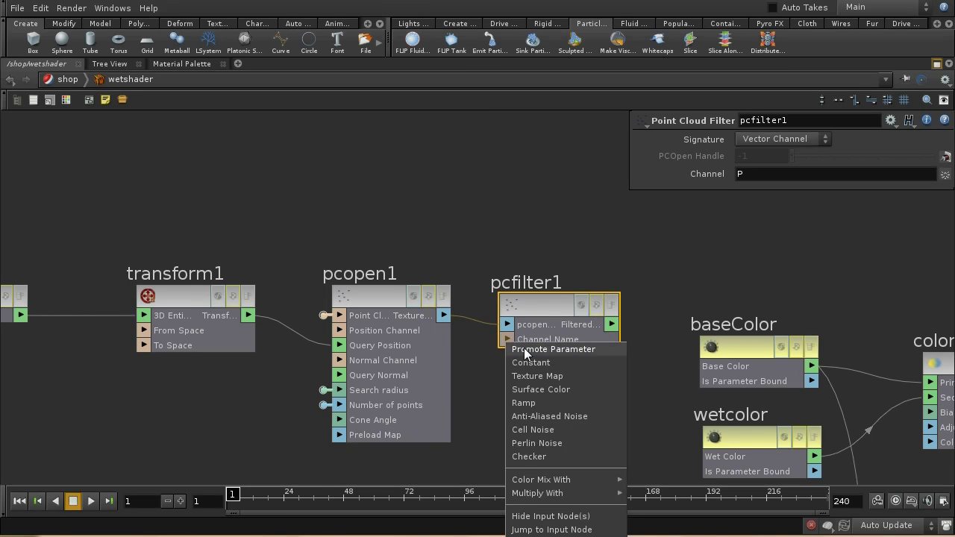
{"action": "left_click", "coordinate": [517, 348]}
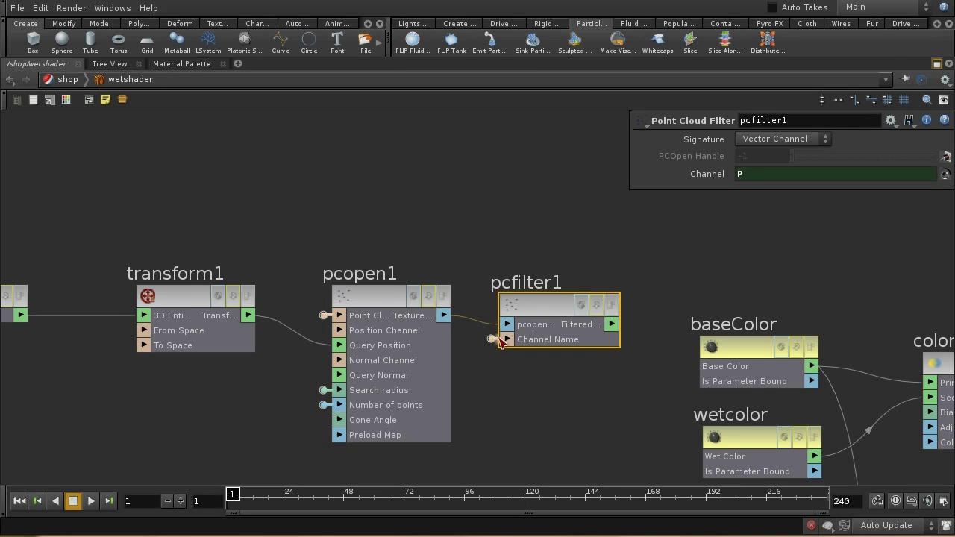
{"action": "middle_click_drag", "start_coordinate": [599, 417], "coordinate": [566, 362]}
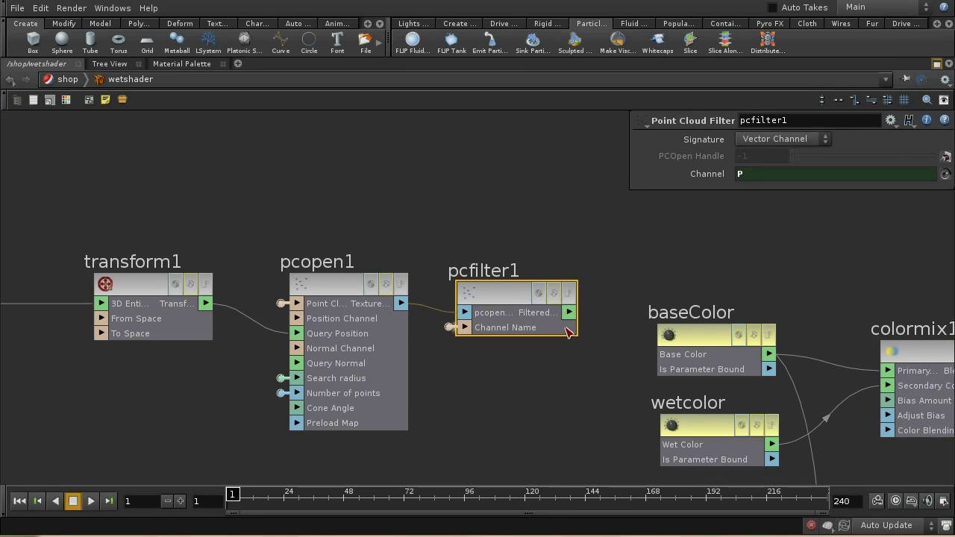
{"action": "left_click", "coordinate": [539, 299]}
{"action": "left_click", "coordinate": [540, 295]}
{"action": "left_click", "coordinate": [761, 137]}
{"action": "left_click", "coordinate": [764, 164]}
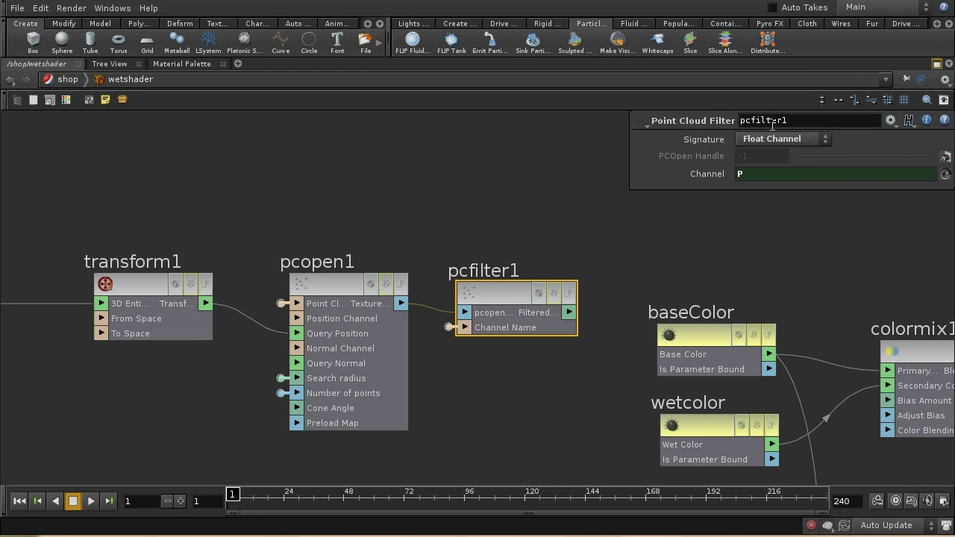
Step: Connect pcfilter1 to the Bias Amount of colormix1 and the colormix1 output to the Base Color input of diffuseColor
{"action": "left_click_drag", "start_coordinate": [568, 312], "coordinate": [849, 387]}
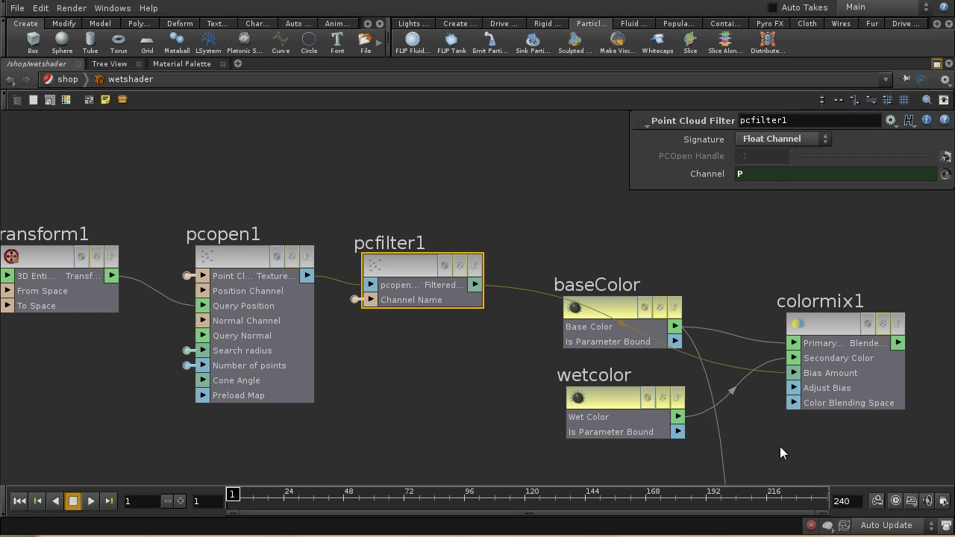
{"action": "middle_click_drag", "start_coordinate": [779, 446], "coordinate": [641, 364]}
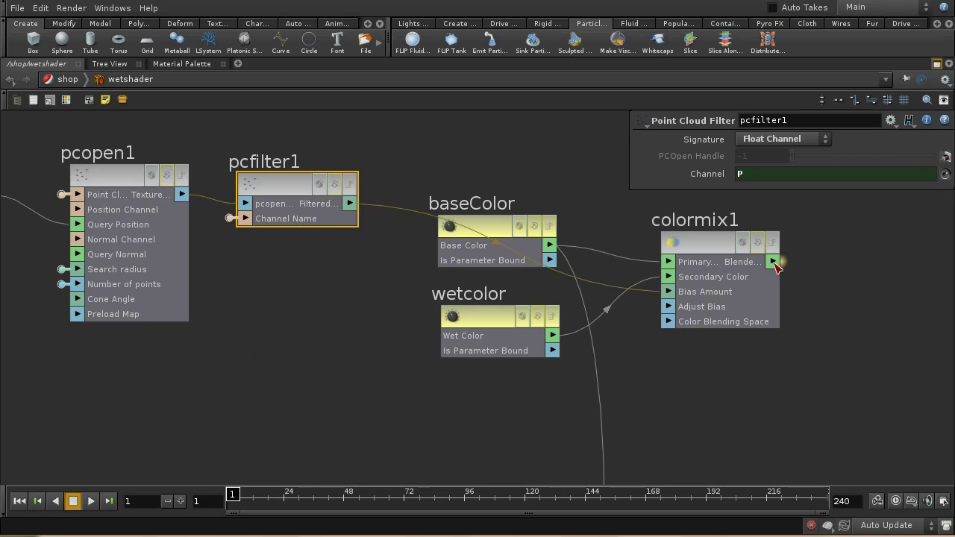
{"action": "left_click_drag", "start_coordinate": [773, 262], "coordinate": [616, 375]}
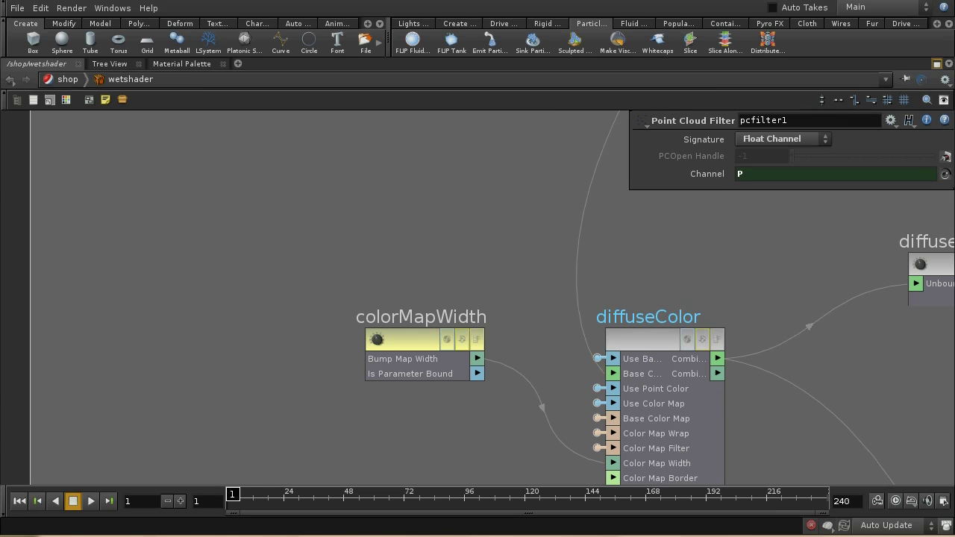
Step: Expand the promoted Specular Intensity input of the surface model into its own parameter node
{"action": "middle_click_drag", "start_coordinate": [909, 426], "coordinate": [739, 313]}
{"action": "middle_click_drag", "start_coordinate": [741, 352], "coordinate": [692, 299]}
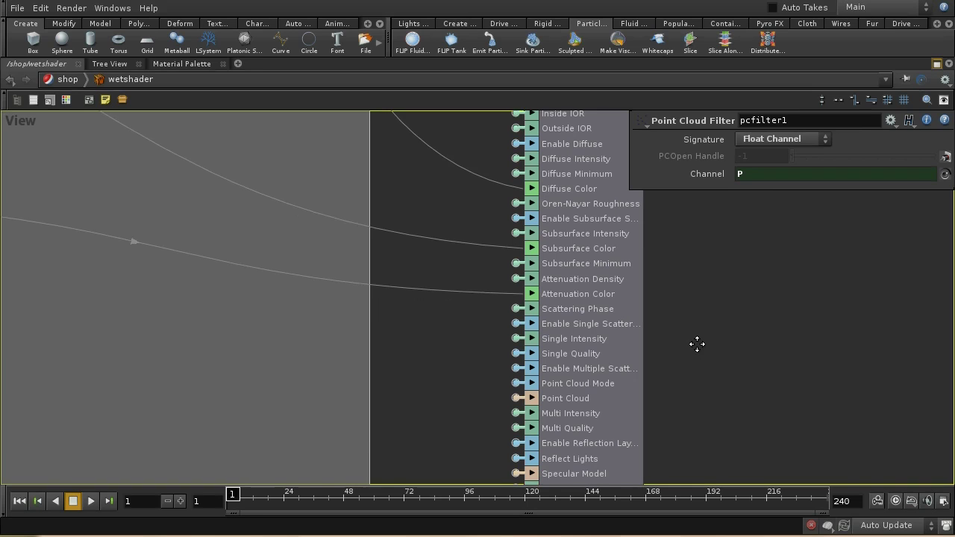
{"action": "middle_click_drag", "start_coordinate": [697, 344], "coordinate": [689, 288]}
{"action": "middle_click_drag", "start_coordinate": [704, 348], "coordinate": [713, 299]}
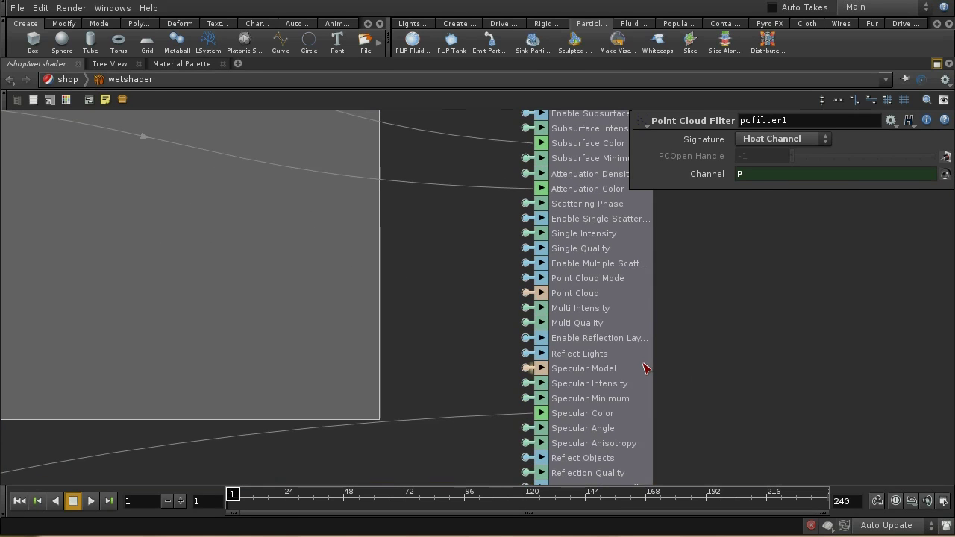
{"action": "left_click", "coordinate": [527, 382]}
Step: Move the spec_int parameter node out of the network boxes to the free area beside colormix1
{"action": "middle_click_drag", "start_coordinate": [478, 348], "coordinate": [358, 477]}
{"action": "middle_click_drag", "start_coordinate": [200, 394], "coordinate": [456, 413]}
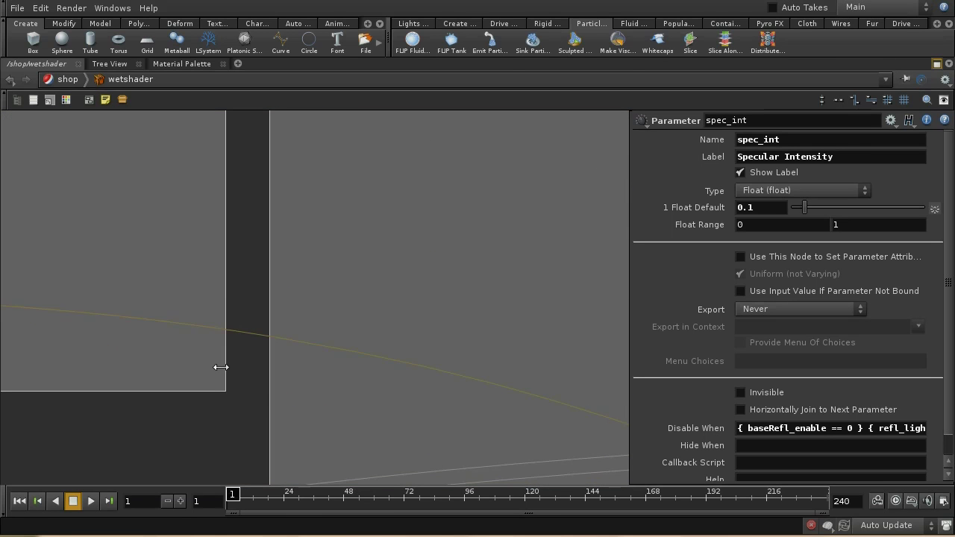
{"action": "left_click_drag", "start_coordinate": [221, 367], "coordinate": [250, 407]}
{"action": "scroll", "coordinate": [249, 387], "scroll_direction": "down", "scroll_amount": 5}
{"action": "scroll", "coordinate": [170, 359], "scroll_direction": "up", "scroll_amount": 5}
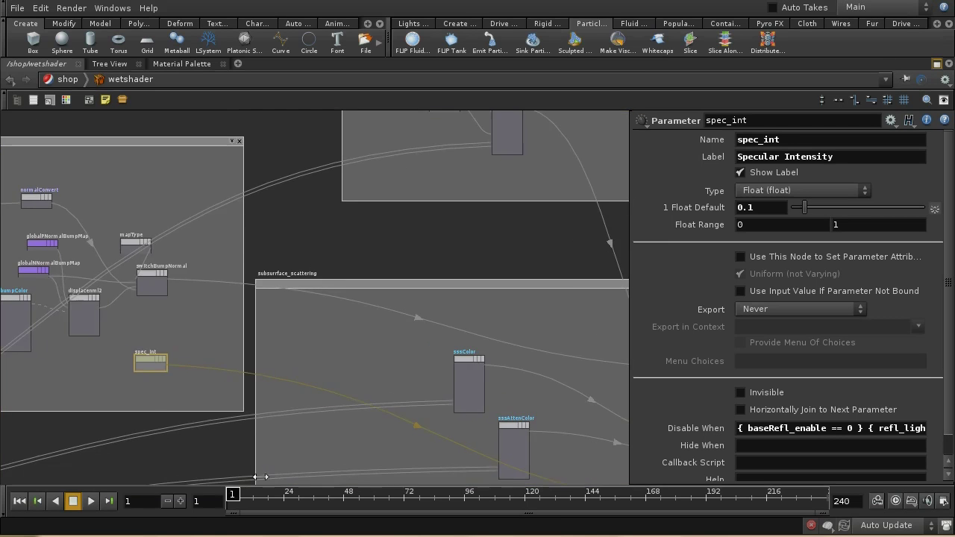
{"action": "left_click_drag", "start_coordinate": [143, 360], "coordinate": [291, 212]}
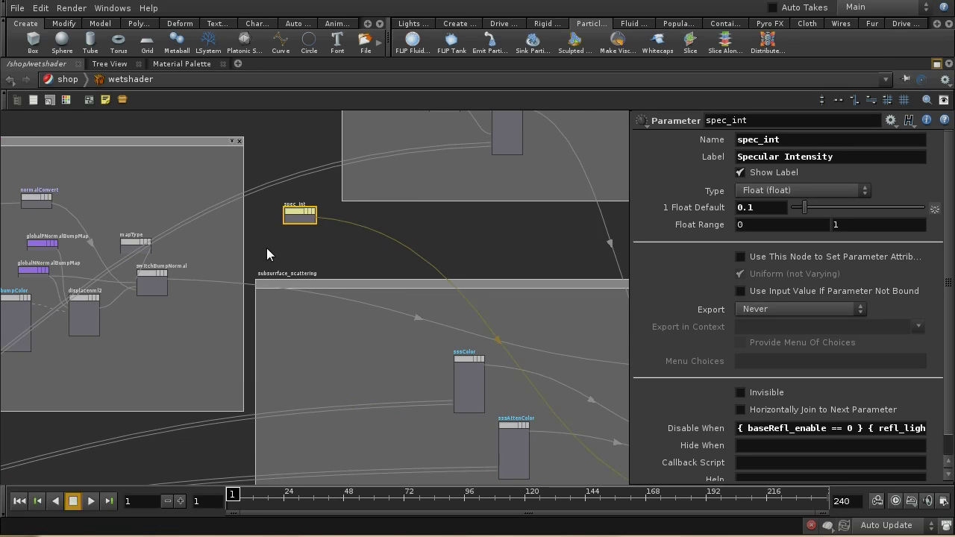
{"action": "middle_click_drag", "start_coordinate": [267, 247], "coordinate": [173, 398]}
{"action": "left_click_drag", "start_coordinate": [199, 373], "coordinate": [468, 130]}
{"action": "middle_click_drag", "start_coordinate": [457, 172], "coordinate": [425, 322]}
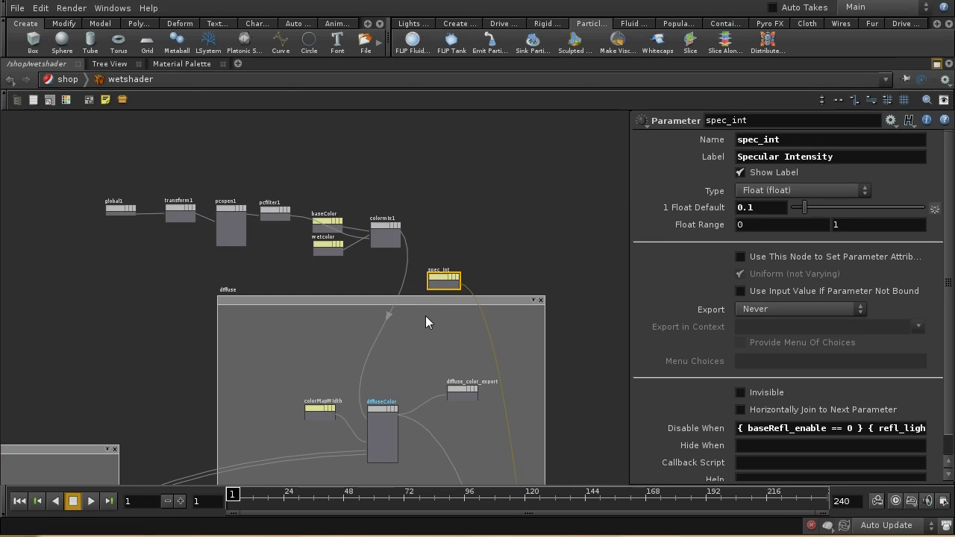
{"action": "left_click_drag", "start_coordinate": [444, 279], "coordinate": [450, 207]}
Step: Duplicate the spec_int parameter node and place the copy directly below the original
{"action": "scroll", "coordinate": [530, 206], "scroll_direction": "up", "scroll_amount": 1}
{"action": "scroll", "coordinate": [529, 206], "scroll_direction": "up", "scroll_amount": 5}
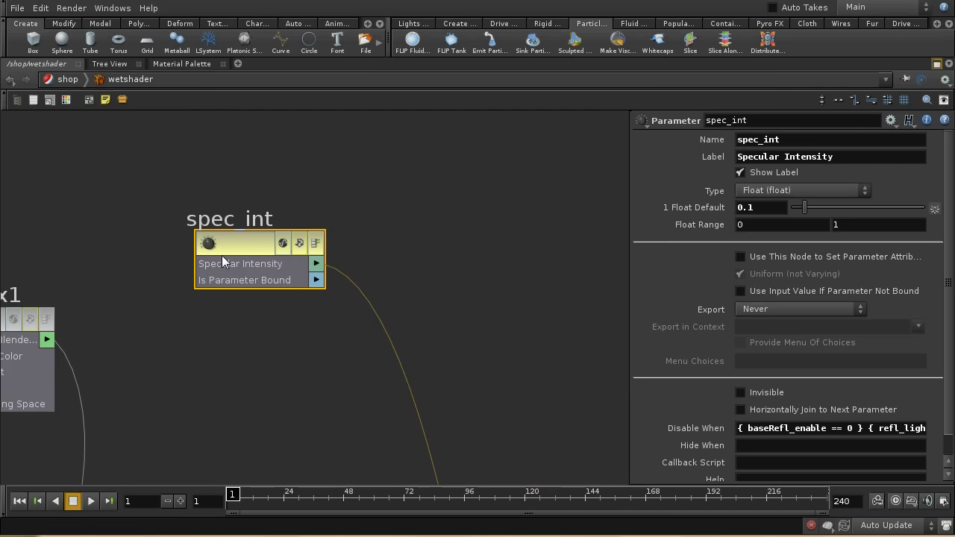
{"action": "left_click", "coordinate": [244, 242]}
{"action": "key", "text": "ctrl+c"}
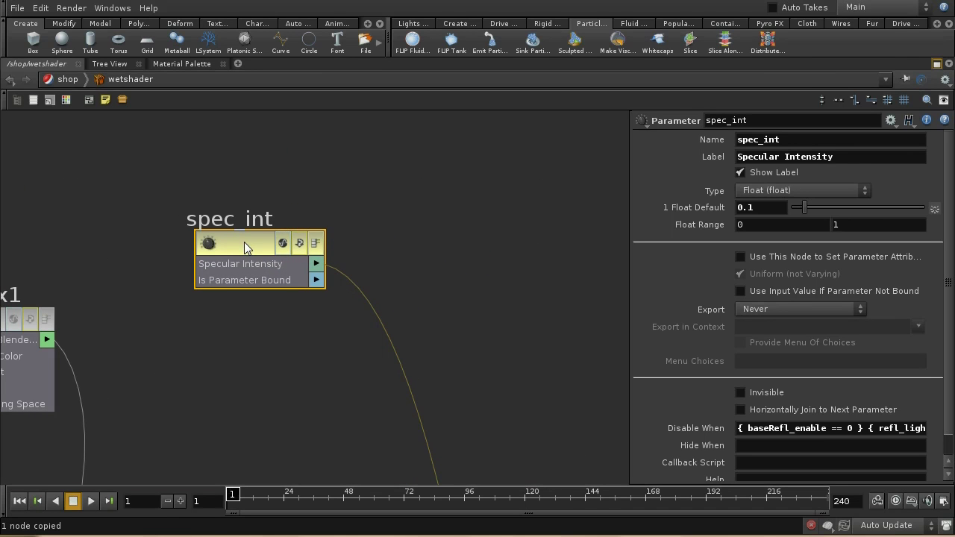
{"action": "key", "text": "ctrl+v"}
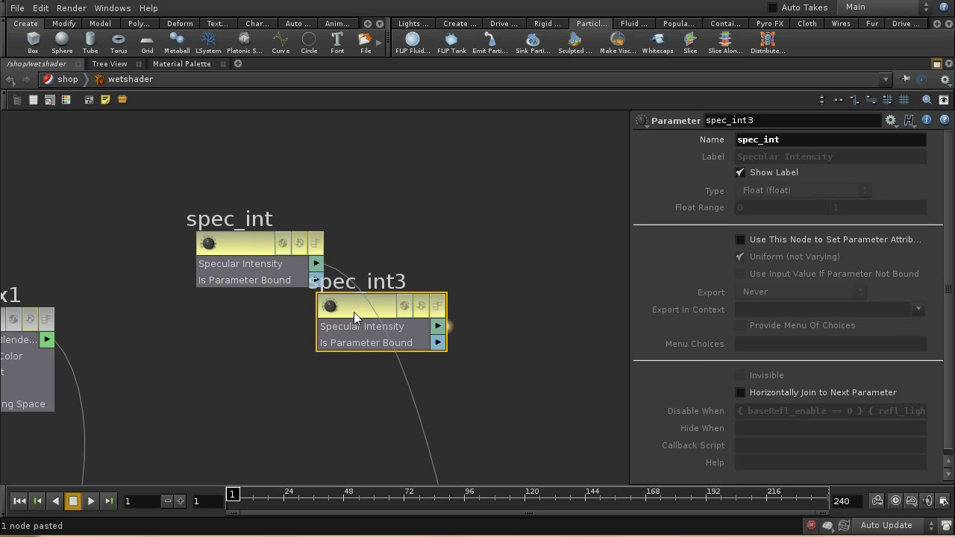
{"action": "left_click_drag", "start_coordinate": [359, 312], "coordinate": [243, 355]}
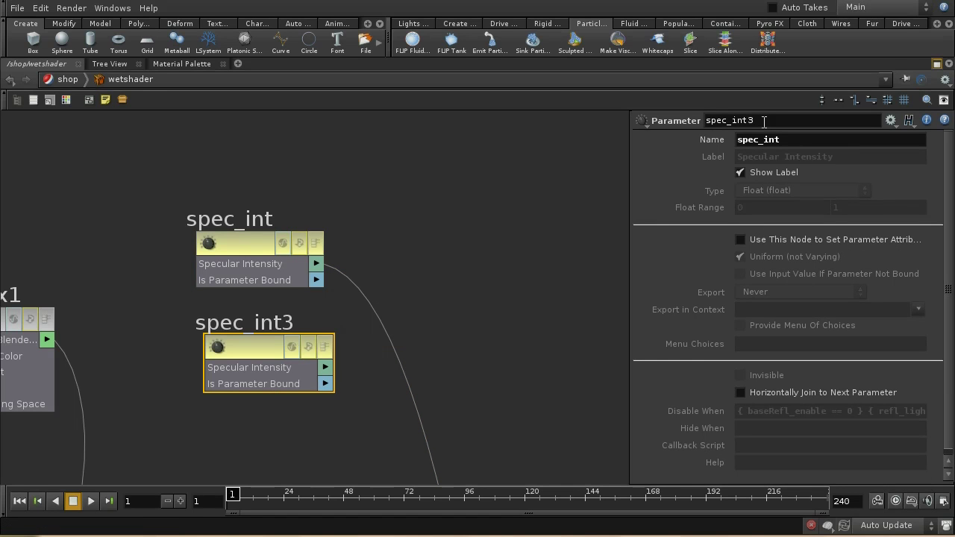
Step: Rename the copied parameter node and its parameter Name to spec_int_wet
{"action": "type", "text": "_wet"}
{"action": "left_click", "coordinate": [791, 139]}
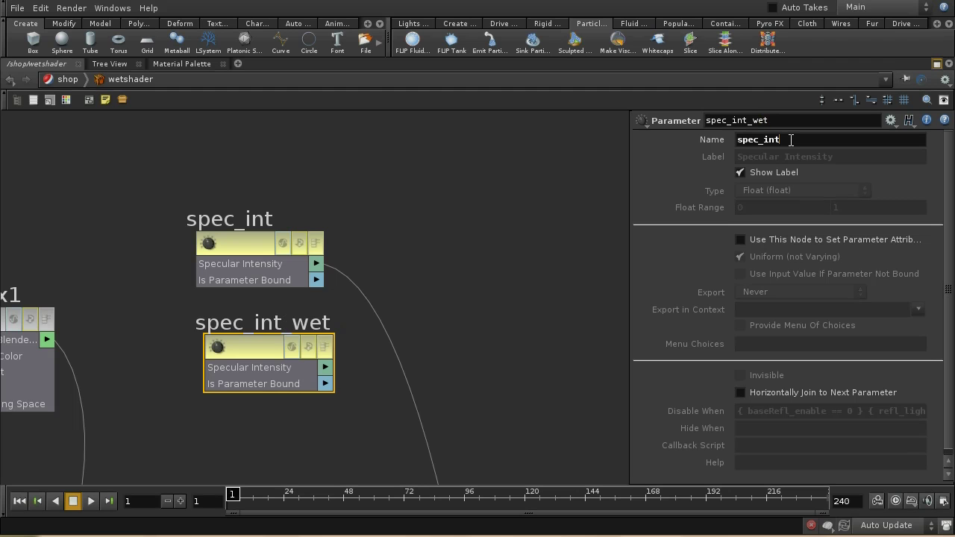
{"action": "type", "text": "wet"}
{"action": "key", "text": "Return"}
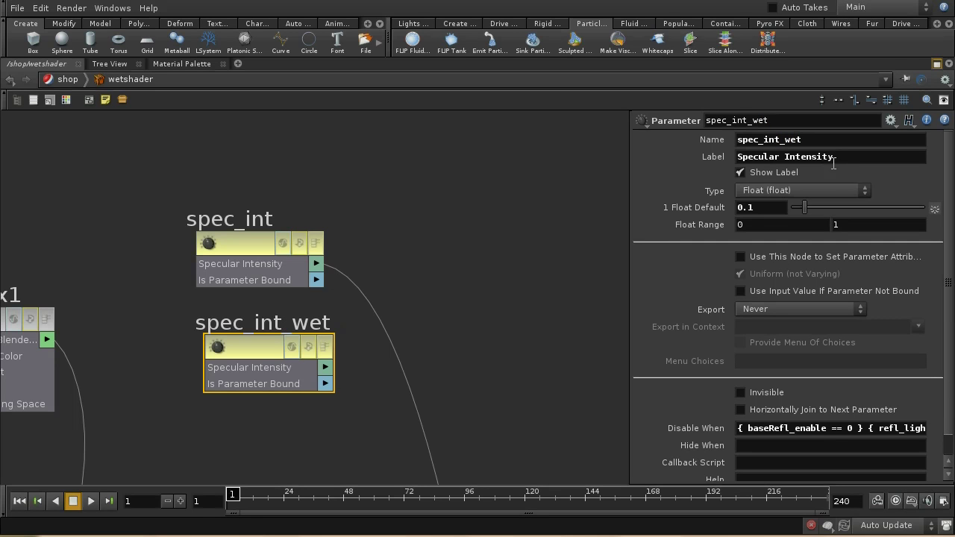
Step: Label the spec_int_wet parameter Specular Intensity Wet and set its float default to 0.5
{"action": "left_click", "coordinate": [844, 158]}
{"action": "type", "text": "Wet"}
{"action": "key", "text": "BackSpace"}
{"action": "type", "text": "5"}
{"action": "key", "text": "Return"}
Step: Add a Mix node and connect Specular Intensity to Input 1 and Specular Intensity Wet to Input 2
{"action": "middle_click_drag", "start_coordinate": [527, 323], "coordinate": [435, 288]}
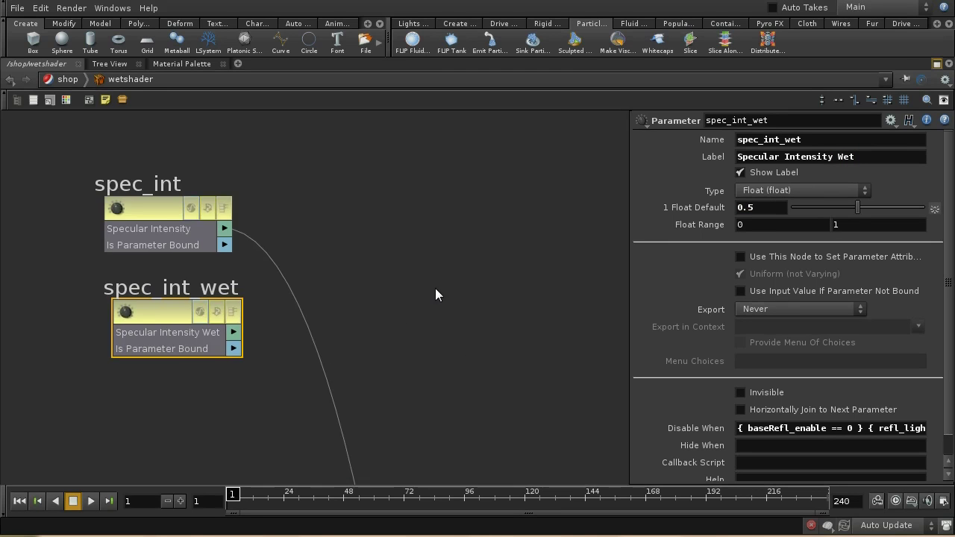
{"action": "key", "text": "Tab"}
{"action": "type", "text": "Min Vector"}
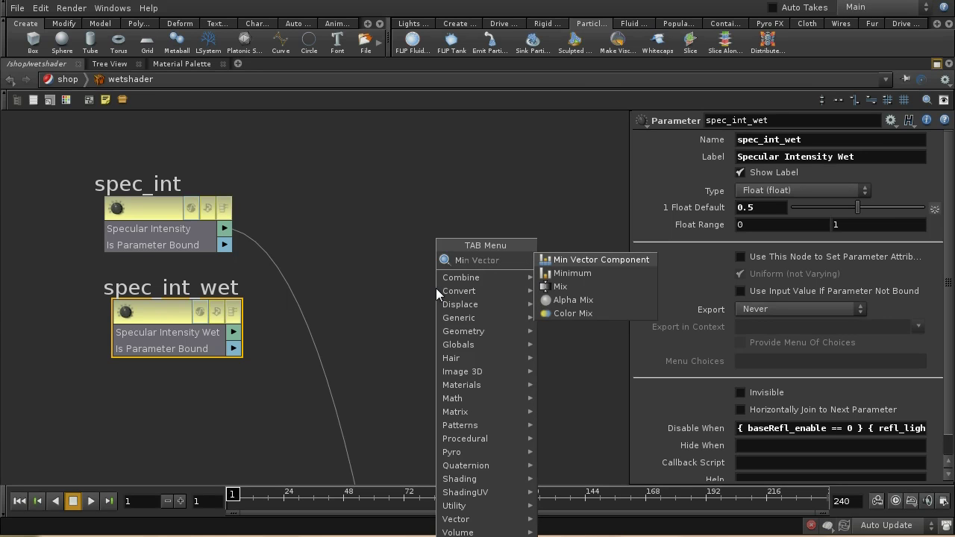
{"action": "left_click", "coordinate": [567, 291]}
{"action": "middle_click_drag", "start_coordinate": [448, 411], "coordinate": [450, 443]}
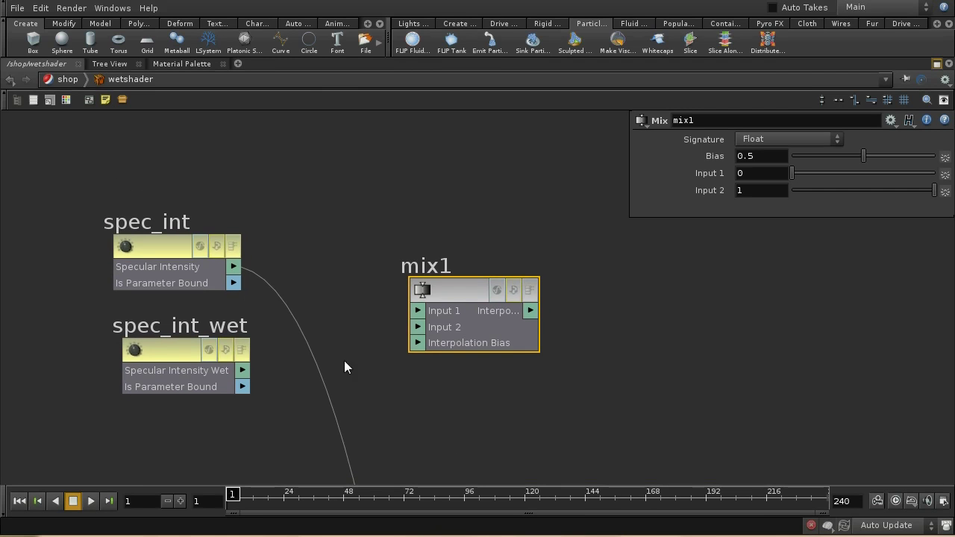
{"action": "left_click_drag", "start_coordinate": [234, 266], "coordinate": [416, 313]}
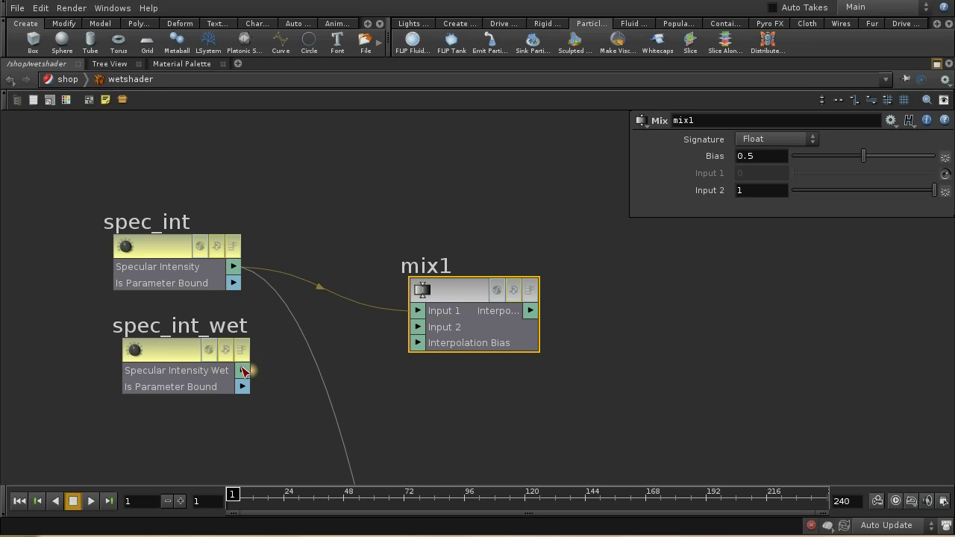
{"action": "left_click_drag", "start_coordinate": [244, 371], "coordinate": [422, 327]}
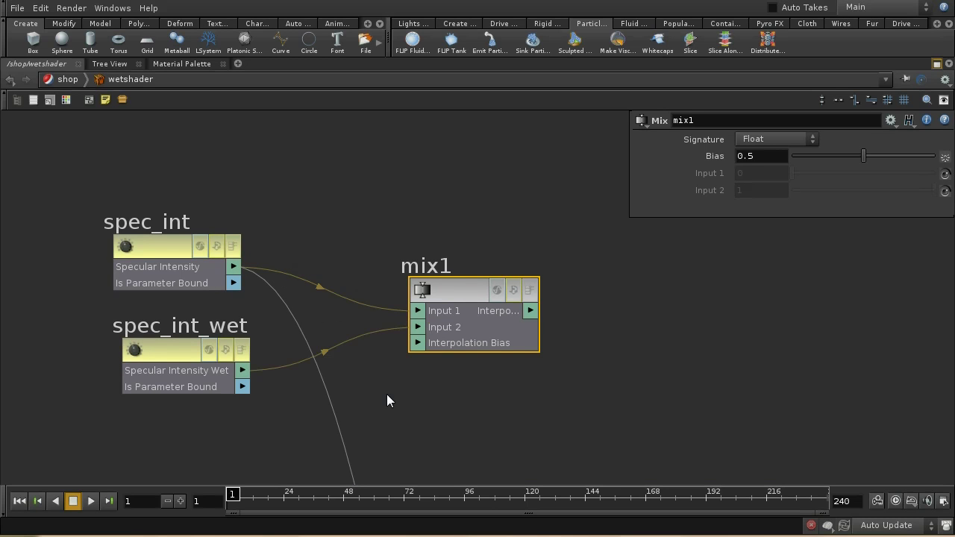
Step: Connect the filtered output of pcfilter1 to the Interpolation Bias input of mix1
{"action": "middle_click_drag", "start_coordinate": [388, 400], "coordinate": [480, 377]}
{"action": "middle_click_drag", "start_coordinate": [154, 416], "coordinate": [241, 413]}
{"action": "scroll", "coordinate": [242, 430], "scroll_direction": "down", "scroll_amount": 1}
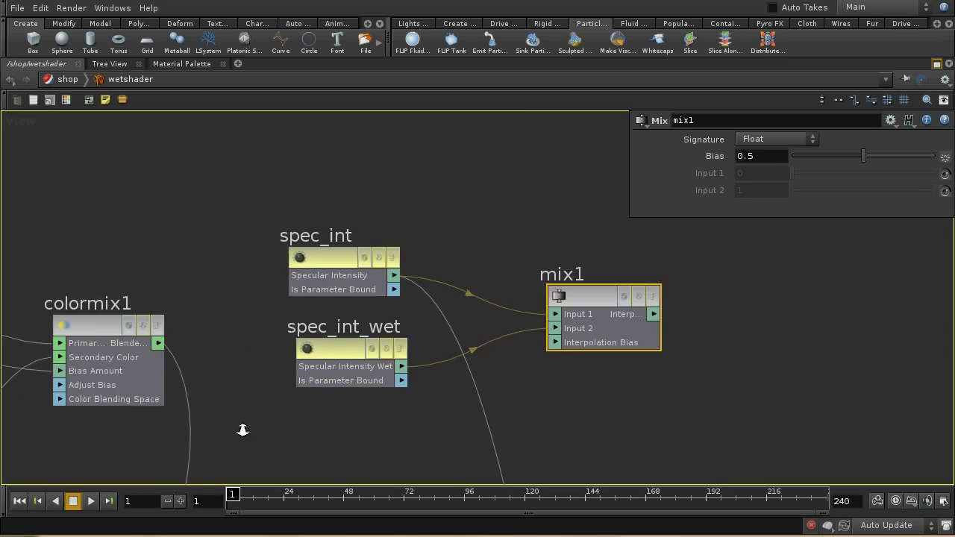
{"action": "scroll", "coordinate": [242, 430], "scroll_direction": "down", "scroll_amount": 3}
{"action": "middle_click_drag", "start_coordinate": [241, 454], "coordinate": [169, 370]}
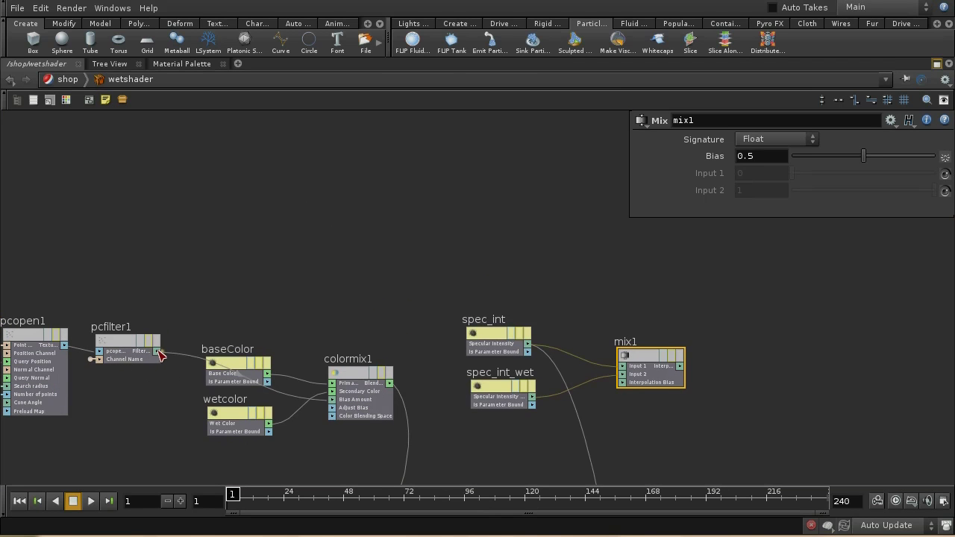
{"action": "left_click_drag", "start_coordinate": [541, 345], "coordinate": [623, 382]}
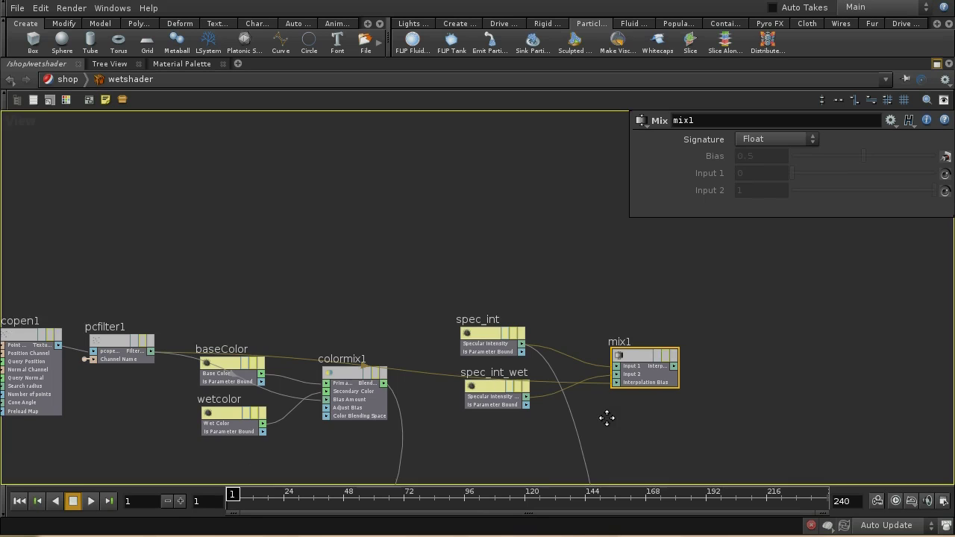
Step: Connect the interpolated output of mix1 to the Specular Intensity input of surfaceModel, replacing the direct spec_int connection
{"action": "middle_click_drag", "start_coordinate": [605, 417], "coordinate": [464, 293]}
{"action": "middle_click_drag", "start_coordinate": [497, 387], "coordinate": [462, 261]}
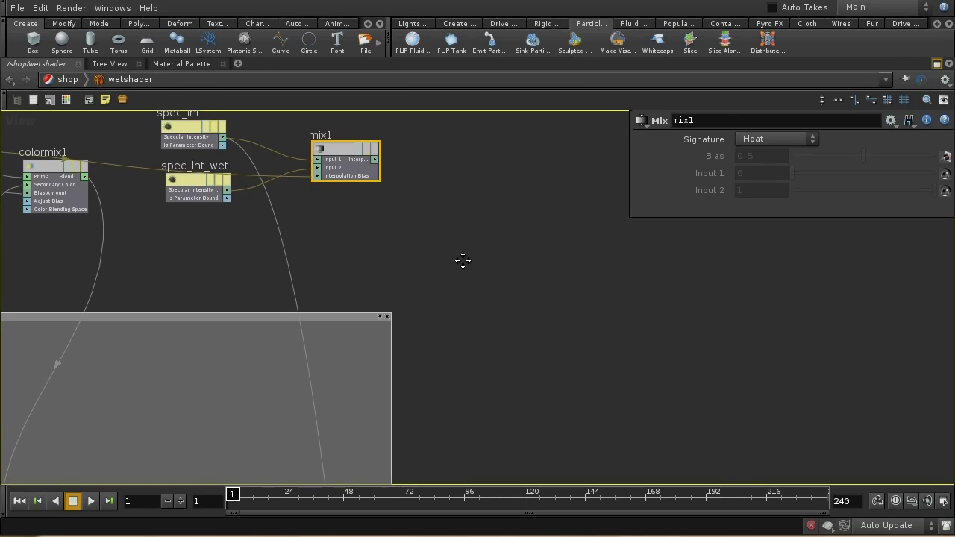
{"action": "mouse_move", "coordinate": [458, 412]}
{"action": "middle_mouse_down"}
{"action": "mouse_move", "coordinate": [458, 283]}
{"action": "mouse_move", "coordinate": [467, 292]}
{"action": "middle_mouse_up"}
{"action": "middle_click_drag", "start_coordinate": [444, 409], "coordinate": [459, 255]}
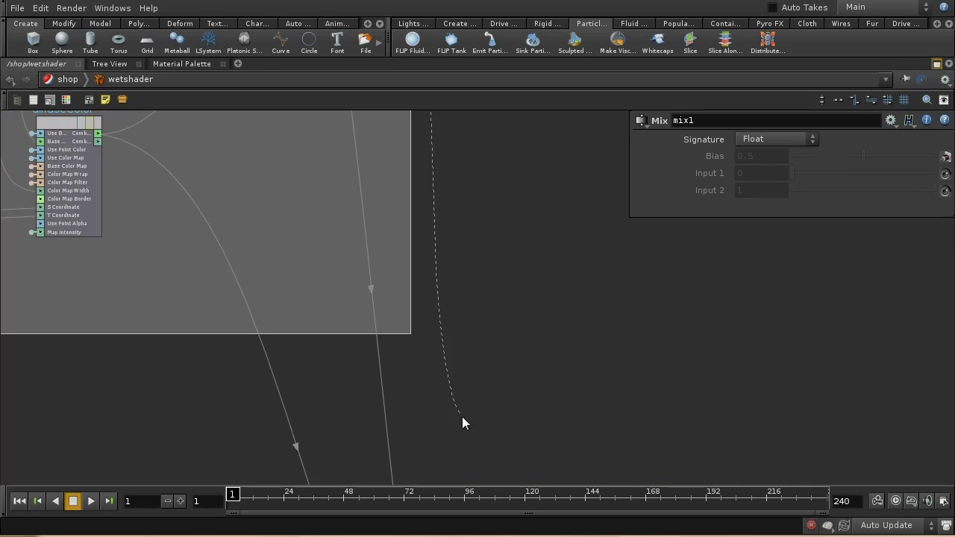
{"action": "middle_click_drag", "start_coordinate": [462, 422], "coordinate": [471, 279]}
{"action": "middle_click_drag", "start_coordinate": [471, 384], "coordinate": [477, 234]}
{"action": "middle_click_drag", "start_coordinate": [478, 408], "coordinate": [469, 209]}
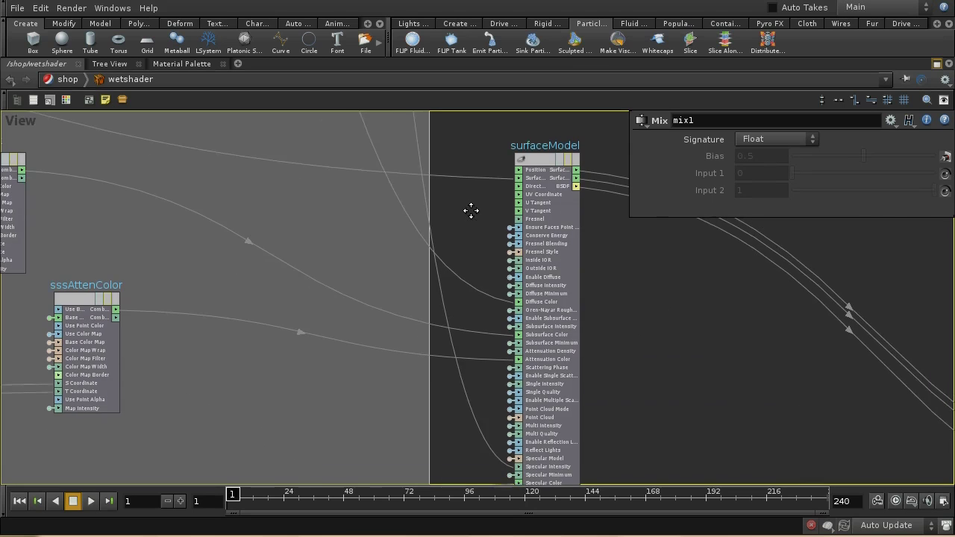
{"action": "middle_click_drag", "start_coordinate": [480, 426], "coordinate": [473, 314]}
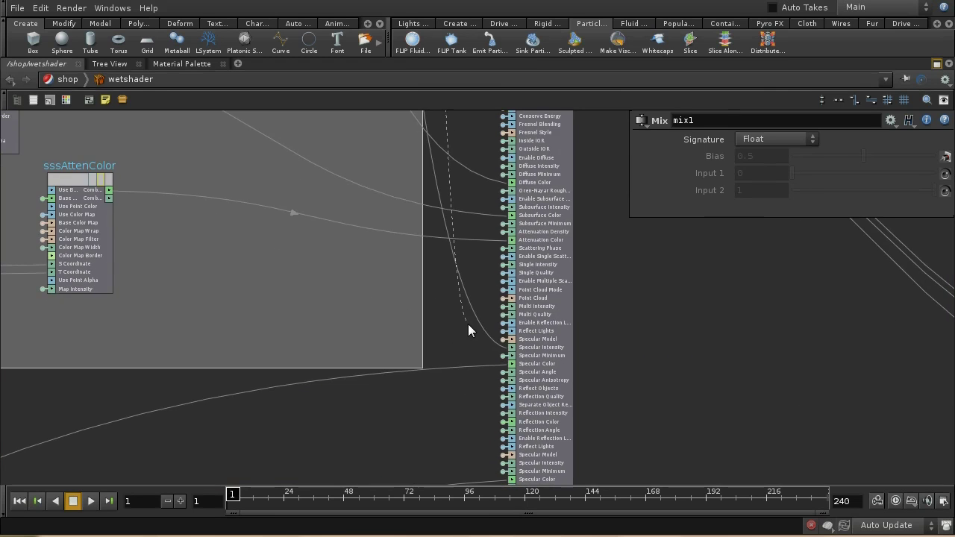
{"action": "scroll", "coordinate": [469, 329], "scroll_direction": "up", "scroll_amount": 8}
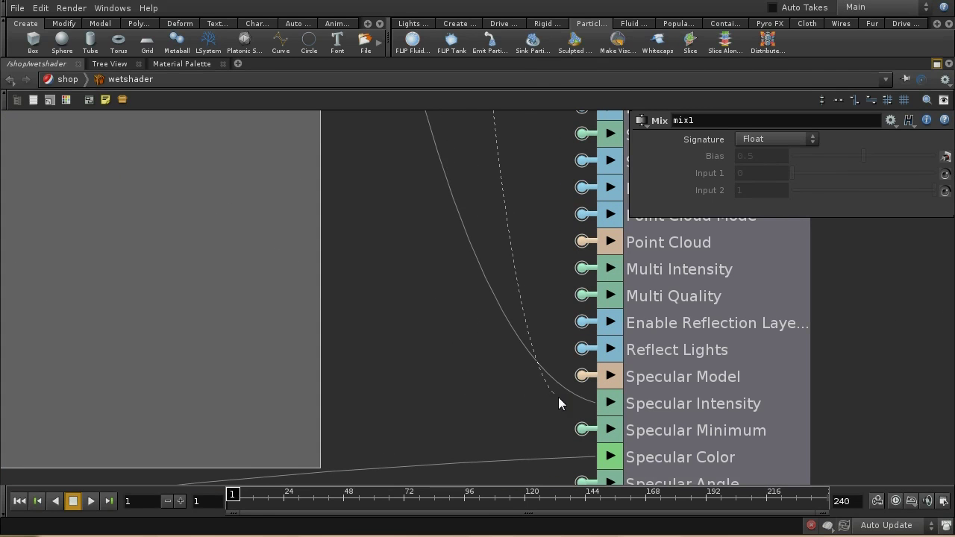
{"action": "left_click", "coordinate": [606, 403]}
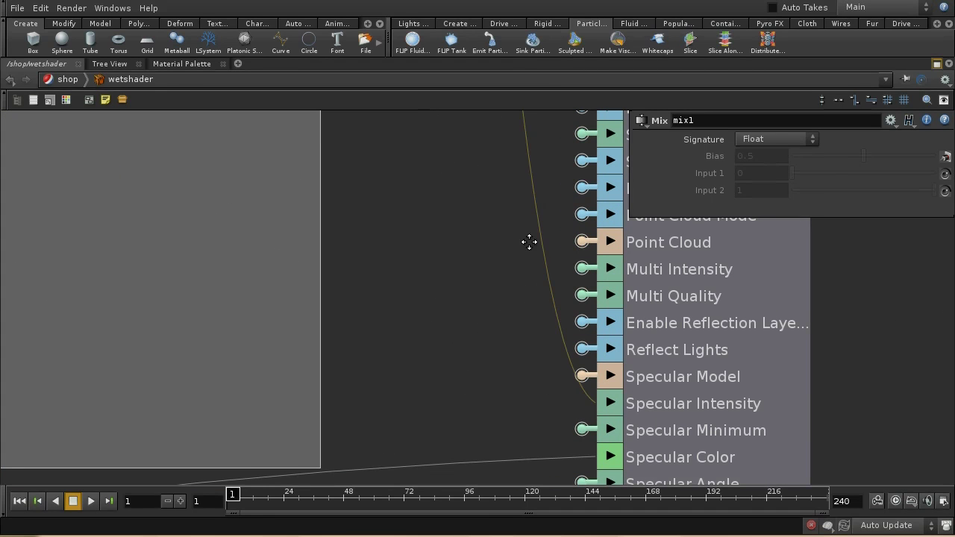
Step: Save the scene file and return to the parent shop network
{"action": "middle_click_drag", "start_coordinate": [529, 241], "coordinate": [469, 230]}
{"action": "scroll", "coordinate": [467, 225], "scroll_direction": "down", "scroll_amount": 3}
{"action": "scroll", "coordinate": [449, 306], "scroll_direction": "down", "scroll_amount": 10}
{"action": "scroll", "coordinate": [426, 215], "scroll_direction": "up", "scroll_amount": 8}
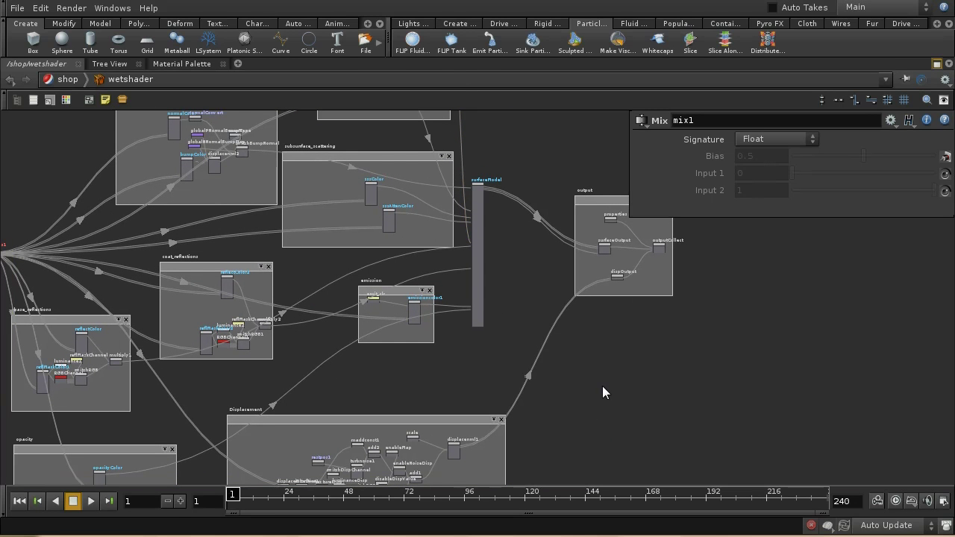
{"action": "key", "text": "ctrl+s"}
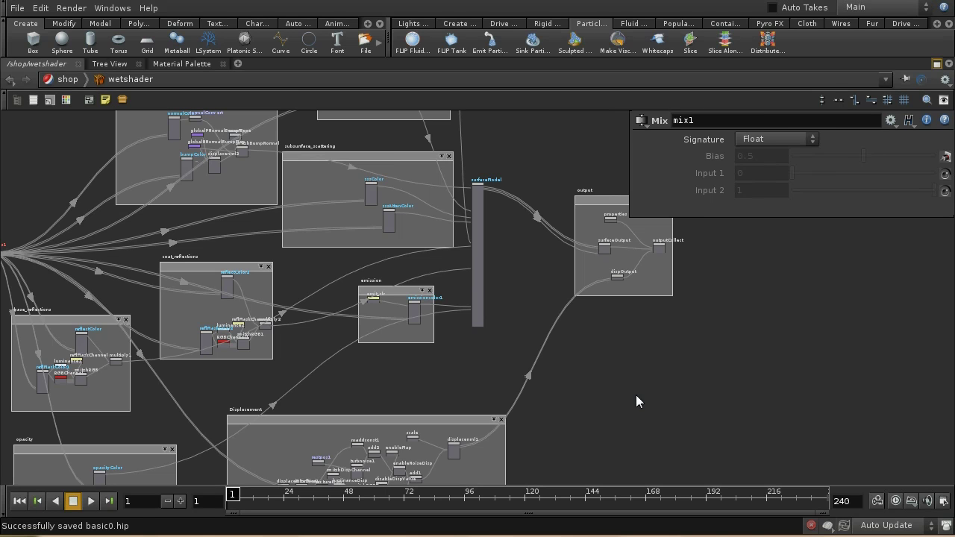
{"action": "key", "text": "u"}
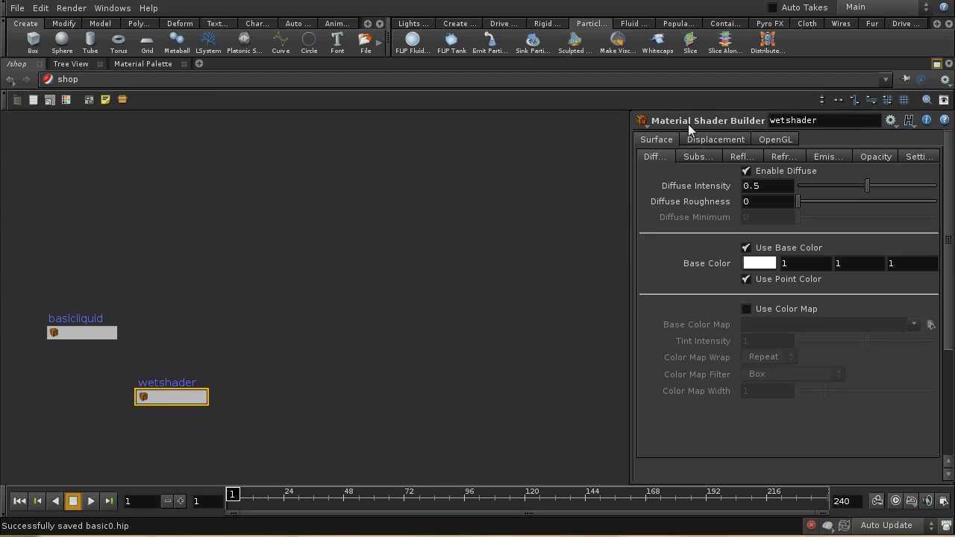
{"action": "middle_click_drag", "start_coordinate": [313, 379], "coordinate": [391, 358]}
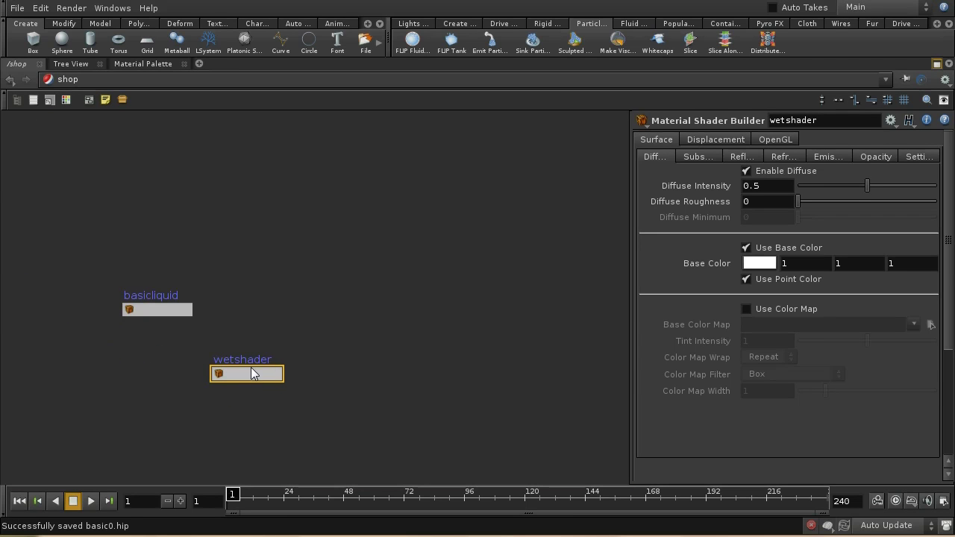
Step: Open the parameter interface editor for wetshader and find the loose parameters at the end of the existing parameters
{"action": "left_click", "coordinate": [890, 121]}
{"action": "left_click", "coordinate": [593, 216]}
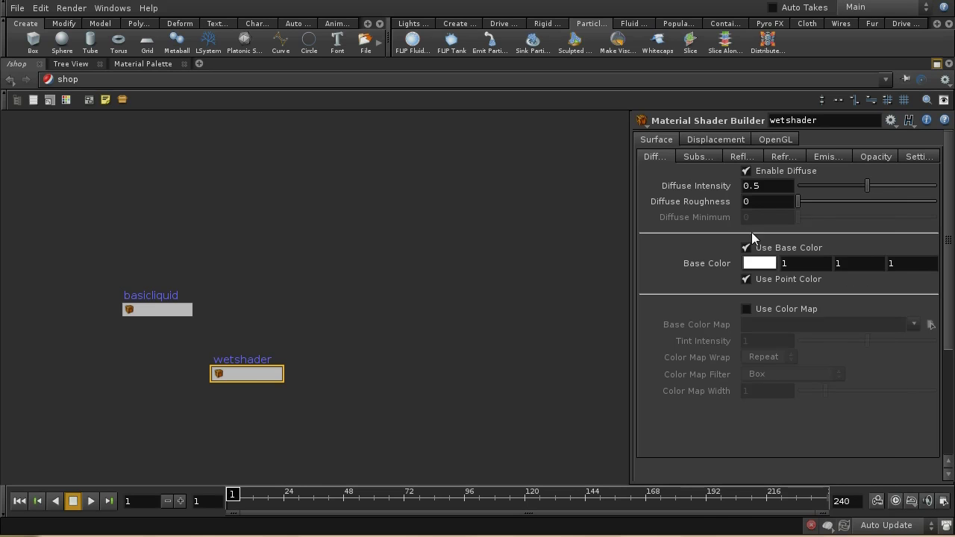
{"action": "left_click", "coordinate": [890, 121]}
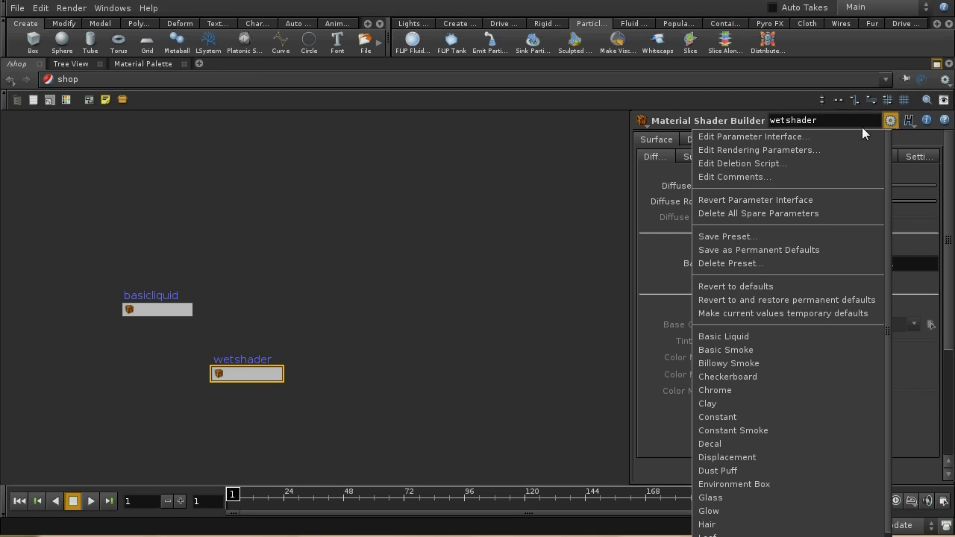
{"action": "left_click", "coordinate": [825, 133]}
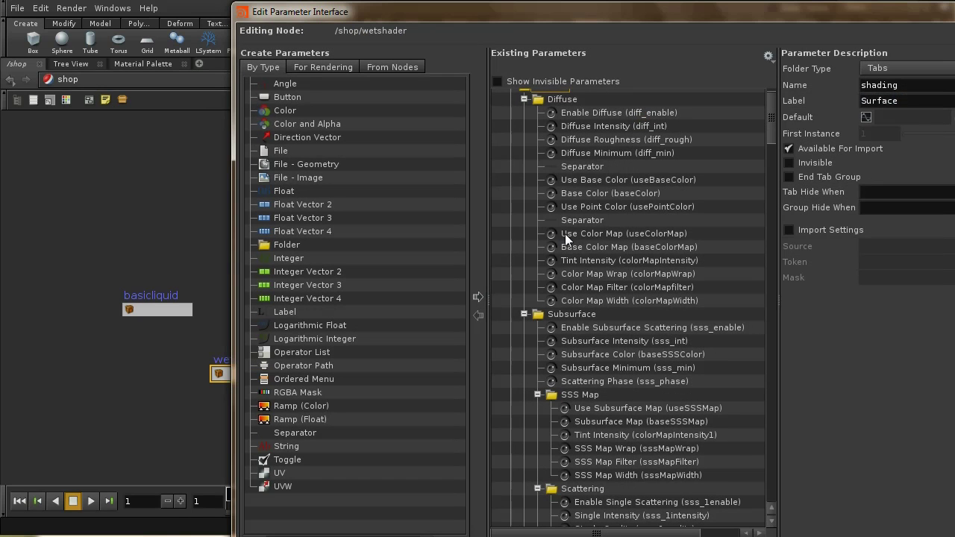
{"action": "left_click_drag", "start_coordinate": [553, 10], "coordinate": [381, 2]}
{"action": "left_click_drag", "start_coordinate": [596, 93], "coordinate": [577, 461]}
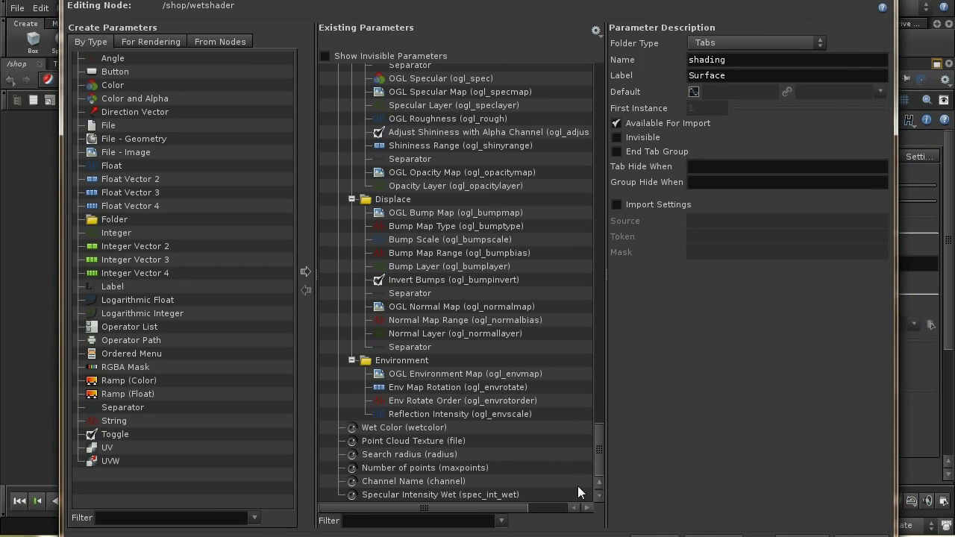
Step: Put all parameters from Wet Color through Specular Intensity Wet in a new folder labelled Wet Map
{"action": "left_click", "coordinate": [394, 428]}
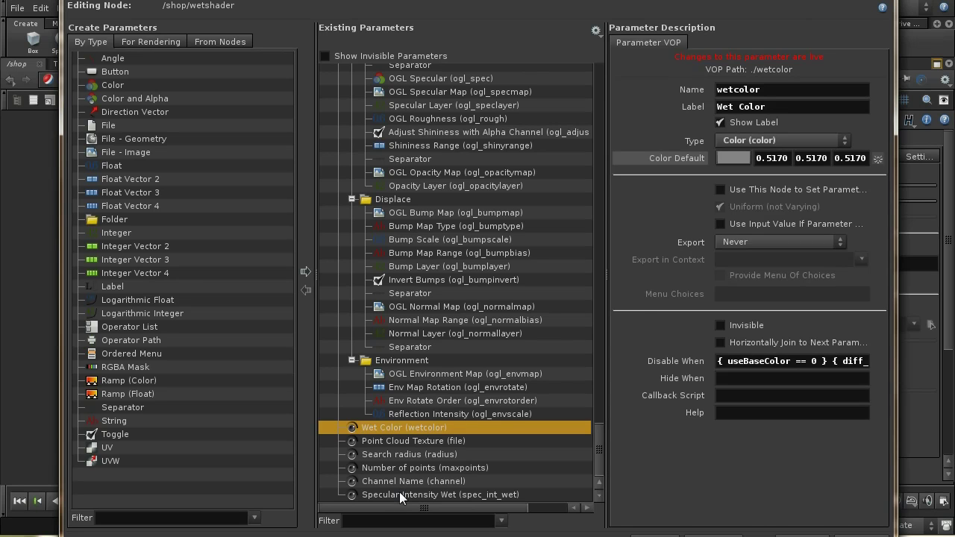
{"action": "left_click", "coordinate": [399, 495], "text": "shift"}
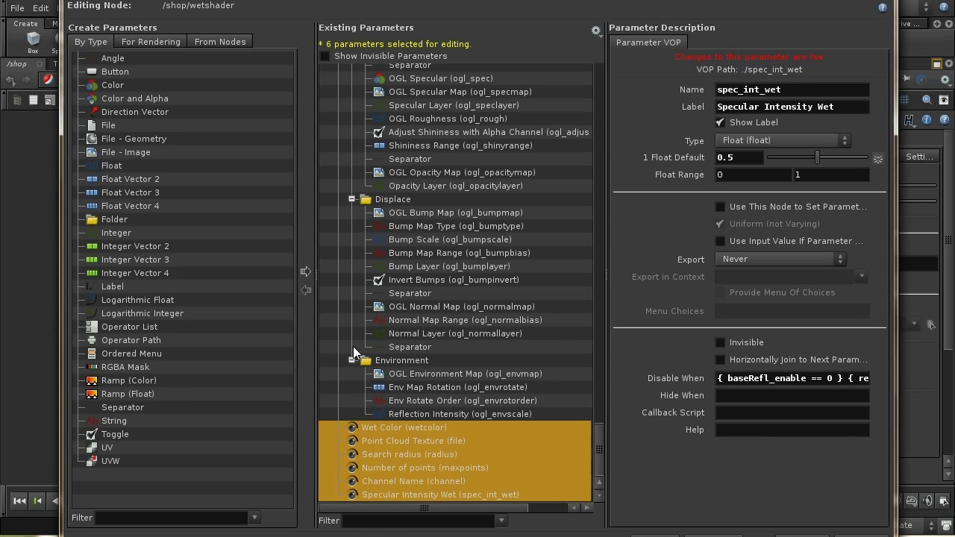
{"action": "right_click", "coordinate": [415, 427]}
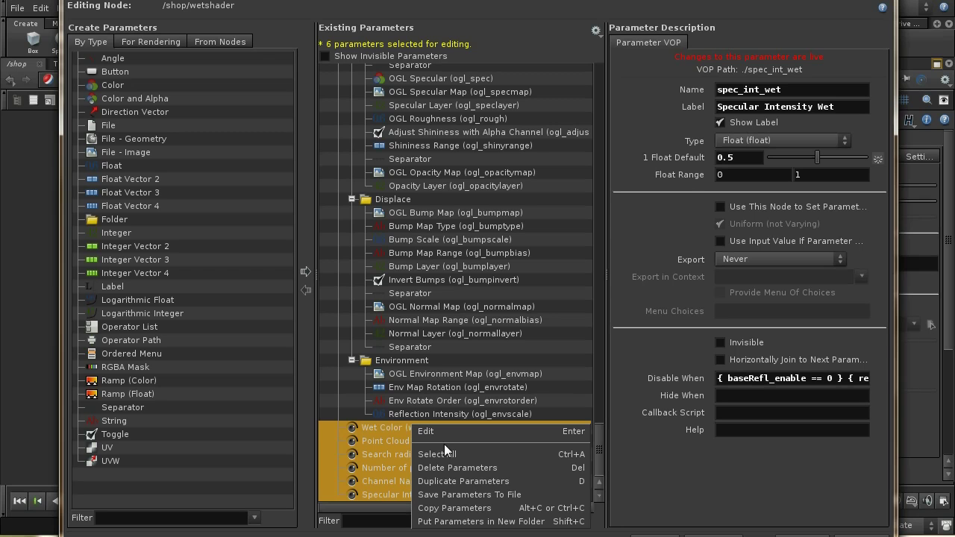
{"action": "left_click", "coordinate": [487, 521]}
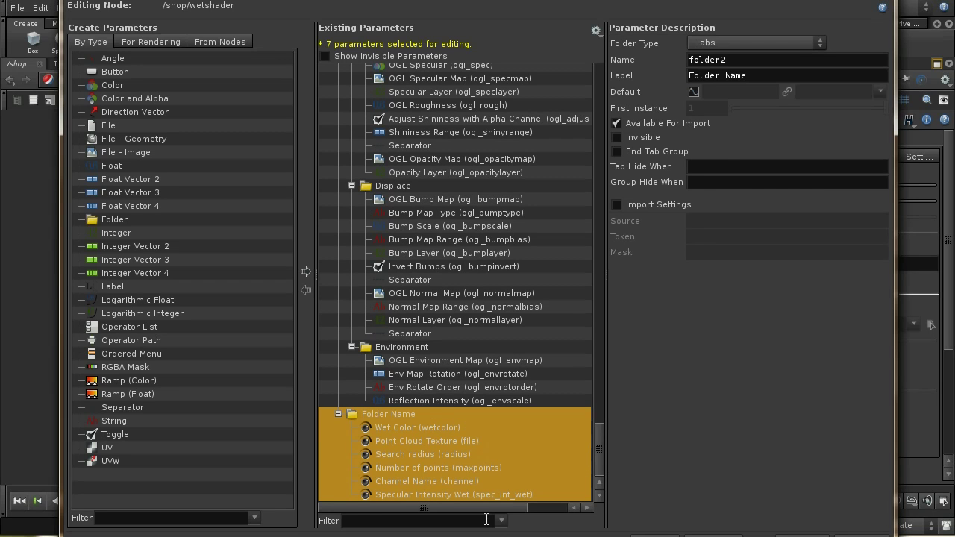
{"action": "double_click", "coordinate": [402, 416]}
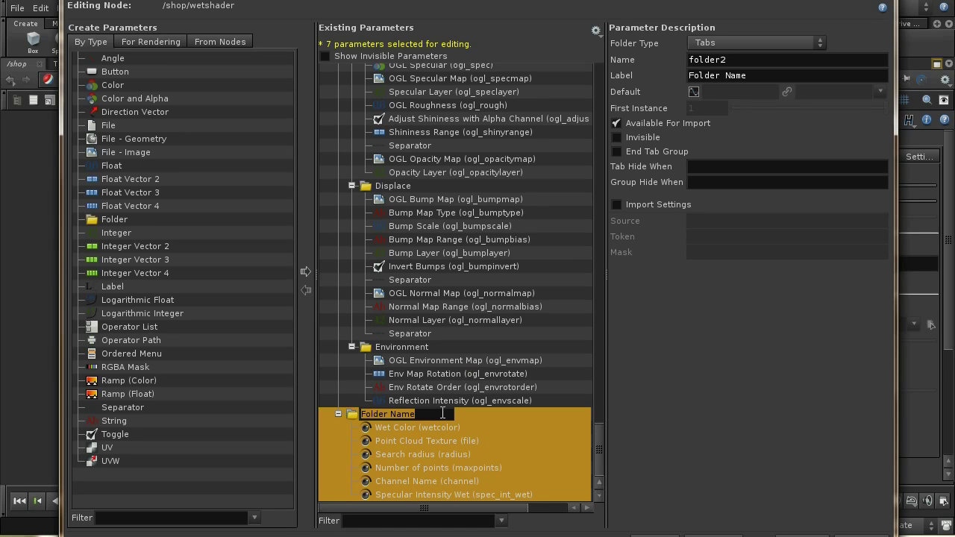
{"action": "type", "text": "Wet"}
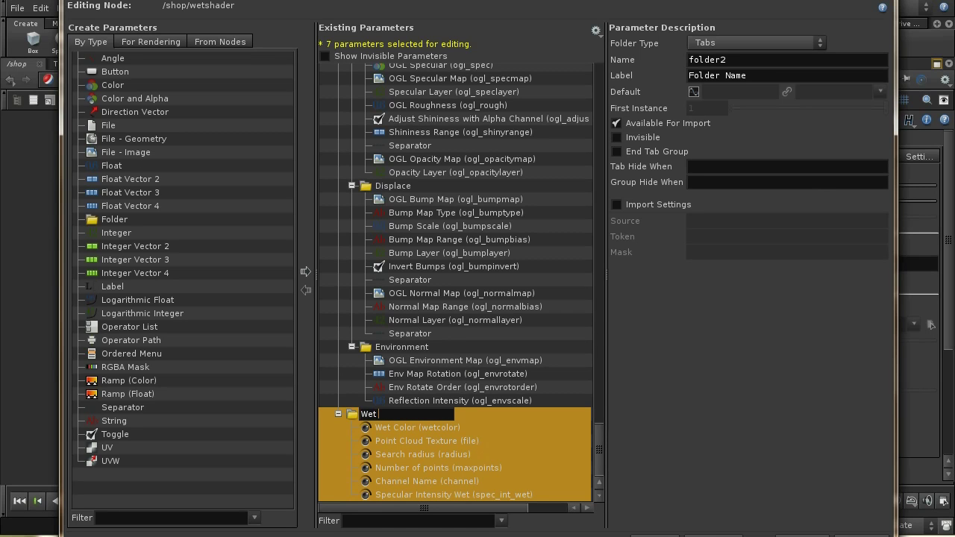
{"action": "type", "text": " Map"}
{"action": "key", "text": "Return"}
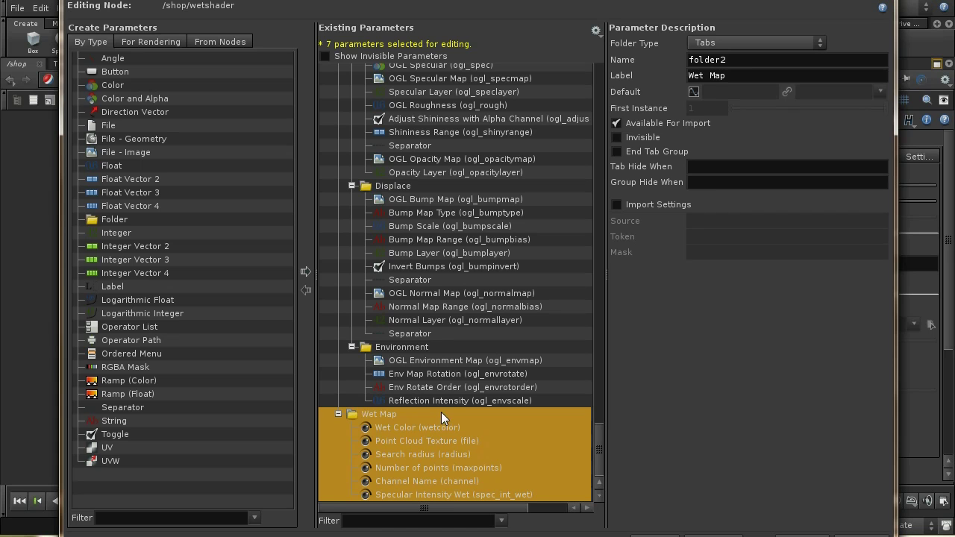
Step: Move Specular Intensity Wet directly below Wet Color, set the Channel Name string default to wetness, and accept the interface changes
{"action": "left_click", "coordinate": [436, 429]}
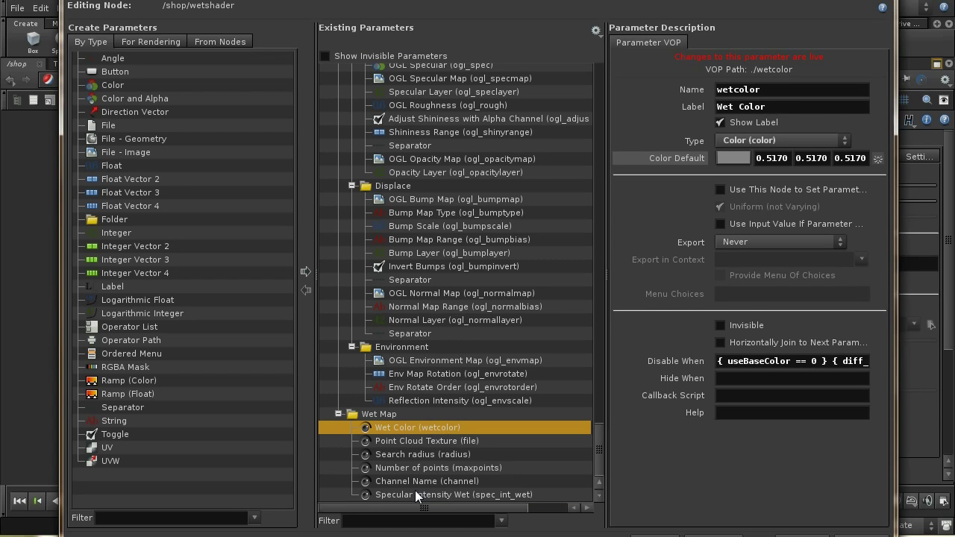
{"action": "left_click_drag", "start_coordinate": [415, 492], "coordinate": [410, 433]}
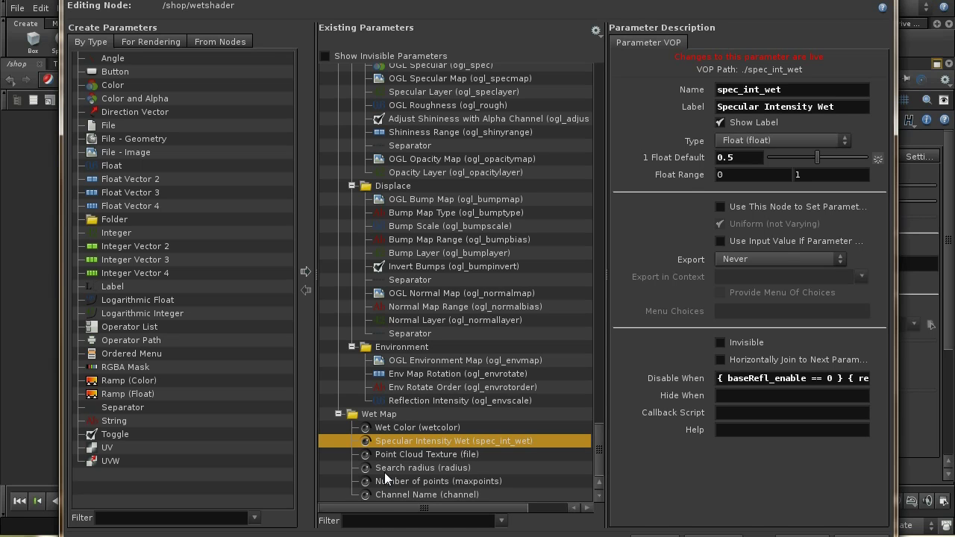
{"action": "left_click", "coordinate": [455, 496]}
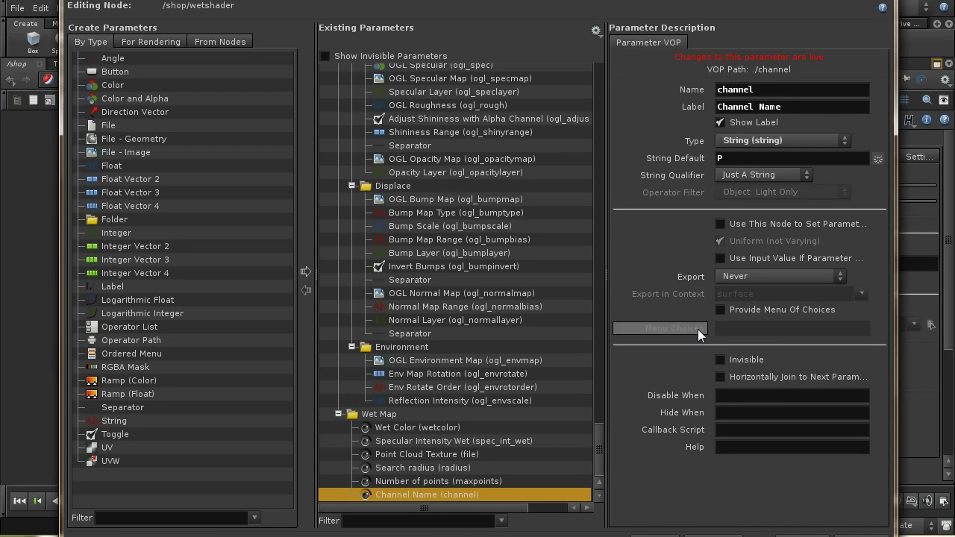
{"action": "double_click", "coordinate": [751, 159]}
{"action": "type", "text": "wetness"}
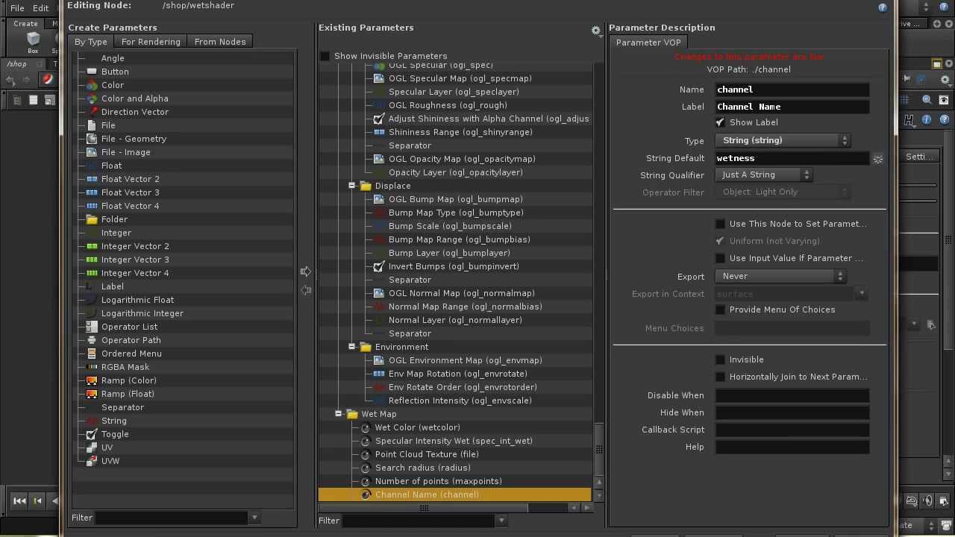
{"action": "left_click", "coordinate": [654, 535]}
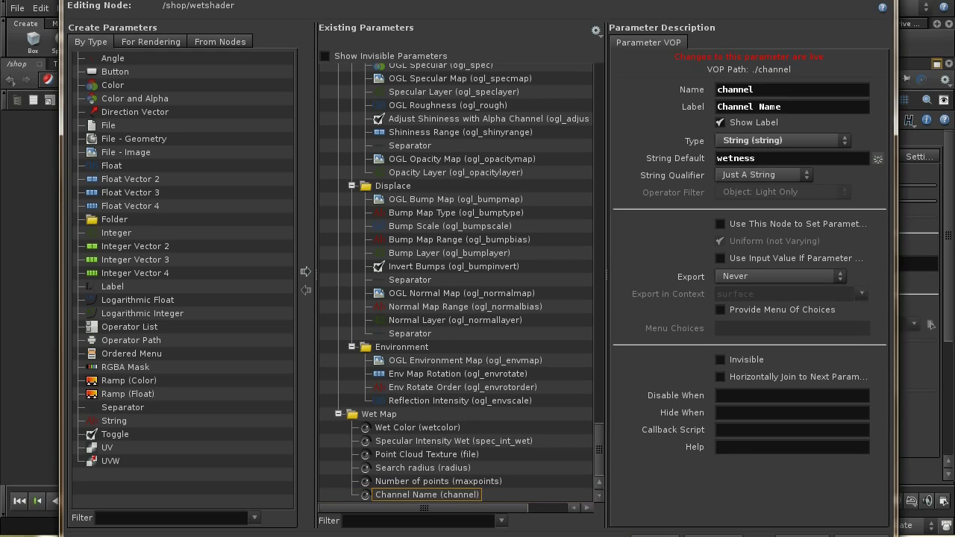
{"action": "left_click", "coordinate": [795, 535]}
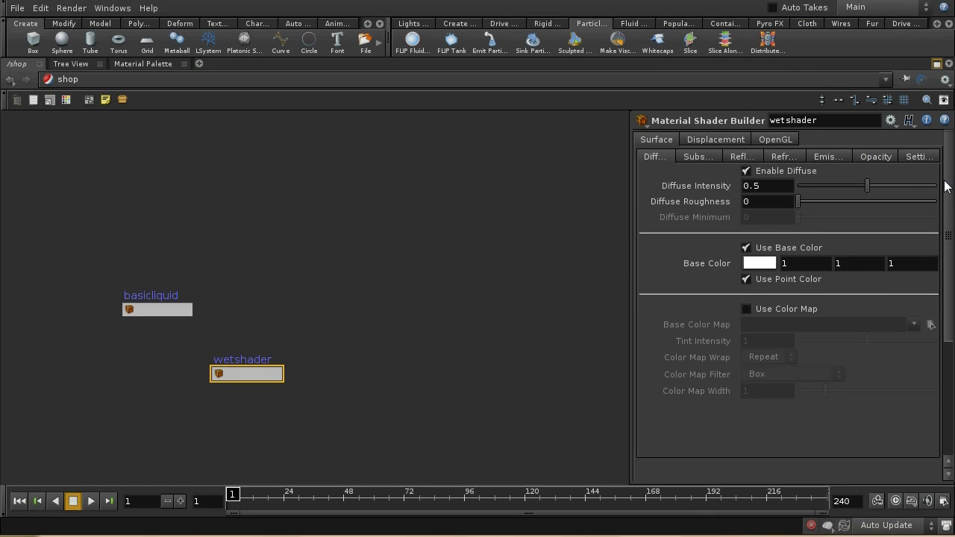
{"action": "left_click_drag", "start_coordinate": [947, 183], "coordinate": [950, 306]}
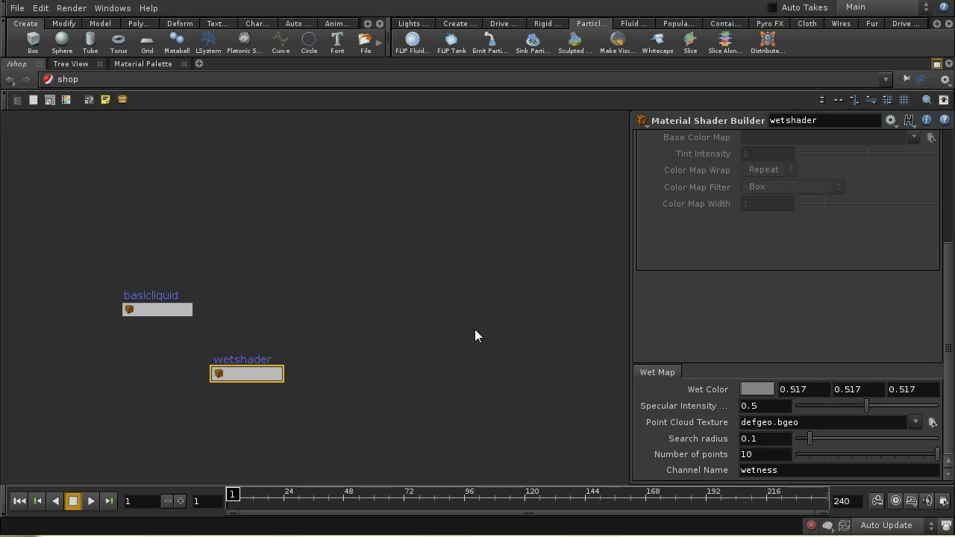
Step: Hide the network editor's parameter overlay and restore the maximized pane to the layout with the scene view
{"action": "left_click", "coordinate": [478, 284]}
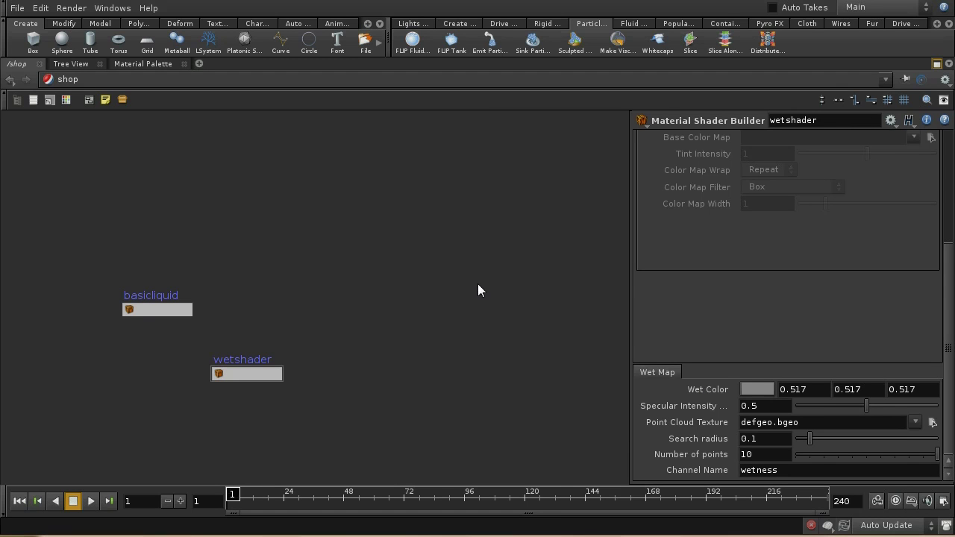
{"action": "key", "text": "p"}
{"action": "middle_click_drag", "start_coordinate": [478, 290], "coordinate": [628, 386]}
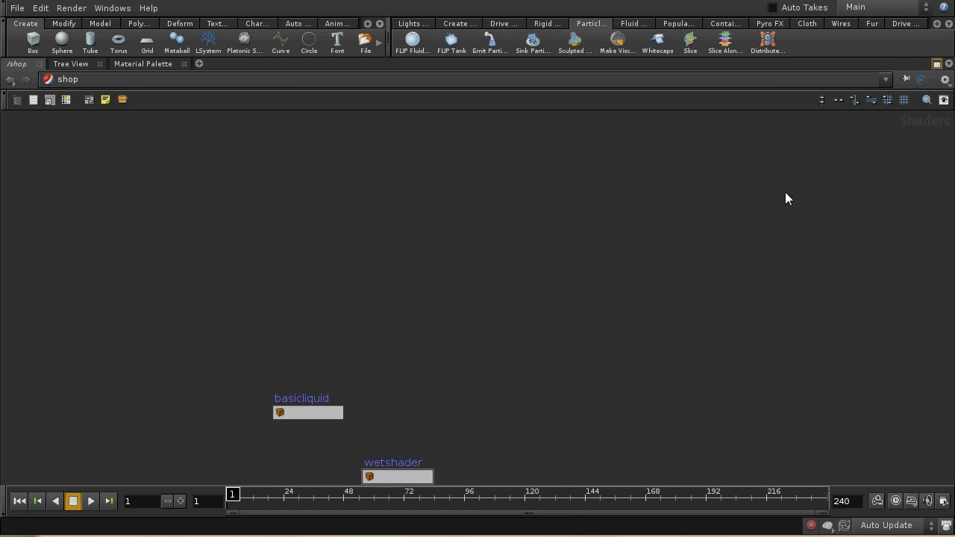
{"action": "mouse_move", "coordinate": [631, 256]}
{"action": "middle_mouse_down"}
{"action": "mouse_move", "coordinate": [624, 239]}
{"action": "mouse_move", "coordinate": [625, 247]}
{"action": "middle_mouse_up"}
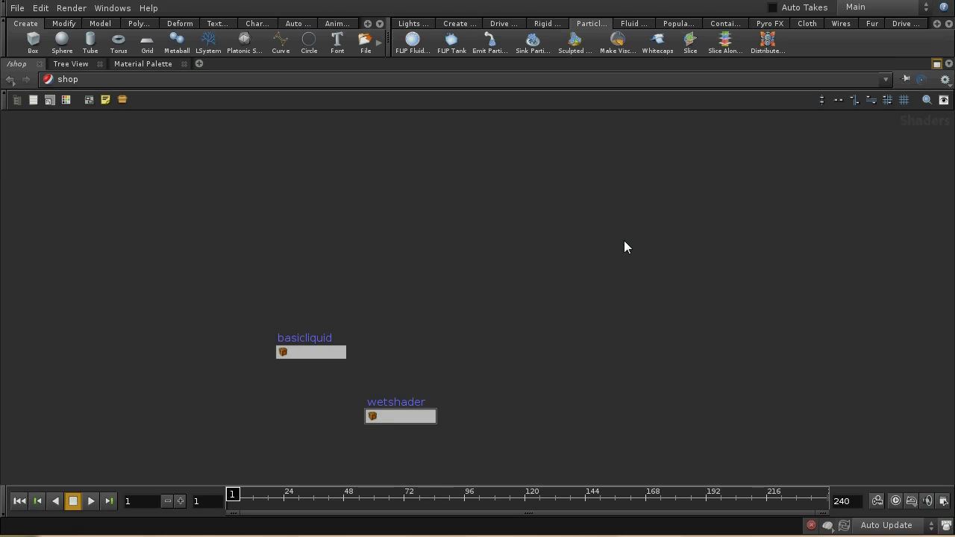
{"action": "left_click", "coordinate": [937, 64]}
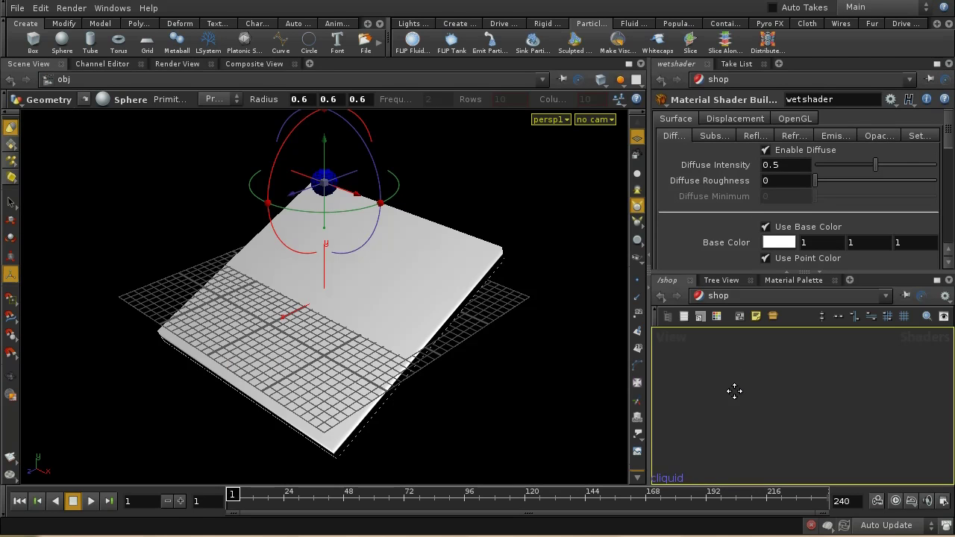
Step: Switch to the obj network, go inside box_object1, and make box1 the displayed node instead of dopimport1
{"action": "left_click", "coordinate": [734, 300]}
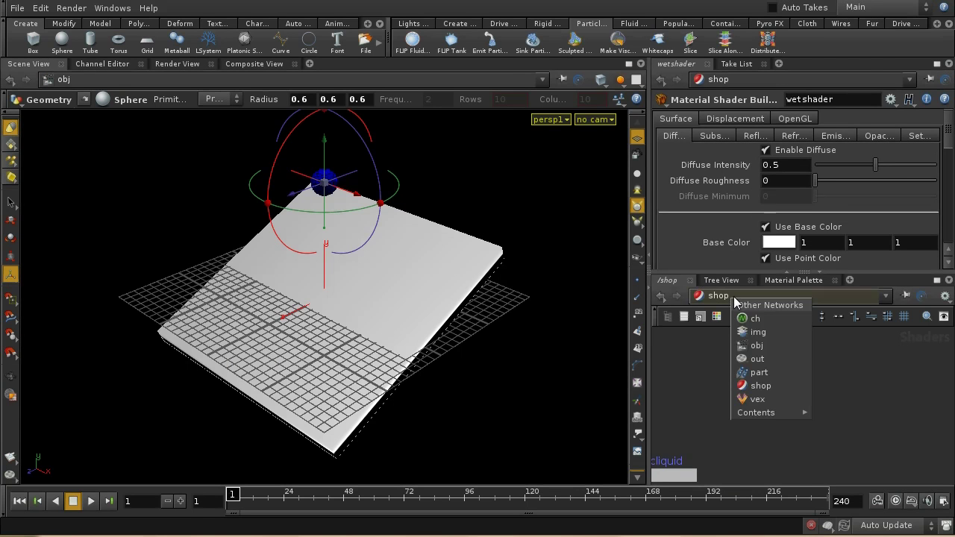
{"action": "left_click", "coordinate": [757, 345]}
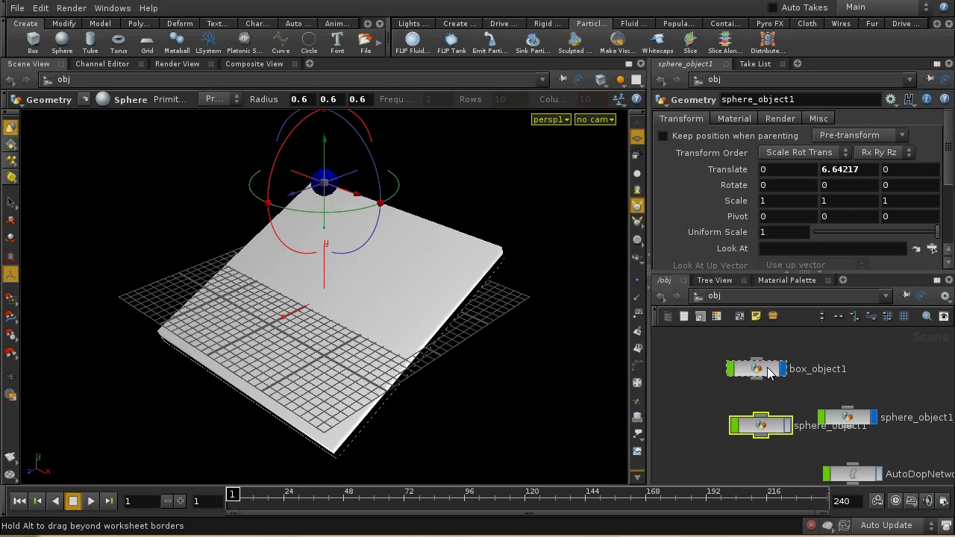
{"action": "double_click", "coordinate": [767, 367]}
{"action": "left_click_drag", "start_coordinate": [759, 386], "coordinate": [759, 458]}
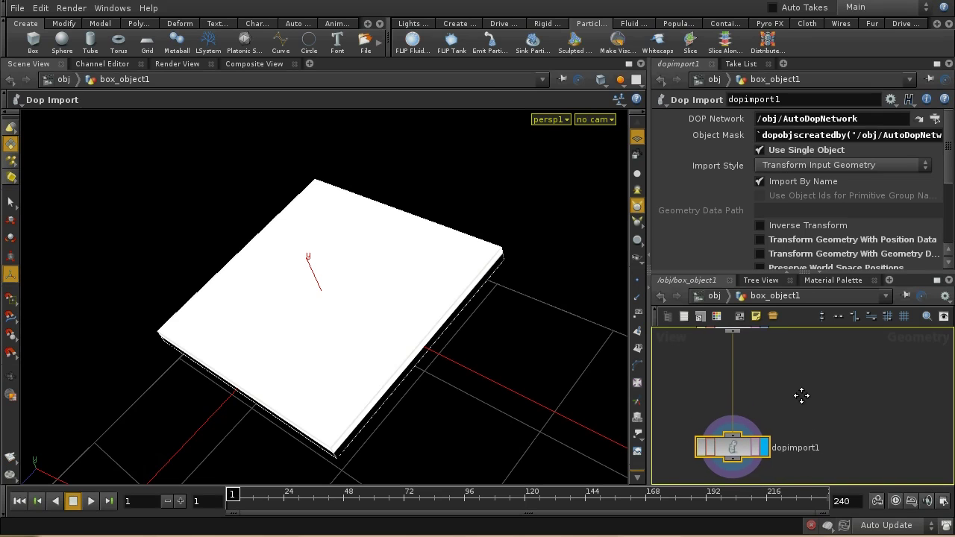
{"action": "left_click", "coordinate": [743, 469]}
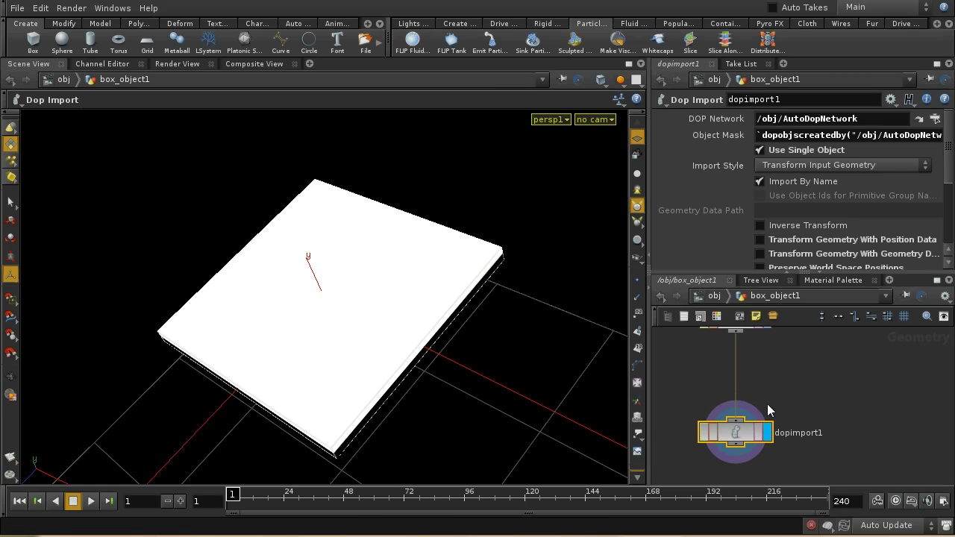
{"action": "middle_click_drag", "start_coordinate": [766, 409], "coordinate": [771, 441]}
{"action": "left_click", "coordinate": [744, 359]}
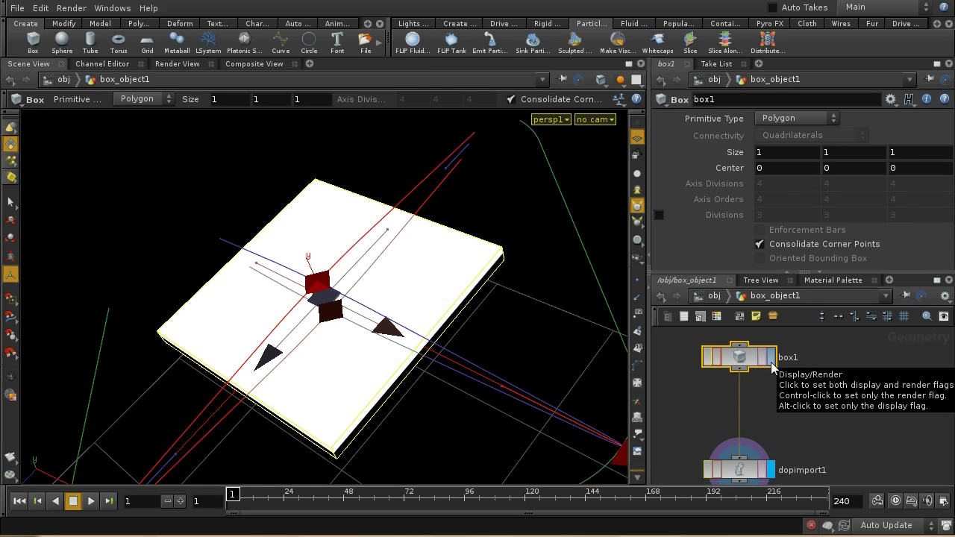
{"action": "left_click", "coordinate": [771, 363]}
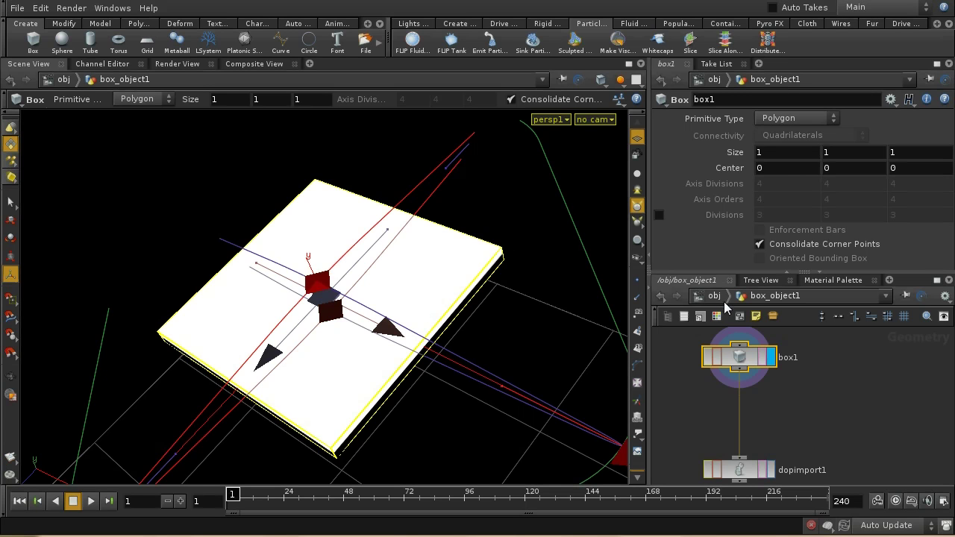
Step: Add a Scatter node that distributes points only on the top face of box1, group 5
{"action": "key", "text": "u"}
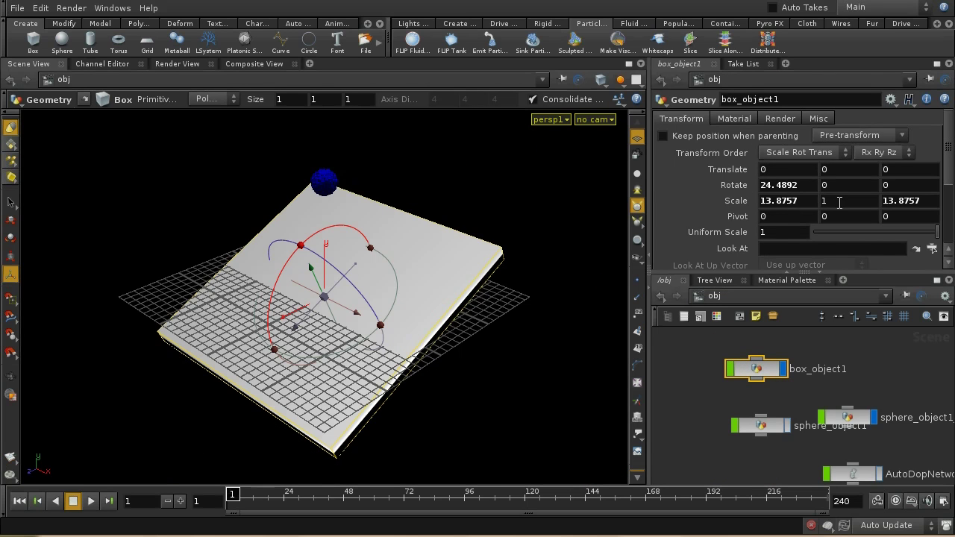
{"action": "double_click", "coordinate": [758, 371]}
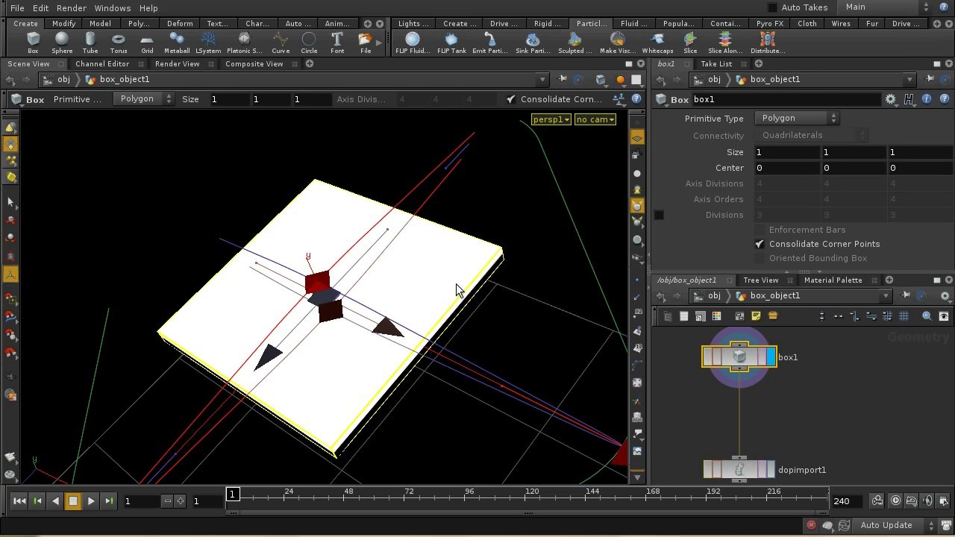
{"action": "key", "text": "s"}
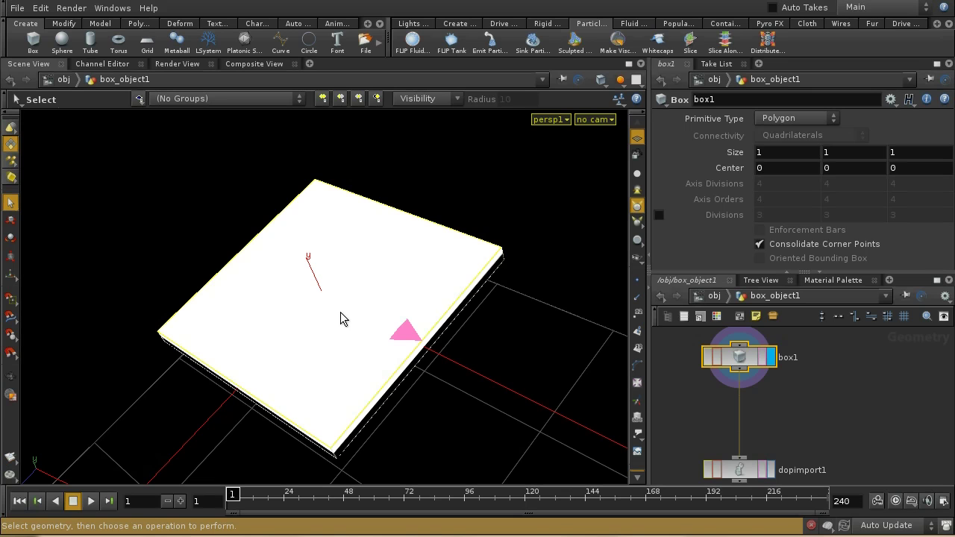
{"action": "key", "text": "Tab"}
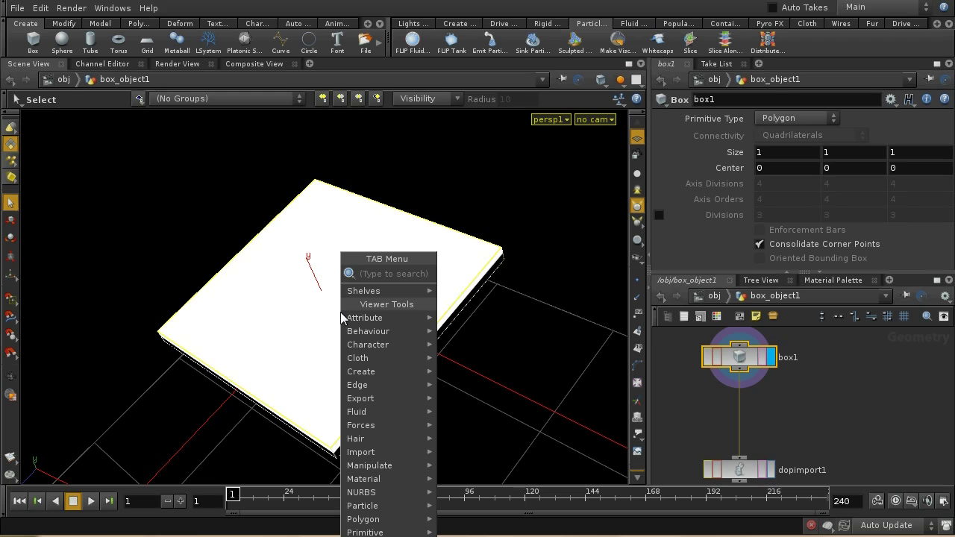
{"action": "type", "text": "Scatter"}
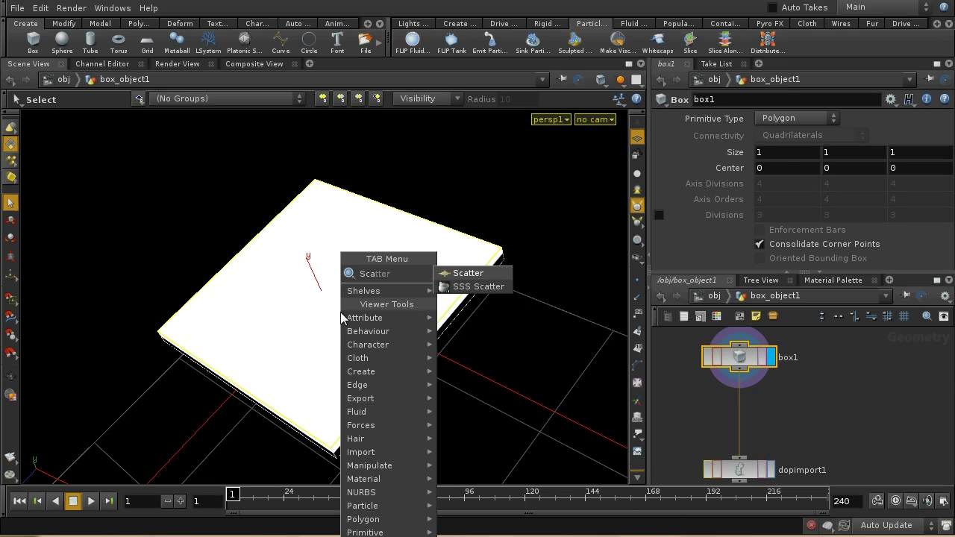
{"action": "left_click", "coordinate": [472, 275]}
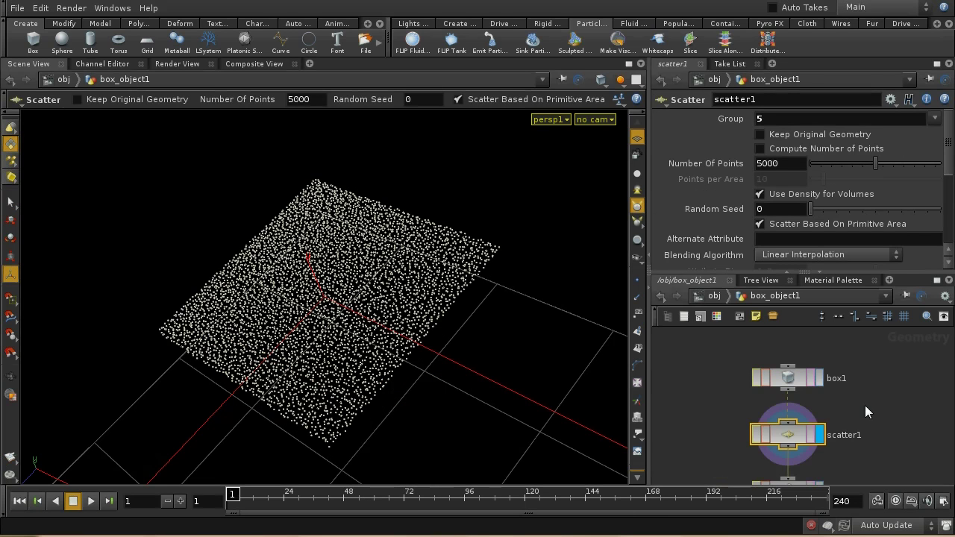
Step: Move scatter1 onto its own branch beside the chain, reconnect box1 directly to dopimport1, and display dopimport1
{"action": "left_click_drag", "start_coordinate": [714, 406], "coordinate": [849, 415]}
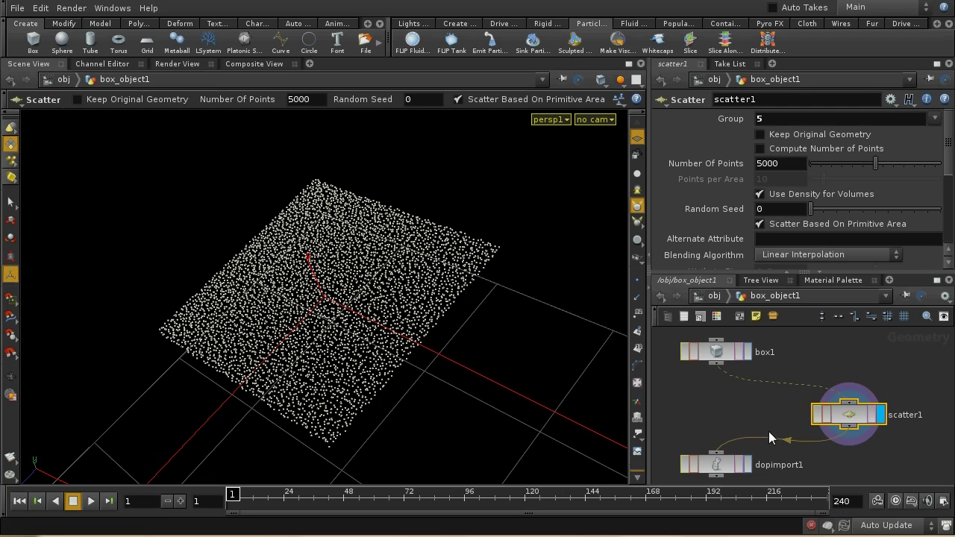
{"action": "left_click_drag", "start_coordinate": [718, 451], "coordinate": [716, 362]}
{"action": "middle_click_drag", "start_coordinate": [749, 418], "coordinate": [739, 401]}
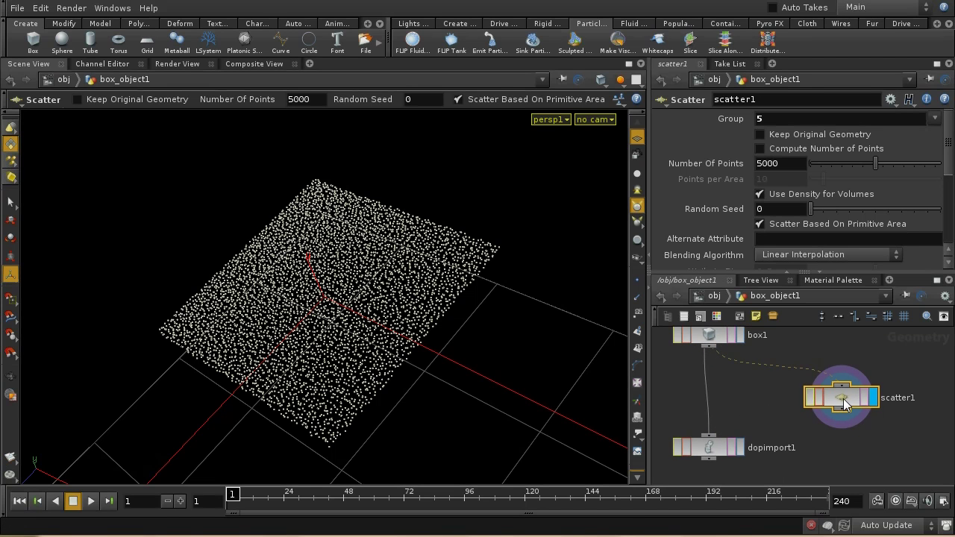
{"action": "left_click_drag", "start_coordinate": [851, 401], "coordinate": [858, 403]}
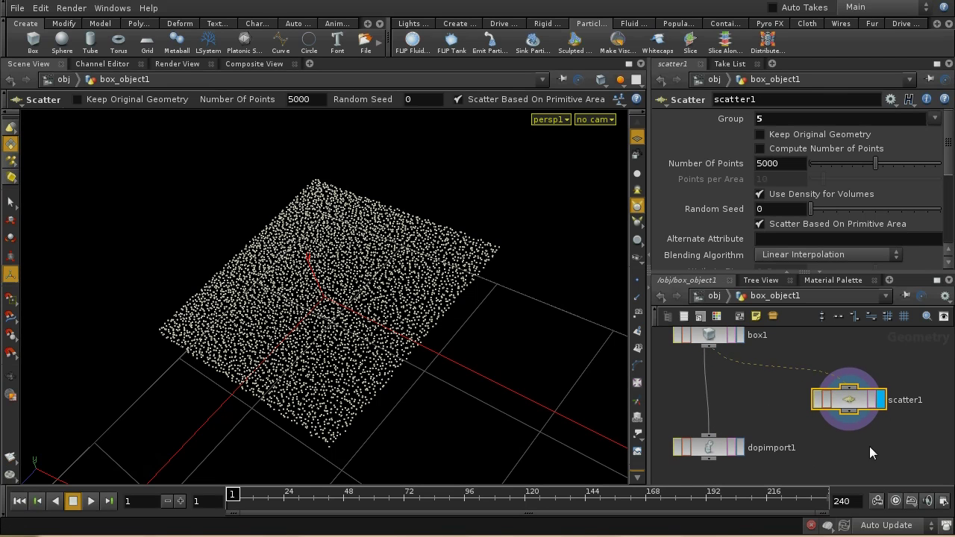
{"action": "left_click", "coordinate": [740, 448]}
{"action": "left_click", "coordinate": [719, 445]}
{"action": "middle_click_drag", "start_coordinate": [842, 449], "coordinate": [799, 430]}
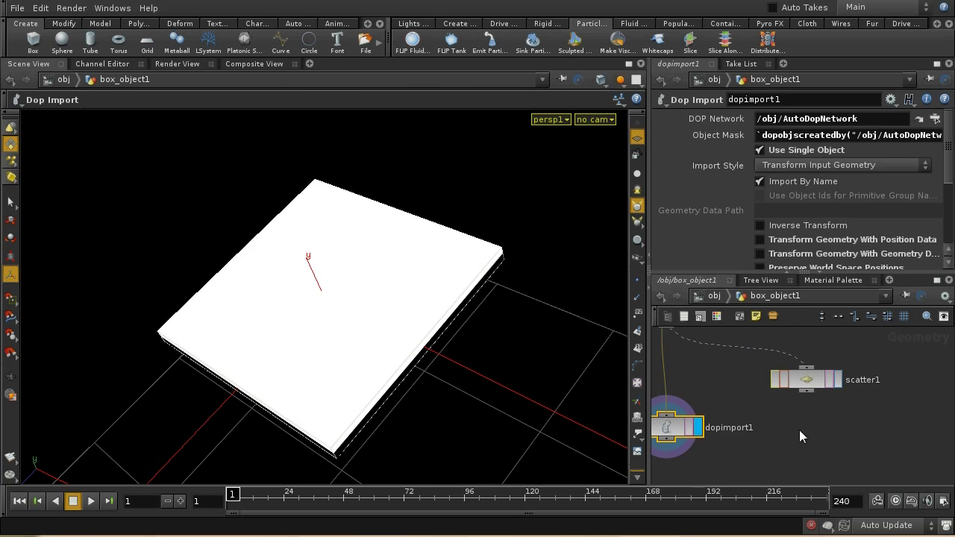
Step: Add a Null node connected below scatter1 and make it the displayed node
{"action": "left_click", "coordinate": [811, 375]}
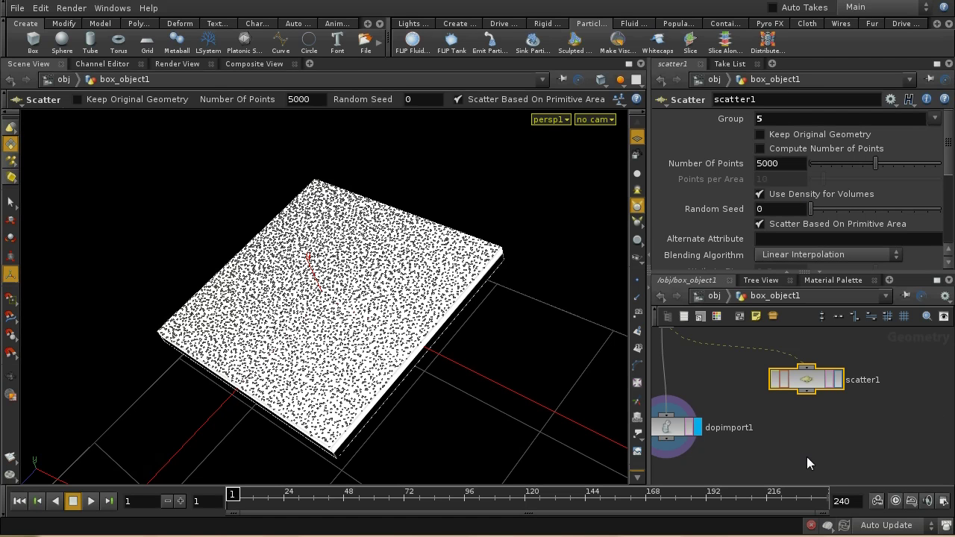
{"action": "scroll", "coordinate": [805, 448], "scroll_direction": "down", "scroll_amount": 1}
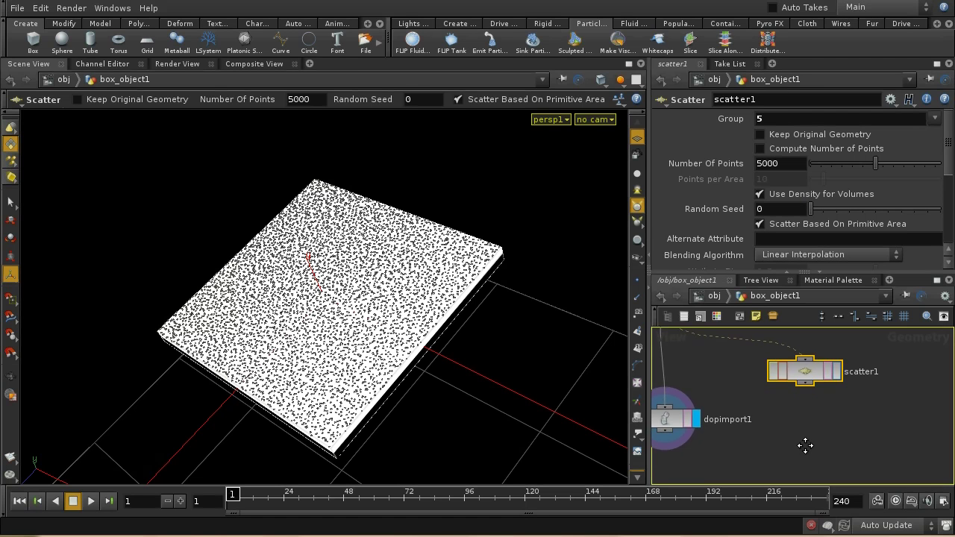
{"action": "left_click", "coordinate": [804, 380]}
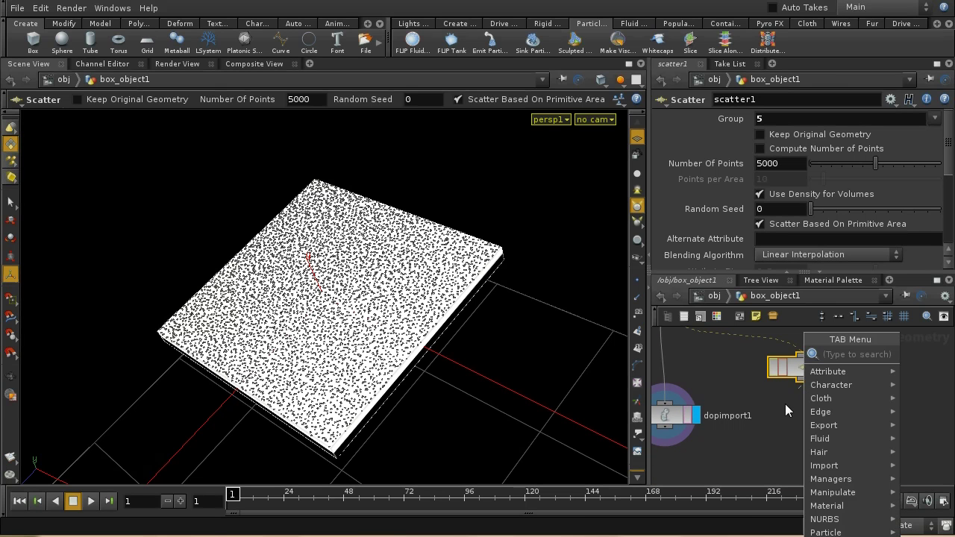
{"action": "key", "text": "Escape"}
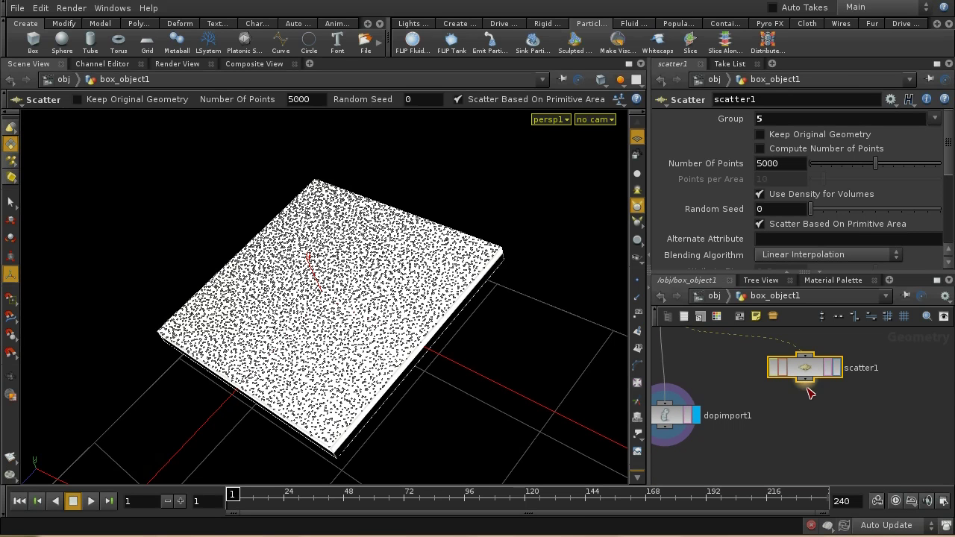
{"action": "left_click", "coordinate": [808, 388]}
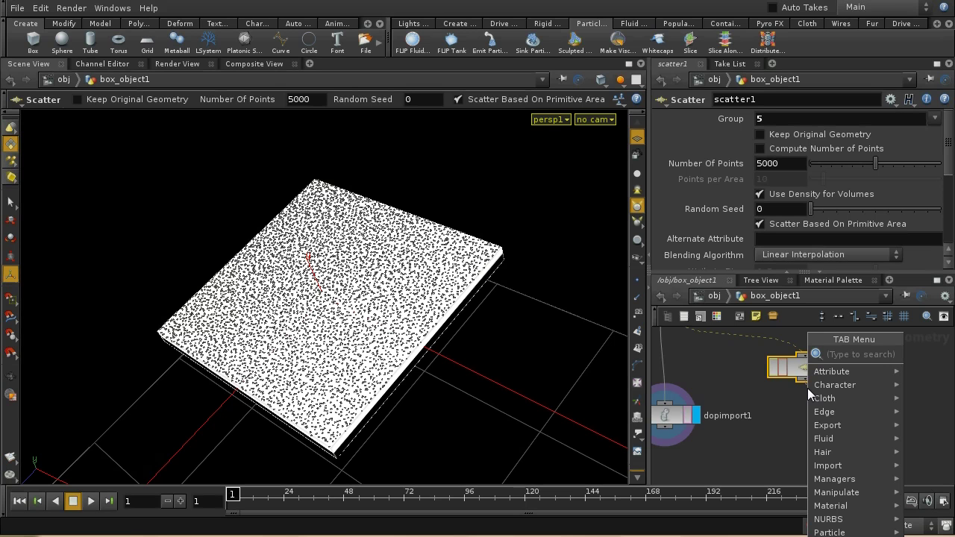
{"action": "type", "text": "null"}
{"action": "key", "text": "Return"}
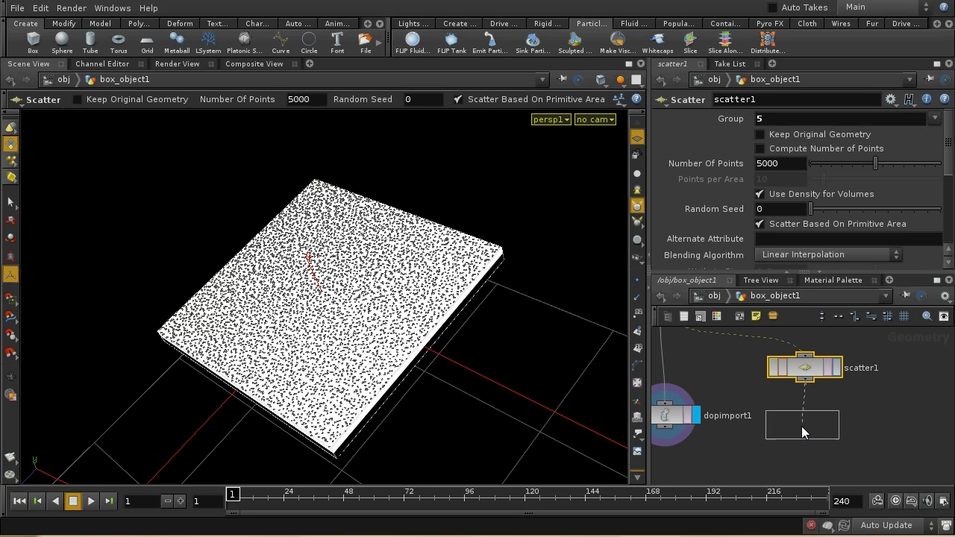
{"action": "left_click", "coordinate": [804, 427]}
{"action": "left_click", "coordinate": [837, 426]}
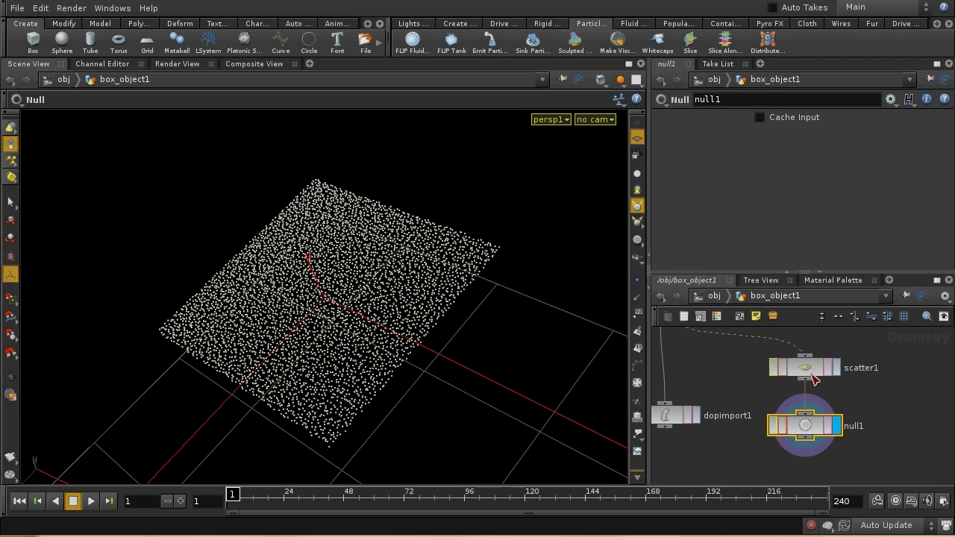
Step: Rename the null below scatter1 as POINTS_OUT
{"action": "left_click_drag", "start_coordinate": [699, 99], "coordinate": [754, 100]}
{"action": "key", "text": "BackSpace"}
{"action": "key", "text": "BackSpace"}
{"action": "type", "text": "POINTS_OUT"}
{"action": "key", "text": "Return"}
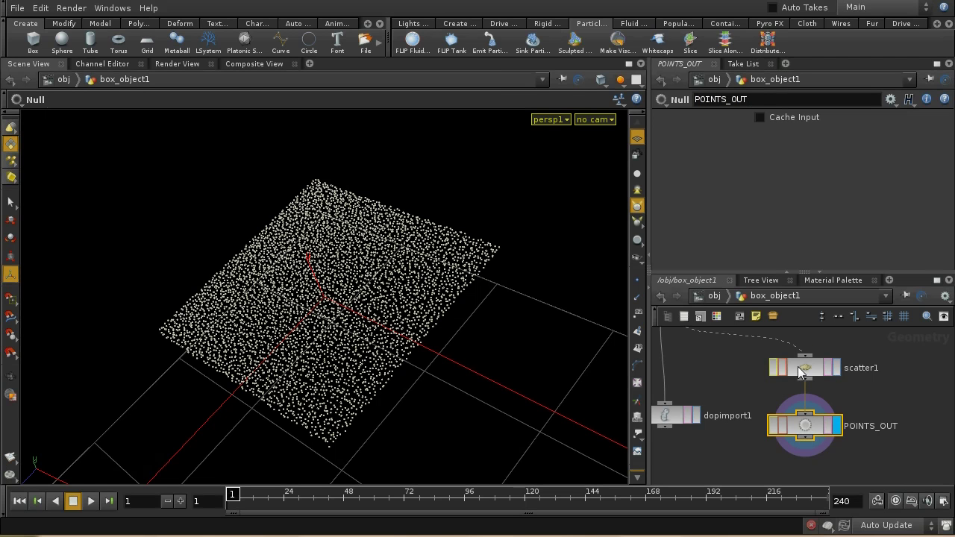
Step: Go inside sphere_object1_fluid and add an Object Merge node beside dopimport1
{"action": "left_click", "coordinate": [708, 296]}
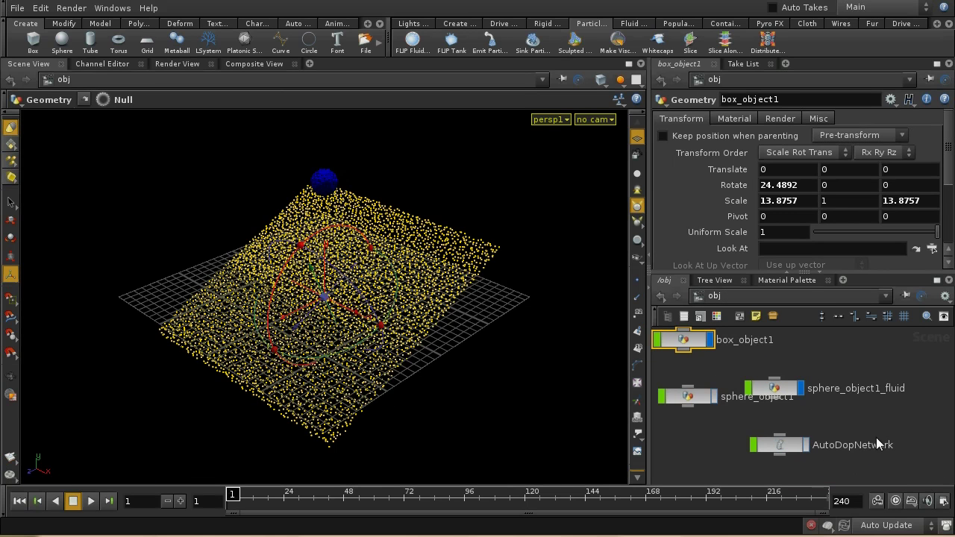
{"action": "double_click", "coordinate": [782, 388]}
{"action": "middle_click_drag", "start_coordinate": [844, 427], "coordinate": [693, 466]}
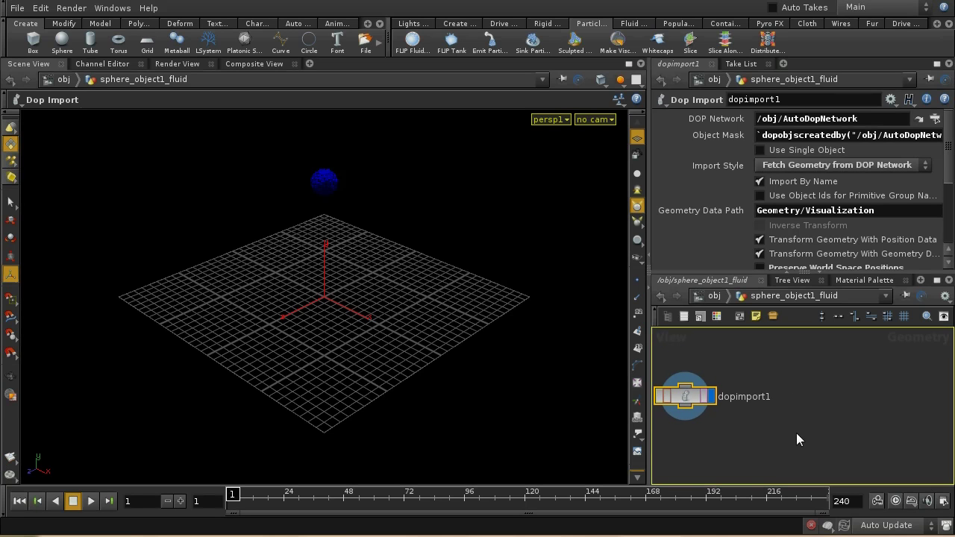
{"action": "key", "text": "Tab"}
{"action": "type", "text": "Object Merge"}
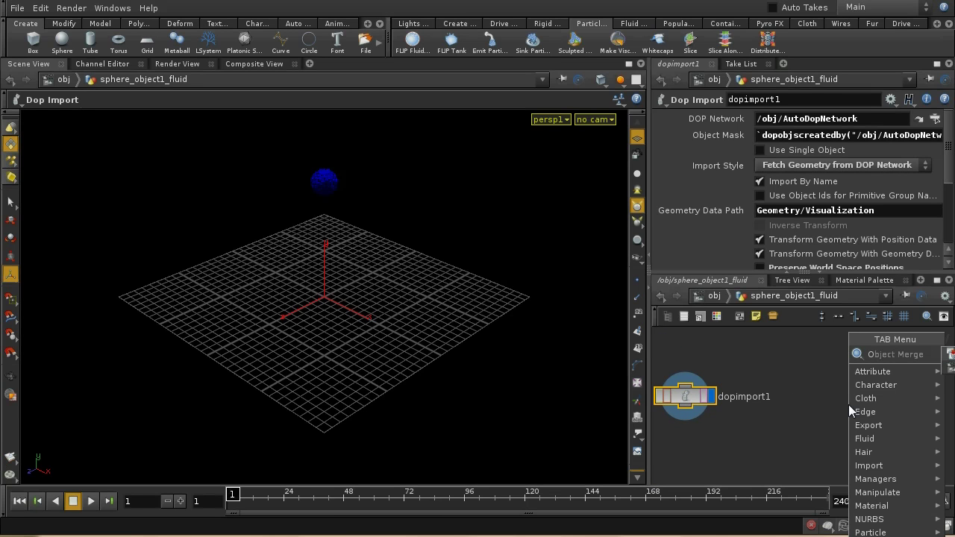
{"action": "key", "text": "Return"}
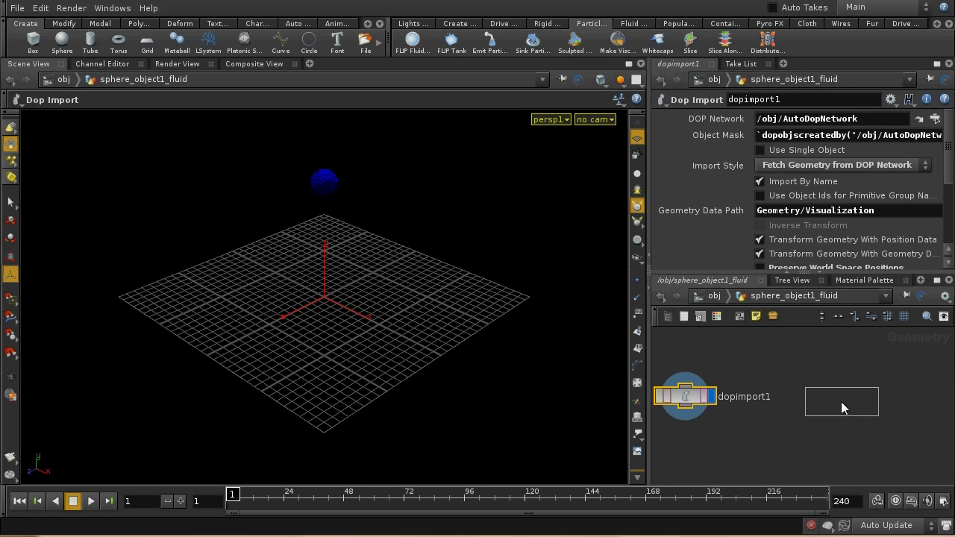
{"action": "left_click", "coordinate": [841, 402]}
Step: Set the Object Merge node's Transform option to Into This Object
{"action": "left_click", "coordinate": [934, 137]}
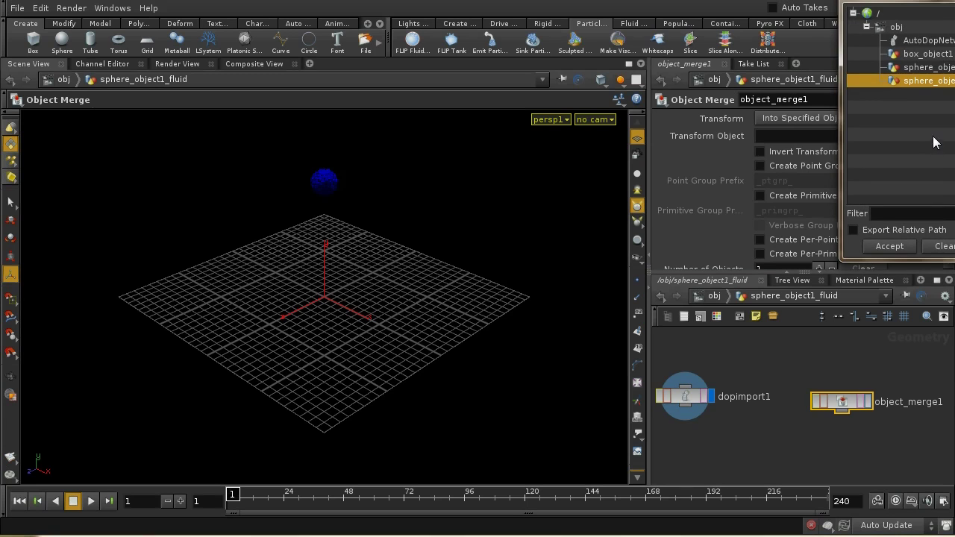
{"action": "left_click", "coordinate": [834, 178]}
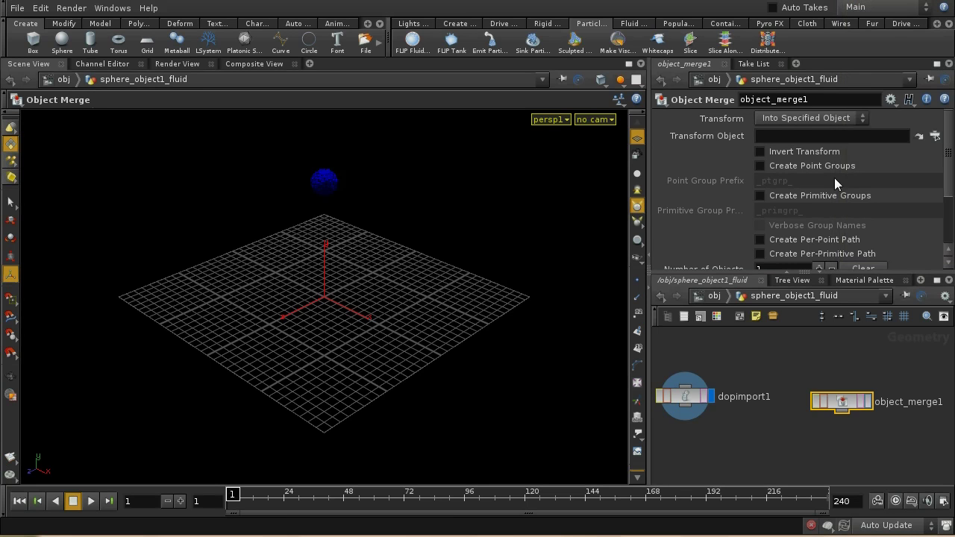
{"action": "left_click", "coordinate": [812, 119]}
{"action": "left_click", "coordinate": [813, 145]}
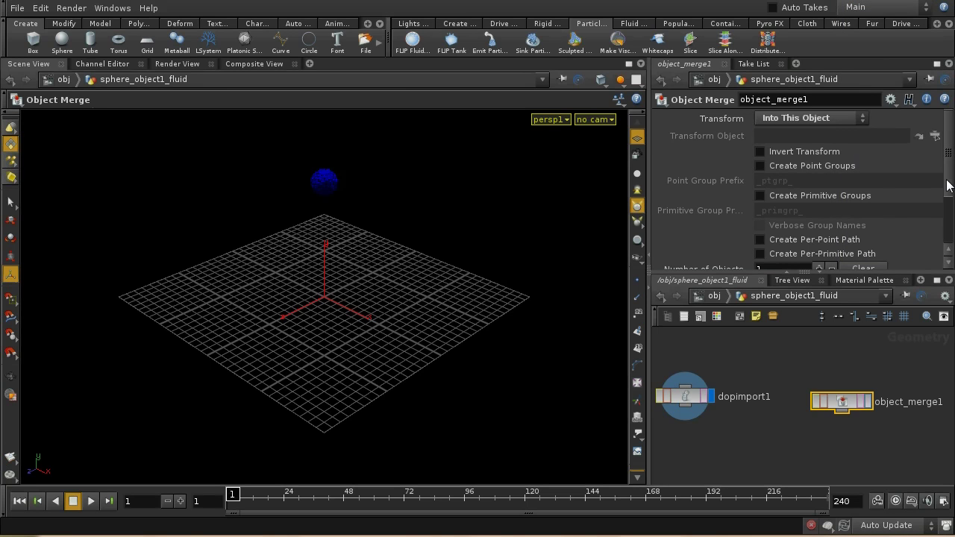
Step: Set the Object Merge's Object 1 to the POINTS_OUT null inside box_object1
{"action": "left_click_drag", "start_coordinate": [945, 183], "coordinate": [939, 248]}
{"action": "left_click", "coordinate": [933, 220]}
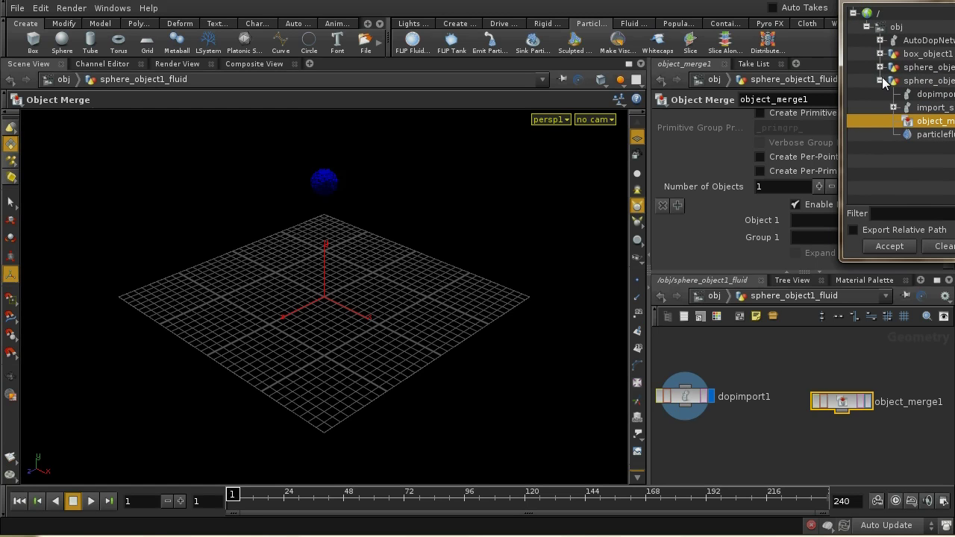
{"action": "left_click", "coordinate": [880, 53]}
{"action": "left_click", "coordinate": [933, 67]}
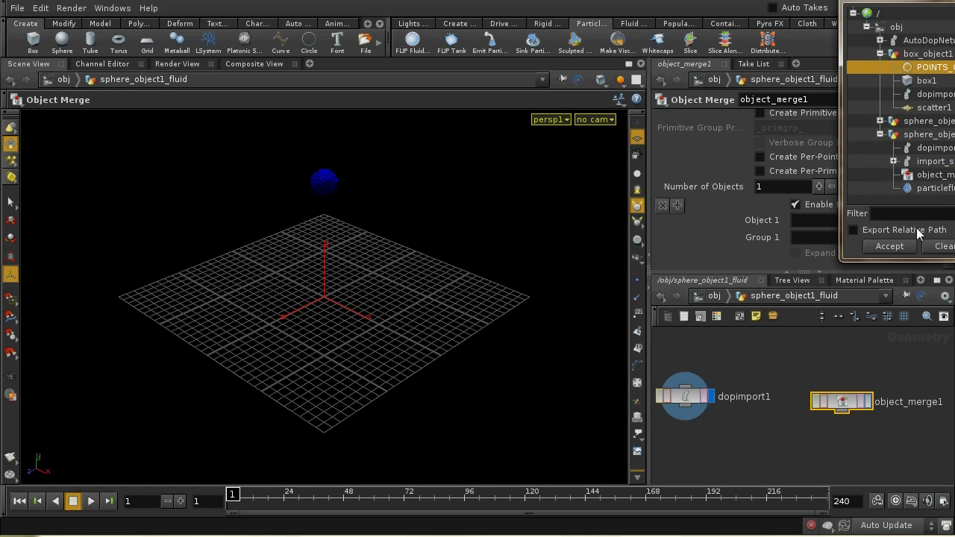
{"action": "left_click", "coordinate": [888, 246]}
{"action": "middle_click_drag", "start_coordinate": [877, 358], "coordinate": [851, 371]}
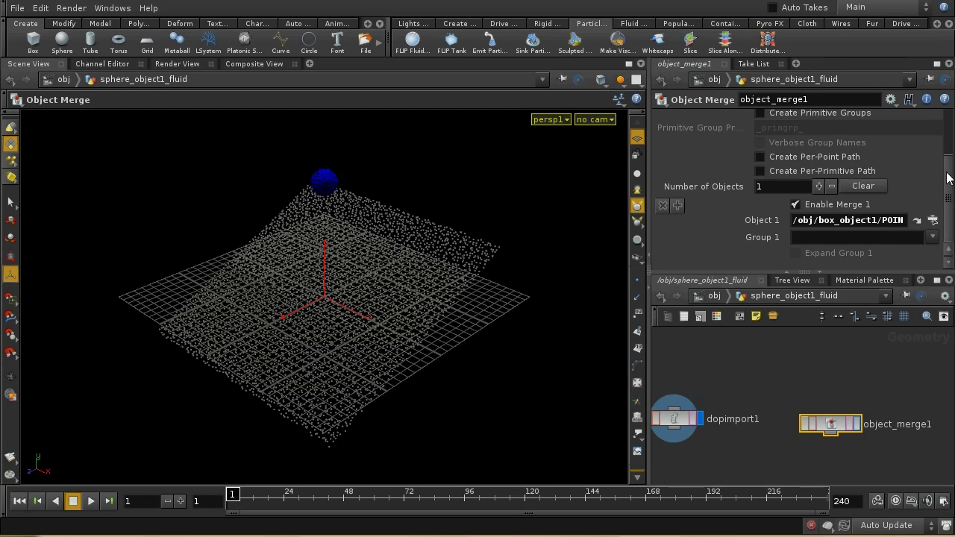
{"action": "scroll", "coordinate": [869, 123], "scroll_direction": "up", "scroll_amount": 3}
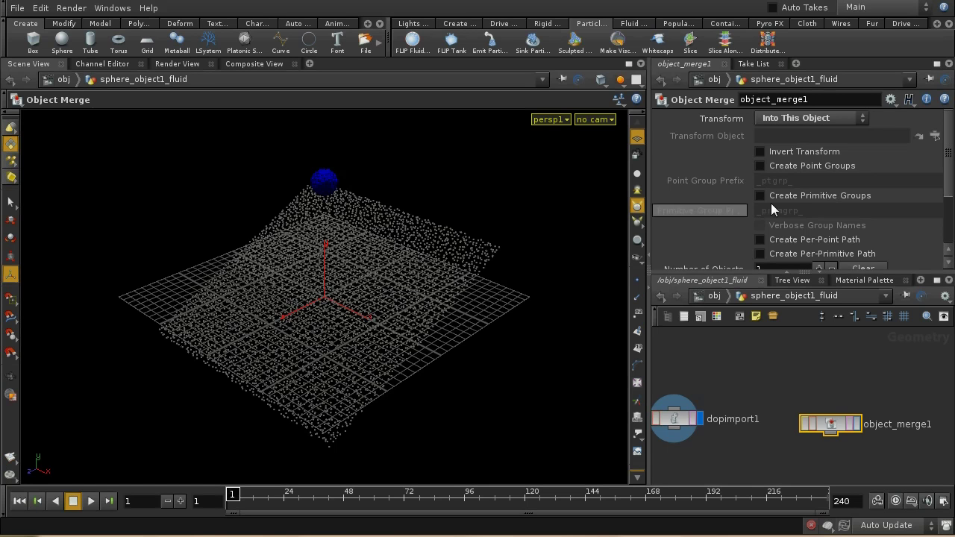
Step: Try the None option for the Object Merge node's Transform setting
{"action": "left_click", "coordinate": [784, 116]}
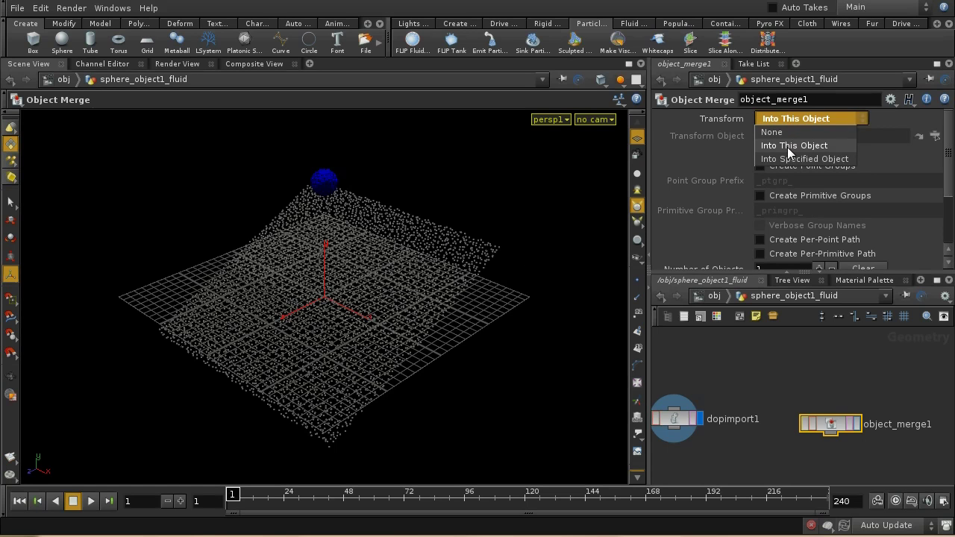
{"action": "left_click", "coordinate": [787, 147]}
{"action": "left_click", "coordinate": [786, 117]}
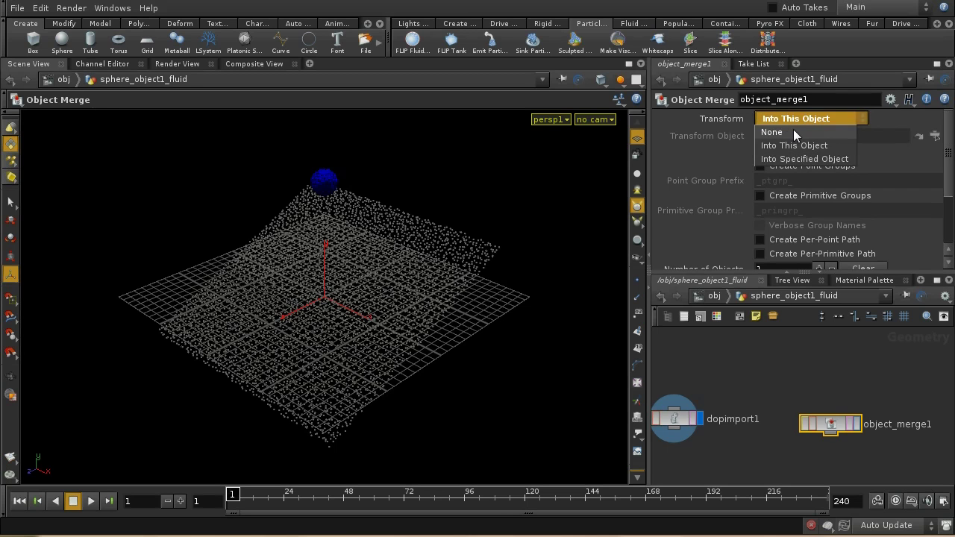
{"action": "left_click", "coordinate": [793, 131]}
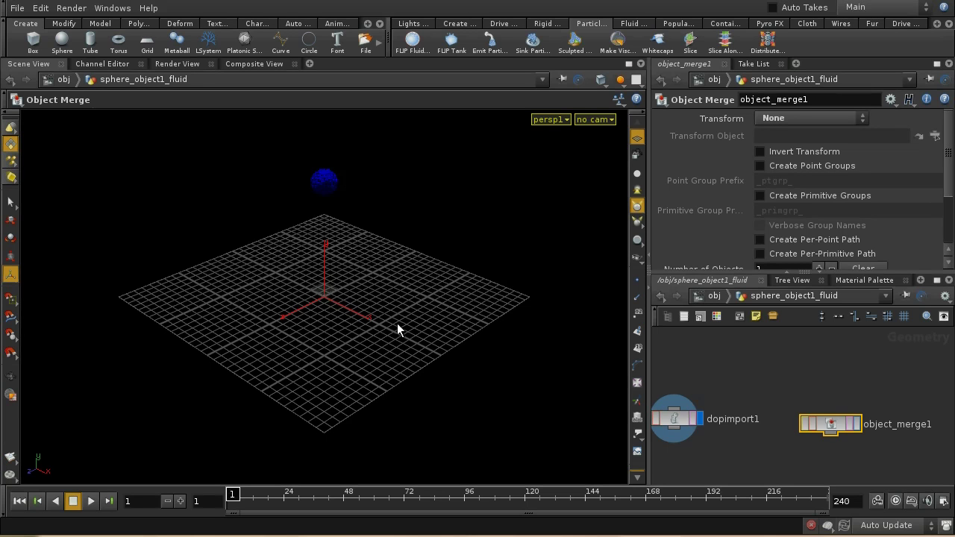
Step: Check box_object1's transform values at the object level, and return inside sphere_object1_fluid
{"action": "left_click", "coordinate": [714, 296]}
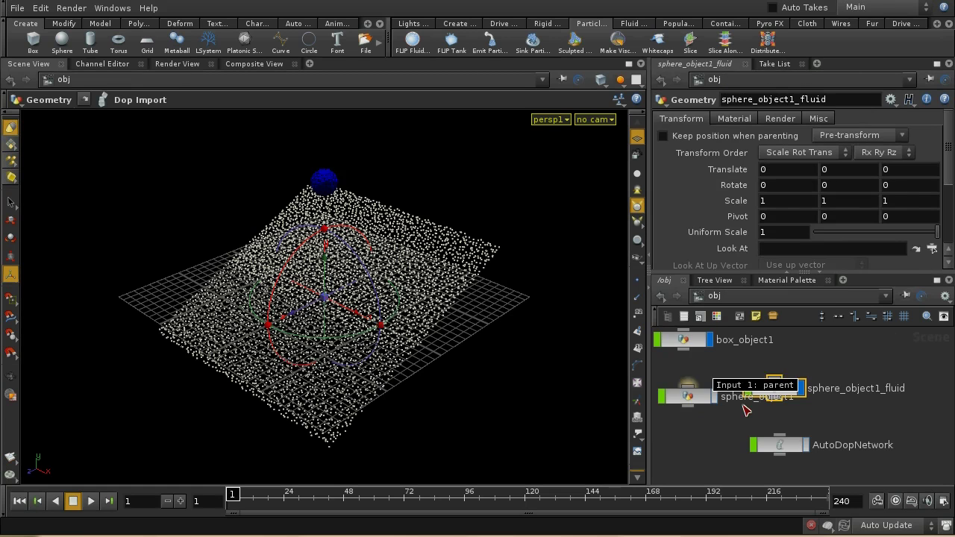
{"action": "left_click", "coordinate": [684, 339]}
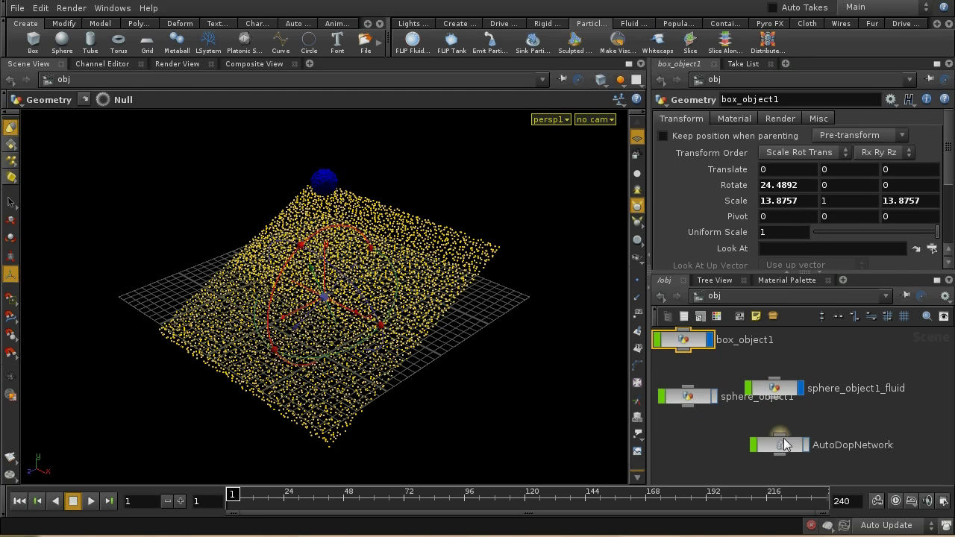
{"action": "double_click", "coordinate": [781, 395]}
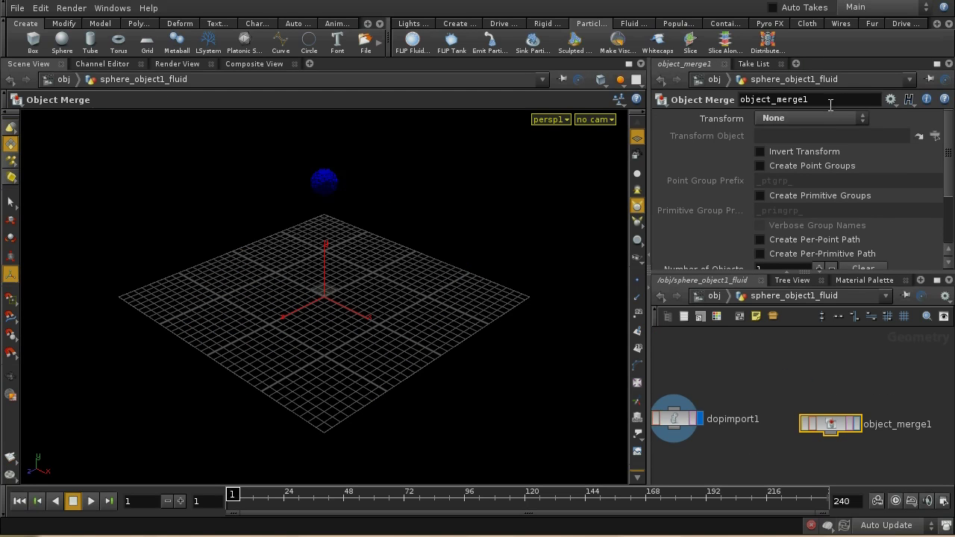
Step: Set the Object Merge node's Transform back to Into This Object and check its Object 1 path
{"action": "left_click", "coordinate": [826, 117]}
{"action": "left_click", "coordinate": [824, 147]}
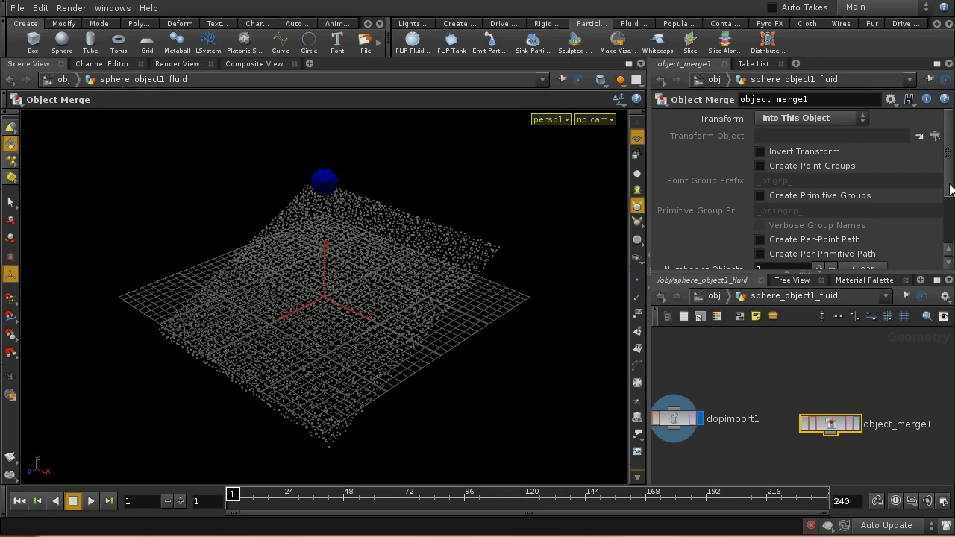
{"action": "scroll", "coordinate": [952, 250], "scroll_direction": "down", "scroll_amount": 3}
{"action": "middle_click_drag", "start_coordinate": [857, 452], "coordinate": [853, 416]}
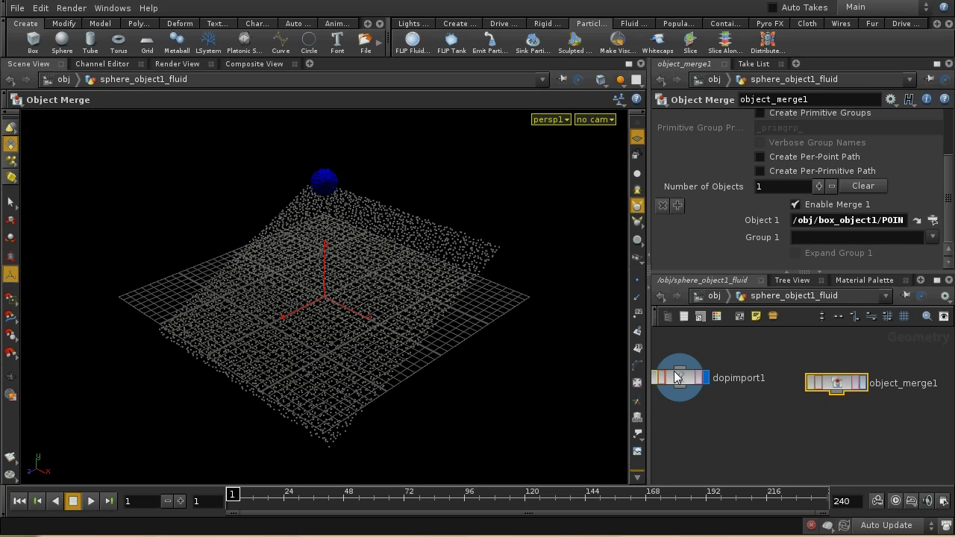
Step: Add an AttribCreate node below object_merge1 and connected to its output
{"action": "left_click", "coordinate": [676, 377]}
{"action": "middle_click", "coordinate": [681, 384]}
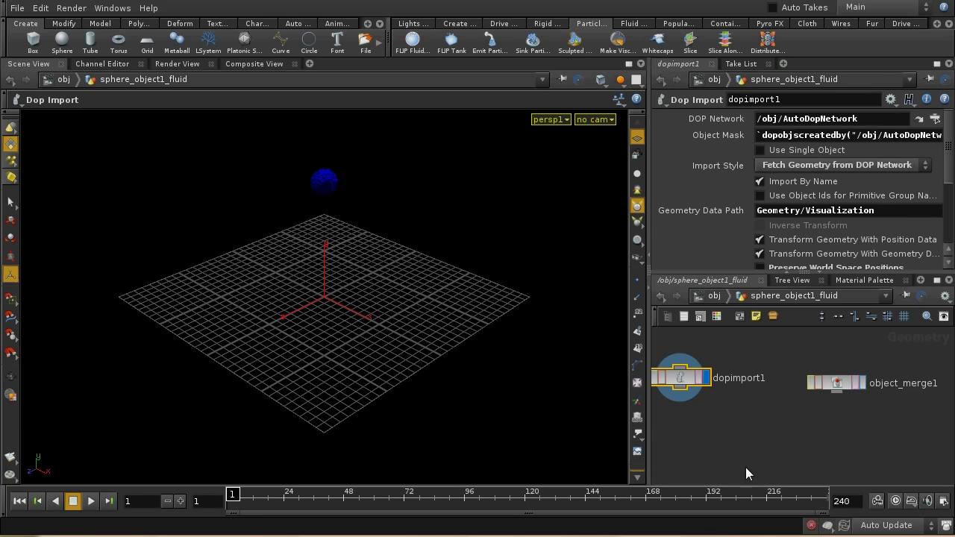
{"action": "middle_click_drag", "start_coordinate": [745, 467], "coordinate": [757, 438]}
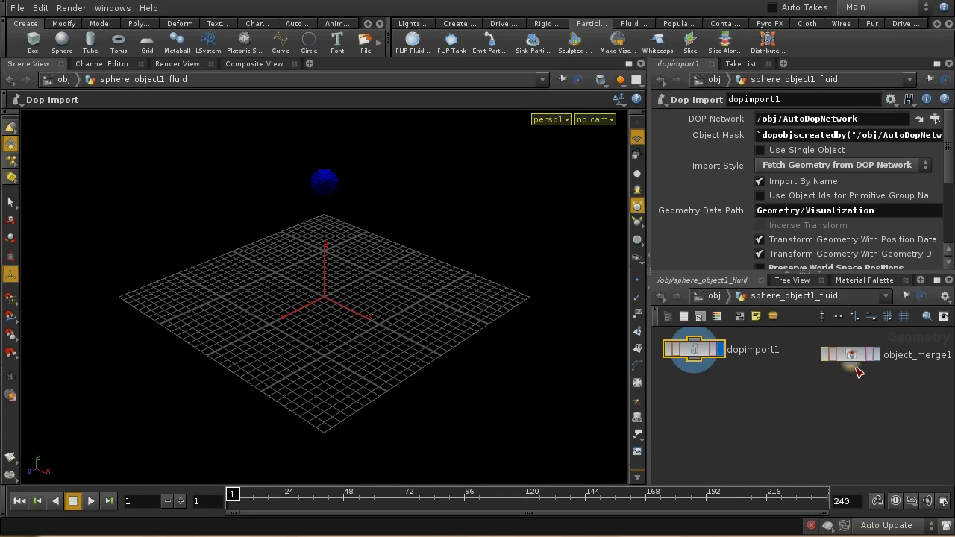
{"action": "key", "text": "Tab"}
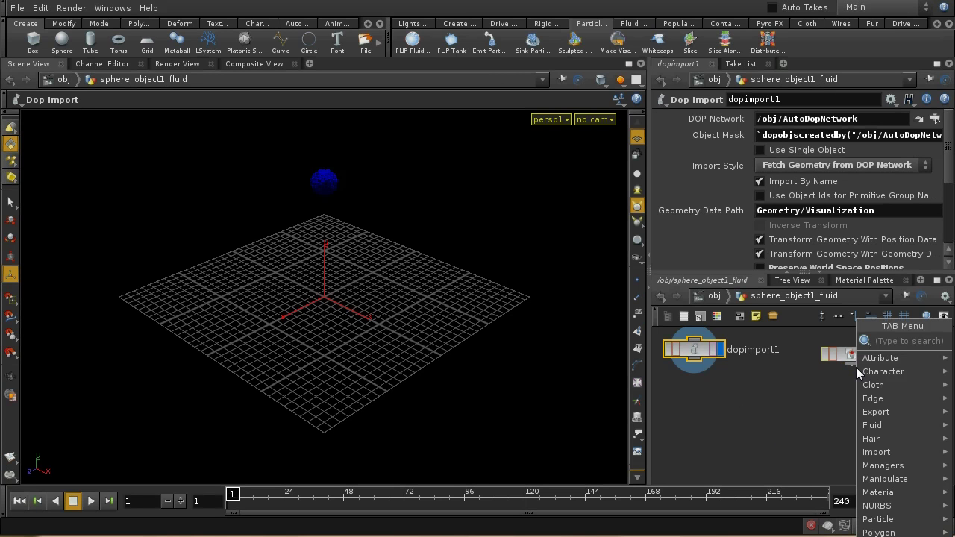
{"action": "type", "text": "AttribCast"}
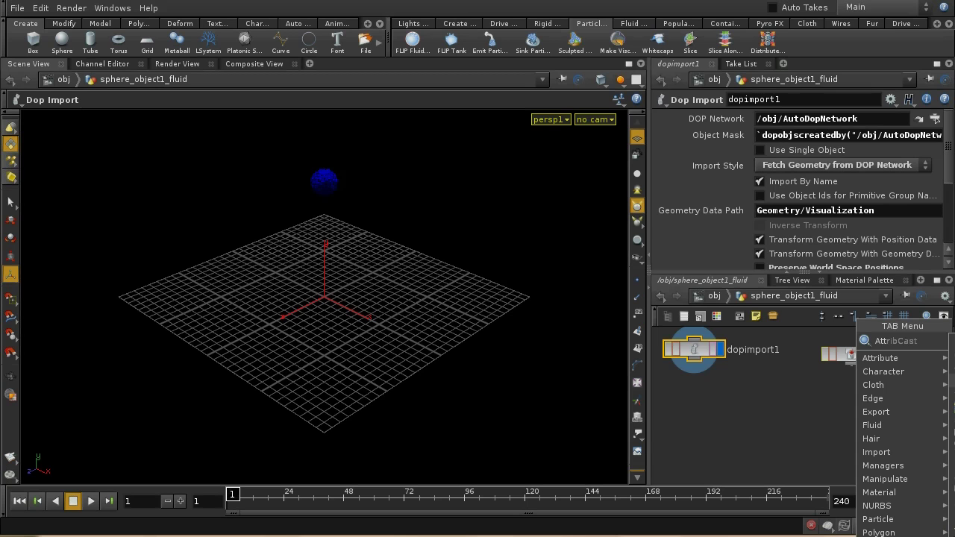
{"action": "key", "text": "Return"}
{"action": "left_click", "coordinate": [859, 407]}
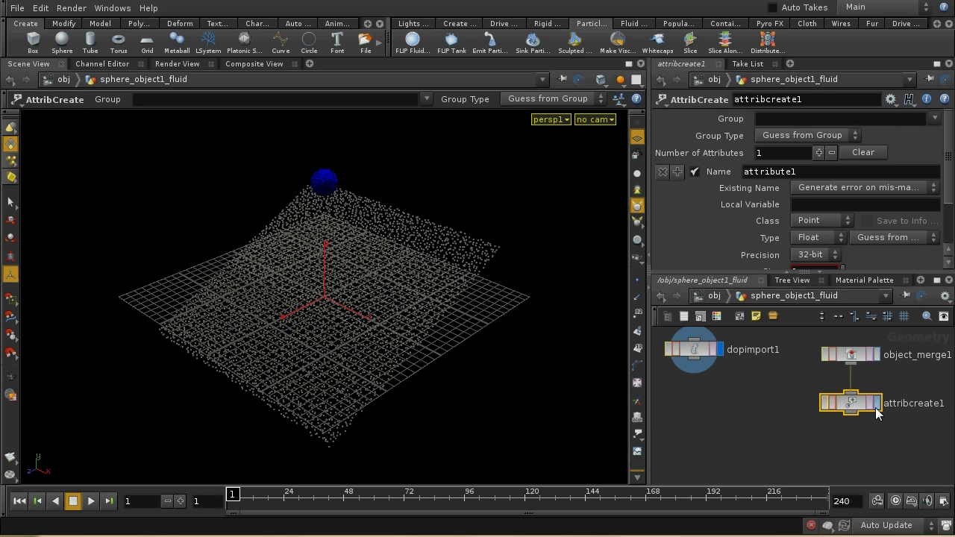
Step: Name the first attribute of the AttribCreate node wetness
{"action": "double_click", "coordinate": [806, 170]}
{"action": "type", "text": "WETNESS"}
{"action": "key", "text": "BackSpace"}
{"action": "key", "text": "BackSpace"}
{"action": "key", "text": "BackSpace"}
{"action": "key", "text": "BackSpace"}
{"action": "key", "text": "BackSpace"}
{"action": "key", "text": "BackSpace"}
{"action": "key", "text": "BackSpace"}
{"action": "type", "text": "wetness"}
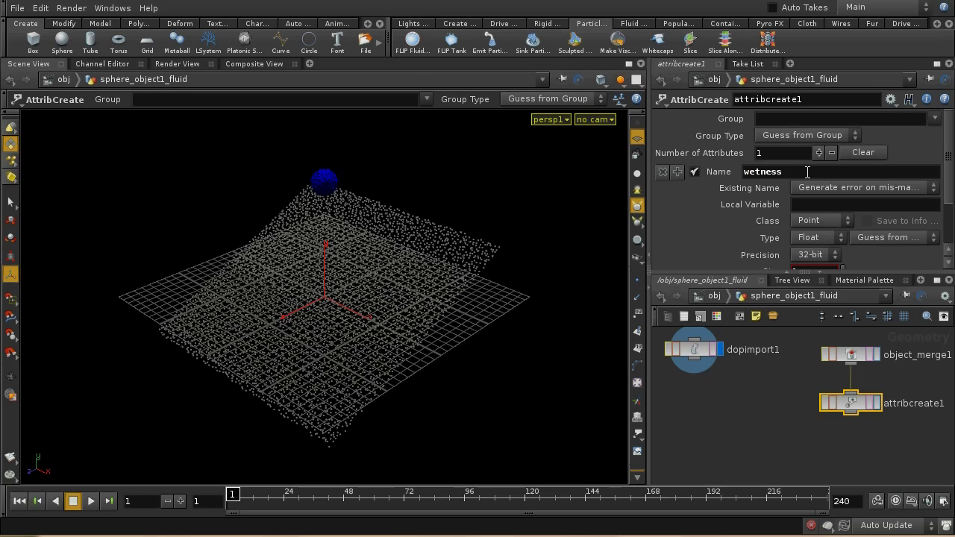
Step: Add a second attribute to attribcreate1 and name it new_wetness
{"action": "left_click", "coordinate": [817, 154]}
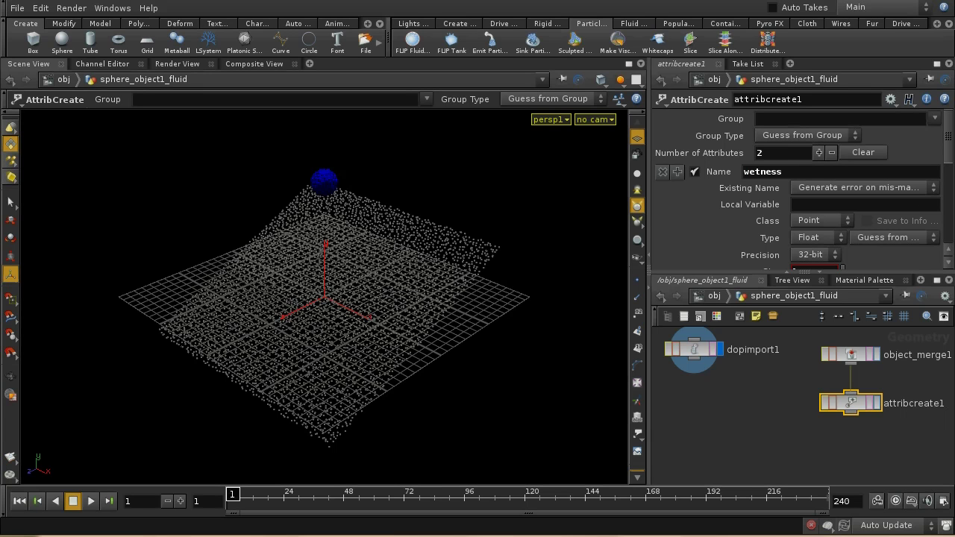
{"action": "scroll", "coordinate": [949, 151], "scroll_direction": "down", "scroll_amount": 3}
{"action": "scroll", "coordinate": [949, 149], "scroll_direction": "up", "scroll_amount": 3}
{"action": "scroll", "coordinate": [946, 217], "scroll_direction": "down", "scroll_amount": 10}
{"action": "scroll", "coordinate": [946, 216], "scroll_direction": "down", "scroll_amount": 2}
{"action": "scroll", "coordinate": [944, 220], "scroll_direction": "up", "scroll_amount": 2}
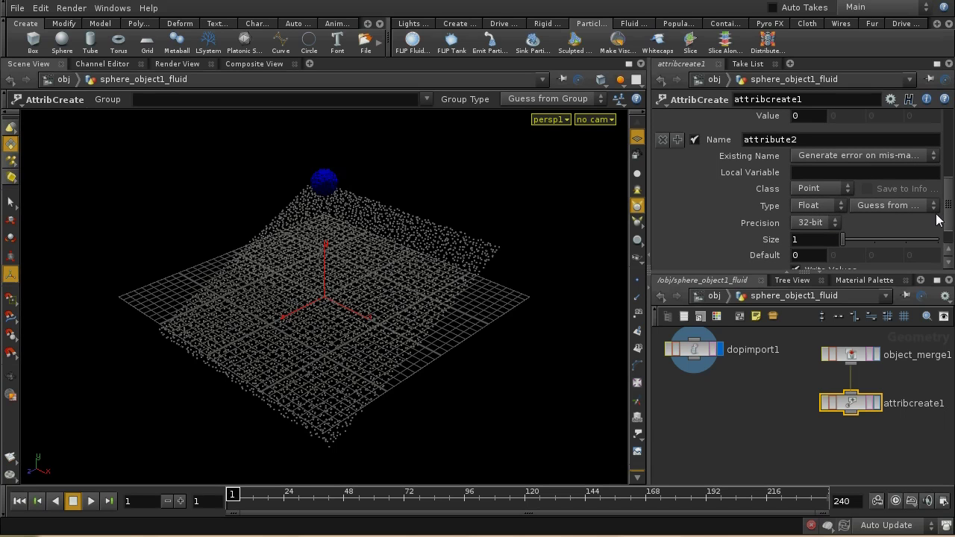
{"action": "left_click_drag", "start_coordinate": [813, 141], "coordinate": [723, 147]}
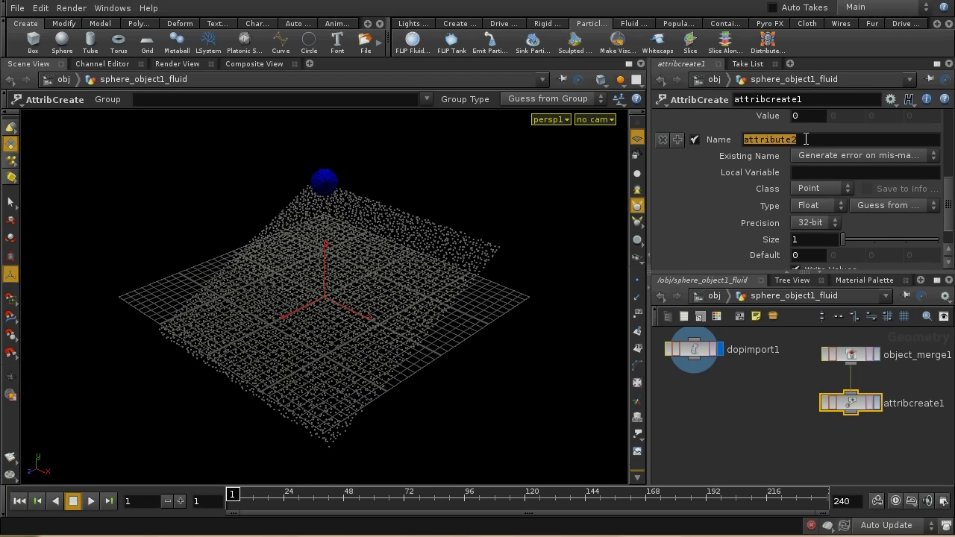
{"action": "type", "text": "ne"}
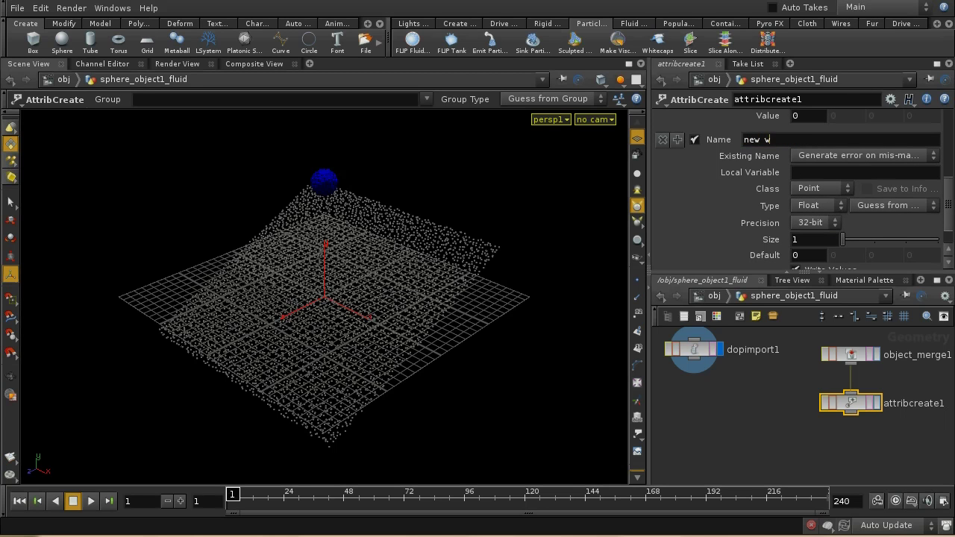
{"action": "type", "text": "w_wetness"}
{"action": "key", "text": "Return"}
{"action": "left_click_drag", "start_coordinate": [951, 191], "coordinate": [951, 138]}
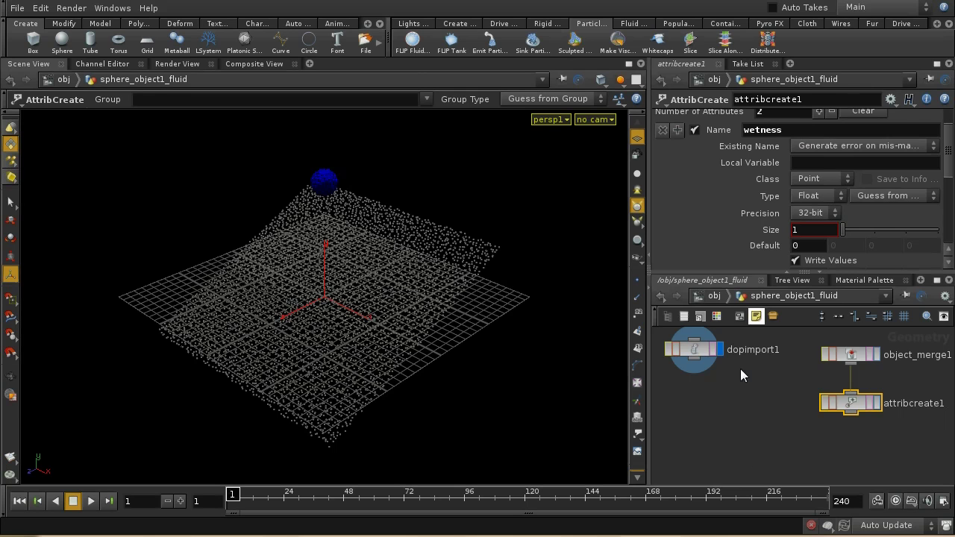
{"action": "middle_click_drag", "start_coordinate": [758, 467], "coordinate": [760, 433]}
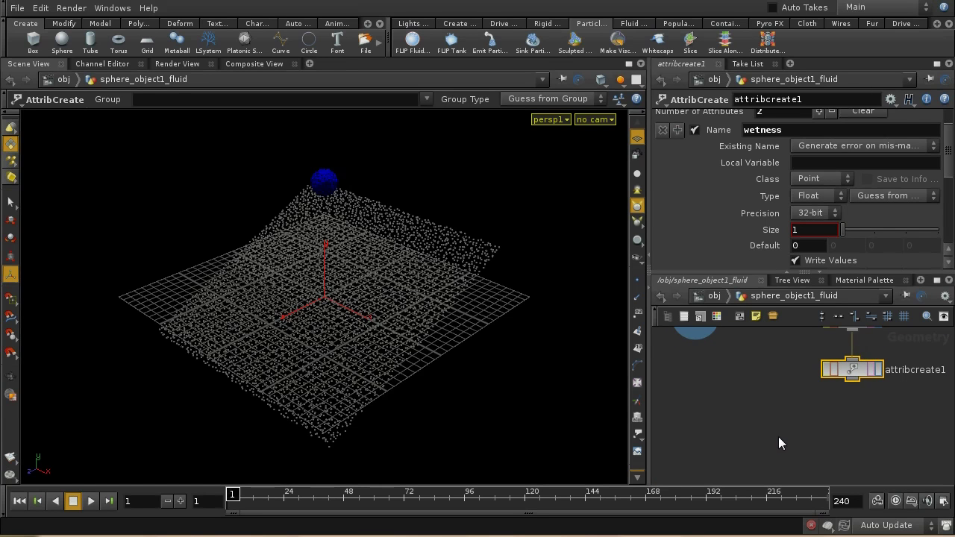
{"action": "middle_click_drag", "start_coordinate": [780, 432], "coordinate": [781, 447]}
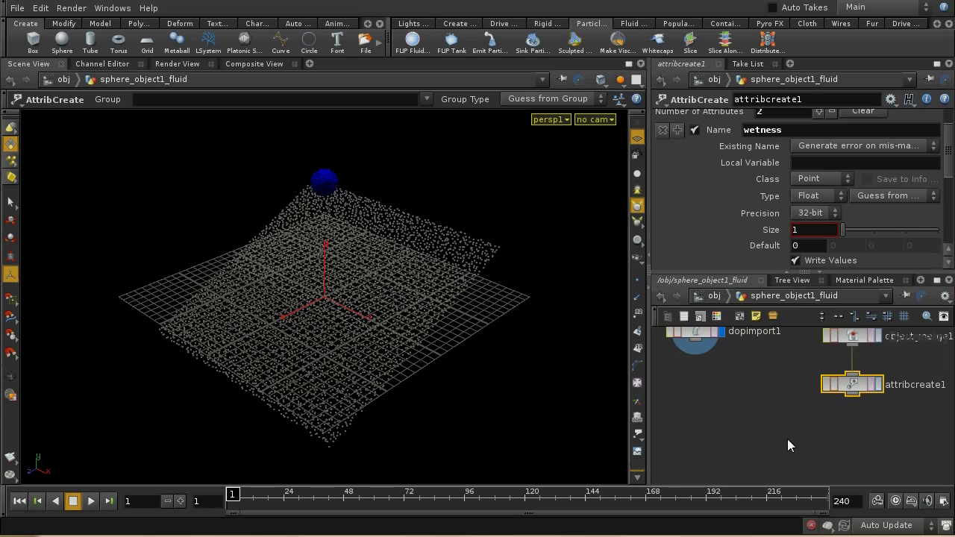
{"action": "key", "text": "Tab"}
{"action": "type", "text": "at"}
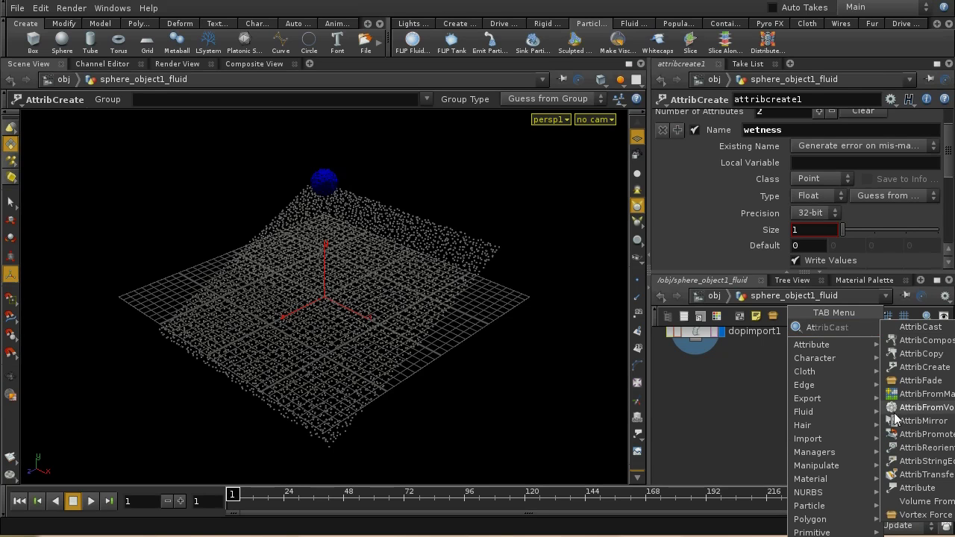
{"action": "left_click", "coordinate": [925, 474]}
{"action": "left_click", "coordinate": [787, 454]}
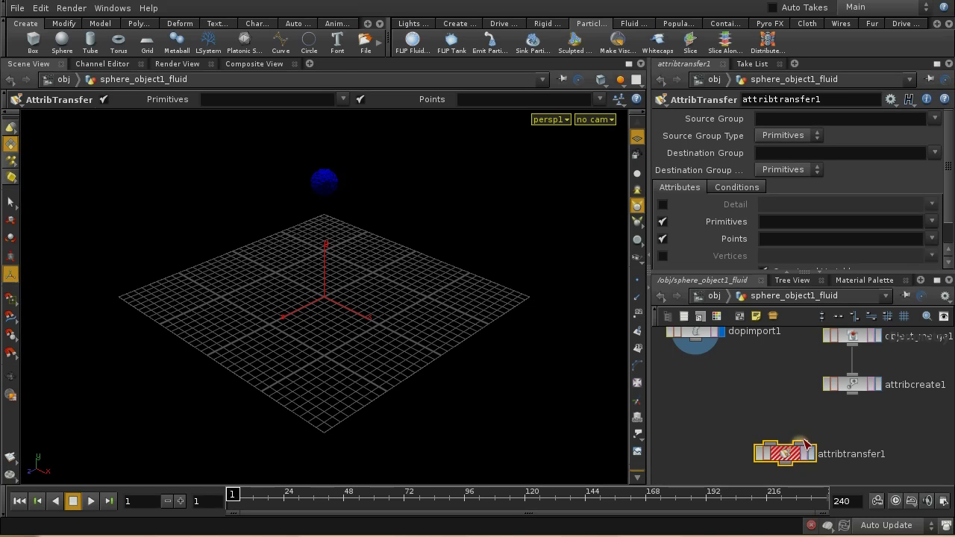
{"action": "key", "text": "h"}
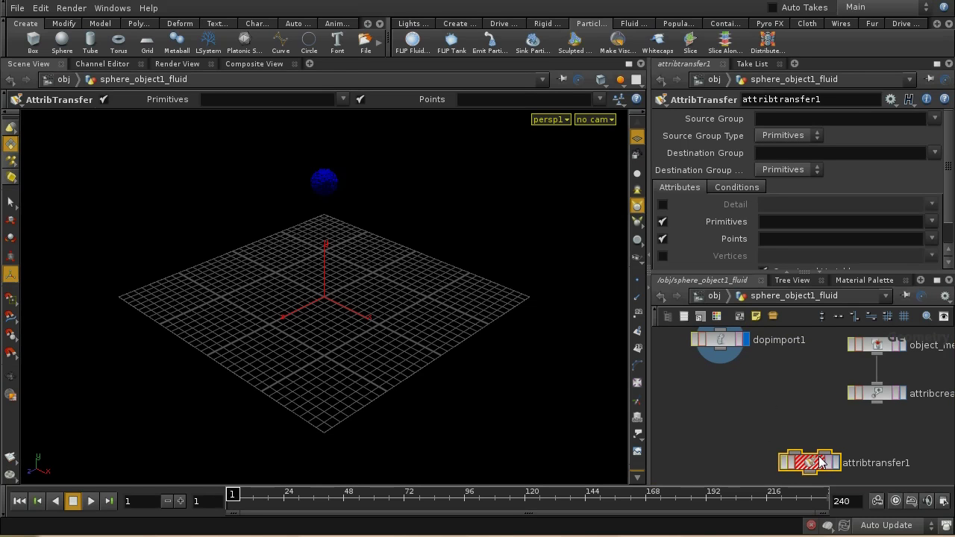
{"action": "key", "text": "Delete"}
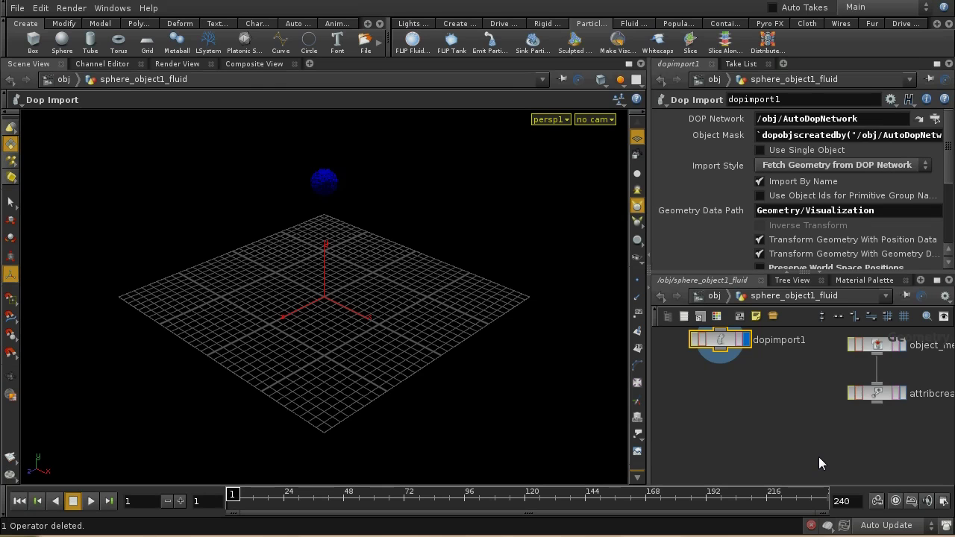
Step: Add a Solver node below attribcreate1 and connect attribcreate1 to the solver's first input
{"action": "key", "text": "Tab"}
{"action": "type", "text": "Solver"}
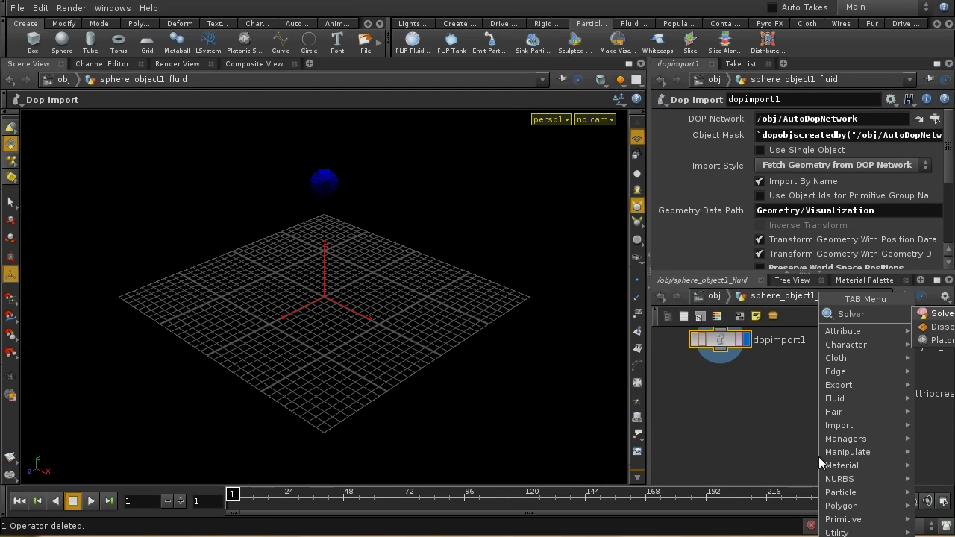
{"action": "left_click", "coordinate": [939, 314]}
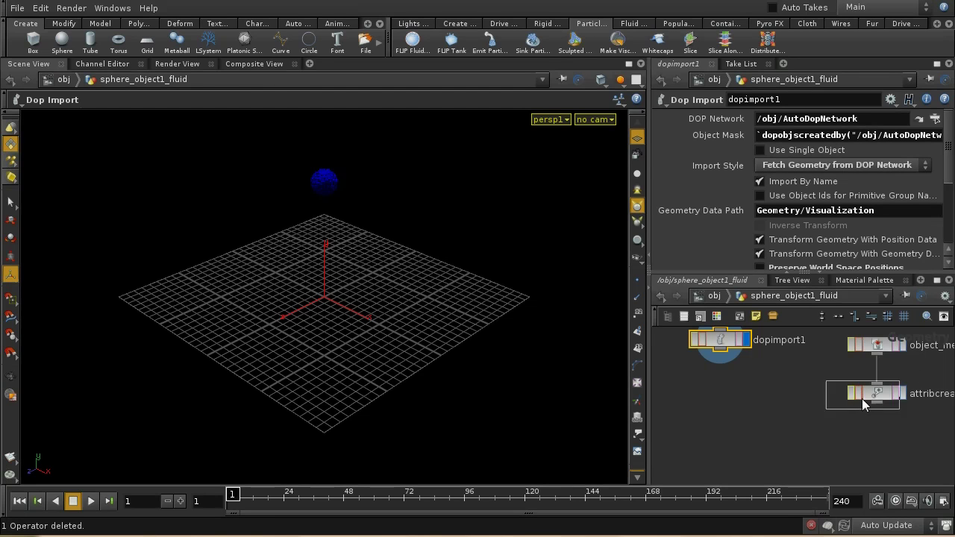
{"action": "left_click", "coordinate": [809, 452]}
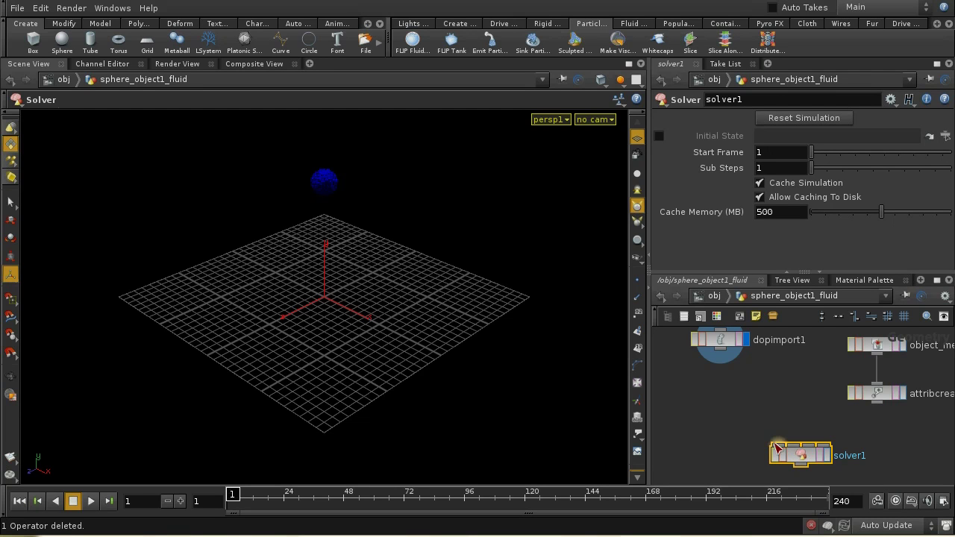
{"action": "key", "text": "f"}
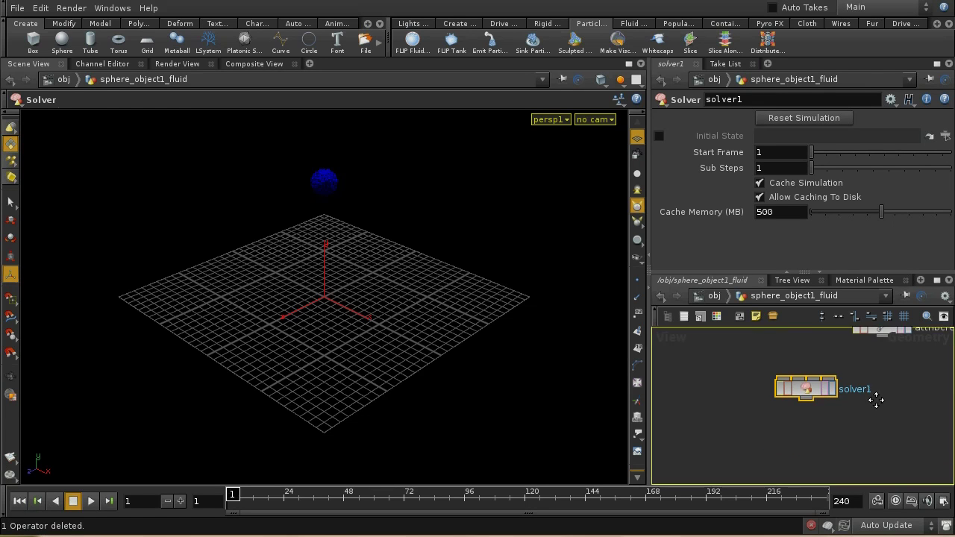
{"action": "left_click_drag", "start_coordinate": [805, 383], "coordinate": [819, 436]}
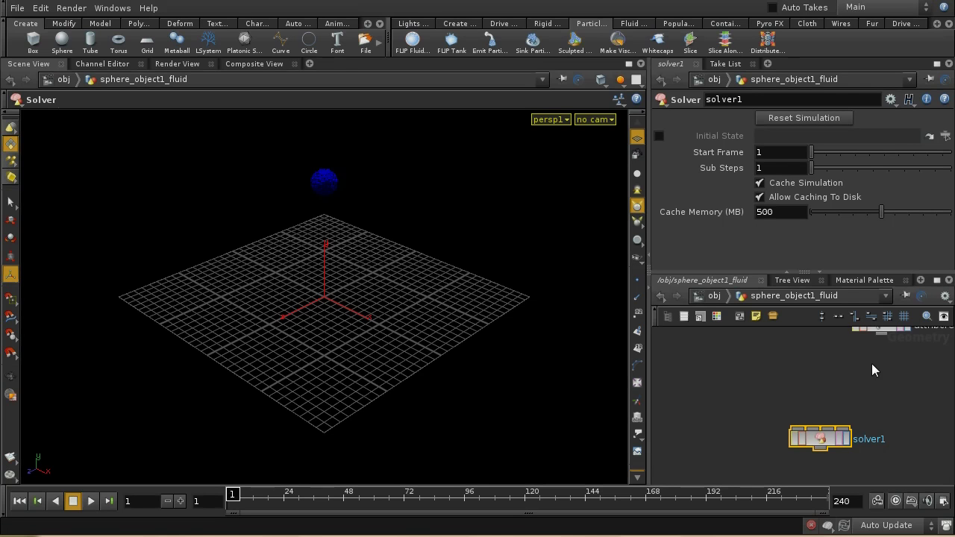
{"action": "left_click_drag", "start_coordinate": [878, 340], "coordinate": [799, 430]}
{"action": "middle_click_drag", "start_coordinate": [841, 402], "coordinate": [825, 438]}
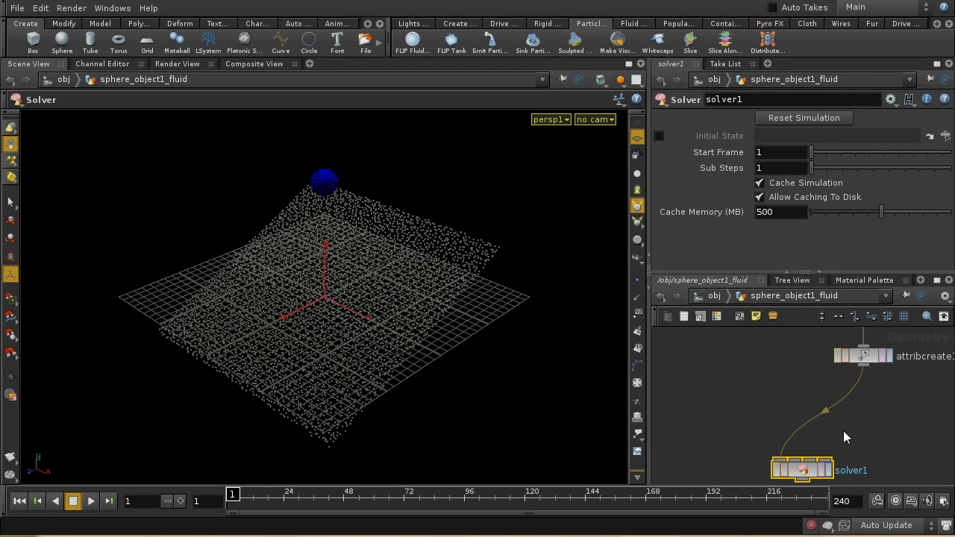
Step: Add an AttribCreate node below dopimport1 and connected to its output
{"action": "key", "text": "space"}
{"action": "left_click_drag", "start_coordinate": [842, 430], "coordinate": [870, 439]}
{"action": "left_click_drag", "start_coordinate": [786, 389], "coordinate": [823, 433]}
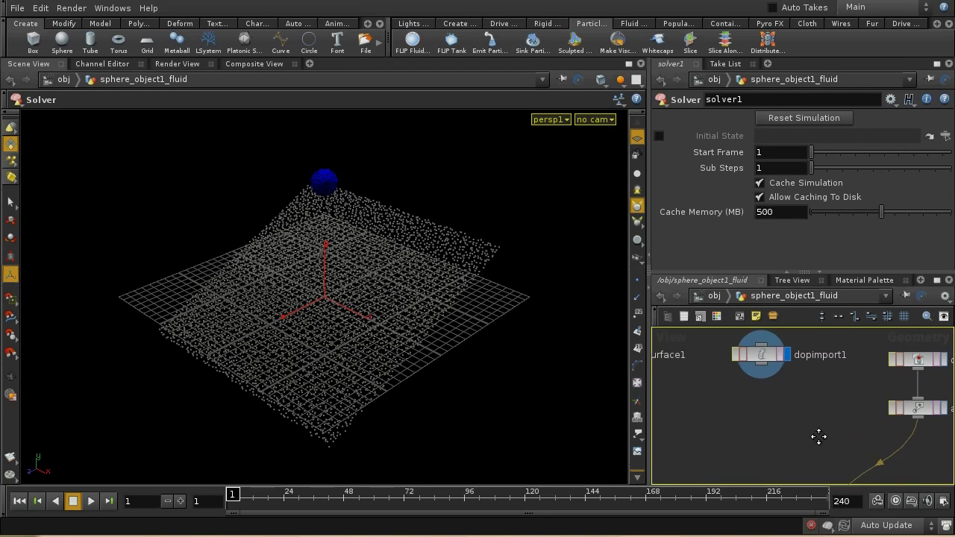
{"action": "key", "text": "Tab"}
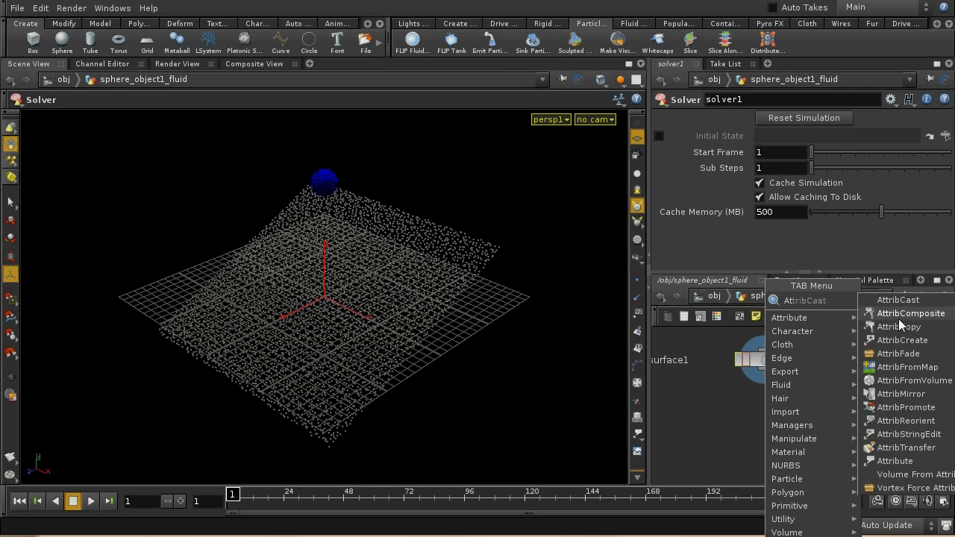
{"action": "left_click", "coordinate": [901, 340]}
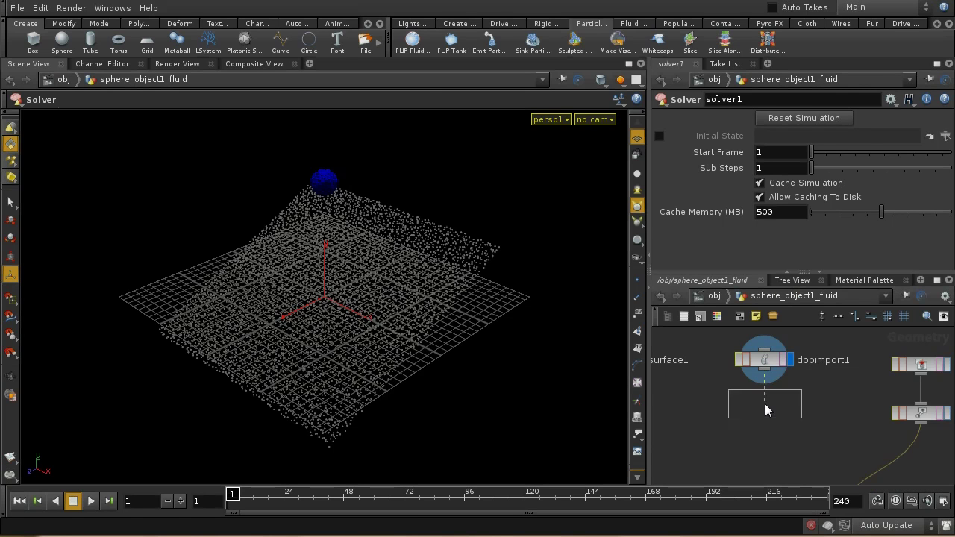
{"action": "left_click", "coordinate": [792, 412]}
{"action": "left_click_drag", "start_coordinate": [776, 407], "coordinate": [772, 414]}
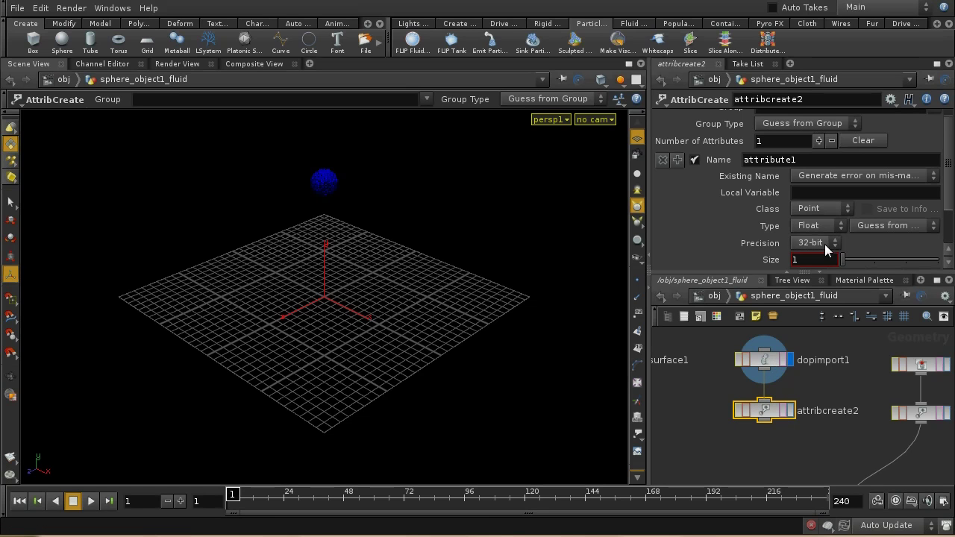
Step: Name the attribute of attribcreate2 new_wetness
{"action": "left_click", "coordinate": [793, 160]}
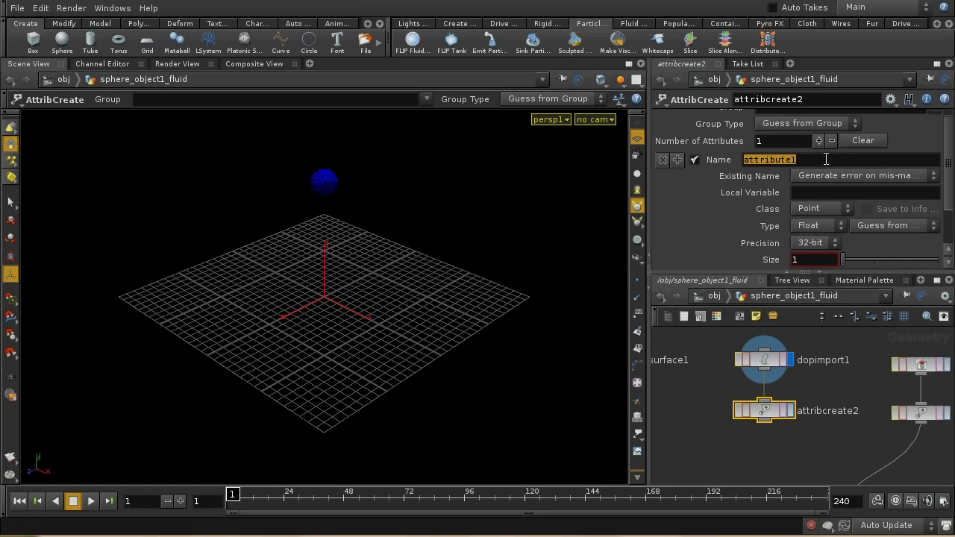
{"action": "type", "text": "new"}
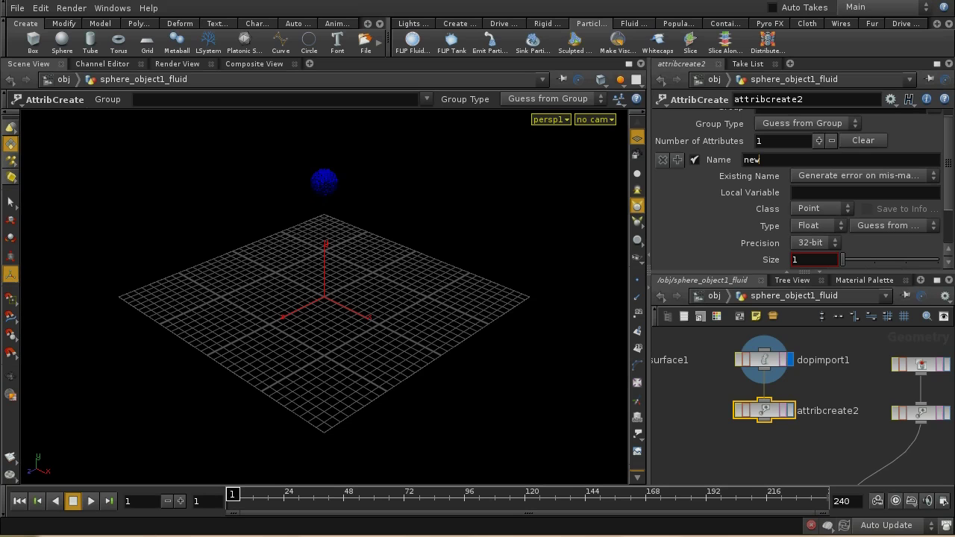
{"action": "type", "text": "_wetness"}
{"action": "key", "text": "Return"}
Step: Set the value of the new_wetness attribute on attribcreate2 to 1
{"action": "middle_click_drag", "start_coordinate": [929, 446], "coordinate": [893, 441]}
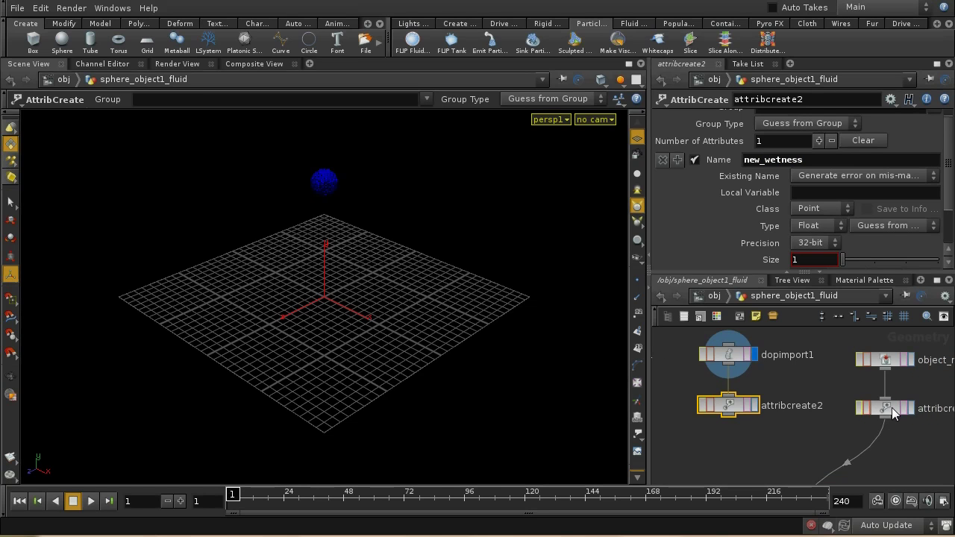
{"action": "left_click", "coordinate": [886, 407]}
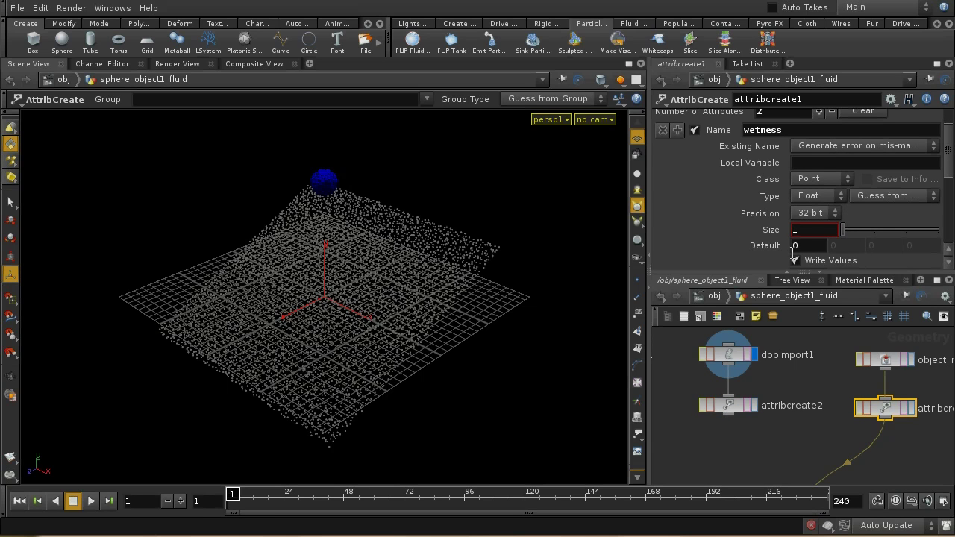
{"action": "scroll", "coordinate": [895, 209], "scroll_direction": "down", "scroll_amount": 2}
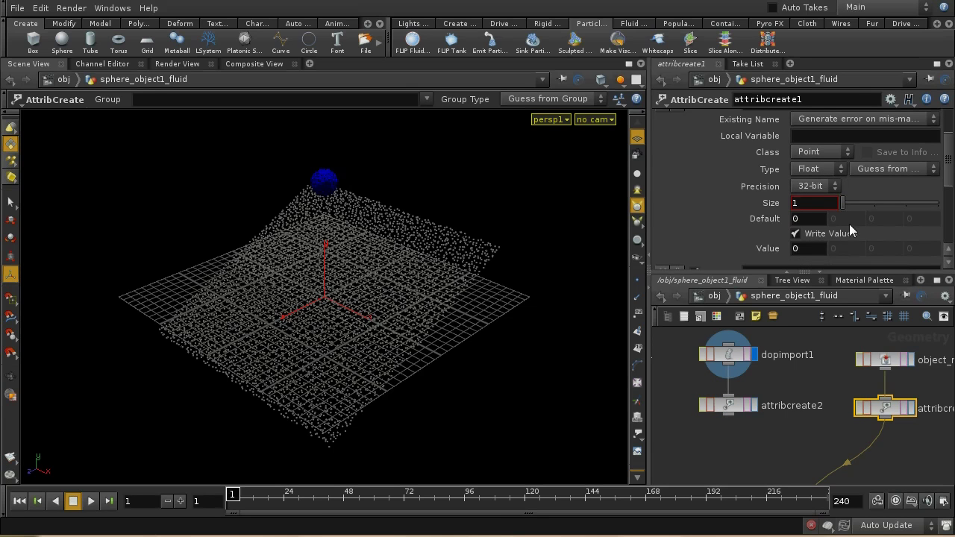
{"action": "left_click", "coordinate": [729, 407]}
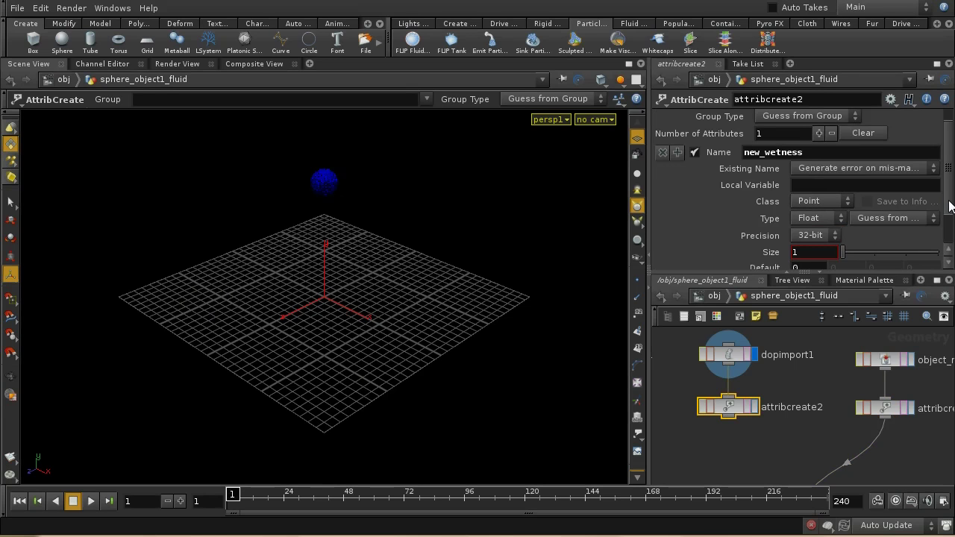
{"action": "scroll", "coordinate": [941, 206], "scroll_direction": "down", "scroll_amount": 3}
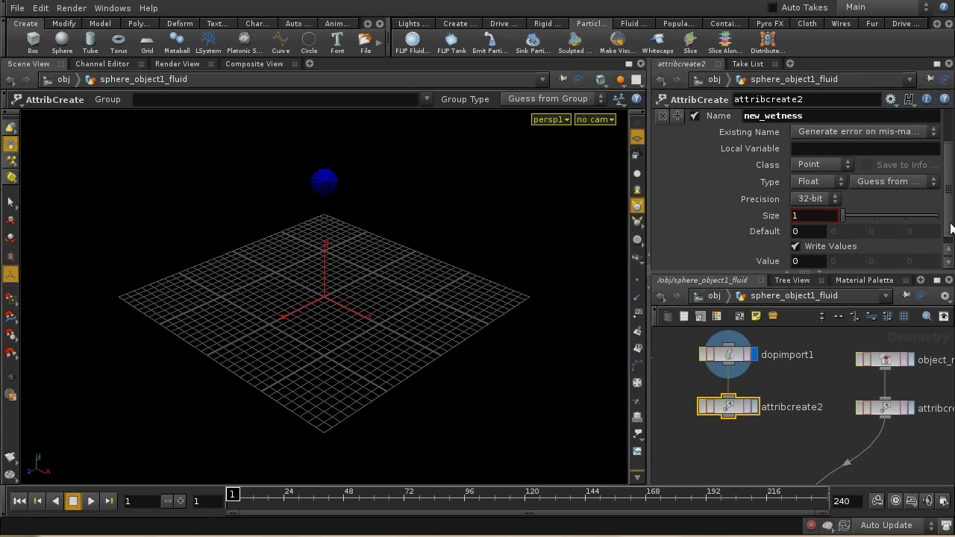
{"action": "double_click", "coordinate": [797, 259]}
{"action": "type", "text": "1"}
{"action": "key", "text": "Return"}
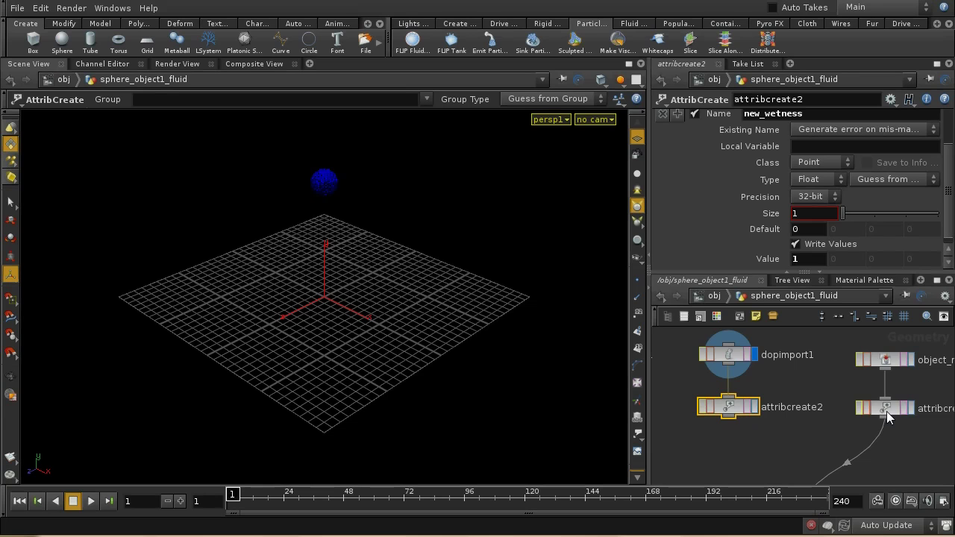
Step: Connect attribcreate2 to the second input of solver1 and make solver1 the displayed node
{"action": "middle_click_drag", "start_coordinate": [892, 478], "coordinate": [876, 413]}
{"action": "left_click_drag", "start_coordinate": [728, 357], "coordinate": [817, 456]}
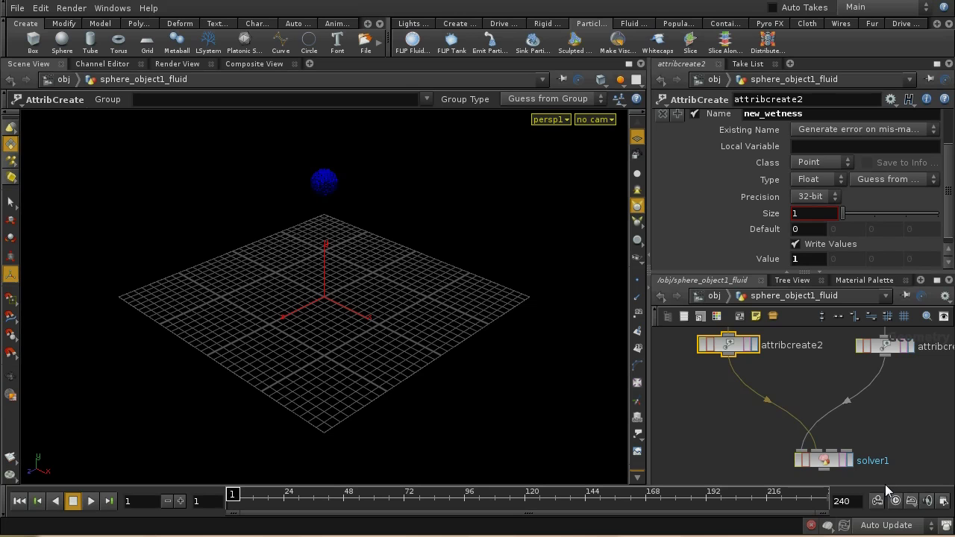
{"action": "left_click", "coordinate": [849, 459]}
{"action": "left_click", "coordinate": [832, 460]}
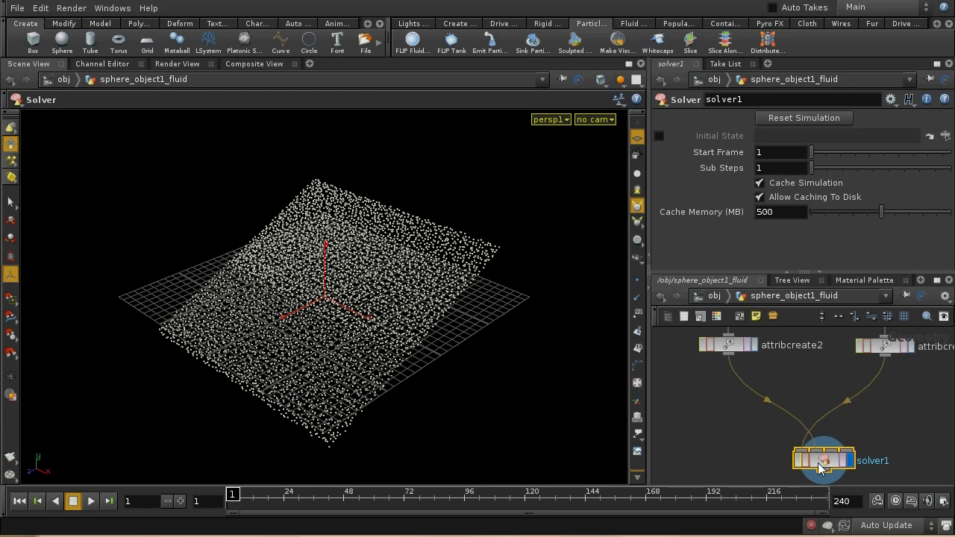
Step: Open the network inside solver1
{"action": "middle_click_drag", "start_coordinate": [797, 381], "coordinate": [787, 458]}
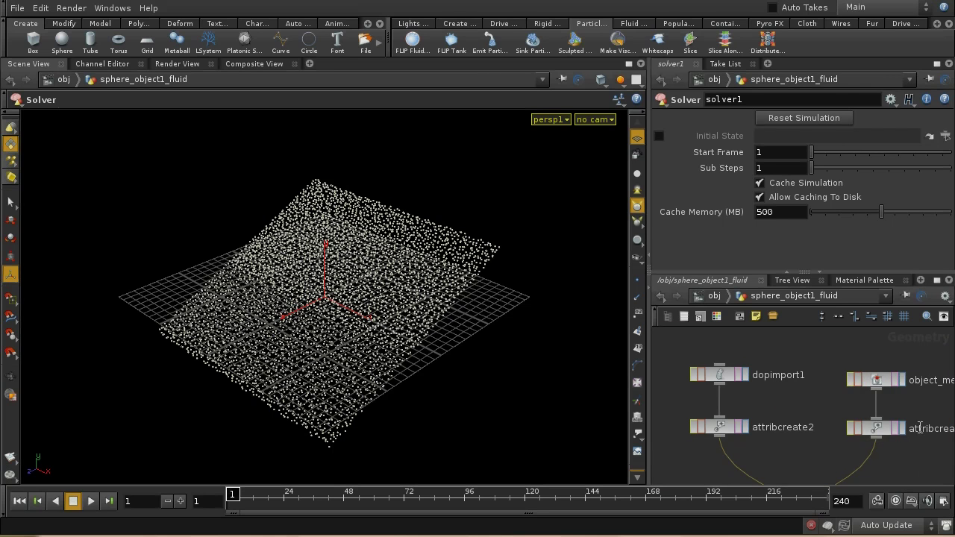
{"action": "middle_click_drag", "start_coordinate": [925, 479], "coordinate": [924, 461]}
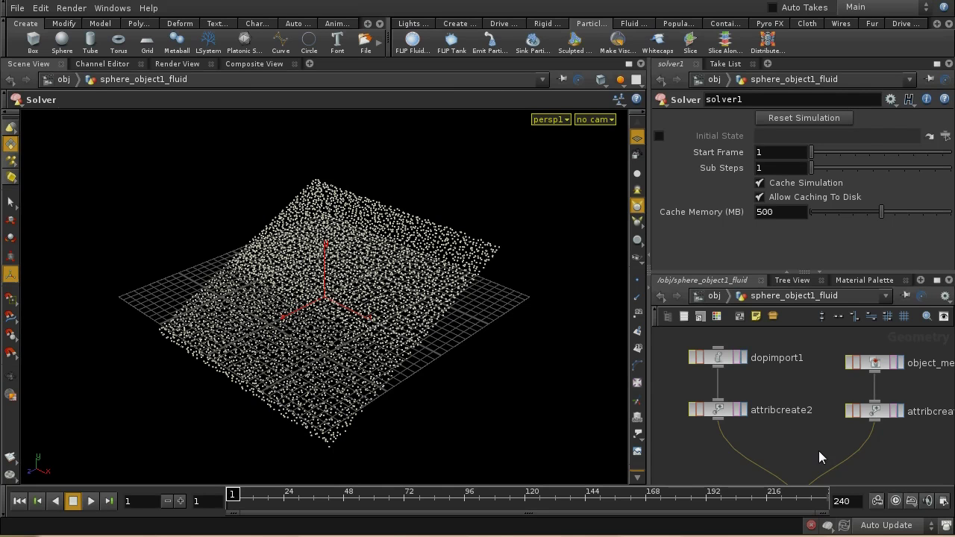
{"action": "middle_click_drag", "start_coordinate": [818, 451], "coordinate": [805, 371]}
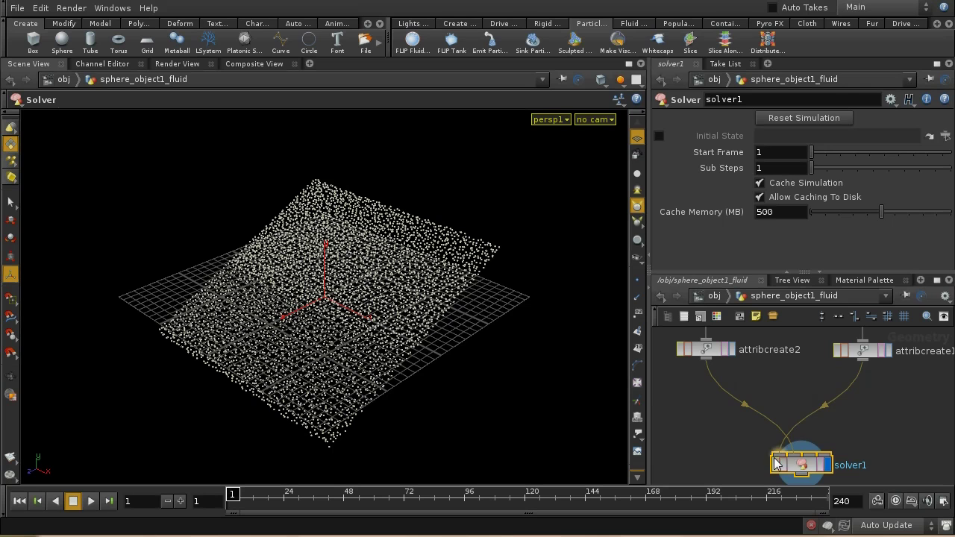
{"action": "middle_click_drag", "start_coordinate": [922, 425], "coordinate": [901, 387]}
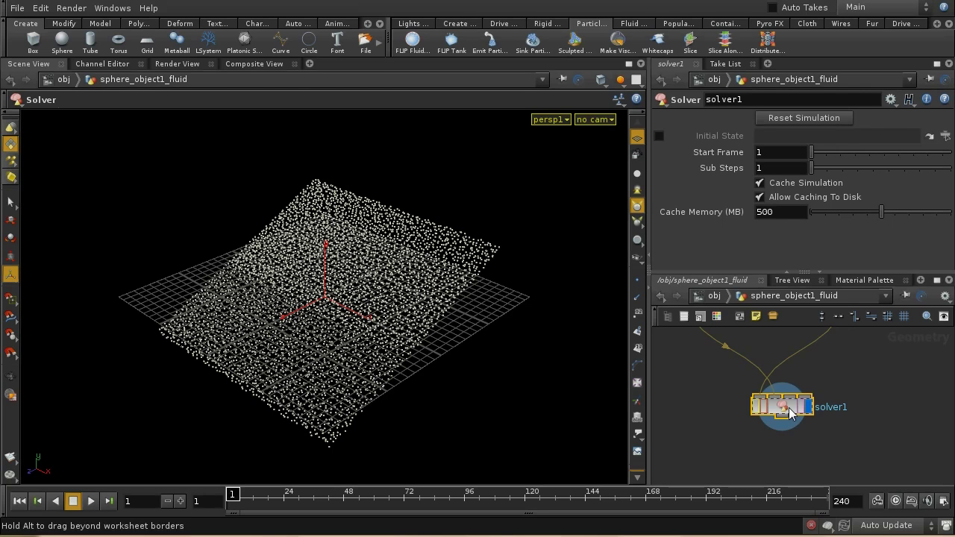
{"action": "double_click", "coordinate": [789, 411]}
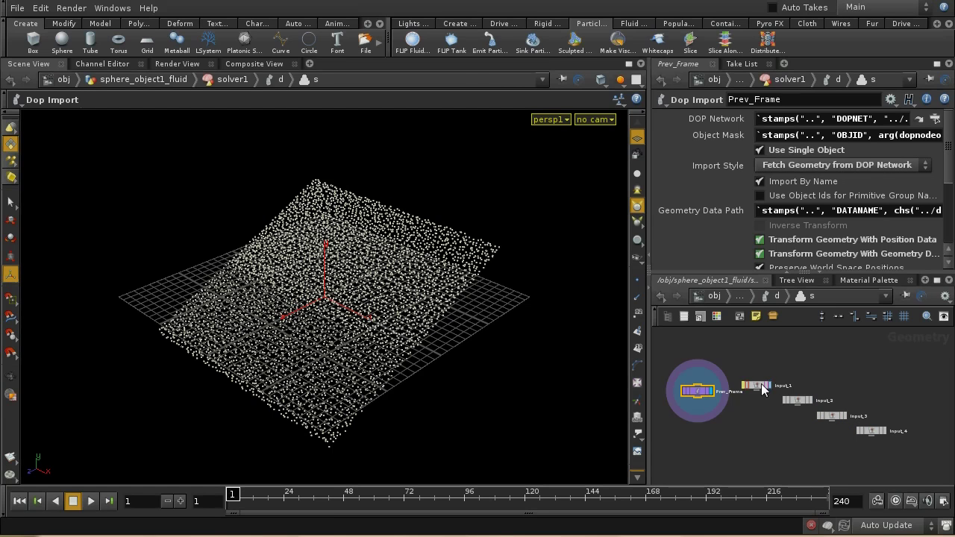
Step: Add an AttribTransfer node below Prev_Frame in the solver's network
{"action": "scroll", "coordinate": [737, 418], "scroll_direction": "up", "scroll_amount": 3}
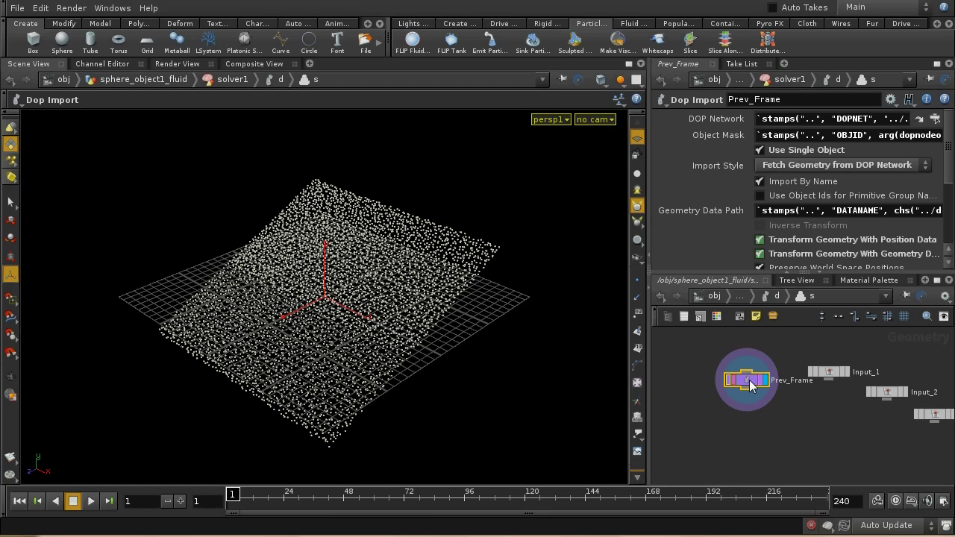
{"action": "middle_click_drag", "start_coordinate": [755, 419], "coordinate": [757, 397]}
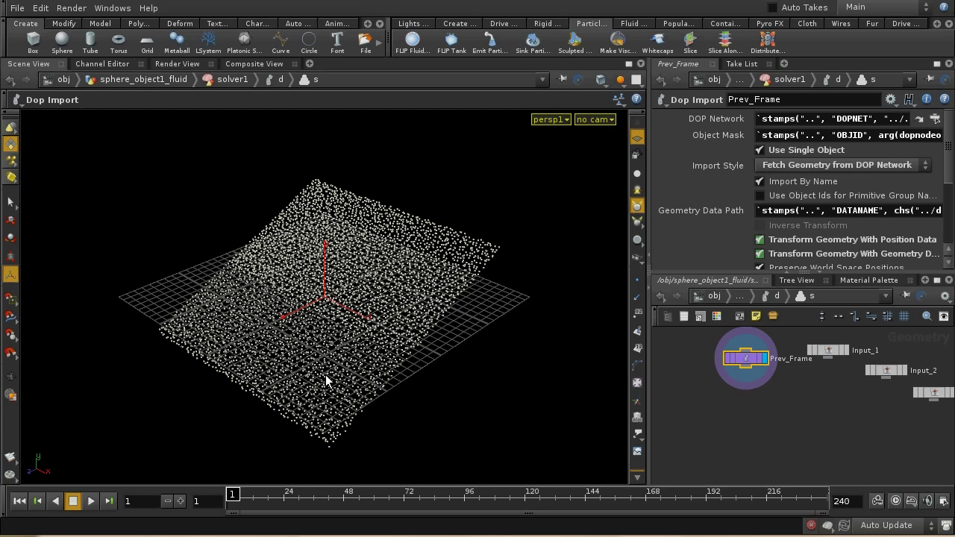
{"action": "middle_click_drag", "start_coordinate": [773, 419], "coordinate": [787, 434]}
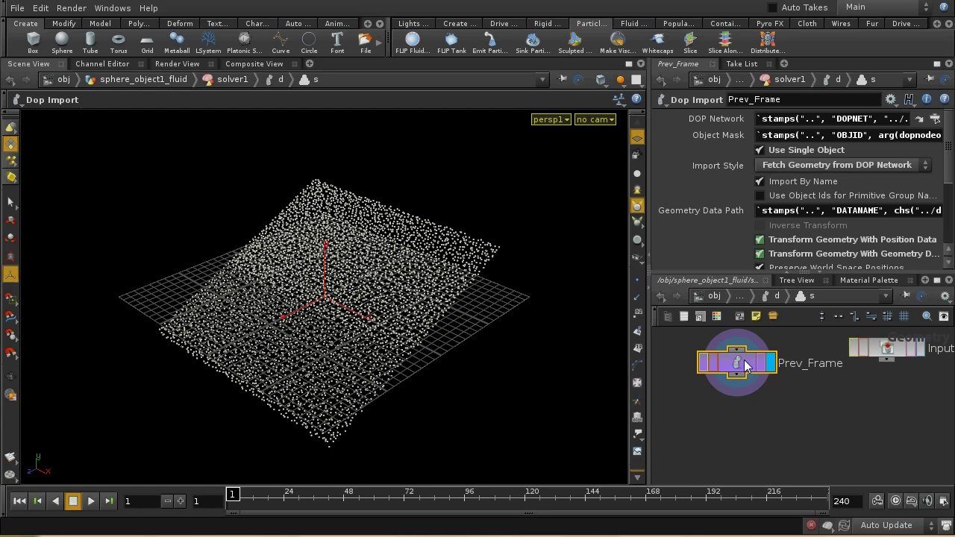
{"action": "middle_click_drag", "start_coordinate": [763, 442], "coordinate": [761, 417]}
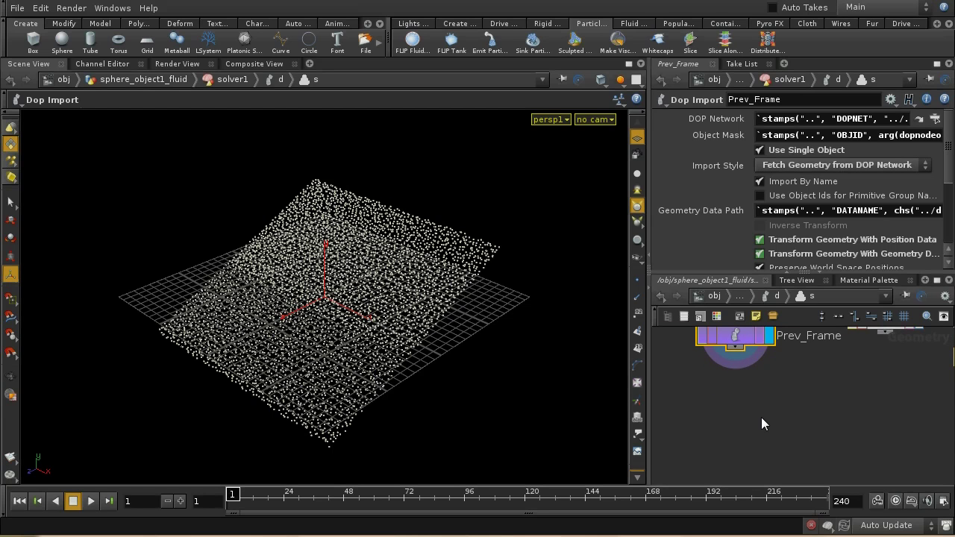
{"action": "key", "text": "Tab"}
{"action": "mouse_move", "coordinate": [810, 318]}
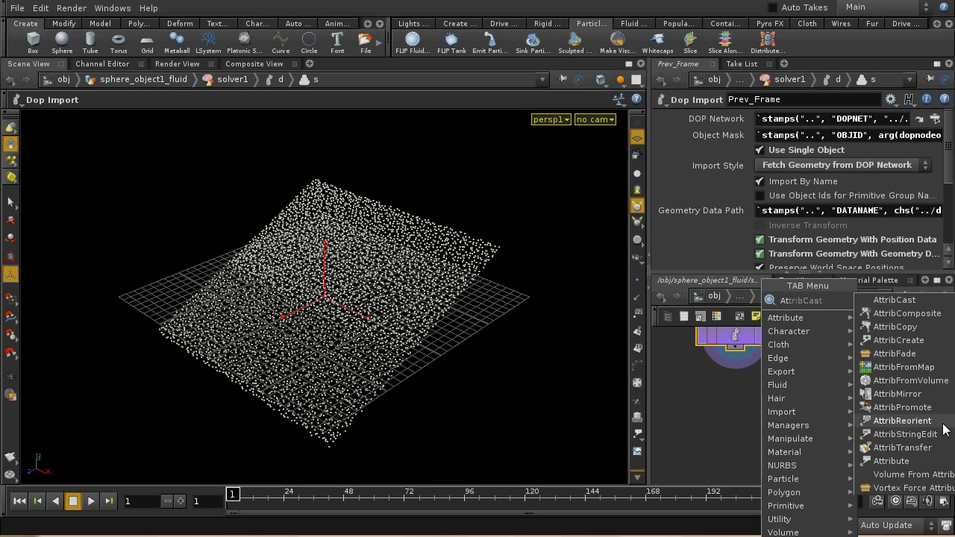
{"action": "left_click", "coordinate": [919, 448]}
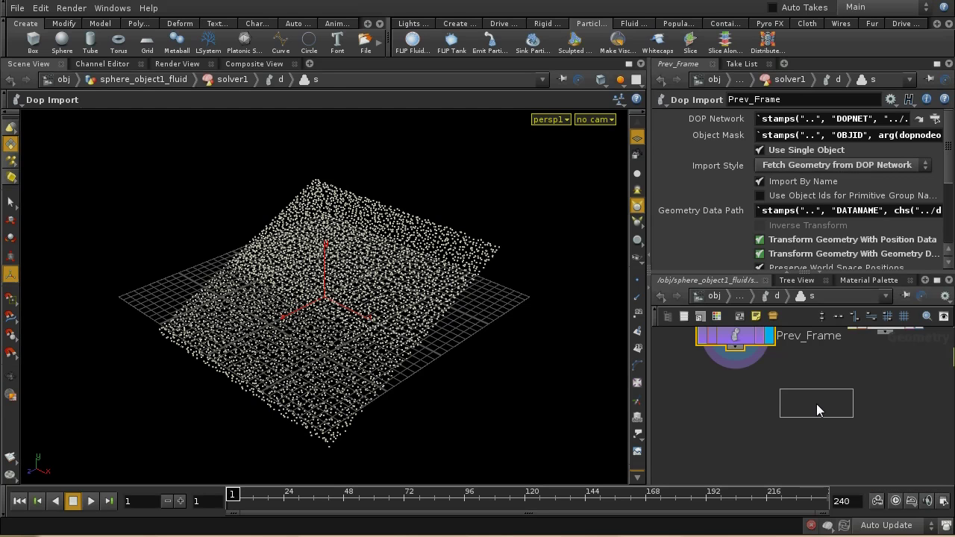
{"action": "left_click", "coordinate": [783, 430]}
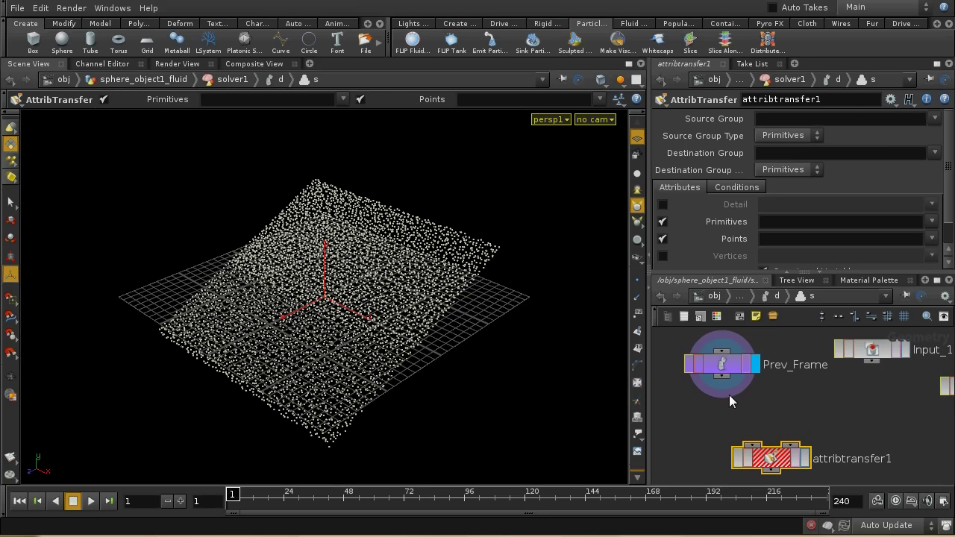
Step: Connect Prev_Frame to the first input and Input_2 to the second input of attribtransfer1, and display that node
{"action": "left_click_drag", "start_coordinate": [721, 376], "coordinate": [751, 446]}
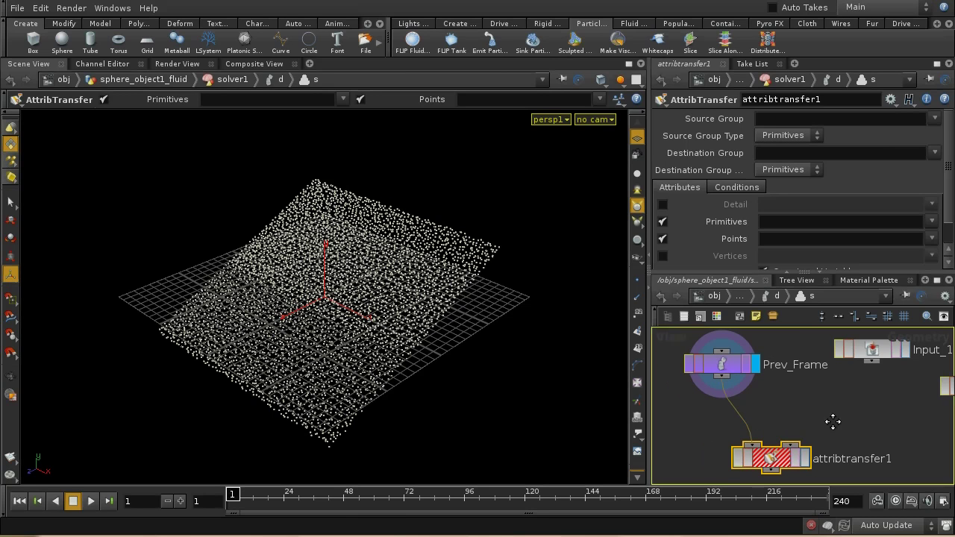
{"action": "middle_click_drag", "start_coordinate": [832, 422], "coordinate": [763, 405]}
{"action": "left_click", "coordinate": [908, 383]}
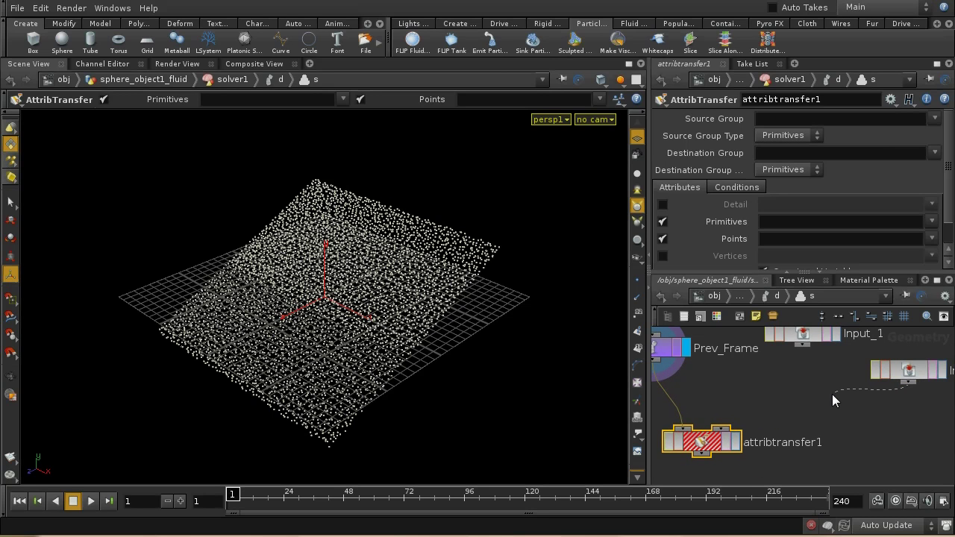
{"action": "left_click", "coordinate": [721, 429]}
{"action": "middle_click_drag", "start_coordinate": [796, 430], "coordinate": [808, 382]}
{"action": "left_click", "coordinate": [744, 403]}
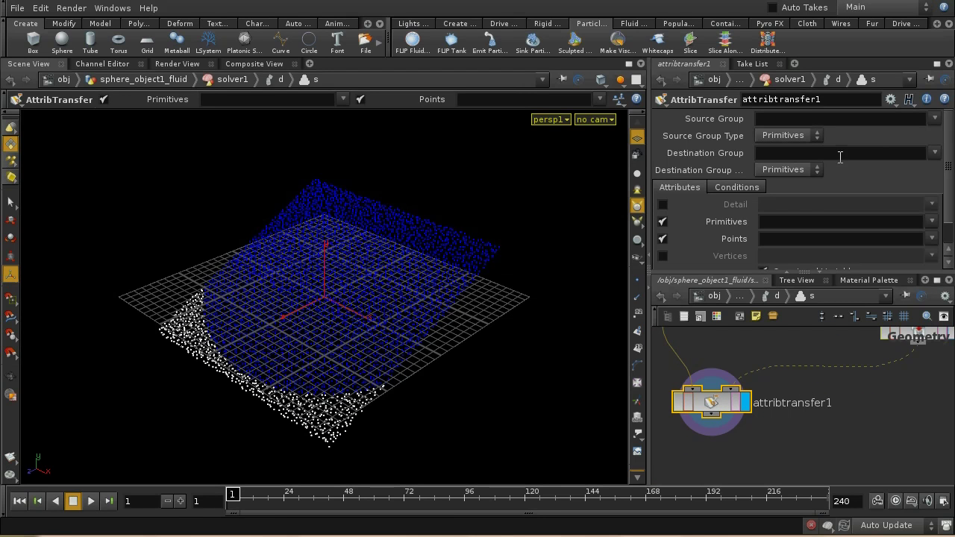
Step: Turn off primitive attribute transfer on attribtransfer1 and limit the point attributes to new_wetness
{"action": "left_click", "coordinate": [662, 222]}
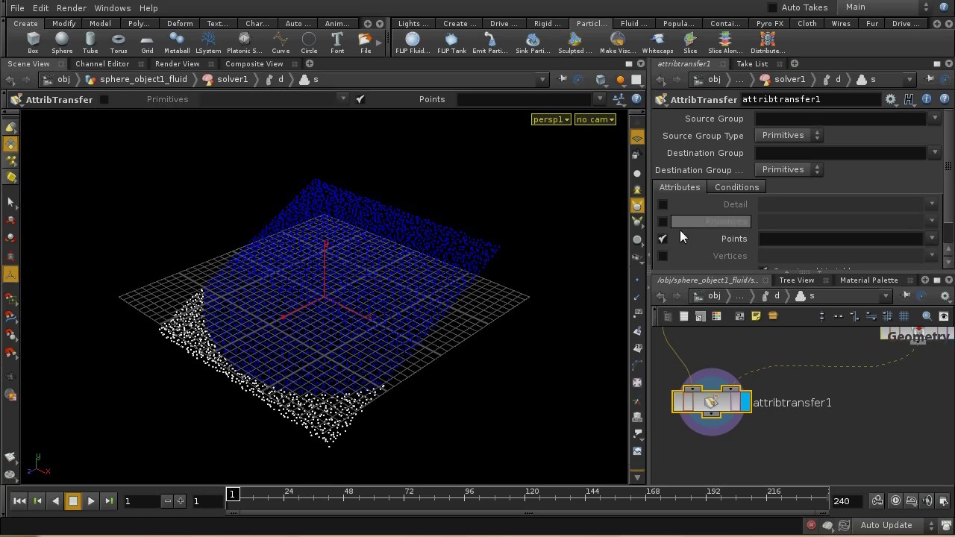
{"action": "left_click", "coordinate": [770, 238]}
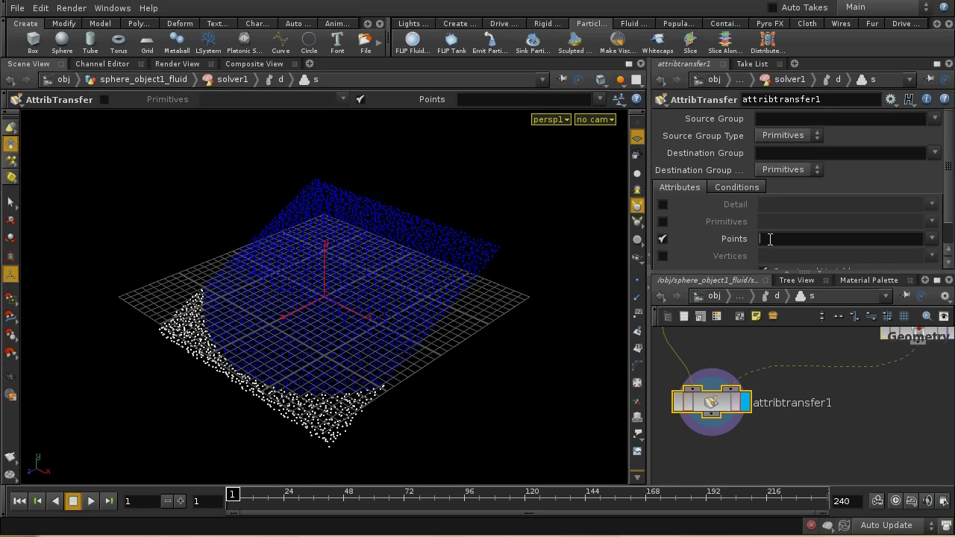
{"action": "type", "text": "new_wetness"}
{"action": "key", "text": "Return"}
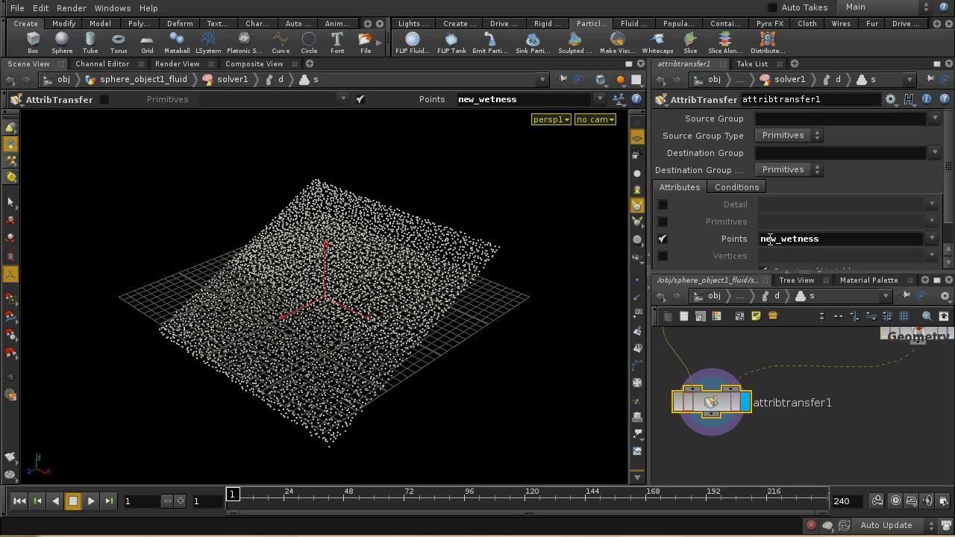
Step: Set the distance threshold of attribtransfer1 to 1
{"action": "left_click", "coordinate": [756, 191]}
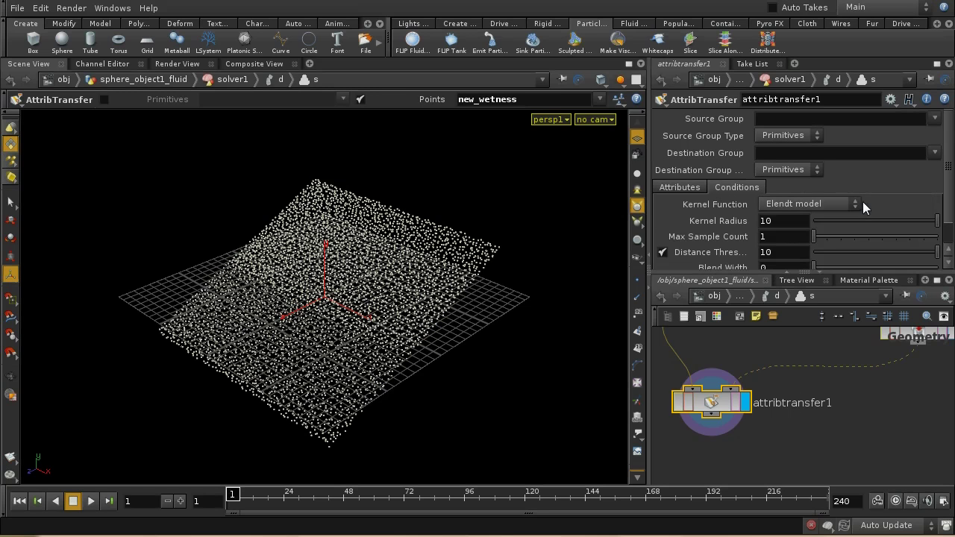
{"action": "scroll", "coordinate": [809, 199], "scroll_direction": "down", "scroll_amount": 1}
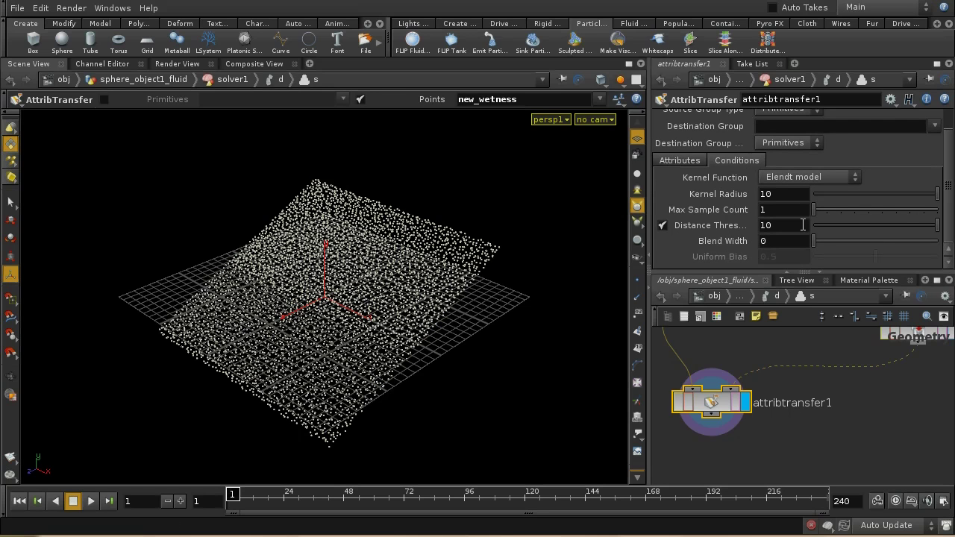
{"action": "double_click", "coordinate": [766, 225]}
{"action": "type", "text": "1"}
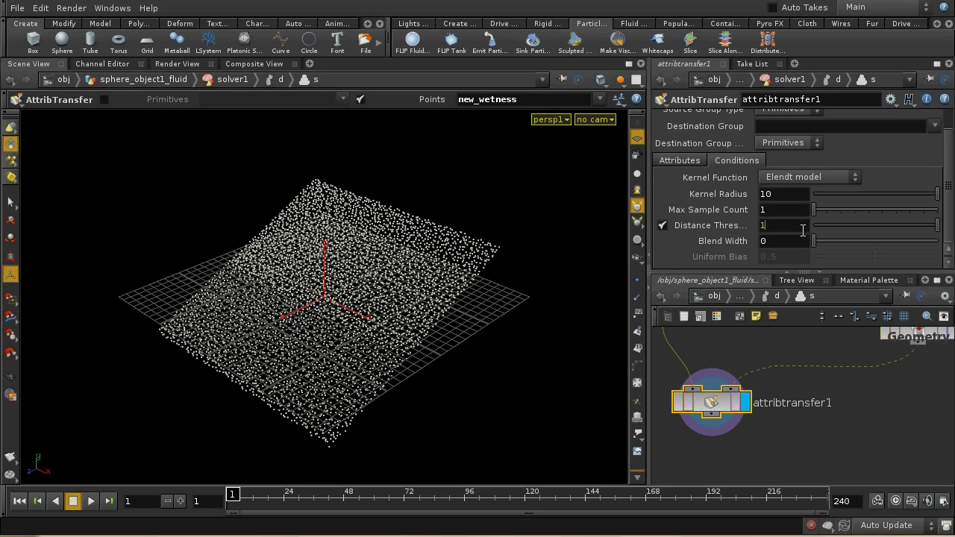
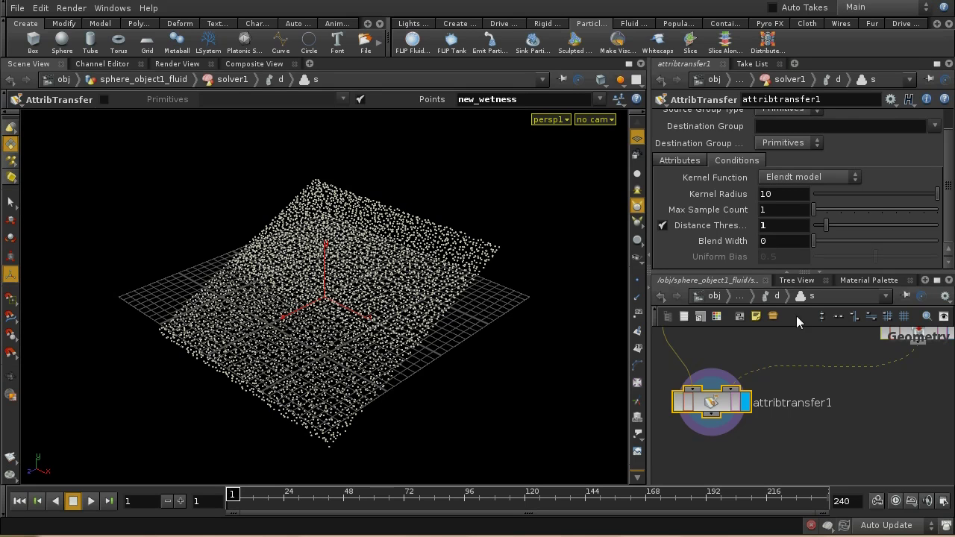
Step: Open a Details View pane to inspect the point attributes of attribtransfer1
{"action": "middle_click_drag", "start_coordinate": [806, 447], "coordinate": [831, 421]}
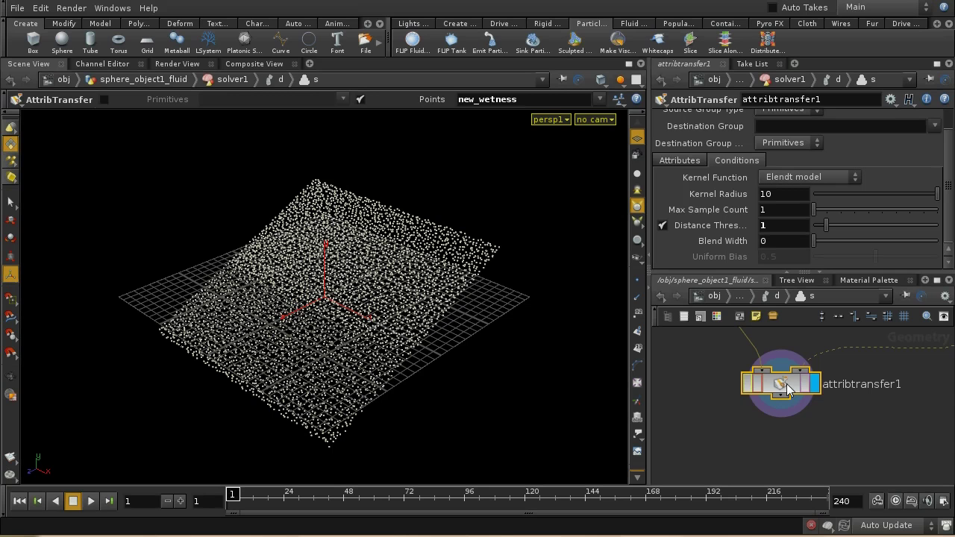
{"action": "left_click", "coordinate": [309, 64]}
{"action": "mouse_move", "coordinate": [350, 90]}
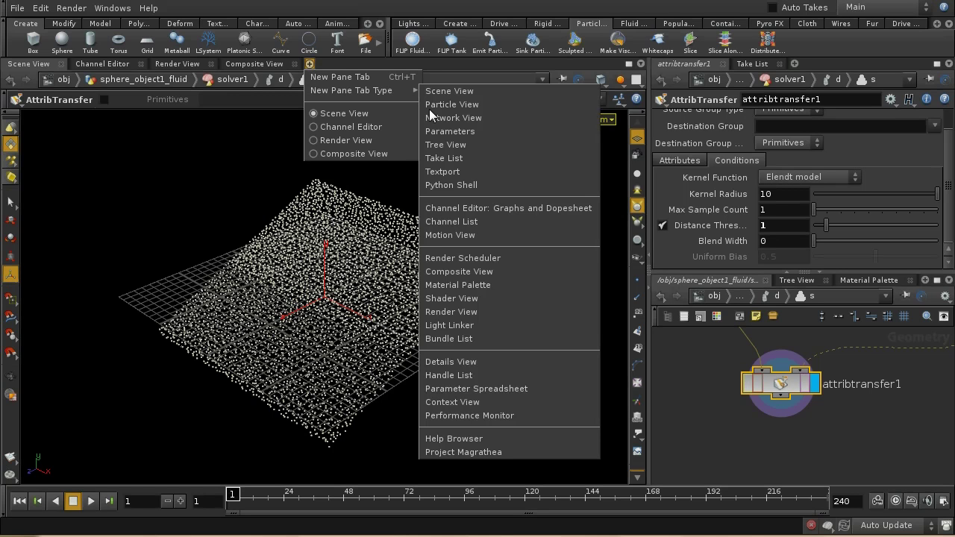
{"action": "left_click", "coordinate": [448, 361]}
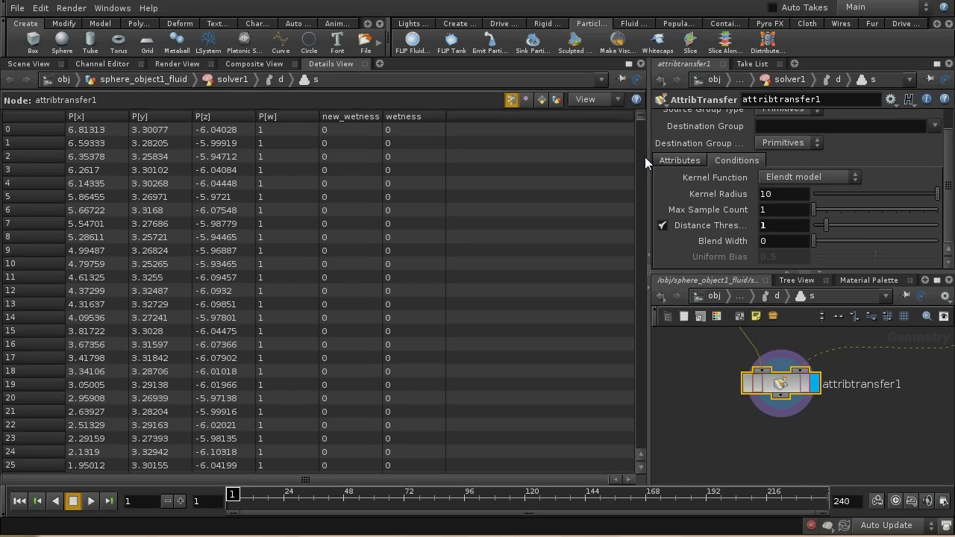
Step: Return to the Scene View and go up from the solver to the sphere_object1_fluid network
{"action": "mouse_move", "coordinate": [640, 119]}
{"action": "left_mouse_down"}
{"action": "mouse_move", "coordinate": [657, 438]}
{"action": "mouse_move", "coordinate": [640, 119]}
{"action": "left_mouse_up"}
{"action": "left_click", "coordinate": [26, 65]}
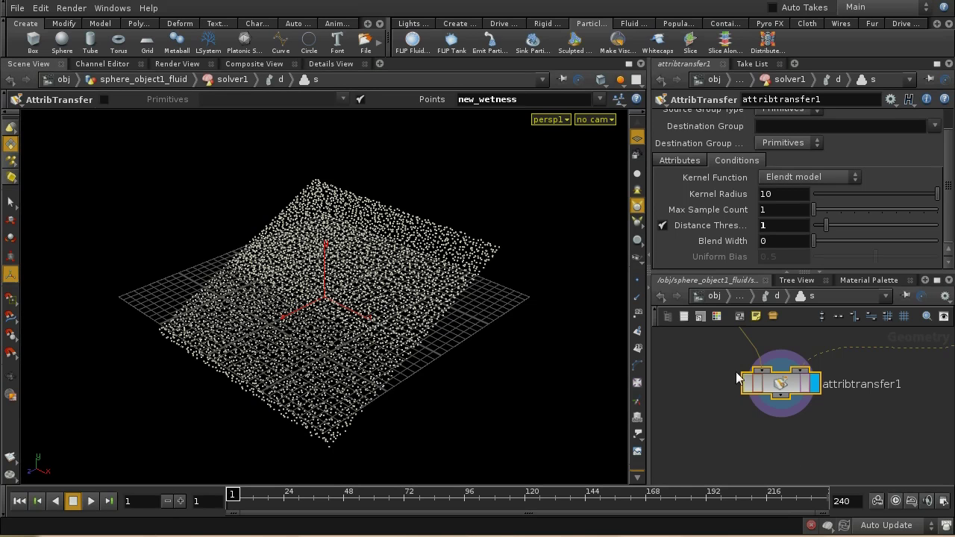
{"action": "left_click", "coordinate": [739, 296]}
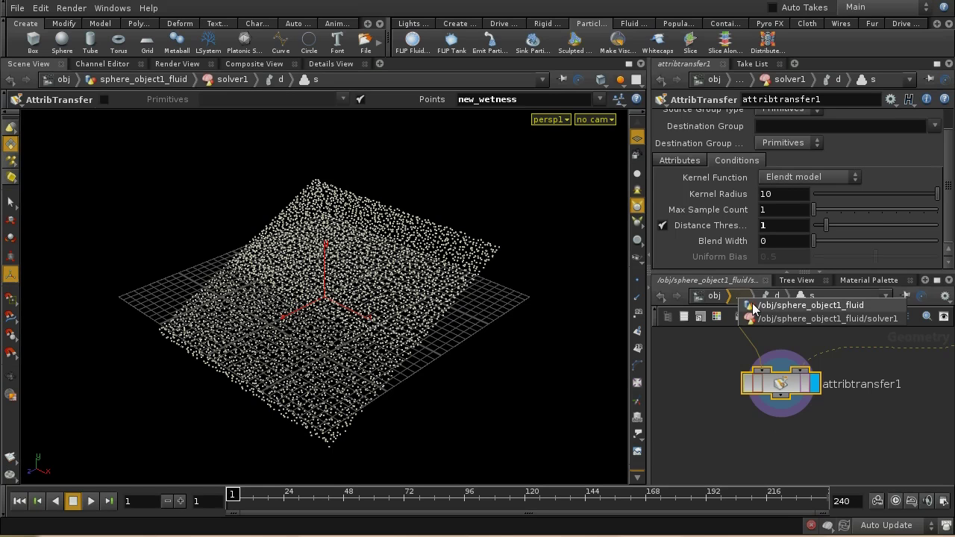
{"action": "left_click", "coordinate": [752, 304]}
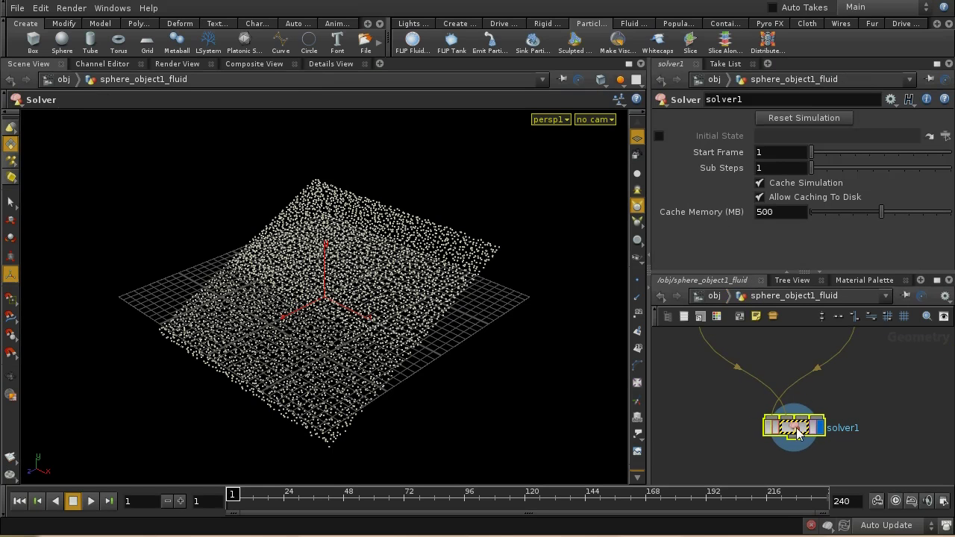
Step: Display particlefluidsurface1 and set the viewport to ghost other objects
{"action": "middle_click", "coordinate": [796, 434]}
{"action": "middle_click_drag", "start_coordinate": [748, 388], "coordinate": [764, 443]}
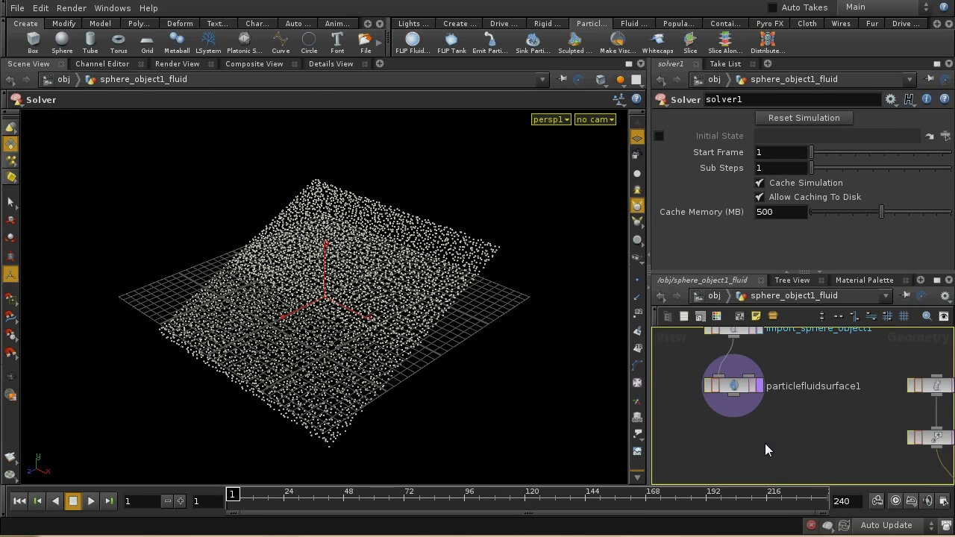
{"action": "right_click", "coordinate": [725, 387]}
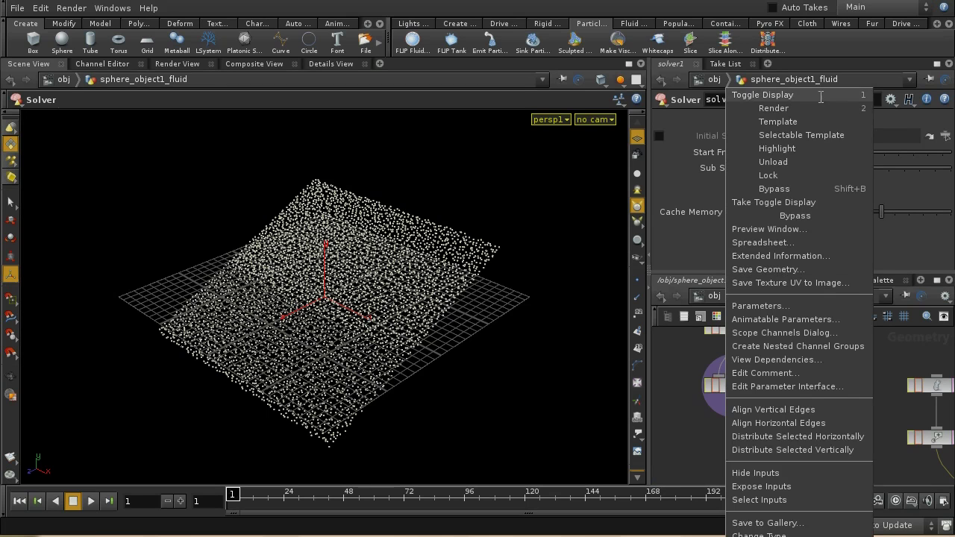
{"action": "left_click", "coordinate": [740, 95]}
{"action": "left_click", "coordinate": [621, 80]}
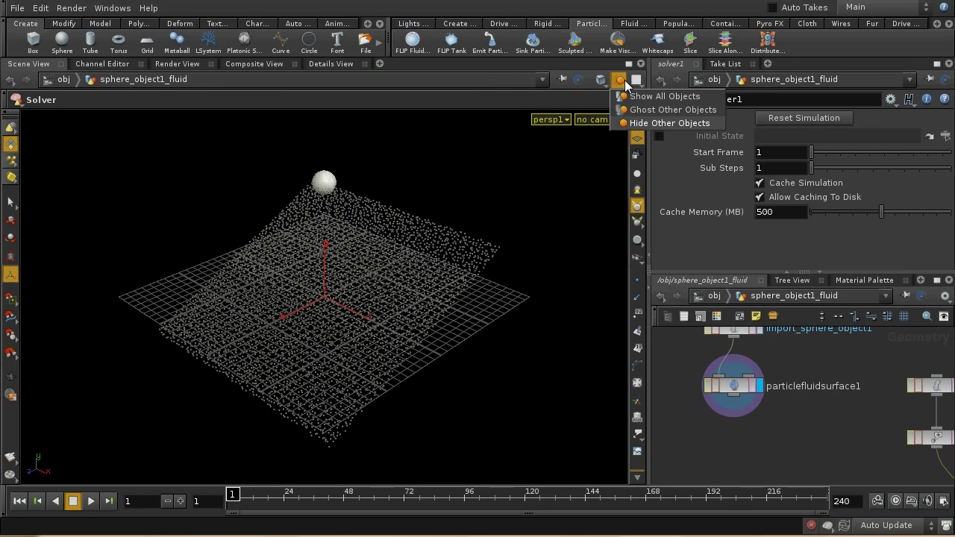
{"action": "left_click", "coordinate": [656, 110]}
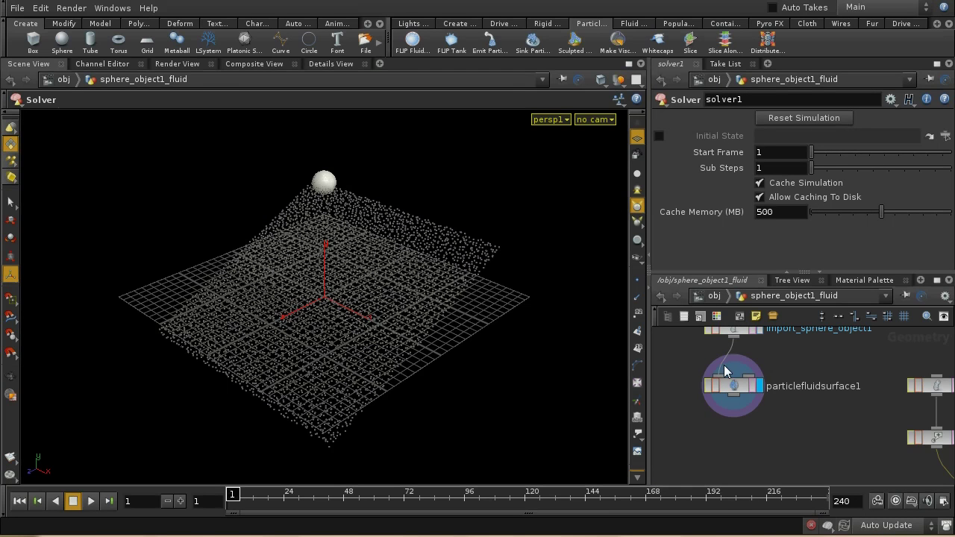
Step: Display dopimport1 inside box_object1, and go back into the sphere_object1_fluid network
{"action": "left_click", "coordinate": [713, 295]}
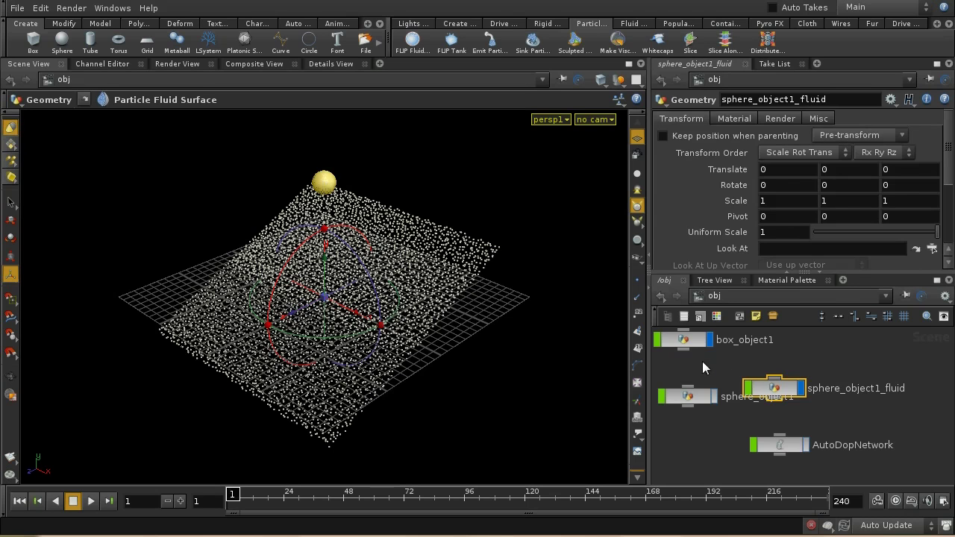
{"action": "double_click", "coordinate": [686, 340]}
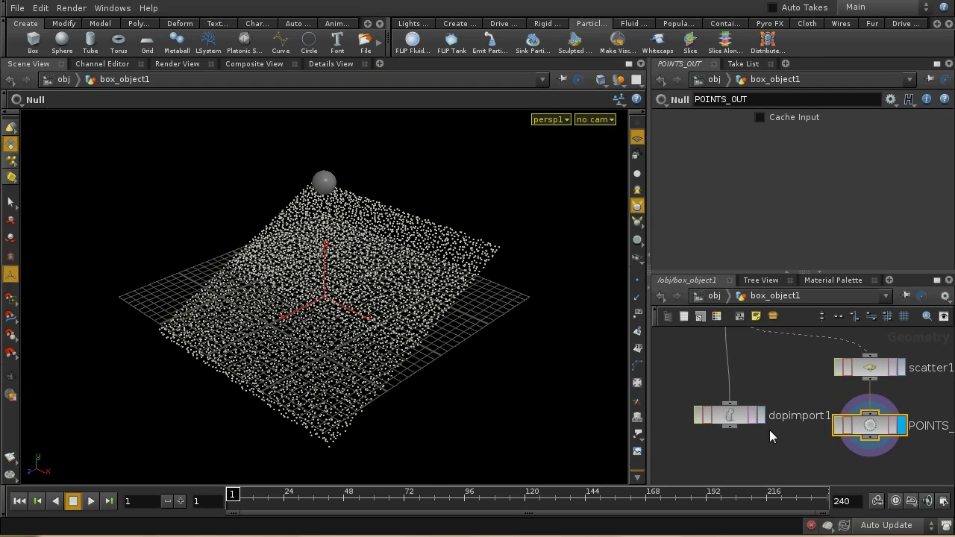
{"action": "left_click", "coordinate": [762, 415]}
{"action": "left_click", "coordinate": [744, 413]}
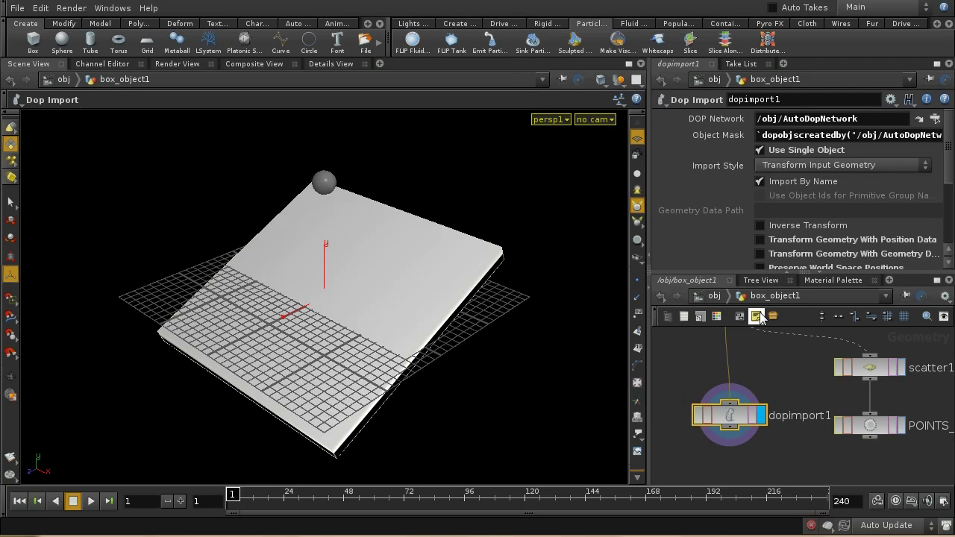
{"action": "left_click", "coordinate": [718, 296]}
{"action": "double_click", "coordinate": [776, 389]}
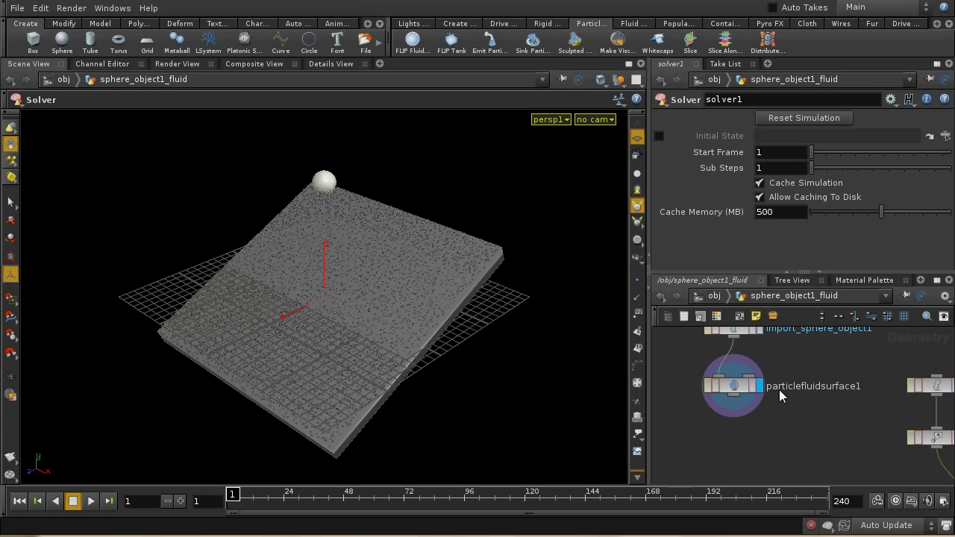
Step: Play the fluid simulation up to frame 39, and display solver1
{"action": "left_click", "coordinate": [91, 501]}
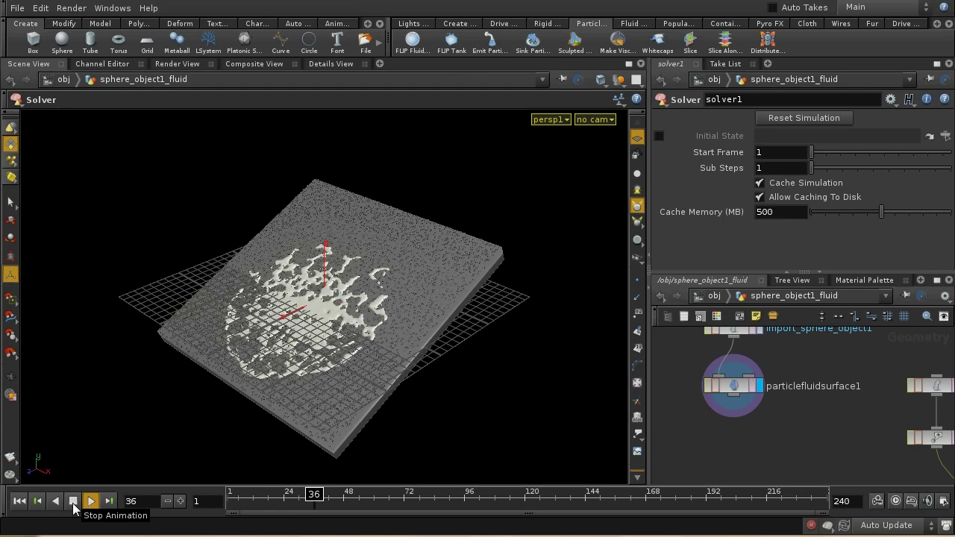
{"action": "left_click", "coordinate": [73, 502]}
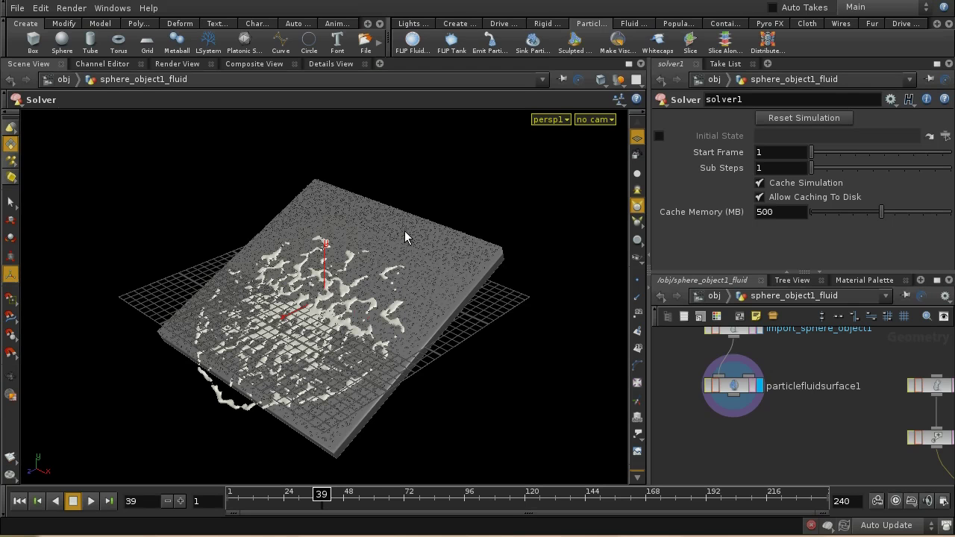
{"action": "middle_click_drag", "start_coordinate": [834, 474], "coordinate": [766, 395]}
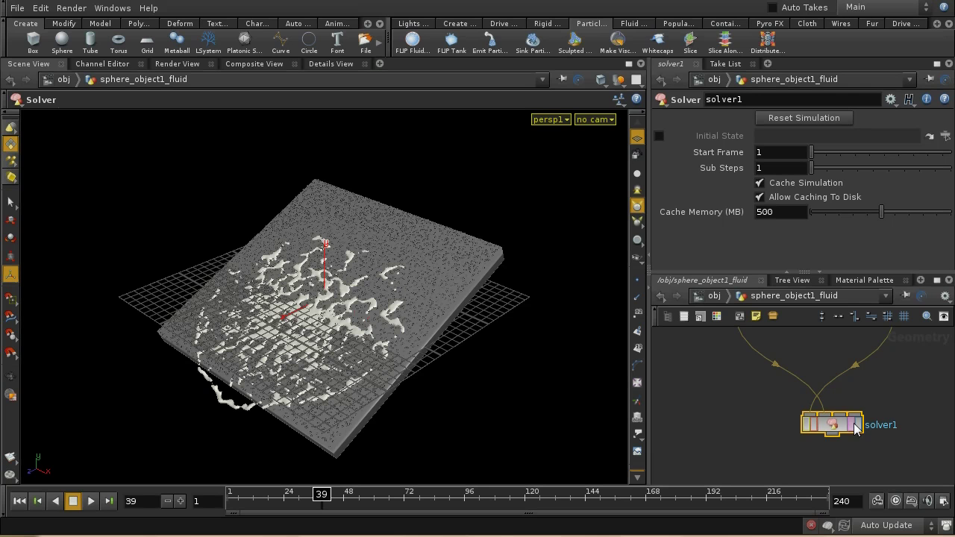
{"action": "left_click", "coordinate": [857, 425]}
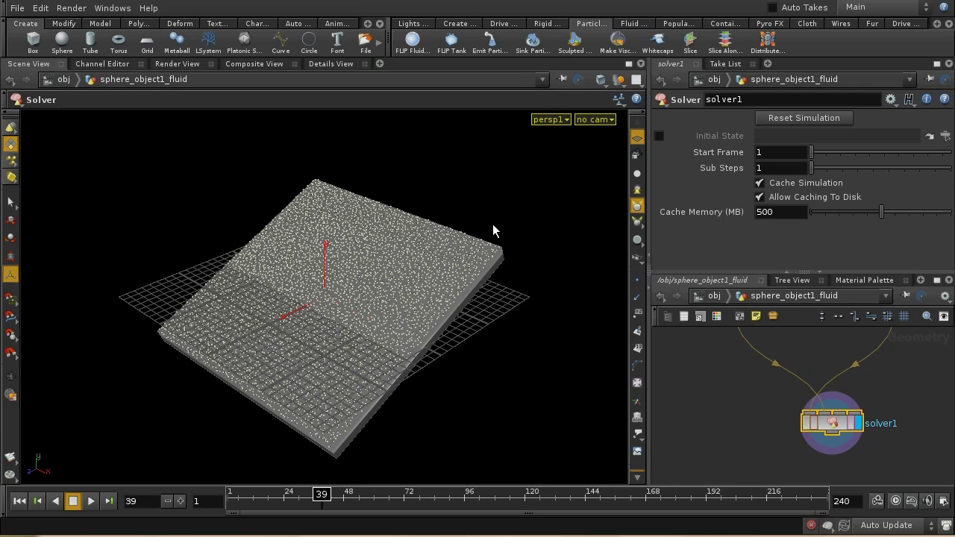
Step: Examine the new_wetness and wetness point attributes of solver1 in the Details View
{"action": "left_click", "coordinate": [327, 63]}
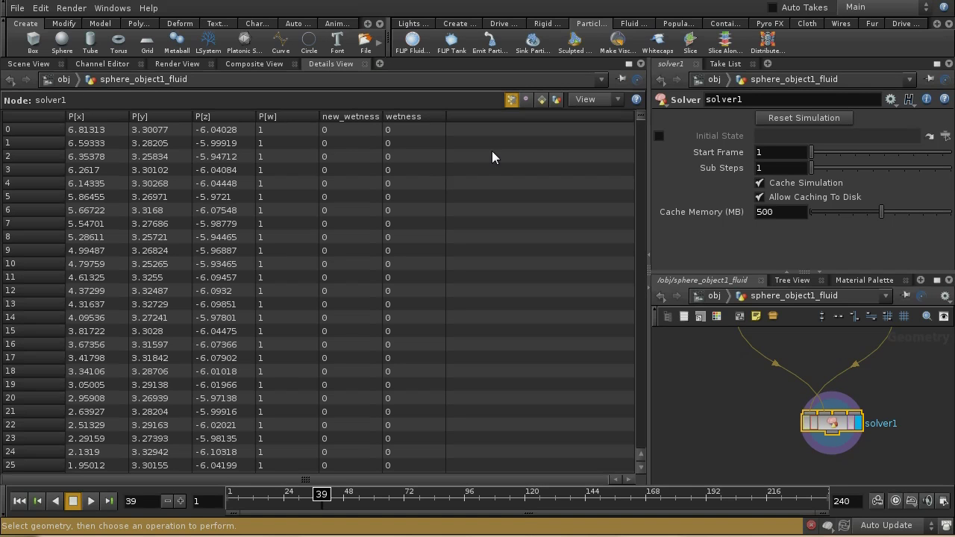
{"action": "left_click_drag", "start_coordinate": [640, 112], "coordinate": [642, 196]}
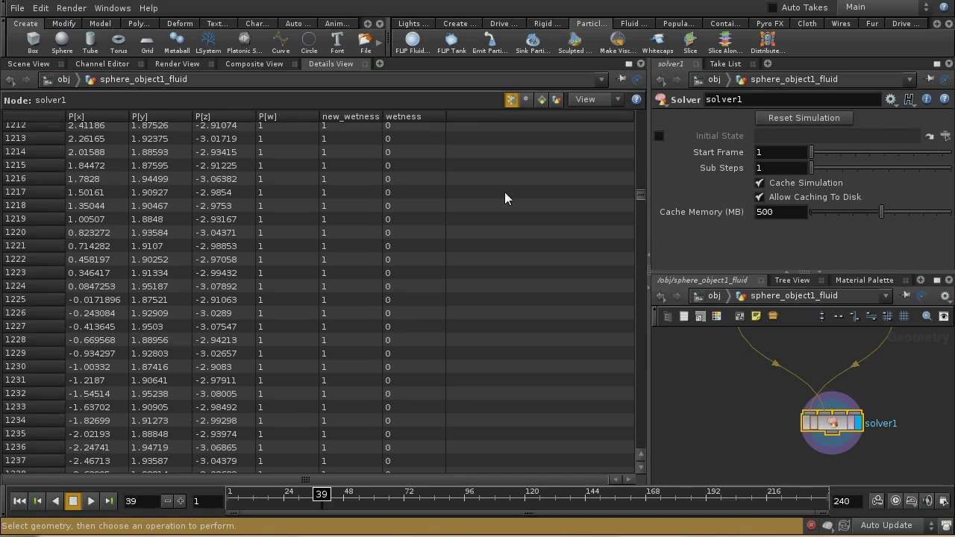
{"action": "left_click_drag", "start_coordinate": [642, 194], "coordinate": [643, 105]}
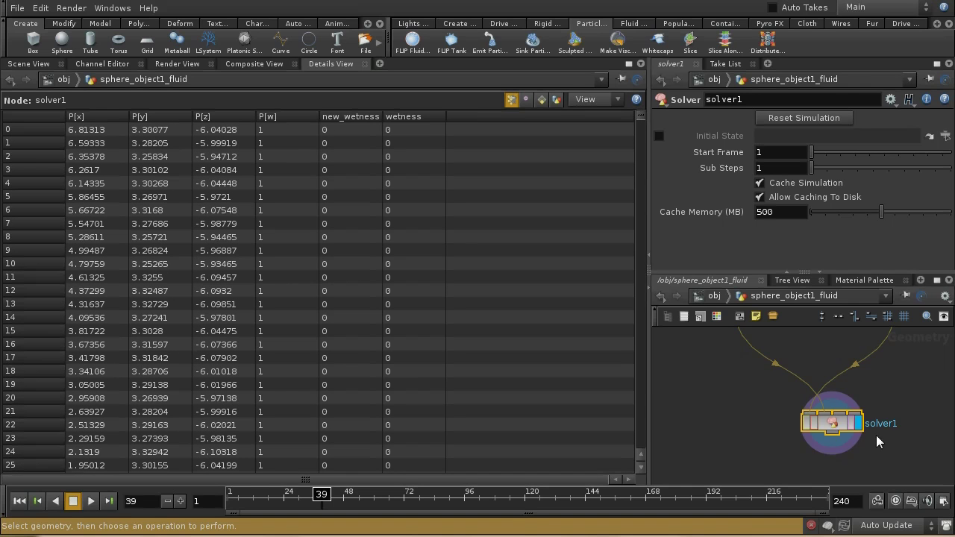
Step: Add a VOP SOP below attribtransfer1 inside solver1 and display it
{"action": "double_click", "coordinate": [831, 428]}
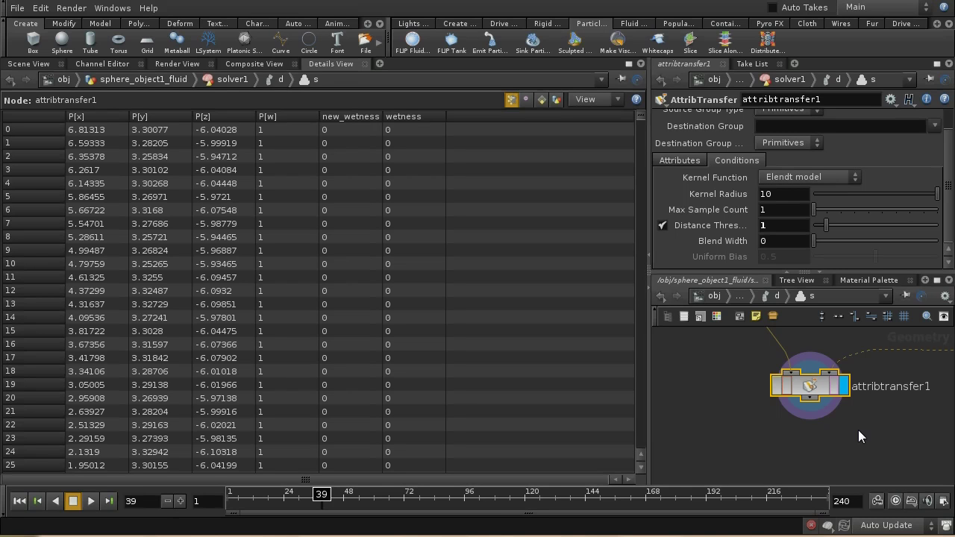
{"action": "middle_click_drag", "start_coordinate": [855, 432], "coordinate": [854, 415]}
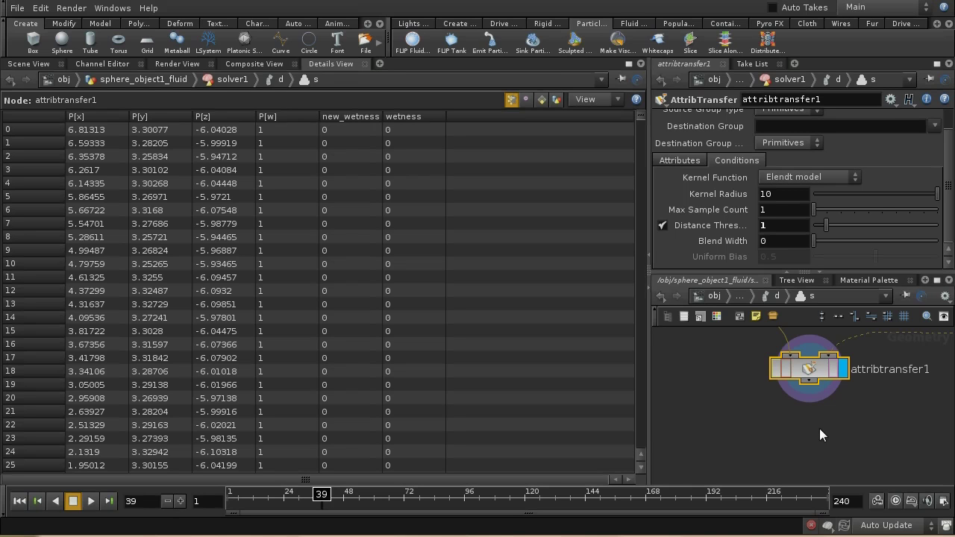
{"action": "key", "text": "Tab"}
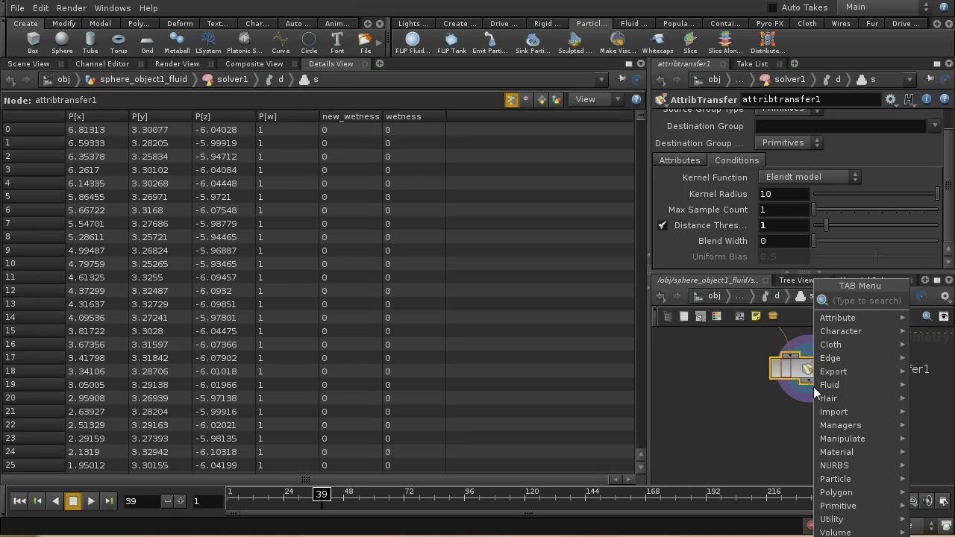
{"action": "type", "text": "vop"}
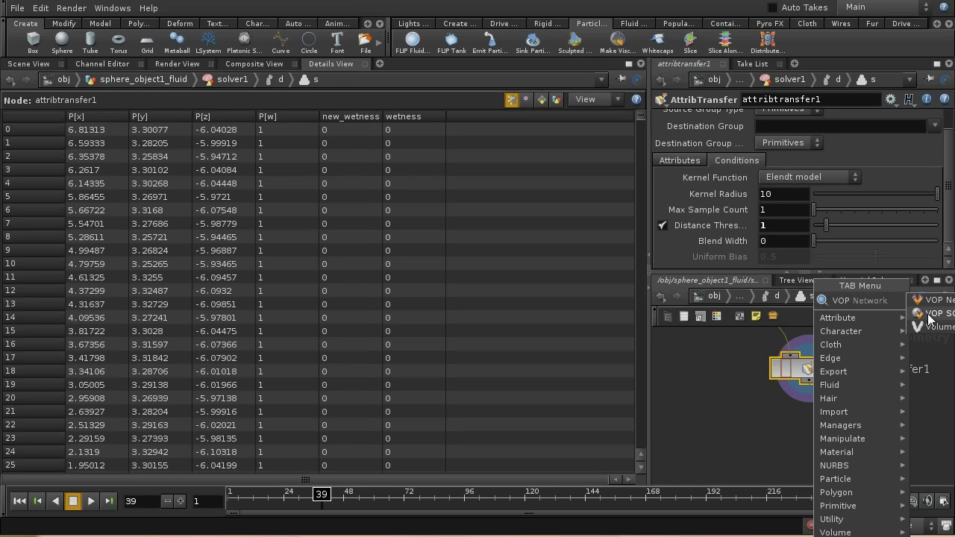
{"action": "left_click", "coordinate": [929, 313]}
{"action": "left_click", "coordinate": [808, 424]}
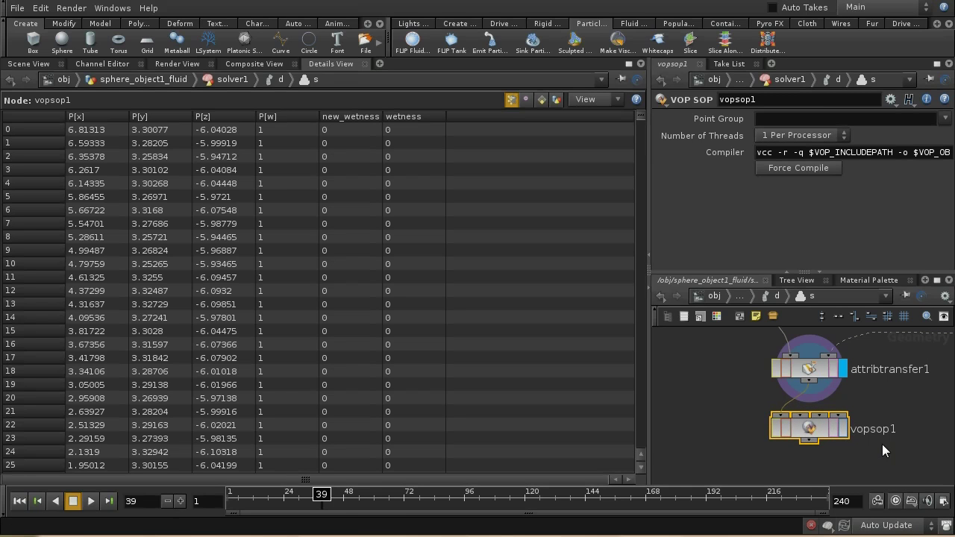
{"action": "left_click", "coordinate": [843, 436]}
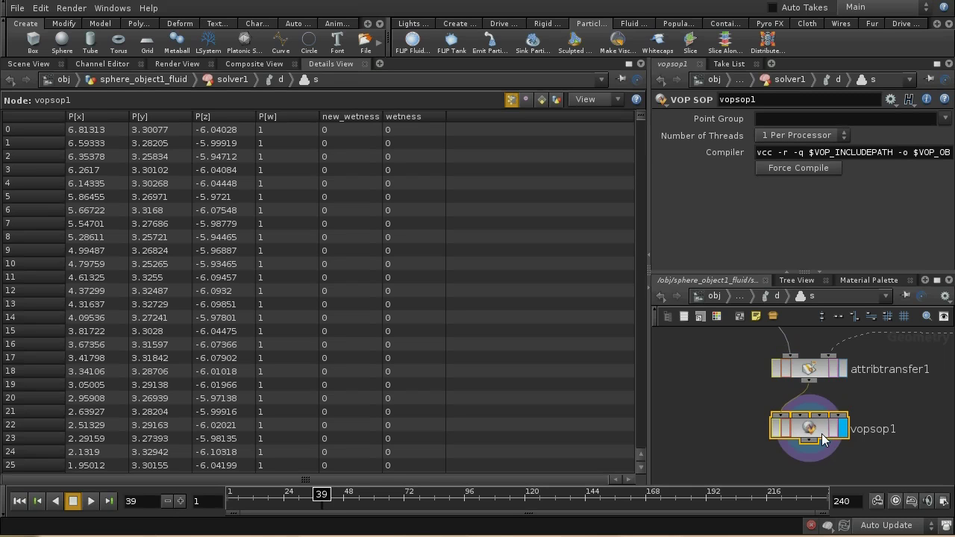
Step: Go inside vopsop1 and delete the default global1 and output1 nodes
{"action": "double_click", "coordinate": [821, 433]}
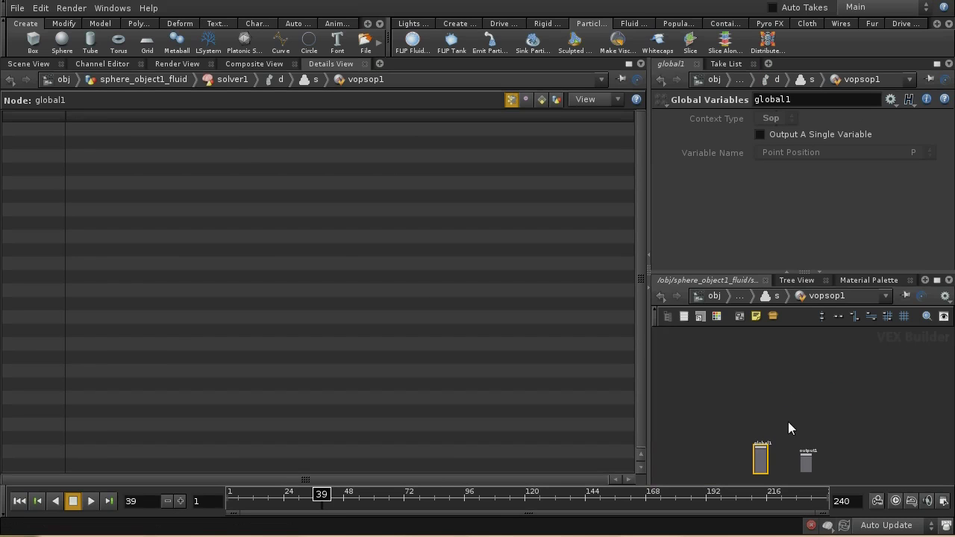
{"action": "left_click_drag", "start_coordinate": [801, 482], "coordinate": [856, 444], "text": "shift"}
{"action": "key", "text": "Delete"}
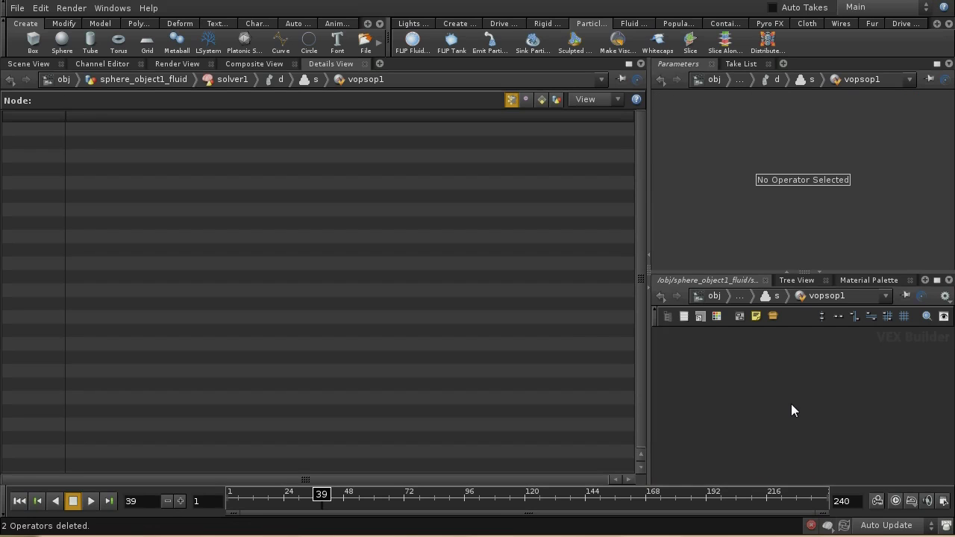
Step: Add a Parameter node inside vopsop1 and rename the node new_wetness
{"action": "key", "text": "Tab"}
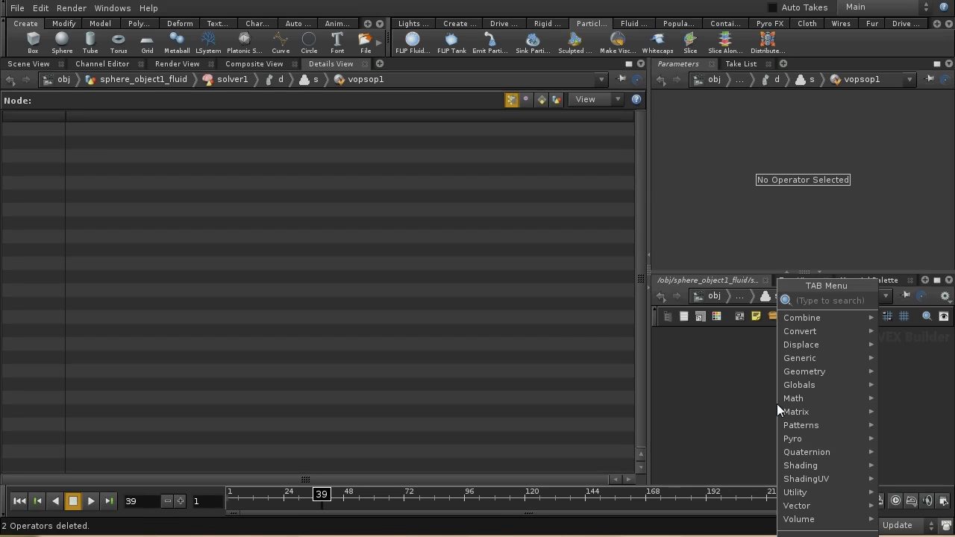
{"action": "type", "text": "pa"}
{"action": "left_click", "coordinate": [619, 299]}
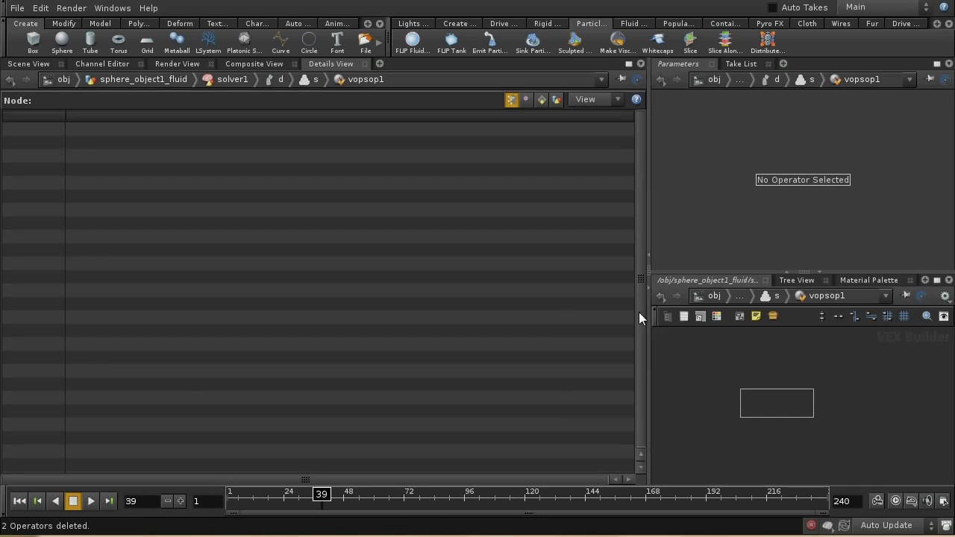
{"action": "left_click", "coordinate": [739, 383]}
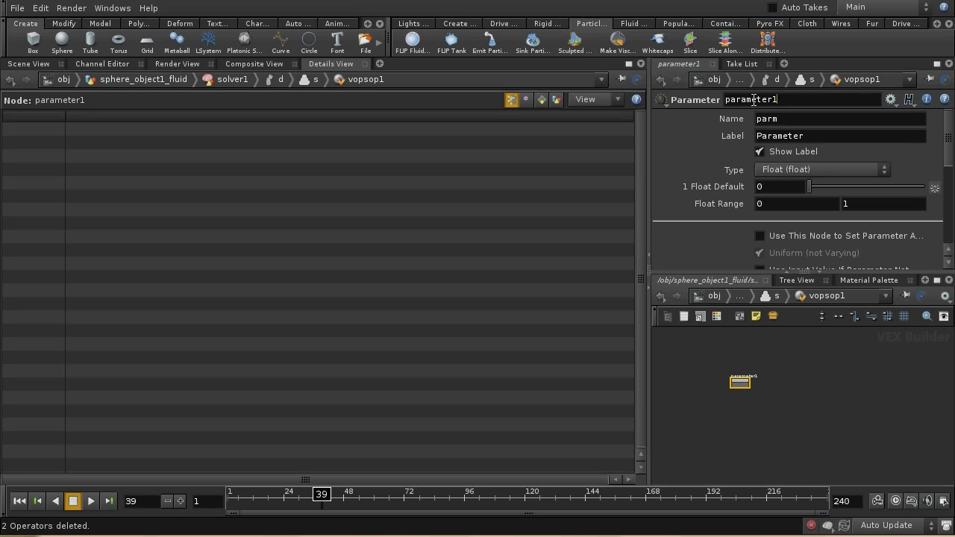
{"action": "double_click", "coordinate": [779, 99]}
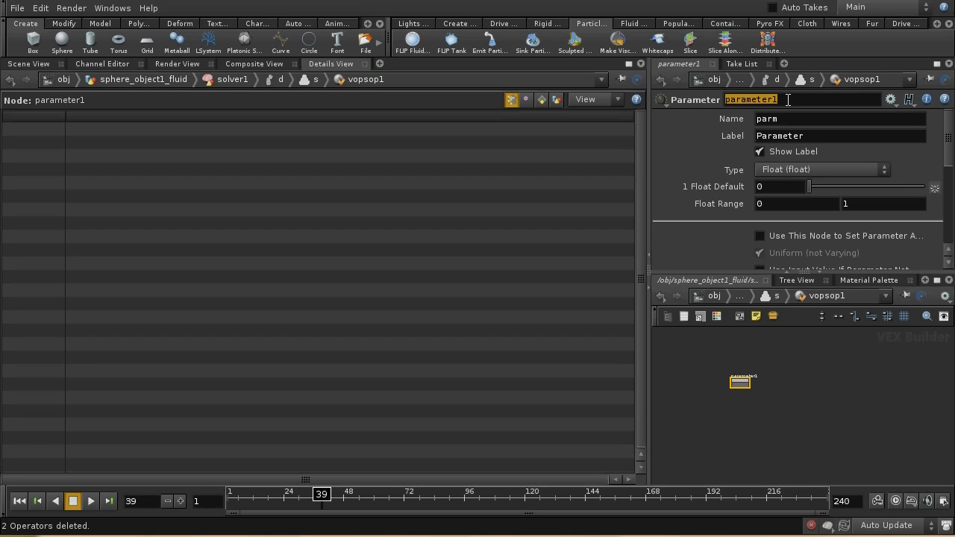
{"action": "type", "text": "new"}
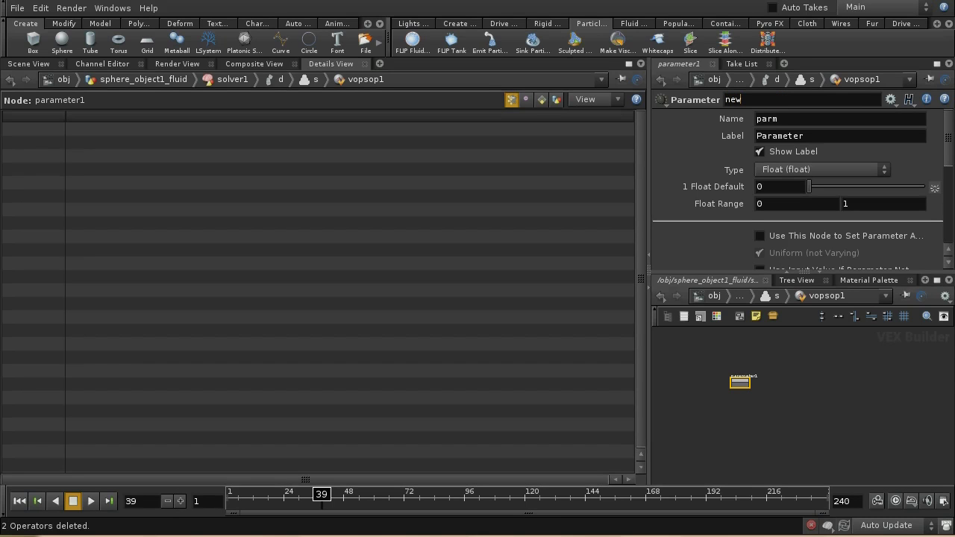
{"action": "type", "text": "_wetness"}
{"action": "key", "text": "Tab"}
Step: Set the Name value of the new Parameter node to mew_wetness
{"action": "type", "text": "mew"}
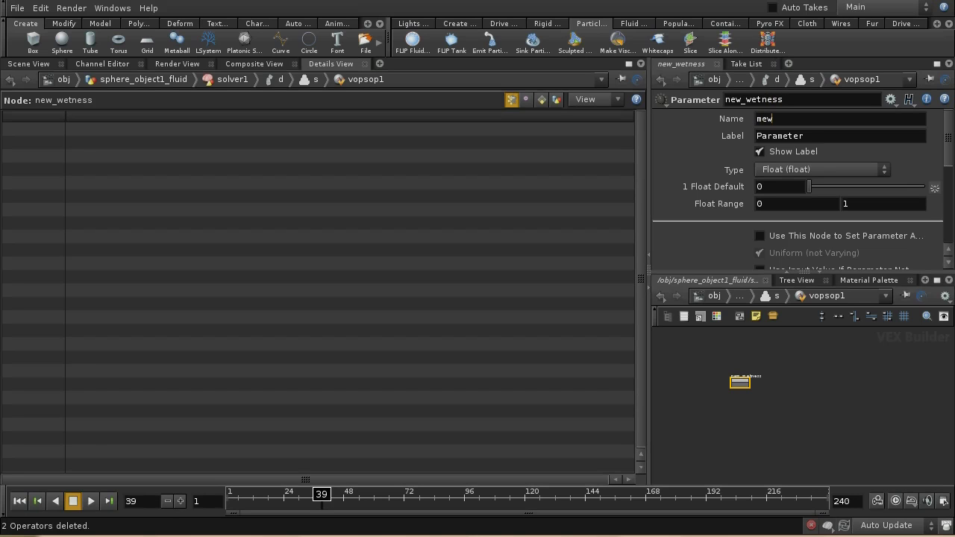
{"action": "type", "text": "_wetmn"}
{"action": "key", "text": "BackSpace"}
{"action": "type", "text": "mn"}
{"action": "key", "text": "BackSpace"}
{"action": "key", "text": "BackSpace"}
{"action": "type", "text": "ness"}
{"action": "key", "text": "Tab"}
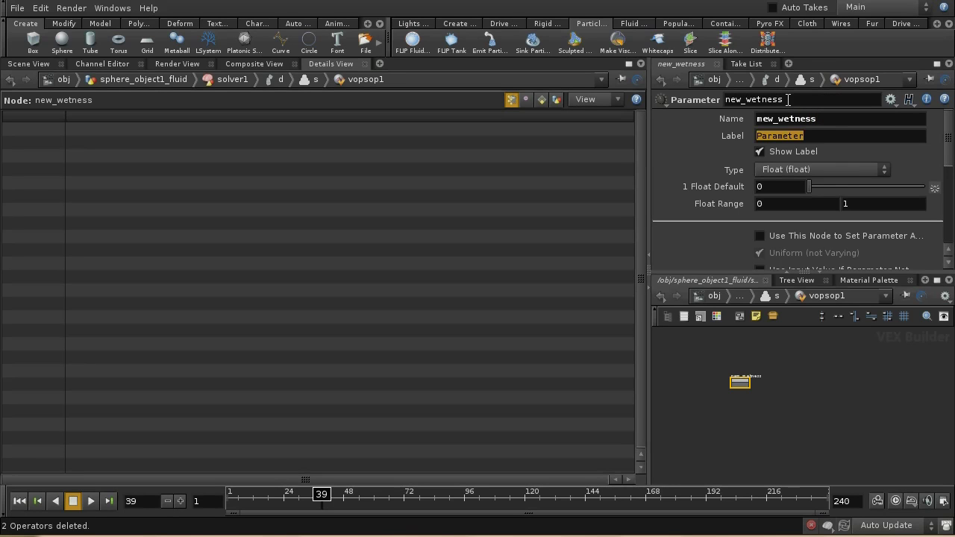
Step: Make the parameter of the new_wetness node invisible
{"action": "left_click_drag", "start_coordinate": [949, 157], "coordinate": [948, 196]}
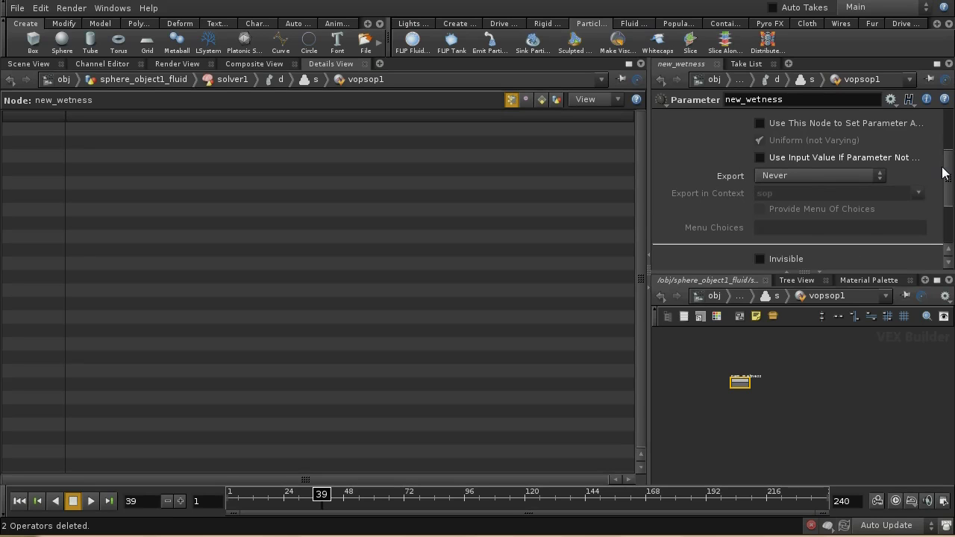
{"action": "left_click", "coordinate": [760, 260]}
{"action": "middle_click_drag", "start_coordinate": [799, 426], "coordinate": [799, 381]}
{"action": "scroll", "coordinate": [790, 395], "scroll_direction": "up", "scroll_amount": 3}
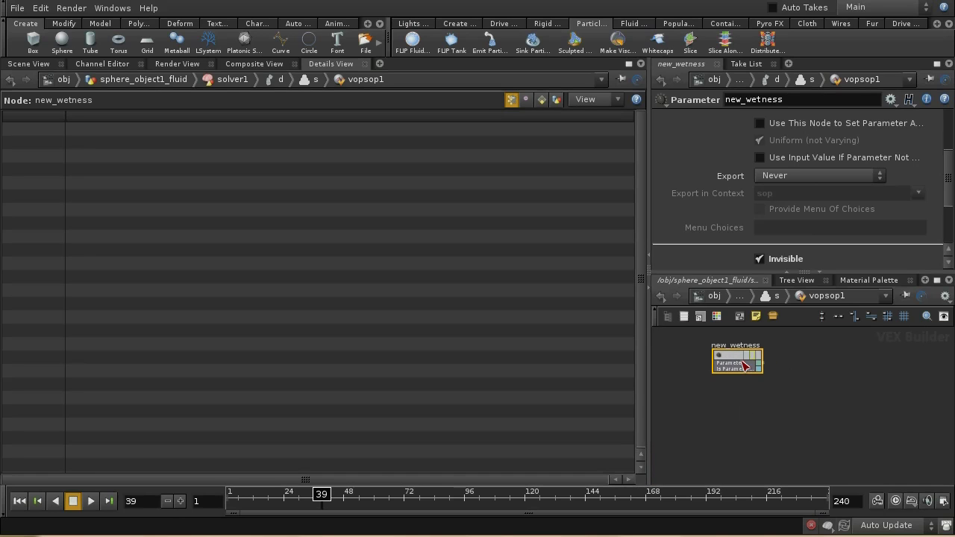
Step: Duplicate the new_wetness parameter node, place the copy below the original and rename the copy wetness
{"action": "key", "text": "ctrl+c"}
{"action": "key", "text": "ctrl+v"}
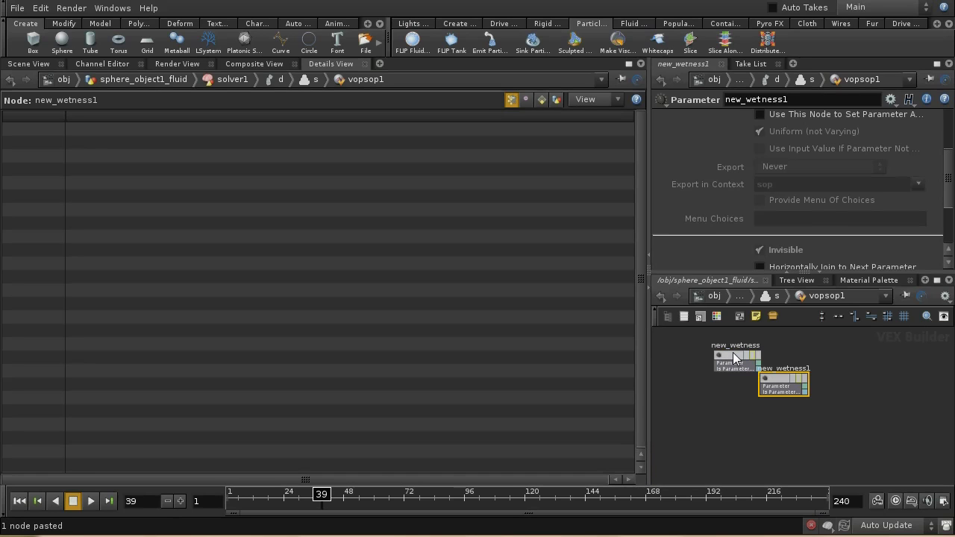
{"action": "left_click", "coordinate": [740, 415]}
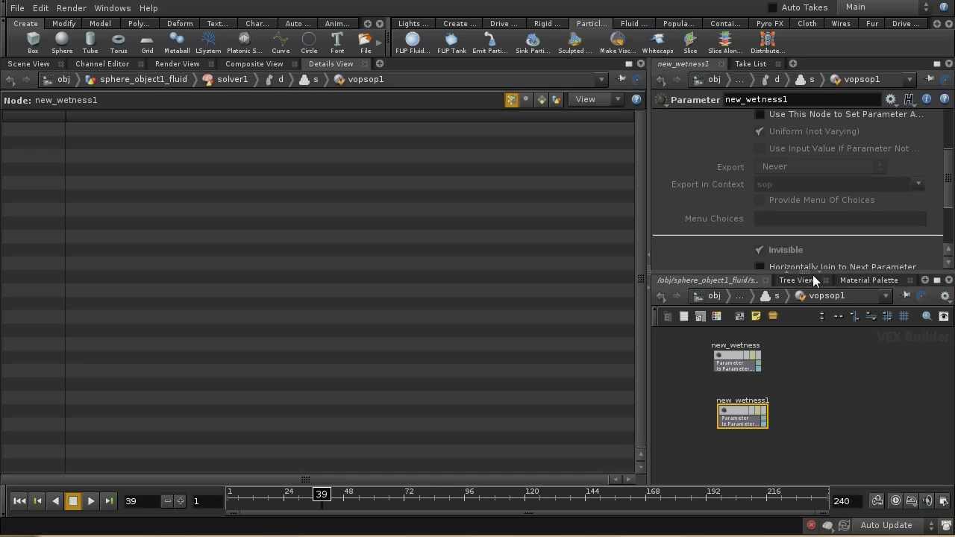
{"action": "double_click", "coordinate": [755, 99]}
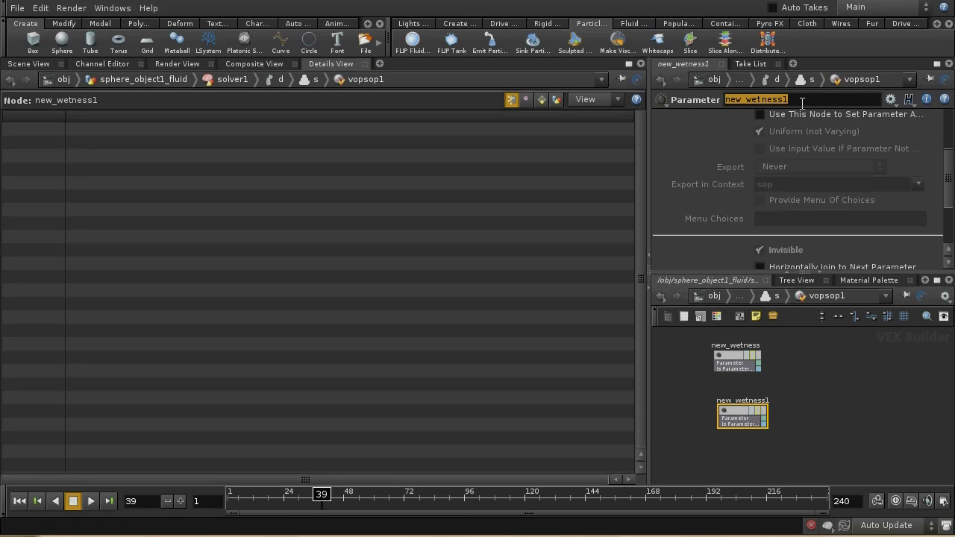
{"action": "type", "text": "wetne"}
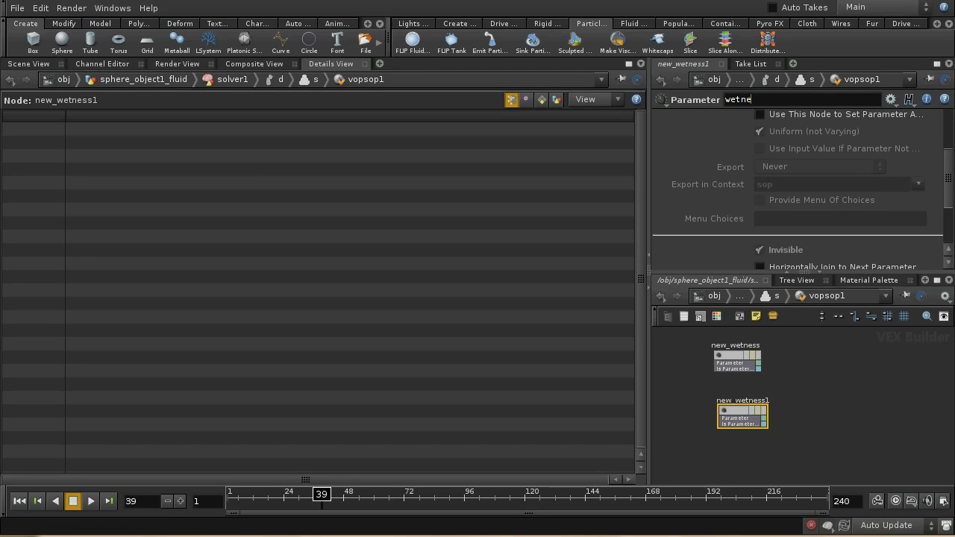
{"action": "type", "text": "ss"}
{"action": "key", "text": "Return"}
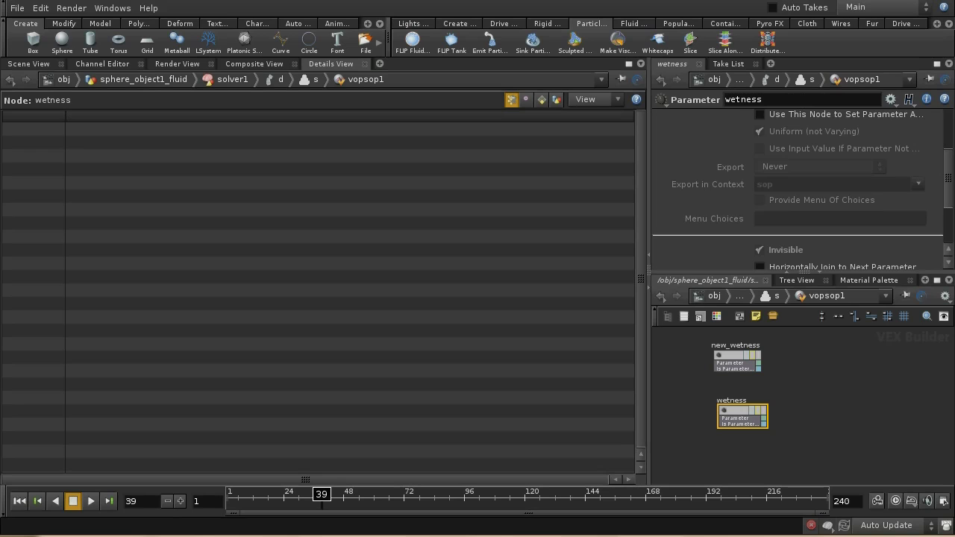
Step: Set the Name value of the wetness Parameter node to wetness
{"action": "scroll", "coordinate": [948, 163], "scroll_direction": "up", "scroll_amount": 3}
{"action": "left_click_drag", "start_coordinate": [852, 118], "coordinate": [700, 110]}
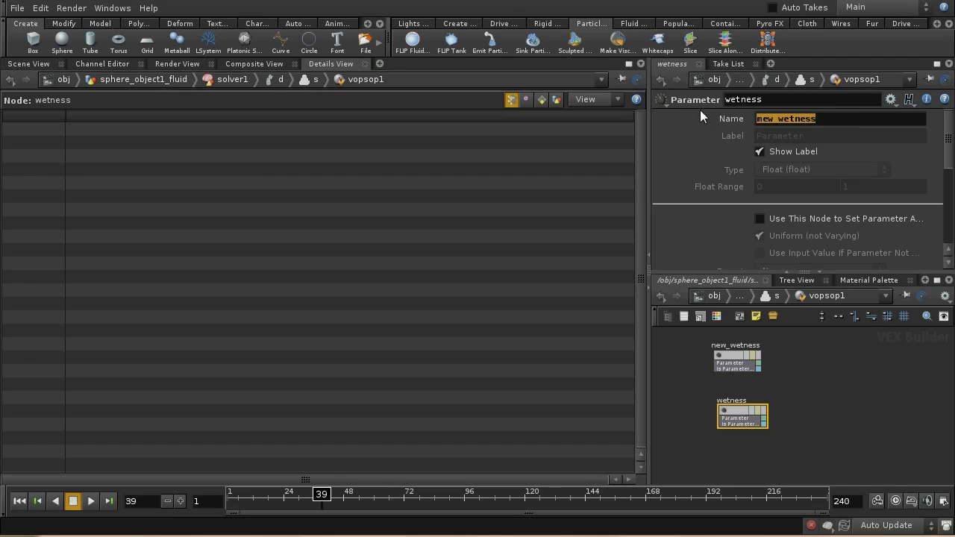
{"action": "type", "text": "wetness"}
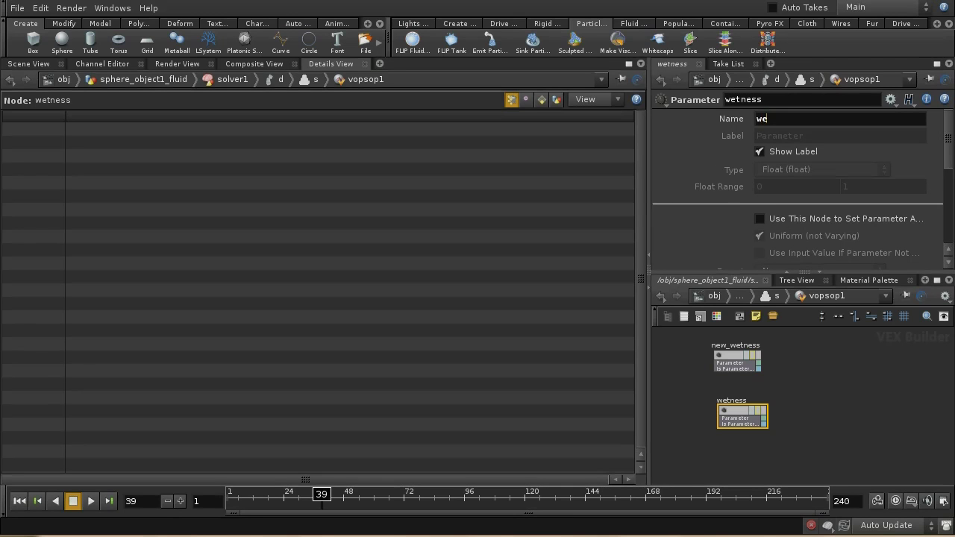
{"action": "key", "text": "Return"}
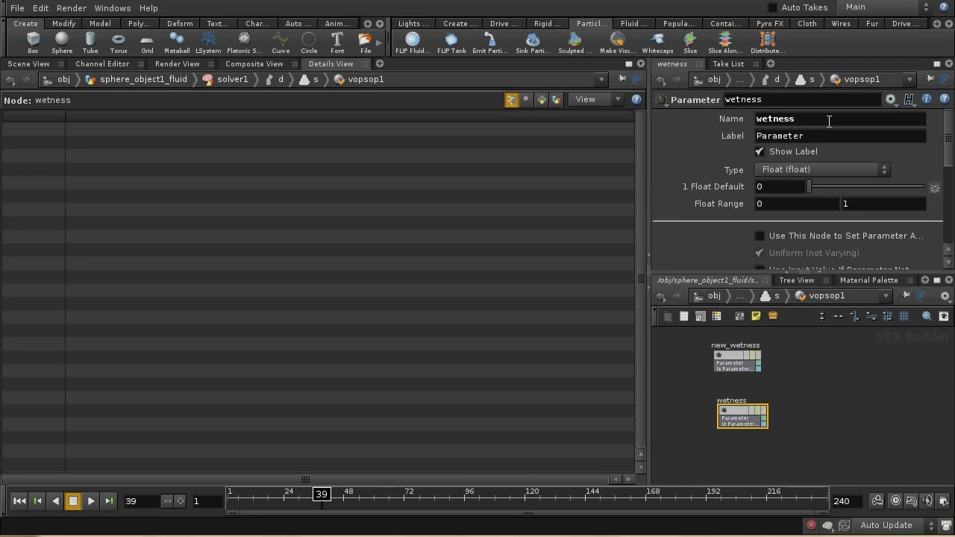
Step: Add a Maximum node and connect the Parameter outputs of new_wetness and wetness to its first and second inputs
{"action": "key", "text": "Tab"}
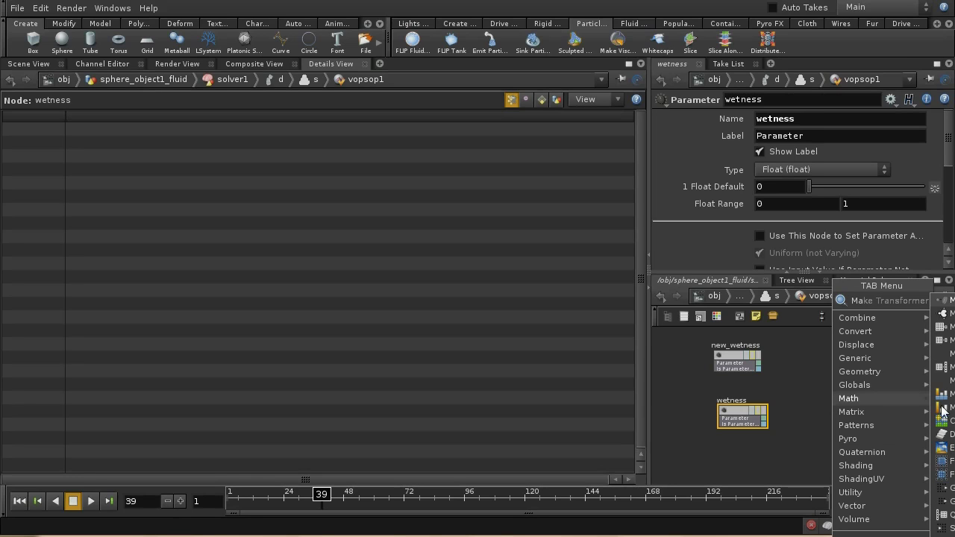
{"action": "left_click", "coordinate": [946, 339]}
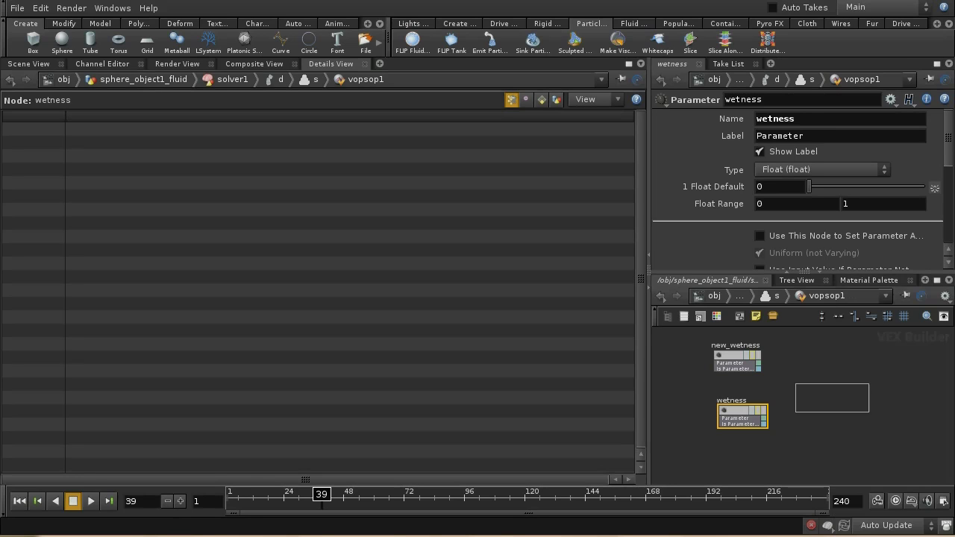
{"action": "left_click", "coordinate": [838, 386]}
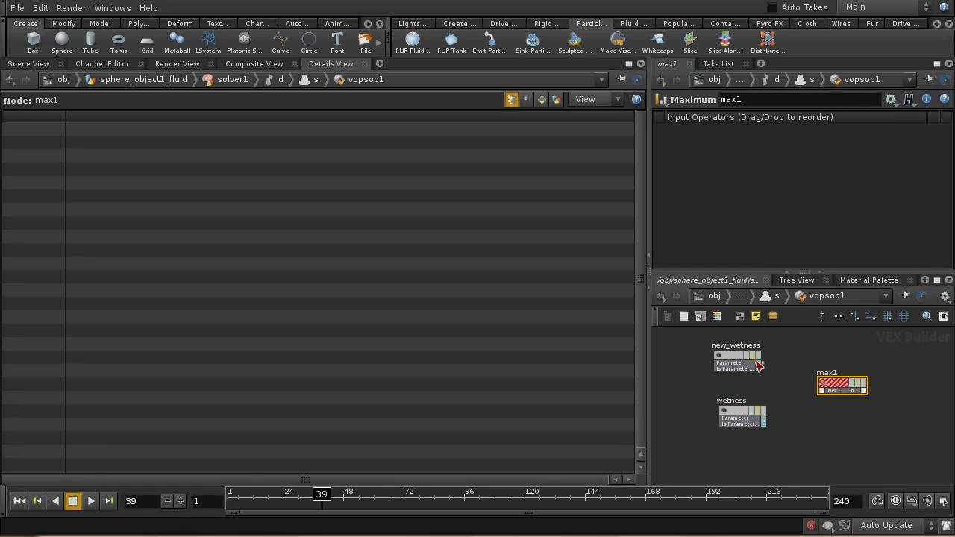
{"action": "left_click_drag", "start_coordinate": [758, 364], "coordinate": [821, 386]}
{"action": "left_click", "coordinate": [937, 280]}
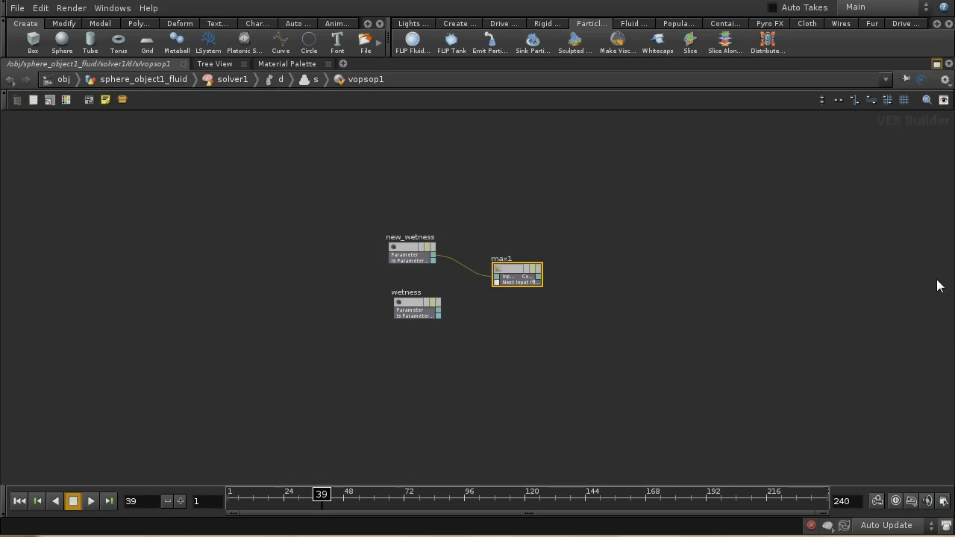
{"action": "key", "text": "h"}
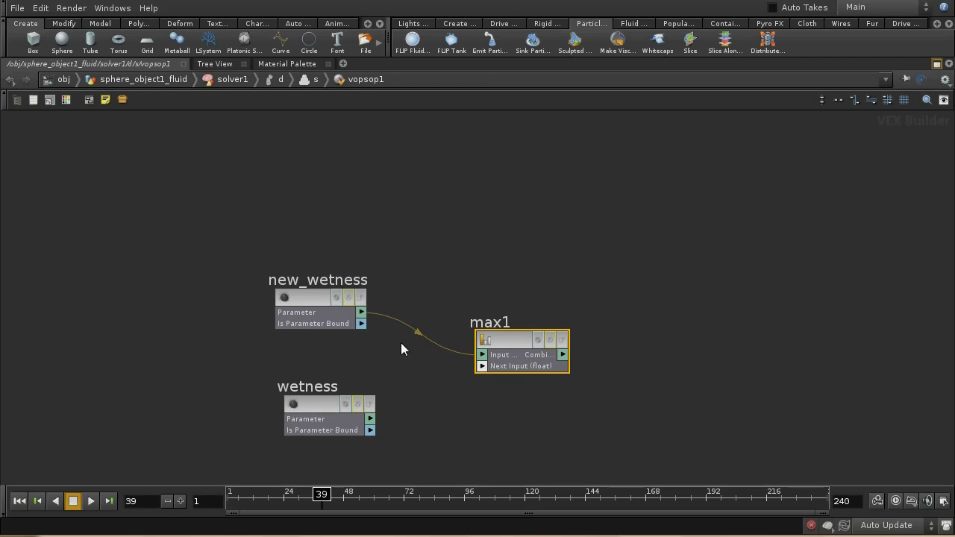
{"action": "left_click_drag", "start_coordinate": [370, 419], "coordinate": [482, 366]}
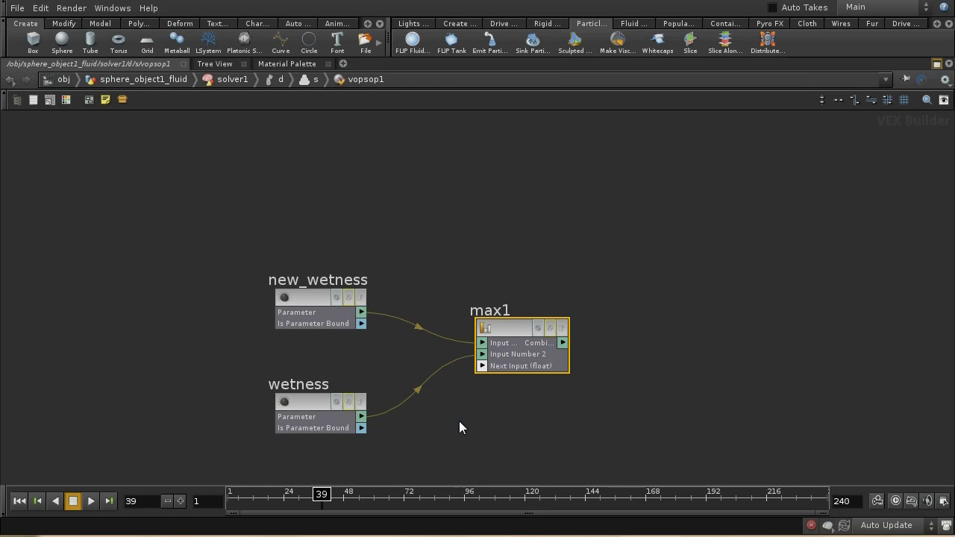
Step: Duplicate the wetness parameter node and place the copy on the output side of max1
{"action": "middle_click_drag", "start_coordinate": [459, 422], "coordinate": [368, 427]}
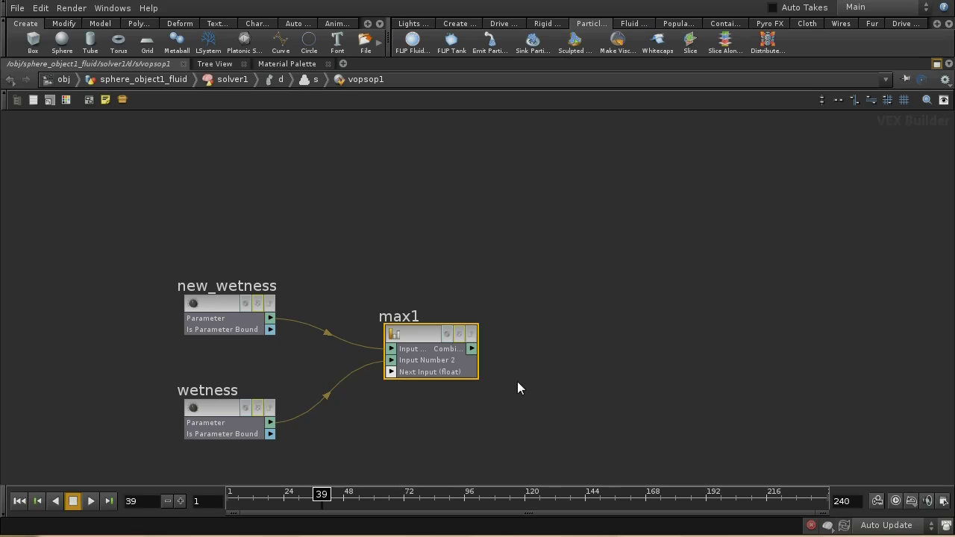
{"action": "left_click", "coordinate": [212, 419]}
{"action": "key", "text": "ctrl+c"}
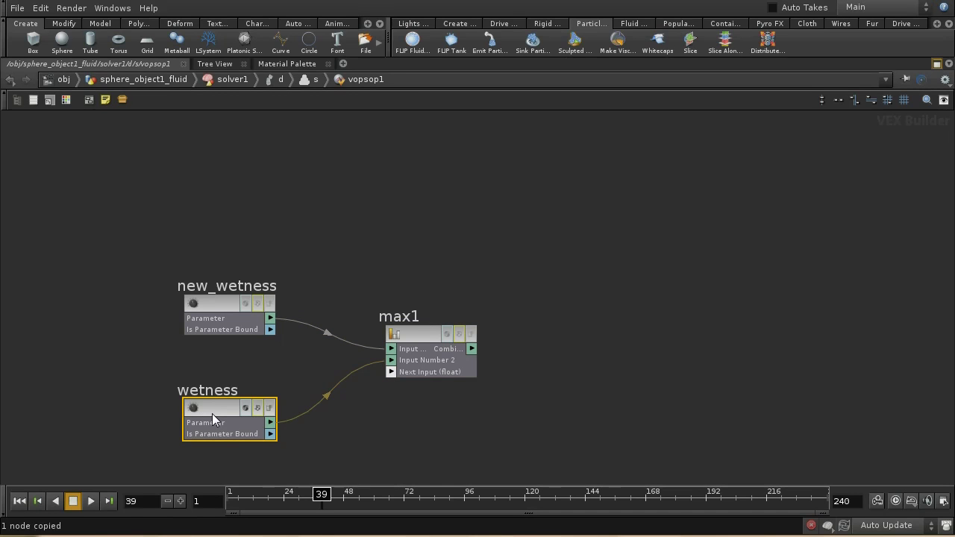
{"action": "key", "text": "ctrl+v"}
{"action": "left_click_drag", "start_coordinate": [296, 446], "coordinate": [573, 339]}
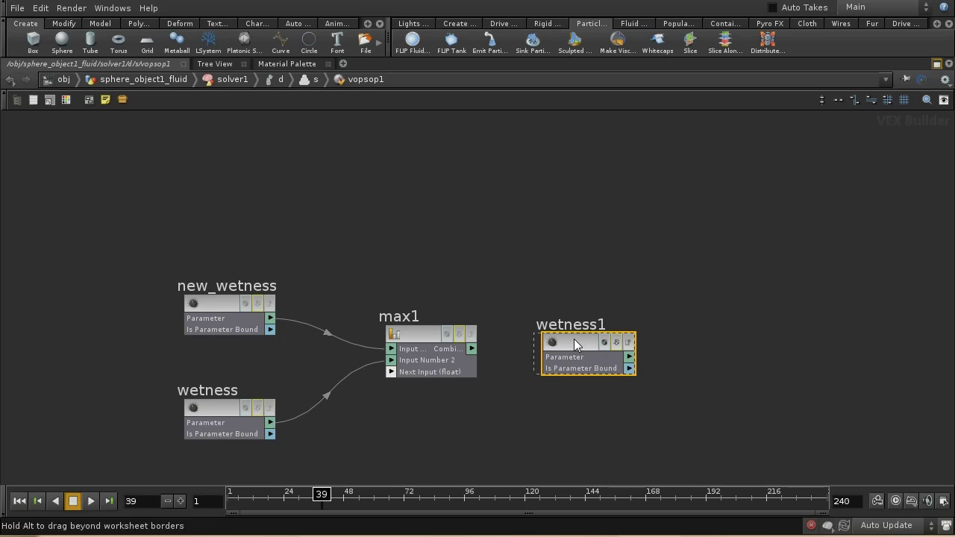
Step: Make the wetness1 node set the parameter attributes and set its Export option to Always
{"action": "key", "text": "p"}
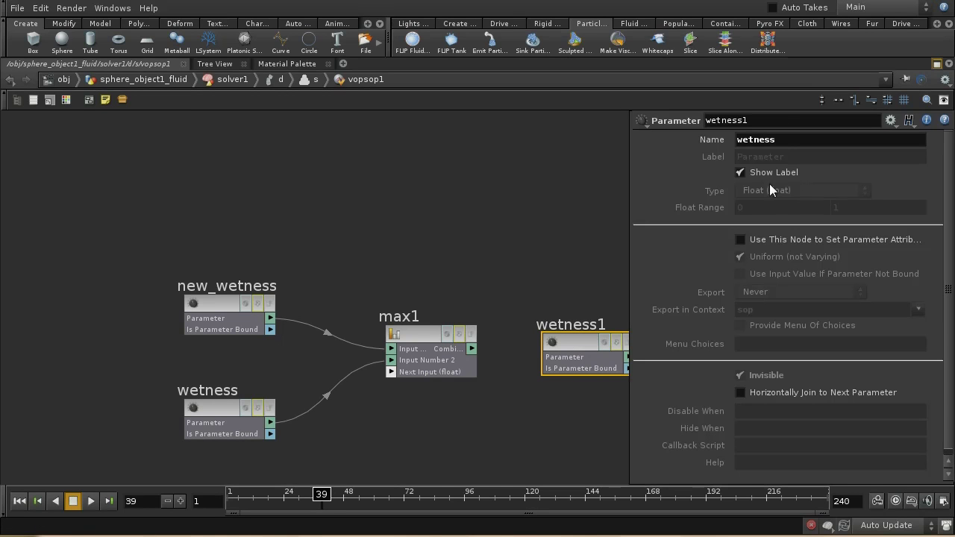
{"action": "left_click", "coordinate": [738, 240]}
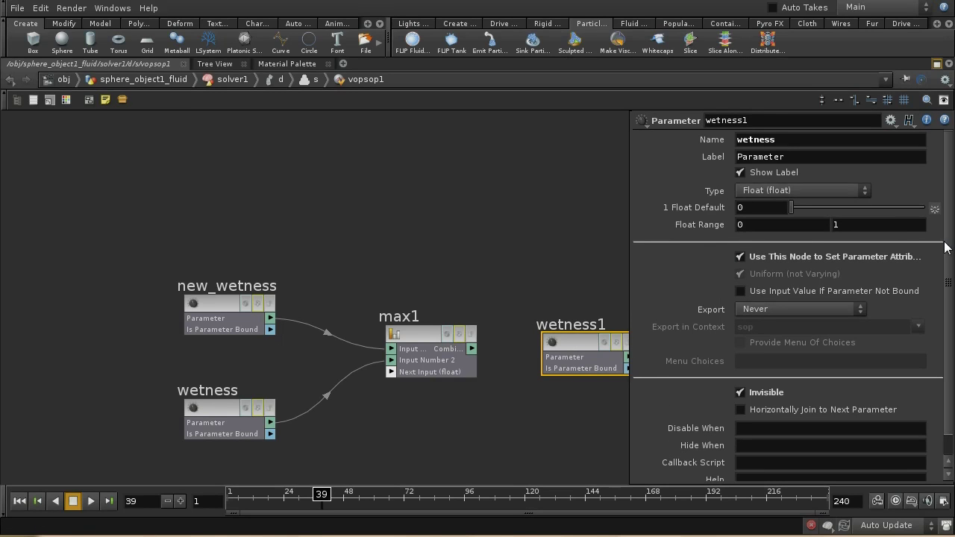
{"action": "scroll", "coordinate": [951, 287], "scroll_direction": "down", "scroll_amount": 1}
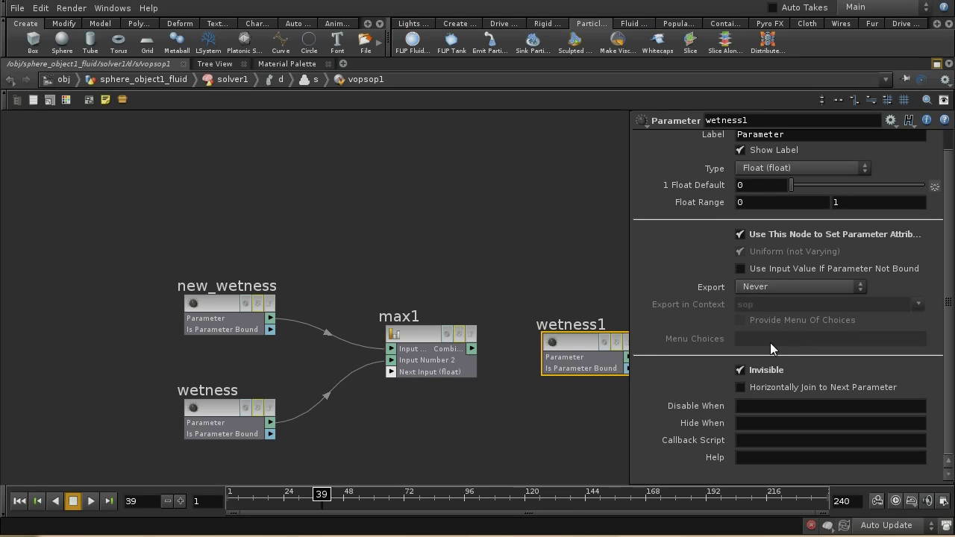
{"action": "left_click", "coordinate": [765, 288]}
{"action": "left_click", "coordinate": [766, 314]}
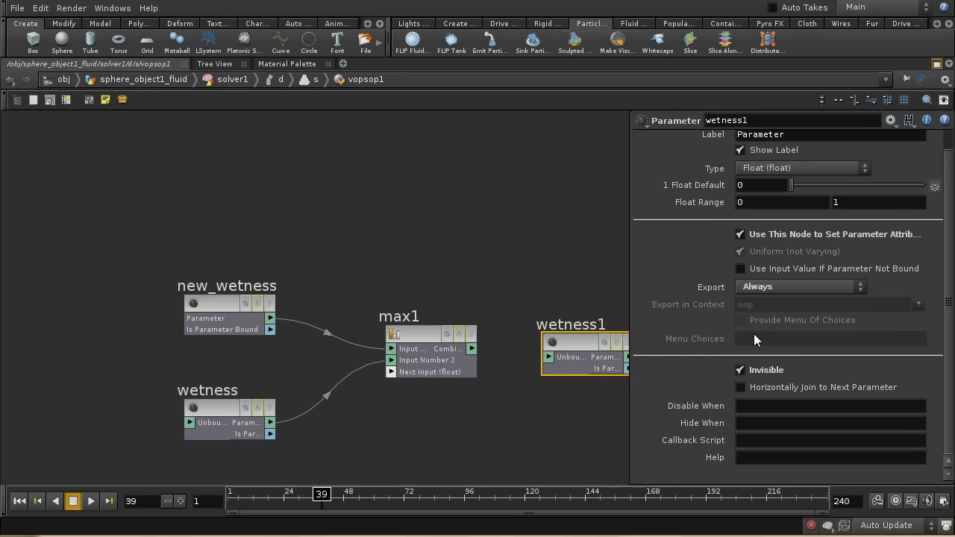
Step: Connect the max1 output to the wetness1 input and restore the normal pane layout
{"action": "middle_click_drag", "start_coordinate": [518, 408], "coordinate": [362, 431]}
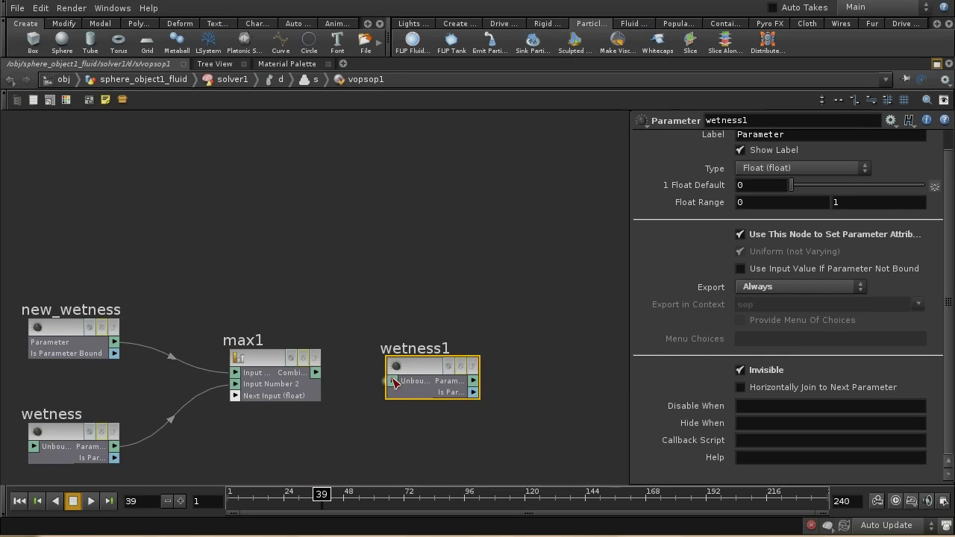
{"action": "left_click_drag", "start_coordinate": [451, 365], "coordinate": [536, 356]}
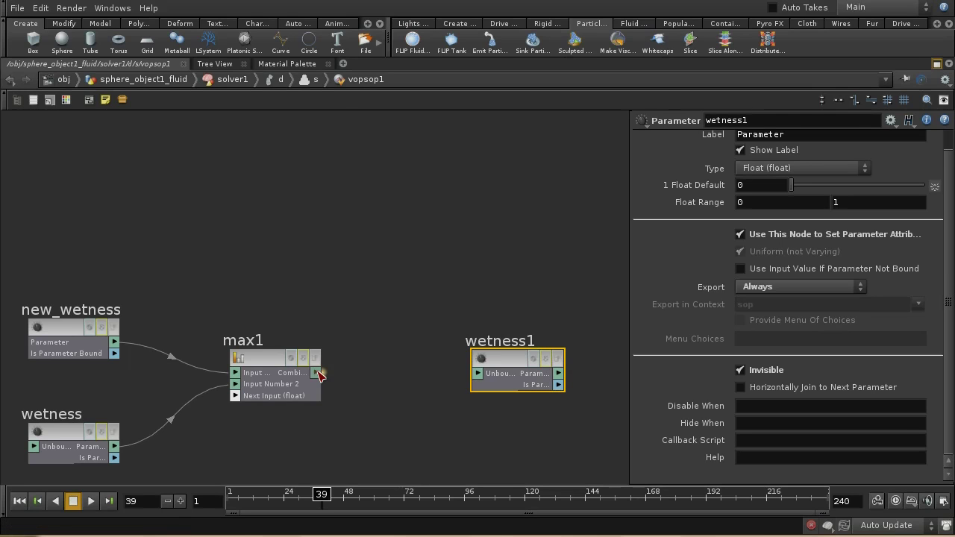
{"action": "left_click_drag", "start_coordinate": [319, 374], "coordinate": [490, 374]}
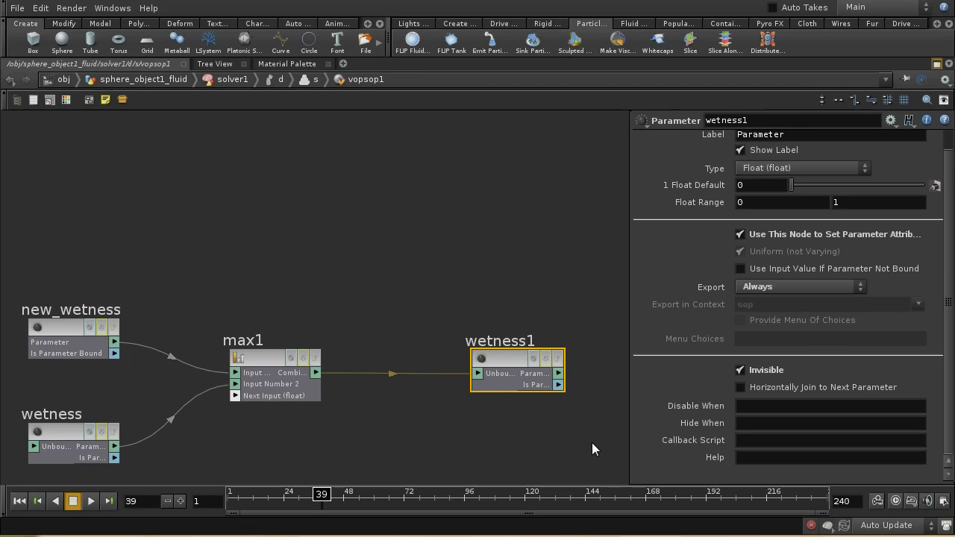
{"action": "key", "text": "p"}
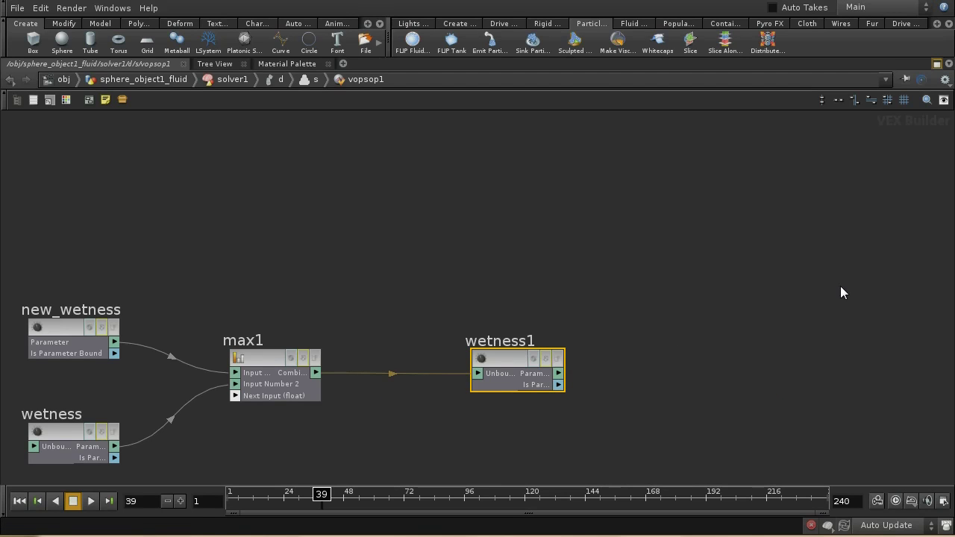
{"action": "left_click", "coordinate": [938, 66]}
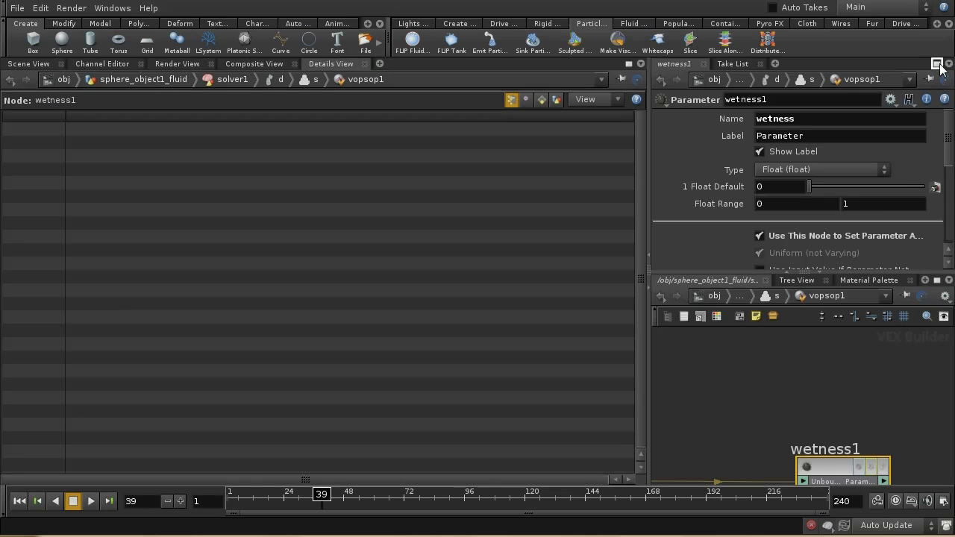
Step: Return to the solver's s network, replay the simulation from frame 1 to 41 and compare the points' new_wetness and wetness values
{"action": "left_click", "coordinate": [744, 295]}
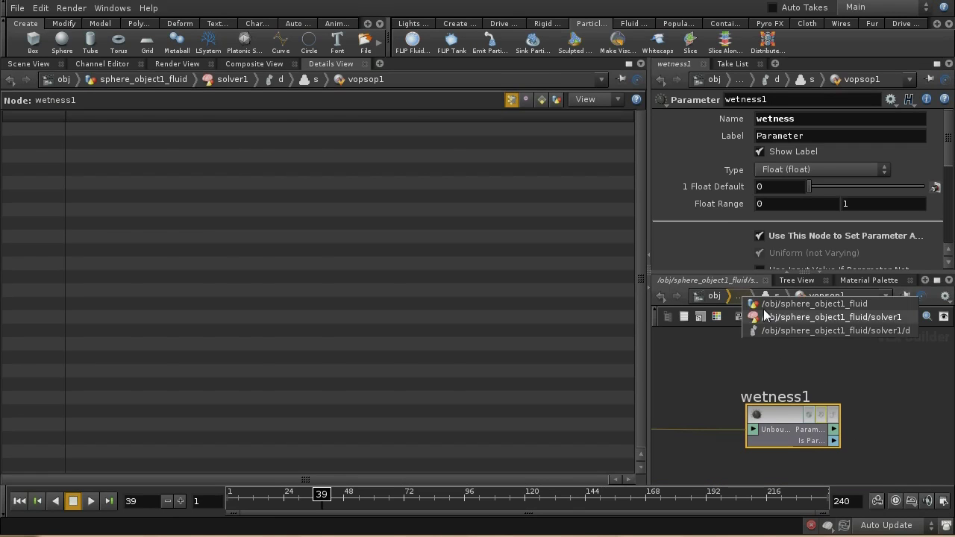
{"action": "left_click", "coordinate": [769, 313]}
{"action": "double_click", "coordinate": [836, 423]}
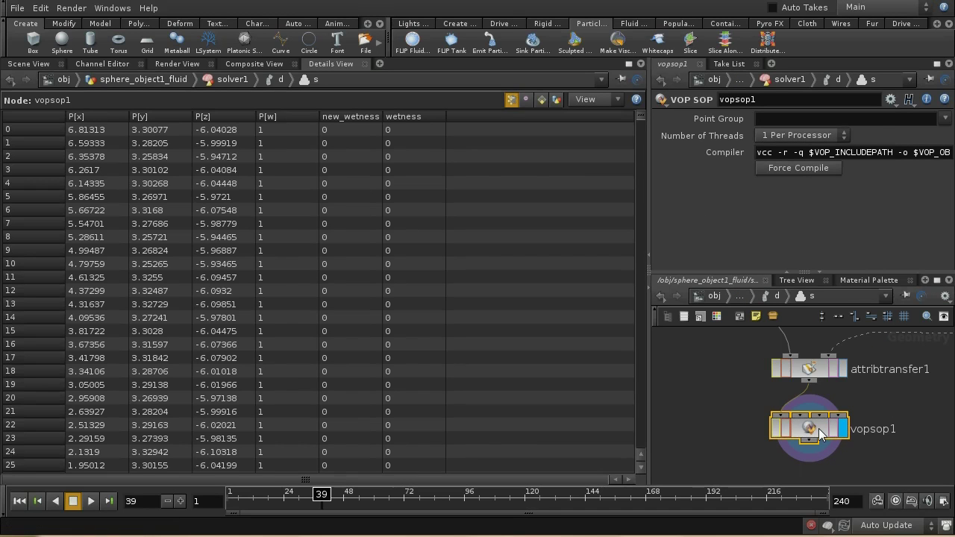
{"action": "left_click", "coordinate": [20, 501]}
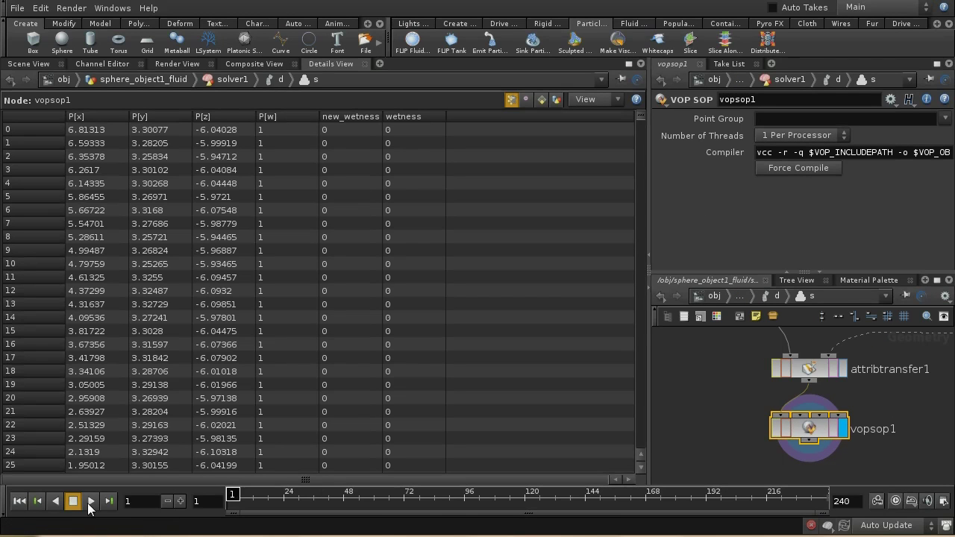
{"action": "left_click", "coordinate": [91, 501]}
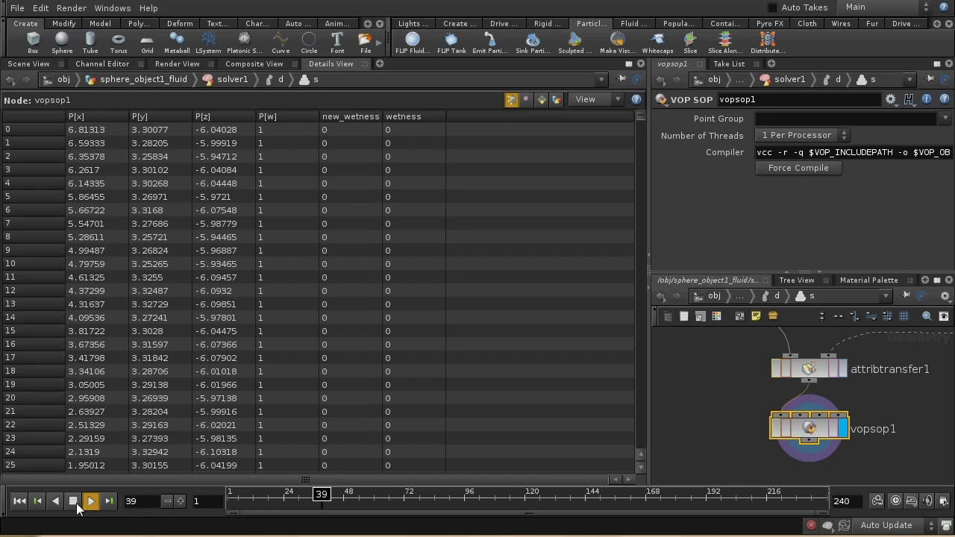
{"action": "left_click", "coordinate": [75, 502]}
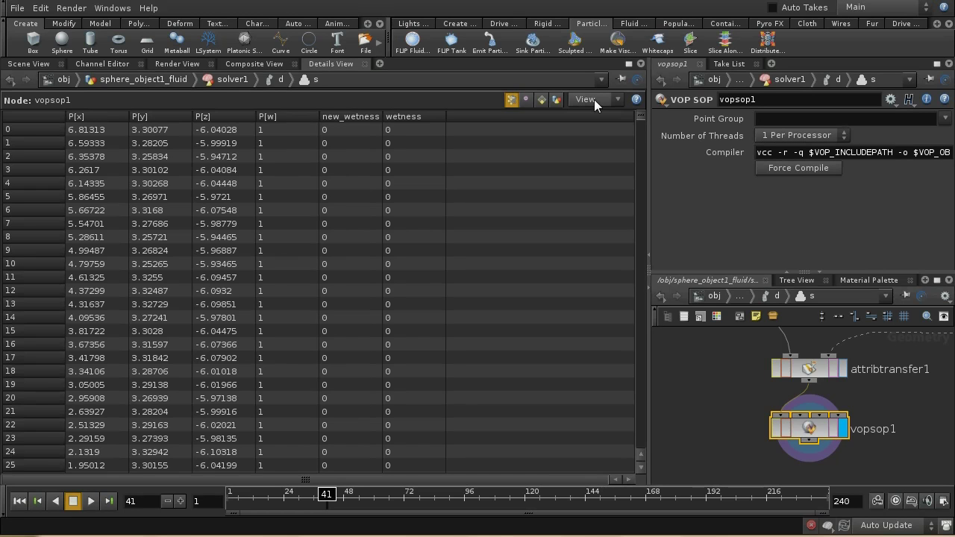
{"action": "left_click_drag", "start_coordinate": [641, 116], "coordinate": [651, 214]}
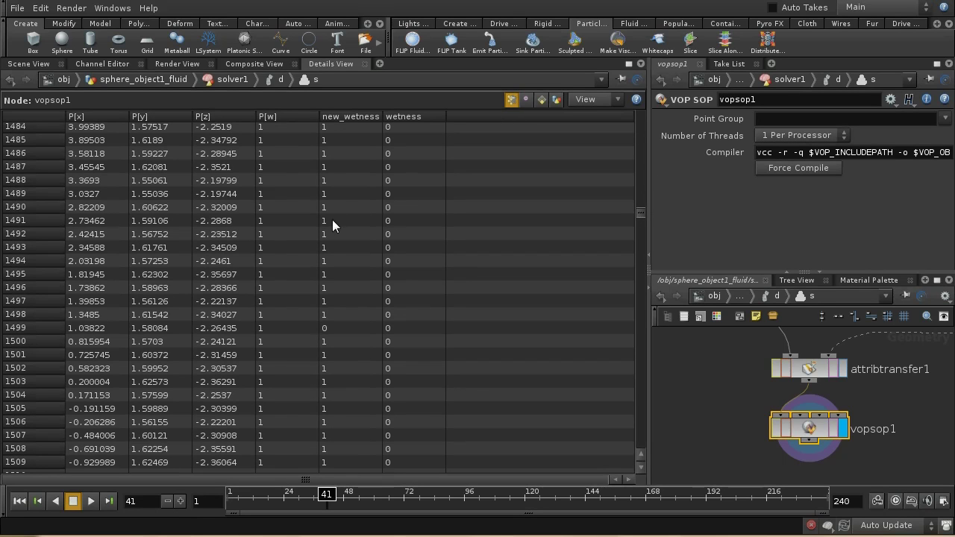
Step: Go back inside vopsop1 and examine the new_wetness, wetness and max1 nodes and their connections
{"action": "double_click", "coordinate": [812, 436]}
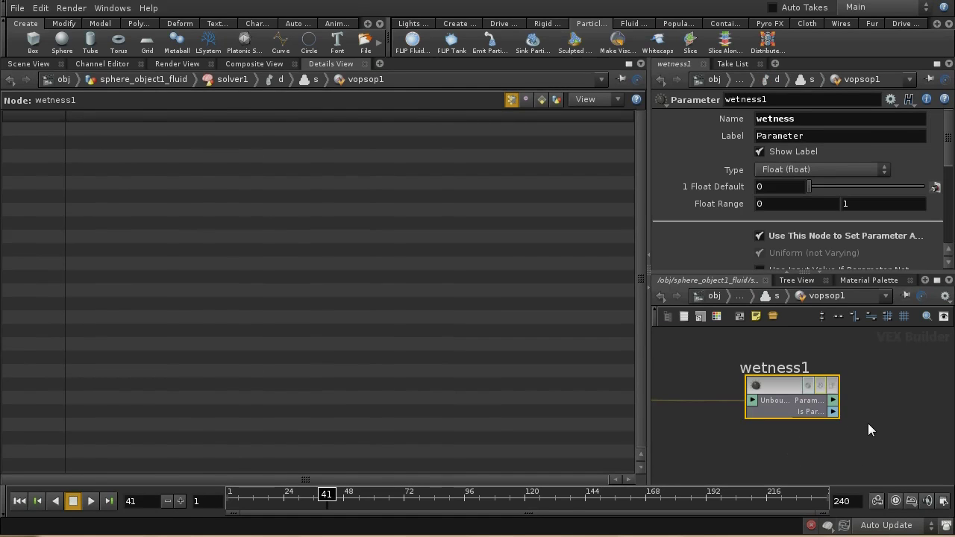
{"action": "key", "text": "u"}
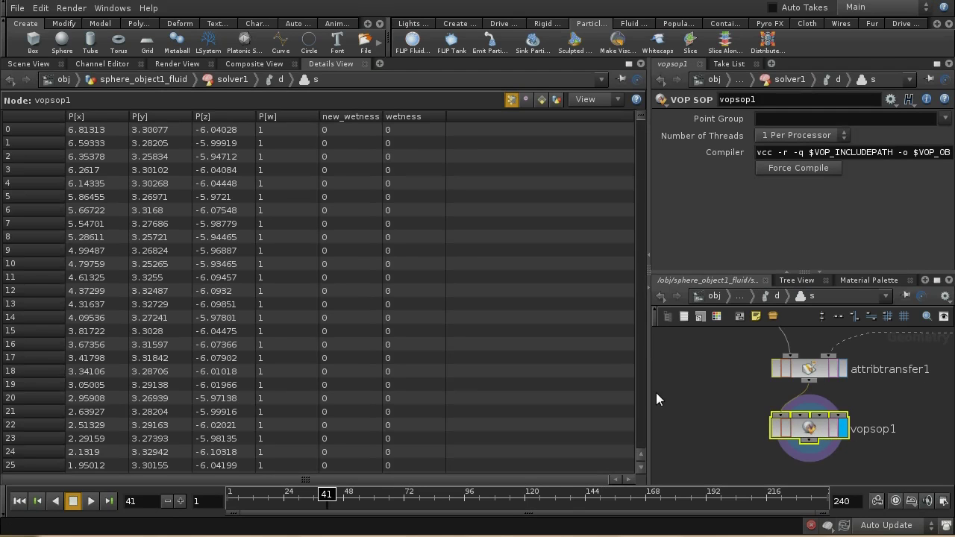
{"action": "double_click", "coordinate": [806, 427]}
{"action": "middle_click_drag", "start_coordinate": [878, 462], "coordinate": [883, 483]}
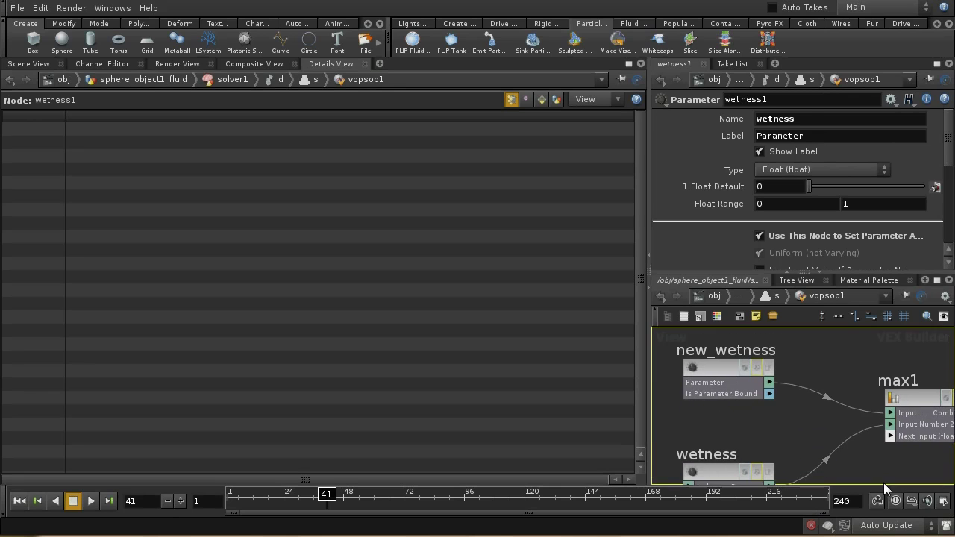
Step: Inside vopsop1, correct the Name parameter of the new_wetness node to new_wetness
{"action": "left_click", "coordinate": [725, 368]}
{"action": "middle_click_drag", "start_coordinate": [816, 450], "coordinate": [799, 426]}
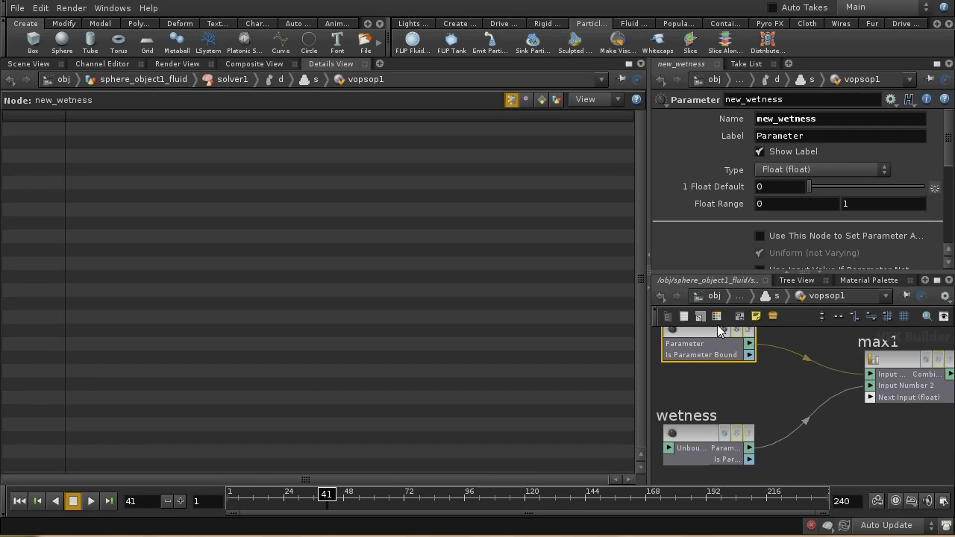
{"action": "left_click", "coordinate": [740, 297]}
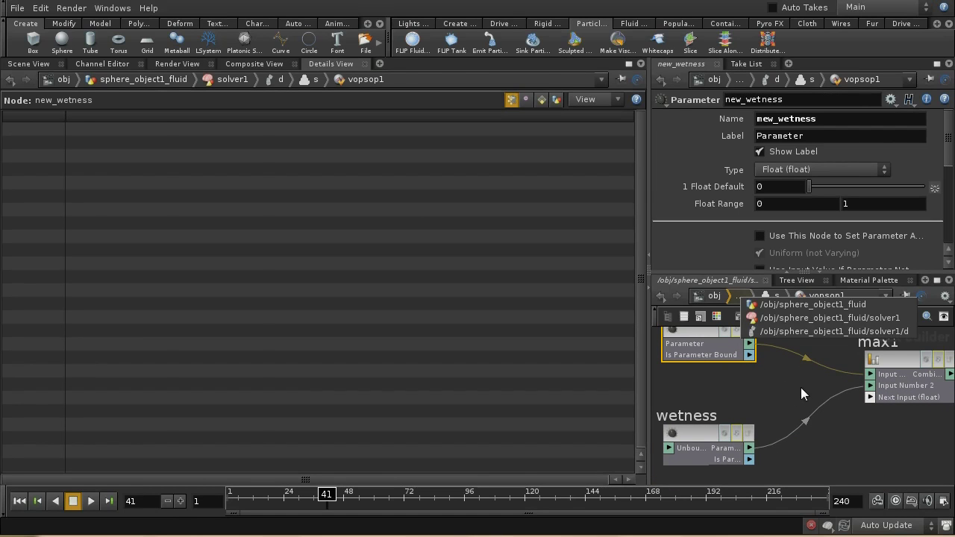
{"action": "left_click", "coordinate": [775, 296]}
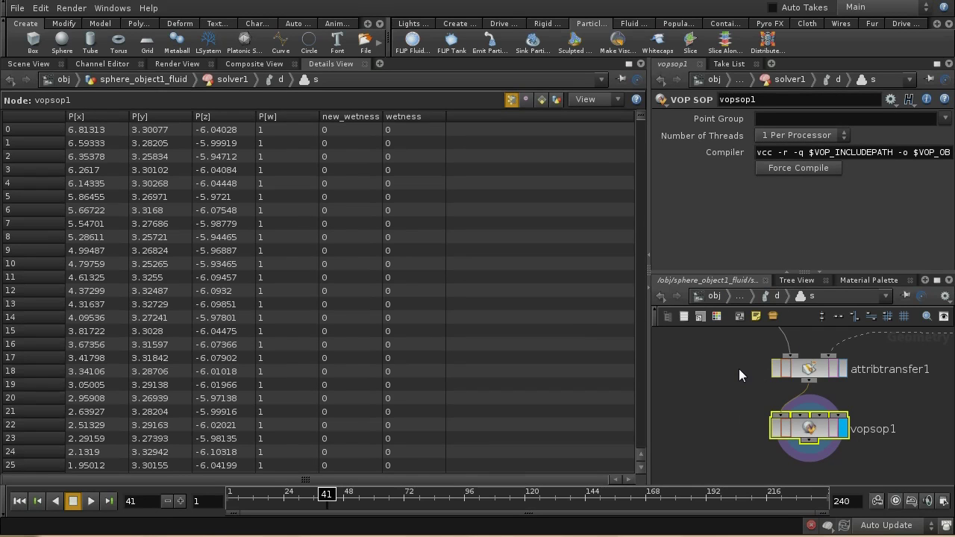
{"action": "double_click", "coordinate": [816, 431]}
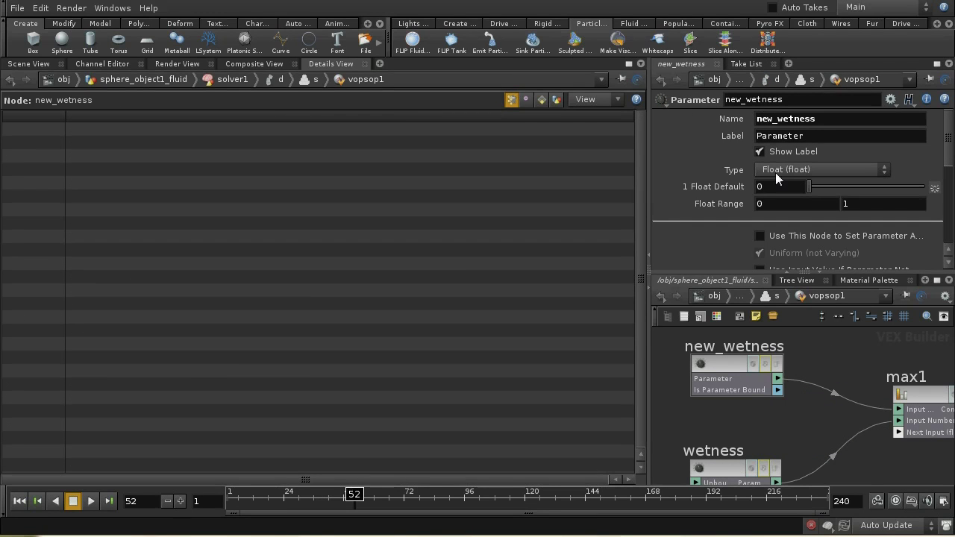
Step: Return to the sphere_object1_fluid network, play the simulation from frame 1 to 55 and check solver1's new_wetness and wetness values
{"action": "left_click", "coordinate": [738, 297]}
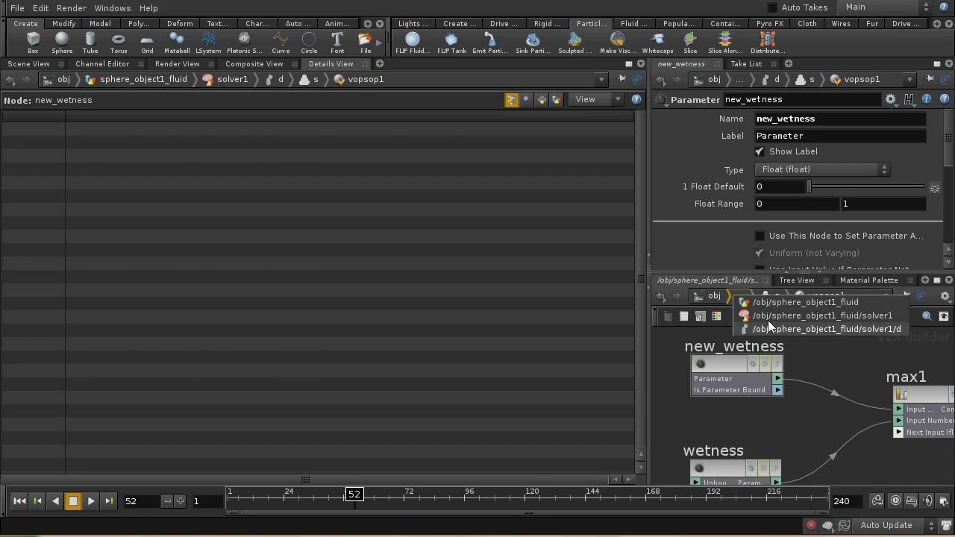
{"action": "left_click", "coordinate": [761, 302]}
{"action": "middle_click_drag", "start_coordinate": [832, 427], "coordinate": [853, 432]}
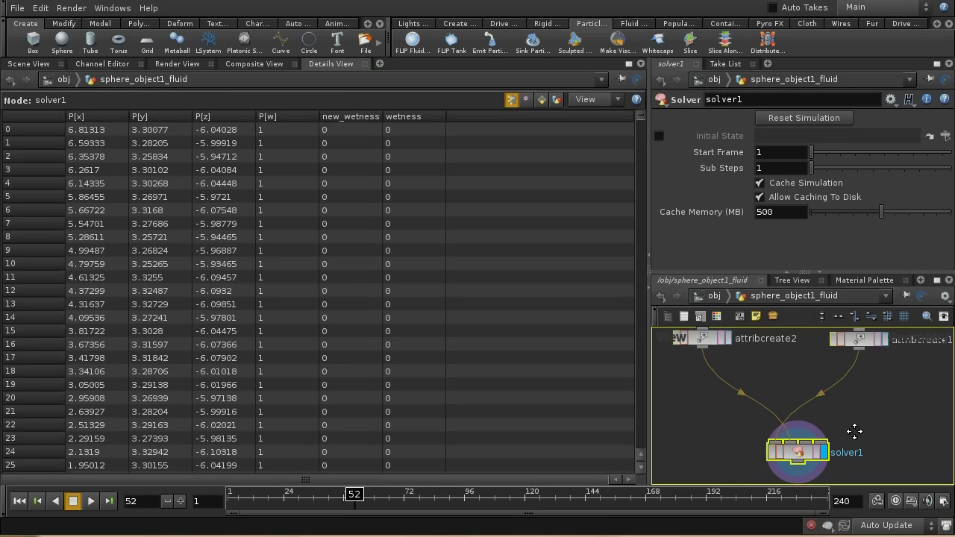
{"action": "left_click", "coordinate": [19, 501]}
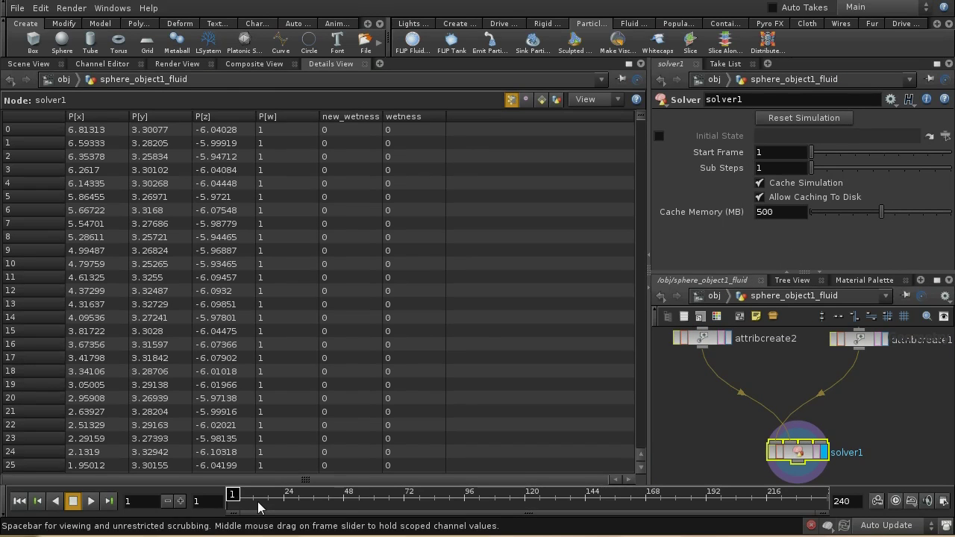
{"action": "left_click", "coordinate": [92, 504]}
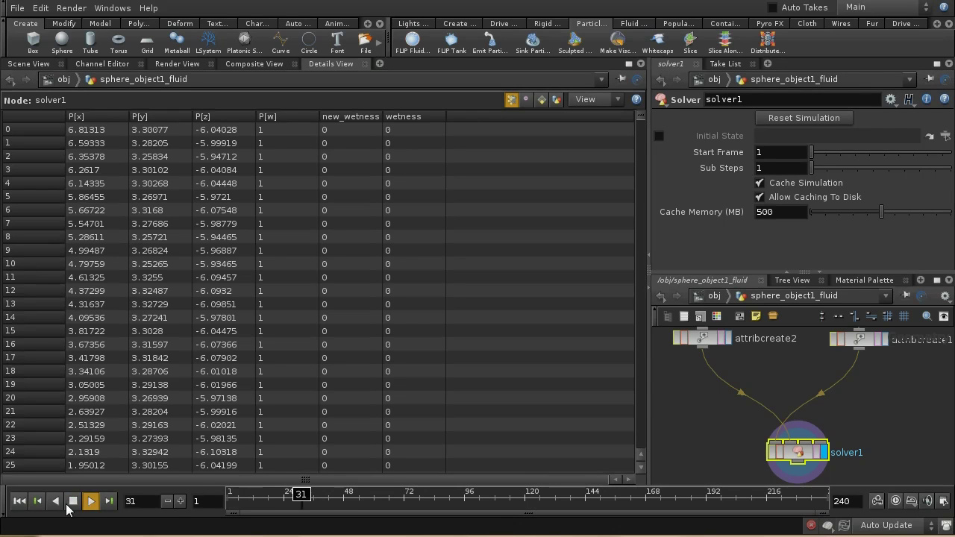
{"action": "left_click", "coordinate": [68, 506]}
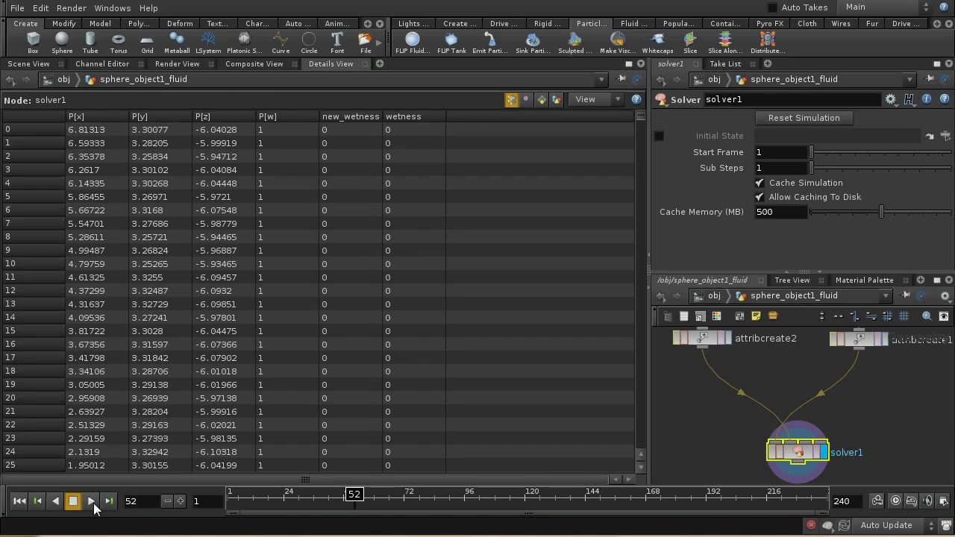
{"action": "left_click", "coordinate": [90, 501]}
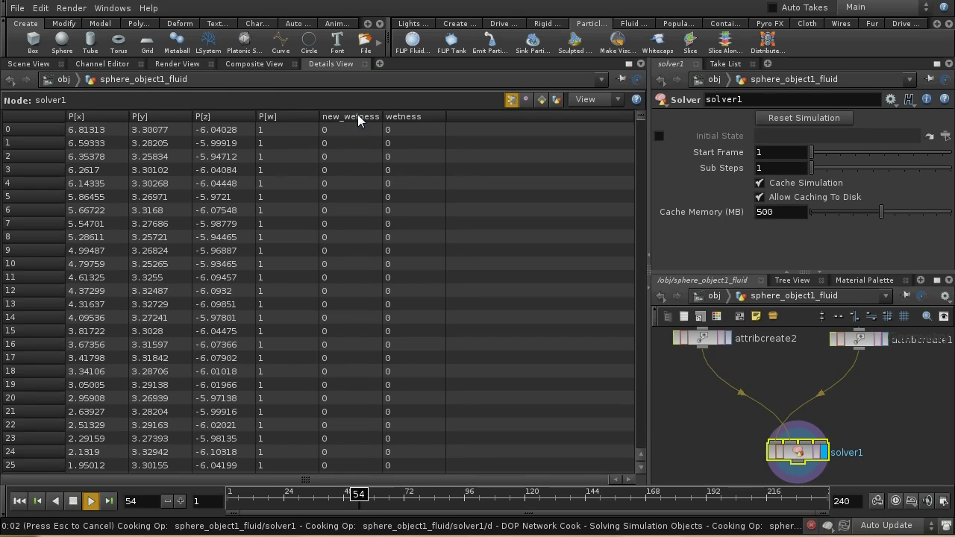
{"action": "key", "text": "Escape"}
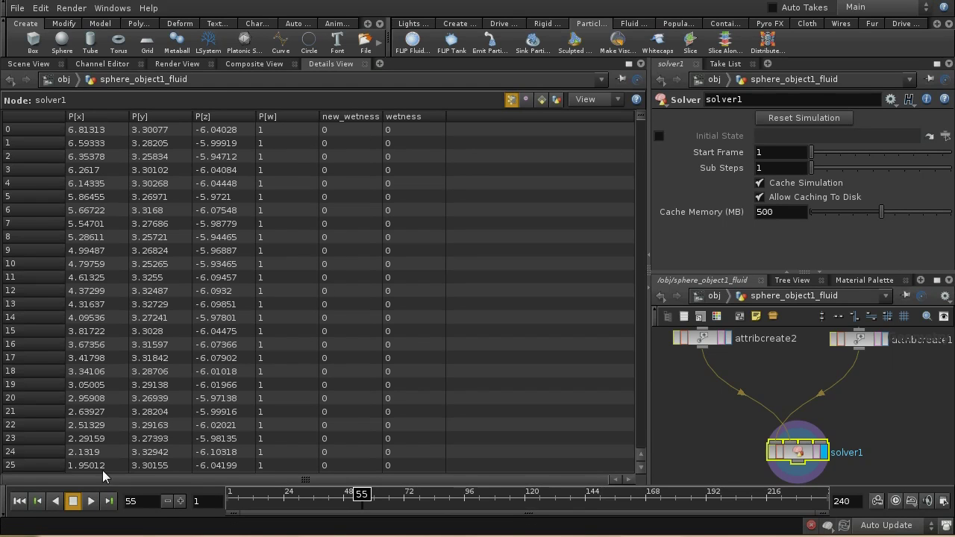
{"action": "mouse_move", "coordinate": [638, 116]}
{"action": "left_mouse_down"}
{"action": "mouse_move", "coordinate": [631, 461]}
{"action": "mouse_move", "coordinate": [640, 112]}
{"action": "left_mouse_up"}
{"action": "scroll", "coordinate": [350, 119], "scroll_direction": "down", "scroll_amount": 10}
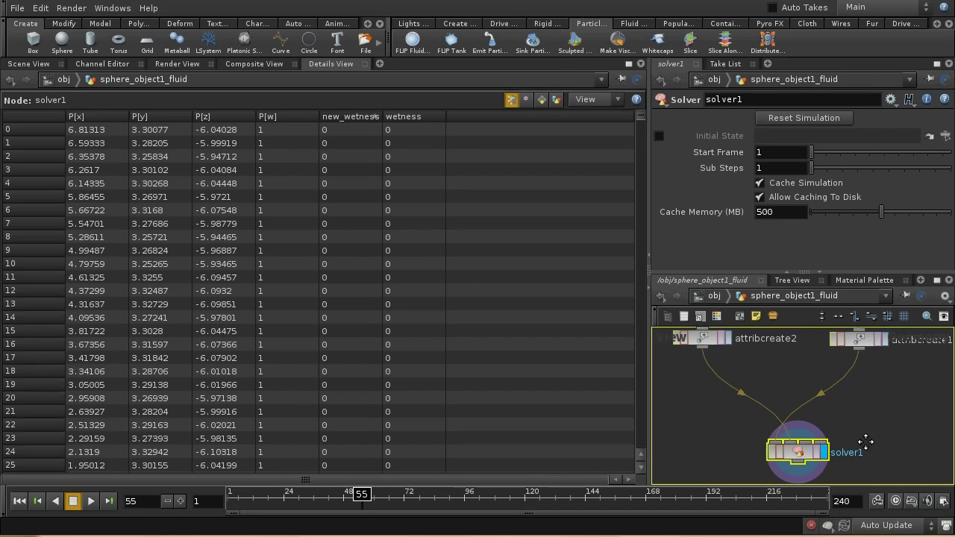
{"action": "middle_click_drag", "start_coordinate": [801, 457], "coordinate": [800, 434]}
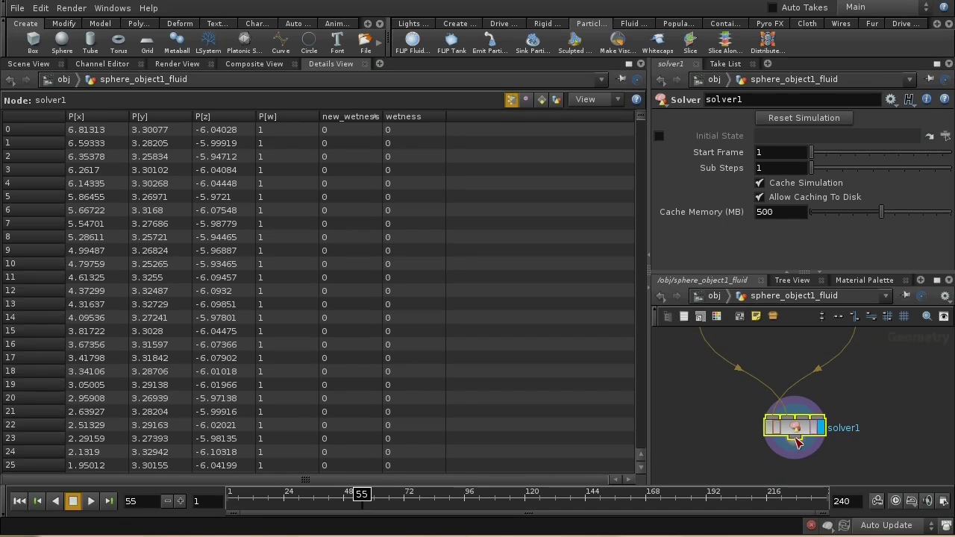
{"action": "middle_click_drag", "start_coordinate": [811, 458], "coordinate": [819, 440]}
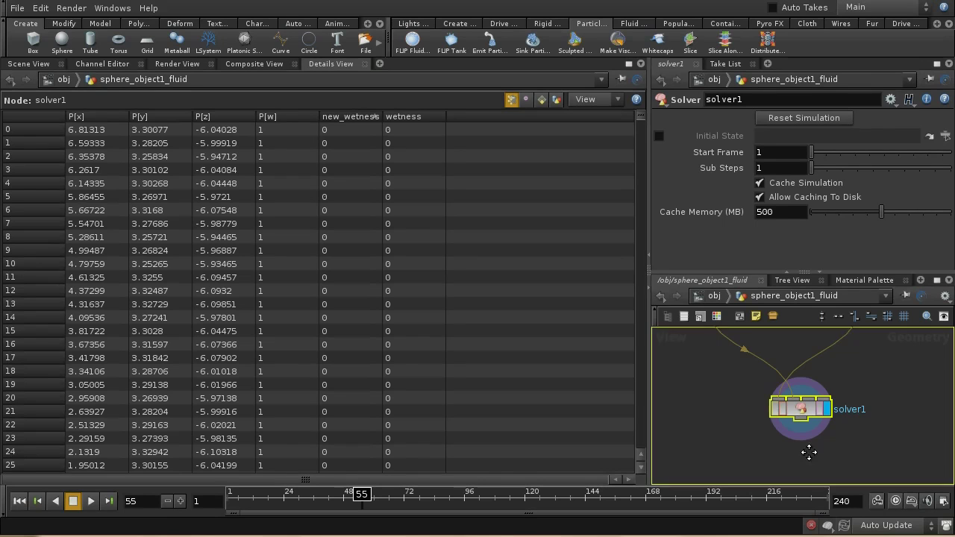
{"action": "middle_click_drag", "start_coordinate": [811, 454], "coordinate": [796, 419]}
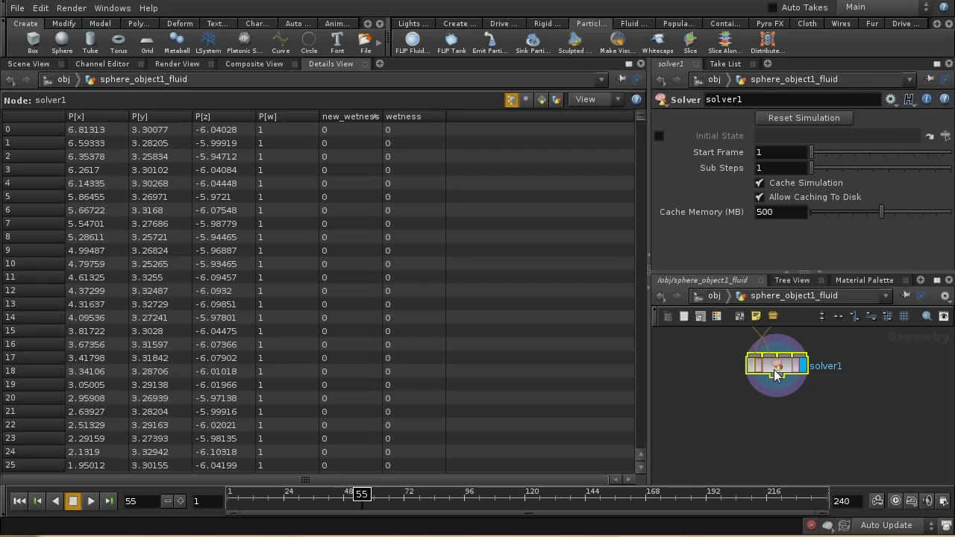
{"action": "left_click", "coordinate": [715, 296]}
{"action": "left_click", "coordinate": [715, 295]}
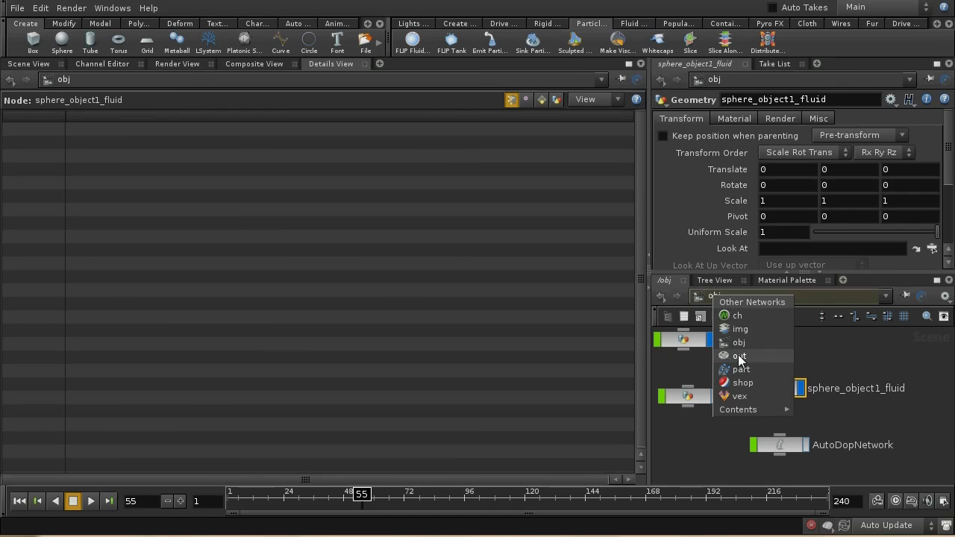
{"action": "left_click", "coordinate": [739, 360]}
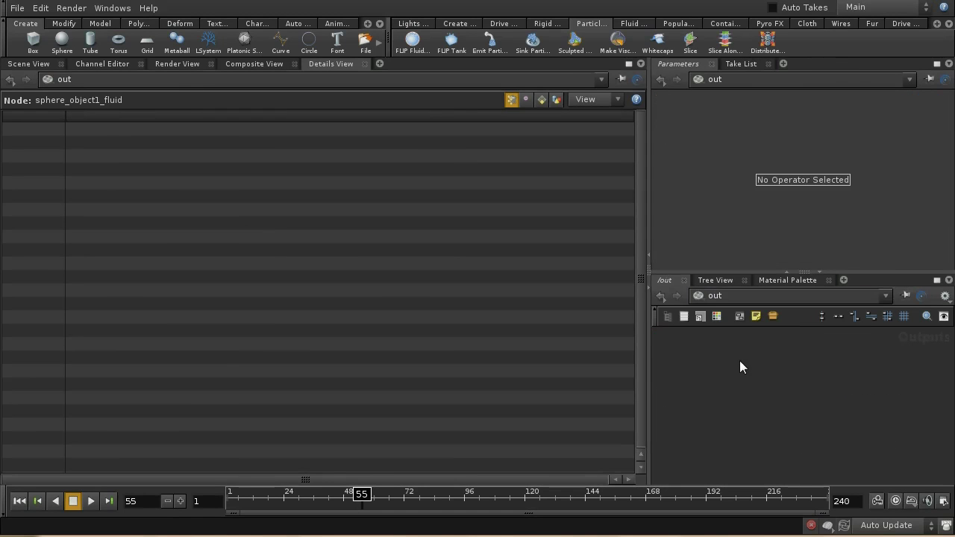
{"action": "left_click", "coordinate": [737, 298]}
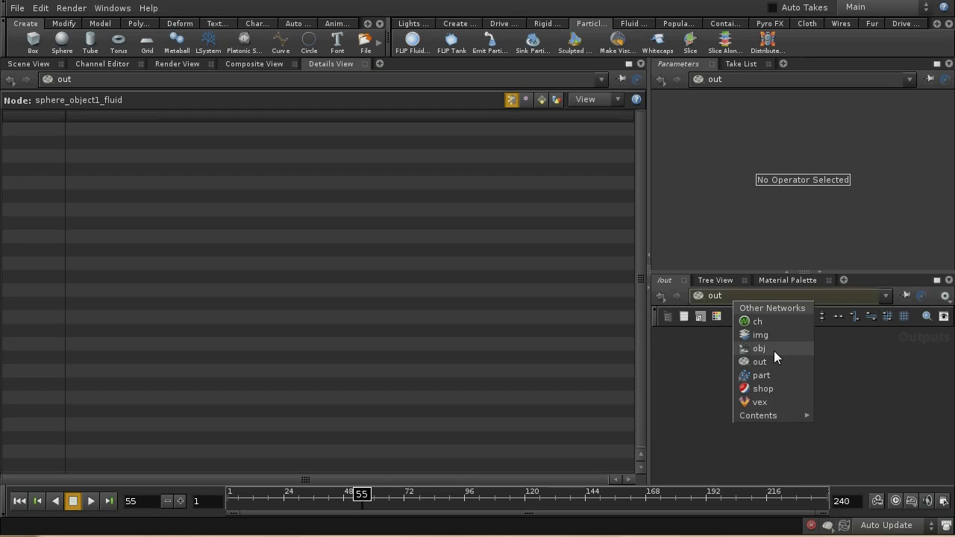
{"action": "left_click", "coordinate": [773, 349]}
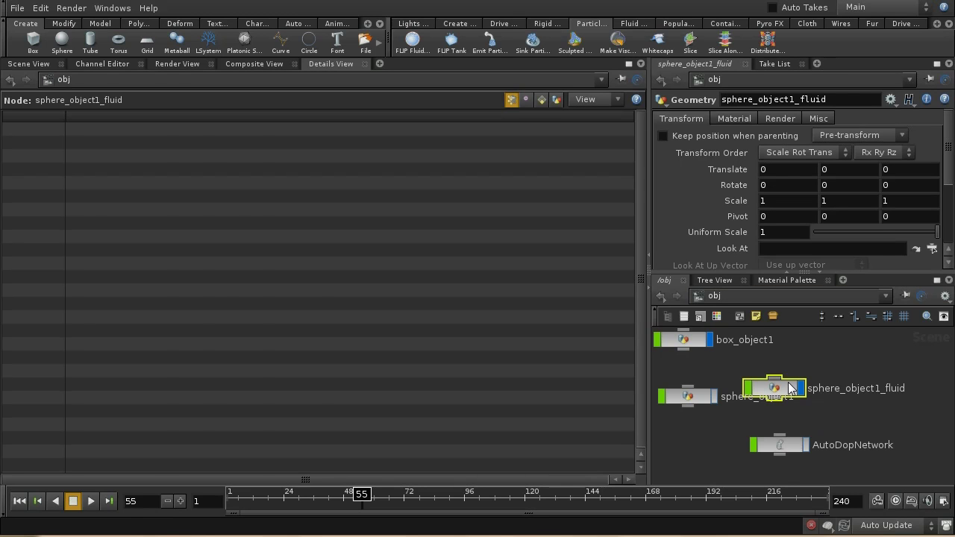
{"action": "double_click", "coordinate": [780, 392]}
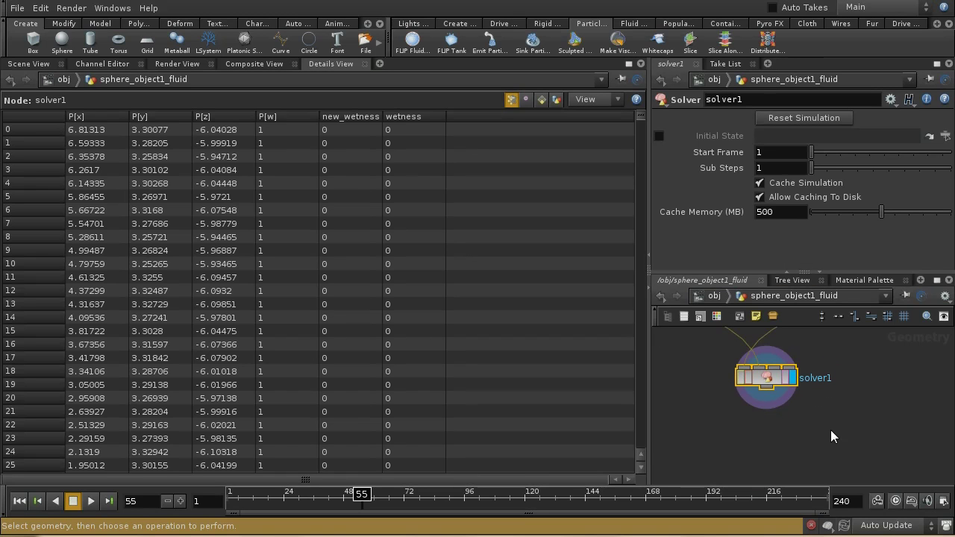
Step: Add a ROP Output Driver node in sphere_object1_fluid and connect solver1's output to its input
{"action": "key", "text": "Tab"}
{"action": "type", "text": "ROP Network"}
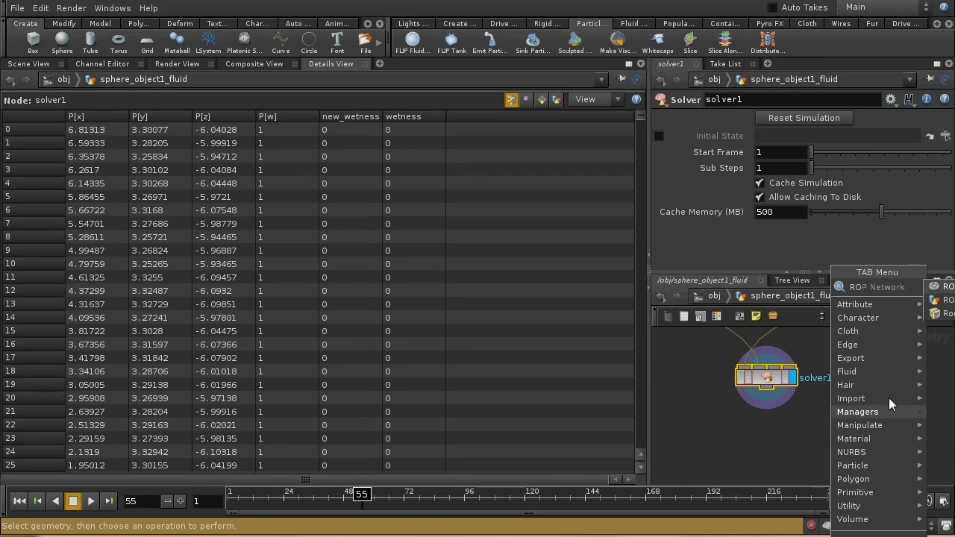
{"action": "key", "text": "Return"}
{"action": "left_click", "coordinate": [856, 424]}
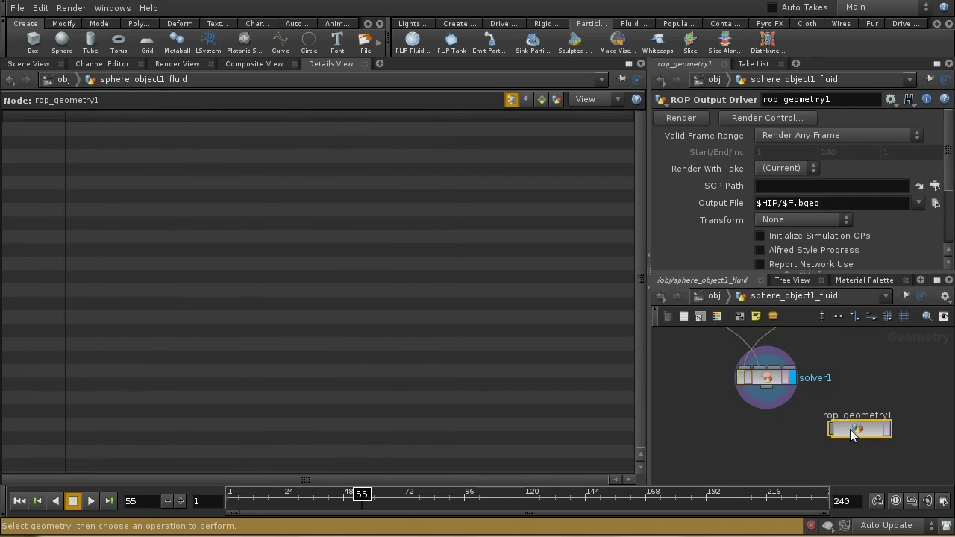
{"action": "left_click_drag", "start_coordinate": [768, 394], "coordinate": [825, 431]}
{"action": "left_click", "coordinate": [884, 432]}
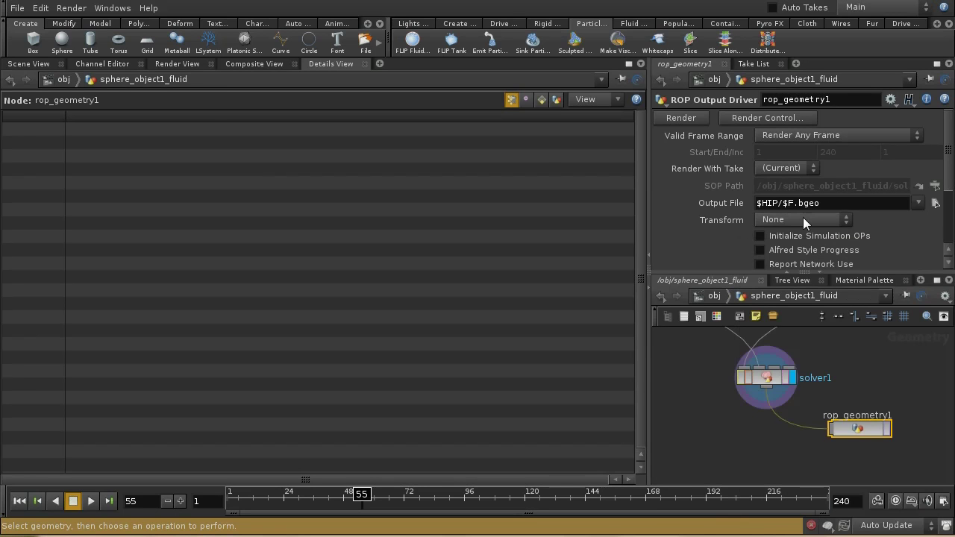
Step: Set the rop_geometry1 output file to the $HIP/cache/wet.$F.bgeo sequence
{"action": "left_click", "coordinate": [935, 204]}
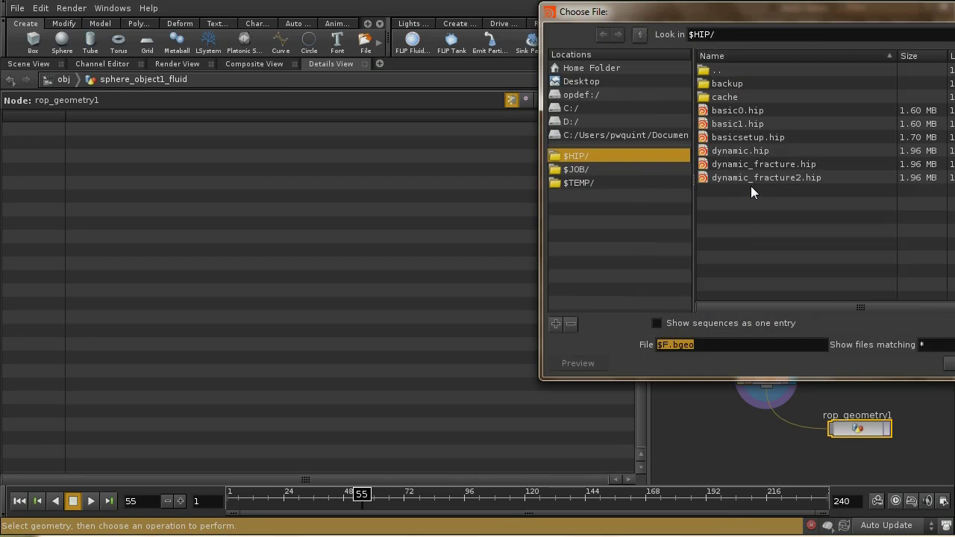
{"action": "double_click", "coordinate": [741, 96]}
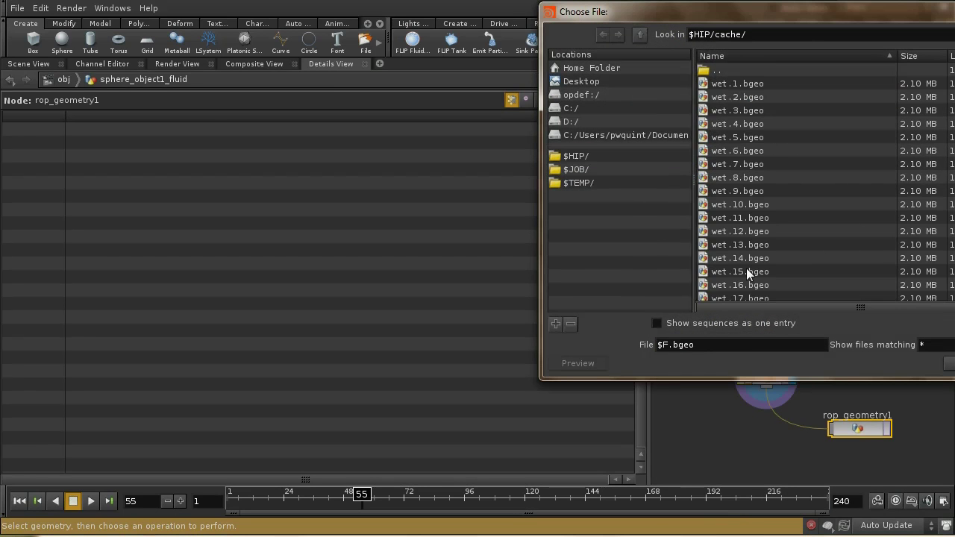
{"action": "left_click", "coordinate": [656, 323]}
{"action": "left_click", "coordinate": [760, 84]}
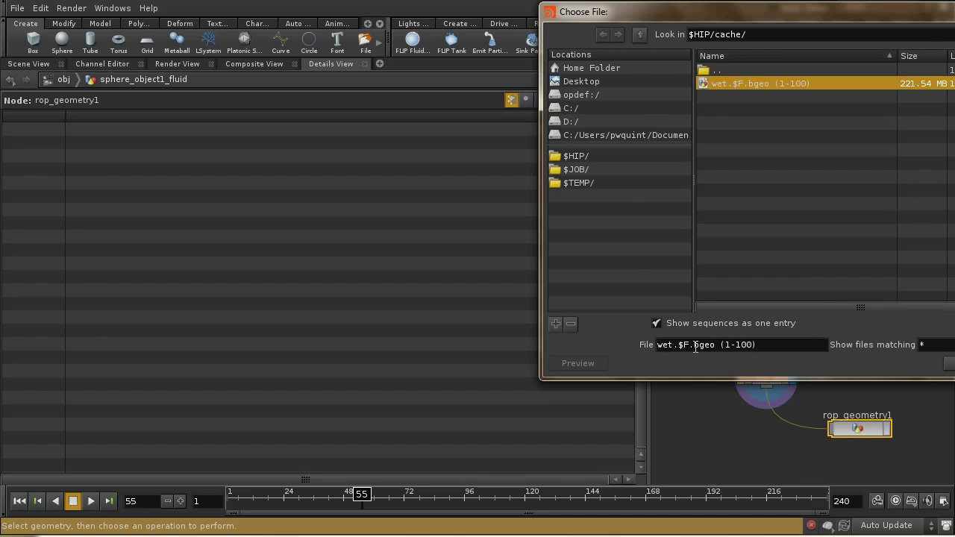
{"action": "left_click", "coordinate": [948, 363]}
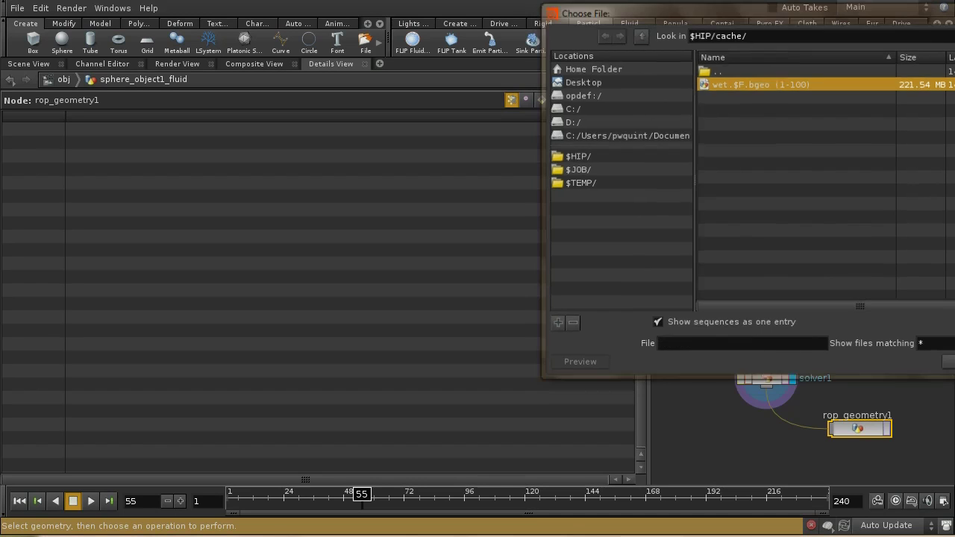
Step: Set rop_geometry1's valid frame range to Render Frame Range with end frame 50
{"action": "left_click", "coordinate": [840, 134]}
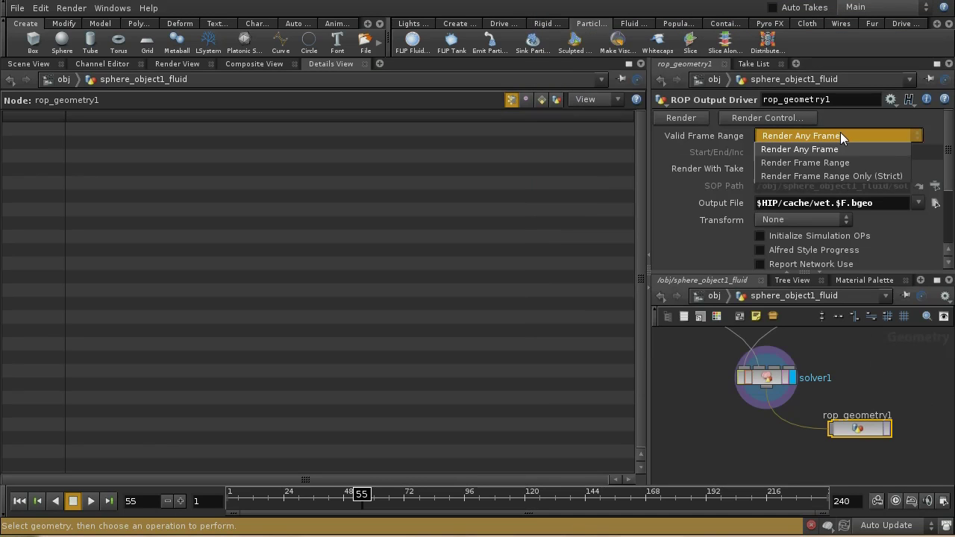
{"action": "left_click", "coordinate": [831, 161]}
{"action": "double_click", "coordinate": [845, 151]}
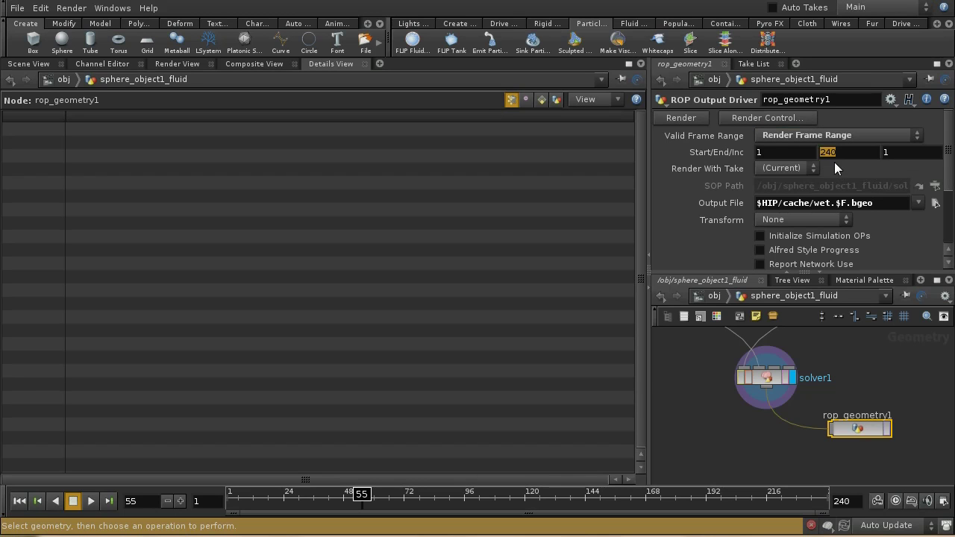
{"action": "type", "text": "50"}
Step: Render rop_geometry1 using its node range settings and return the timeline to frame 1
{"action": "left_click", "coordinate": [891, 429]}
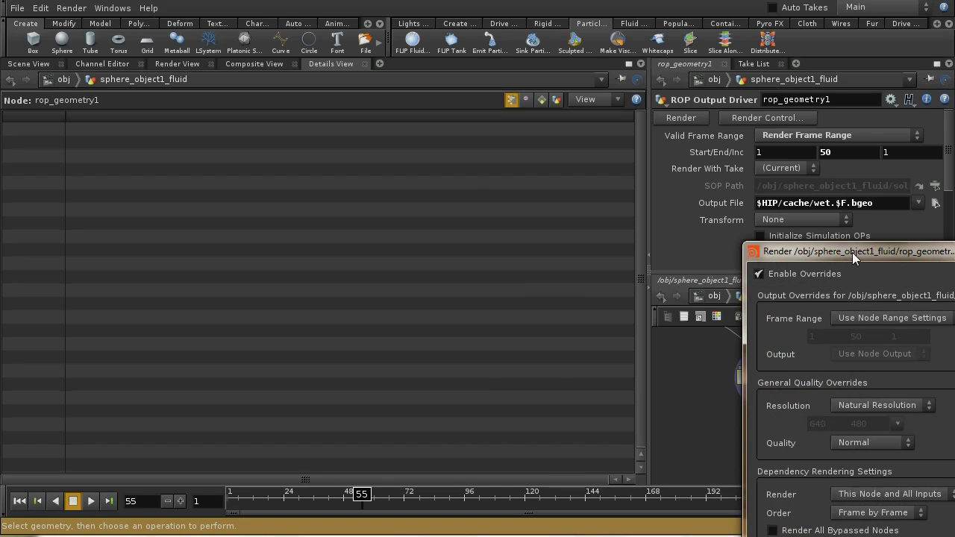
{"action": "left_click_drag", "start_coordinate": [852, 252], "coordinate": [569, 127]}
{"action": "left_click", "coordinate": [520, 443]}
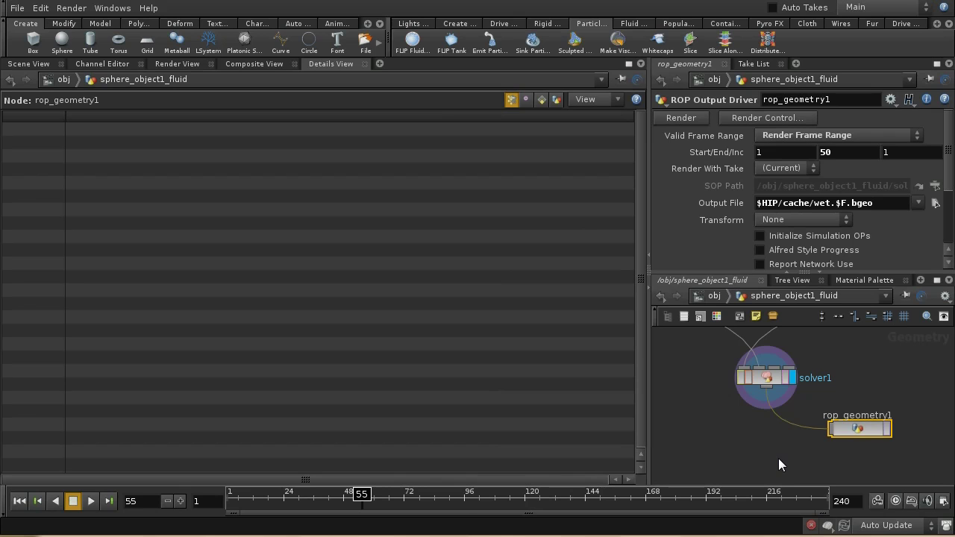
{"action": "left_click", "coordinate": [22, 502]}
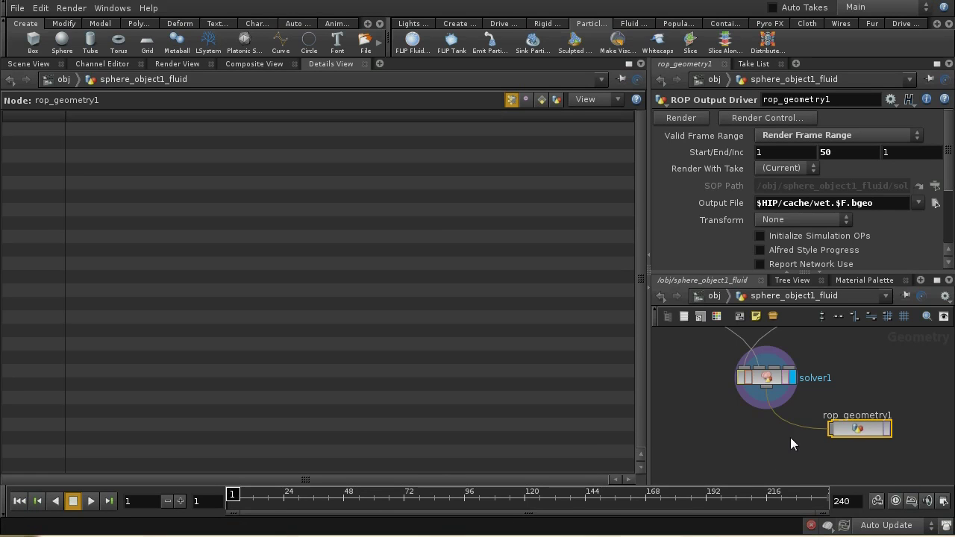
Step: Set the wetshader material's Point Cloud Texture to the cached $HIP/cache/wet.$F.bgeo sequence
{"action": "middle_click_drag", "start_coordinate": [743, 431], "coordinate": [771, 435]}
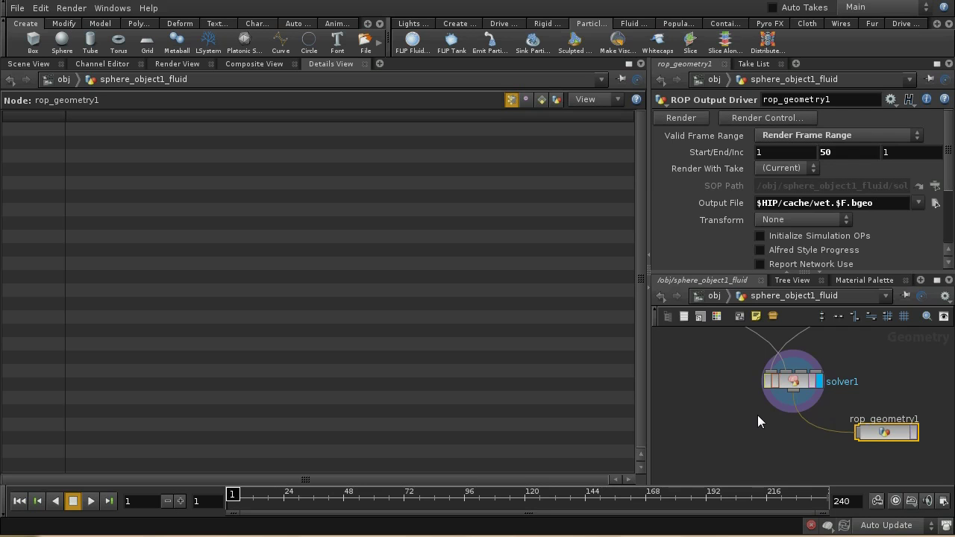
{"action": "left_click", "coordinate": [852, 281]}
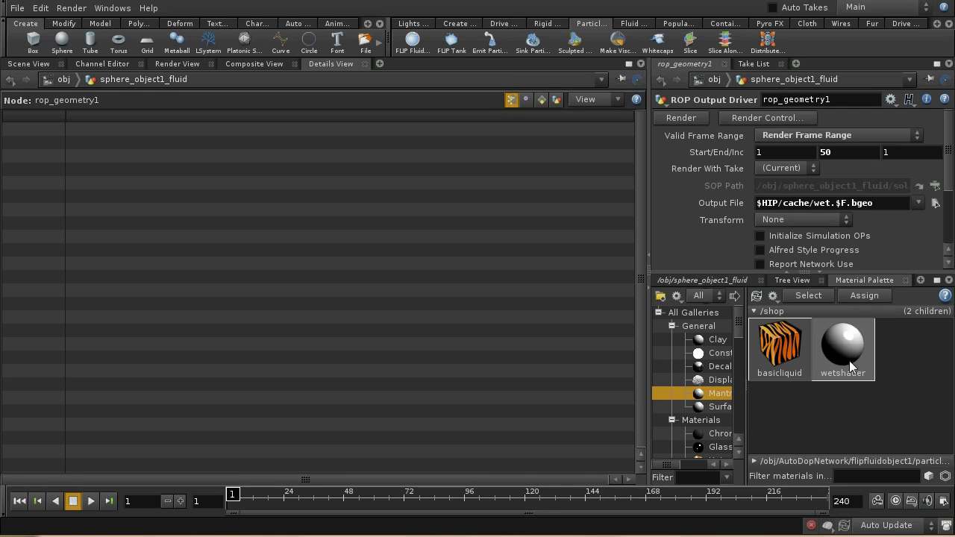
{"action": "left_click", "coordinate": [843, 373]}
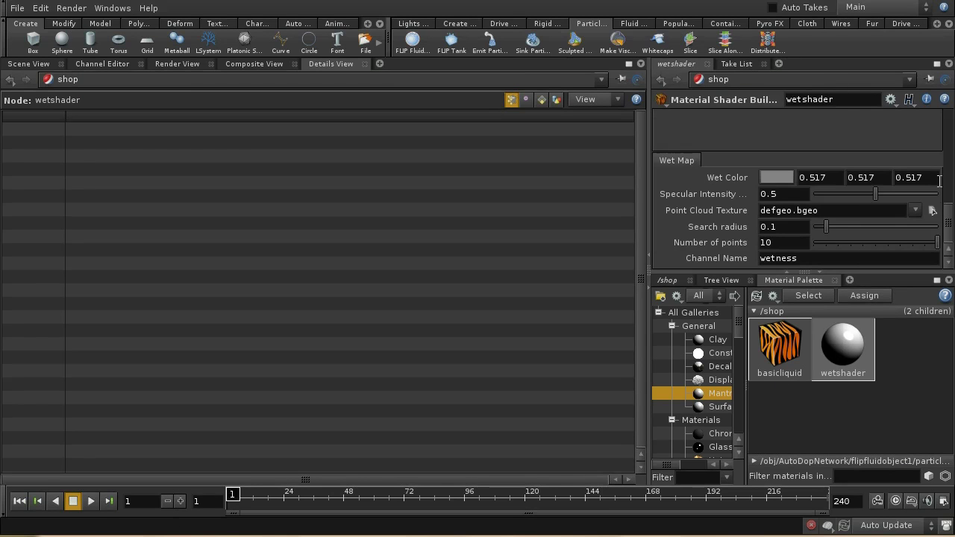
{"action": "left_click", "coordinate": [932, 211]}
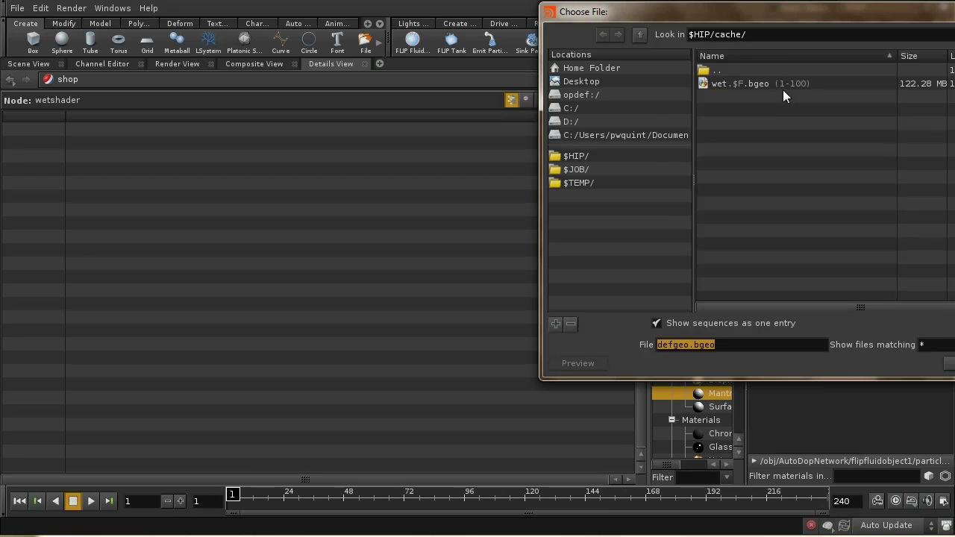
{"action": "left_click", "coordinate": [783, 84]}
{"action": "left_click", "coordinate": [948, 363]}
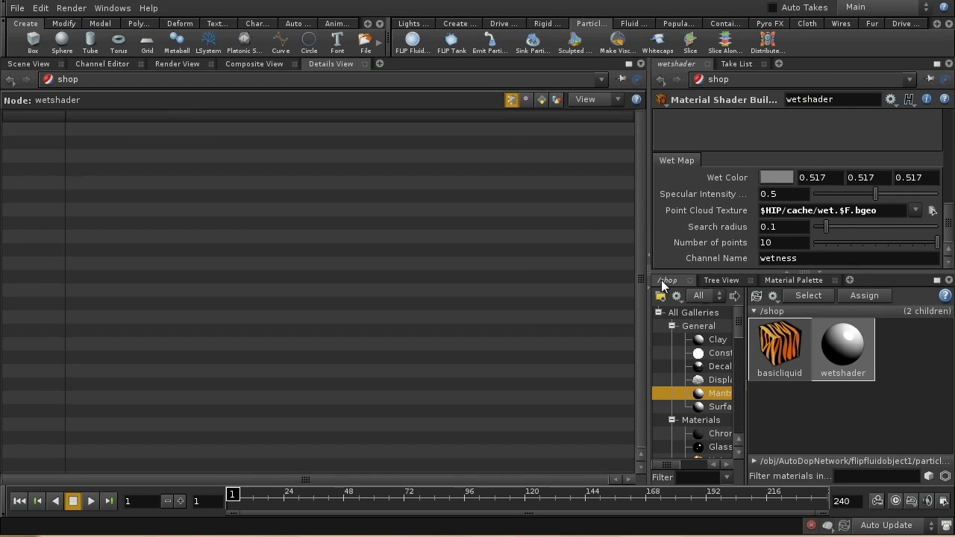
Step: Assign the /shop/wetshader material to box_object1 at the object level
{"action": "left_click", "coordinate": [667, 279]}
{"action": "left_click", "coordinate": [767, 295]}
{"action": "left_click", "coordinate": [783, 345]}
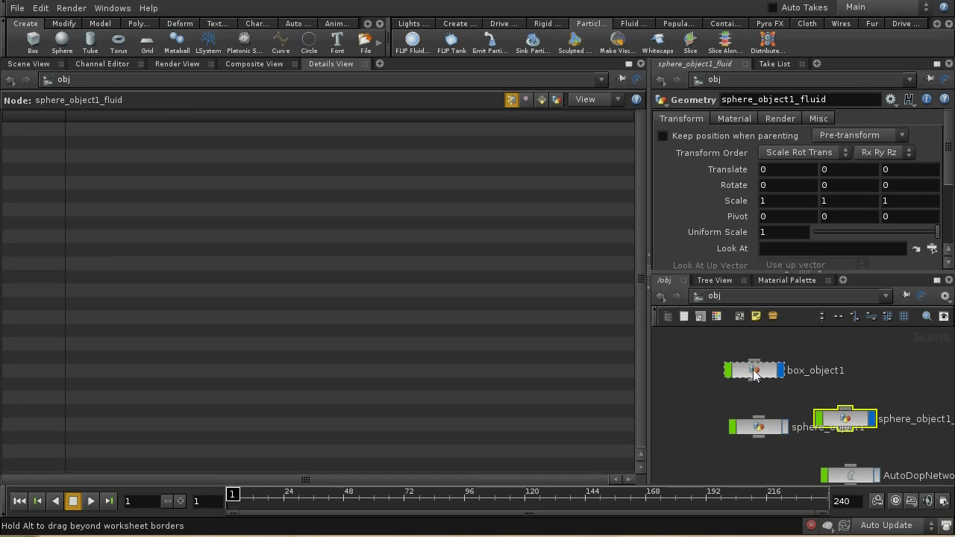
{"action": "left_click", "coordinate": [752, 370]}
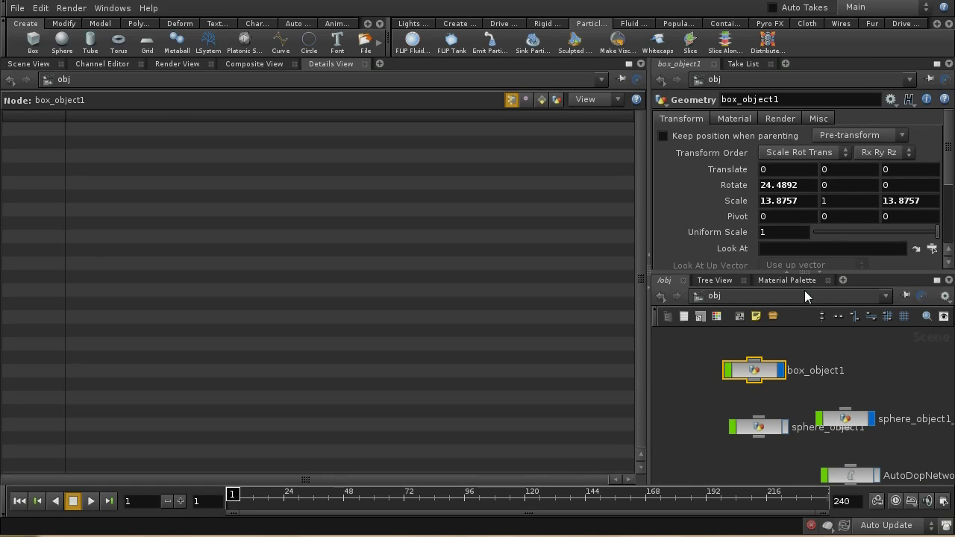
{"action": "left_click", "coordinate": [735, 119]}
{"action": "left_click", "coordinate": [909, 136]}
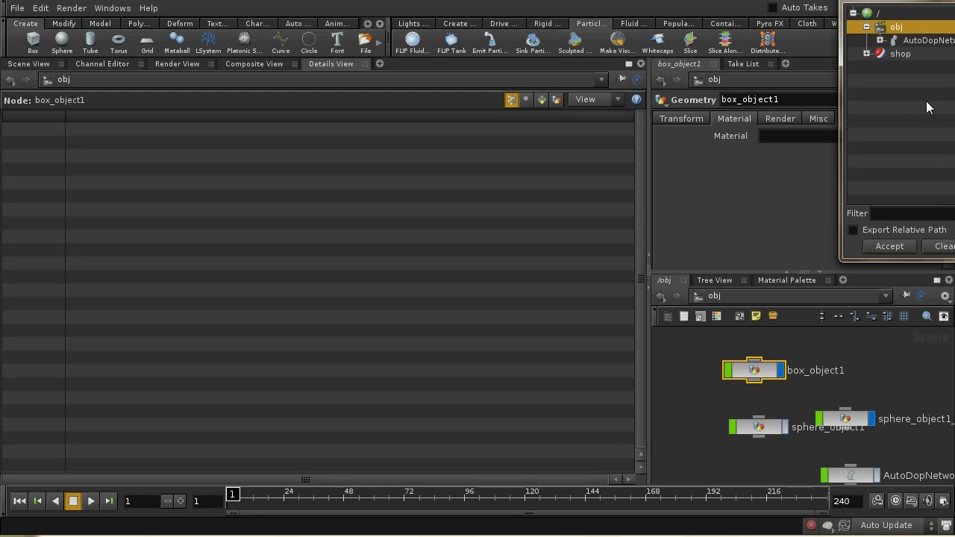
{"action": "left_click", "coordinate": [867, 53]}
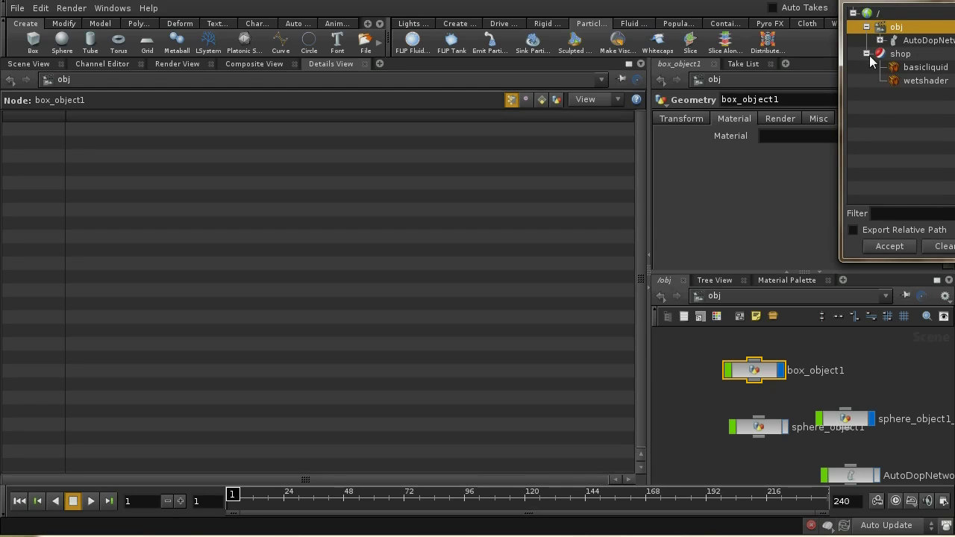
{"action": "left_click", "coordinate": [925, 81]}
{"action": "left_click", "coordinate": [893, 247]}
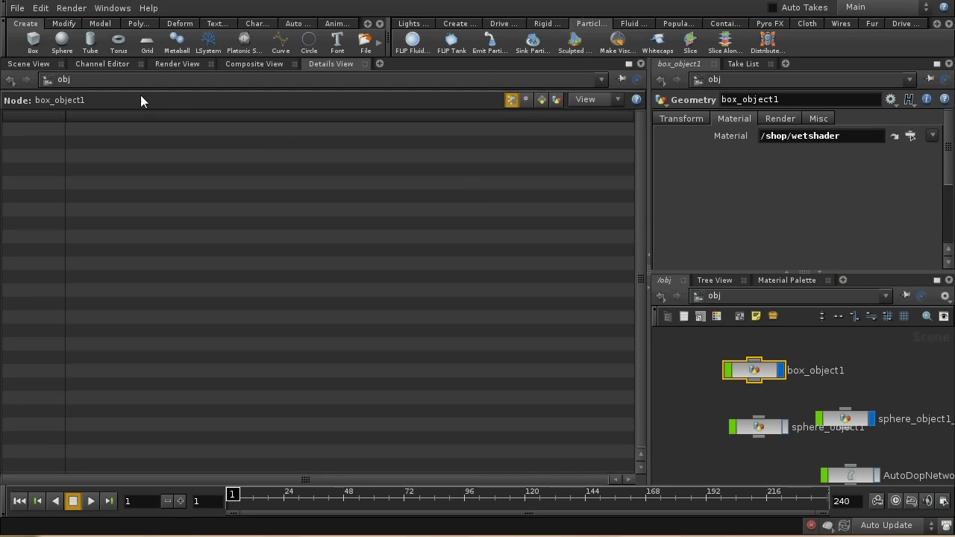
Step: Display the particlefluidsurface1 node of sphere_object1_fluid in the scene view
{"action": "left_click", "coordinate": [28, 65]}
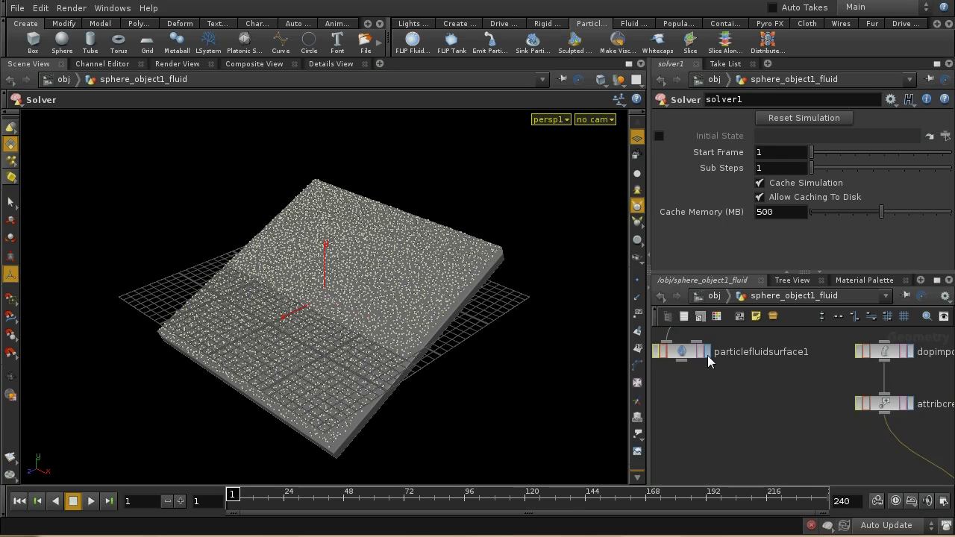
{"action": "left_click", "coordinate": [707, 356]}
{"action": "left_click", "coordinate": [687, 351]}
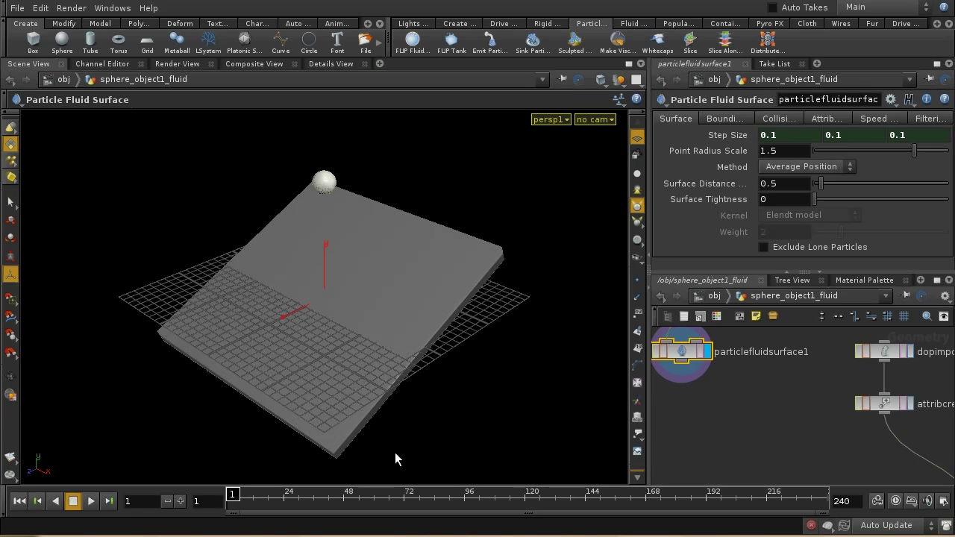
Step: Play the simulation, stop it at frame 43, and render a region covering most of the tilted box
{"action": "left_click", "coordinate": [91, 500]}
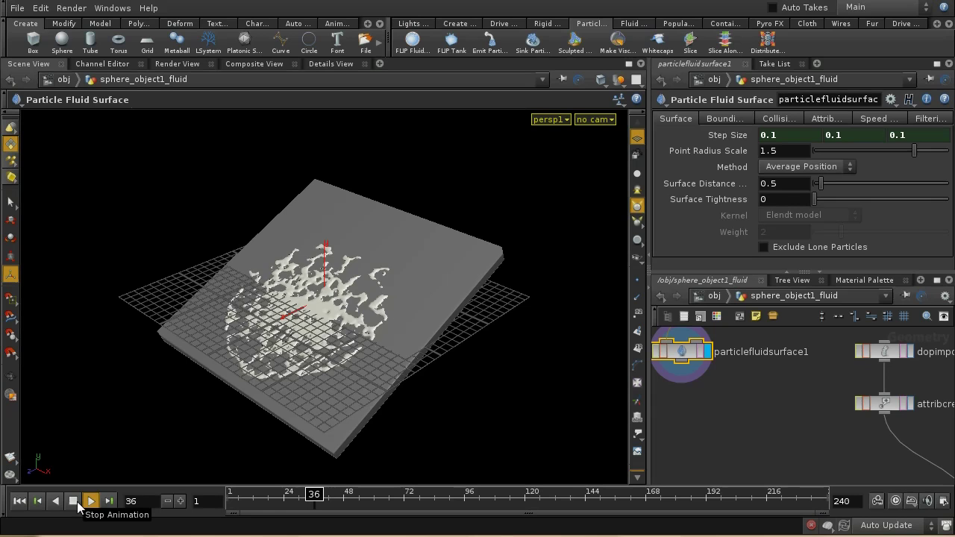
{"action": "left_click", "coordinate": [74, 502]}
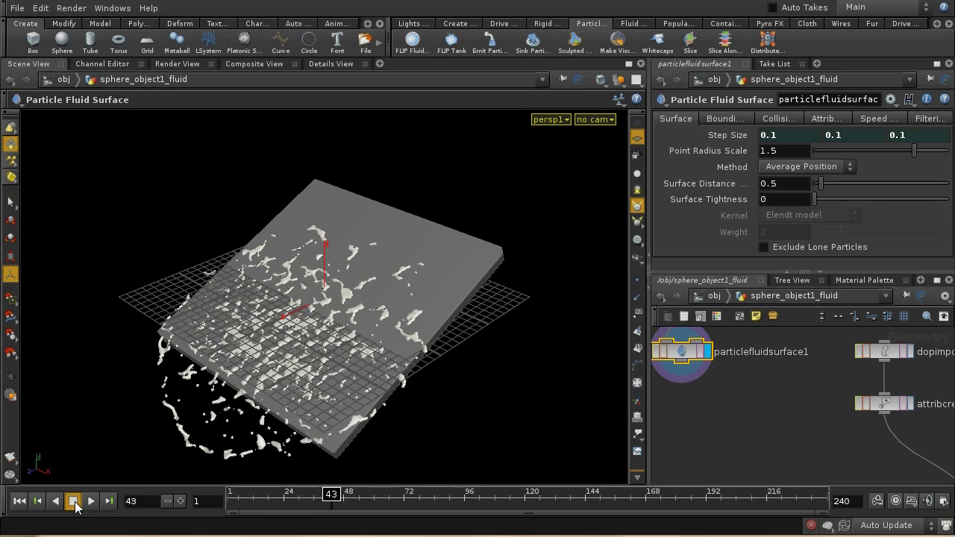
{"action": "left_click", "coordinate": [11, 395]}
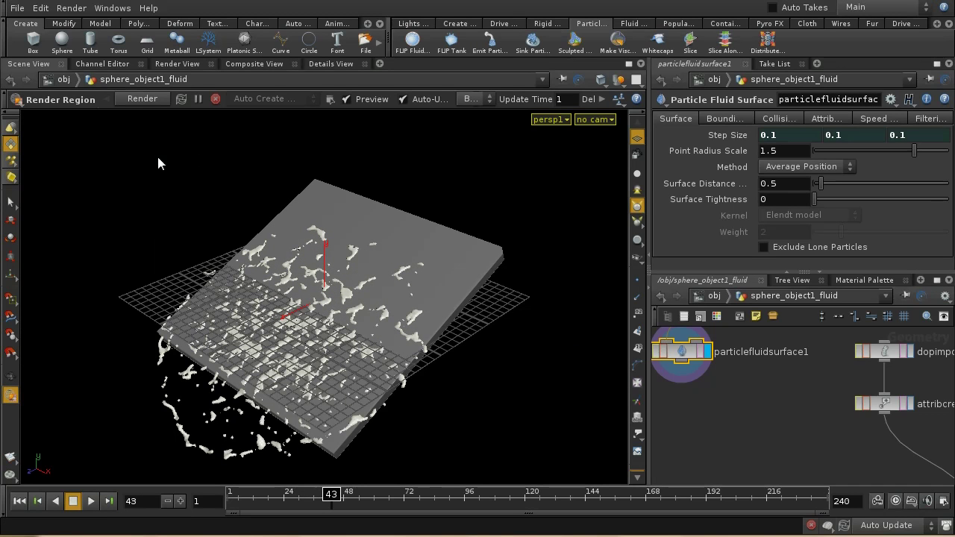
{"action": "left_click_drag", "start_coordinate": [158, 156], "coordinate": [462, 428]}
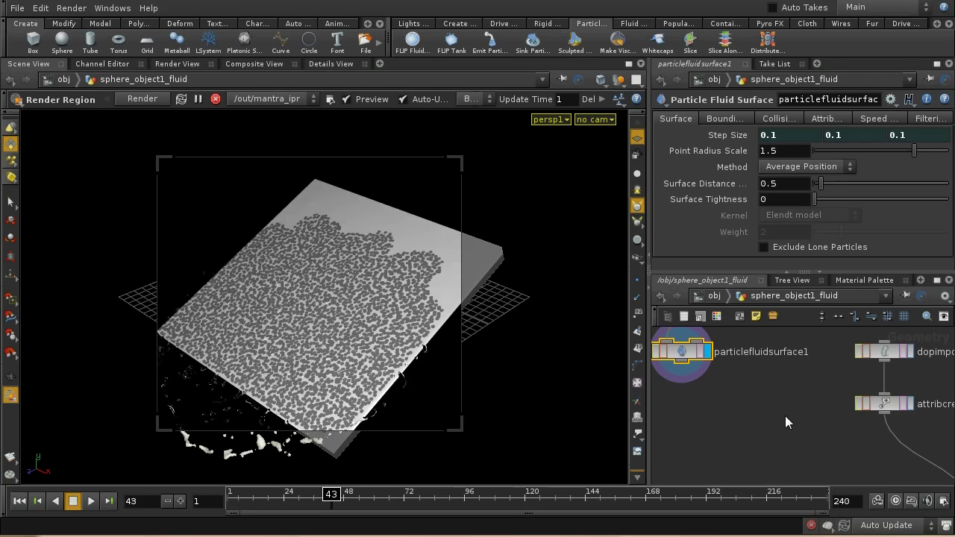
Step: Set wetshader's Wet Color to red (0.9, 0, 0) and its Search radius to 0.2
{"action": "left_click", "coordinate": [858, 280]}
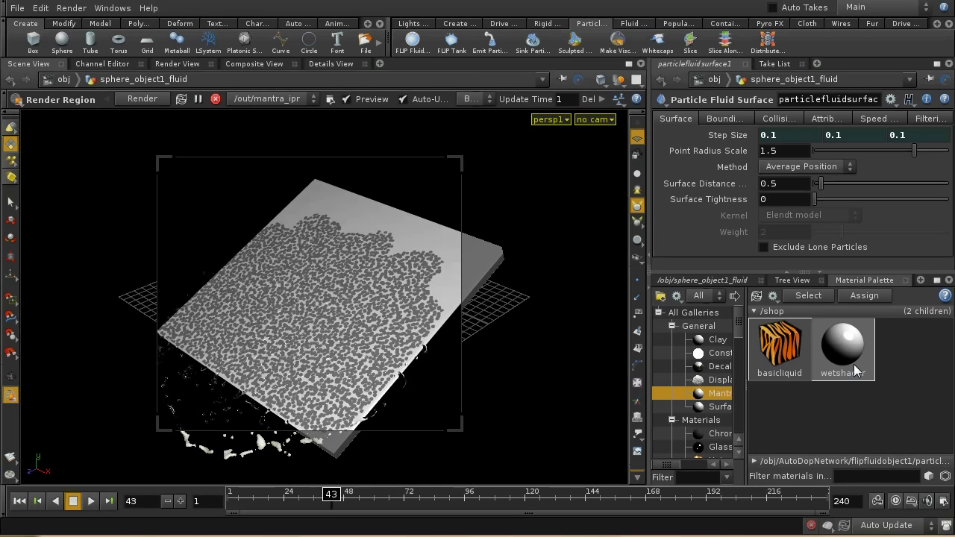
{"action": "left_click", "coordinate": [857, 367]}
{"action": "left_click", "coordinate": [779, 177]}
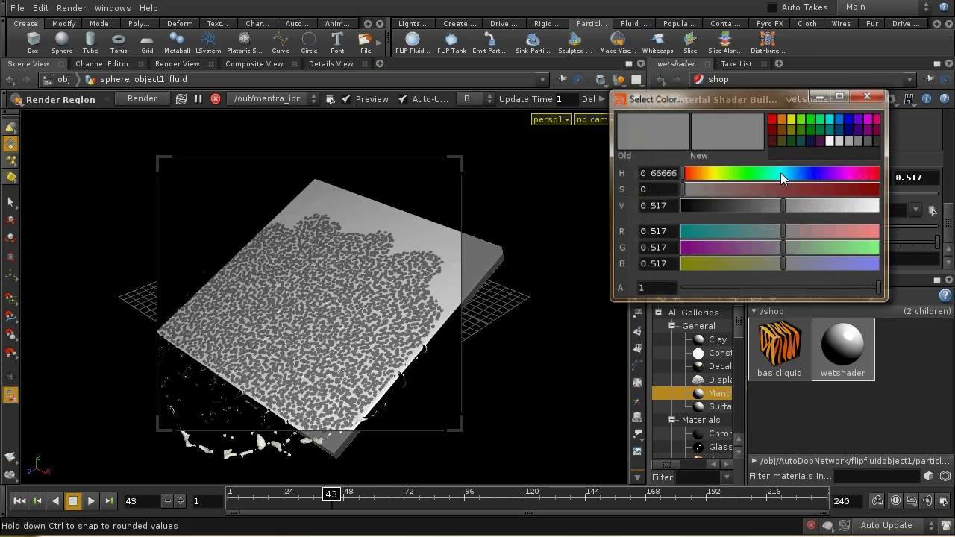
{"action": "left_click", "coordinate": [774, 119]}
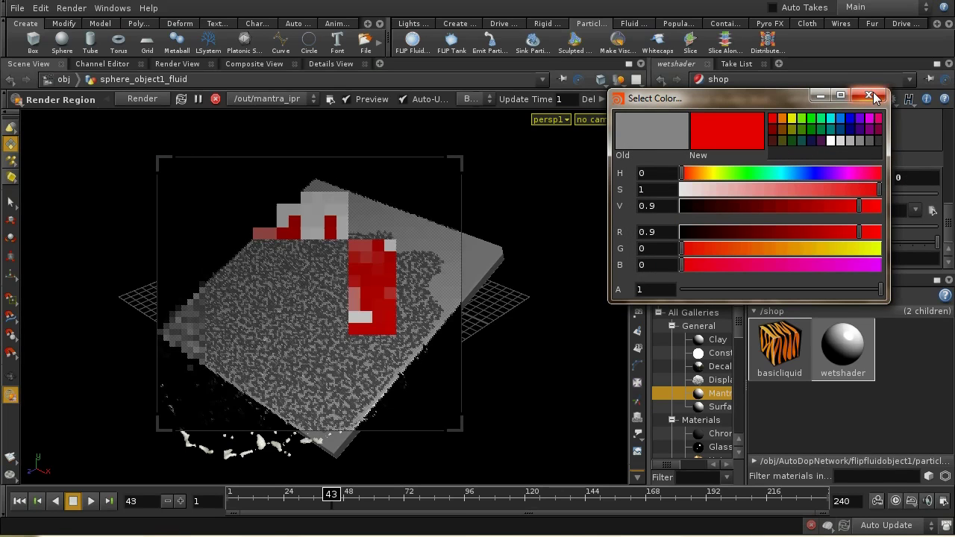
{"action": "left_click", "coordinate": [868, 95]}
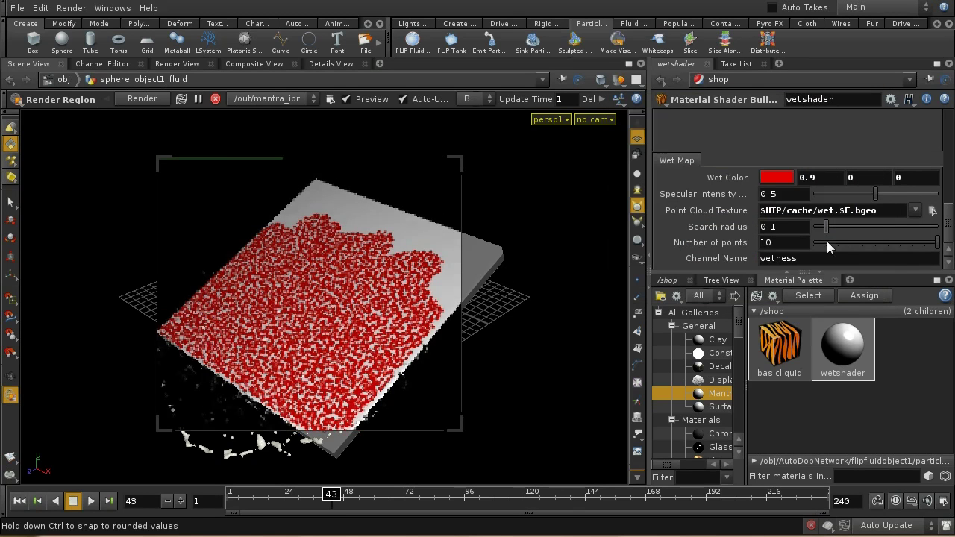
{"action": "middle_click_drag", "start_coordinate": [789, 231], "coordinate": [821, 231]}
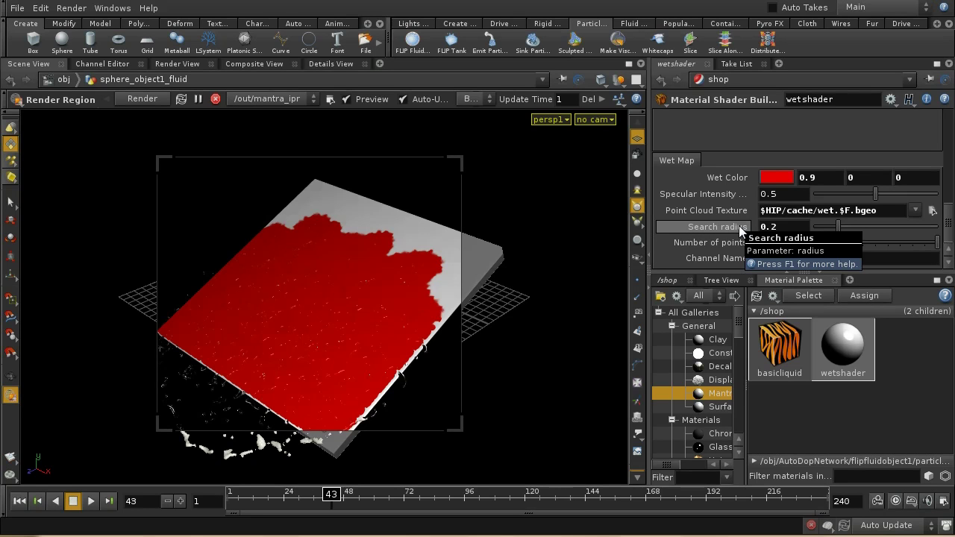
Step: Open the network inside sphere_object1_fluid's solver1 and examine attribtransfer1's distance threshold conditions
{"action": "left_click", "coordinate": [674, 282]}
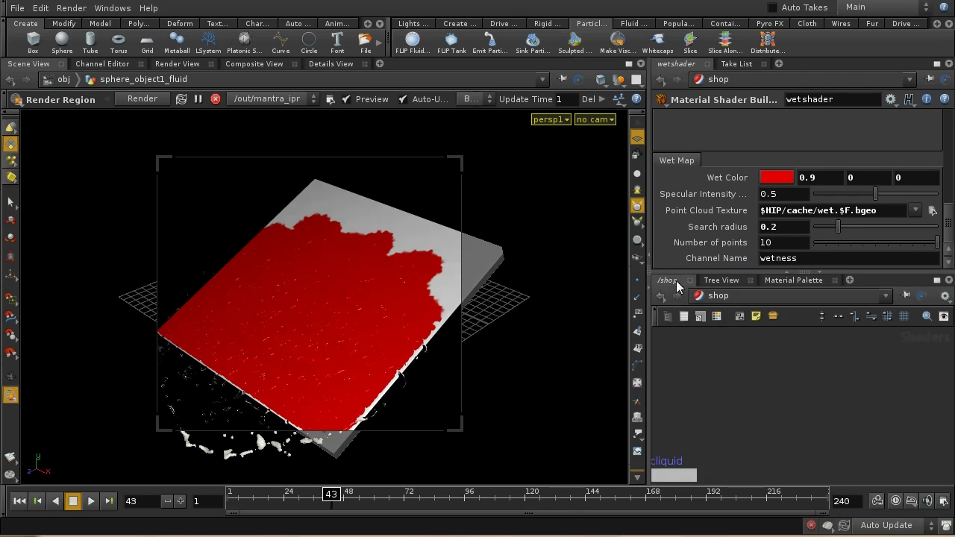
{"action": "left_click", "coordinate": [769, 292]}
{"action": "left_click", "coordinate": [797, 337]}
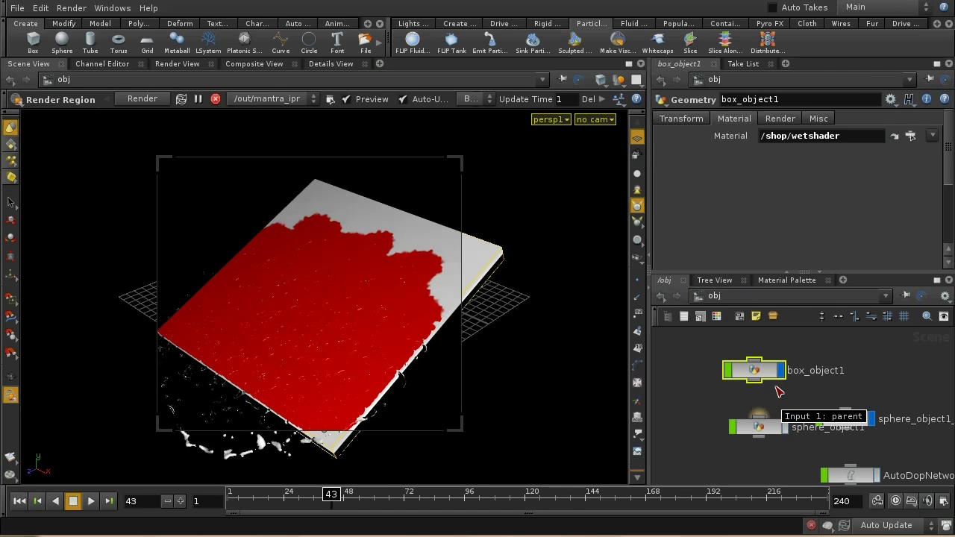
{"action": "middle_click_drag", "start_coordinate": [769, 455], "coordinate": [728, 399]}
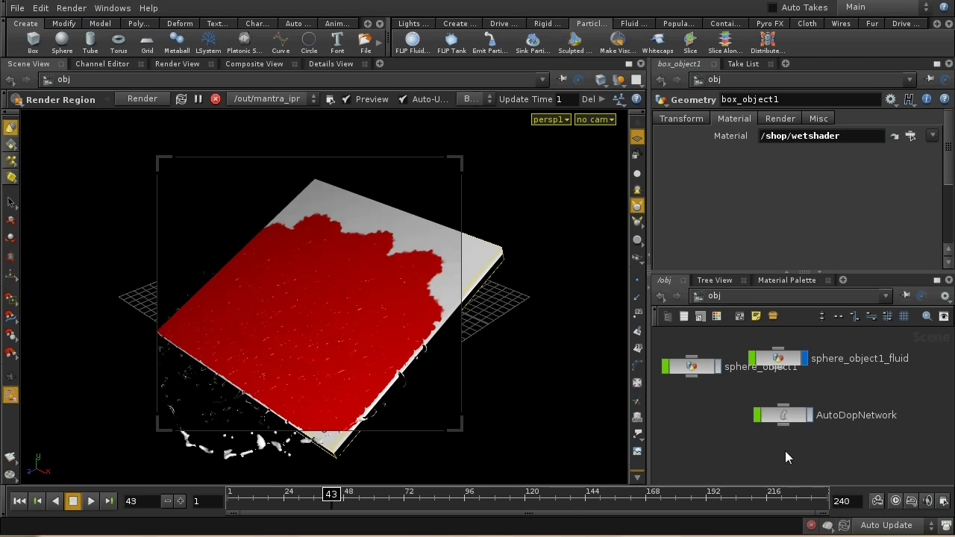
{"action": "middle_click_drag", "start_coordinate": [785, 451], "coordinate": [819, 450]}
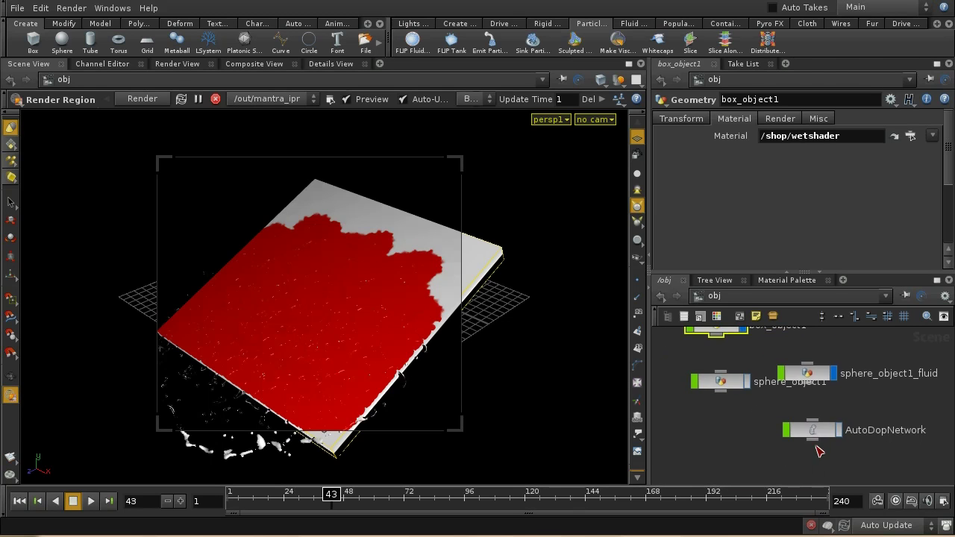
{"action": "double_click", "coordinate": [807, 372]}
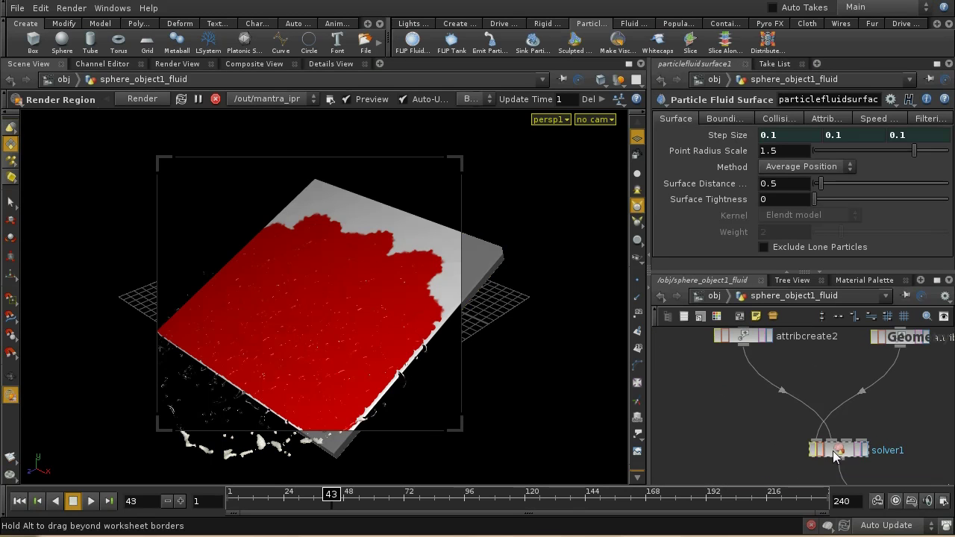
{"action": "double_click", "coordinate": [841, 461]}
{"action": "left_click", "coordinate": [824, 409]}
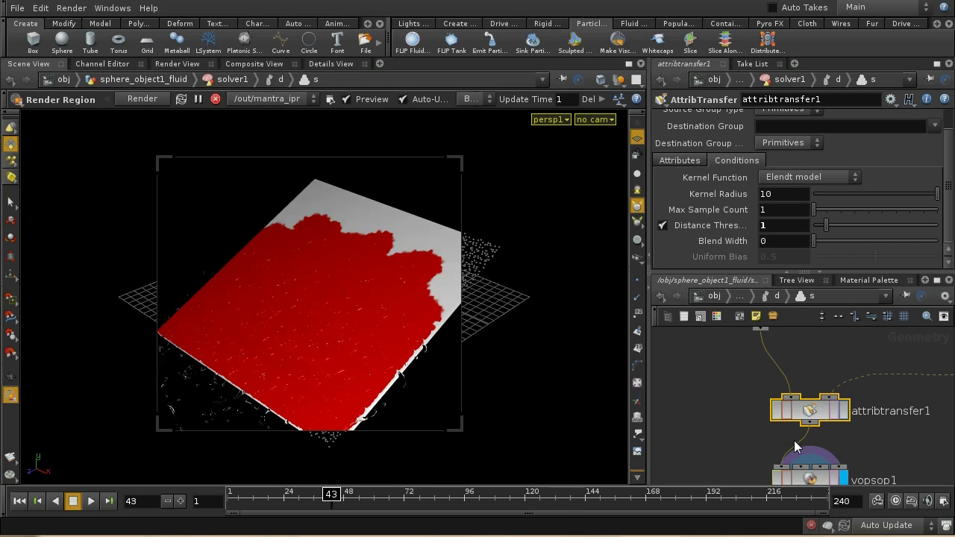
Step: Open the box_object1 network at object level and select its scatter1 node
{"action": "left_click", "coordinate": [715, 296]}
{"action": "middle_click_drag", "start_coordinate": [745, 350], "coordinate": [745, 401]}
{"action": "double_click", "coordinate": [727, 379]}
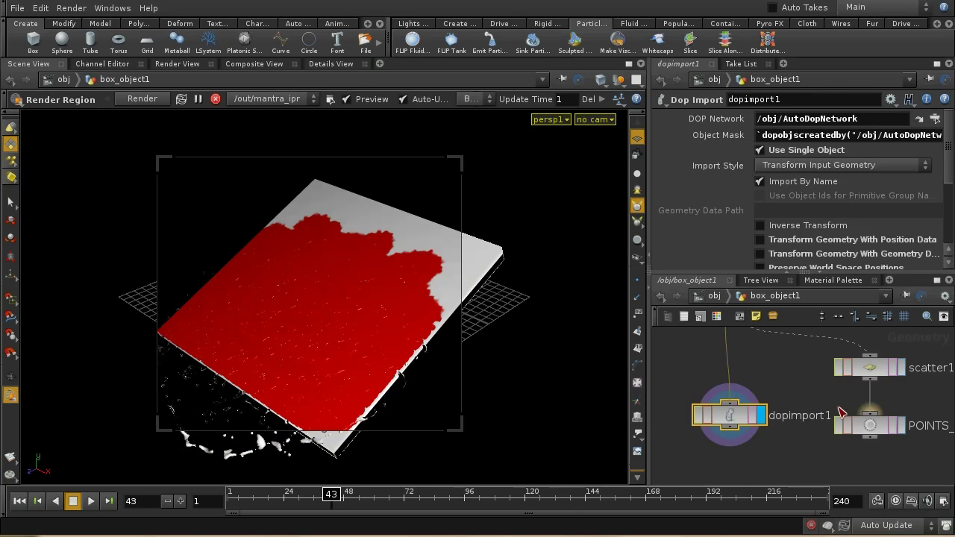
{"action": "left_click", "coordinate": [867, 369]}
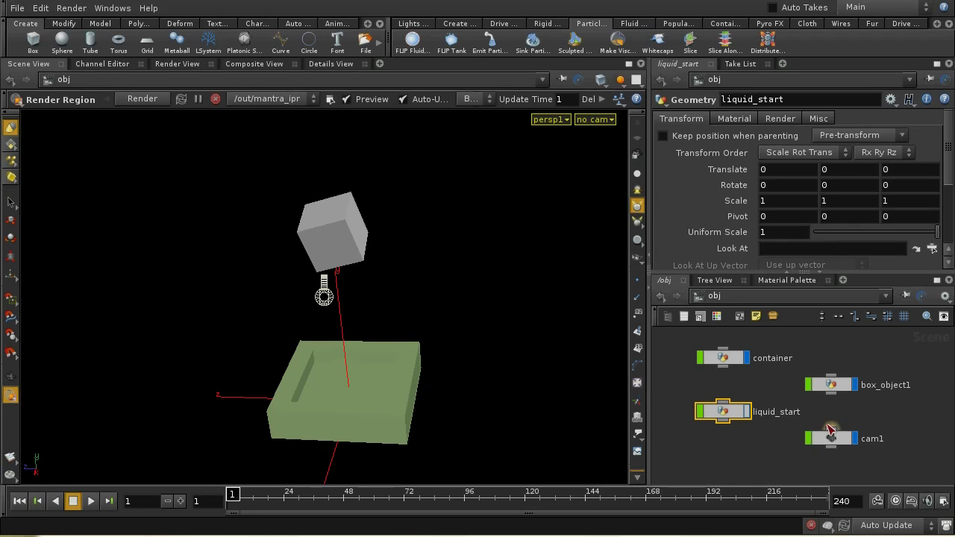
Step: Make box_object1 a rigid body using the RBD Object tool
{"action": "left_click", "coordinate": [746, 414]}
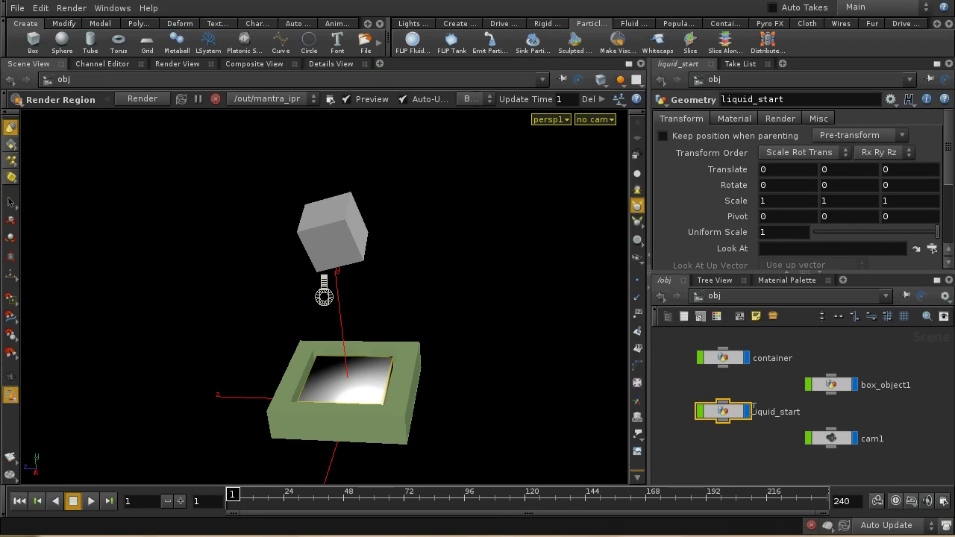
{"action": "left_click", "coordinate": [748, 411]}
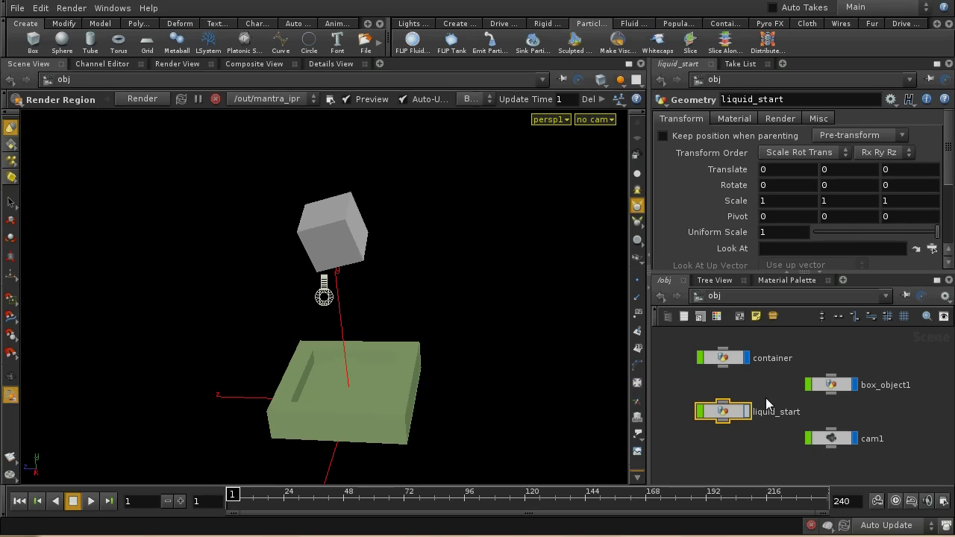
{"action": "left_click", "coordinate": [837, 385]}
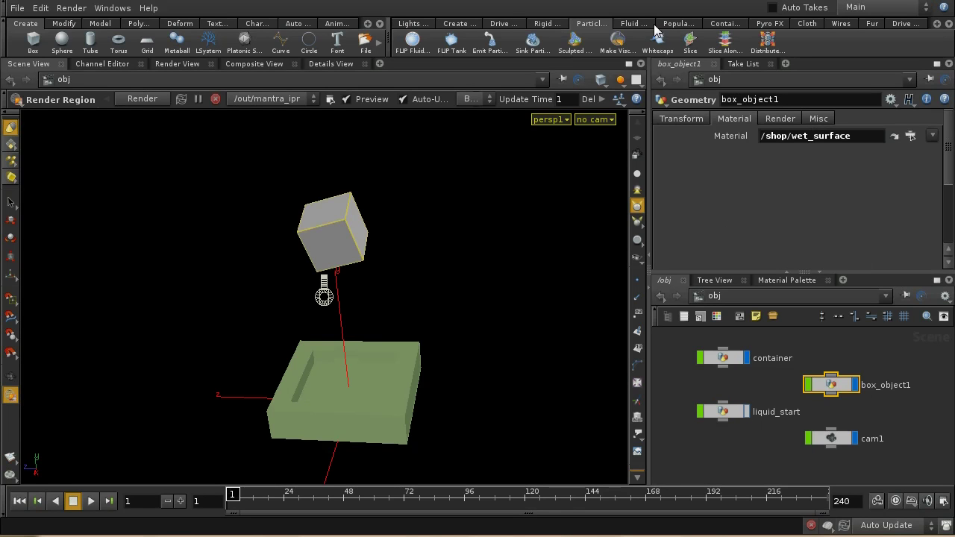
{"action": "left_click", "coordinate": [548, 23]}
{"action": "left_click", "coordinate": [423, 41]}
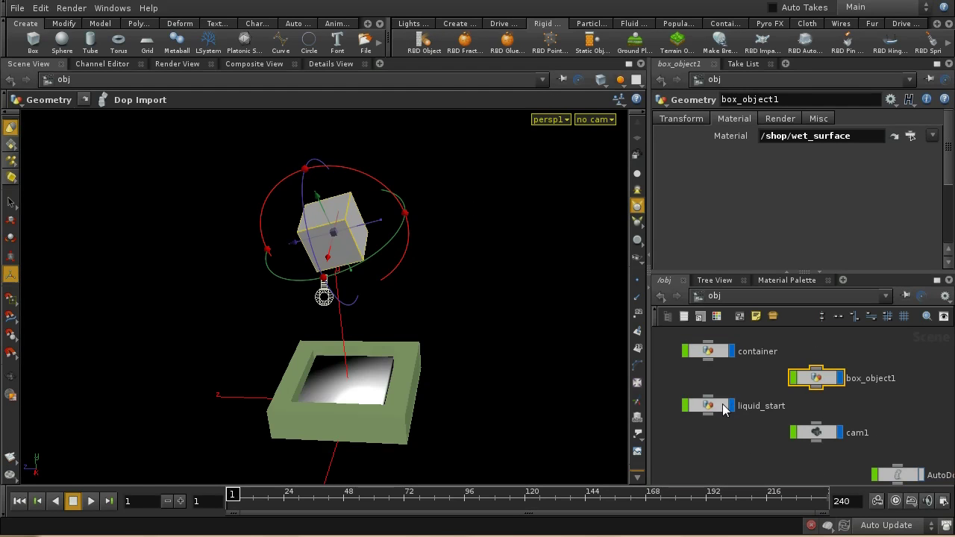
Step: Convert liquid_start into a FLIP fluid object
{"action": "left_click", "coordinate": [722, 404]}
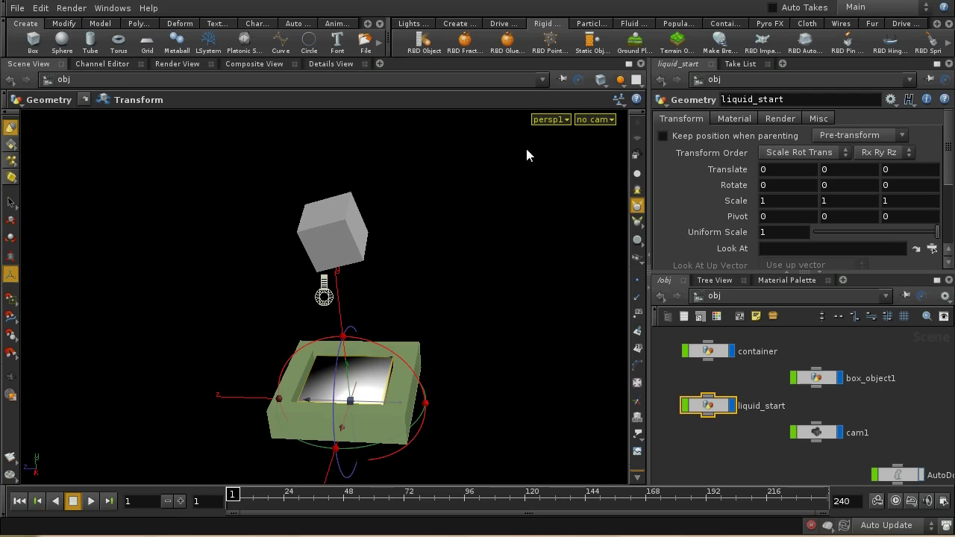
{"action": "left_click", "coordinate": [600, 25]}
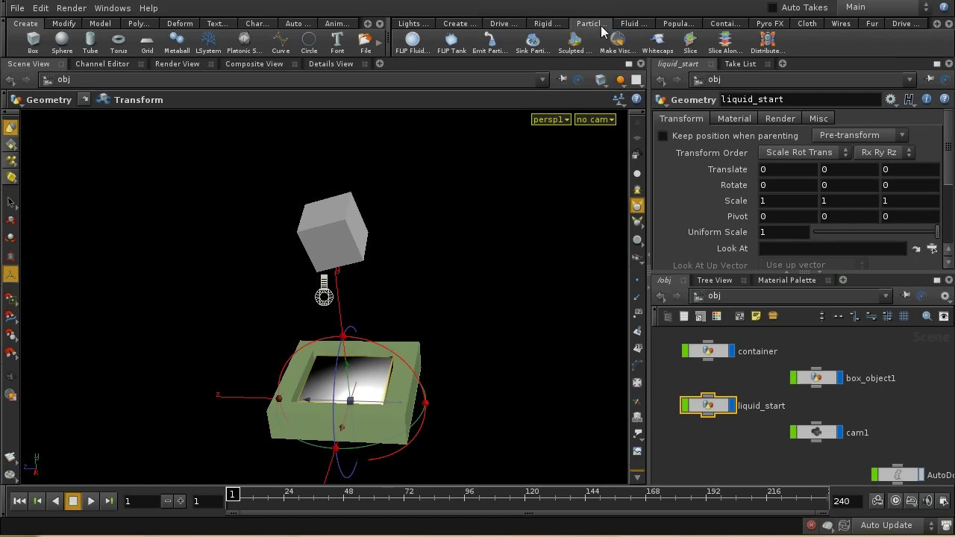
{"action": "left_click", "coordinate": [410, 45]}
{"action": "key", "text": "Return"}
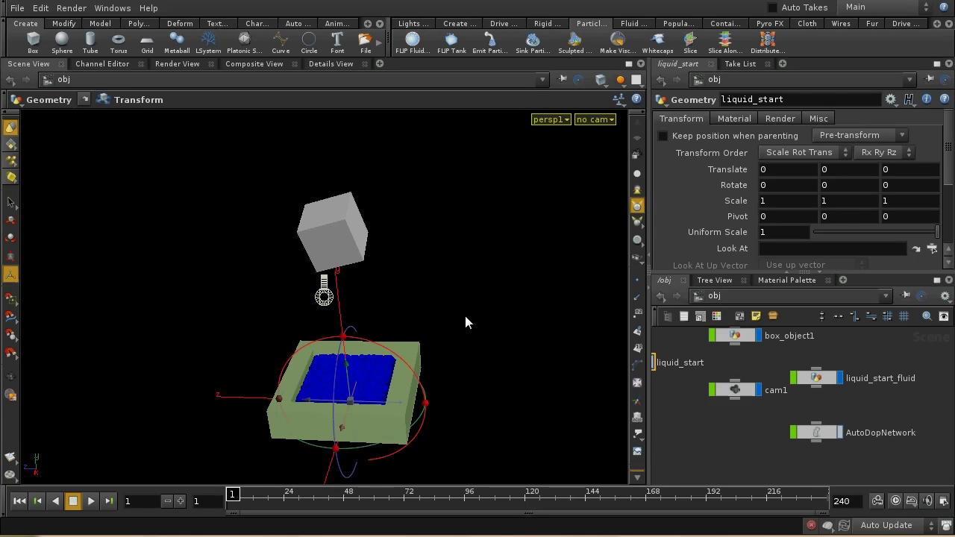
Step: Make the container a static collision object and add a ground plane to the simulation
{"action": "left_click", "coordinate": [401, 422]}
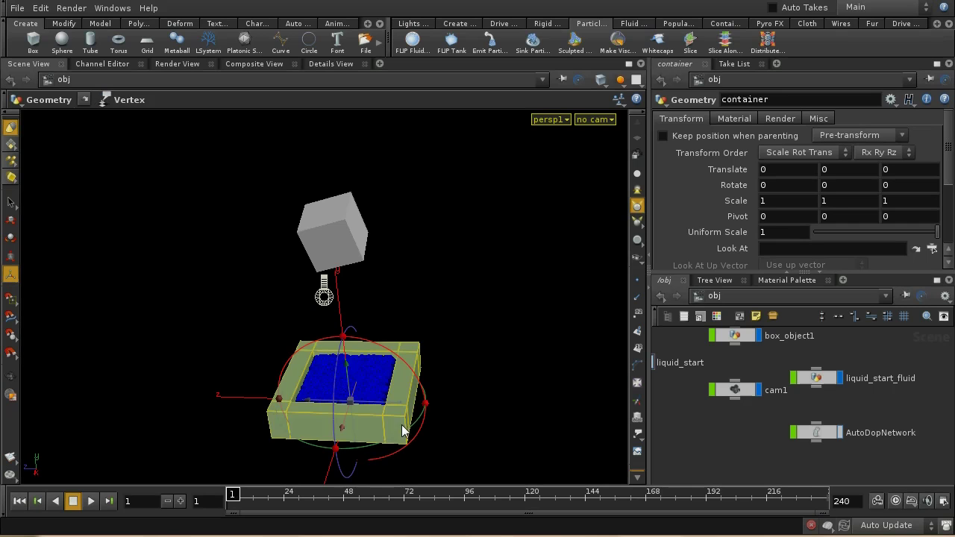
{"action": "left_click", "coordinate": [546, 23]}
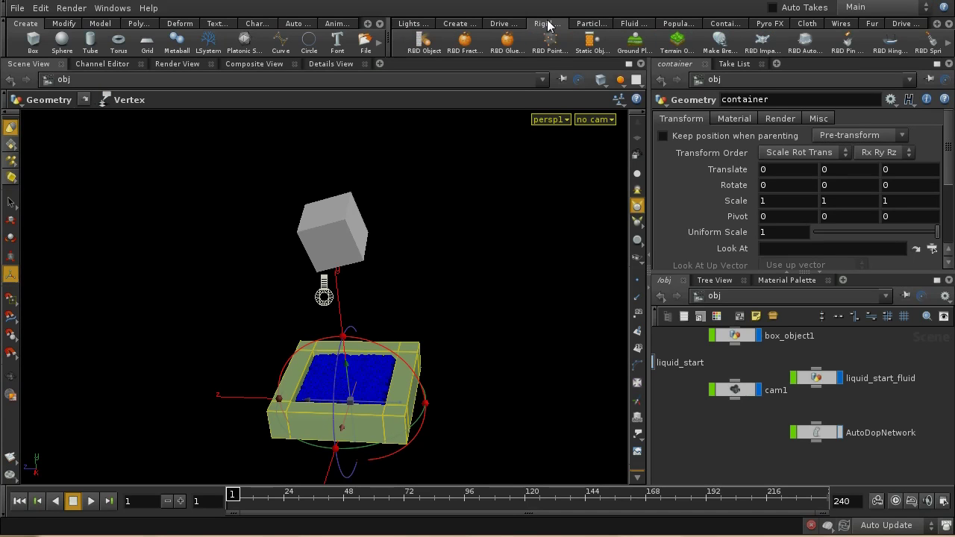
{"action": "left_click", "coordinate": [600, 49]}
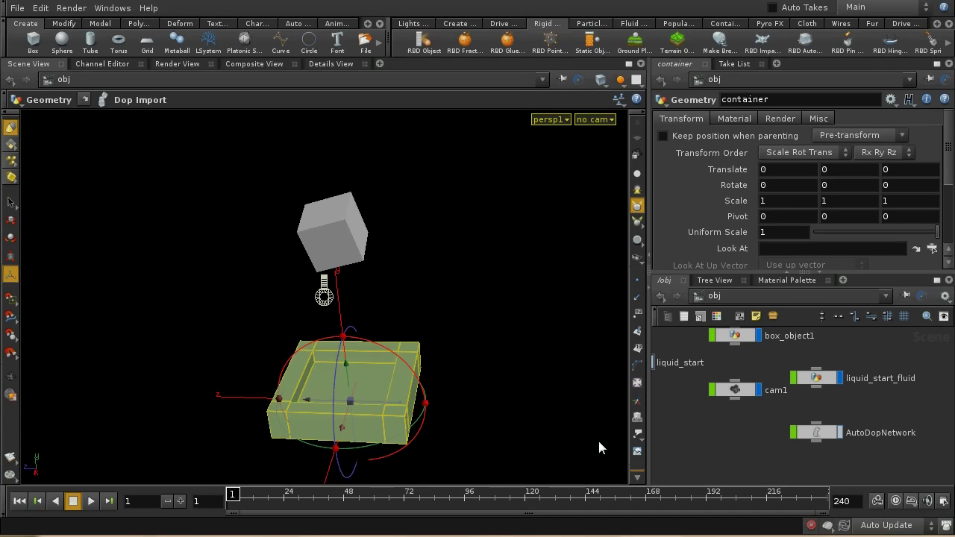
{"action": "left_click", "coordinate": [634, 43]}
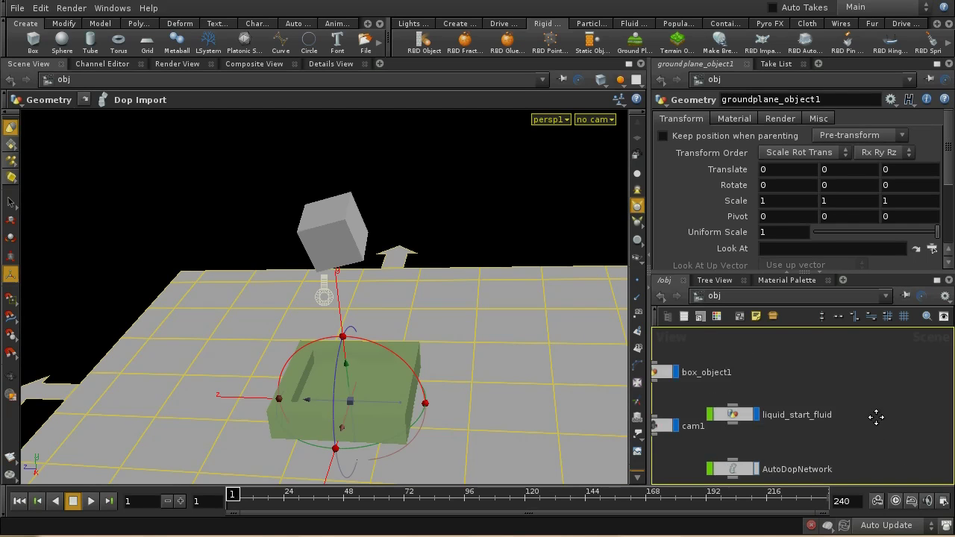
Step: Select liquid_start_fluid, play the simulation to check the box's fall, and return to frame 1
{"action": "left_click", "coordinate": [746, 397]}
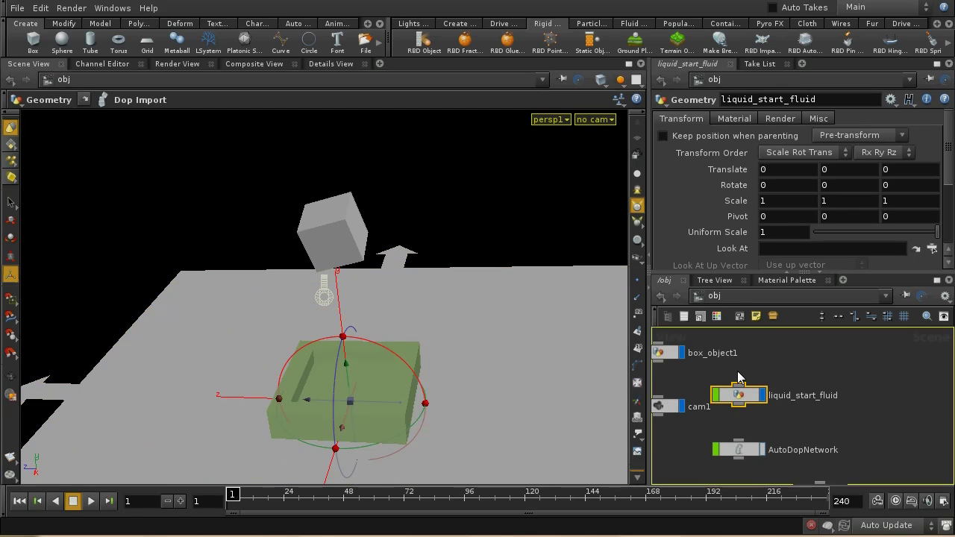
{"action": "left_click", "coordinate": [93, 503]}
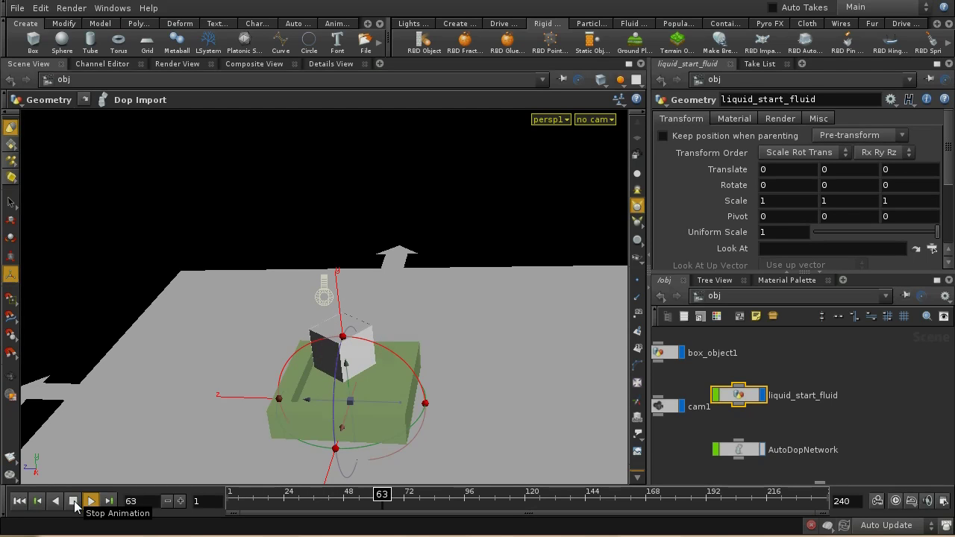
{"action": "left_click", "coordinate": [73, 502]}
{"action": "left_click", "coordinate": [19, 502]}
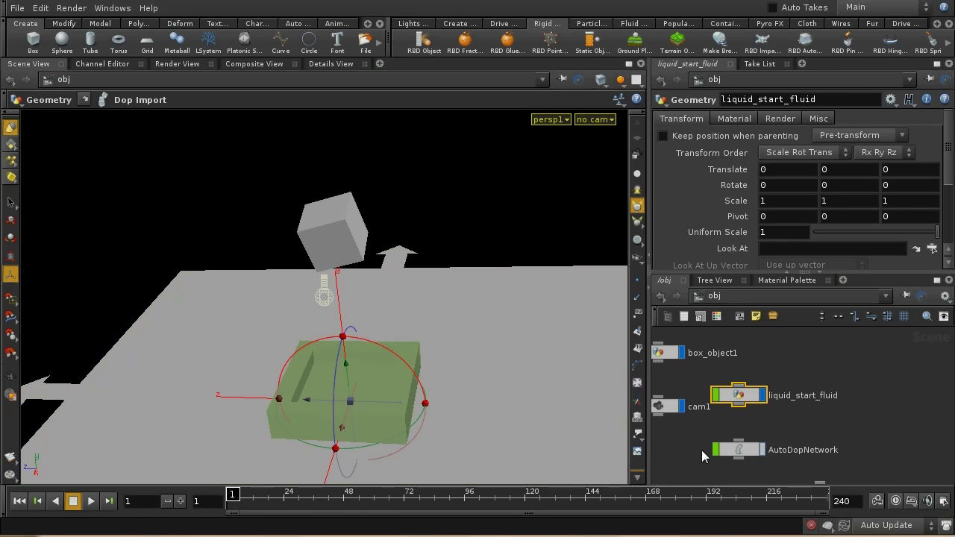
Step: Open AutoDopNetwork and lay out its nodes
{"action": "middle_click_drag", "start_coordinate": [695, 431], "coordinate": [778, 422]}
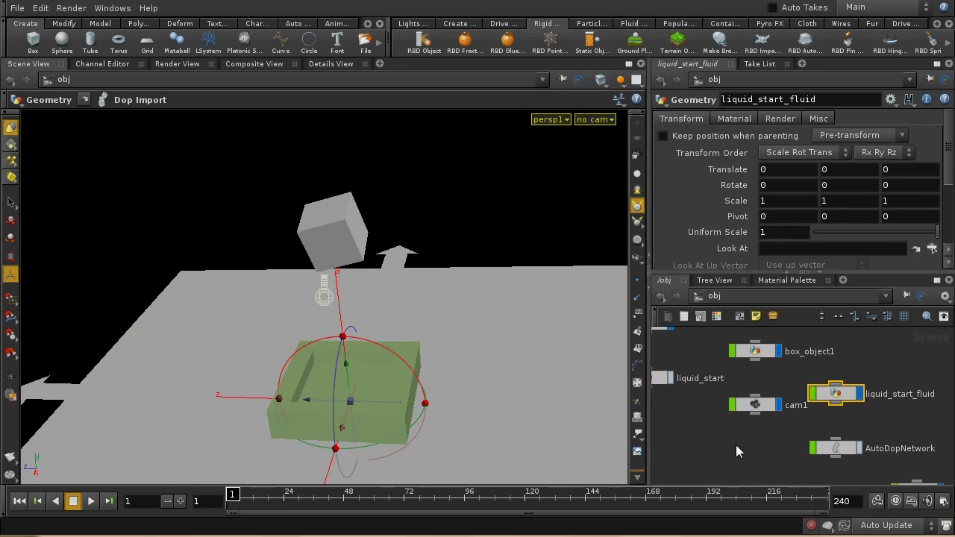
{"action": "middle_click_drag", "start_coordinate": [735, 445], "coordinate": [834, 458]}
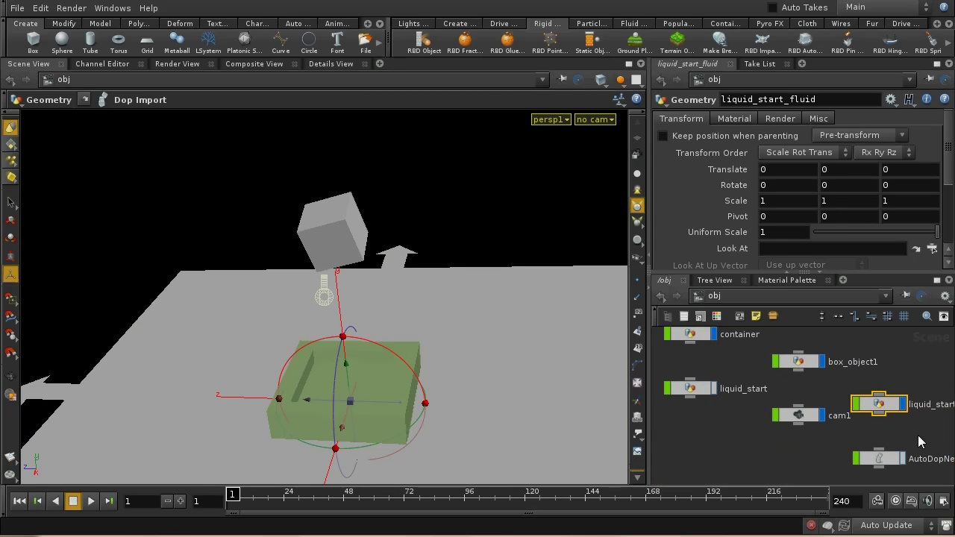
{"action": "middle_click_drag", "start_coordinate": [917, 435], "coordinate": [862, 434]}
{"action": "left_click", "coordinate": [818, 466]}
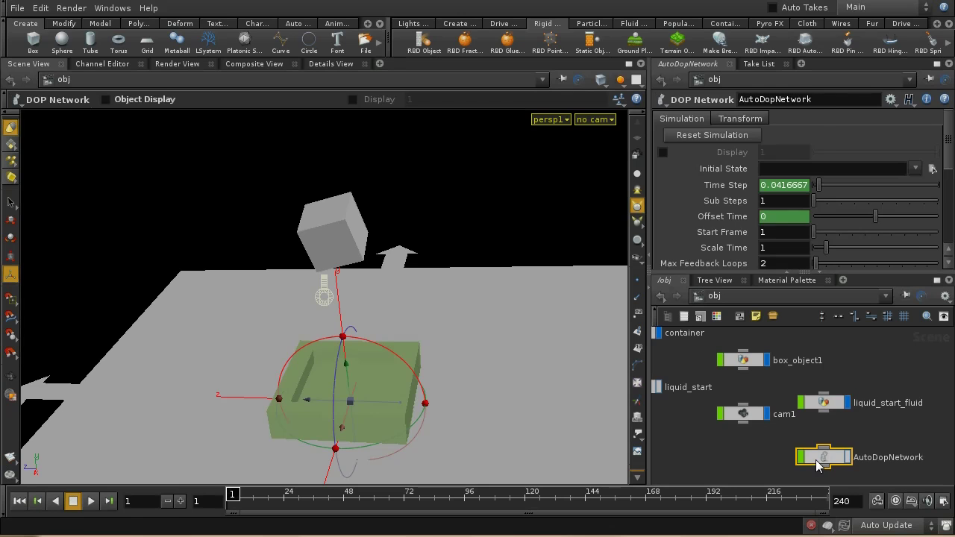
{"action": "double_click", "coordinate": [818, 466]}
{"action": "key", "text": "l"}
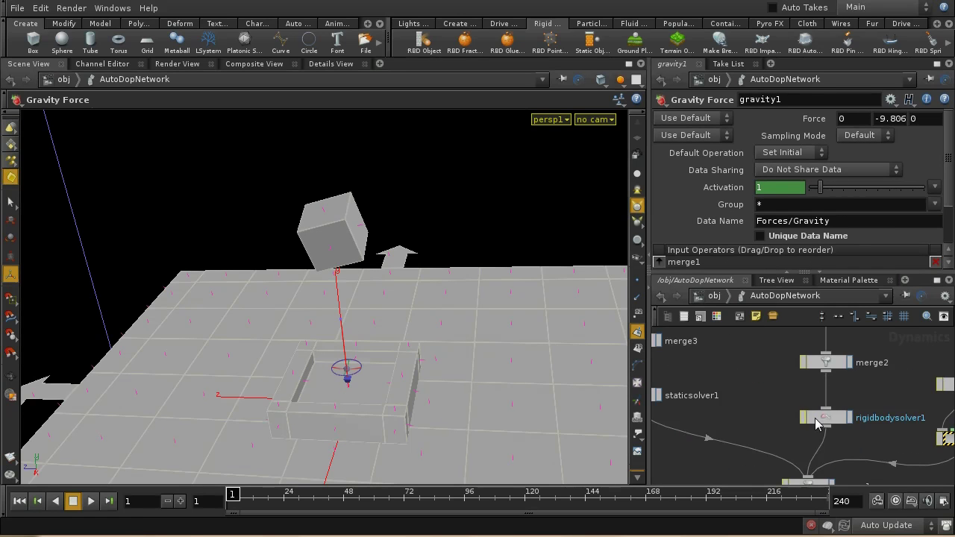
{"action": "scroll", "coordinate": [761, 463], "scroll_direction": "down", "scroll_amount": 5}
{"action": "scroll", "coordinate": [764, 366], "scroll_direction": "up", "scroll_amount": 5}
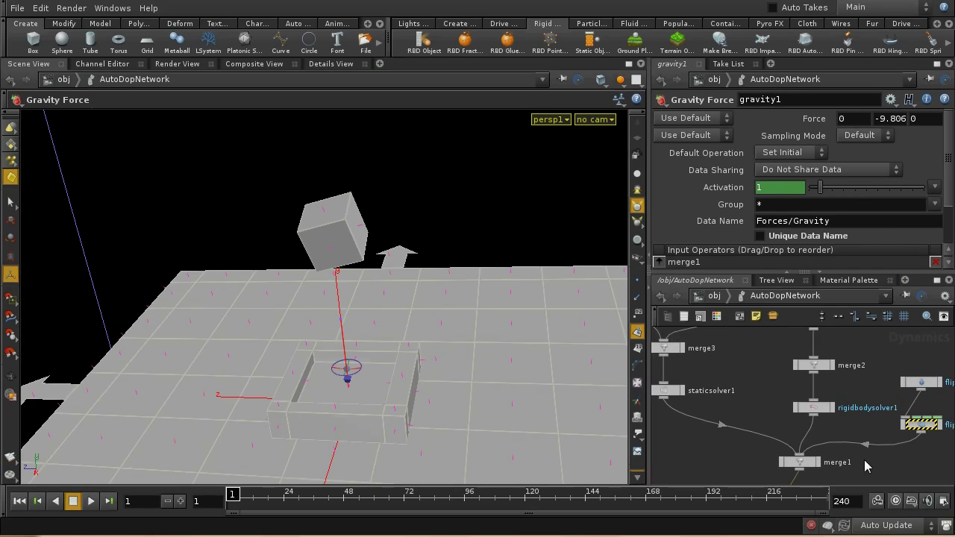
Step: Inspect the flipsolver1 node's parameters and node information
{"action": "left_click", "coordinate": [797, 425]}
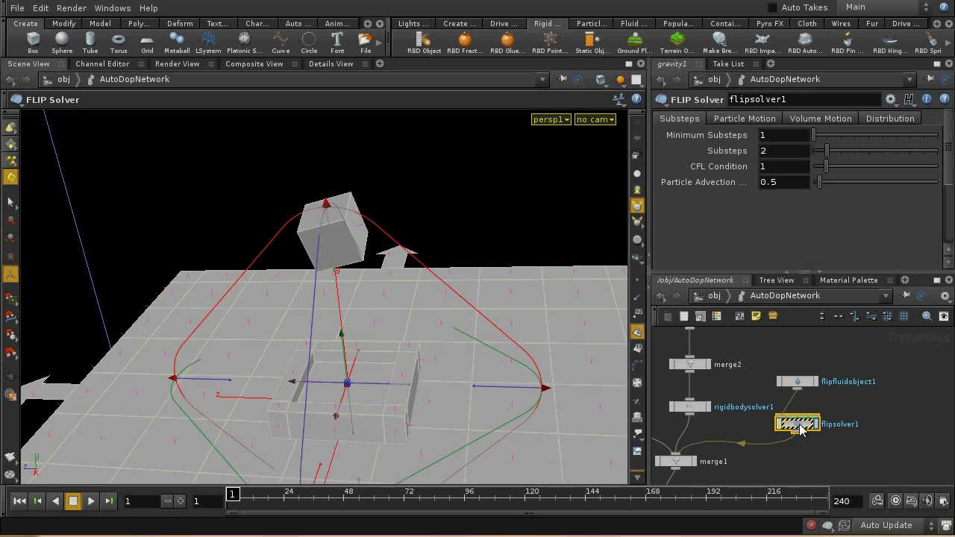
{"action": "middle_click", "coordinate": [801, 429]}
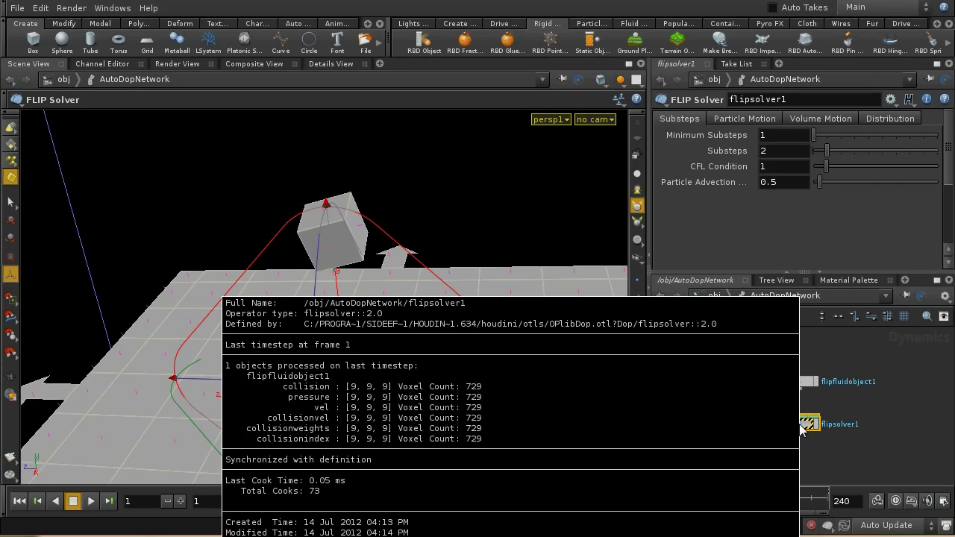
{"action": "middle_click_drag", "start_coordinate": [800, 429], "coordinate": [845, 442]}
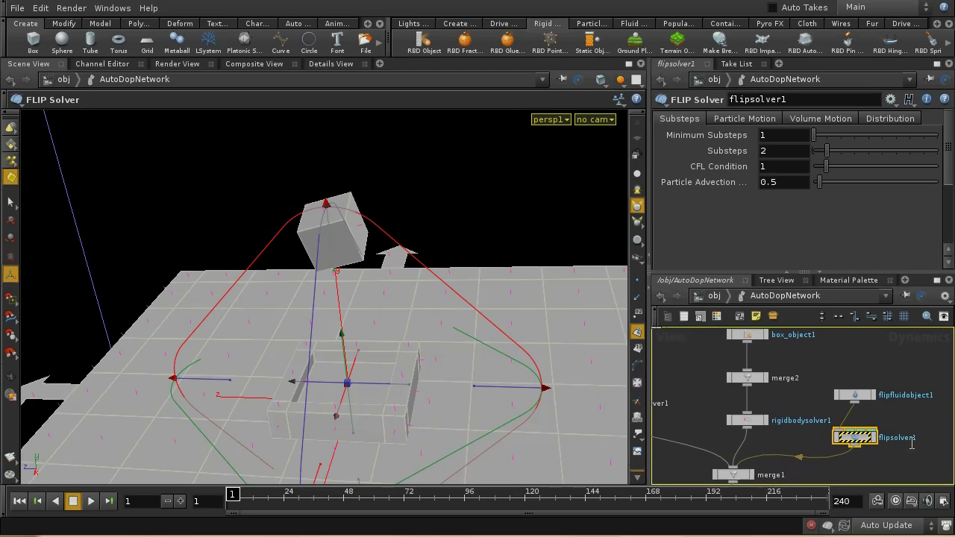
Step: Set the X angular velocity of the box_object1 RBD node to 30 and preview the simulation
{"action": "middle_click_drag", "start_coordinate": [741, 453], "coordinate": [837, 394]}
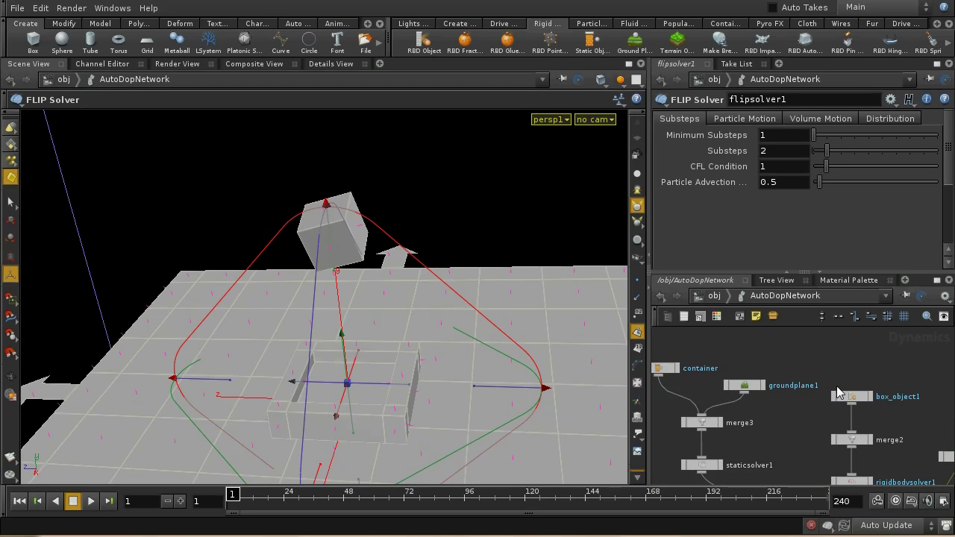
{"action": "left_click", "coordinate": [854, 396]}
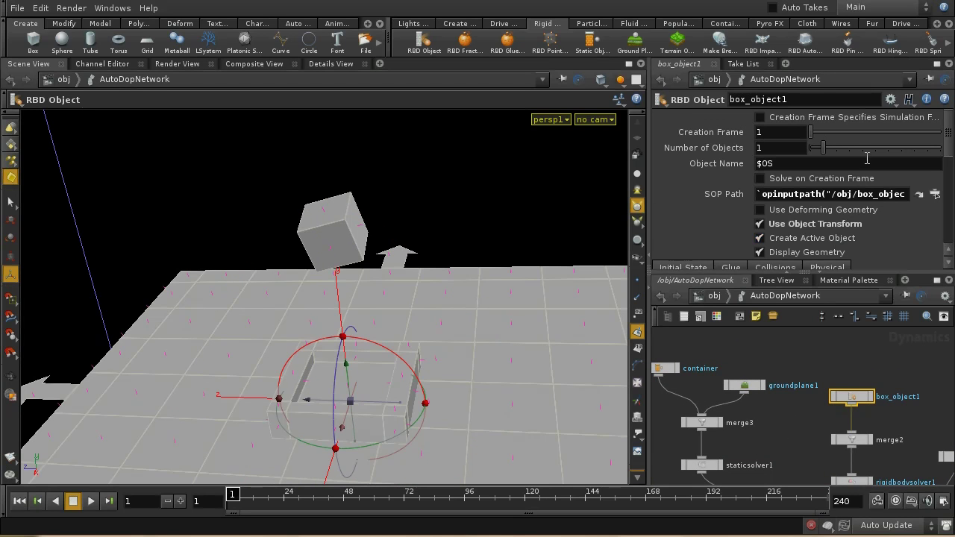
{"action": "left_click_drag", "start_coordinate": [945, 152], "coordinate": [949, 176]}
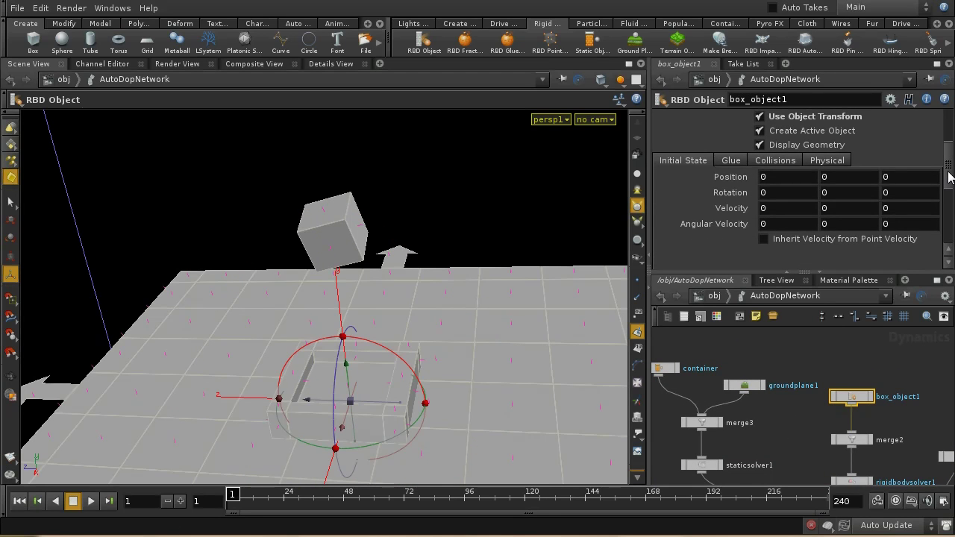
{"action": "left_click_drag", "start_coordinate": [785, 224], "coordinate": [819, 224]}
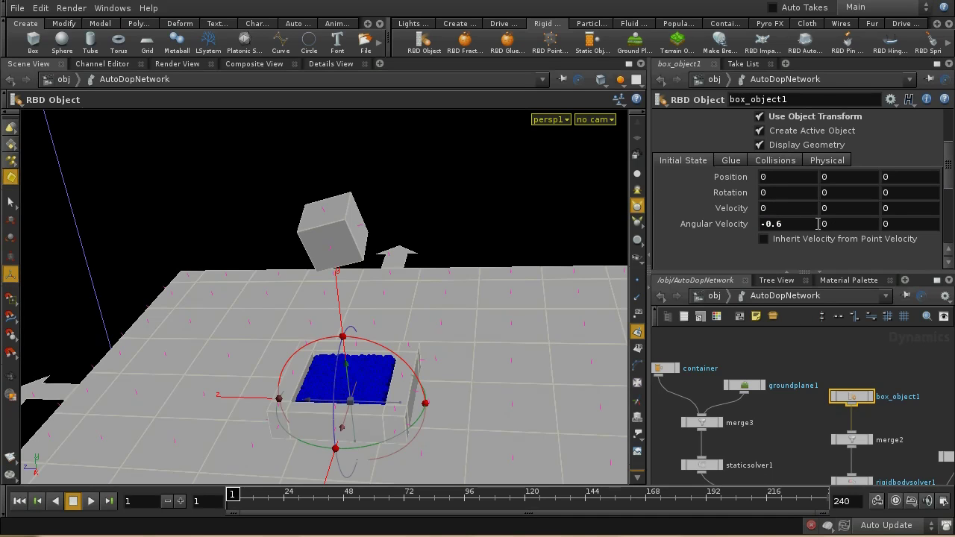
{"action": "key", "text": "Return"}
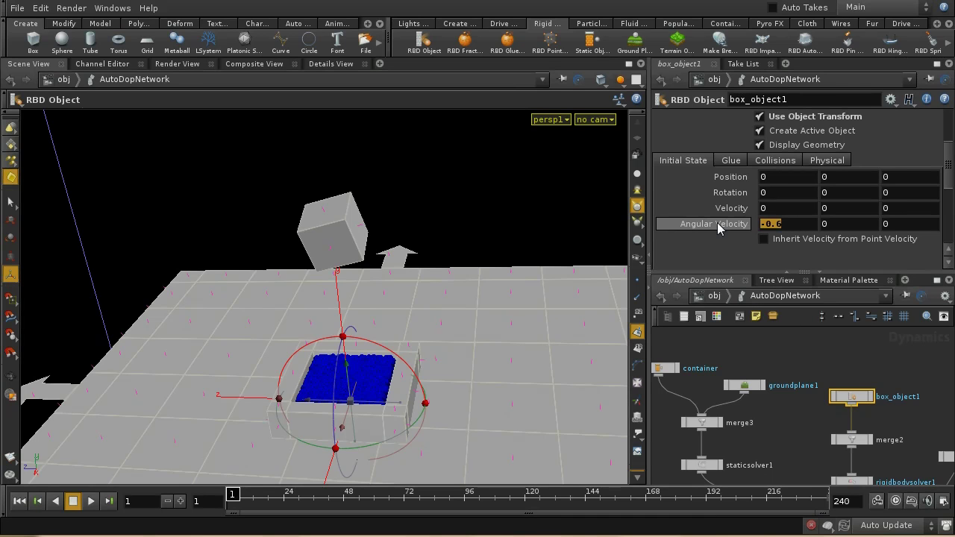
{"action": "type", "text": "30"}
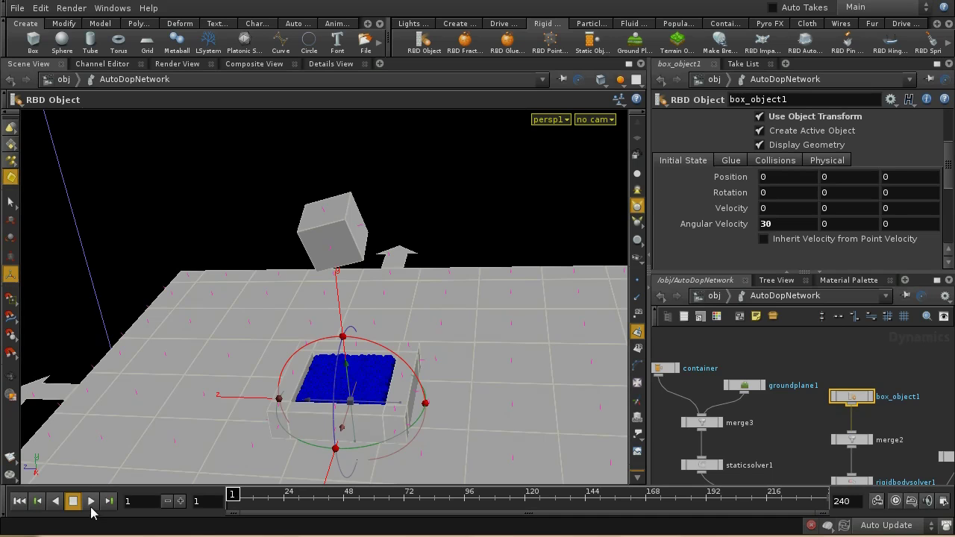
{"action": "left_click", "coordinate": [90, 502]}
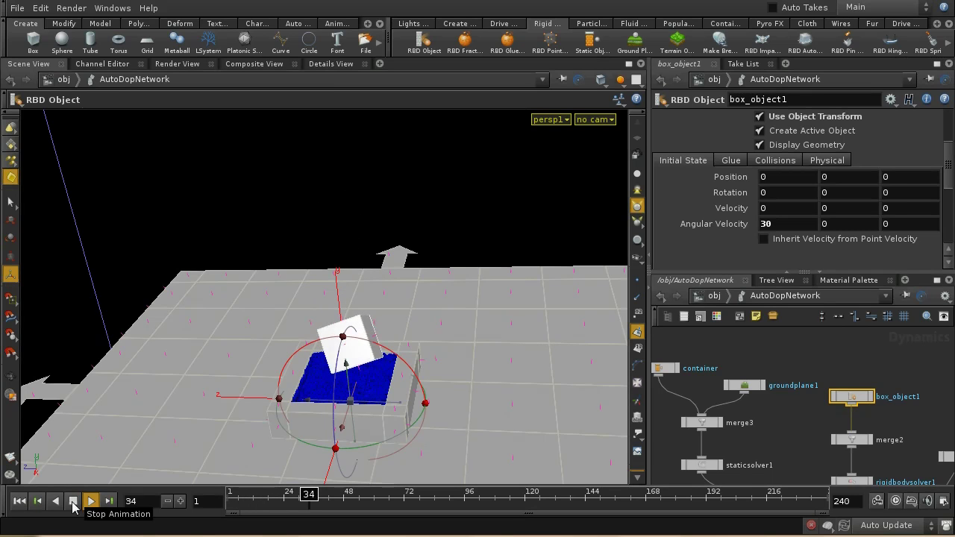
{"action": "left_click", "coordinate": [73, 501]}
Step: Set box_object1's physical Bounce to 0.9 and replay the simulation from frame 1
{"action": "left_click", "coordinate": [828, 162]}
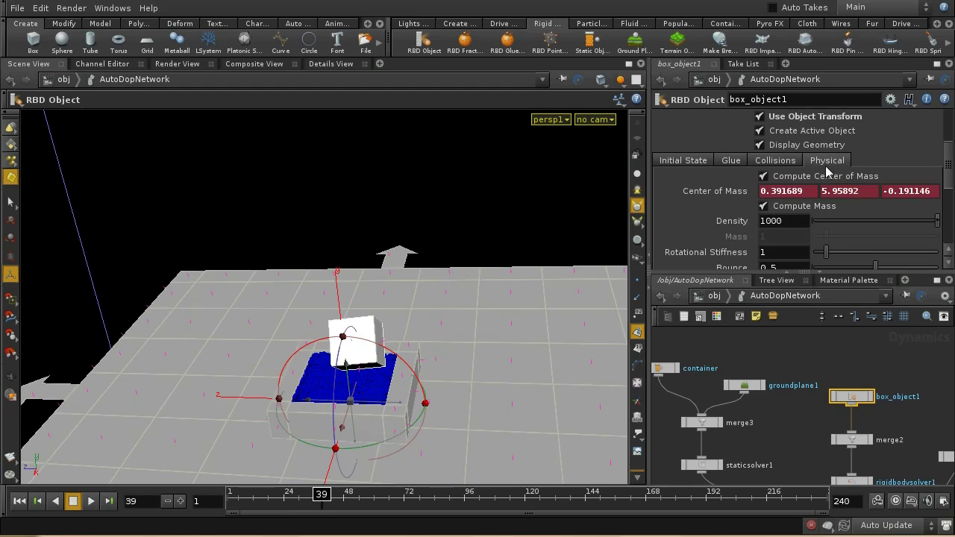
{"action": "middle_click_drag", "start_coordinate": [783, 264], "coordinate": [785, 270]}
{"action": "scroll", "coordinate": [948, 148], "scroll_direction": "down", "scroll_amount": 3}
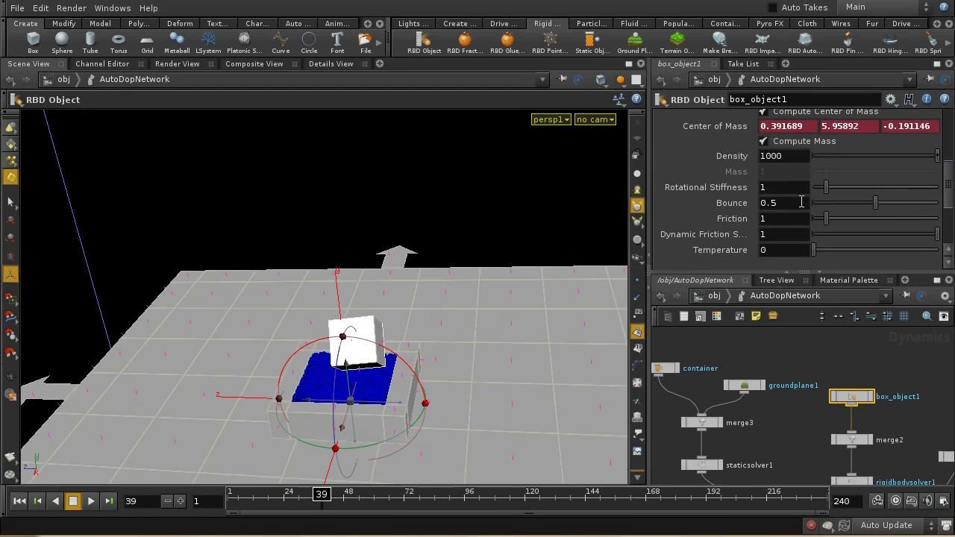
{"action": "middle_click_drag", "start_coordinate": [800, 201], "coordinate": [846, 215]}
{"action": "left_click", "coordinate": [19, 501]}
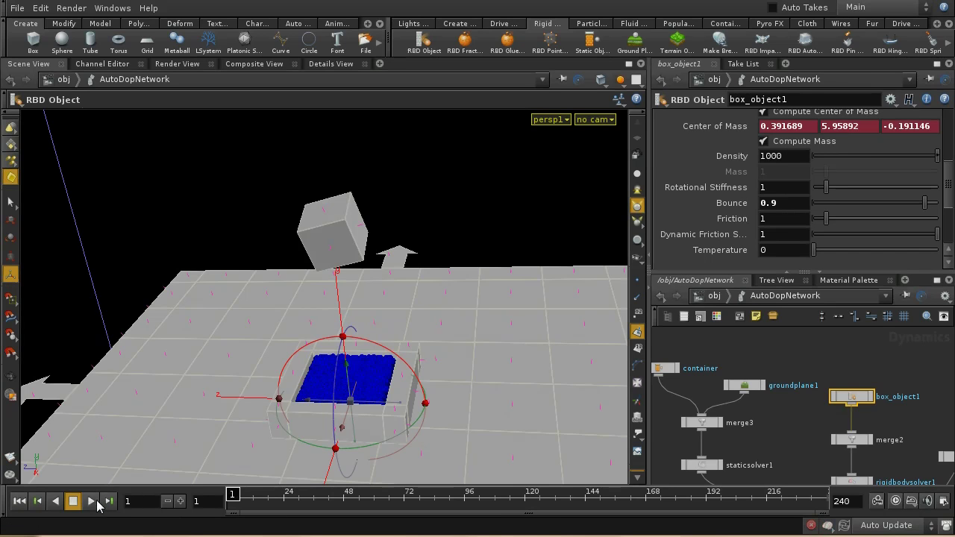
{"action": "left_click", "coordinate": [90, 501]}
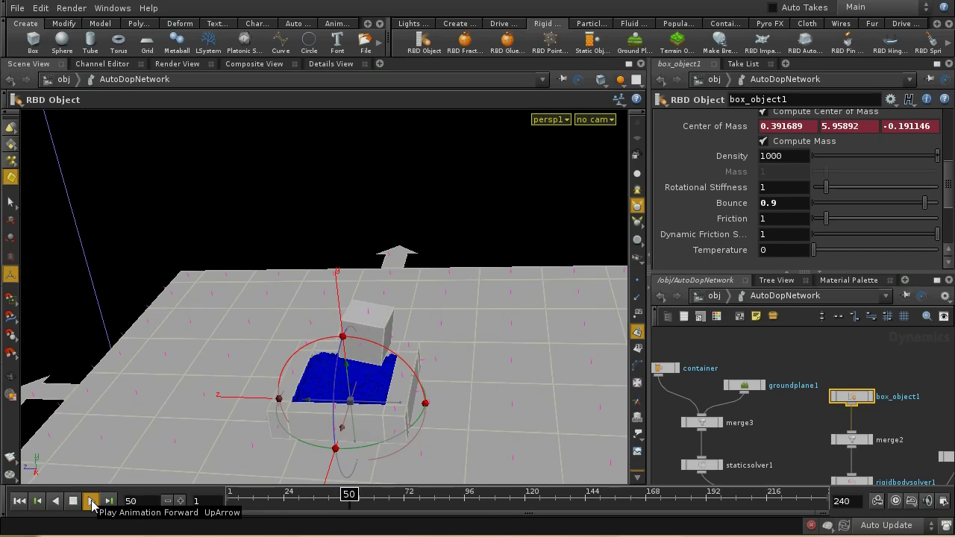
Step: Replay the simulation from frame 1 several times to examine the box's fall and its collision with the container, and return to frame 1
{"action": "left_click", "coordinate": [73, 501]}
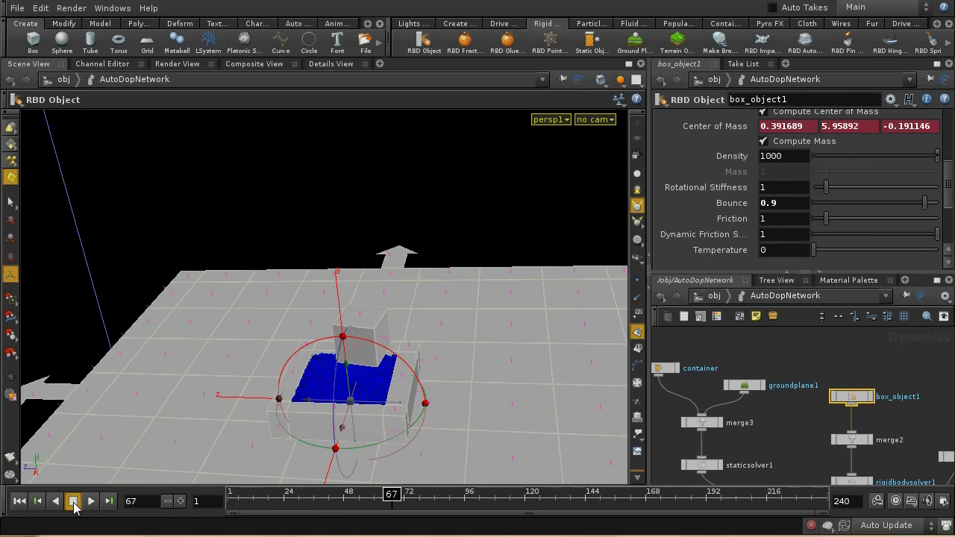
{"action": "left_click", "coordinate": [20, 501]}
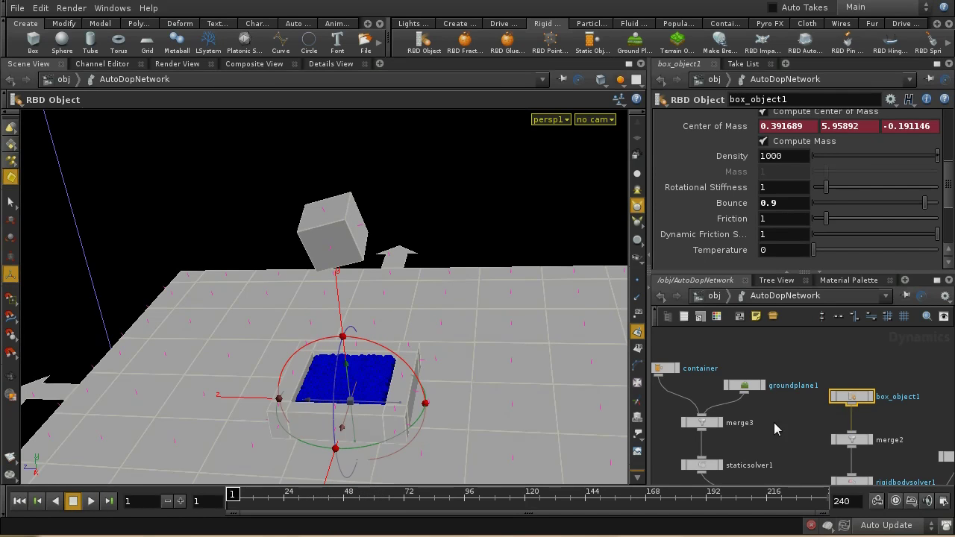
{"action": "middle_click_drag", "start_coordinate": [773, 424], "coordinate": [811, 398]}
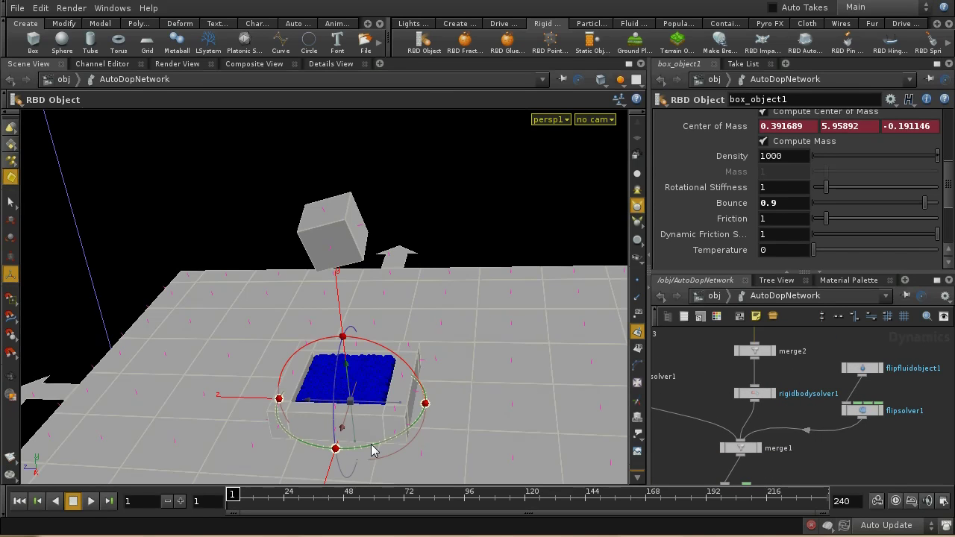
{"action": "left_click", "coordinate": [89, 505]}
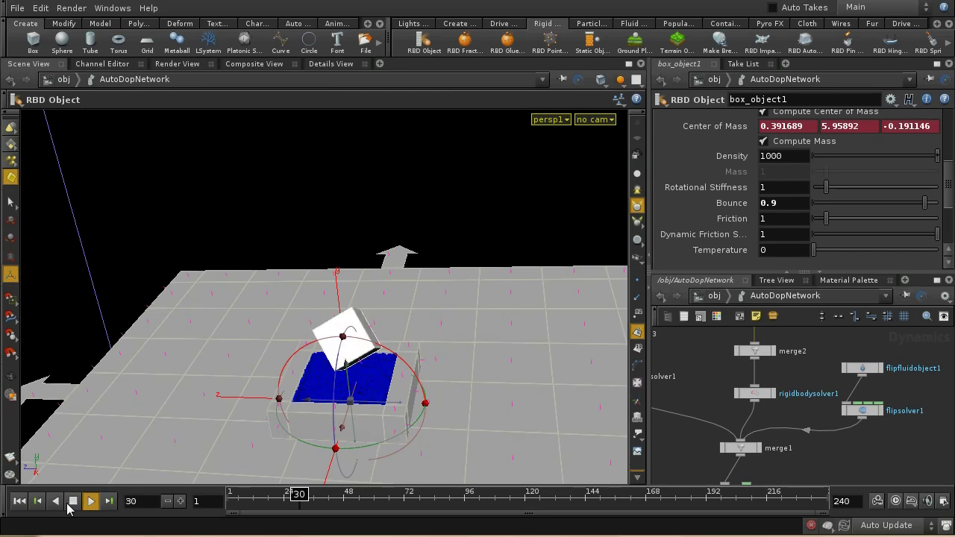
{"action": "left_click", "coordinate": [70, 504]}
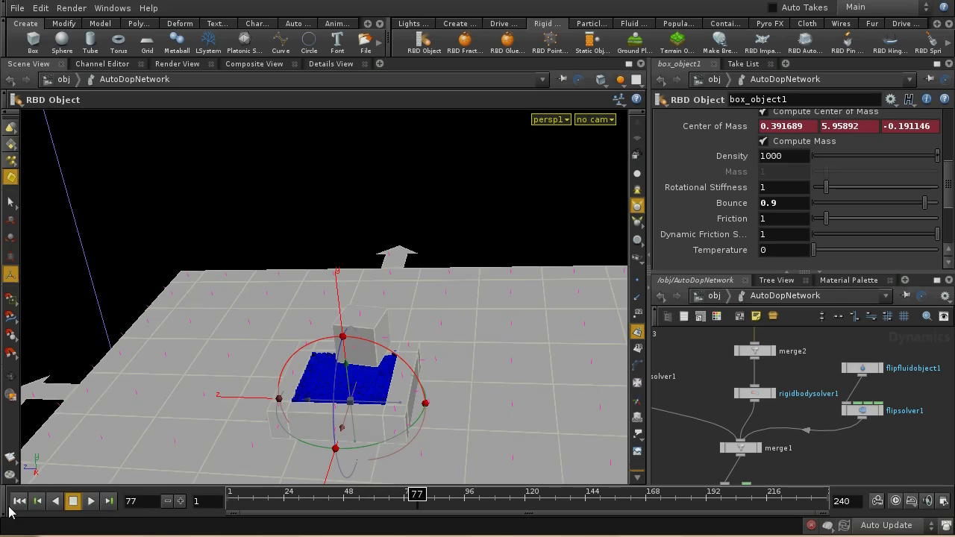
{"action": "left_click", "coordinate": [19, 502]}
{"action": "left_click", "coordinate": [89, 505]}
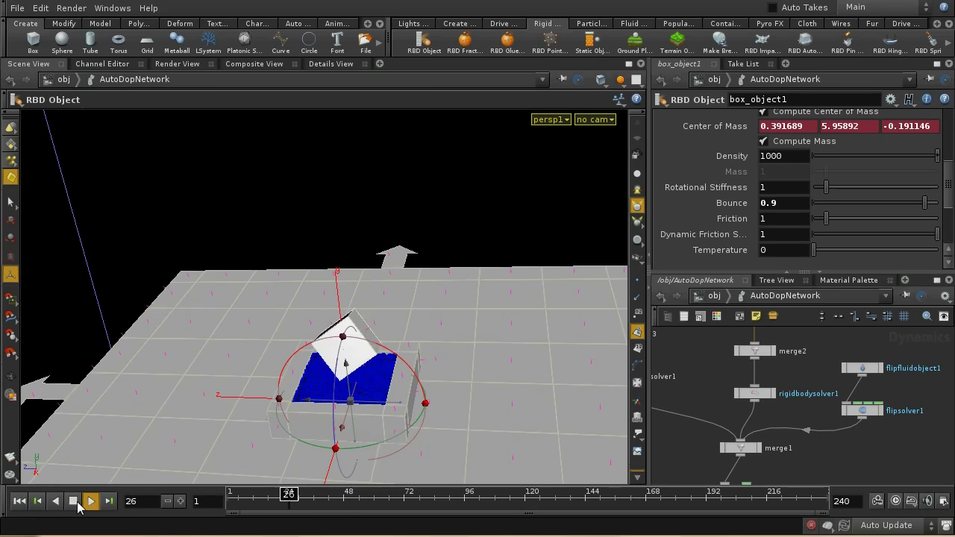
{"action": "left_click", "coordinate": [19, 502]}
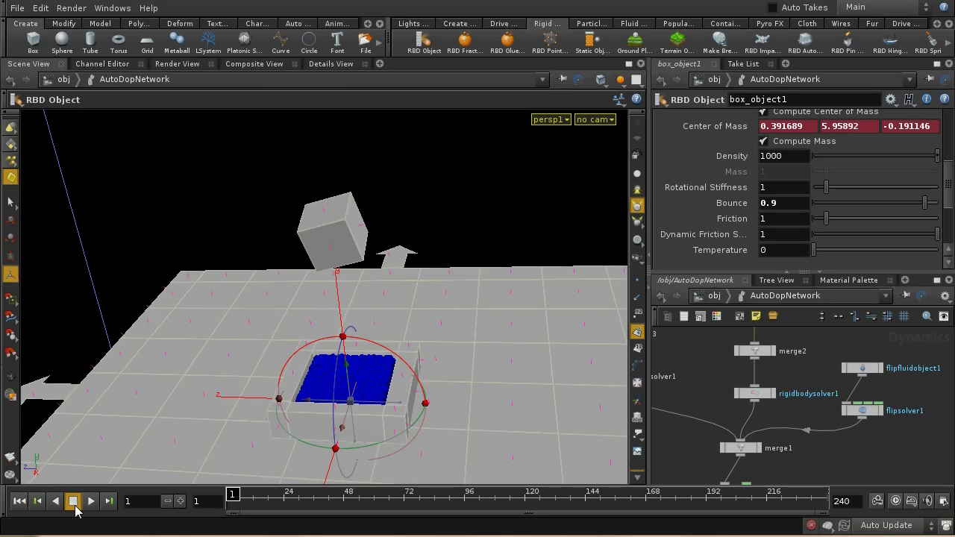
{"action": "left_click", "coordinate": [89, 502]}
{"action": "left_click", "coordinate": [77, 502]}
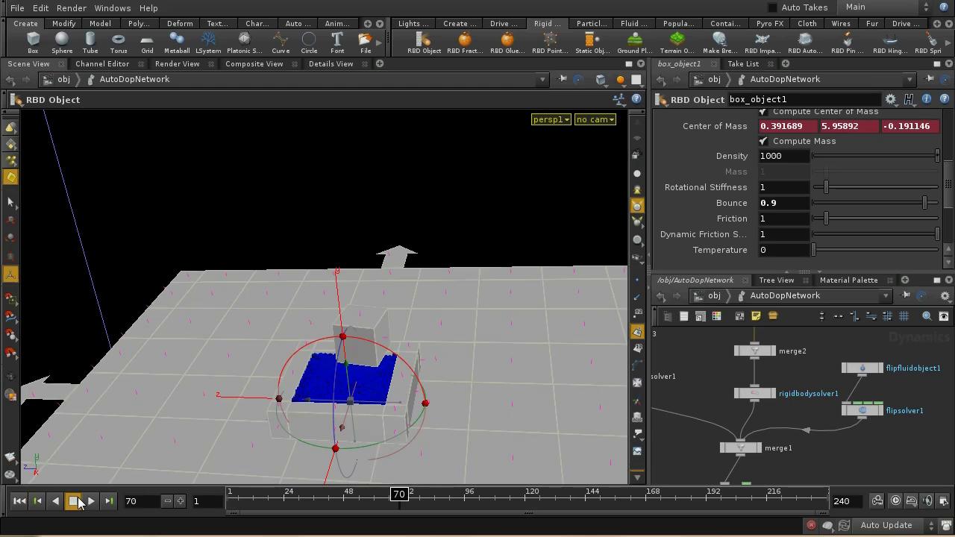
{"action": "left_click", "coordinate": [18, 503]}
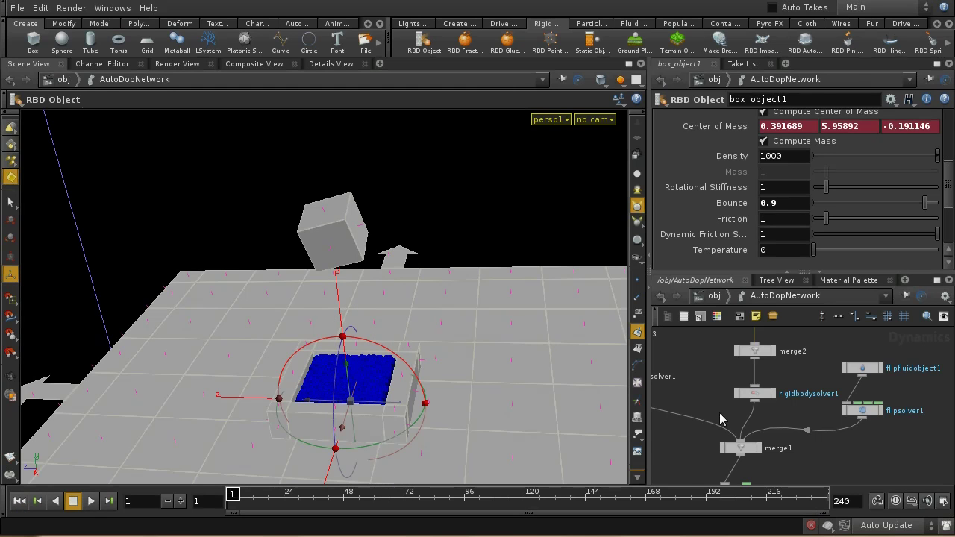
Step: Set the solver engine of the rigidbodysolver1 node to RBD
{"action": "scroll", "coordinate": [830, 415], "scroll_direction": "up", "scroll_amount": 2}
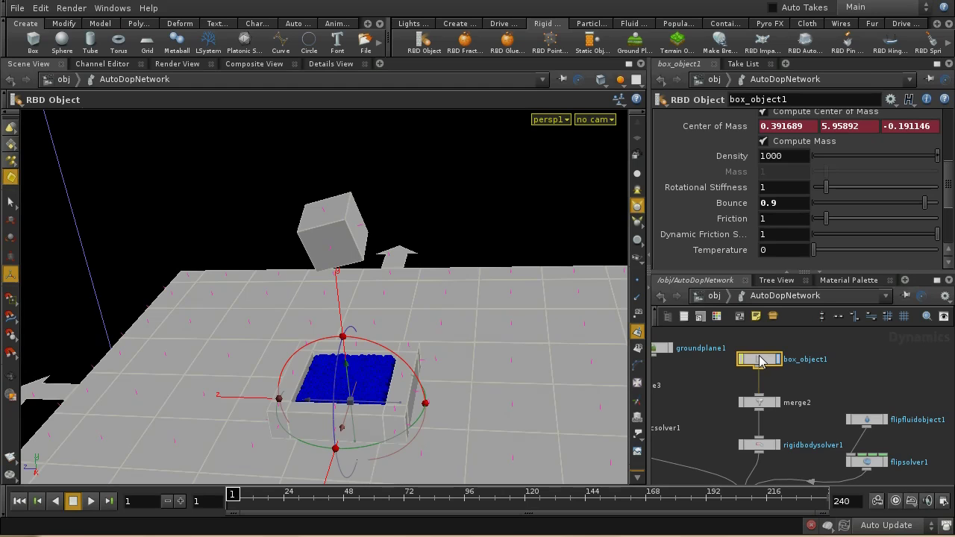
{"action": "left_click_drag", "start_coordinate": [951, 207], "coordinate": [949, 156]}
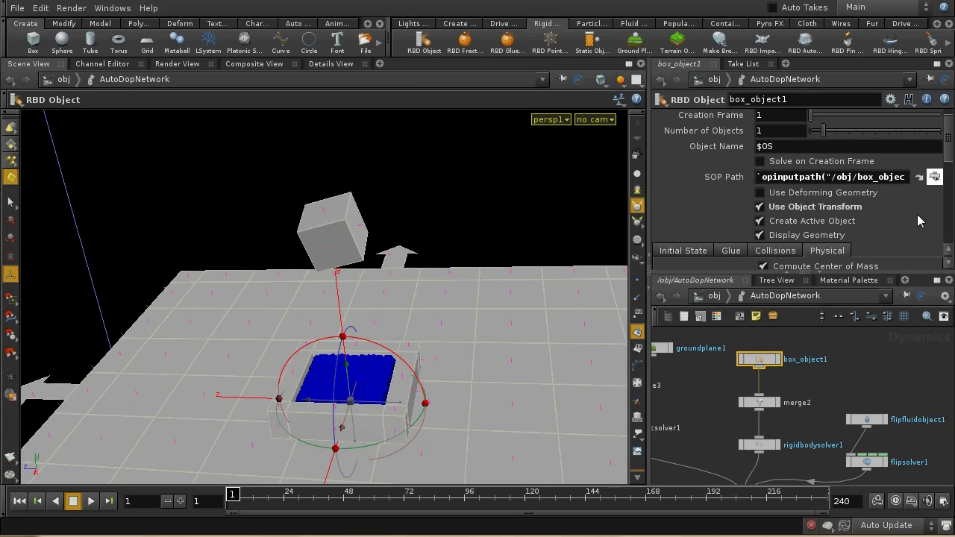
{"action": "middle_click_drag", "start_coordinate": [822, 424], "coordinate": [864, 417]}
{"action": "right_click", "coordinate": [864, 416]}
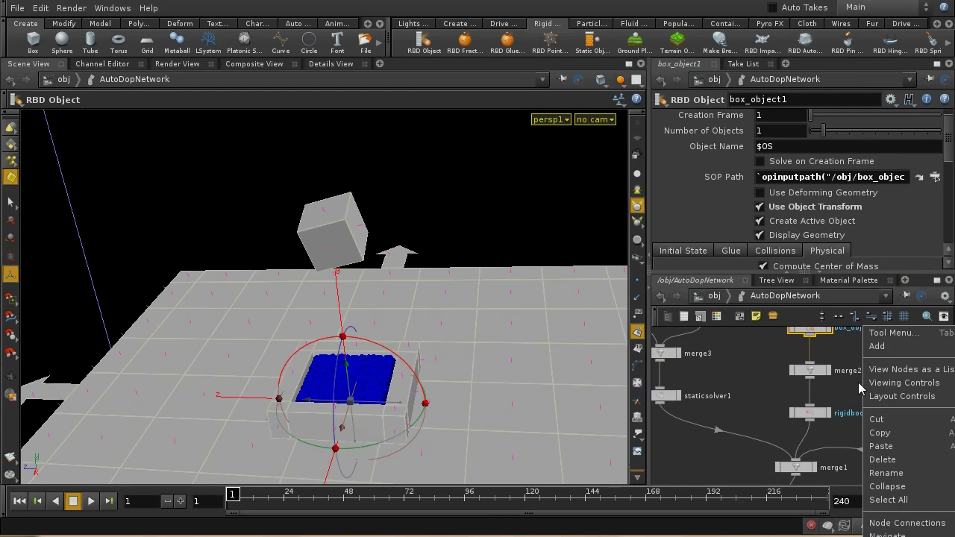
{"action": "key", "text": "Escape"}
{"action": "left_click", "coordinate": [820, 414]}
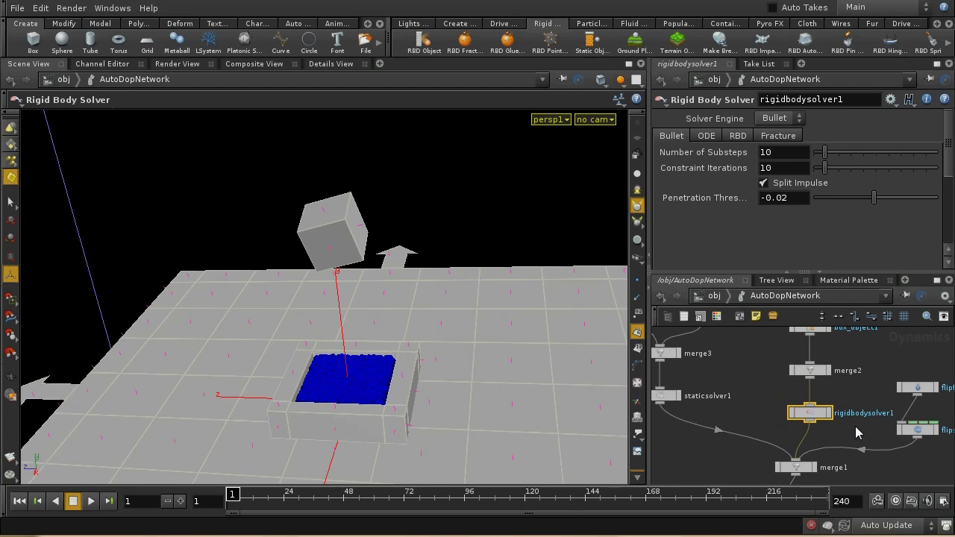
{"action": "scroll", "coordinate": [859, 432], "scroll_direction": "up", "scroll_amount": 3}
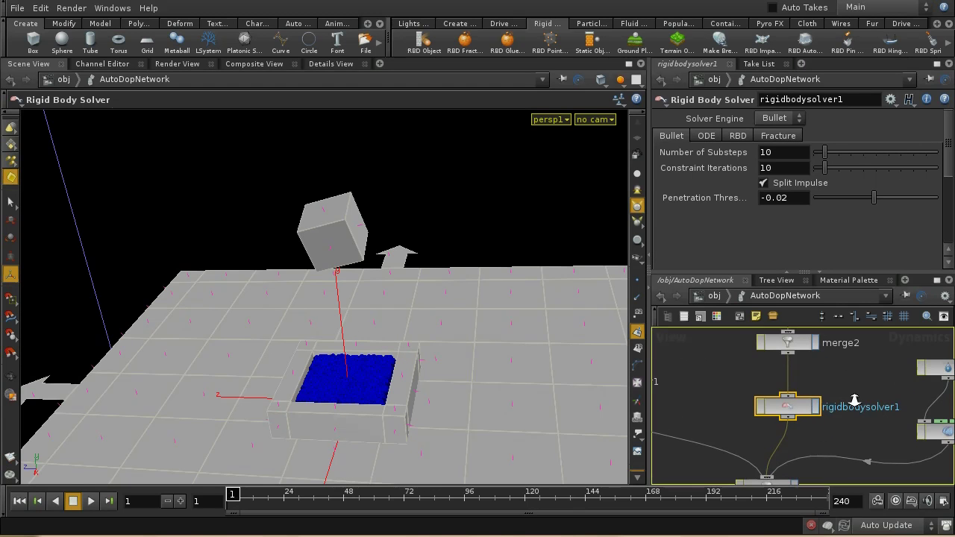
{"action": "left_click", "coordinate": [774, 118]}
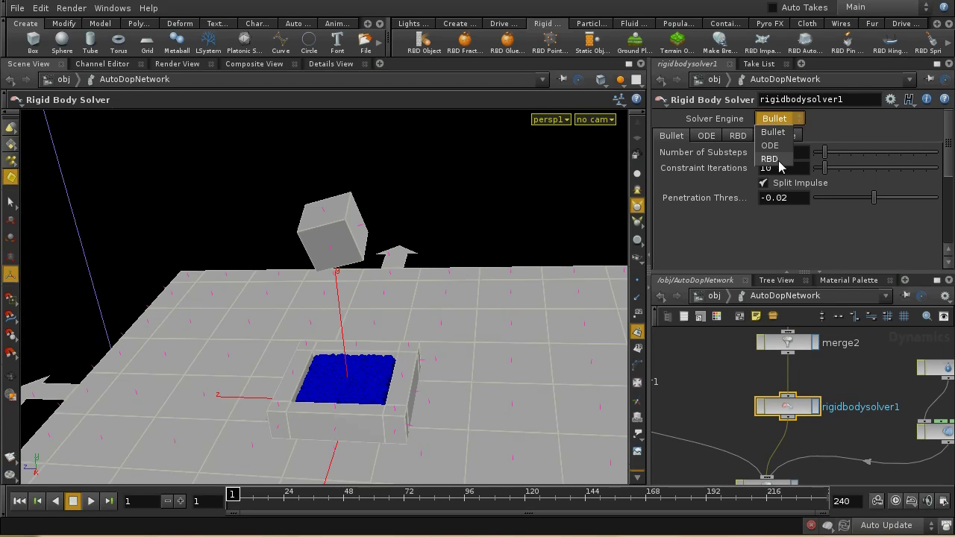
{"action": "left_click", "coordinate": [779, 162]}
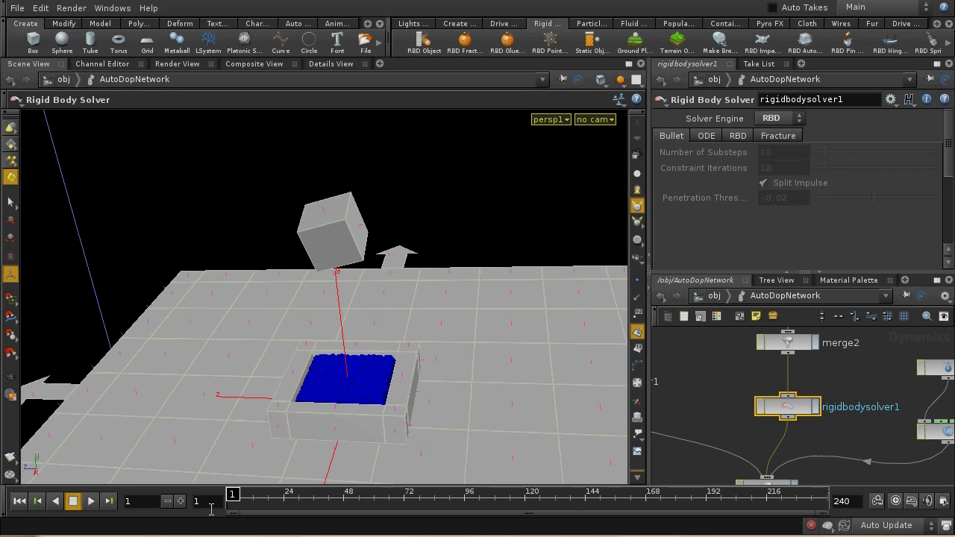
Step: Play the simulation twice with the RBD engine to check how the box passes through the container, and rewind it to the first frame
{"action": "left_click", "coordinate": [91, 501]}
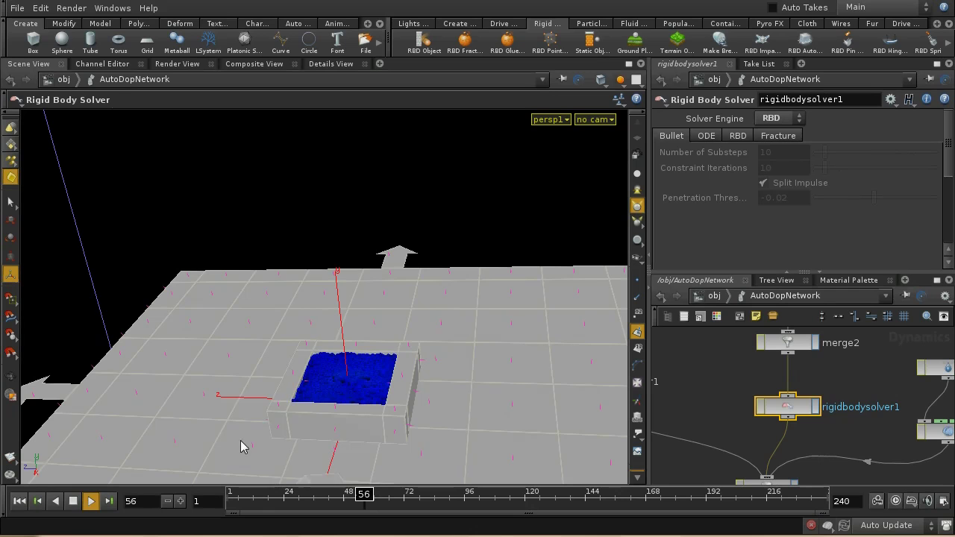
{"action": "left_click", "coordinate": [72, 500]}
{"action": "left_click", "coordinate": [41, 502]}
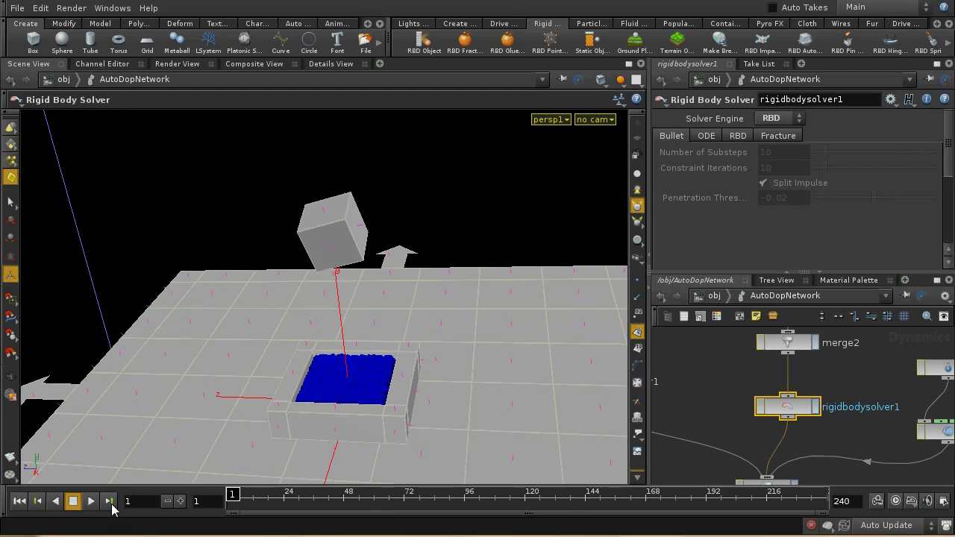
{"action": "left_click", "coordinate": [91, 502]}
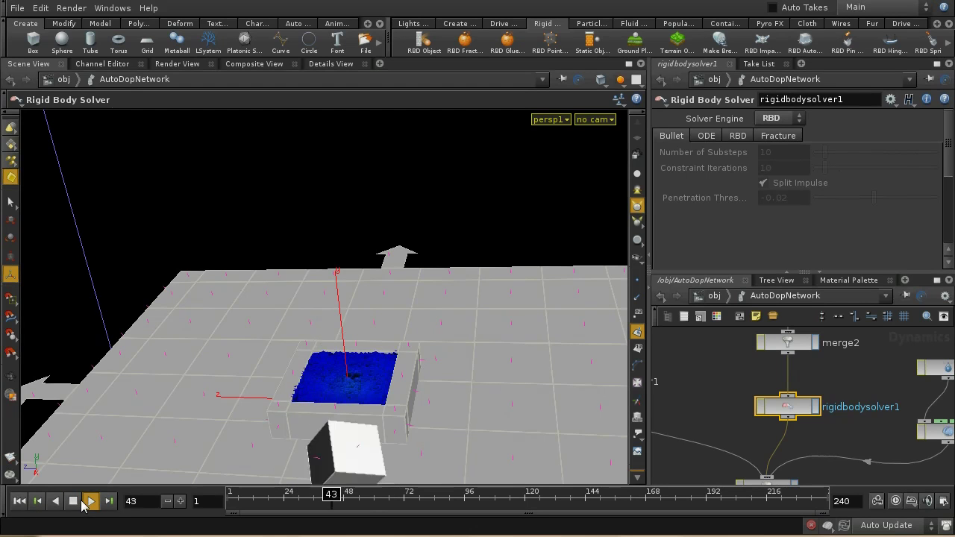
{"action": "left_click", "coordinate": [19, 501]}
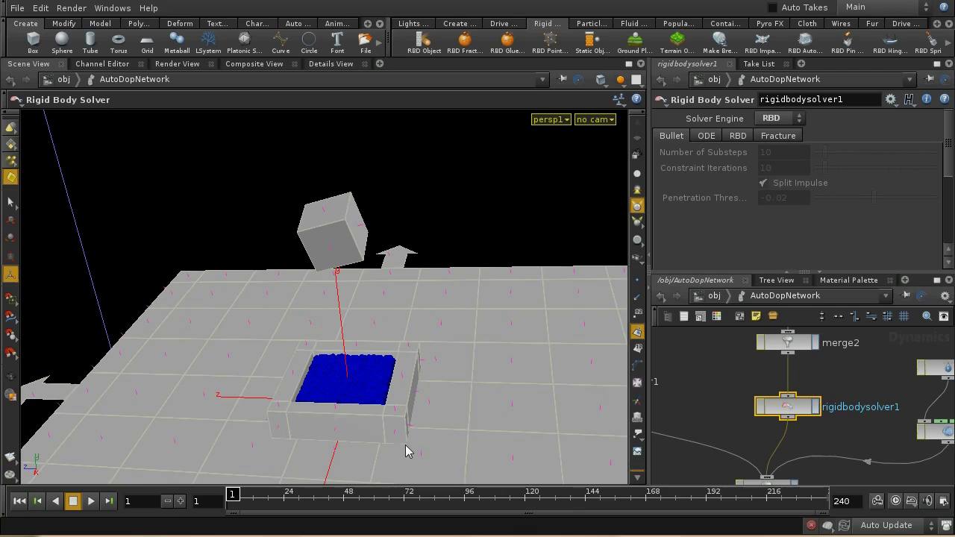
Step: Return to the object level, open the box_object1 geometry network and move its nodes apart to make room below vertex1
{"action": "middle_click_drag", "start_coordinate": [724, 408], "coordinate": [718, 394]}
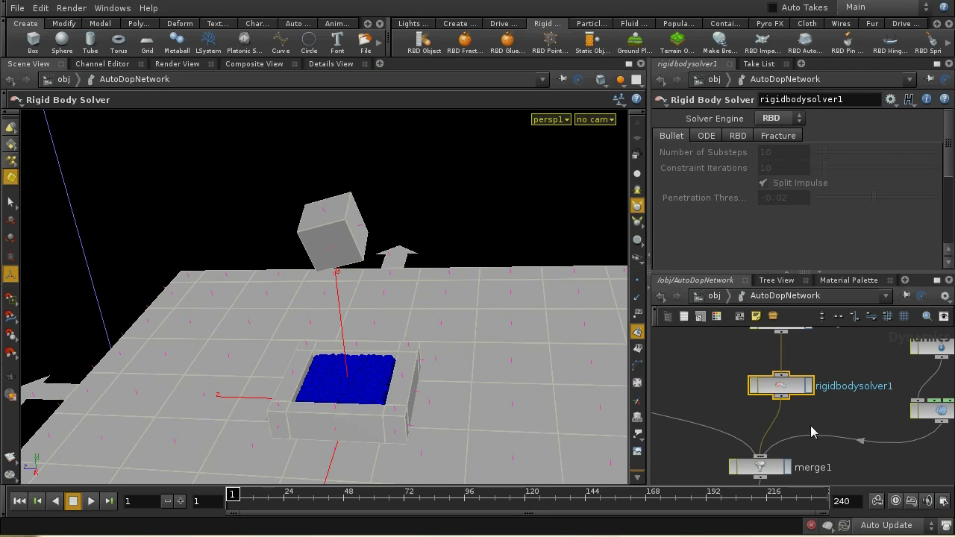
{"action": "left_click", "coordinate": [716, 297]}
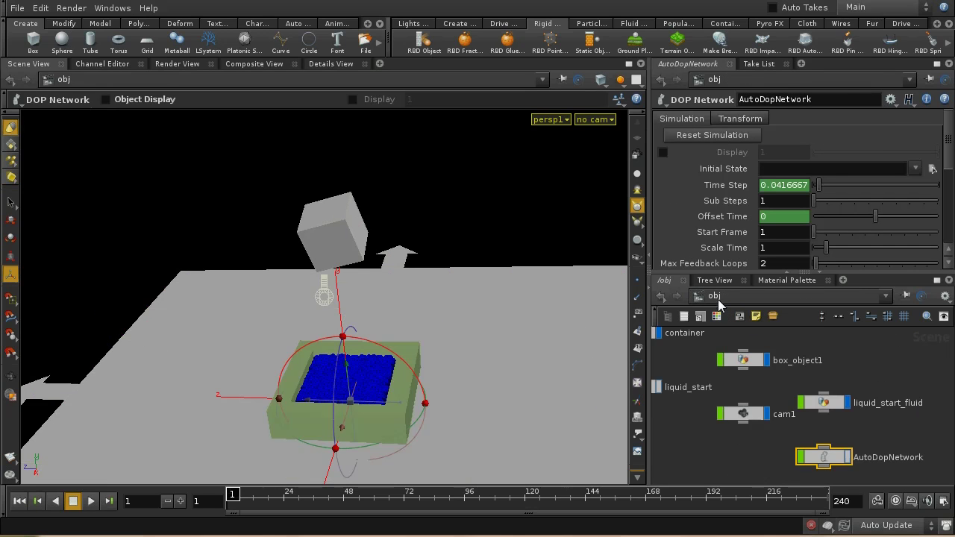
{"action": "key", "text": "l"}
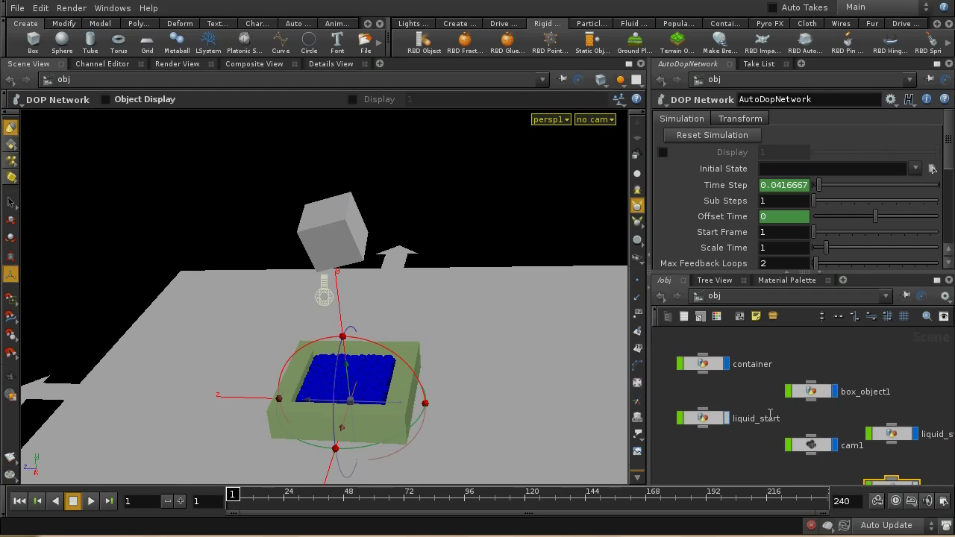
{"action": "key", "text": "f"}
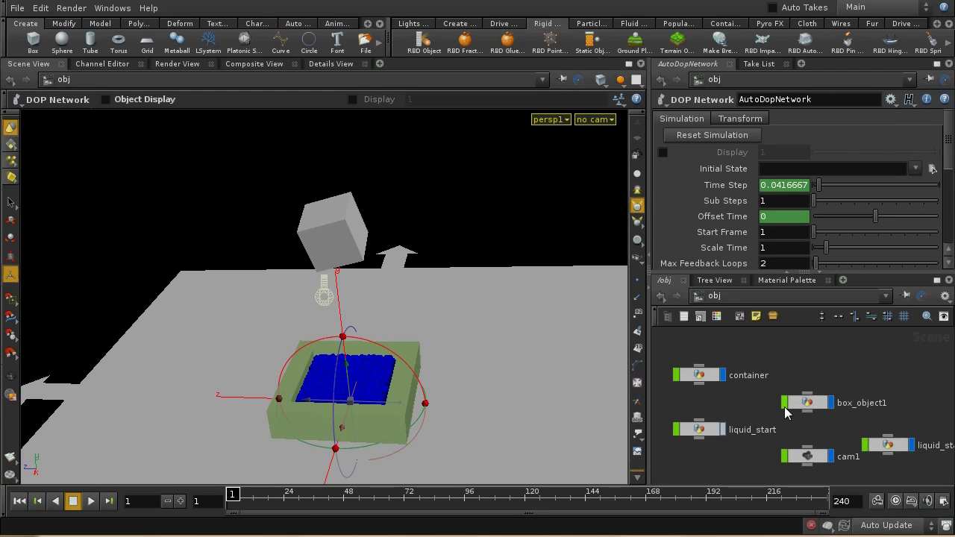
{"action": "double_click", "coordinate": [800, 403]}
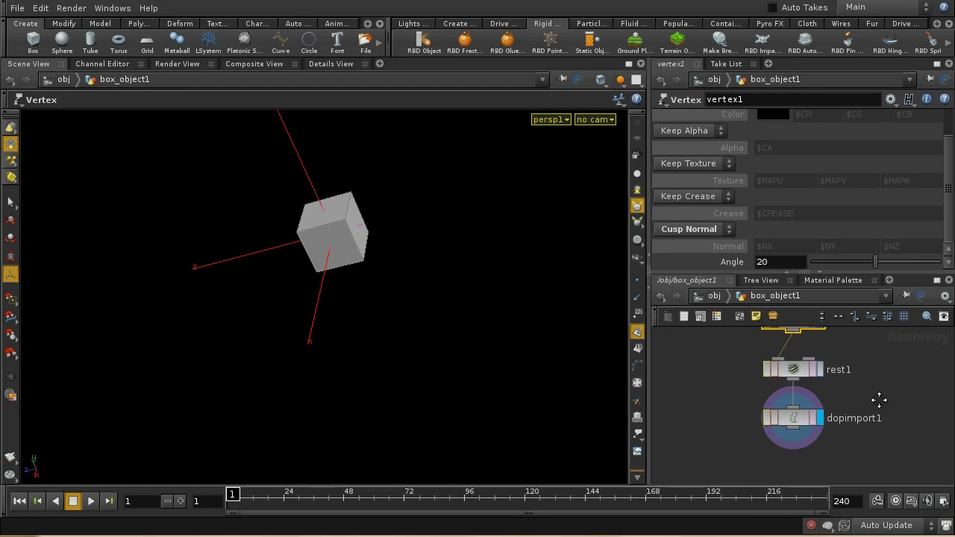
{"action": "left_click_drag", "start_coordinate": [799, 416], "coordinate": [787, 361]}
{"action": "middle_click_drag", "start_coordinate": [874, 431], "coordinate": [798, 398]}
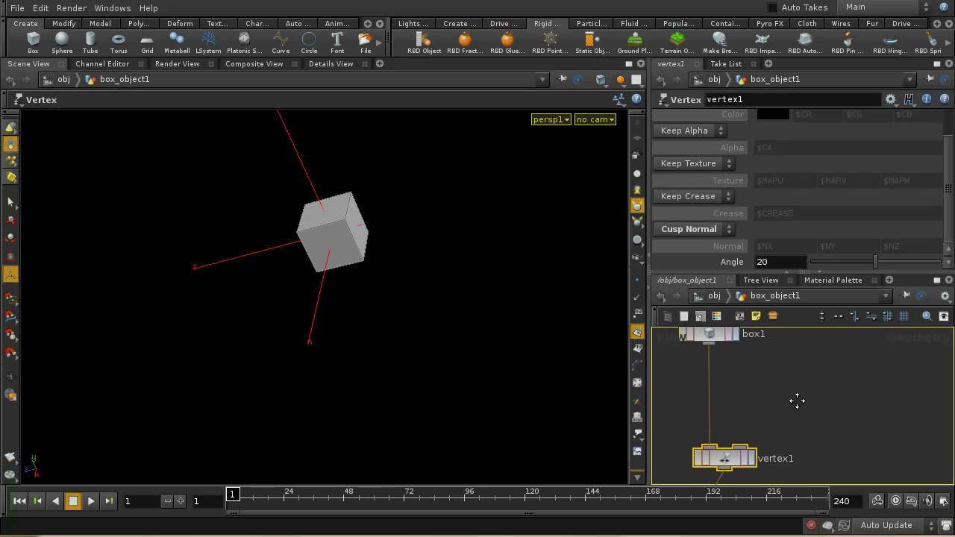
{"action": "left_click_drag", "start_coordinate": [755, 451], "coordinate": [737, 370]}
{"action": "middle_click_drag", "start_coordinate": [780, 424], "coordinate": [787, 388]}
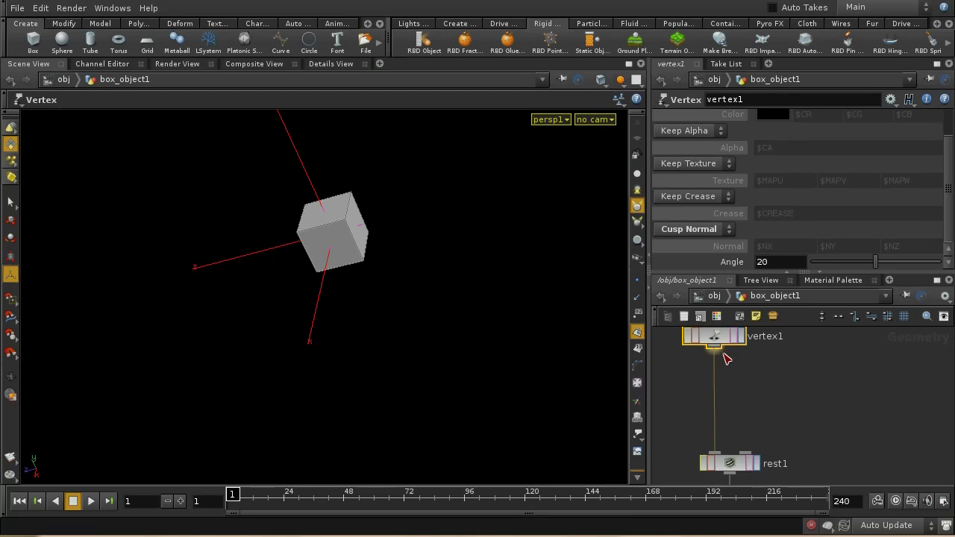
Step: Add a Scatter node fed by vertex1's output and place it beside the vertex1-to-rest1 chain
{"action": "key", "text": "Tab"}
{"action": "mouse_move", "coordinate": [772, 385]}
{"action": "type", "text": "sca"}
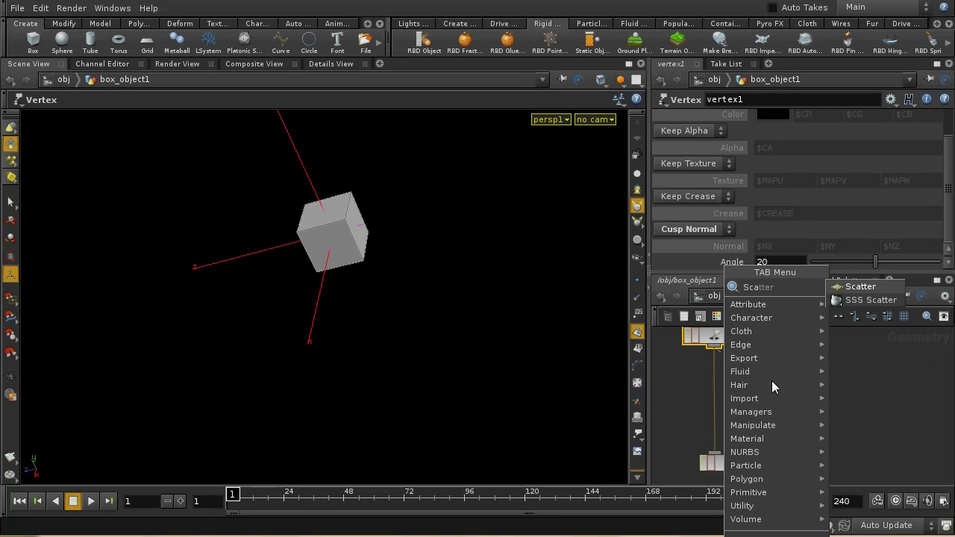
{"action": "left_click", "coordinate": [861, 288]}
{"action": "left_click", "coordinate": [829, 402]}
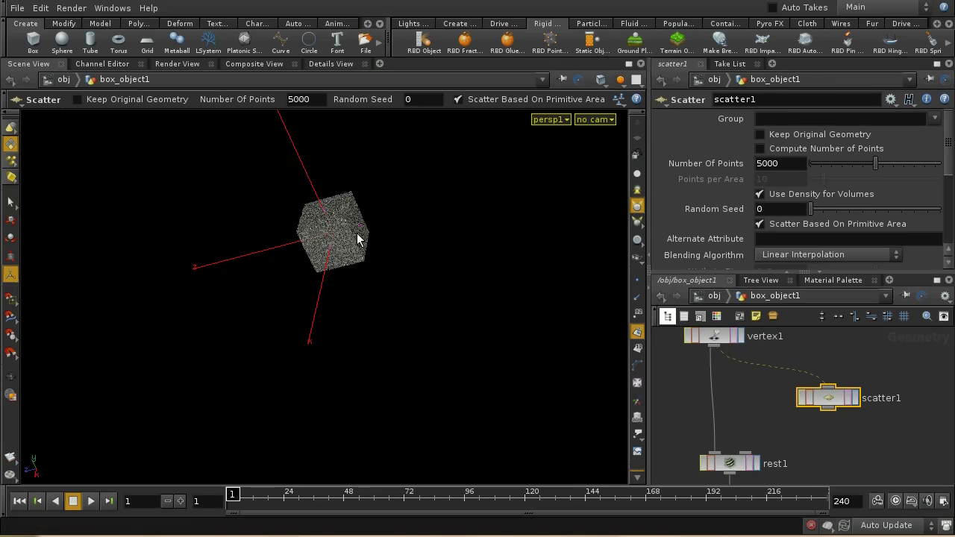
{"action": "middle_click_drag", "start_coordinate": [840, 429], "coordinate": [844, 390]}
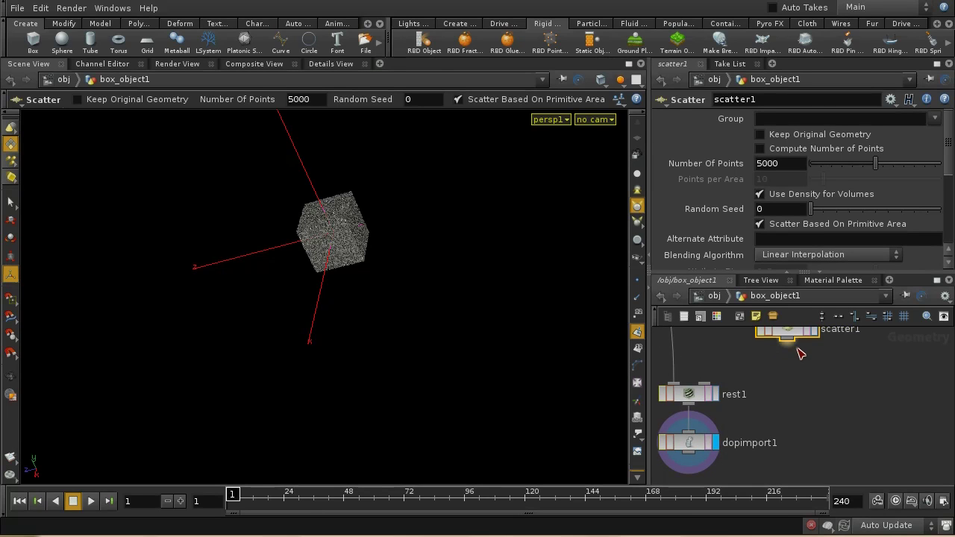
{"action": "left_click", "coordinate": [787, 341]}
{"action": "key", "text": "Escape"}
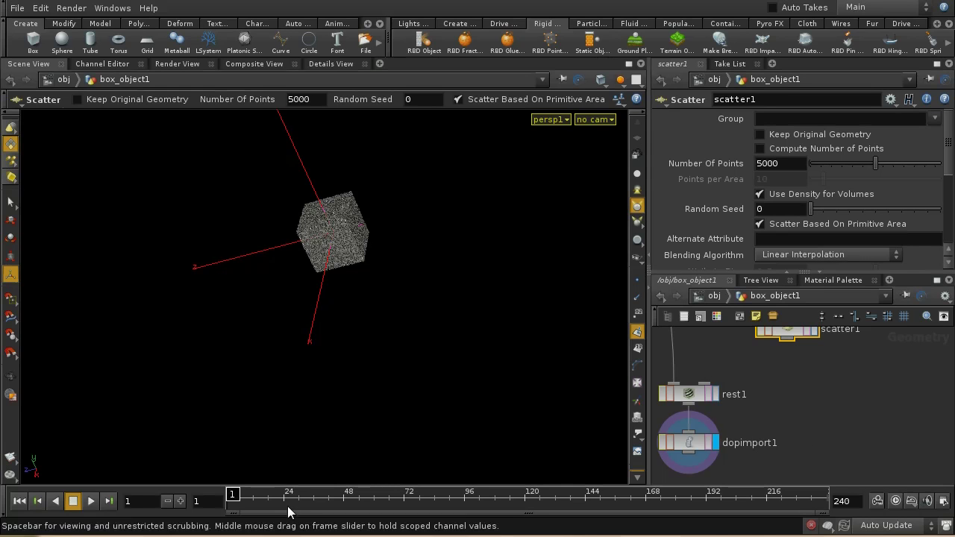
Step: Play the animation twice to compare the scattered points with the falling box, and go back to frame 1
{"action": "left_click", "coordinate": [90, 502]}
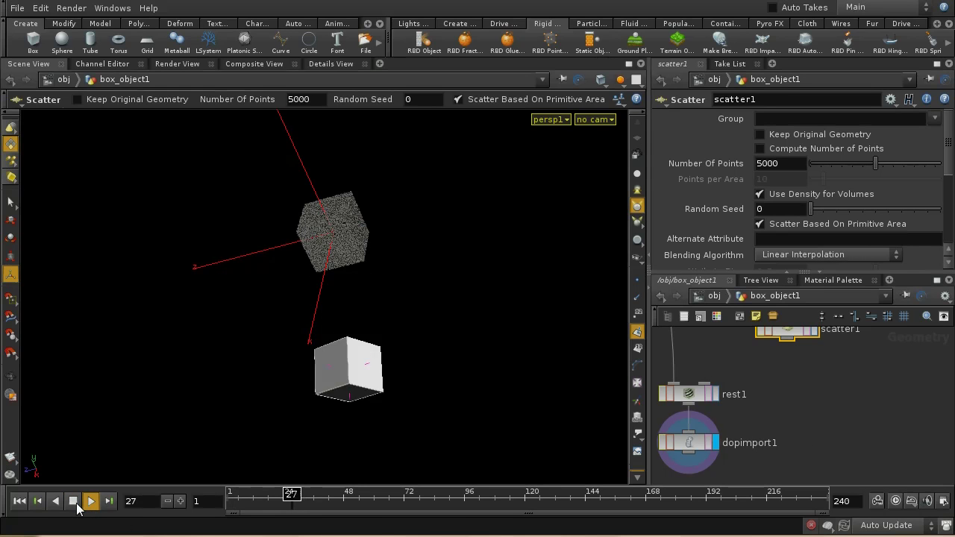
{"action": "left_click", "coordinate": [73, 502]}
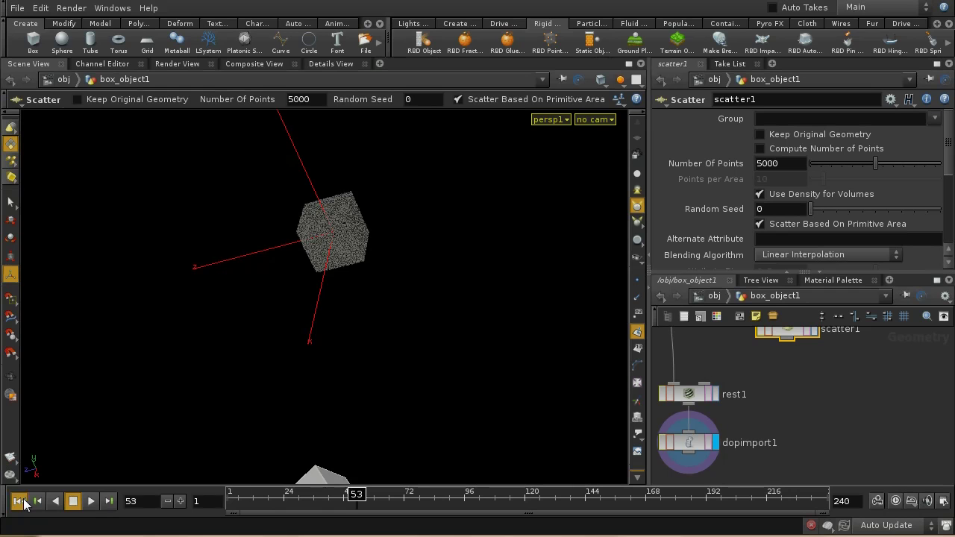
{"action": "left_click", "coordinate": [19, 501]}
{"action": "left_click", "coordinate": [90, 501]}
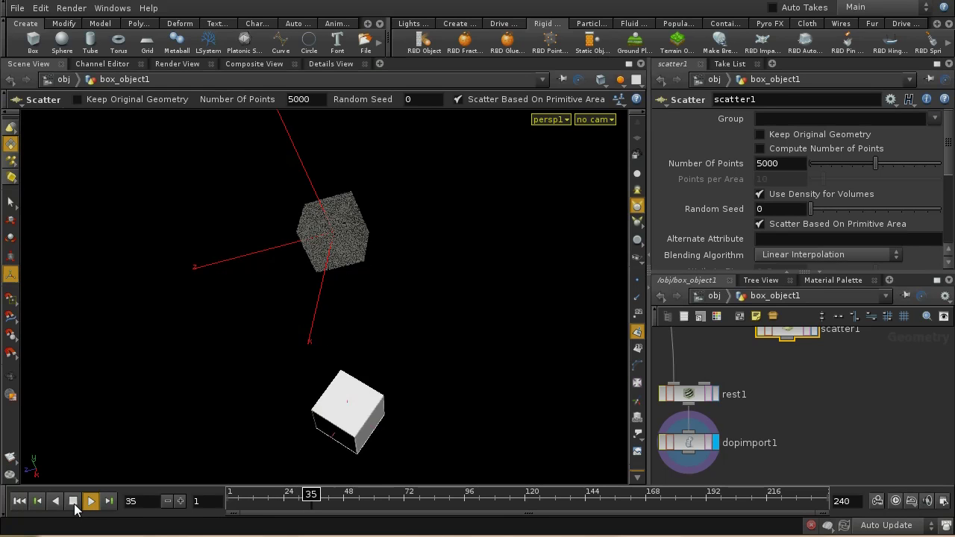
{"action": "left_click", "coordinate": [73, 501]}
{"action": "left_click", "coordinate": [19, 501]}
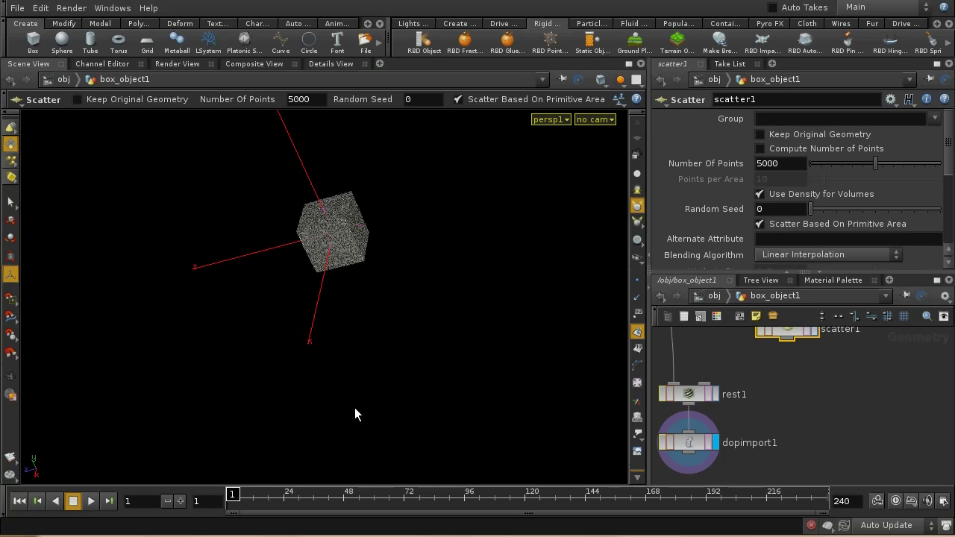
Step: Move rest1 farther down the chain toward dopimport1, inspect dopimport1's settings, and nudge scatter1 to leave room beneath it
{"action": "key", "text": "space"}
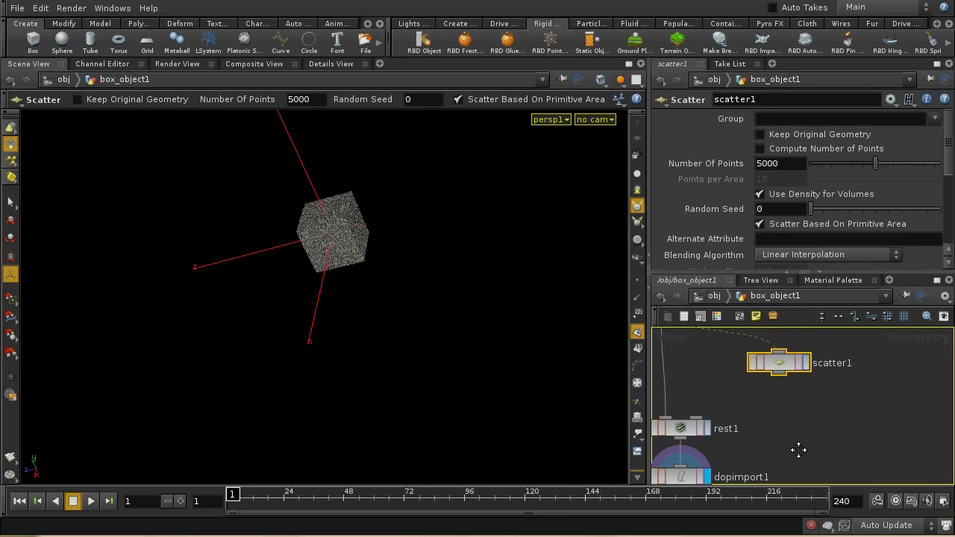
{"action": "middle_click_drag", "start_coordinate": [796, 447], "coordinate": [827, 386]}
{"action": "left_click_drag", "start_coordinate": [718, 421], "coordinate": [783, 396]}
{"action": "middle_click_drag", "start_coordinate": [782, 396], "coordinate": [728, 413]}
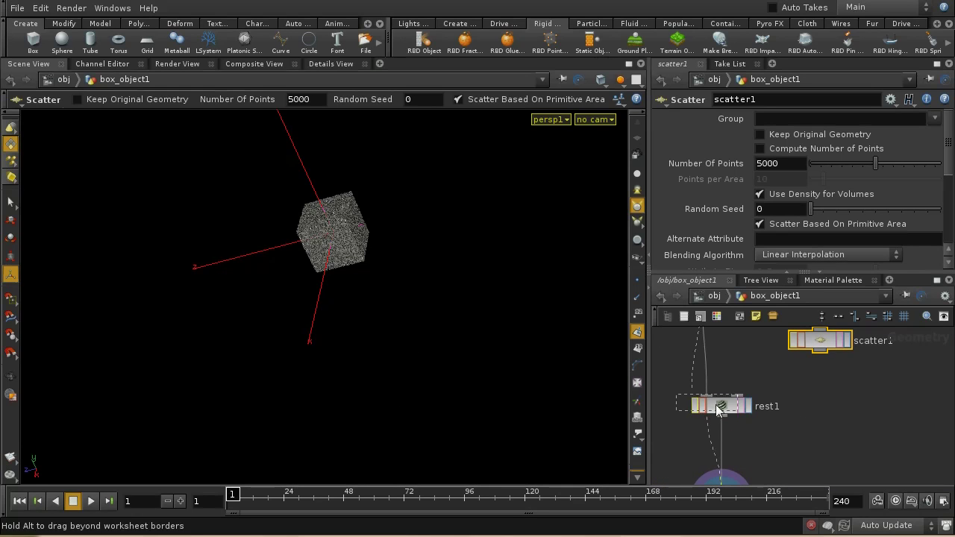
{"action": "middle_click_drag", "start_coordinate": [773, 358], "coordinate": [780, 472]}
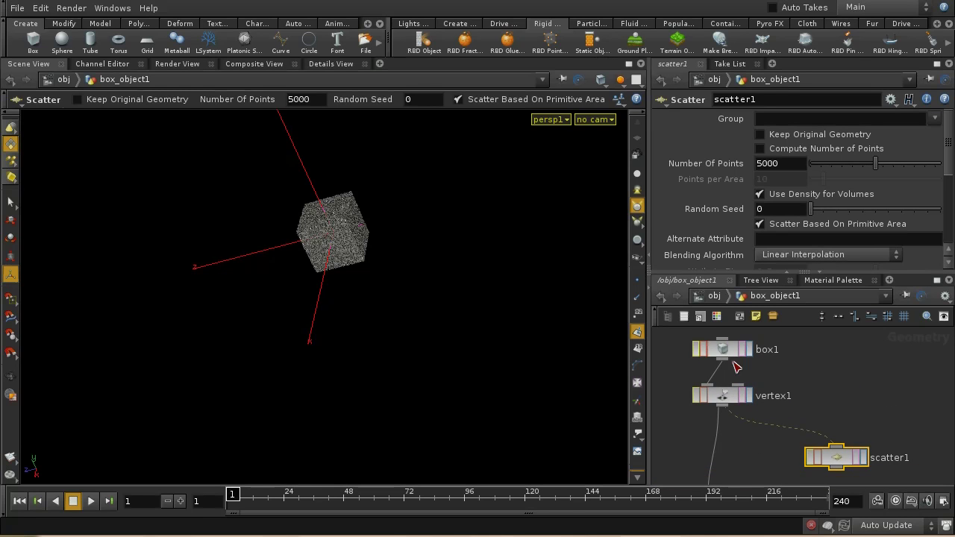
{"action": "middle_click_drag", "start_coordinate": [738, 377], "coordinate": [834, 324]}
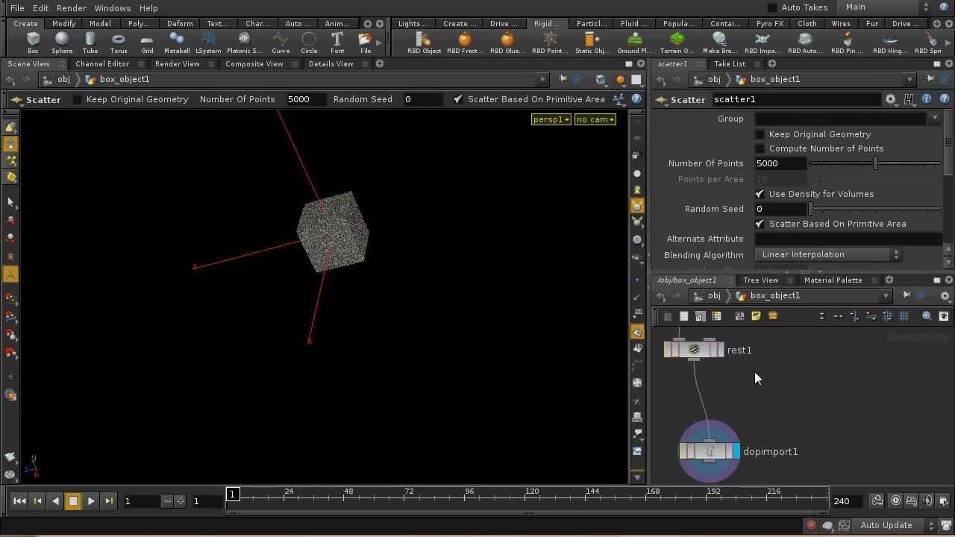
{"action": "left_click_drag", "start_coordinate": [705, 349], "coordinate": [709, 381]}
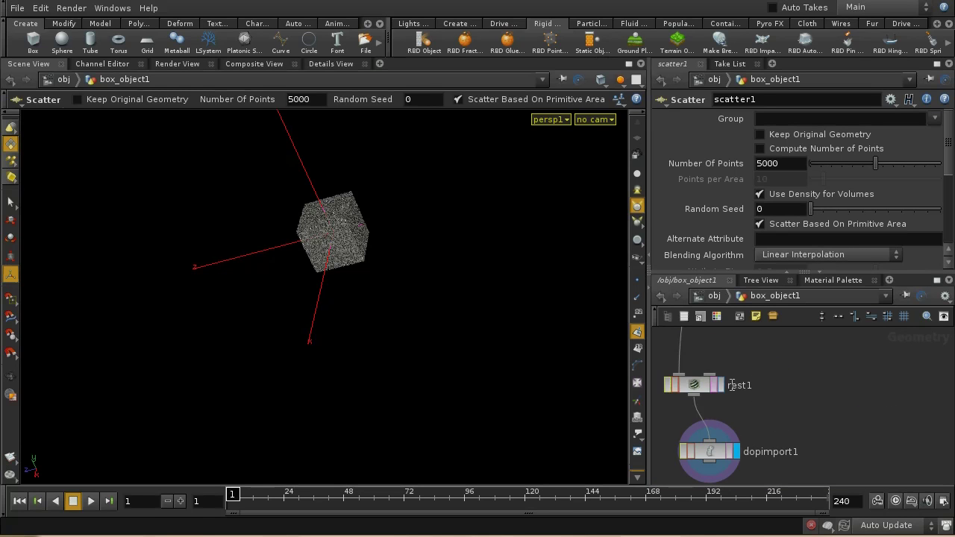
{"action": "left_click", "coordinate": [691, 451]}
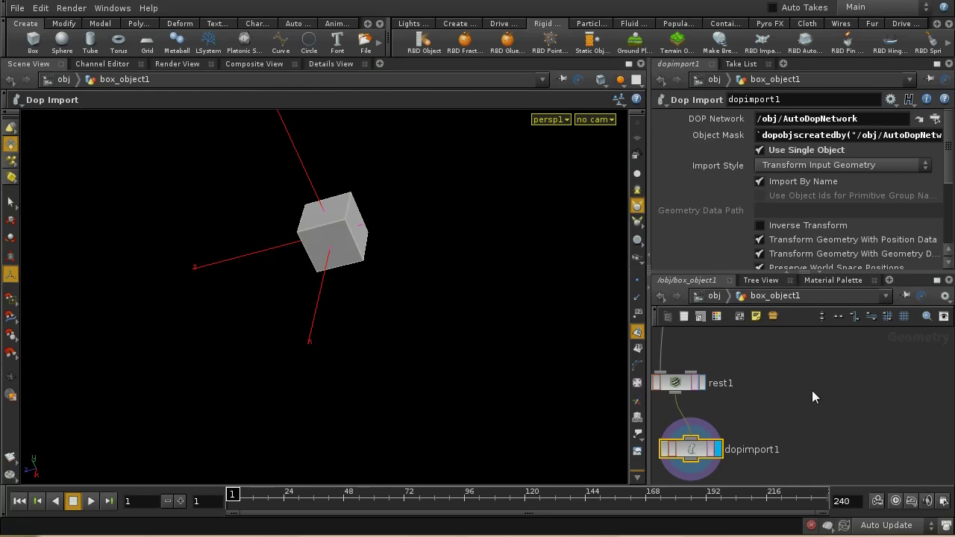
{"action": "middle_click_drag", "start_coordinate": [812, 396], "coordinate": [845, 461]}
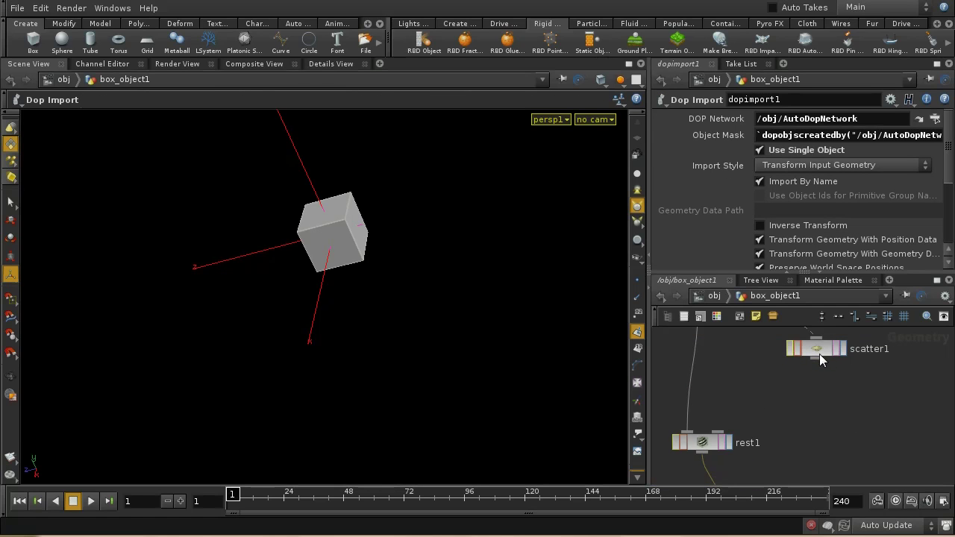
{"action": "left_click_drag", "start_coordinate": [820, 355], "coordinate": [817, 348]}
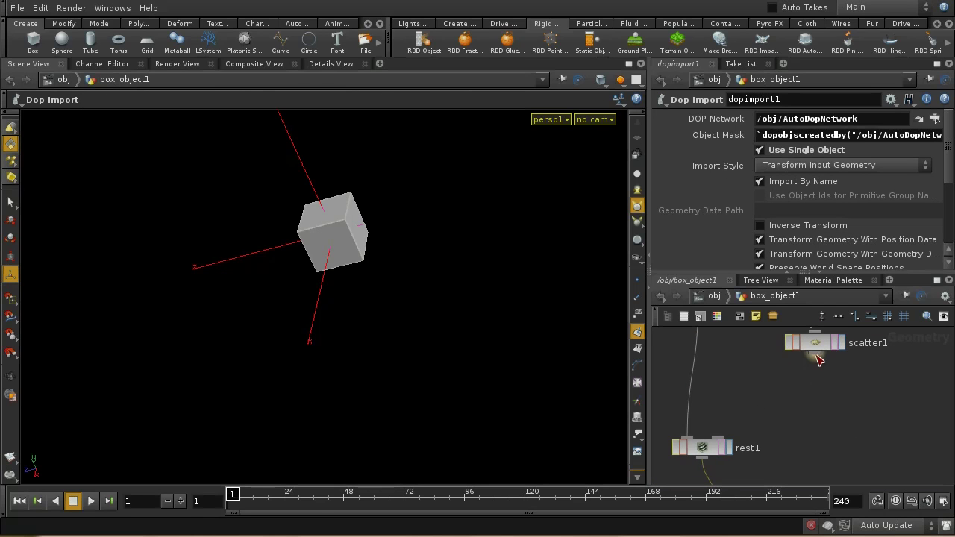
Step: Add a Group node fed by scatter1's output and place it directly below scatter1
{"action": "key", "text": "Tab"}
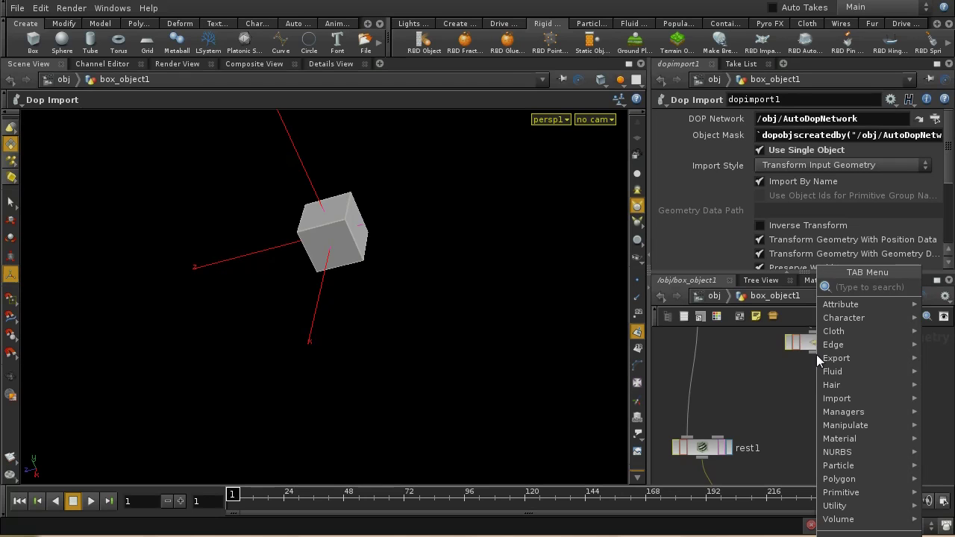
{"action": "type", "text": "Grid"}
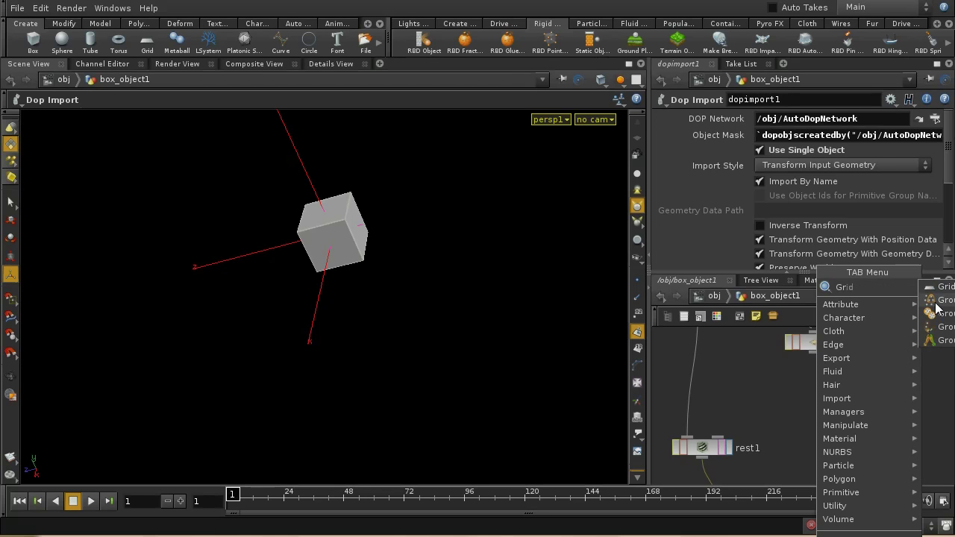
{"action": "left_click", "coordinate": [939, 301]}
{"action": "left_click", "coordinate": [824, 398]}
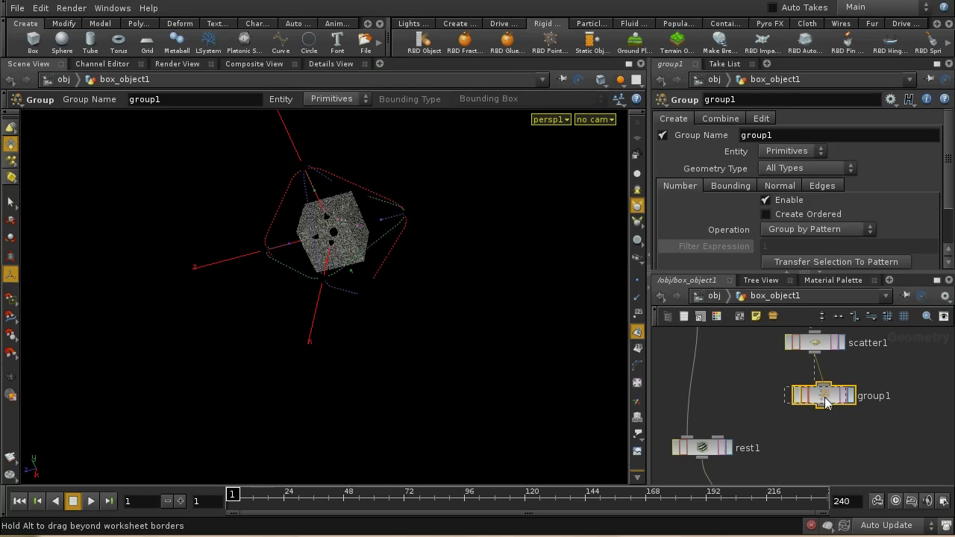
{"action": "left_click", "coordinate": [815, 406]}
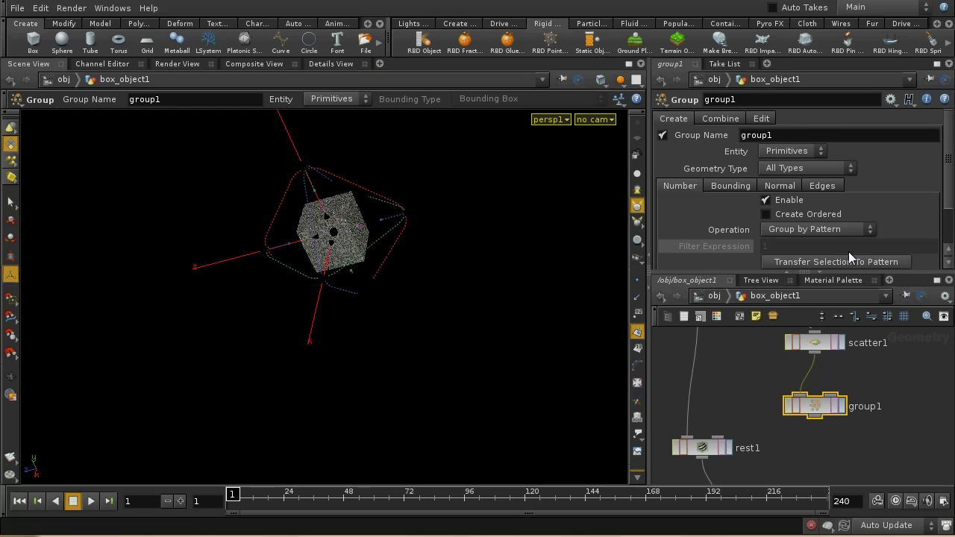
Step: Name the group created by group1 "points" and adjust the node's position below scatter1
{"action": "double_click", "coordinate": [755, 135]}
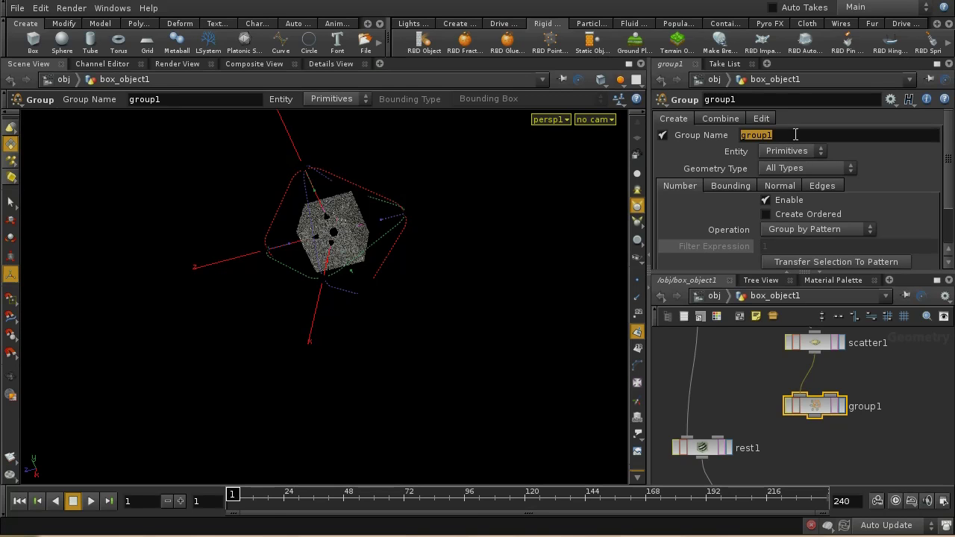
{"action": "type", "text": "points"}
{"action": "key", "text": "Return"}
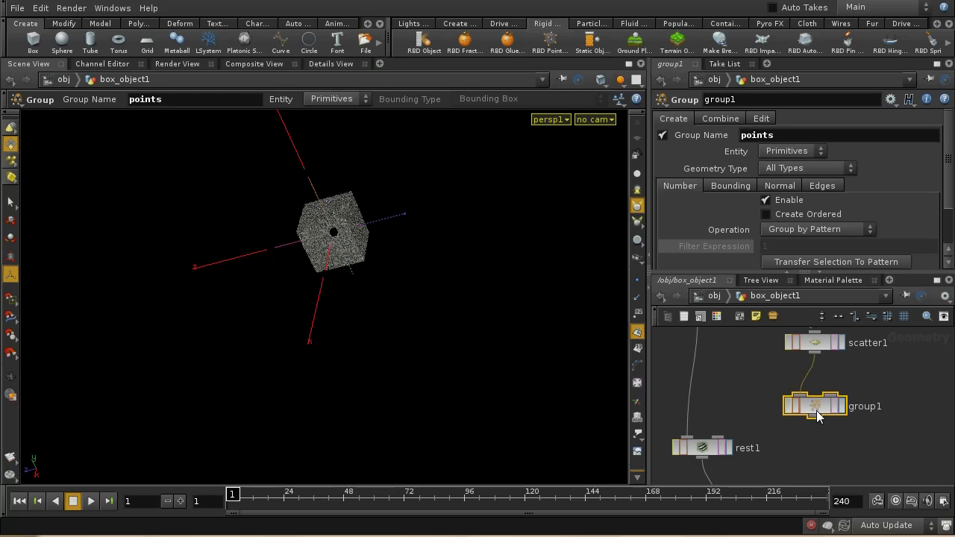
{"action": "left_click_drag", "start_coordinate": [814, 414], "coordinate": [823, 399]}
Step: Lower rest1 and dopimport1, insert a Merge node between vertex1 and rest1, and connect group1's output to the merge
{"action": "middle_click_drag", "start_coordinate": [850, 431], "coordinate": [846, 408]}
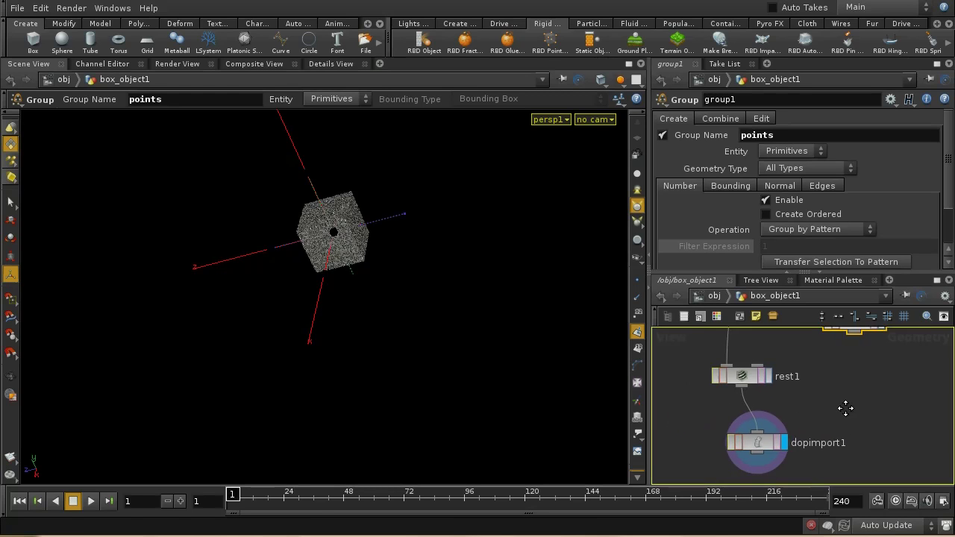
{"action": "left_click_drag", "start_coordinate": [735, 450], "coordinate": [740, 478]}
{"action": "middle_click_drag", "start_coordinate": [757, 423], "coordinate": [750, 409]}
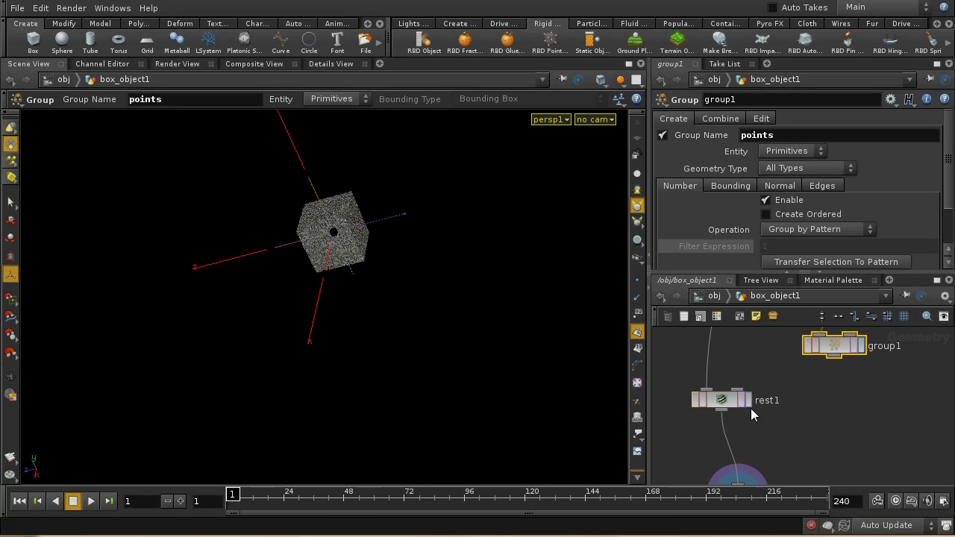
{"action": "left_click_drag", "start_coordinate": [735, 402], "coordinate": [740, 458]}
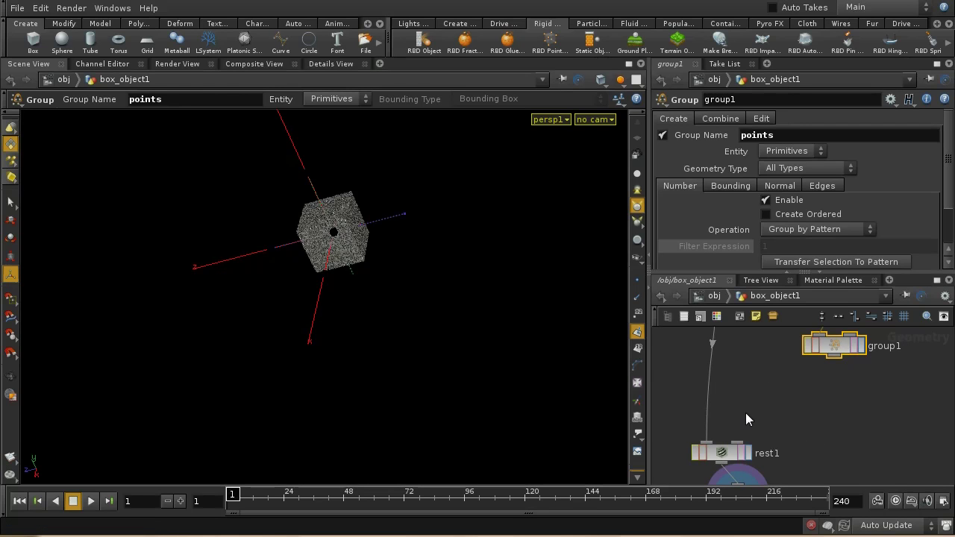
{"action": "key", "text": "Tab"}
{"action": "type", "text": "Merge"}
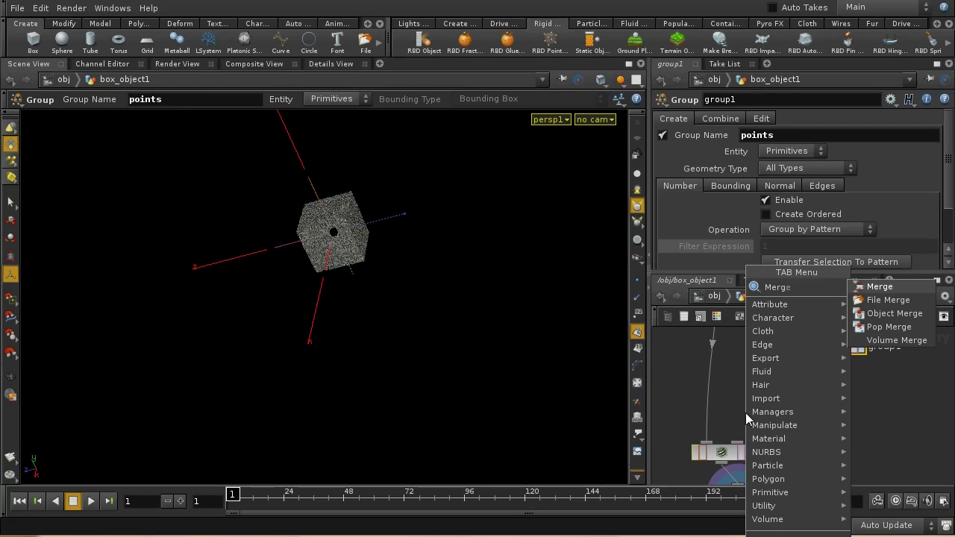
{"action": "key", "text": "Return"}
{"action": "left_click", "coordinate": [717, 408]}
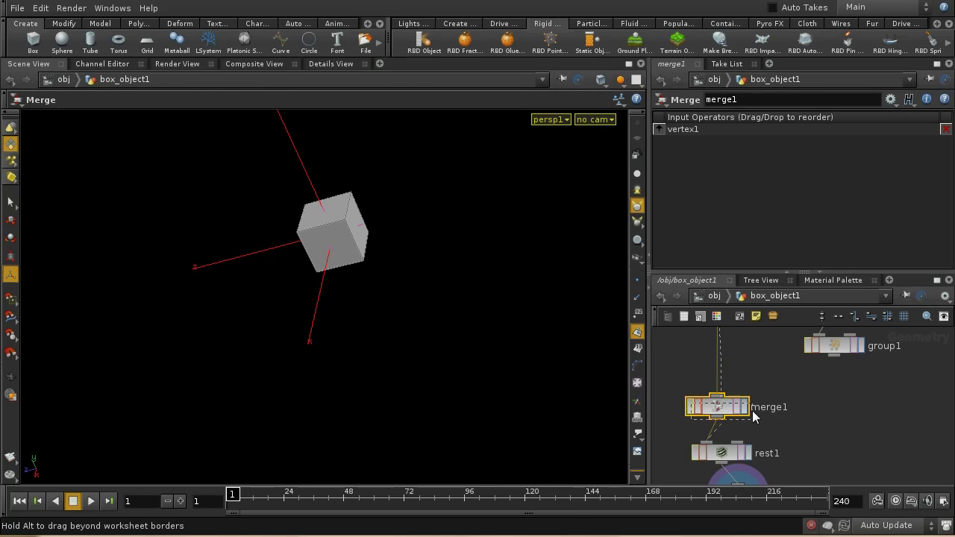
{"action": "left_click_drag", "start_coordinate": [742, 408], "coordinate": [771, 414]}
{"action": "left_click_drag", "start_coordinate": [834, 356], "coordinate": [746, 404]}
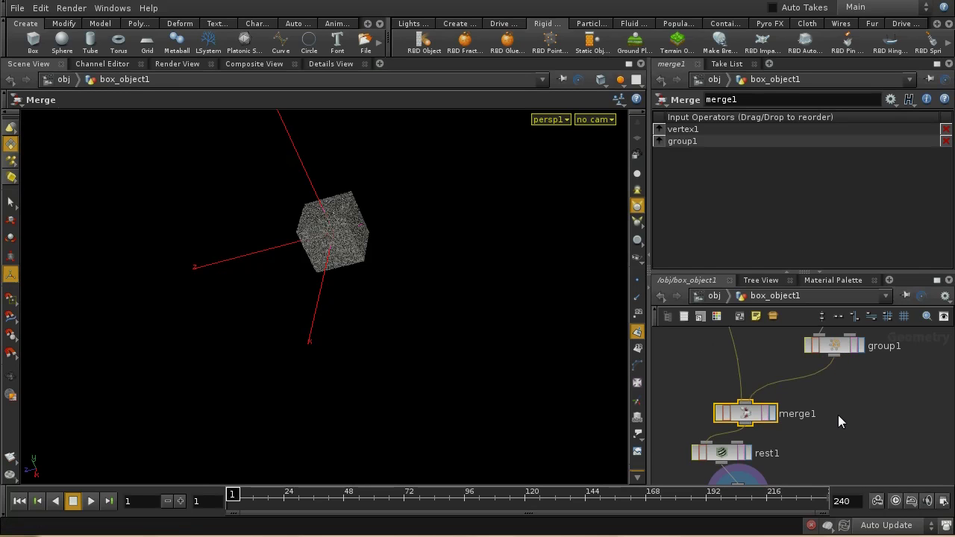
Step: Align rest1 and dopimport1 in a spaced vertical column below merge1
{"action": "middle_click_drag", "start_coordinate": [838, 421], "coordinate": [816, 388]}
{"action": "left_click_drag", "start_coordinate": [727, 442], "coordinate": [709, 477]}
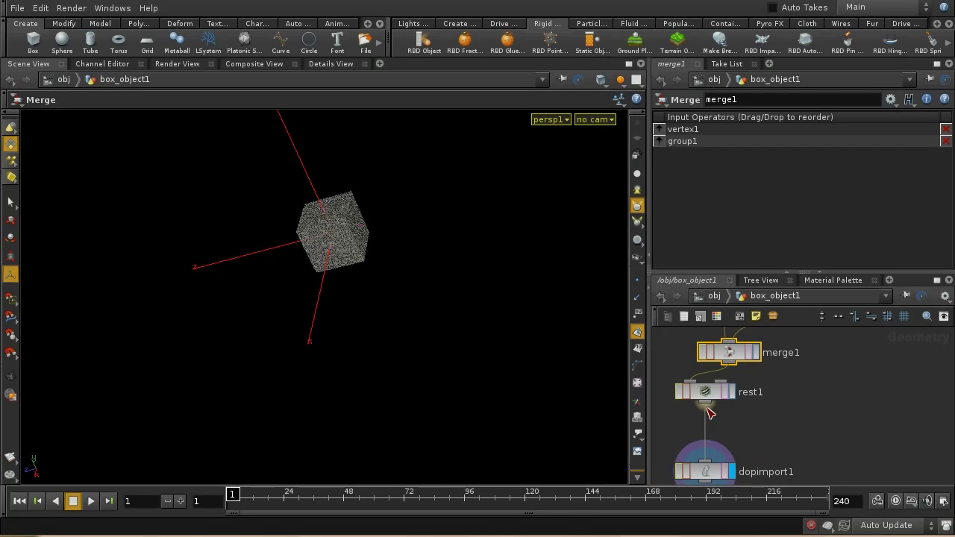
{"action": "left_click_drag", "start_coordinate": [712, 393], "coordinate": [736, 406]}
{"action": "left_click_drag", "start_coordinate": [708, 471], "coordinate": [729, 464]}
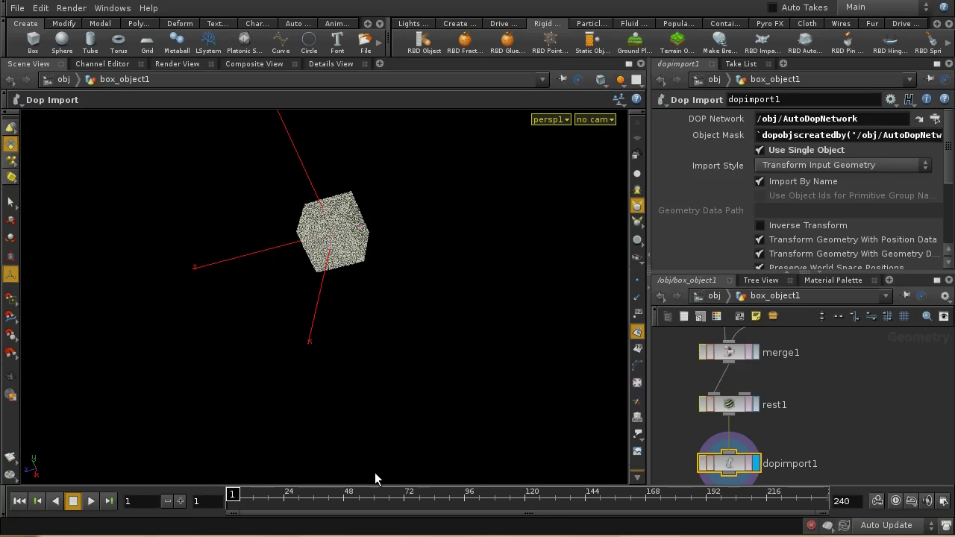
Step: Play the animation to check whether the scattered points follow the falling box, and return to frame 1
{"action": "left_click", "coordinate": [91, 501]}
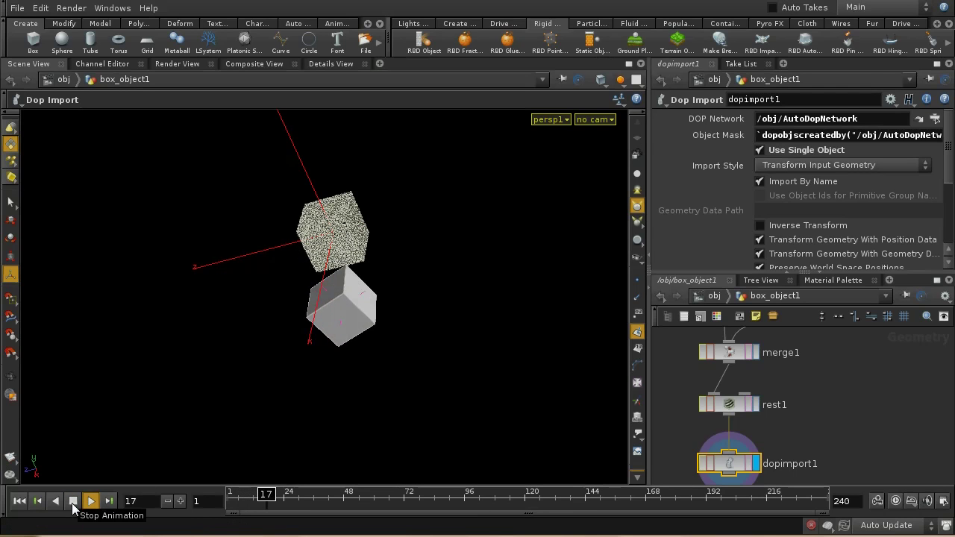
{"action": "left_click", "coordinate": [73, 502]}
{"action": "left_click", "coordinate": [20, 503]}
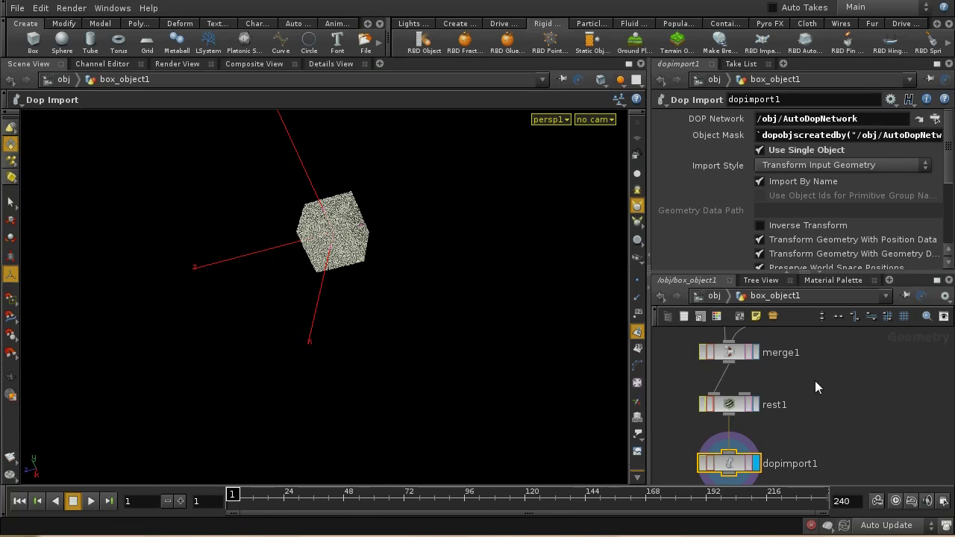
Step: Move group1 down and insert an Add node between scatter1 and group1, aligned beneath scatter1
{"action": "middle_click_drag", "start_coordinate": [815, 380], "coordinate": [821, 470]}
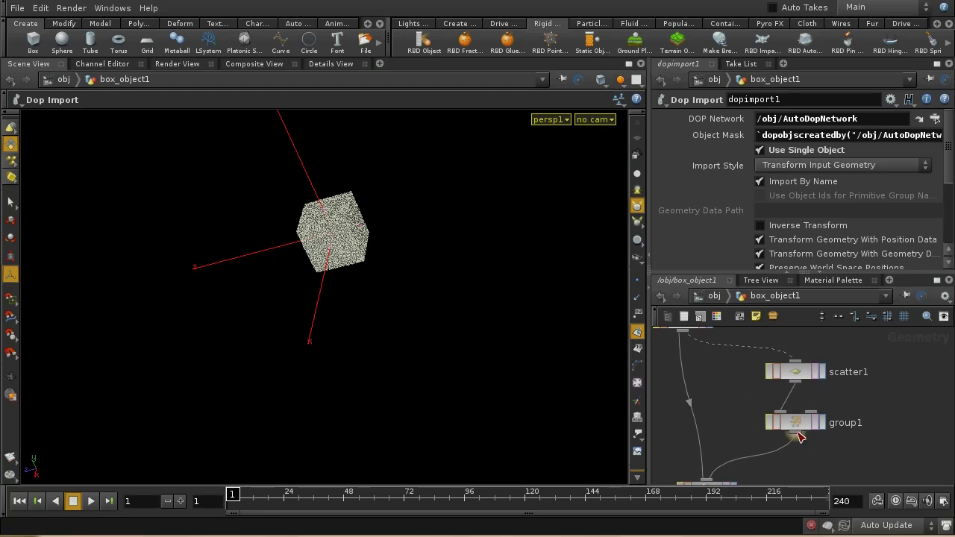
{"action": "scroll", "coordinate": [796, 449], "scroll_direction": "up", "scroll_amount": 2}
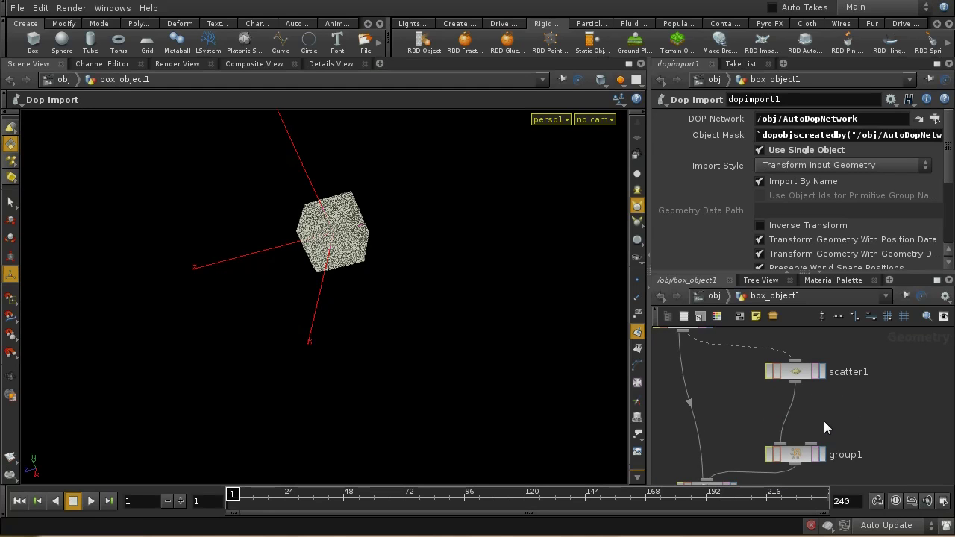
{"action": "key", "text": "Tab"}
{"action": "middle_click_drag", "start_coordinate": [795, 384], "coordinate": [830, 389]}
{"action": "key", "text": "Tab"}
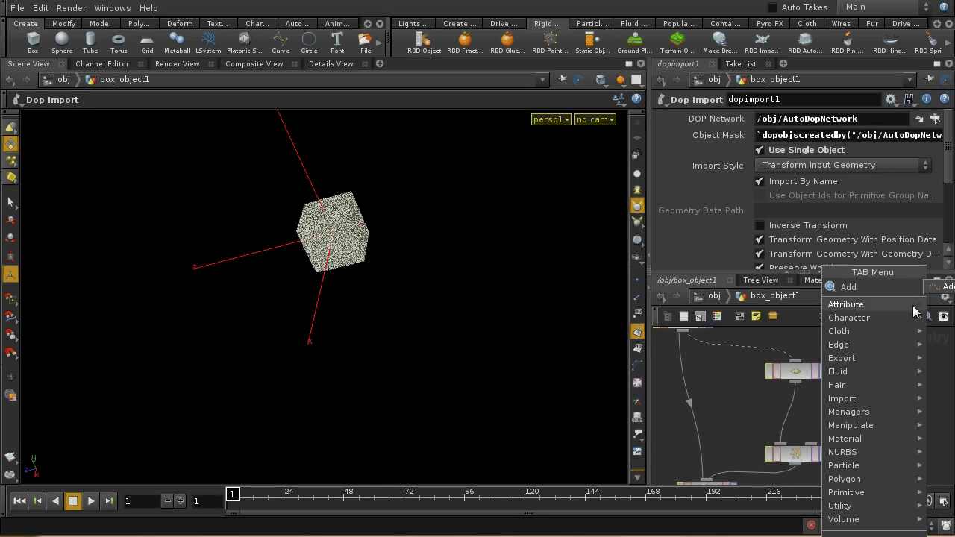
{"action": "left_click", "coordinate": [848, 287]}
{"action": "left_click", "coordinate": [800, 417]}
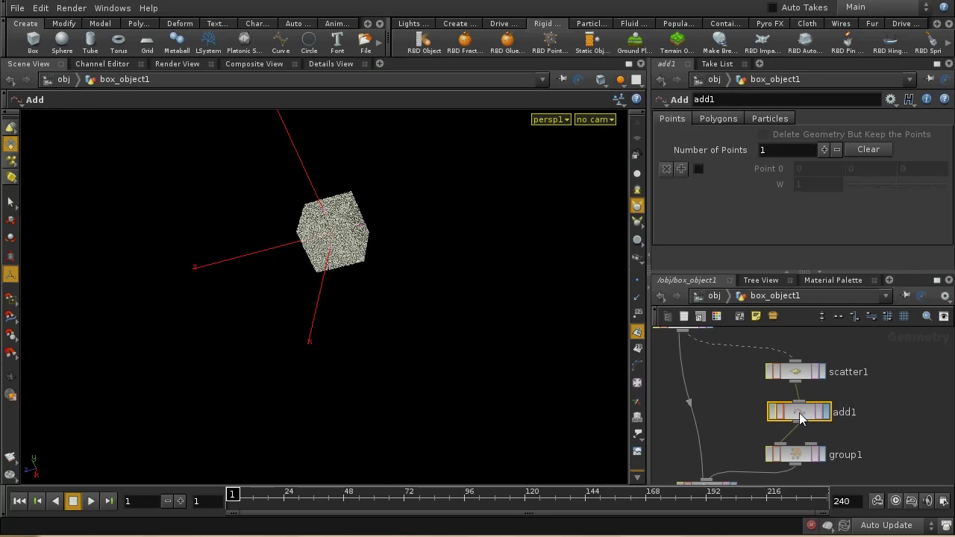
{"action": "left_click_drag", "start_coordinate": [799, 418], "coordinate": [795, 422]}
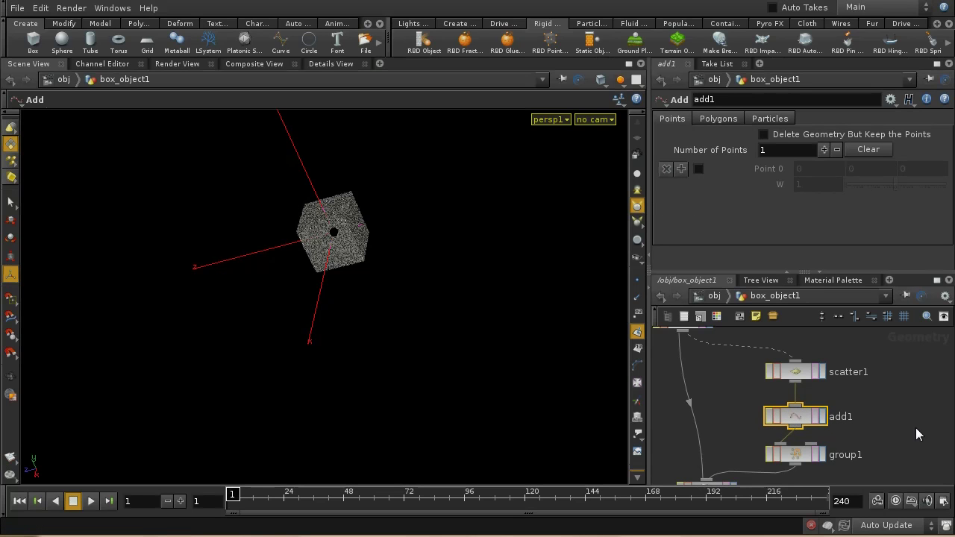
Step: Enable Add Particle System on add1 to turn the scattered points into a particle system
{"action": "left_click", "coordinate": [785, 119]}
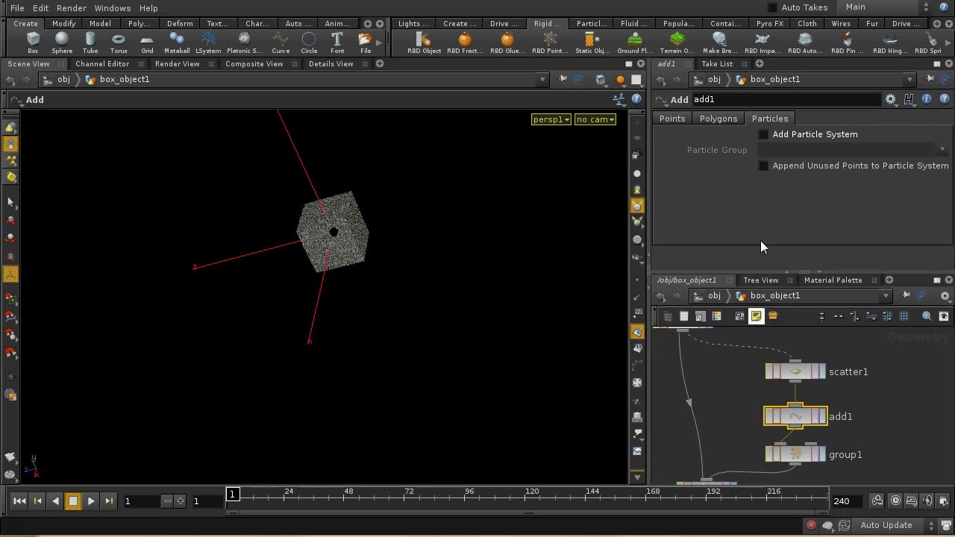
{"action": "left_click", "coordinate": [763, 134]}
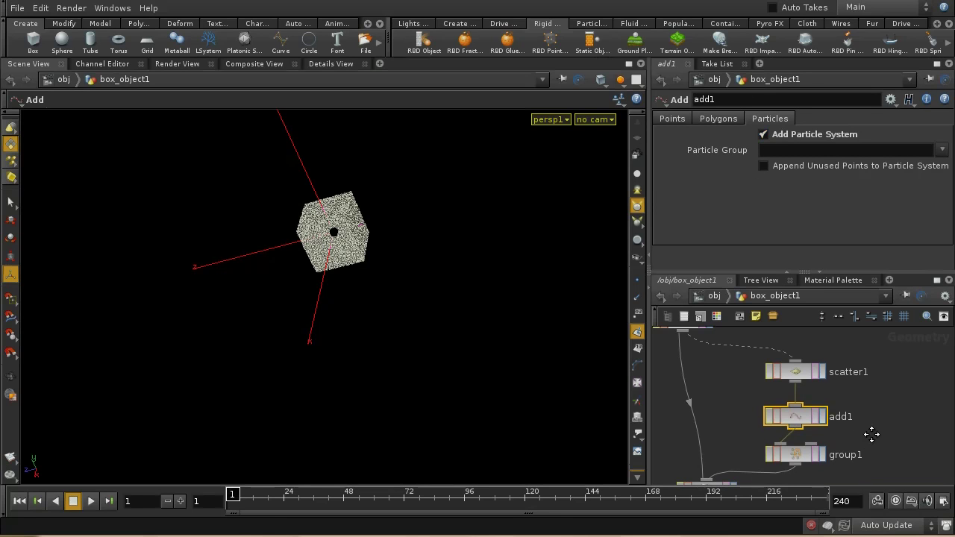
{"action": "middle_click_drag", "start_coordinate": [871, 434], "coordinate": [869, 417]}
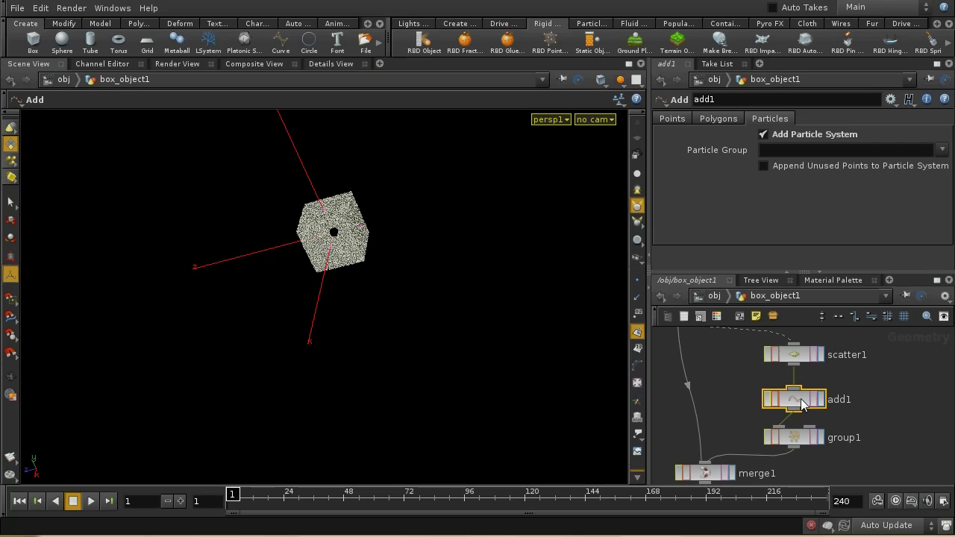
{"action": "middle_click_drag", "start_coordinate": [802, 404], "coordinate": [856, 405]}
Step: Play the animation with dopimport1 selected to check how the scattered points move with the falling box, and return to frame 1
{"action": "middle_click_drag", "start_coordinate": [871, 461], "coordinate": [855, 366]}
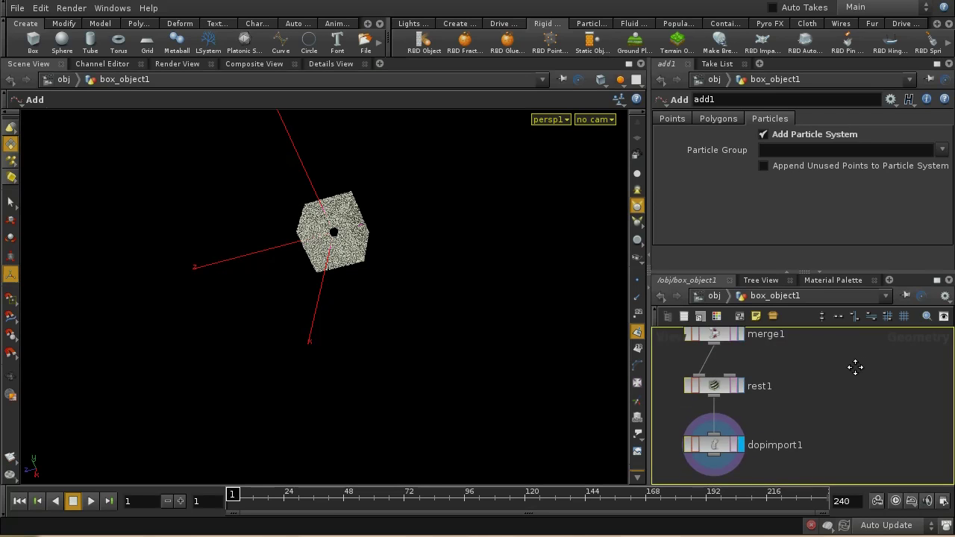
{"action": "left_click", "coordinate": [722, 449]}
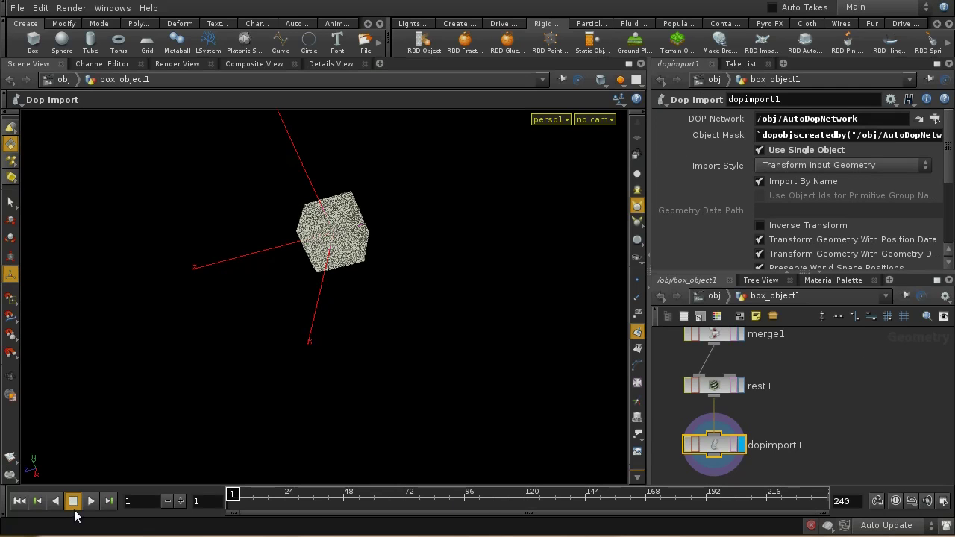
{"action": "left_click", "coordinate": [91, 501]}
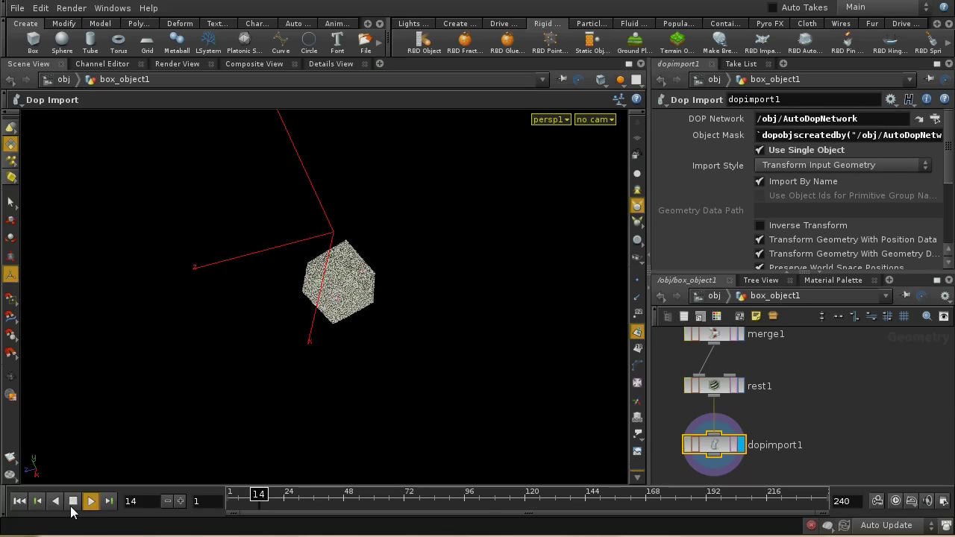
{"action": "left_click", "coordinate": [72, 506]}
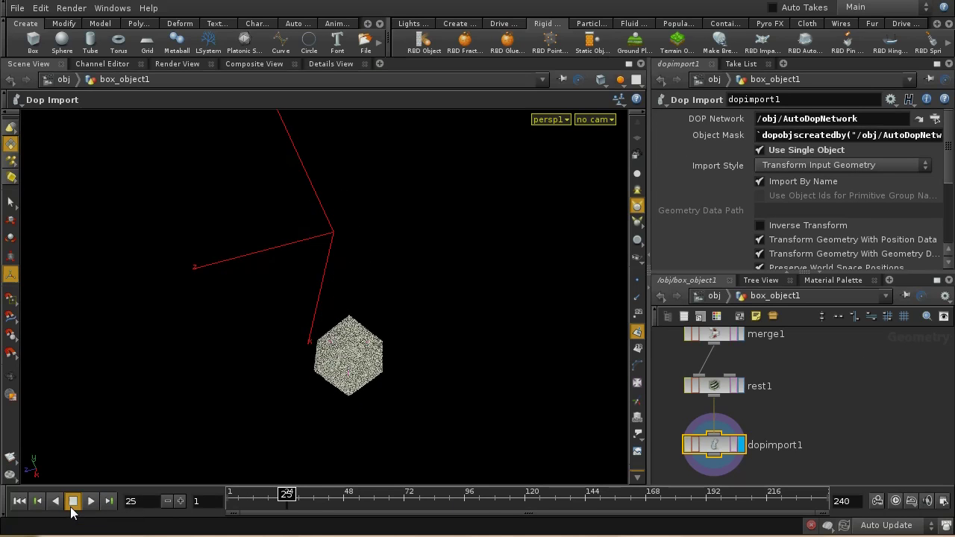
{"action": "left_click", "coordinate": [19, 502]}
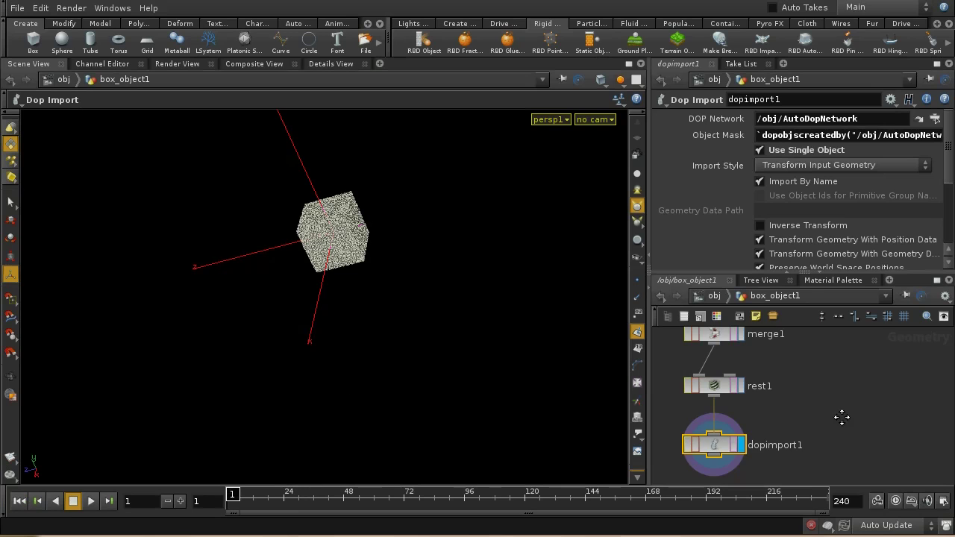
{"action": "middle_click_drag", "start_coordinate": [841, 417], "coordinate": [841, 383]}
{"action": "mouse_move", "coordinate": [725, 411]}
{"action": "left_mouse_down"}
{"action": "mouse_move", "coordinate": [723, 432]}
{"action": "mouse_move", "coordinate": [721, 410]}
{"action": "left_mouse_up"}
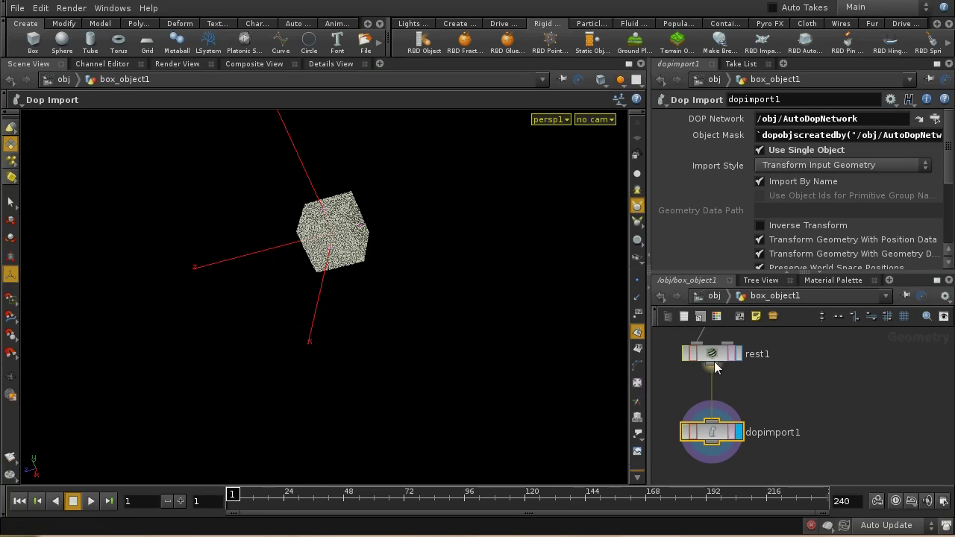
{"action": "left_click", "coordinate": [90, 500]}
{"action": "left_click", "coordinate": [73, 505]}
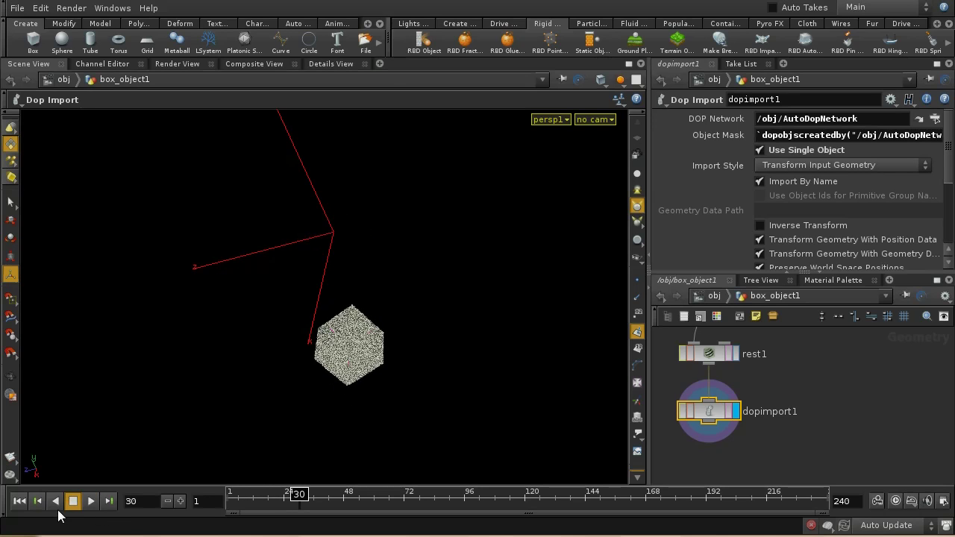
{"action": "left_click", "coordinate": [20, 504]}
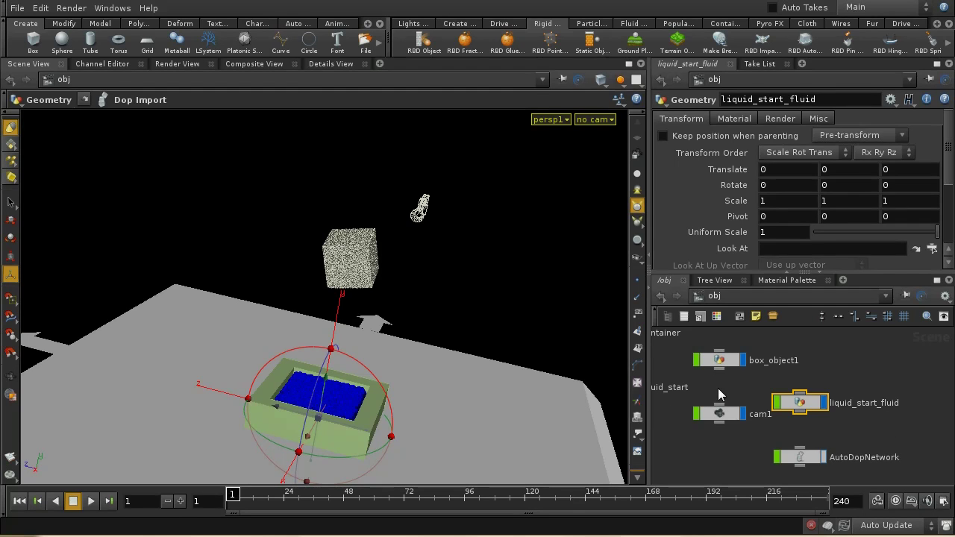
Step: Inside box_object1, add a Blast node fed by dopimport1, placed diagonally below it on its own branch
{"action": "middle_click_drag", "start_coordinate": [719, 394], "coordinate": [724, 428]}
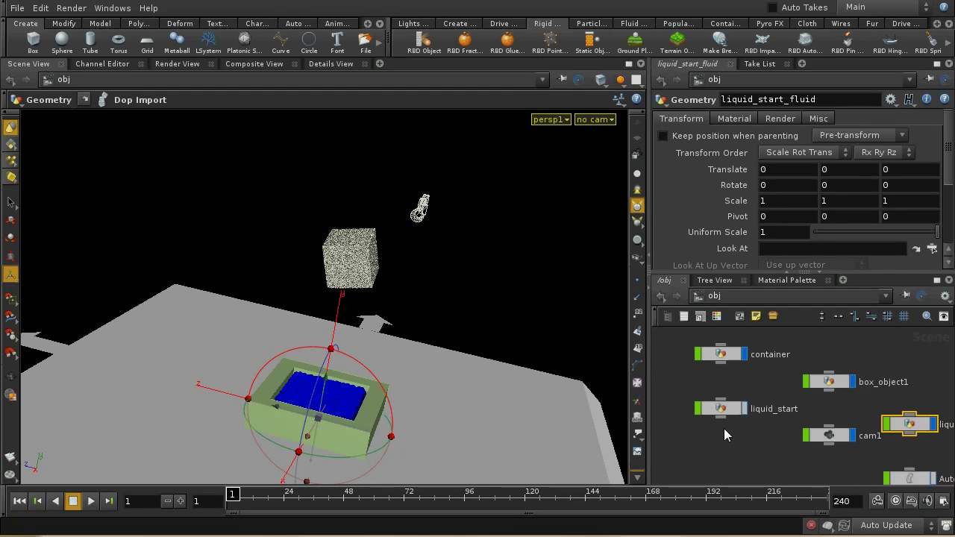
{"action": "double_click", "coordinate": [829, 382]}
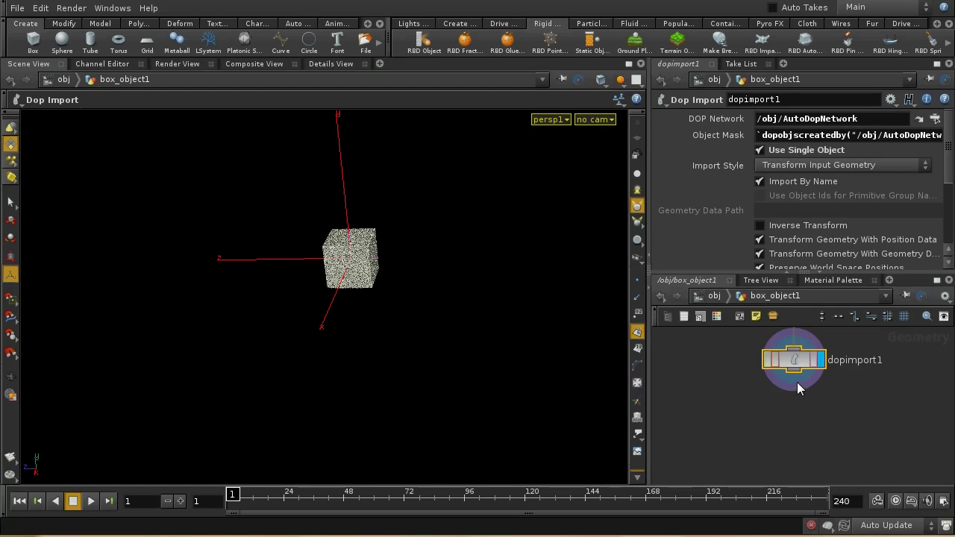
{"action": "key", "text": "Tab"}
{"action": "type", "text": "Bla"}
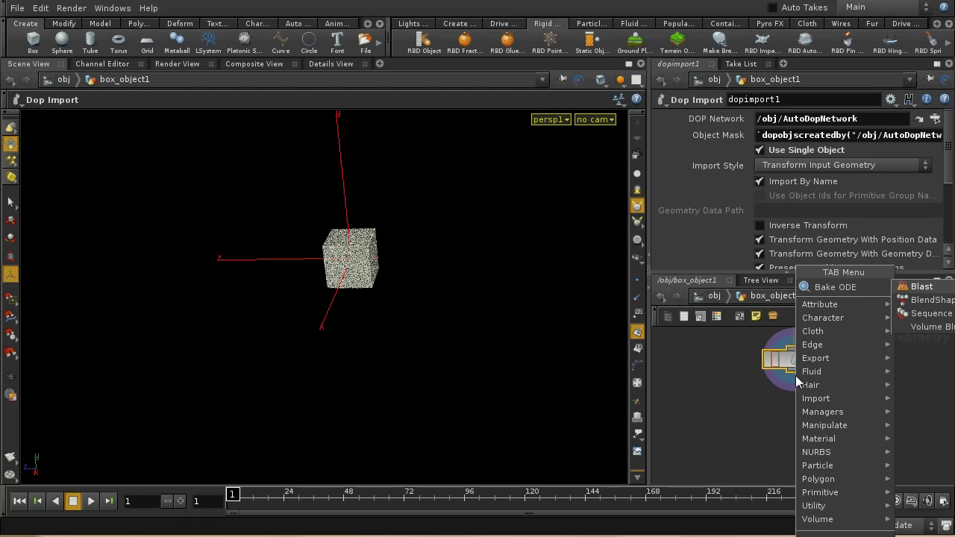
{"action": "key", "text": "Escape"}
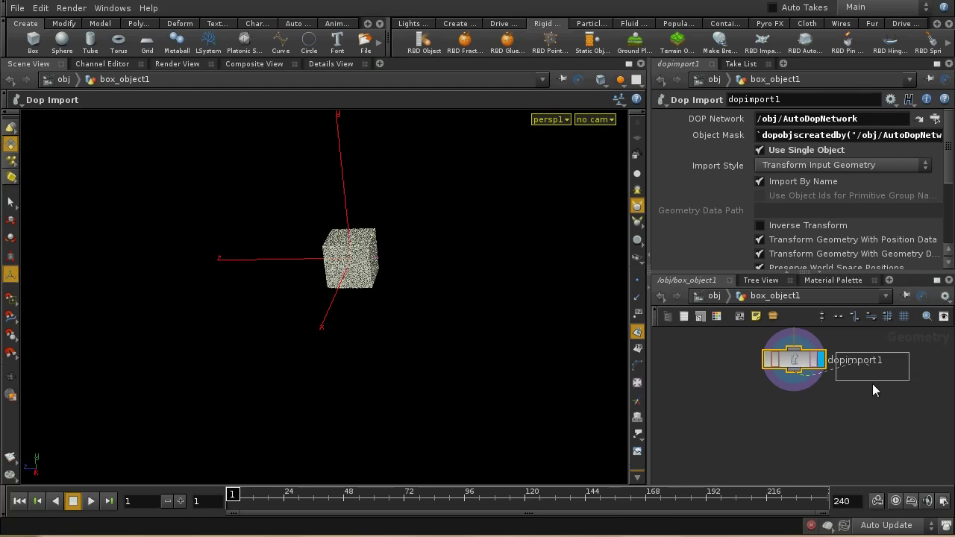
{"action": "left_click", "coordinate": [866, 421]}
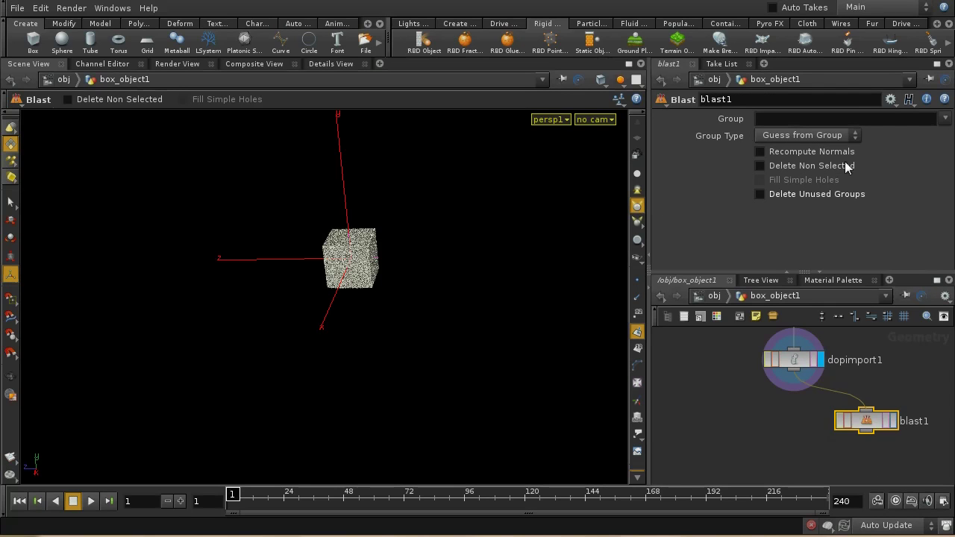
Step: Set the group on blast1 to points and enable Delete Non Selected so only the scattered points are kept
{"action": "left_click", "coordinate": [946, 118]}
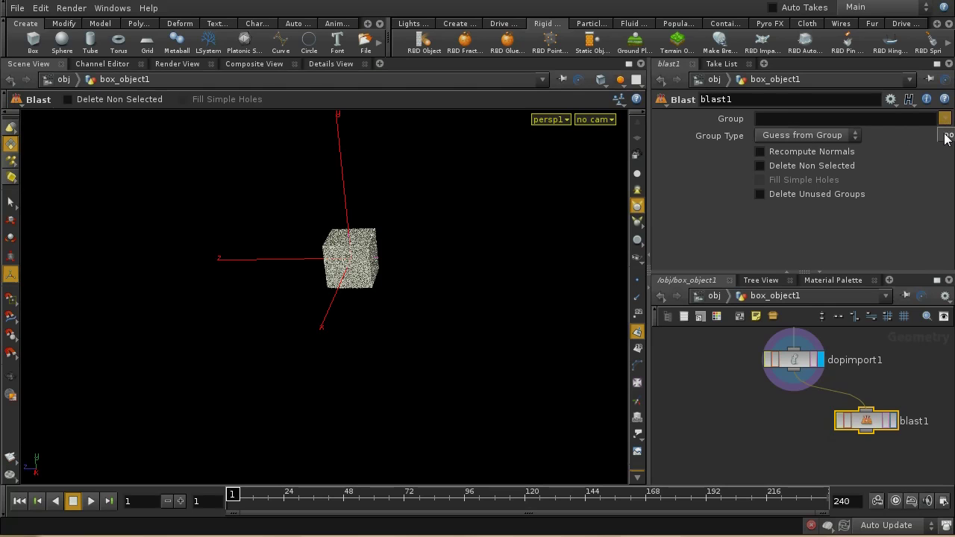
{"action": "left_click", "coordinate": [948, 140]}
{"action": "left_click", "coordinate": [769, 165]}
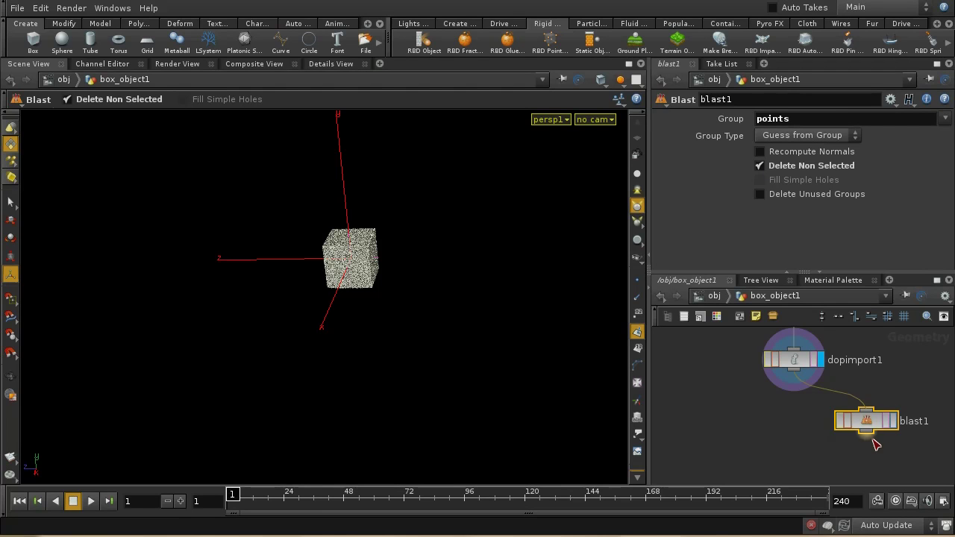
Step: Add a Null node directly beneath blast1 and make it the displayed node
{"action": "key", "text": "Tab"}
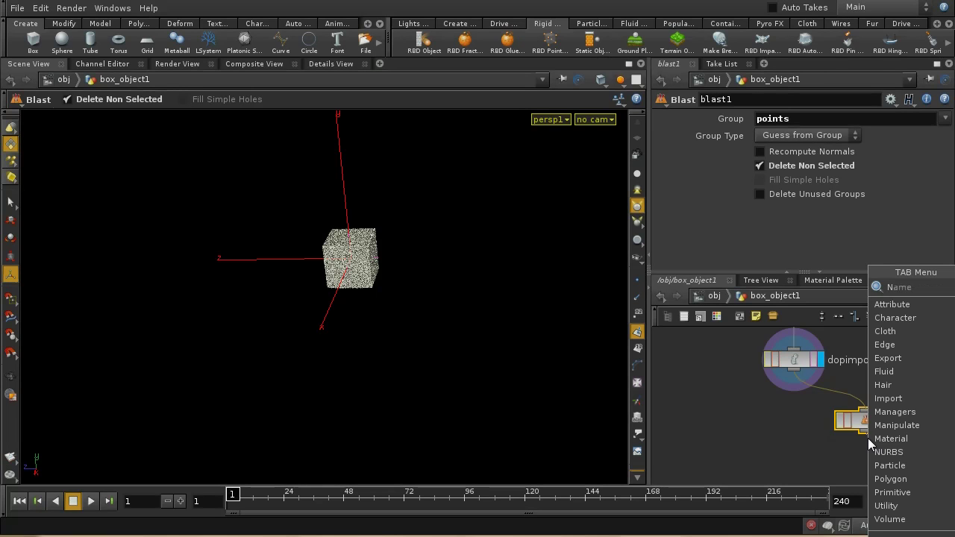
{"action": "type", "text": "null"}
{"action": "key", "text": "Return"}
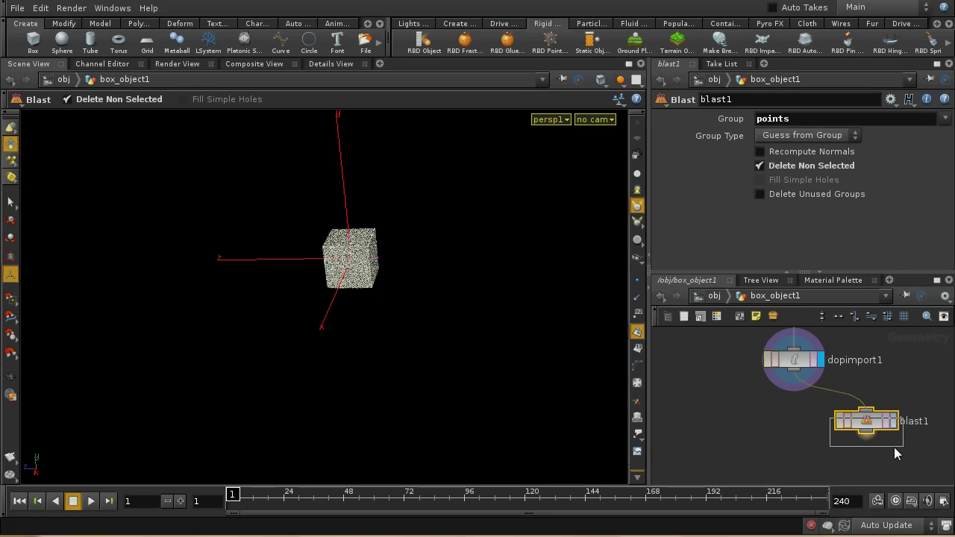
{"action": "left_click", "coordinate": [869, 466]}
{"action": "left_click", "coordinate": [894, 466]}
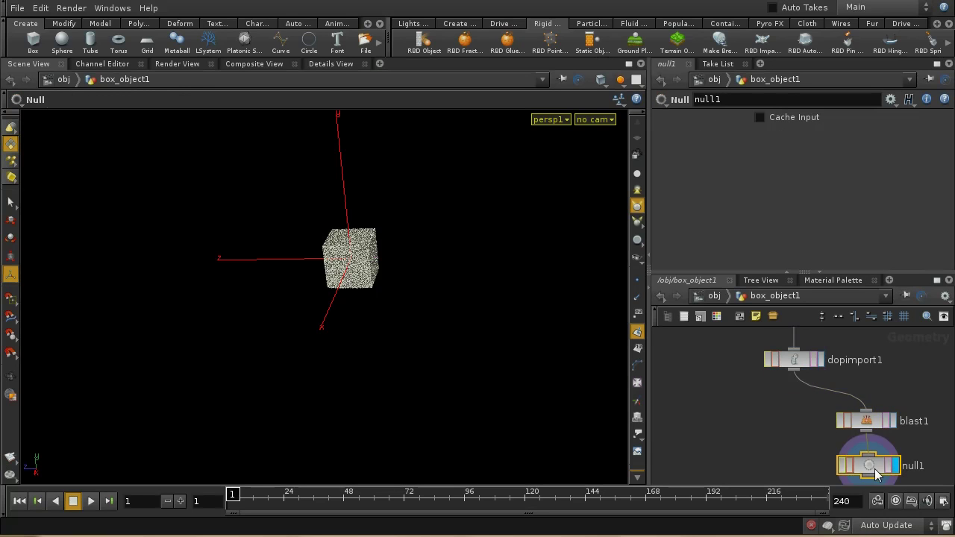
Step: Rename the null node under blast1 to POINTS_OUT
{"action": "double_click", "coordinate": [739, 99]}
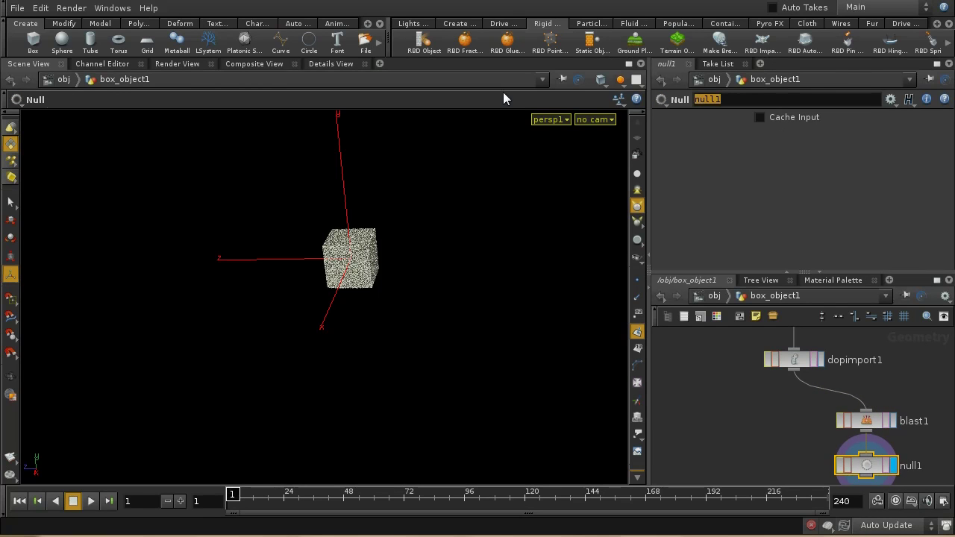
{"action": "type", "text": "points"}
{"action": "key", "text": "BackSpace"}
{"action": "key", "text": "BackSpace"}
{"action": "key", "text": "BackSpace"}
{"action": "key", "text": "BackSpace"}
{"action": "type", "text": "POINTS_OUT"}
{"action": "key", "text": "Return"}
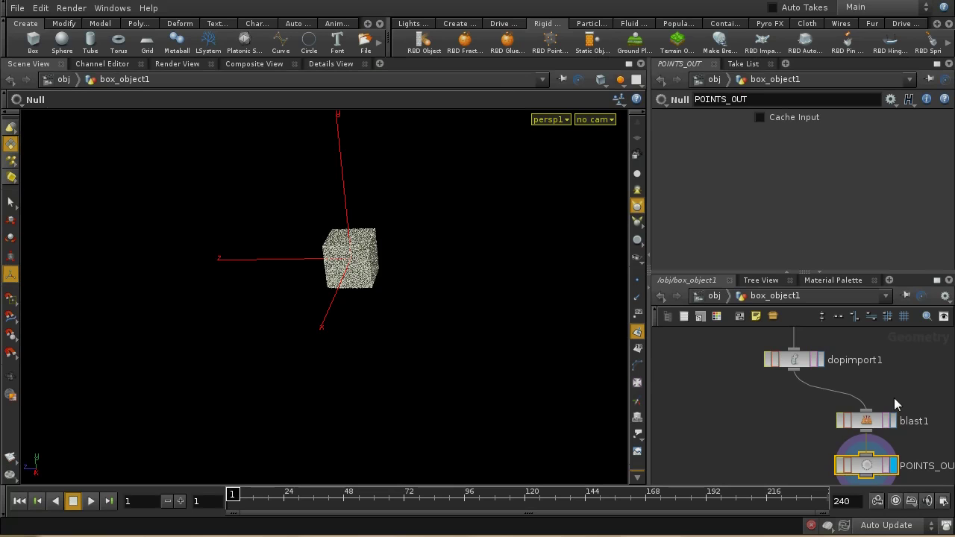
Step: Duplicate blast1 and arrange the two Blast nodes as symmetrical branches beneath dopimport1, with POINTS_OUT under the original
{"action": "left_click", "coordinate": [867, 422]}
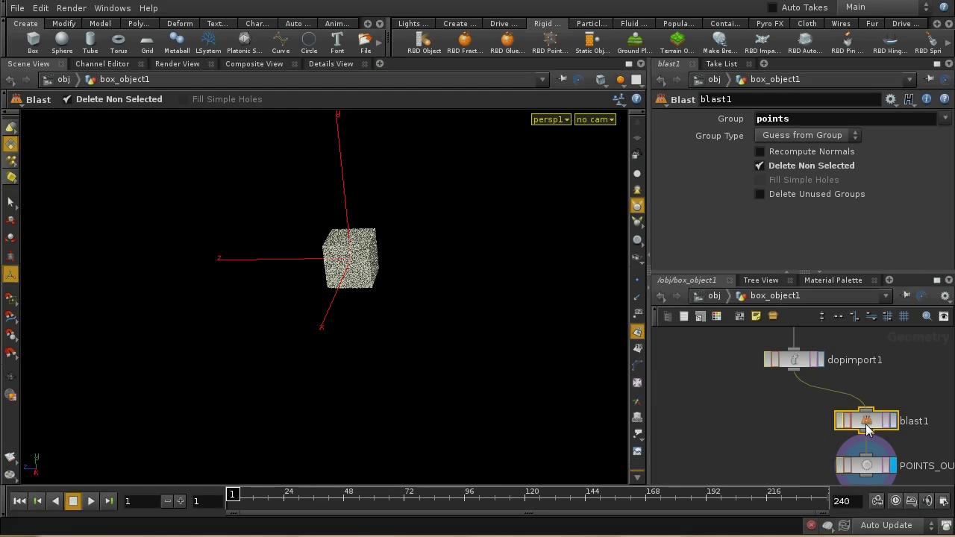
{"action": "left_click_drag", "start_coordinate": [871, 424], "coordinate": [827, 427]}
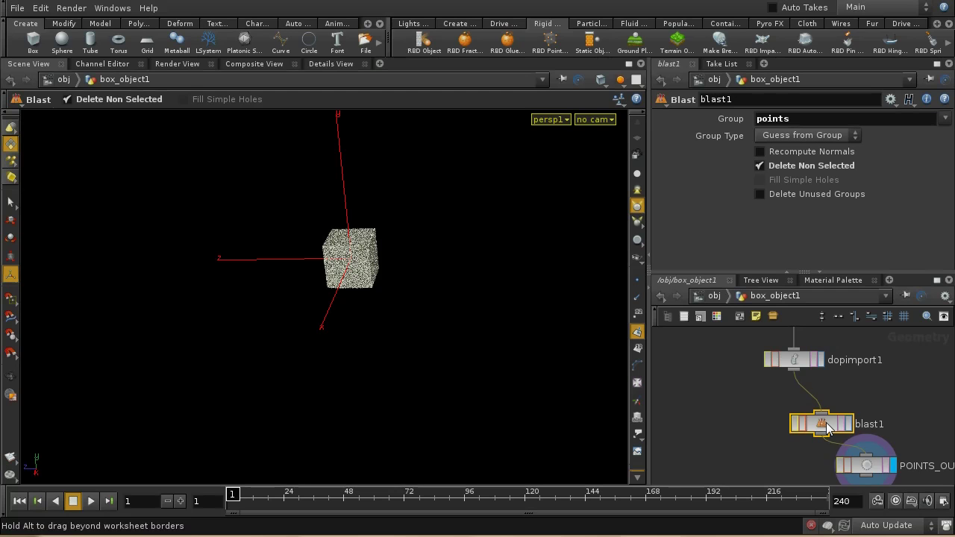
{"action": "key", "text": "ctrl+c"}
{"action": "key", "text": "ctrl+v"}
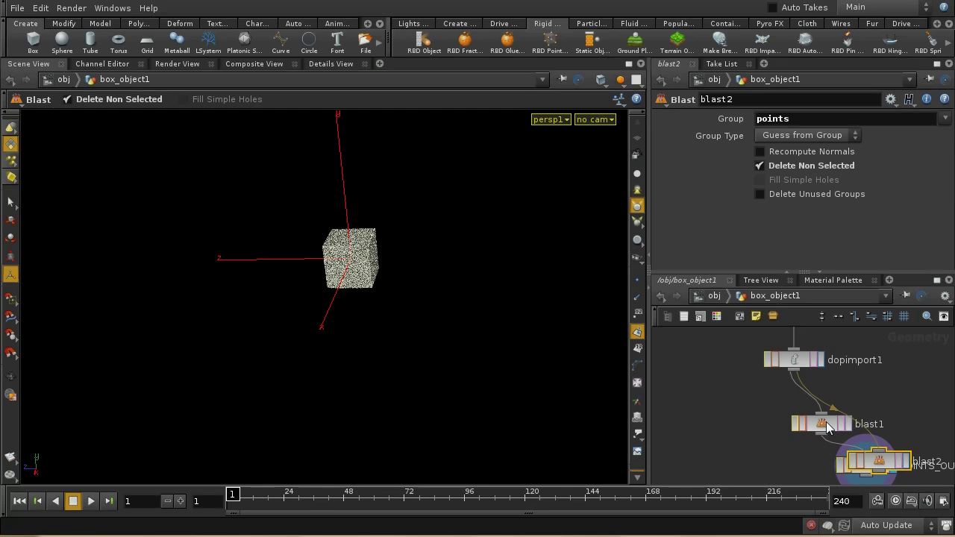
{"action": "left_click_drag", "start_coordinate": [876, 459], "coordinate": [694, 414]}
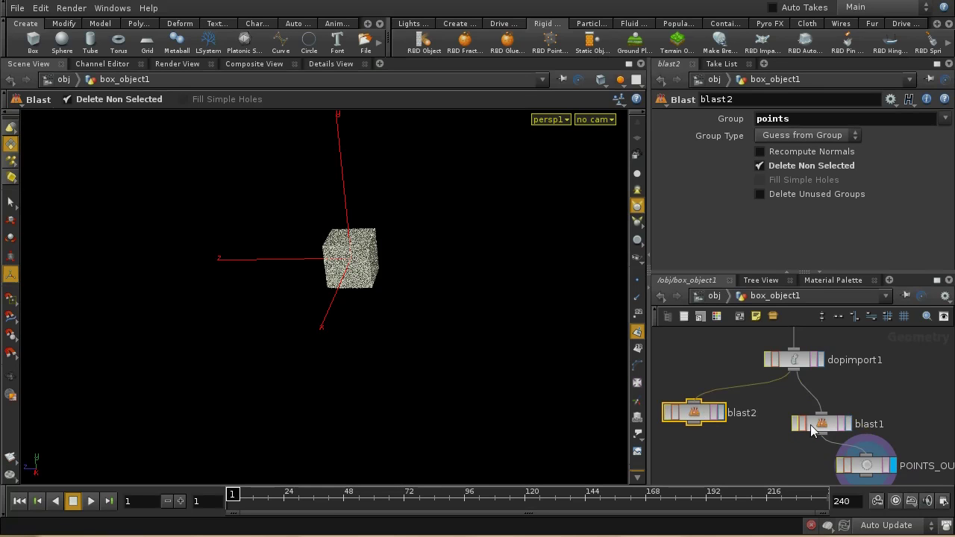
{"action": "left_click_drag", "start_coordinate": [812, 429], "coordinate": [865, 418]}
{"action": "left_click_drag", "start_coordinate": [701, 415], "coordinate": [720, 415]}
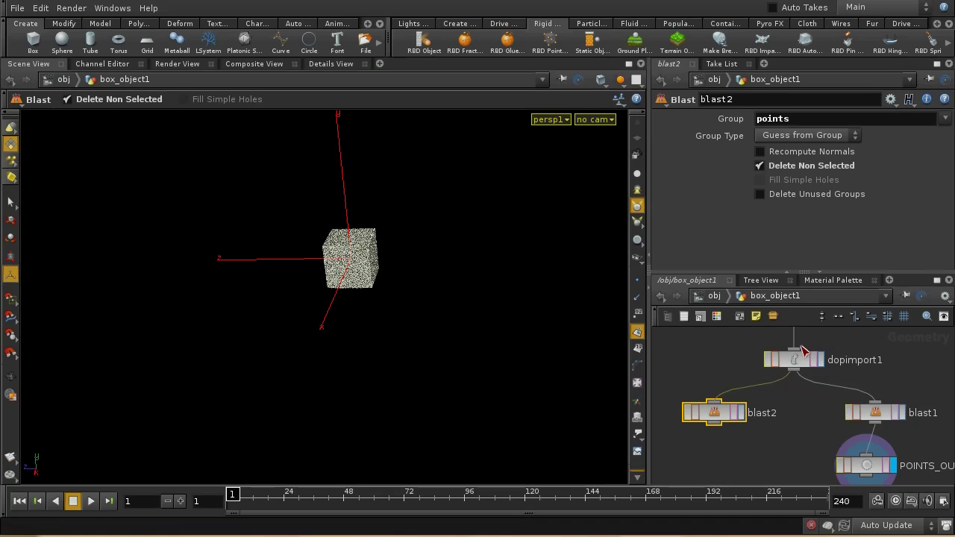
Step: Disable Delete Non Selected on blast2 so it removes the points group, and make blast2 the displayed node
{"action": "left_click", "coordinate": [760, 166]}
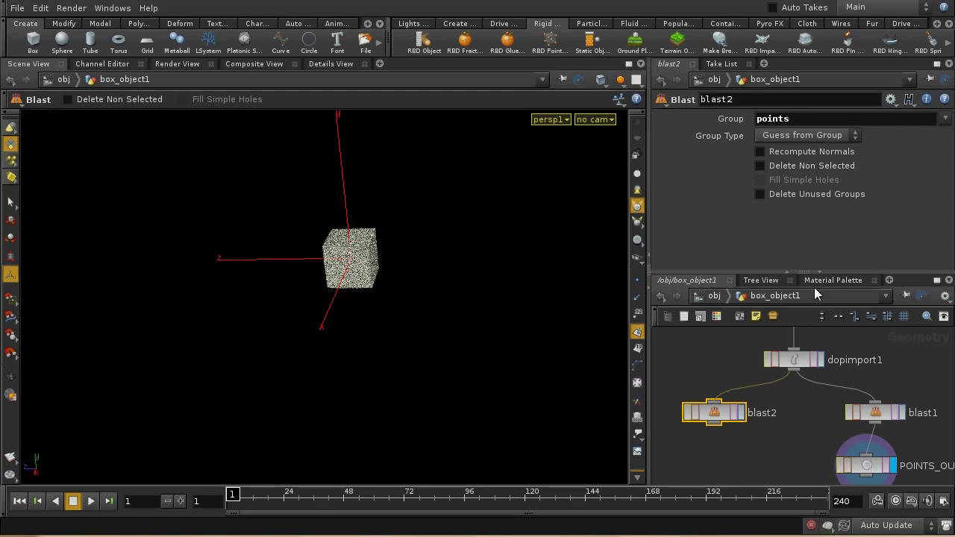
{"action": "middle_click_drag", "start_coordinate": [784, 430], "coordinate": [823, 401]}
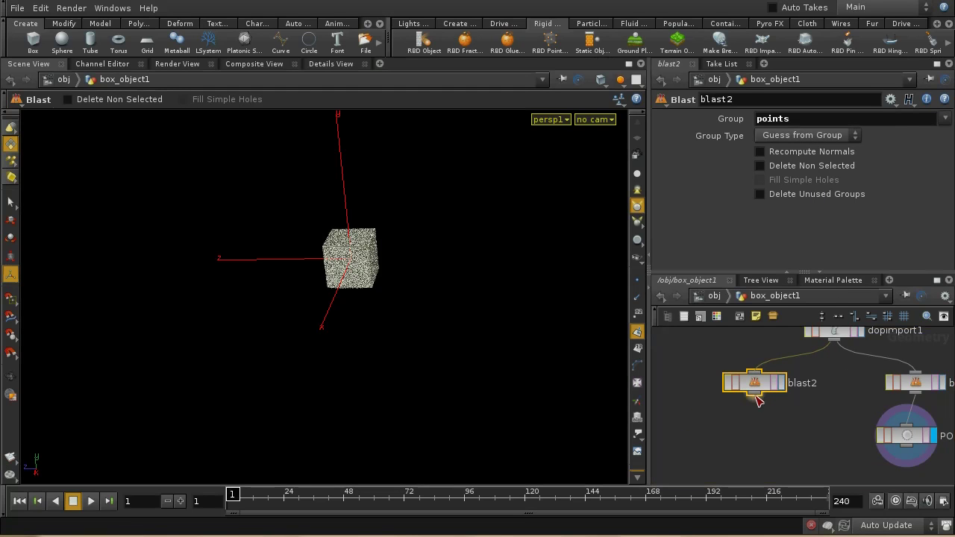
{"action": "left_click", "coordinate": [781, 383]}
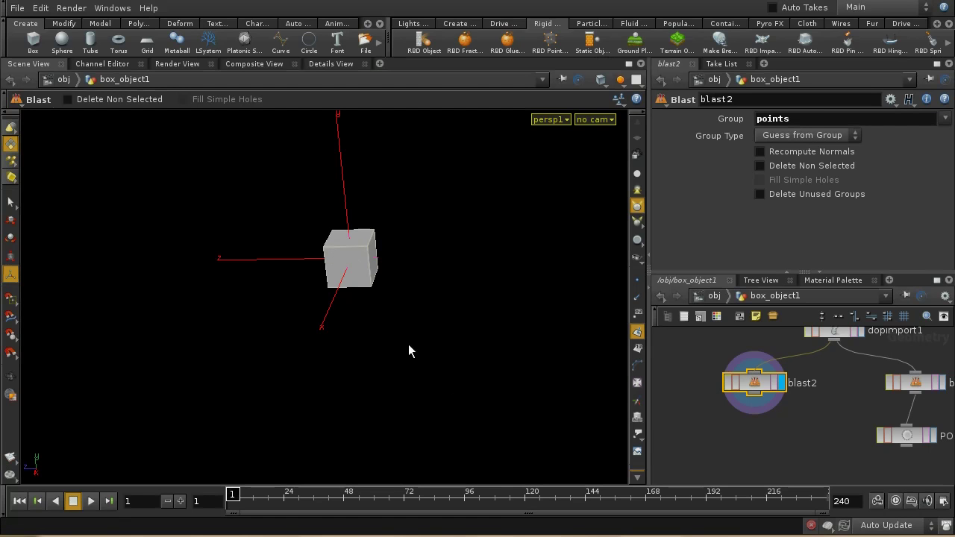
Step: Return to the obj level and enter the liquid_start_fluid network
{"action": "left_click", "coordinate": [712, 296]}
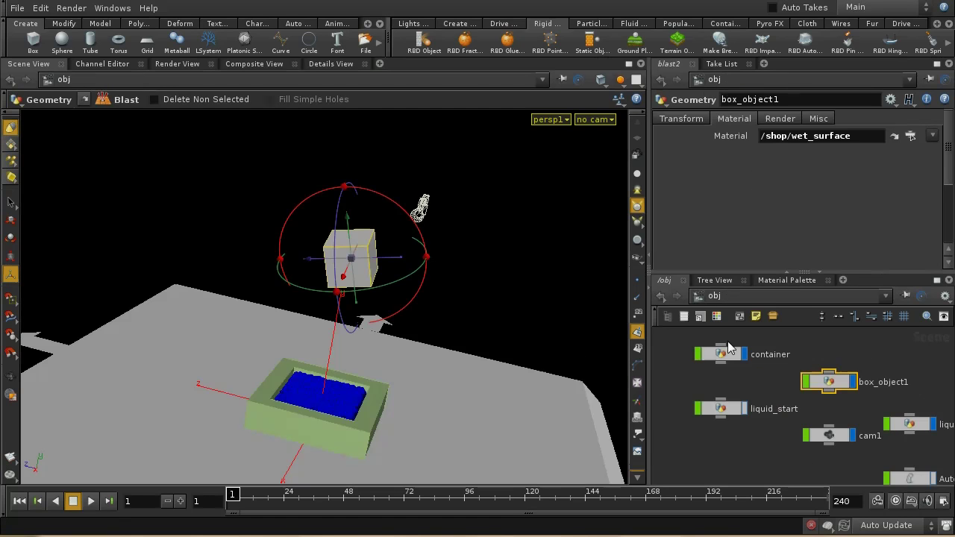
{"action": "middle_click_drag", "start_coordinate": [905, 454], "coordinate": [863, 401]}
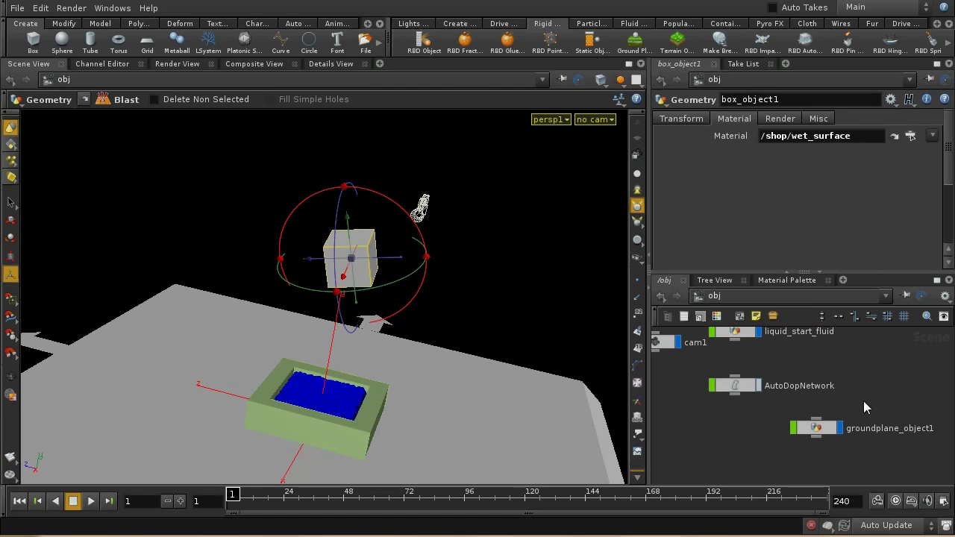
{"action": "middle_click_drag", "start_coordinate": [808, 343], "coordinate": [828, 399]}
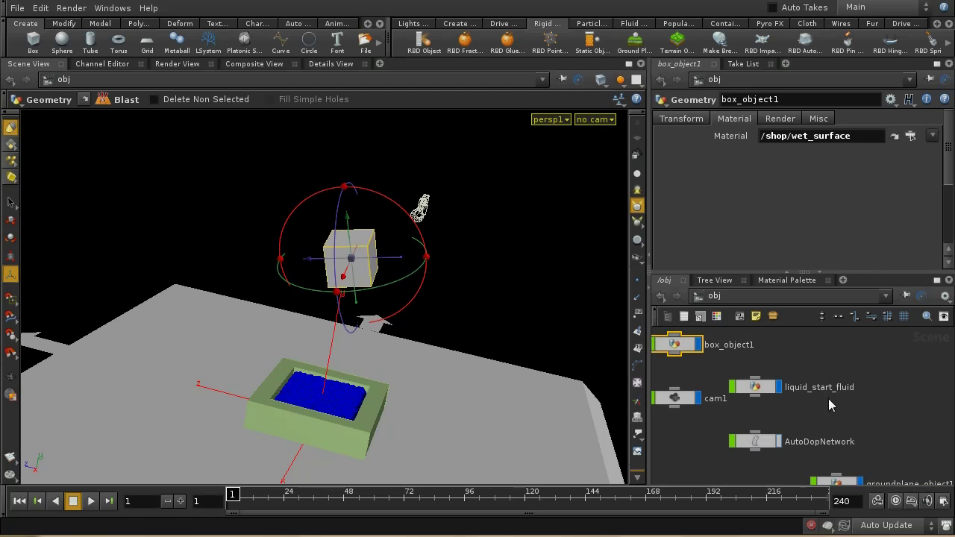
{"action": "left_click", "coordinate": [772, 397]}
{"action": "double_click", "coordinate": [769, 390]}
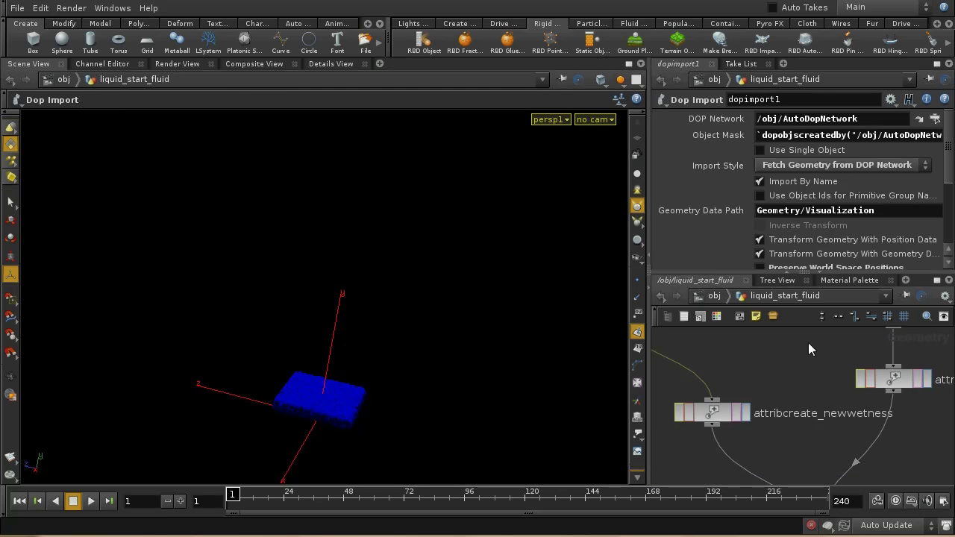
Step: Confirm box_object1's POINTS_OUT as the Object 1 source in object_merge1, and slightly reposition the two attribcreate wetness nodes
{"action": "middle_click_drag", "start_coordinate": [808, 343], "coordinate": [789, 368]}
{"action": "scroll", "coordinate": [790, 368], "scroll_direction": "down", "scroll_amount": 2}
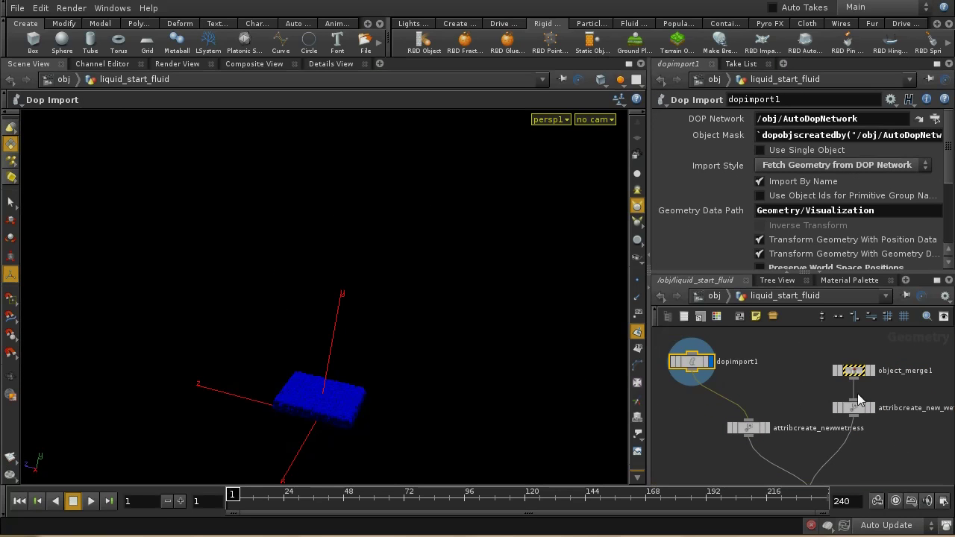
{"action": "middle_click_drag", "start_coordinate": [861, 467], "coordinate": [830, 452]}
{"action": "left_click", "coordinate": [835, 359]}
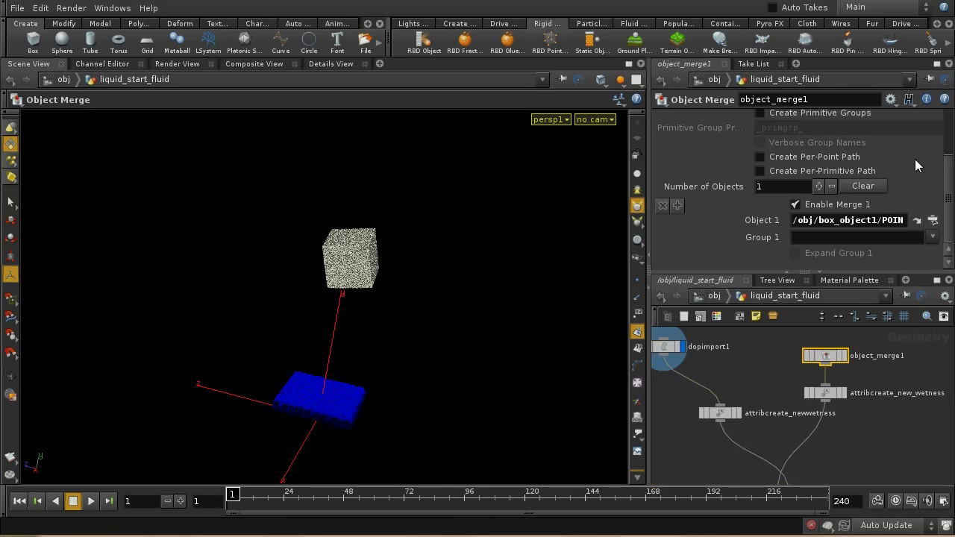
{"action": "left_click", "coordinate": [933, 220]}
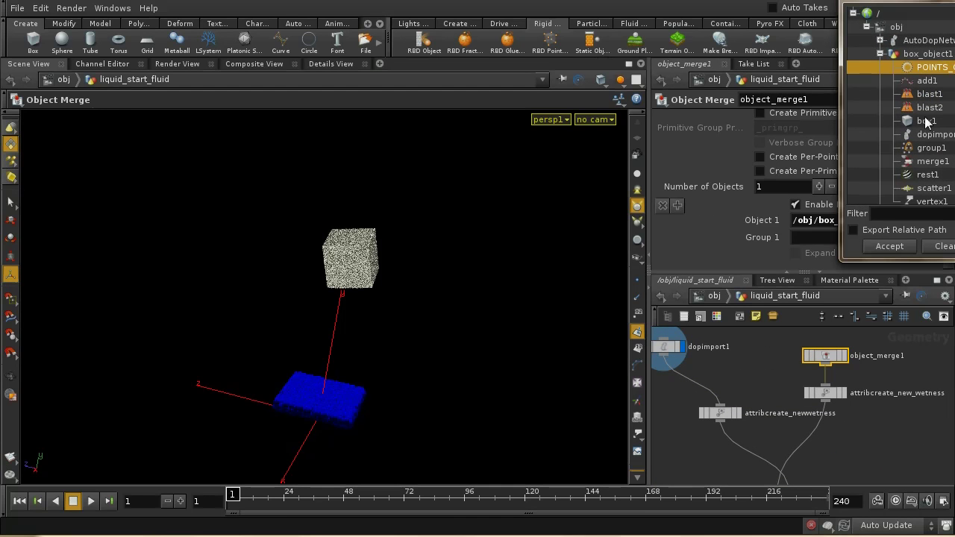
{"action": "left_click", "coordinate": [892, 251]}
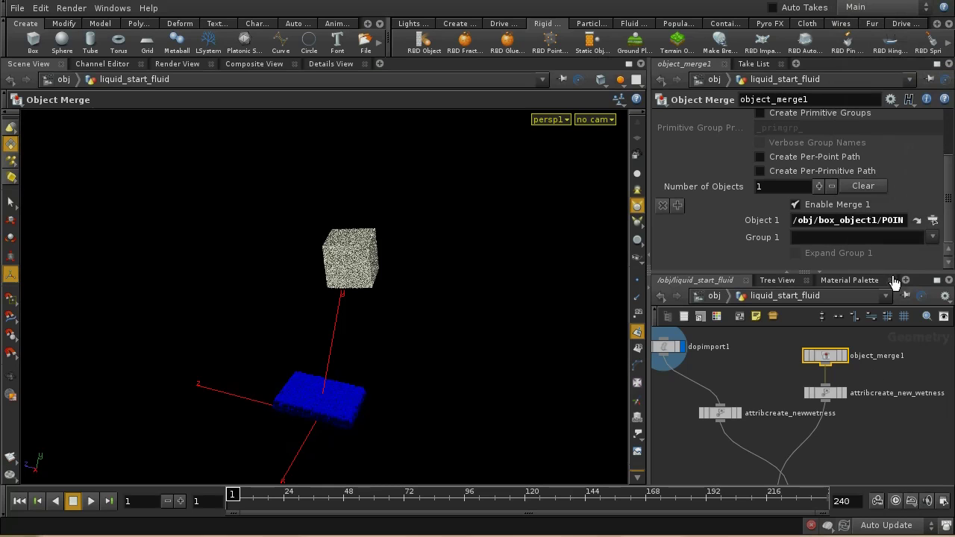
{"action": "left_click_drag", "start_coordinate": [829, 396], "coordinate": [829, 409]}
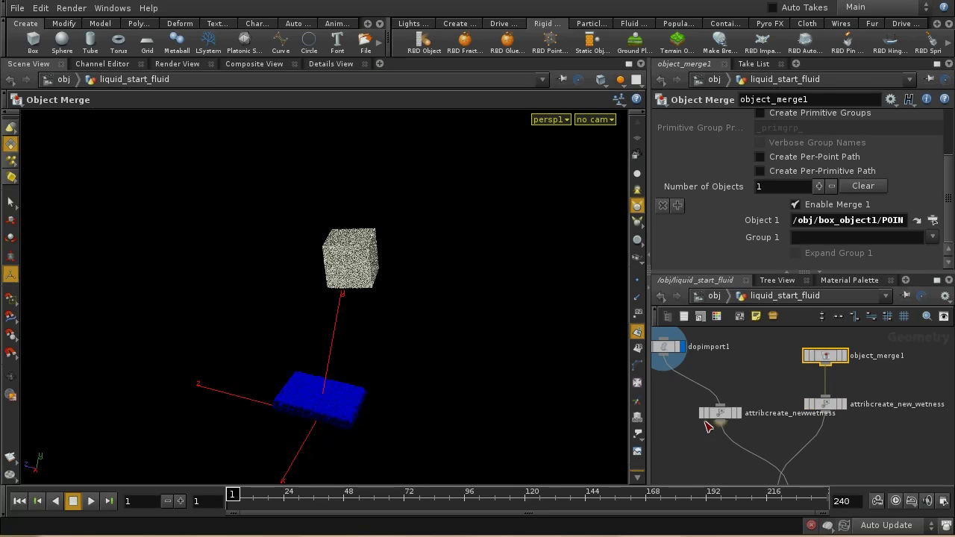
{"action": "left_click_drag", "start_coordinate": [722, 417], "coordinate": [710, 414]}
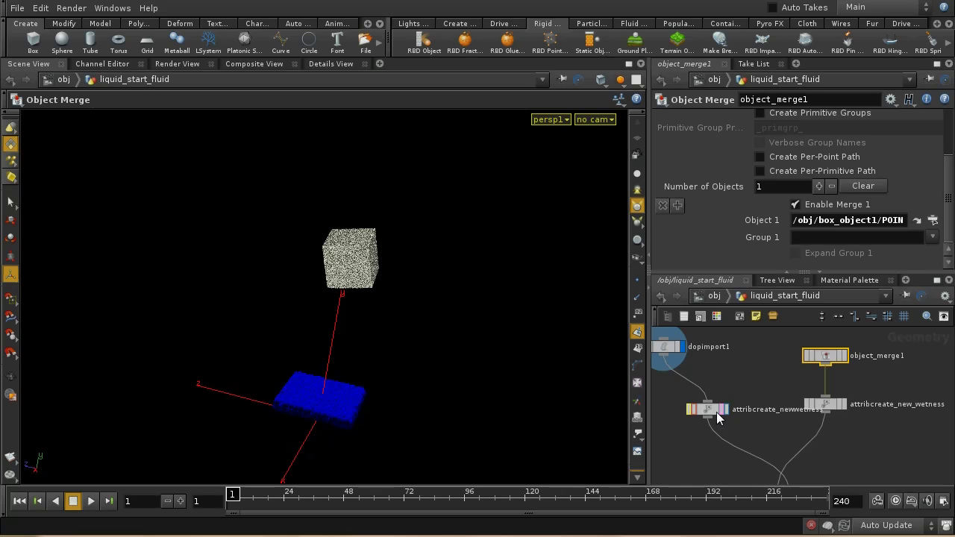
Step: Enter solver1 to examine its attribtransfer1 and vopsop1 nodes, and return to the liquid_start_fluid network
{"action": "scroll", "coordinate": [819, 463], "scroll_direction": "down", "scroll_amount": 2}
{"action": "double_click", "coordinate": [769, 440]}
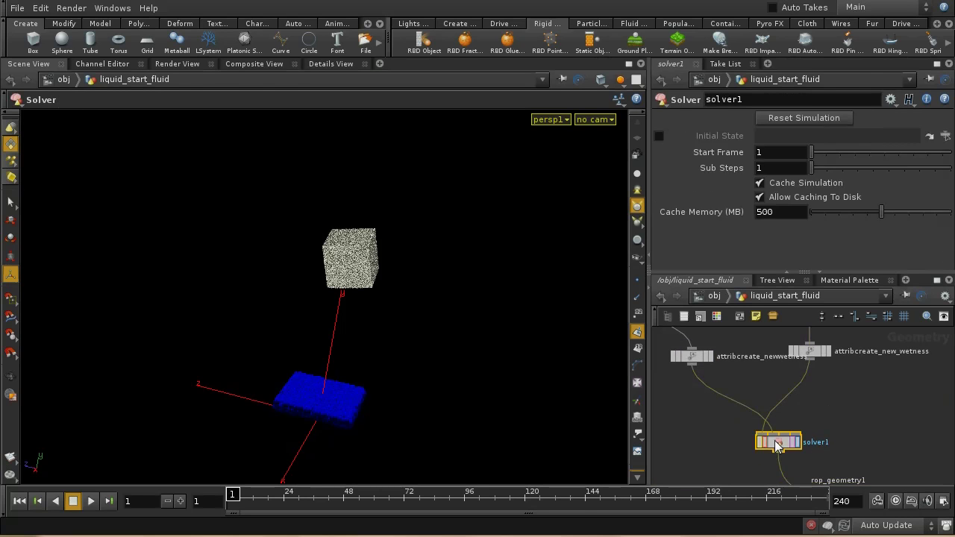
{"action": "scroll", "coordinate": [801, 438], "scroll_direction": "up", "scroll_amount": 3}
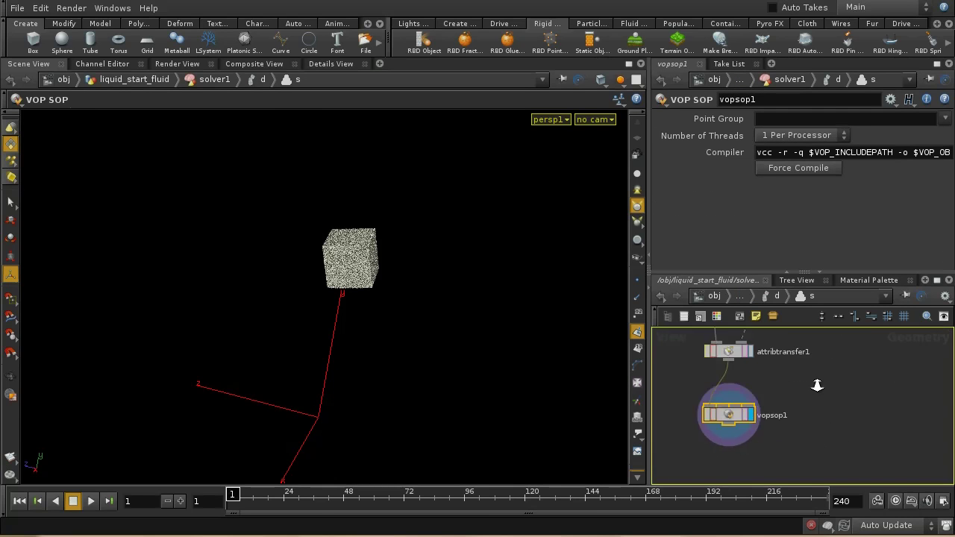
{"action": "middle_click_drag", "start_coordinate": [838, 394], "coordinate": [893, 452]}
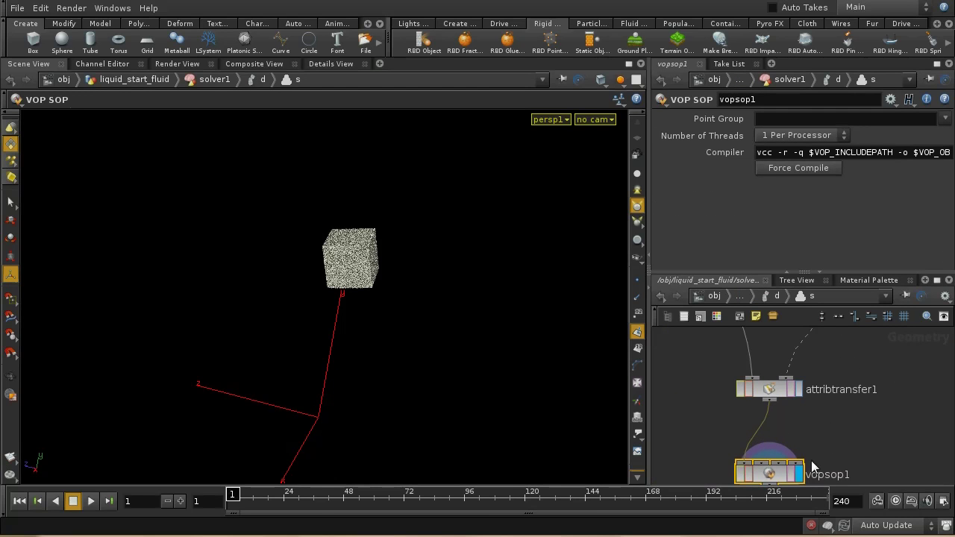
{"action": "left_click", "coordinate": [745, 297]}
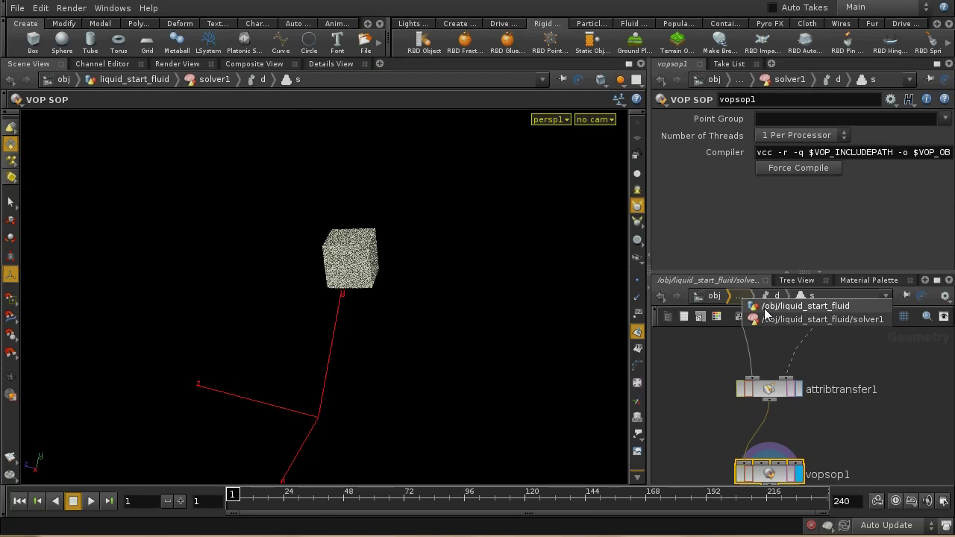
{"action": "left_click", "coordinate": [764, 307]}
Step: Make solver1 the displayed node and play the simulation from frame 1, stopping at frame 24
{"action": "middle_click_drag", "start_coordinate": [839, 457], "coordinate": [822, 390]}
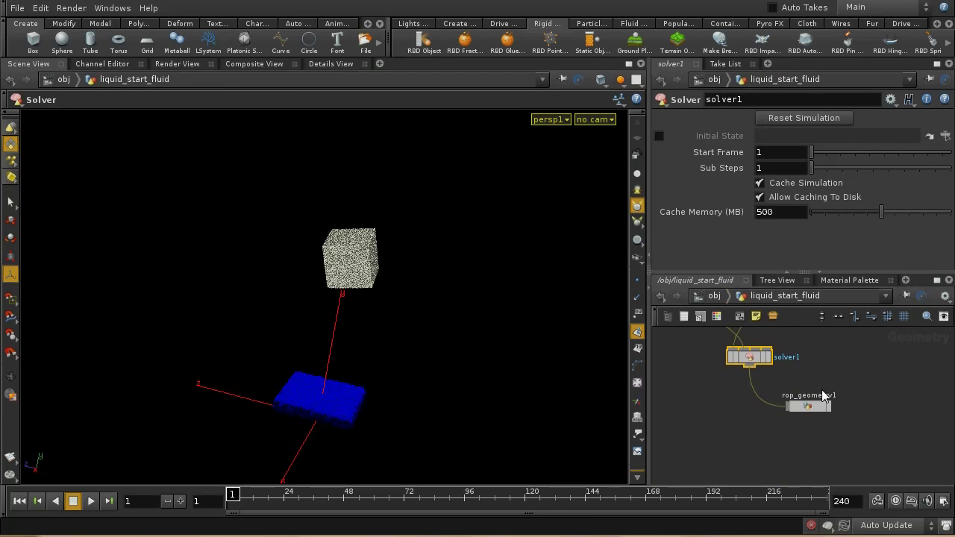
{"action": "left_click", "coordinate": [767, 357]}
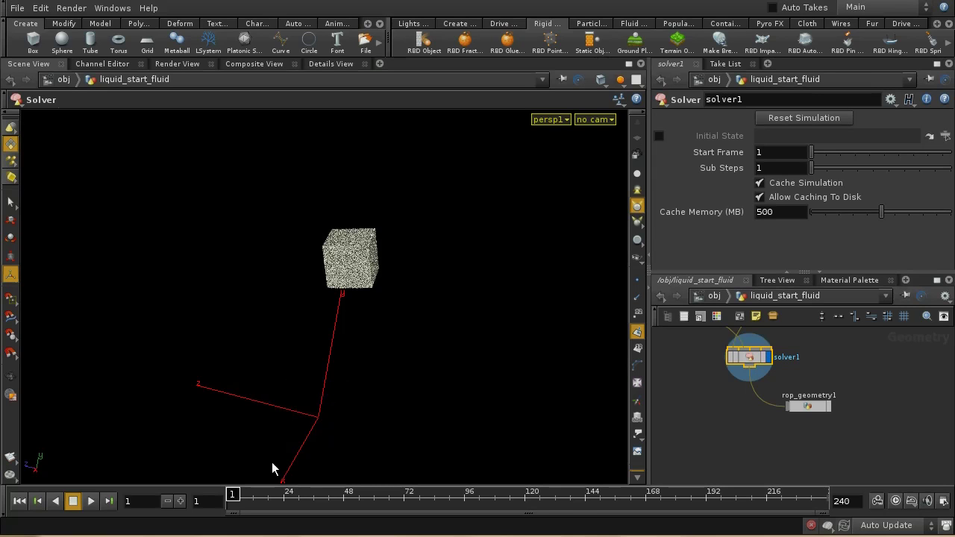
{"action": "left_click", "coordinate": [88, 500]}
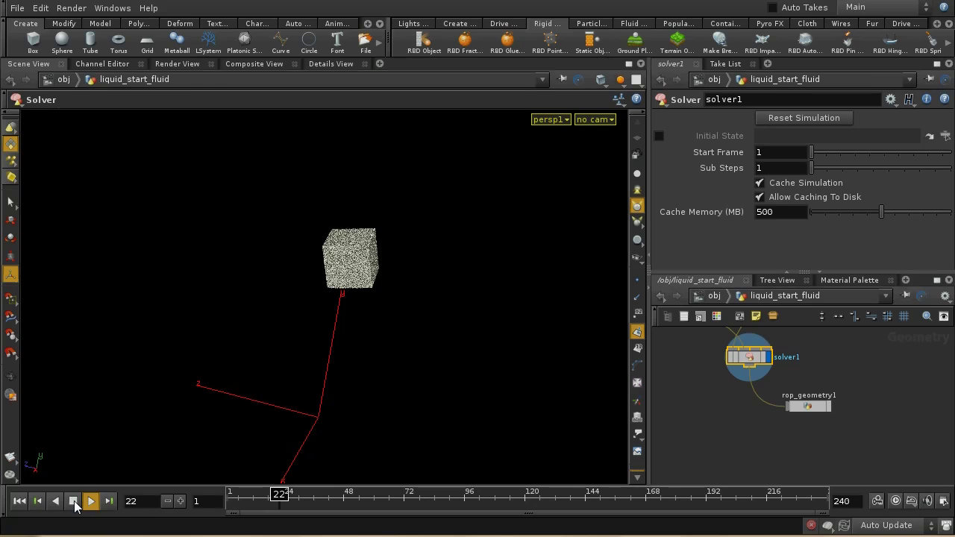
{"action": "left_click", "coordinate": [73, 501]}
{"action": "key", "text": "f"}
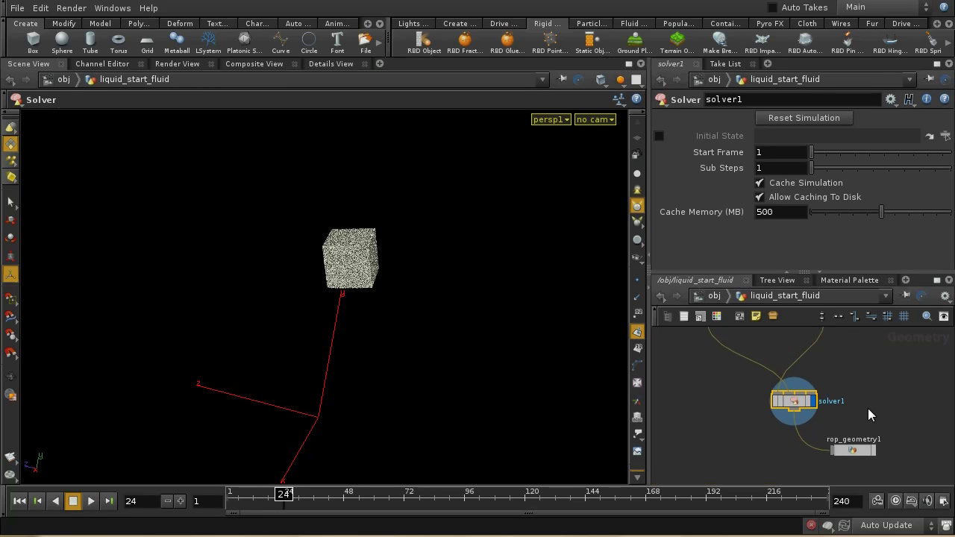
{"action": "scroll", "coordinate": [867, 408], "scroll_direction": "up", "scroll_amount": 4}
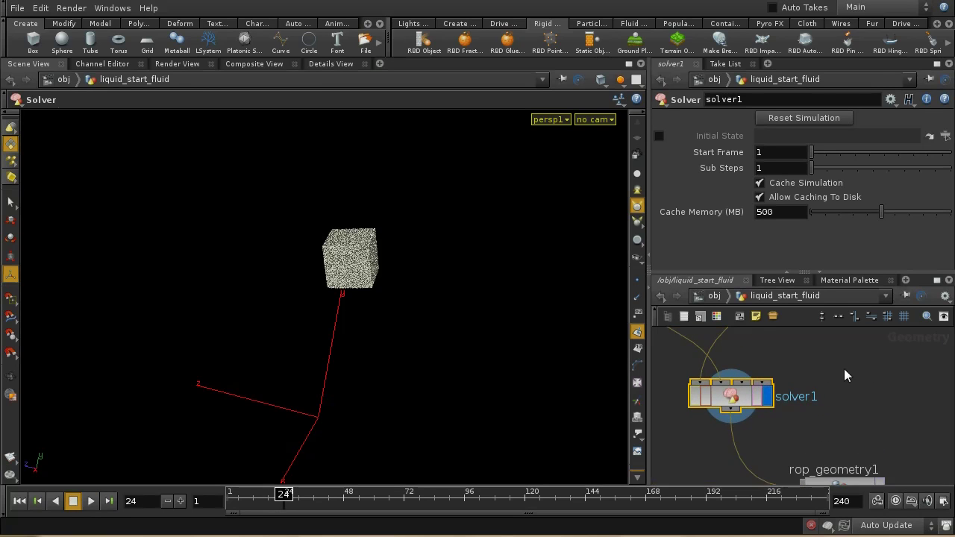
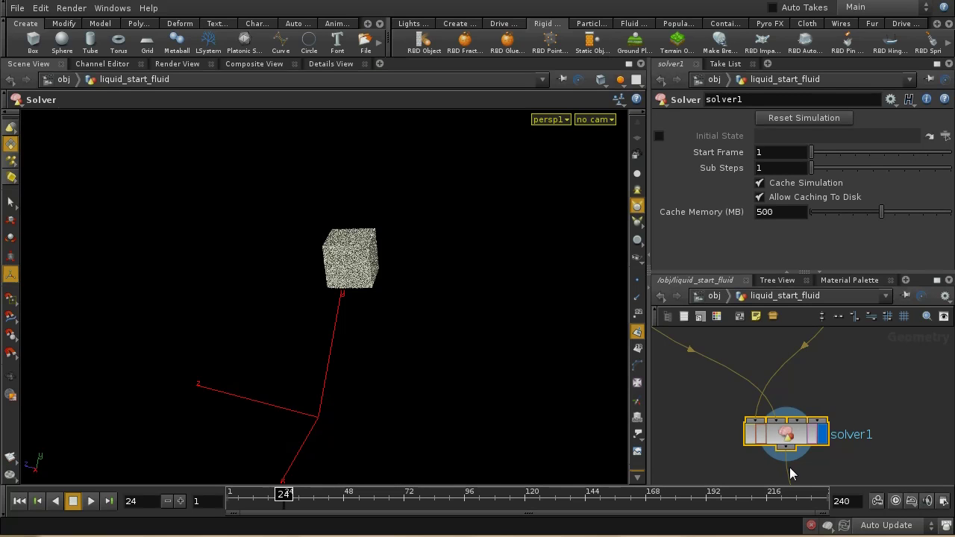
{"action": "middle_click_drag", "start_coordinate": [786, 476], "coordinate": [778, 431]}
{"action": "middle_click_drag", "start_coordinate": [859, 440], "coordinate": [847, 454]}
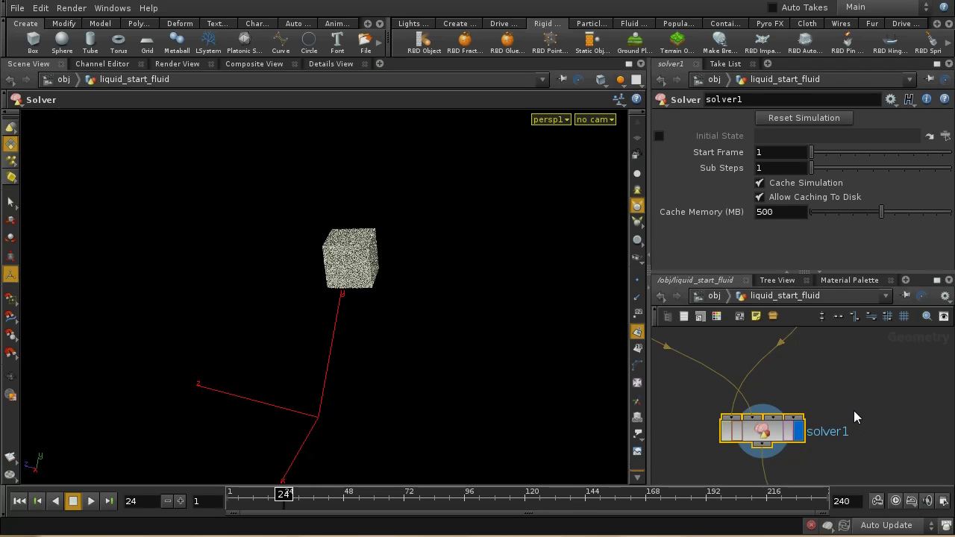
{"action": "middle_click_drag", "start_coordinate": [852, 394], "coordinate": [791, 365]}
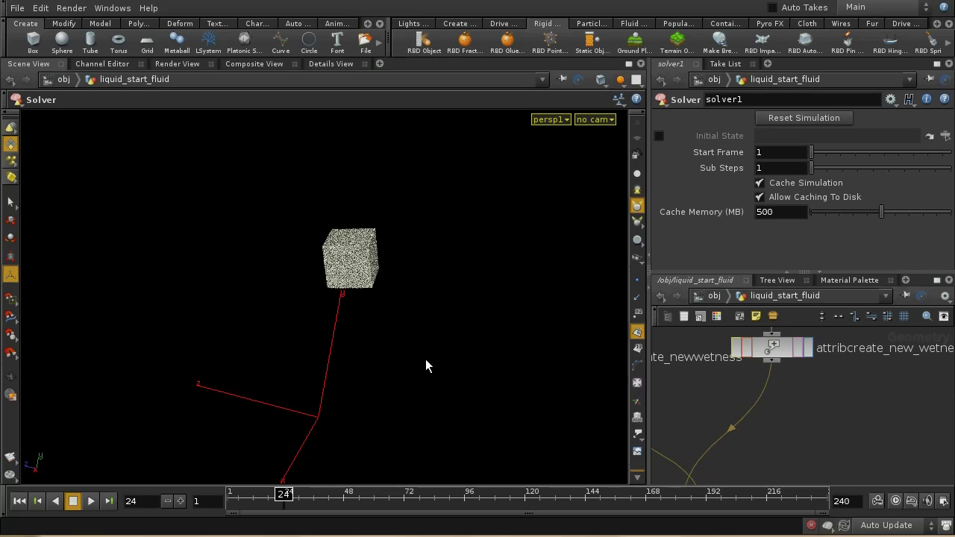
{"action": "middle_click_drag", "start_coordinate": [812, 454], "coordinate": [852, 378]}
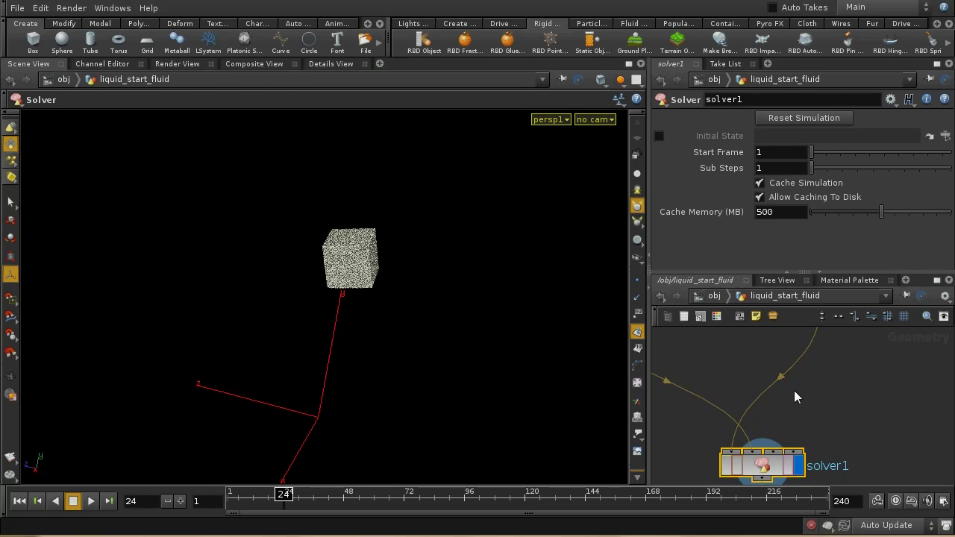
Step: Enter solver1's internal network and move Input_1 slightly higher beside Prev_Frame
{"action": "key", "text": "Delete"}
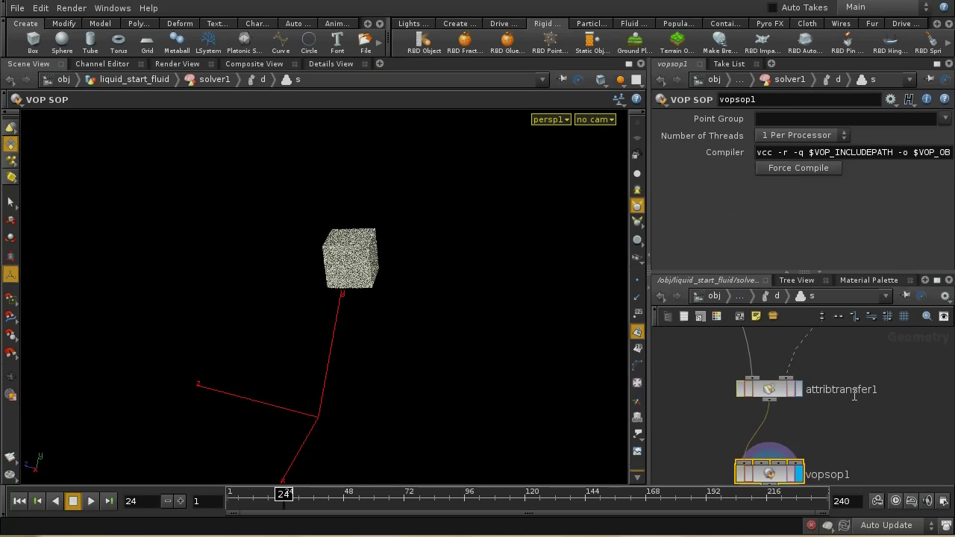
{"action": "scroll", "coordinate": [837, 477], "scroll_direction": "up", "scroll_amount": 5}
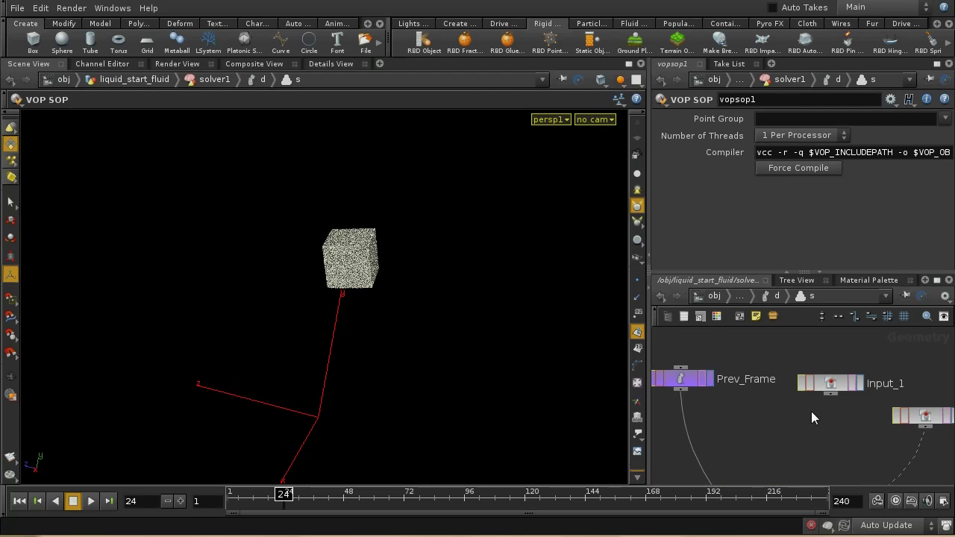
{"action": "left_click_drag", "start_coordinate": [825, 386], "coordinate": [819, 370]}
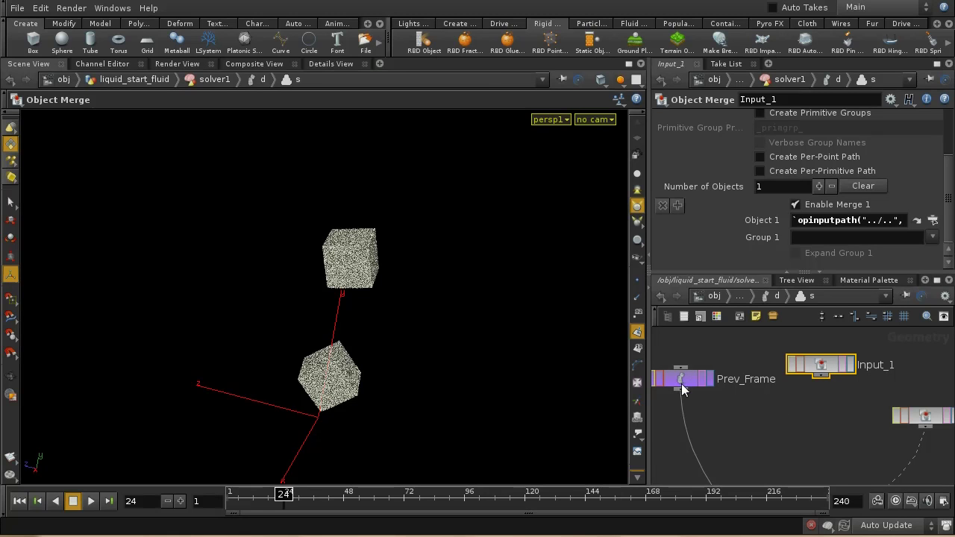
Step: Insert a Point node on the wire beneath Prev_Frame and connect Input_1 to its second input
{"action": "middle_click_drag", "start_coordinate": [719, 438], "coordinate": [720, 396]}
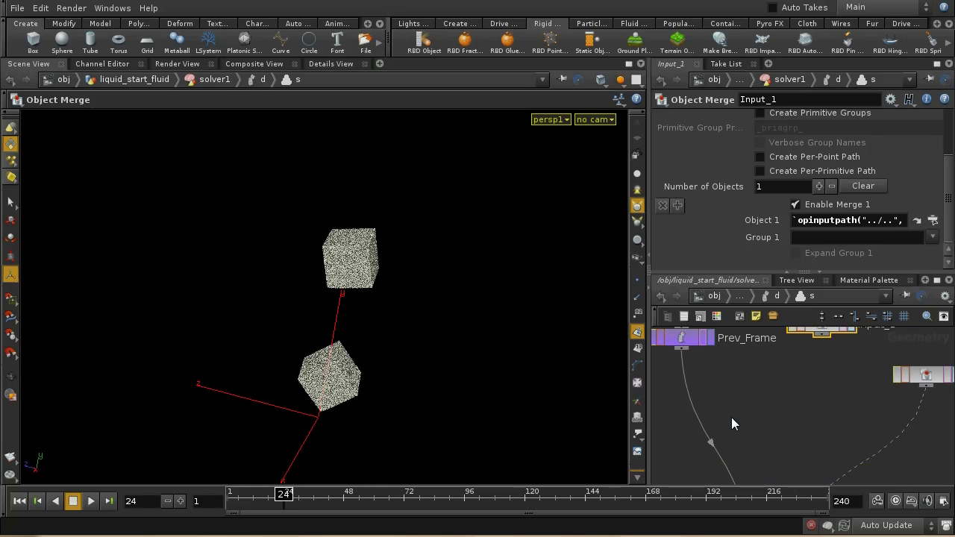
{"action": "key", "text": "Tab"}
{"action": "type", "text": "Point"}
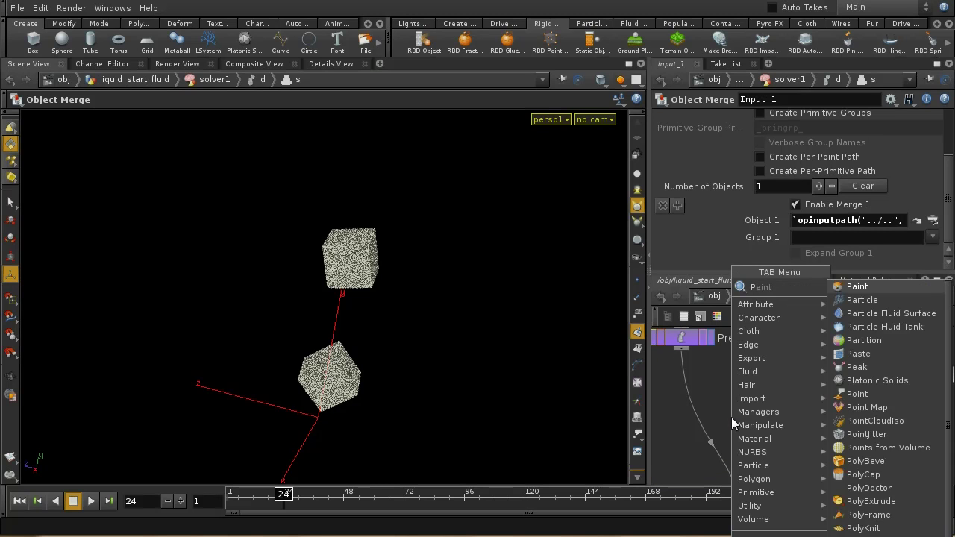
{"action": "left_click", "coordinate": [857, 287]}
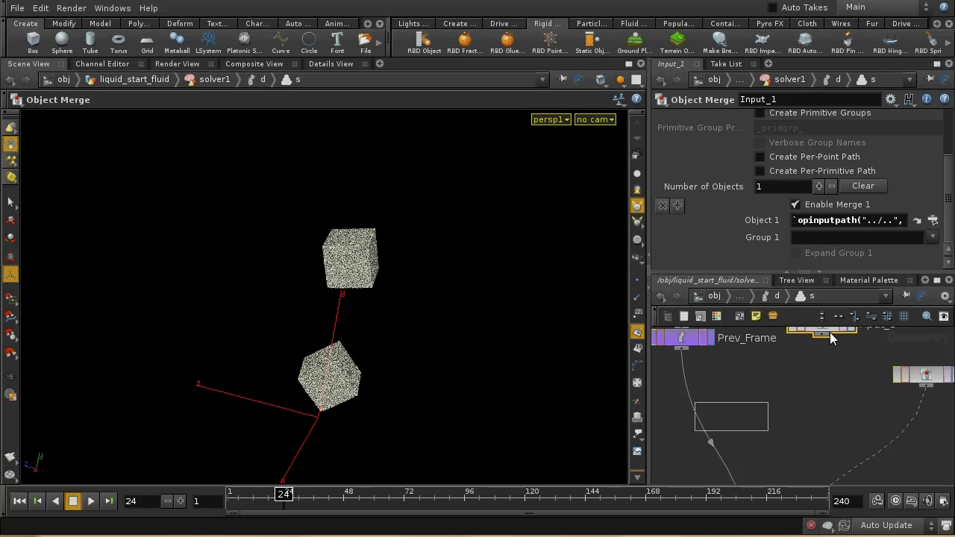
{"action": "left_click", "coordinate": [732, 443]}
{"action": "left_click_drag", "start_coordinate": [737, 455], "coordinate": [748, 461]}
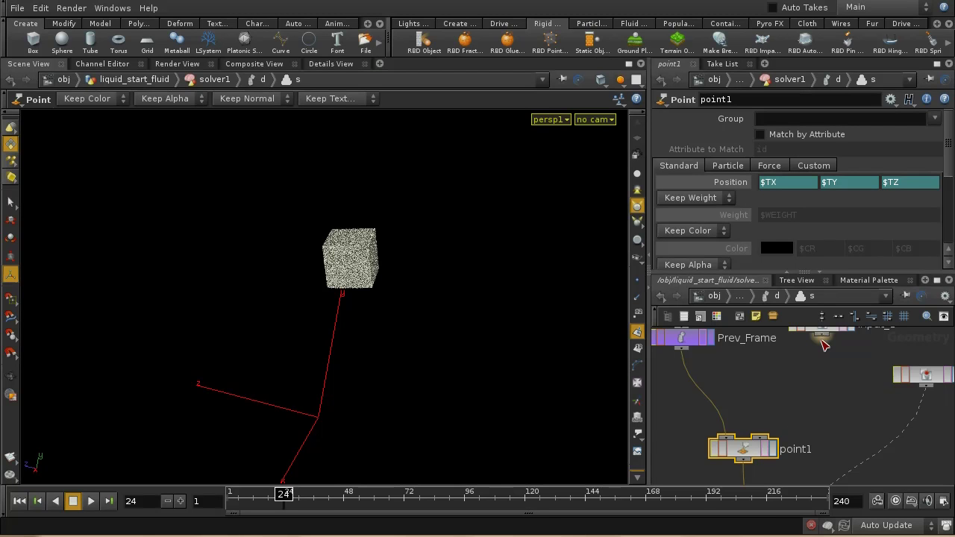
{"action": "left_click_drag", "start_coordinate": [821, 340], "coordinate": [760, 438]}
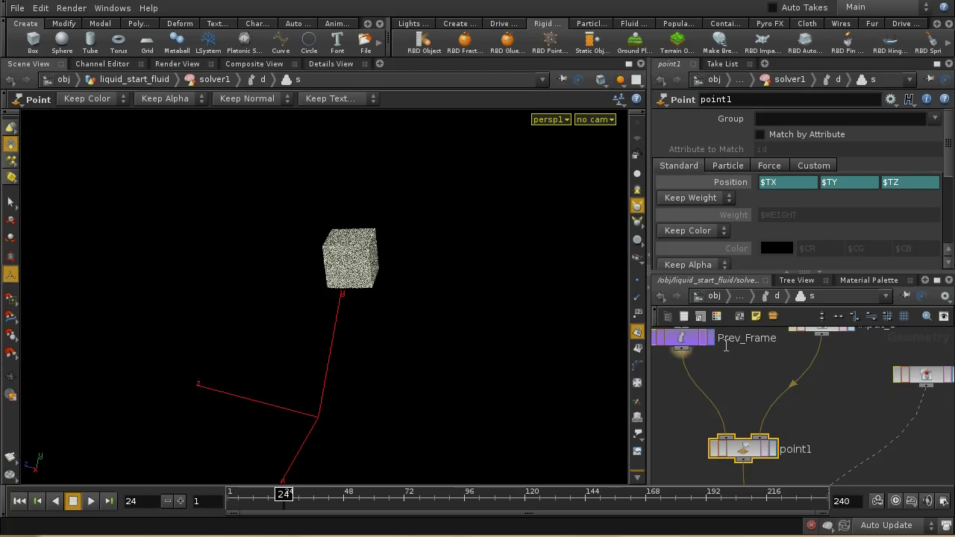
Step: Set point1's Position to $TX2, $TY2 and $TZ2 so it takes the positions from its second input
{"action": "scroll", "coordinate": [813, 347], "scroll_direction": "up", "scroll_amount": 2}
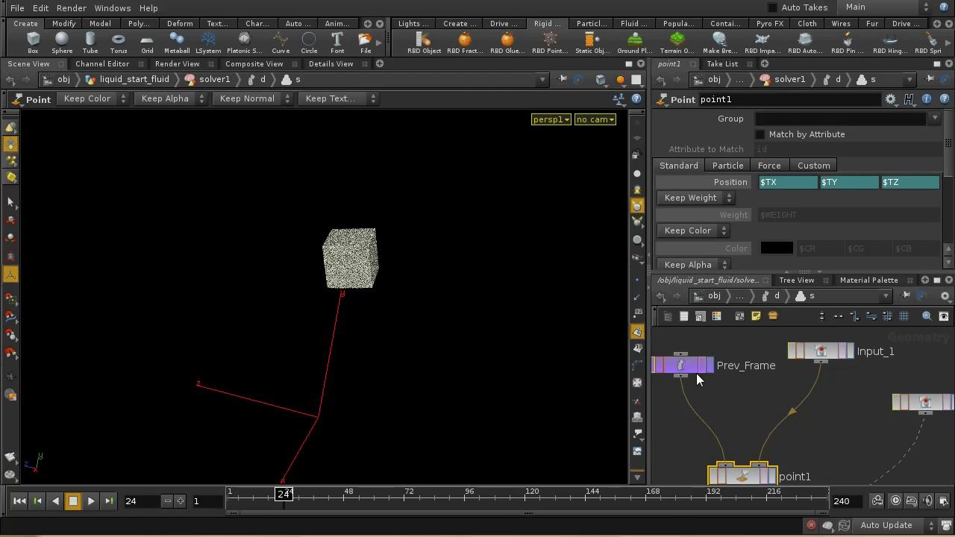
{"action": "scroll", "coordinate": [761, 403], "scroll_direction": "down", "scroll_amount": 4}
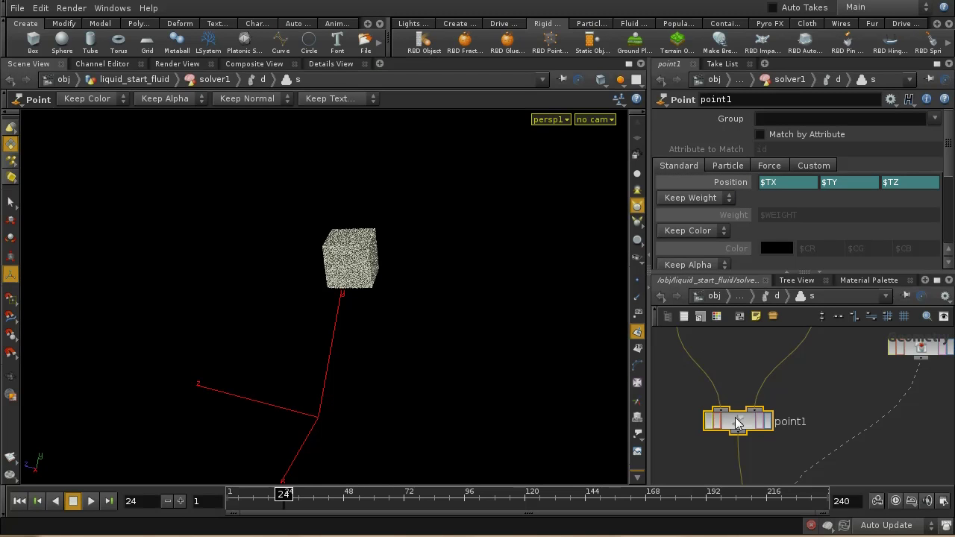
{"action": "left_click", "coordinate": [781, 182]}
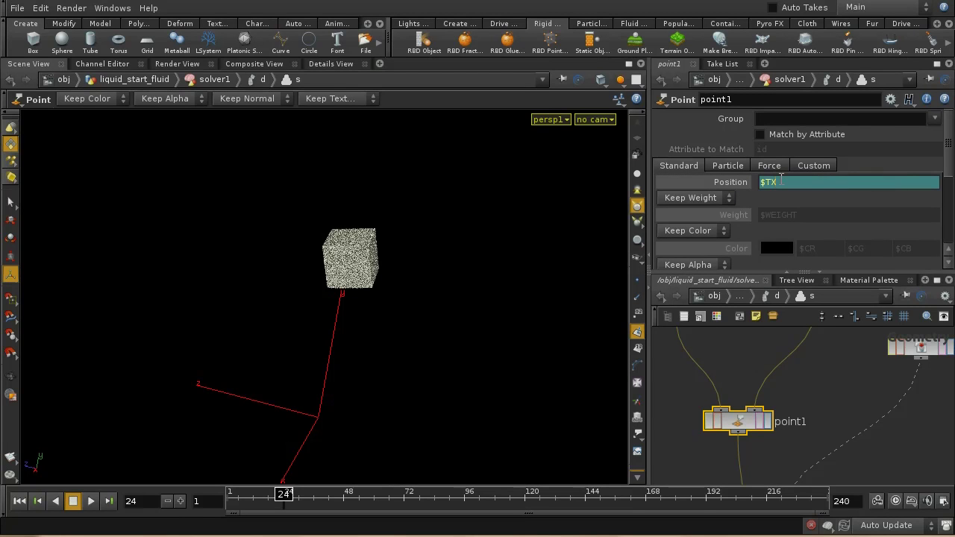
{"action": "key", "text": "BackSpace"}
{"action": "type", "text": "Y"}
{"action": "key", "text": "Return"}
{"action": "type", "text": "$TZ"}
{"action": "key", "text": "Return"}
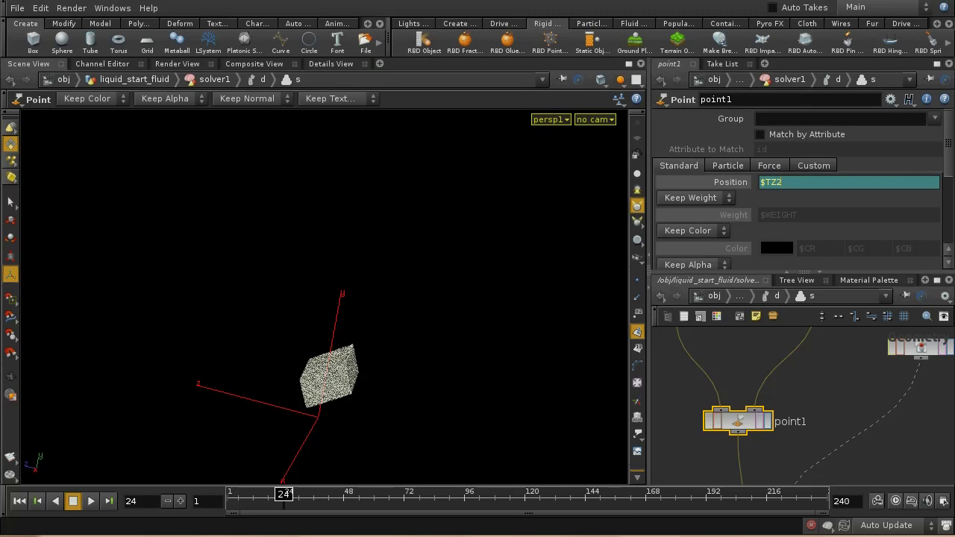
{"action": "key", "text": "Return"}
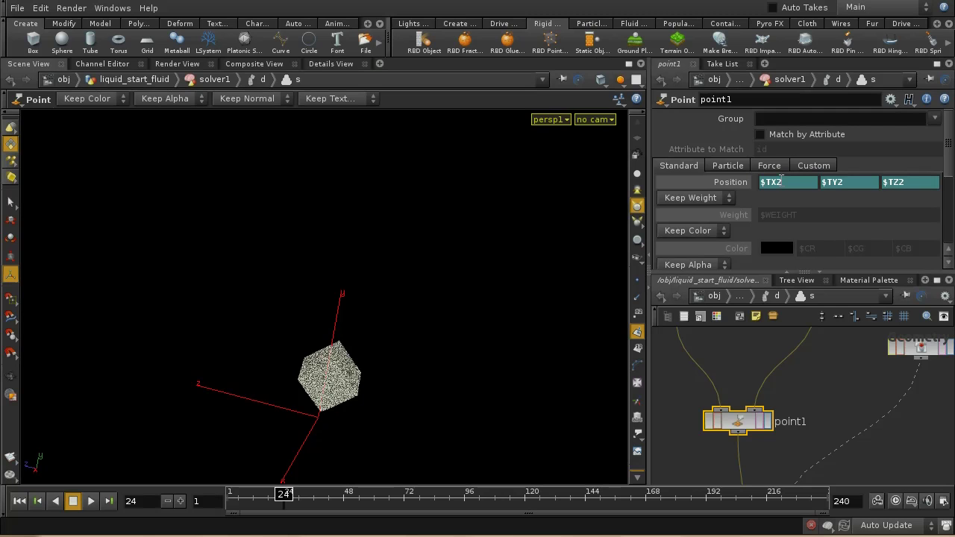
{"action": "middle_click_drag", "start_coordinate": [814, 412], "coordinate": [810, 447]}
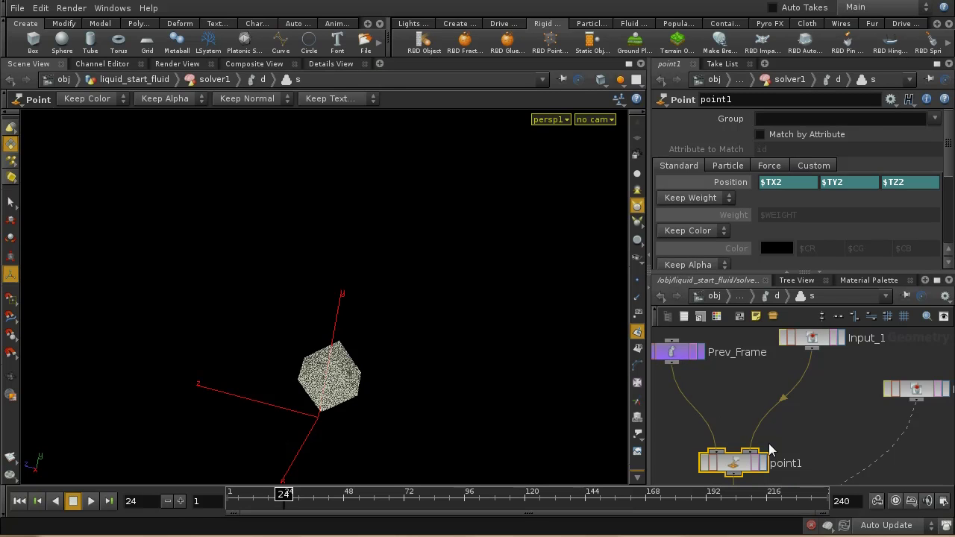
{"action": "scroll", "coordinate": [794, 429], "scroll_direction": "down", "scroll_amount": 1}
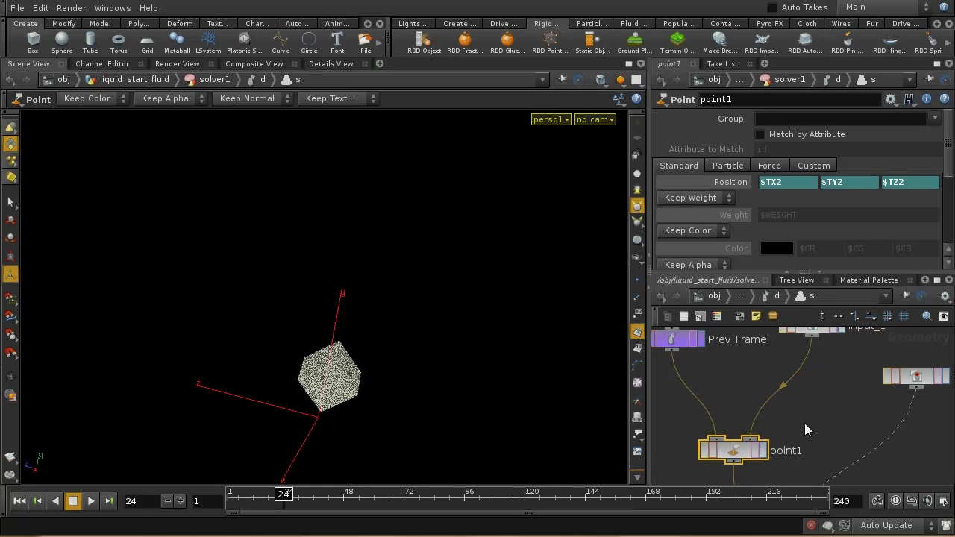
{"action": "scroll", "coordinate": [804, 436], "scroll_direction": "down", "scroll_amount": 4}
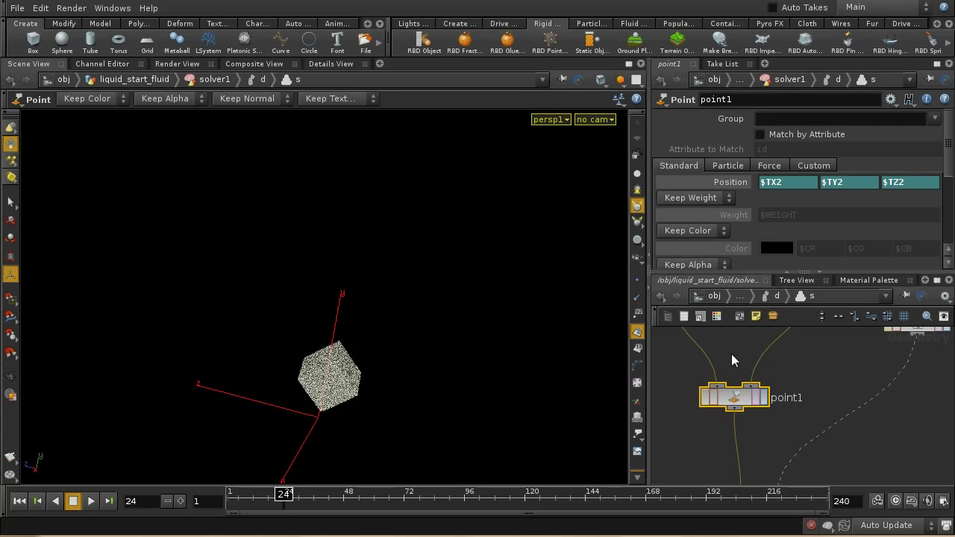
Step: Return to the liquid_start_fluid network and reset the simulation of solver1
{"action": "scroll", "coordinate": [727, 369], "scroll_direction": "up", "scroll_amount": 5}
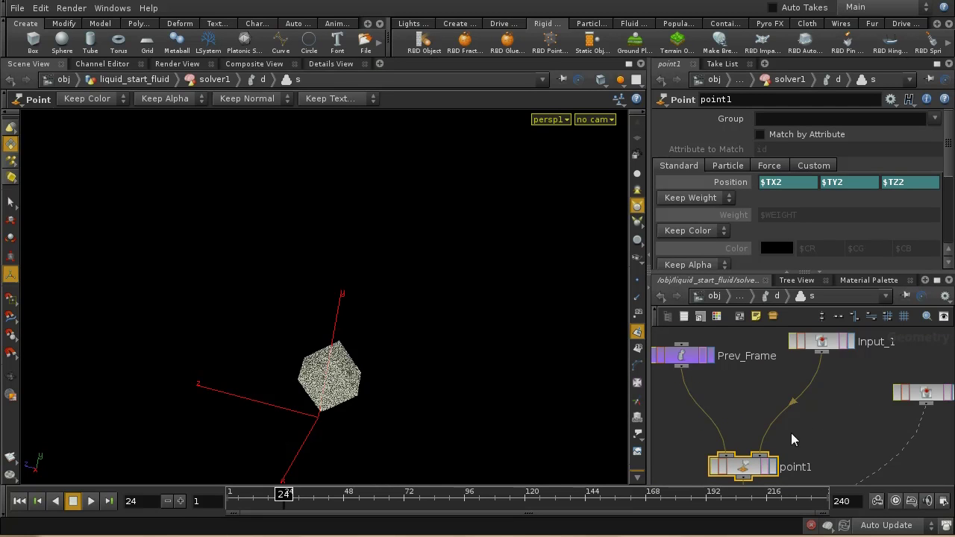
{"action": "middle_click_drag", "start_coordinate": [815, 427], "coordinate": [814, 409]}
{"action": "scroll", "coordinate": [814, 410], "scroll_direction": "down", "scroll_amount": 7}
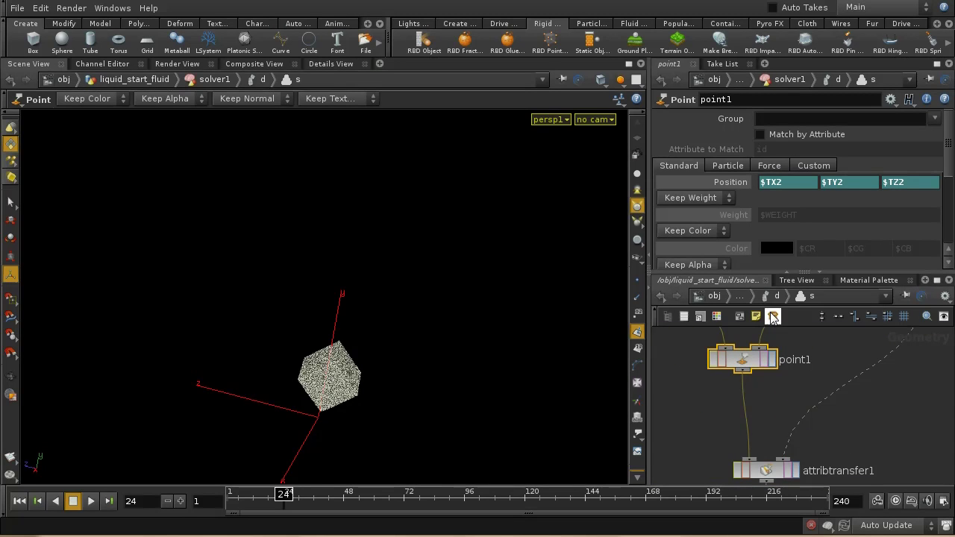
{"action": "left_click", "coordinate": [749, 297]}
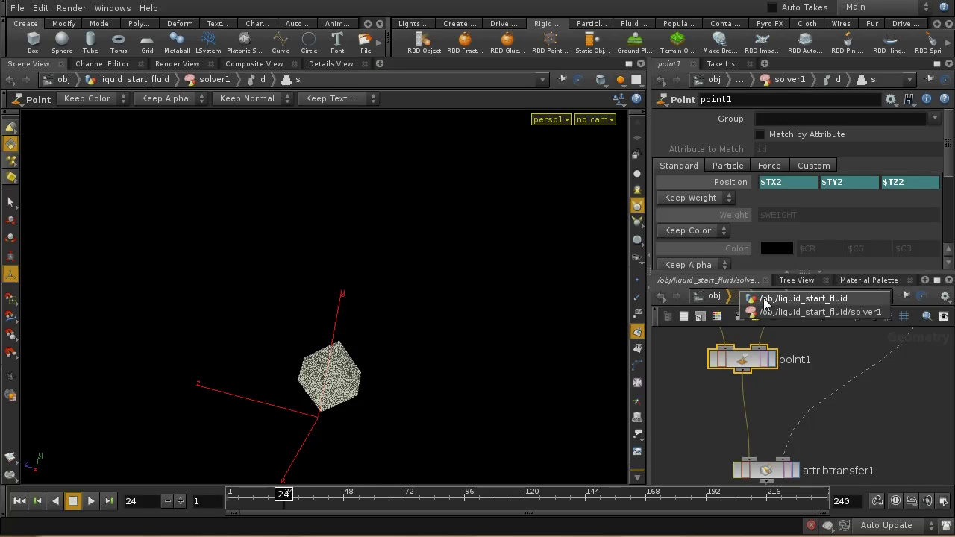
{"action": "left_click", "coordinate": [803, 298]}
{"action": "left_click_drag", "start_coordinate": [776, 460], "coordinate": [789, 442]}
{"action": "left_click", "coordinate": [816, 118]}
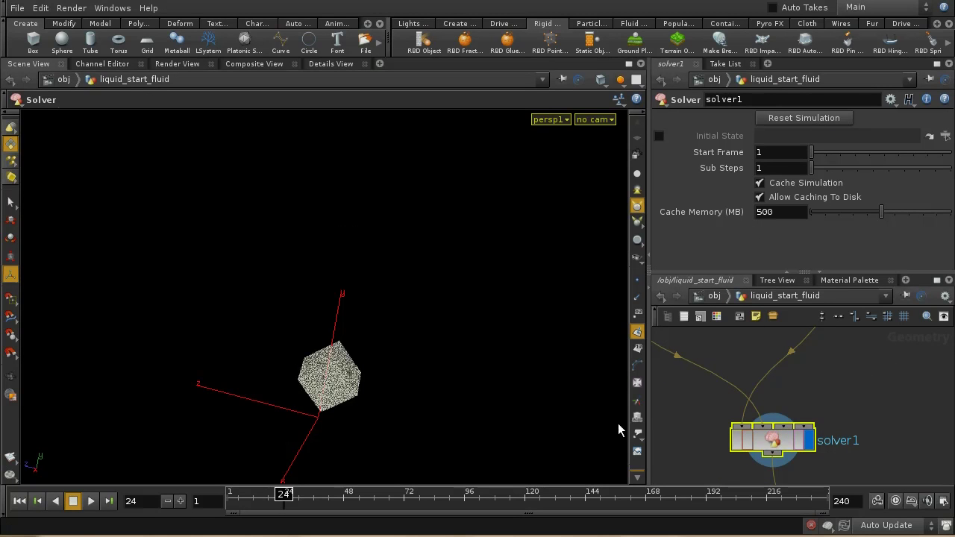
Step: Play the solver result from frame 1 and stop at frame 38 to check that the points follow the box
{"action": "left_click", "coordinate": [20, 501]}
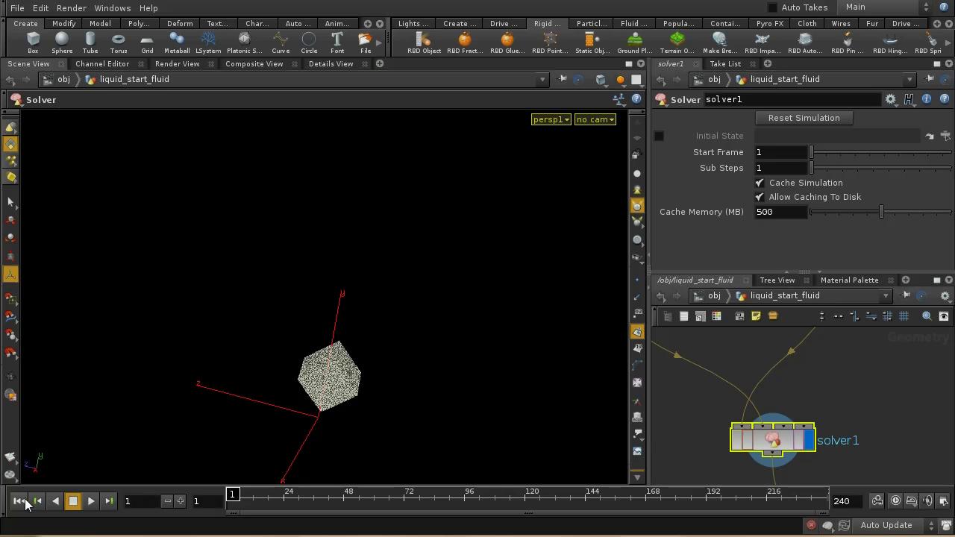
{"action": "left_click", "coordinate": [89, 502]}
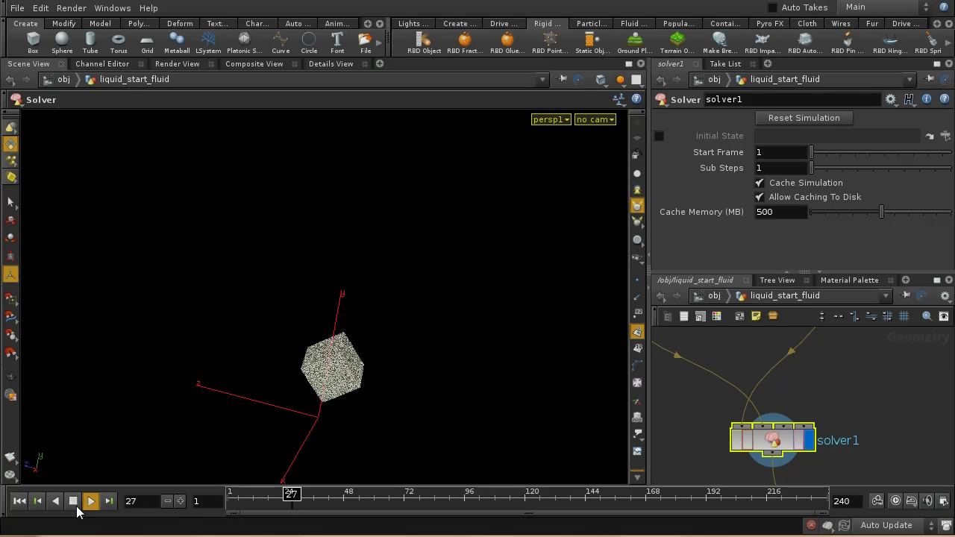
{"action": "left_click", "coordinate": [74, 503]}
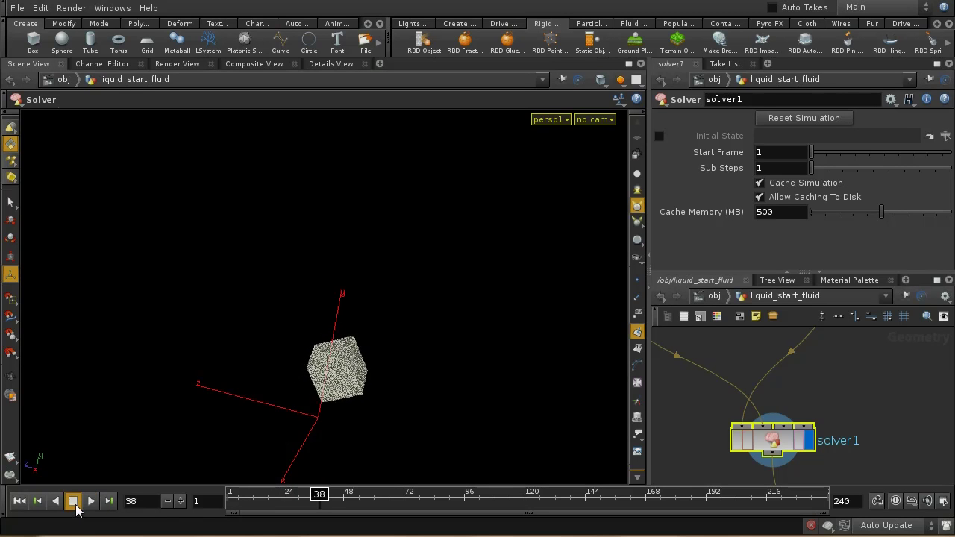
Step: Return to frame 1 and render rop_geometry1 with its default override settings to write out the solver's point geometry
{"action": "left_click", "coordinate": [20, 501]}
{"action": "left_click", "coordinate": [896, 448]}
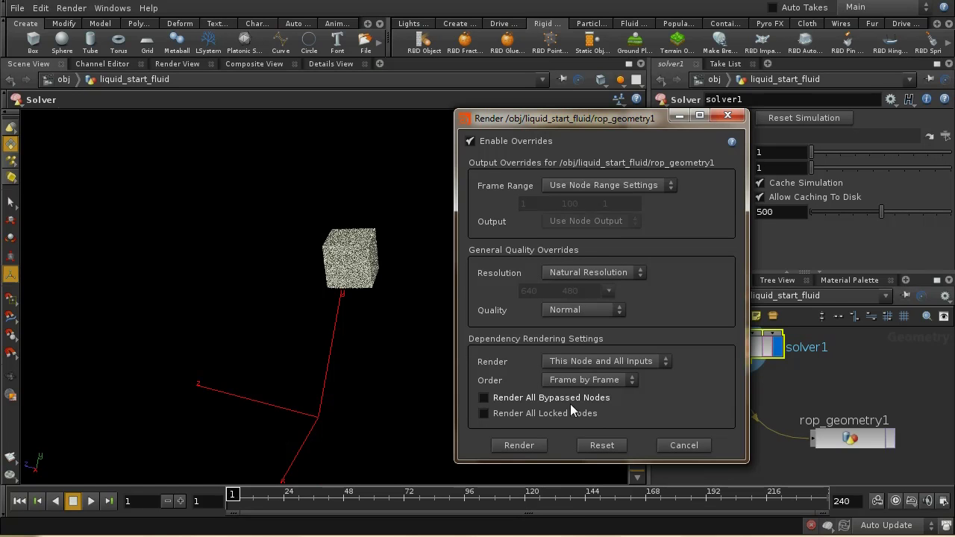
{"action": "left_click", "coordinate": [532, 446]}
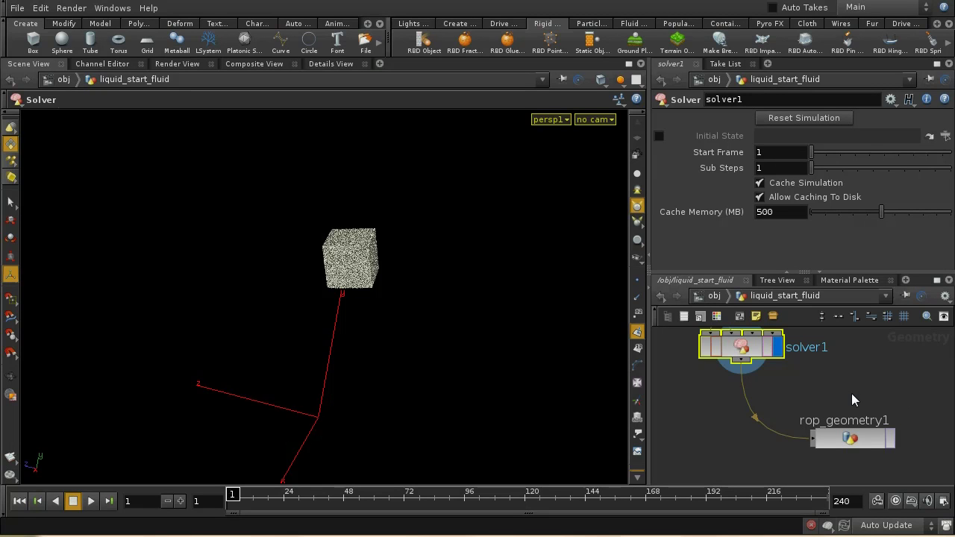
Step: Look up the wet_surface shader among the scene materials and return to the object-level network
{"action": "left_click", "coordinate": [837, 280]}
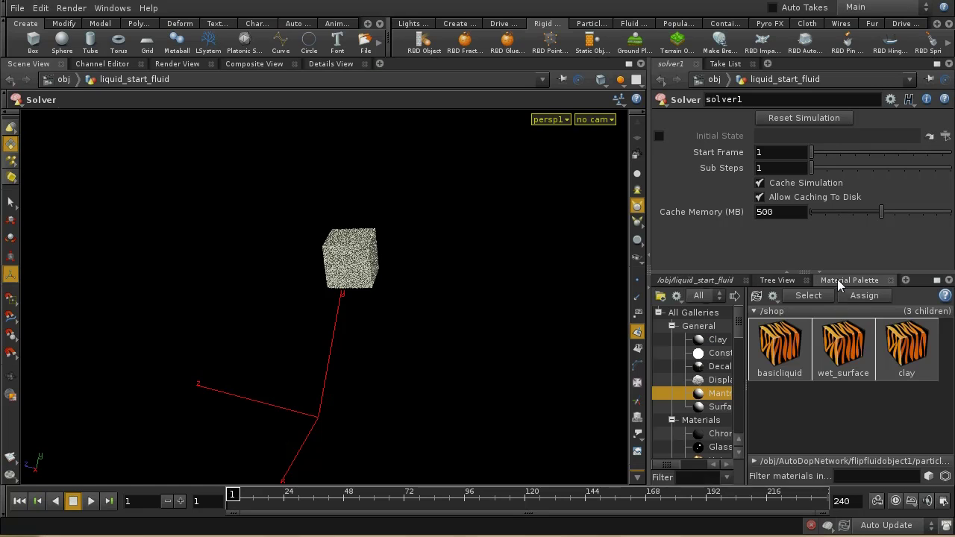
{"action": "left_click", "coordinate": [840, 358]}
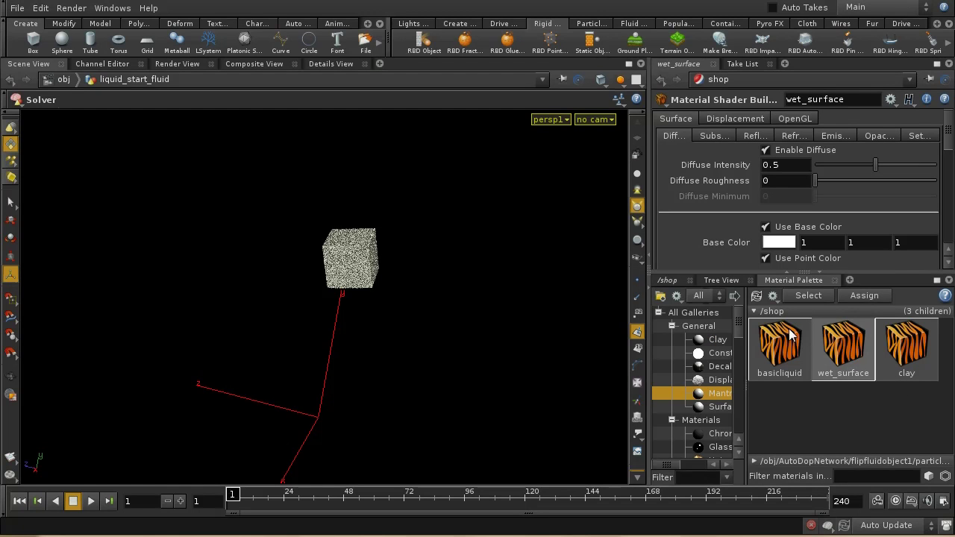
{"action": "left_click", "coordinate": [674, 283]}
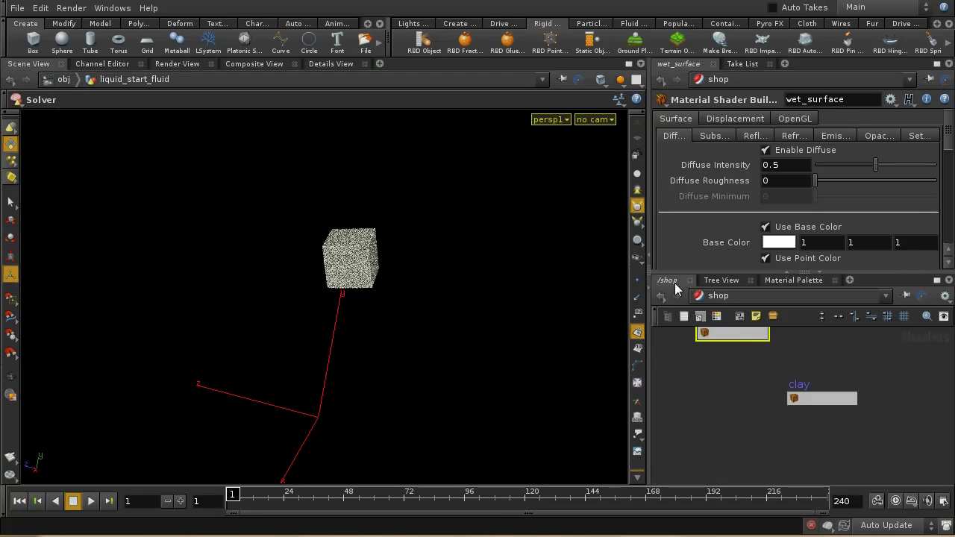
{"action": "left_click", "coordinate": [717, 296]}
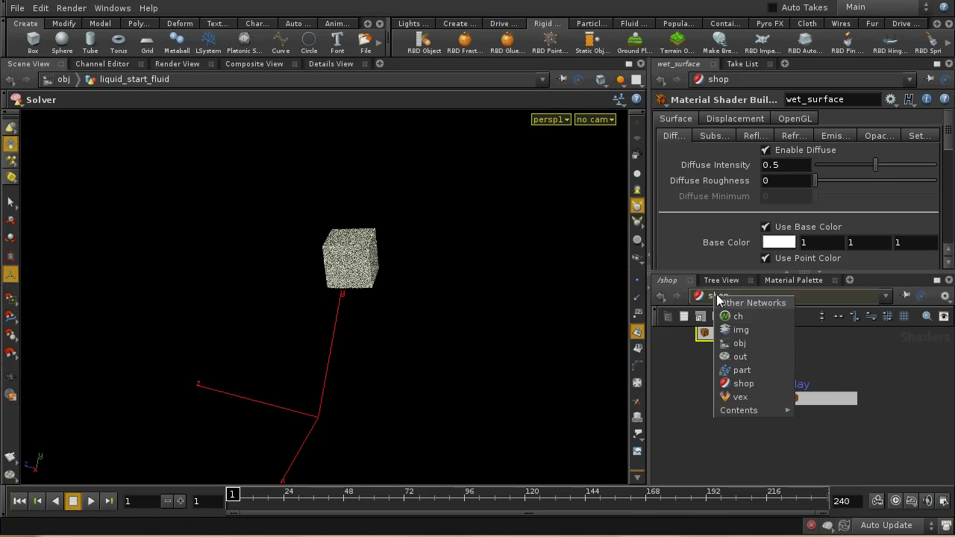
{"action": "left_click", "coordinate": [740, 343]}
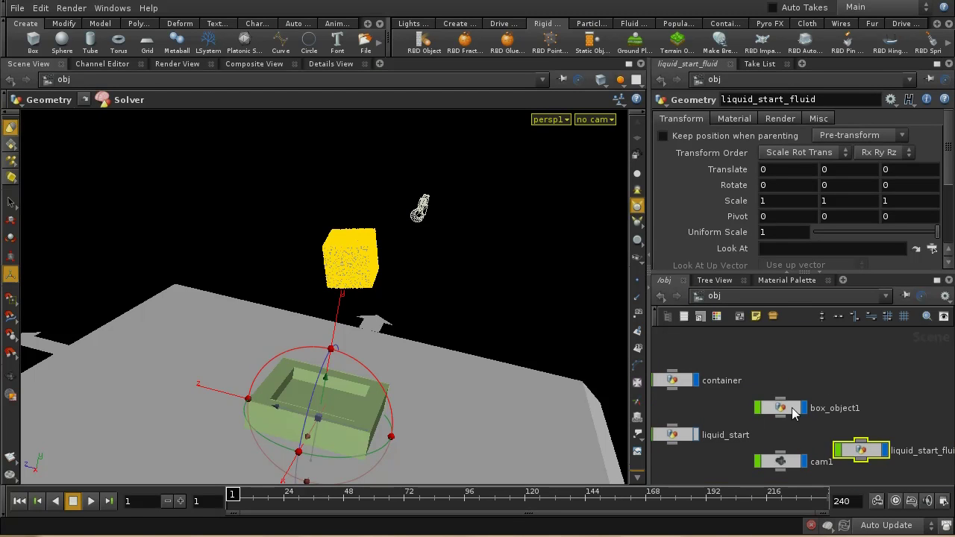
Step: Choose /shop/wet_surface as the material of box_object1 and examine that shader's Wet Map settings
{"action": "left_click", "coordinate": [793, 410]}
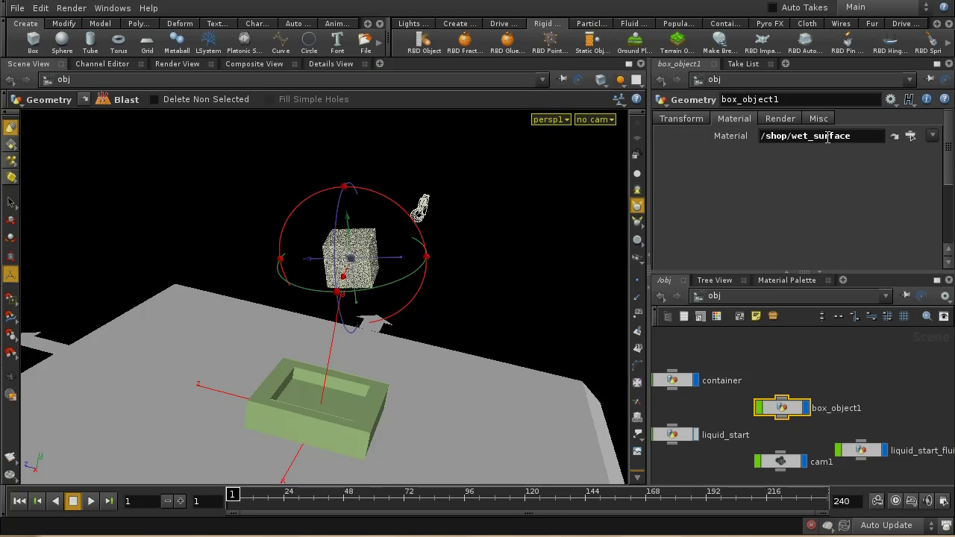
{"action": "left_click", "coordinate": [910, 136]}
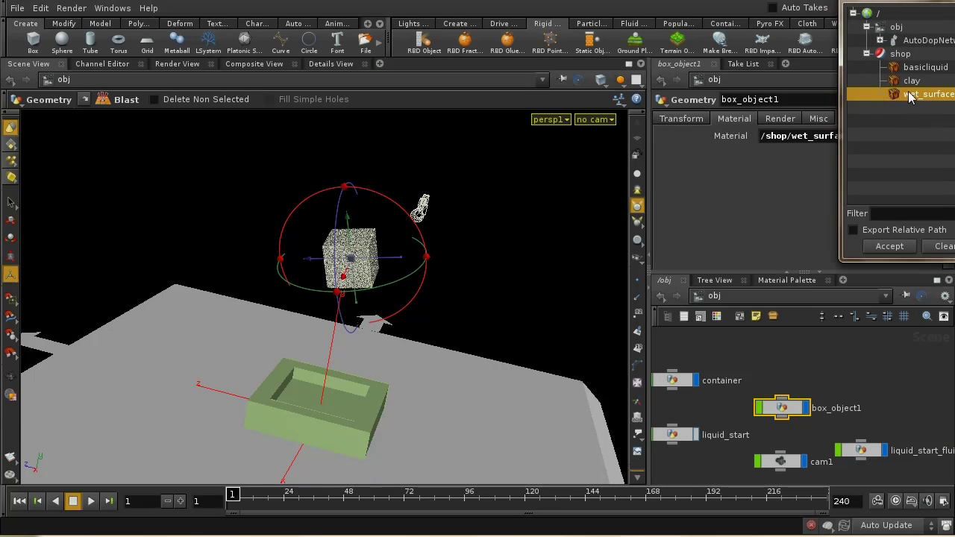
{"action": "left_click", "coordinate": [889, 246]}
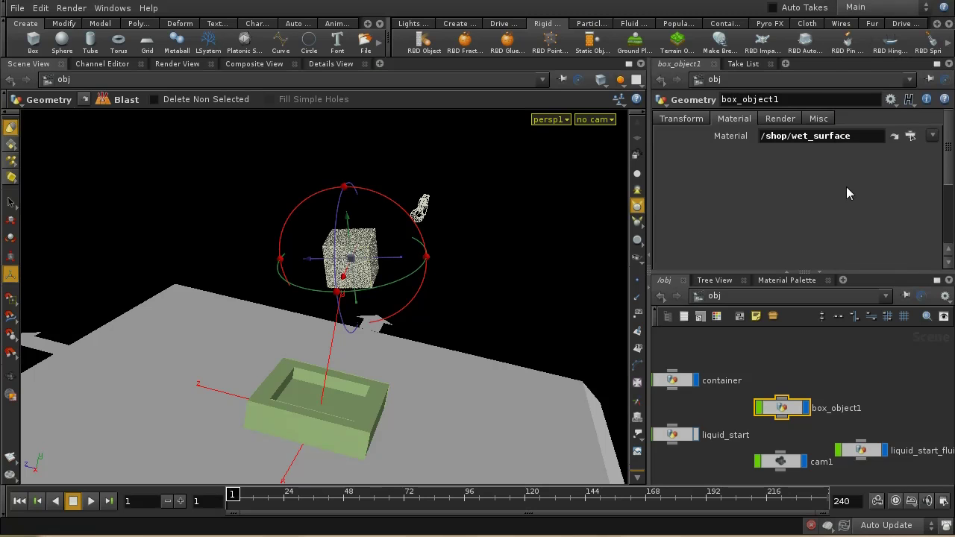
{"action": "left_click", "coordinate": [911, 136]}
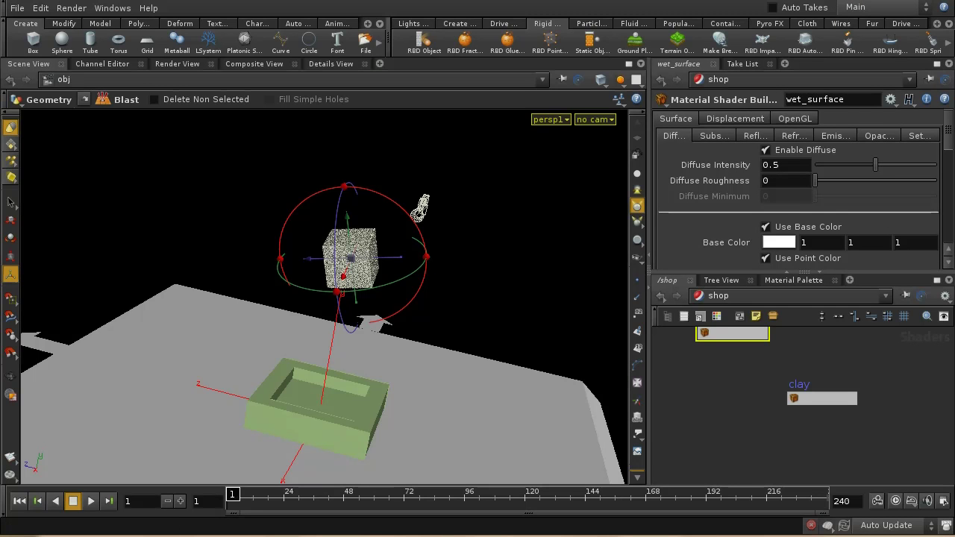
{"action": "left_click_drag", "start_coordinate": [952, 131], "coordinate": [950, 227]}
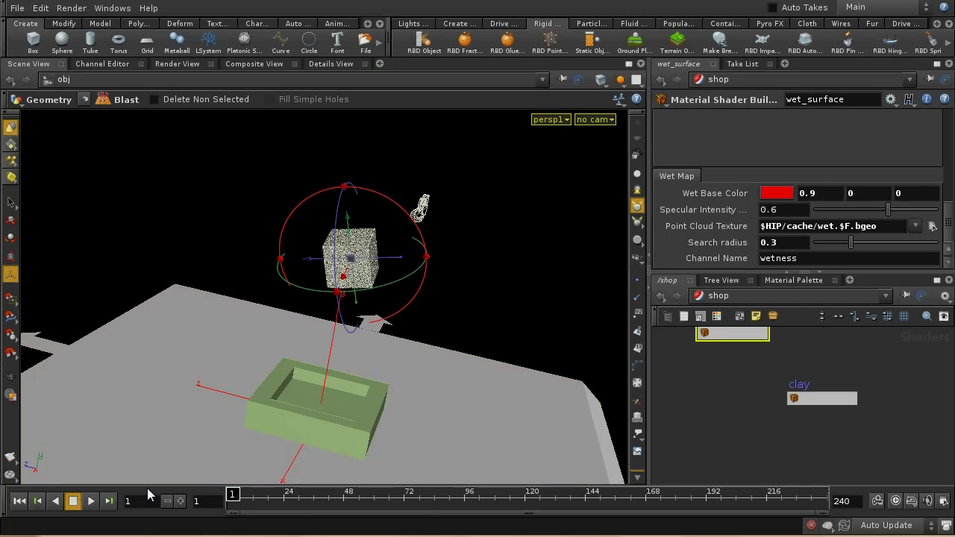
Step: Go into liquid_start_fluid from the object level and make dopimport1 the displayed node
{"action": "left_click", "coordinate": [719, 295]}
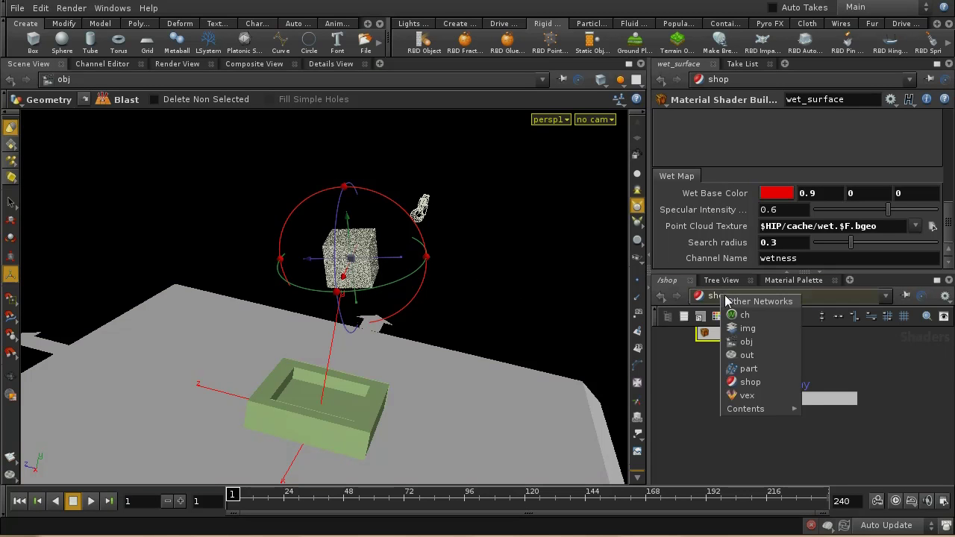
{"action": "left_click", "coordinate": [746, 349]}
{"action": "middle_click_drag", "start_coordinate": [733, 402], "coordinate": [700, 365]}
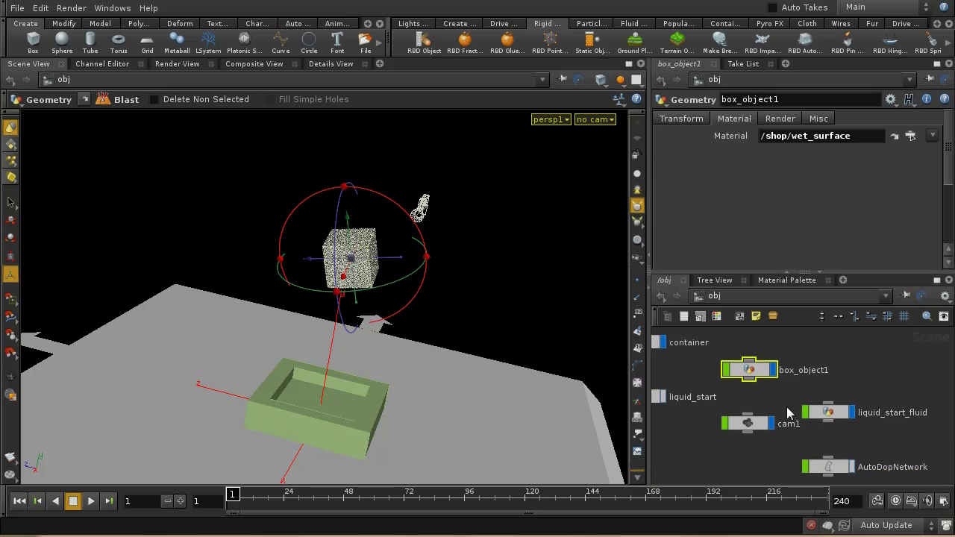
{"action": "double_click", "coordinate": [826, 420]}
{"action": "middle_click_drag", "start_coordinate": [781, 456], "coordinate": [761, 441]}
{"action": "right_click", "coordinate": [829, 410]}
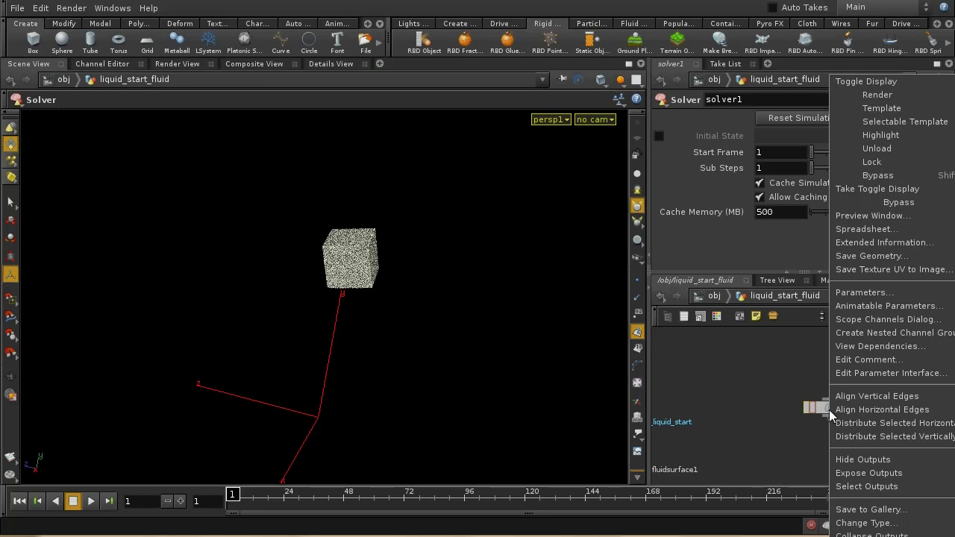
{"action": "left_click", "coordinate": [866, 76]}
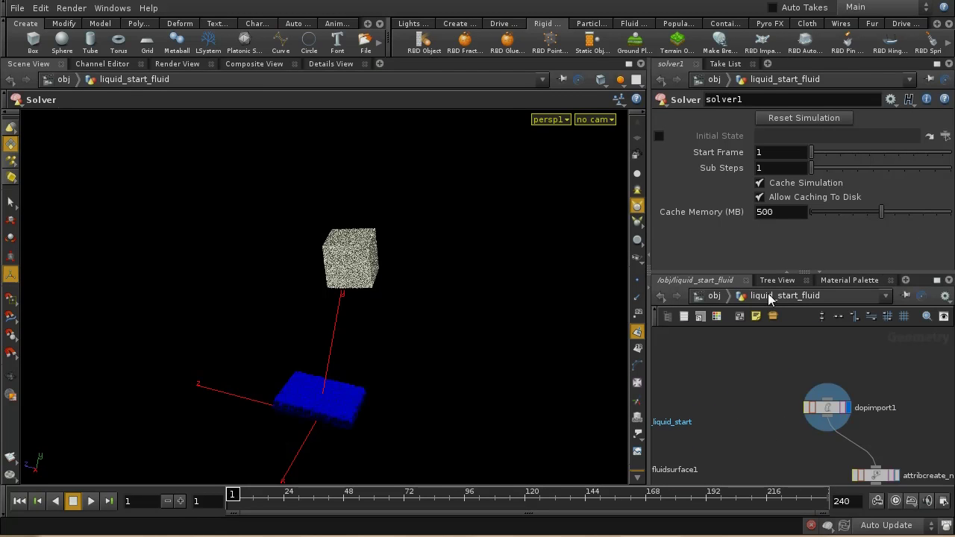
Step: Return to the object level and play the full simulation from frame 1, ending at frame 59
{"action": "left_click", "coordinate": [709, 296]}
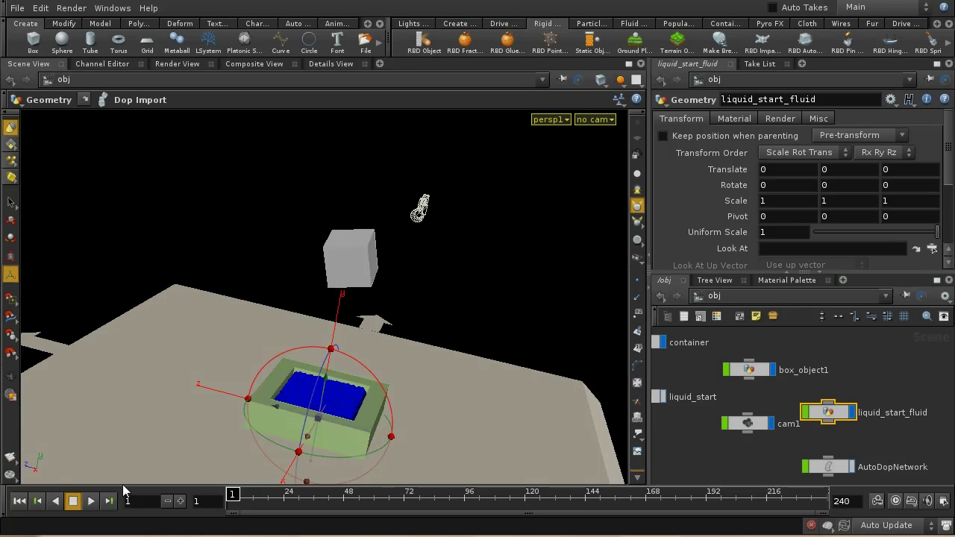
{"action": "left_click", "coordinate": [92, 501]}
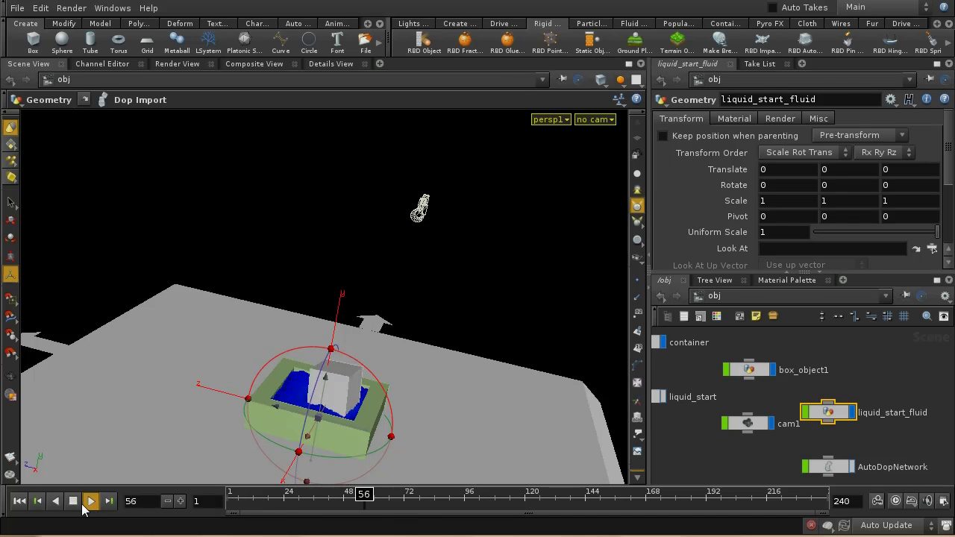
{"action": "left_click", "coordinate": [19, 501]}
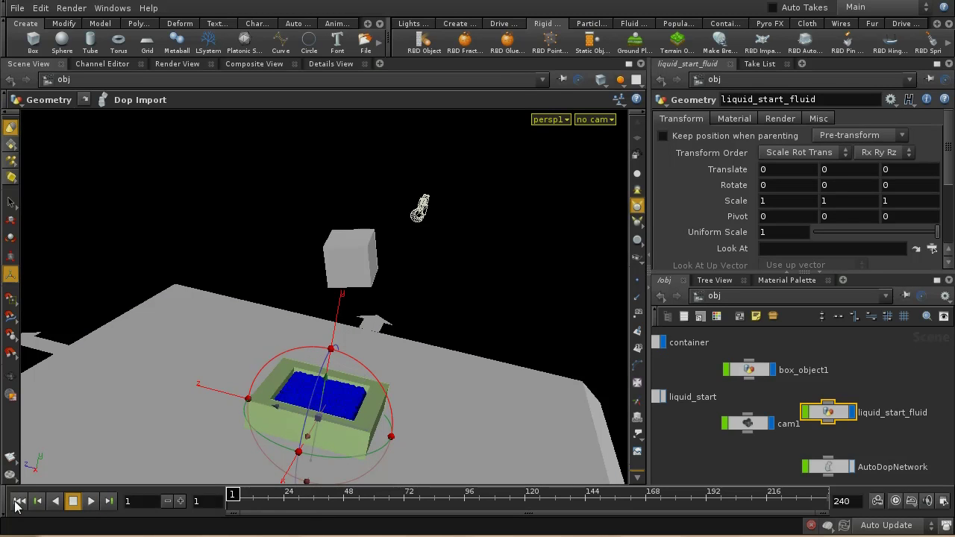
{"action": "left_click", "coordinate": [90, 502]}
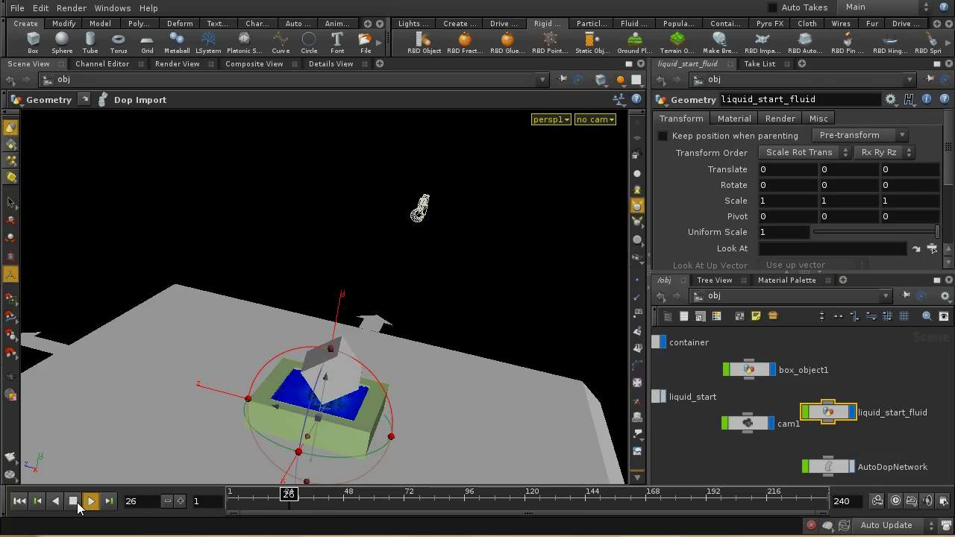
{"action": "left_click", "coordinate": [77, 504]}
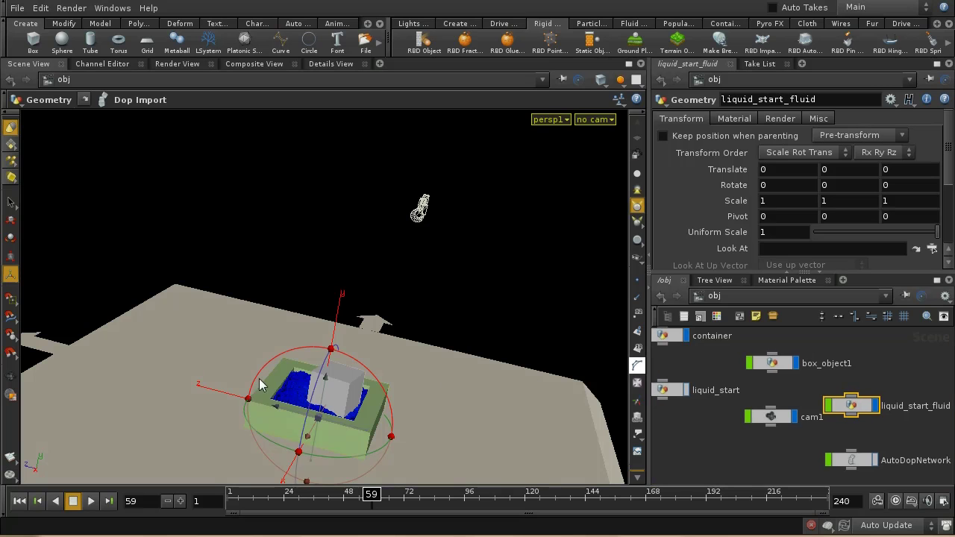
Step: Try a render region preview around the box and container at frame 59, return to frame 1 and close the region
{"action": "left_click", "coordinate": [11, 396]}
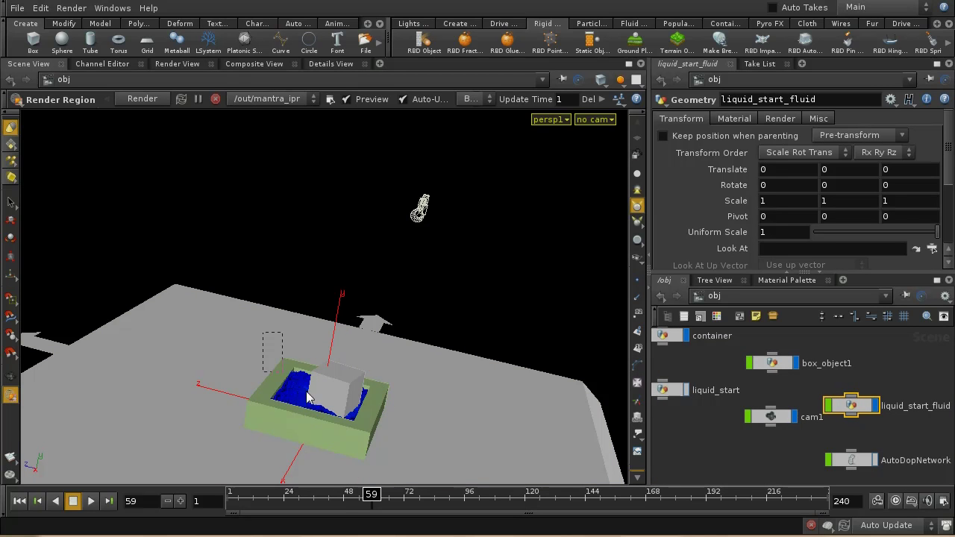
{"action": "left_click_drag", "start_coordinate": [414, 447], "coordinate": [418, 451]}
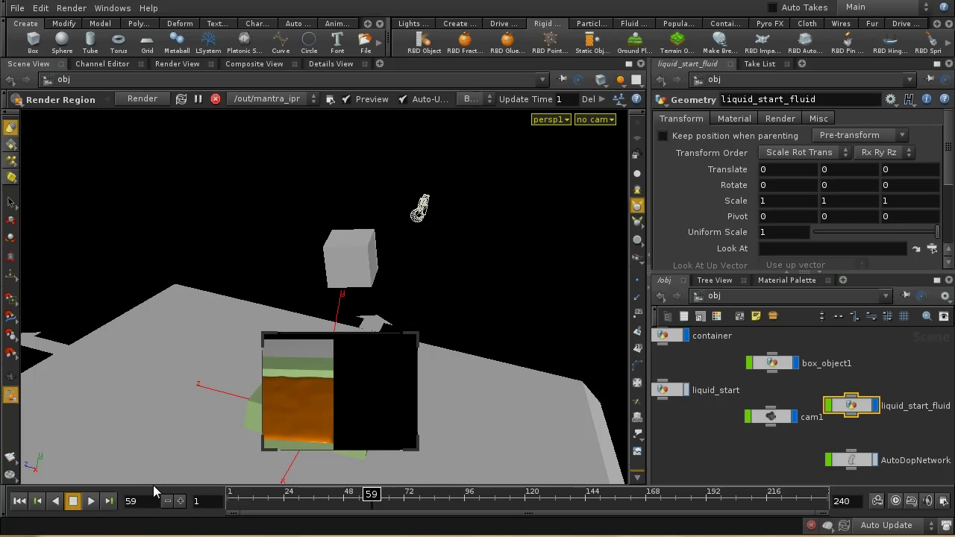
{"action": "left_click", "coordinate": [20, 500]}
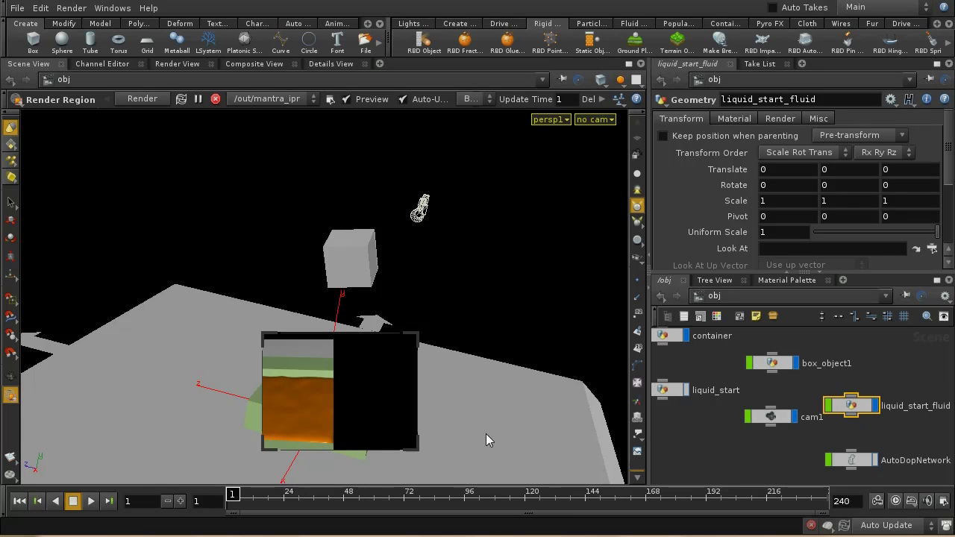
{"action": "left_click", "coordinate": [407, 344]}
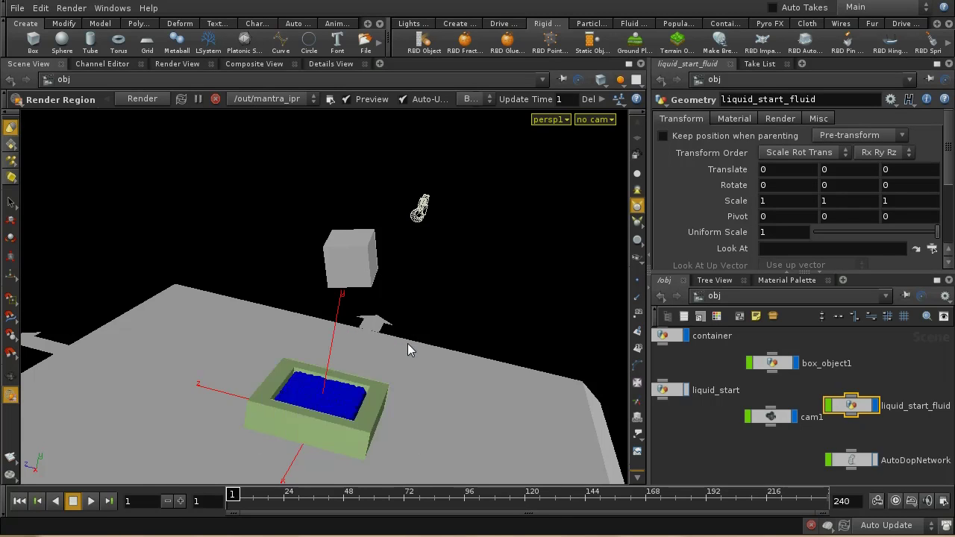
Step: Play the simulation to frame 29 and draw a render region around the falling box and the container
{"action": "left_click", "coordinate": [90, 501]}
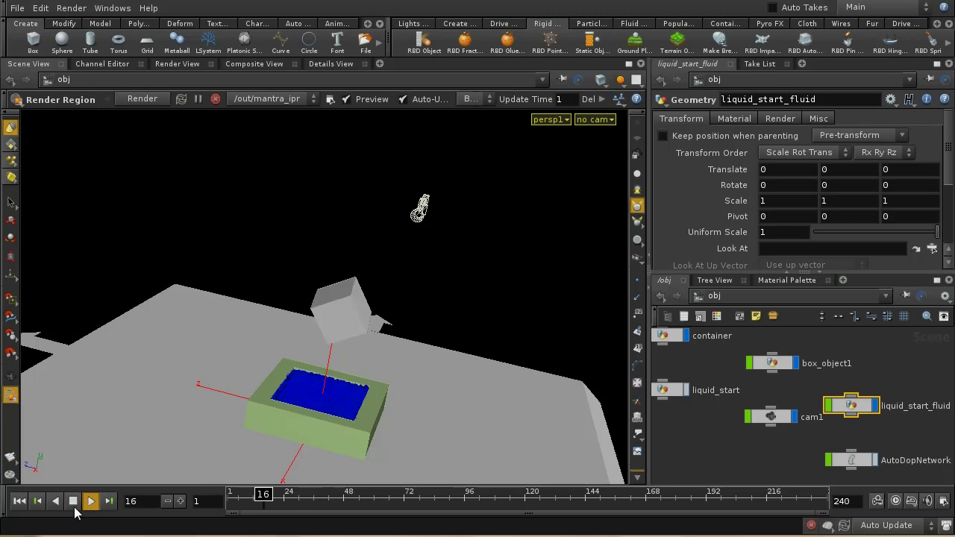
{"action": "left_click", "coordinate": [73, 505]}
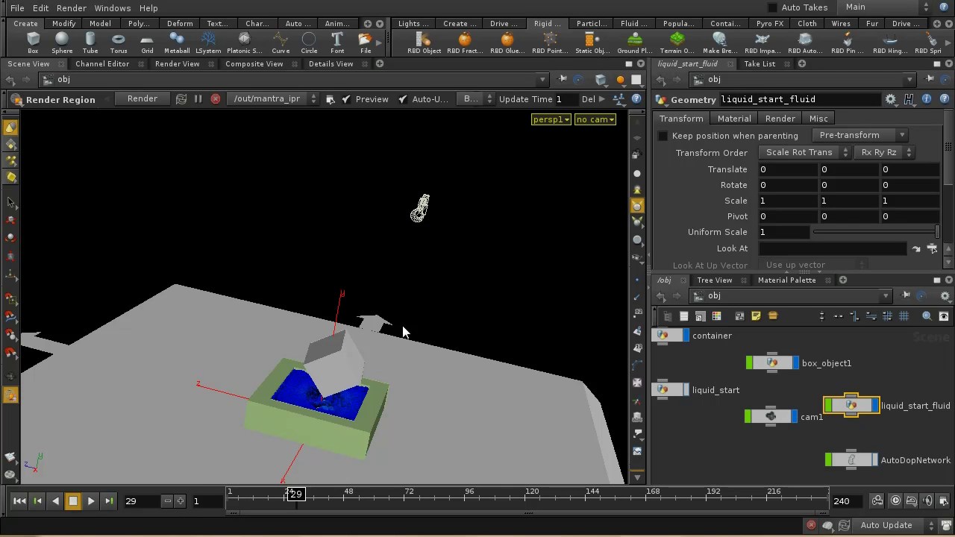
{"action": "left_click", "coordinate": [10, 396]}
{"action": "left_click_drag", "start_coordinate": [214, 284], "coordinate": [305, 350]}
{"action": "left_click_drag", "start_coordinate": [393, 423], "coordinate": [411, 440]}
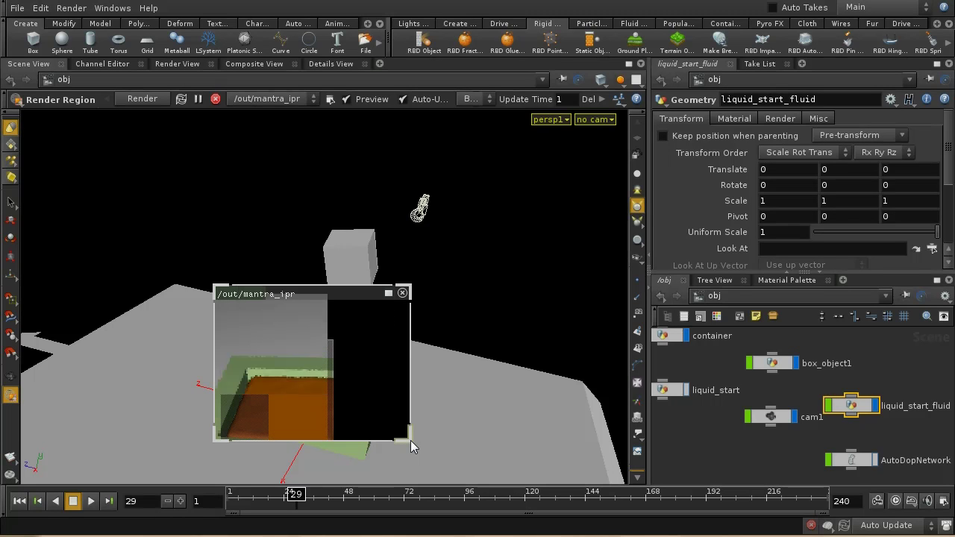
Step: Return to frame 1, close the render region, and render the scene through /obj/cam1 with mantra_ipr in the Render View
{"action": "left_click", "coordinate": [19, 500]}
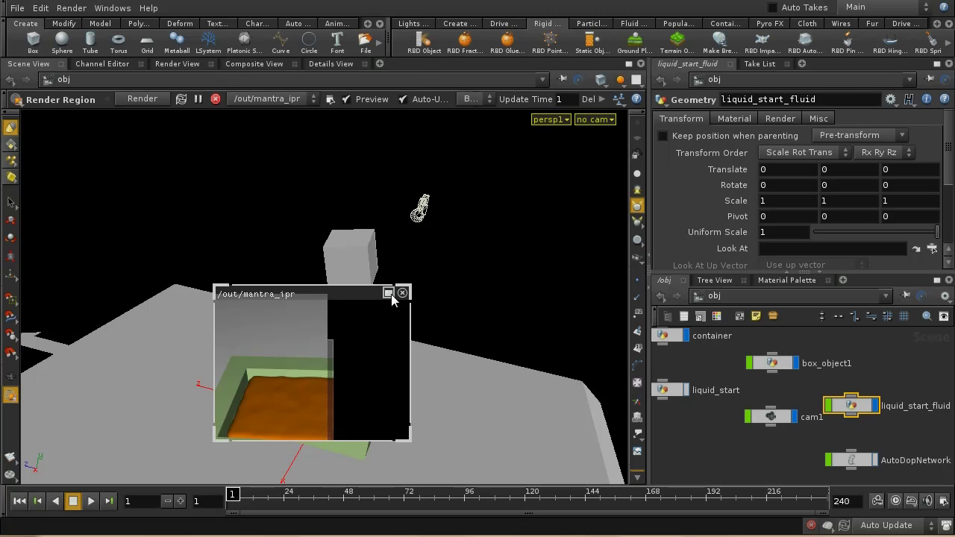
{"action": "left_click", "coordinate": [395, 293]}
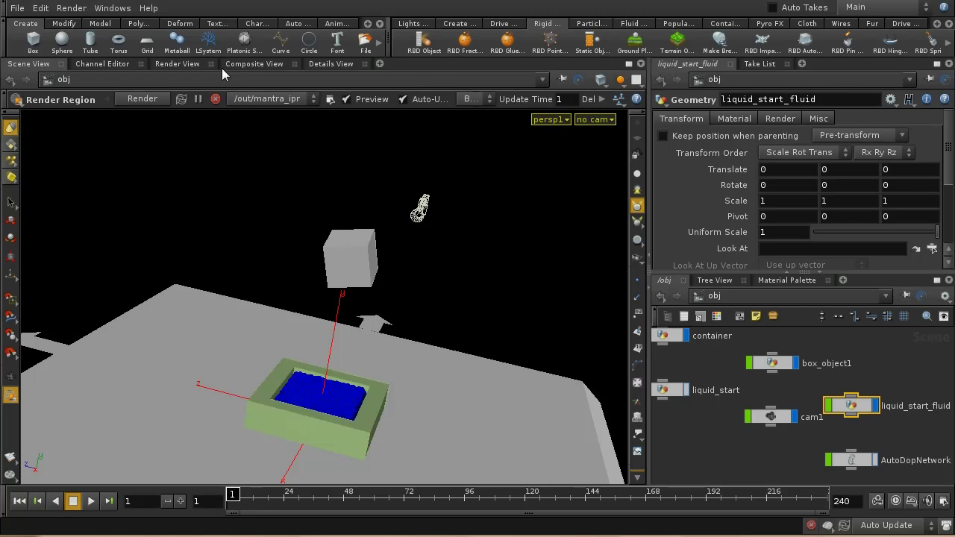
{"action": "left_click", "coordinate": [179, 64]}
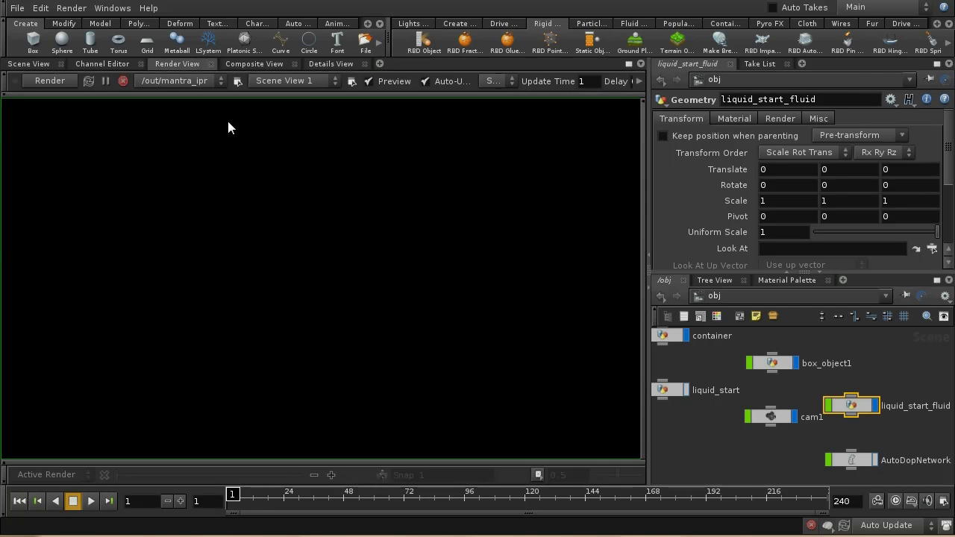
{"action": "left_click", "coordinate": [260, 83]}
{"action": "left_click", "coordinate": [289, 118]}
{"action": "left_click", "coordinate": [63, 81]}
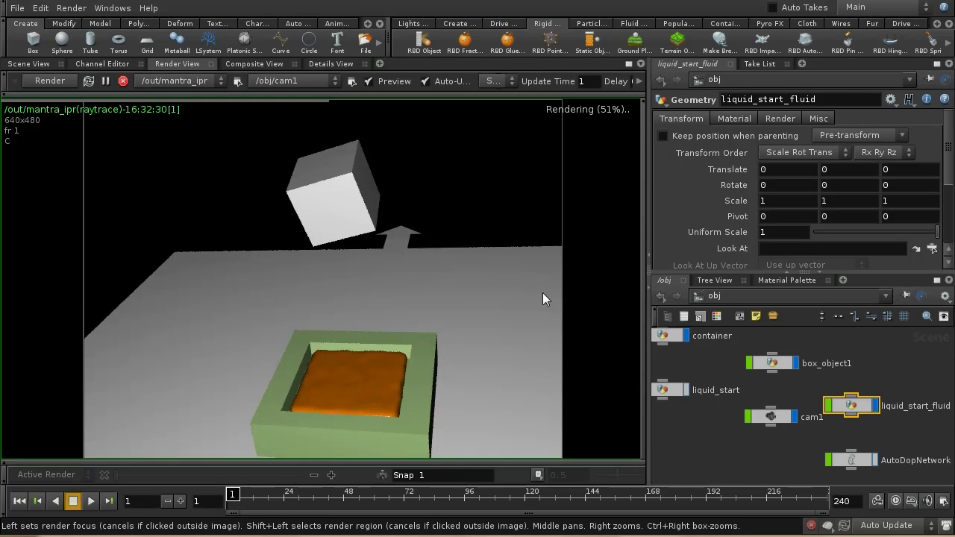
Step: Play the simulation to frame 89 and examine the rendered wetness on the box at frames 48, 73 and 87
{"action": "left_click", "coordinate": [91, 500]}
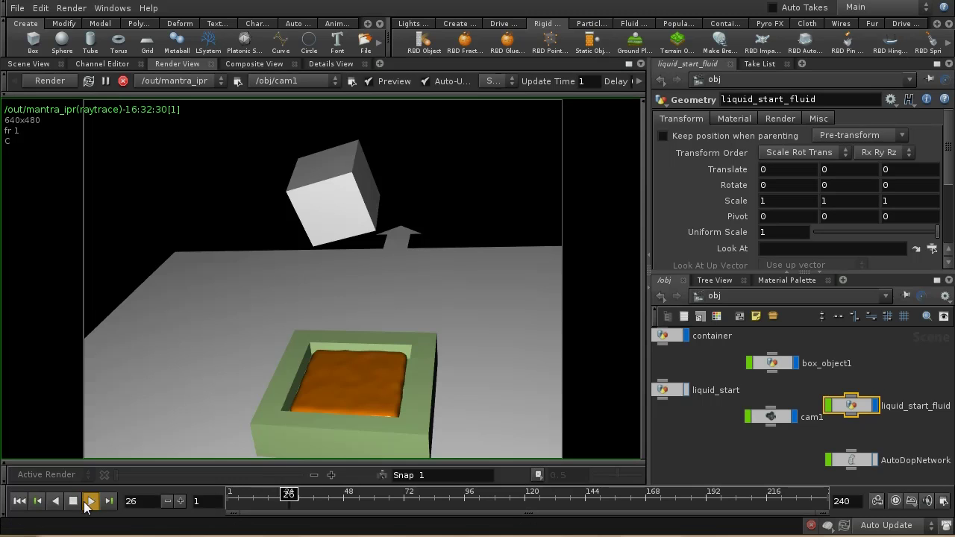
{"action": "left_click", "coordinate": [74, 502]}
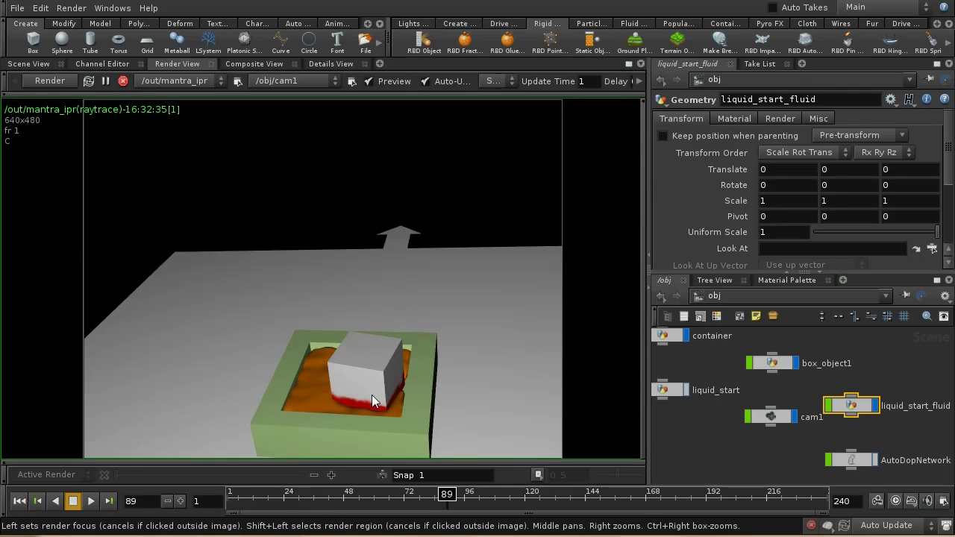
{"action": "left_click", "coordinate": [344, 493]}
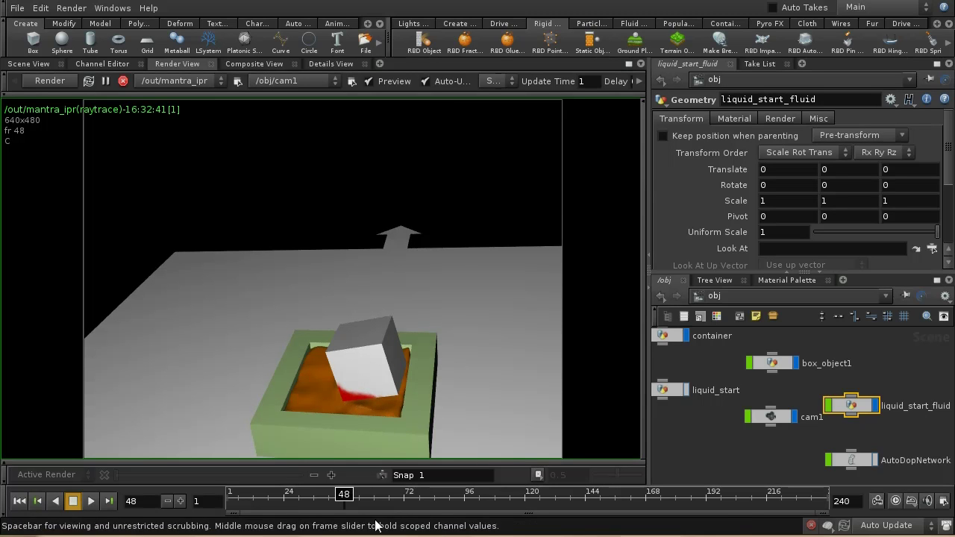
{"action": "left_click", "coordinate": [406, 494]}
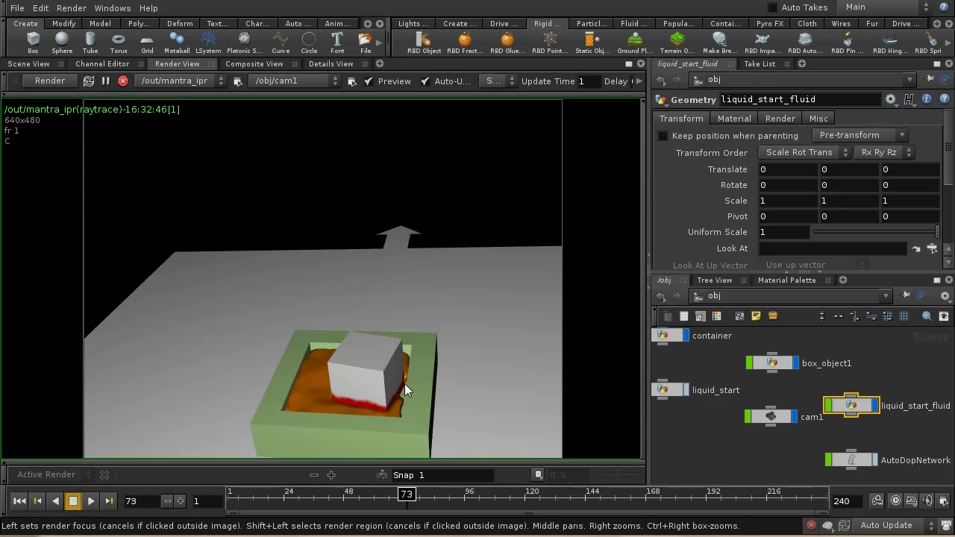
{"action": "left_click", "coordinate": [442, 493]}
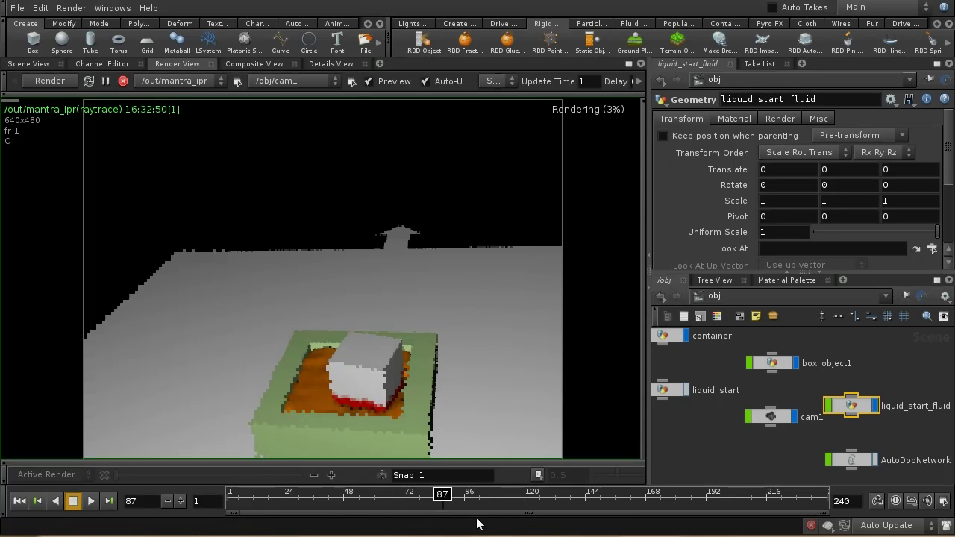
{"action": "left_click", "coordinate": [348, 495]}
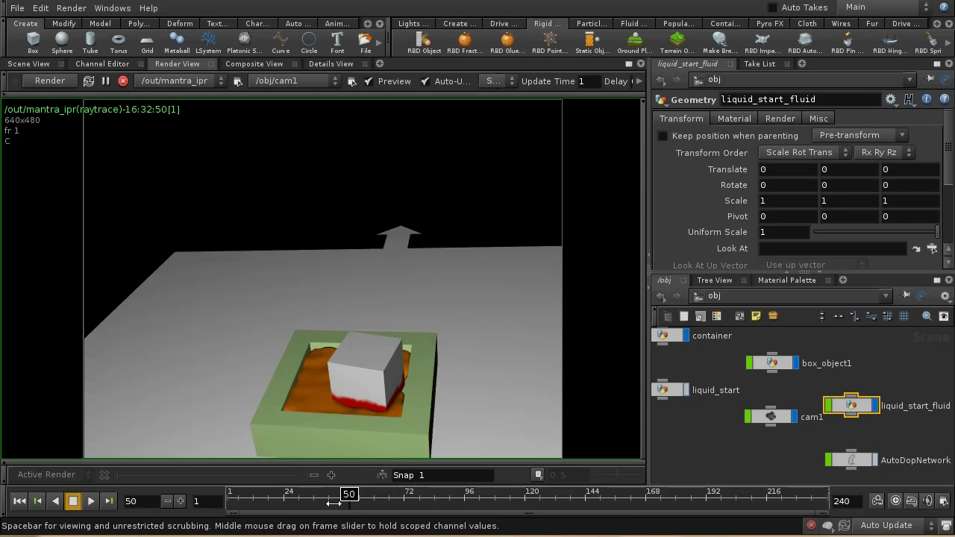
{"action": "left_click", "coordinate": [285, 495]}
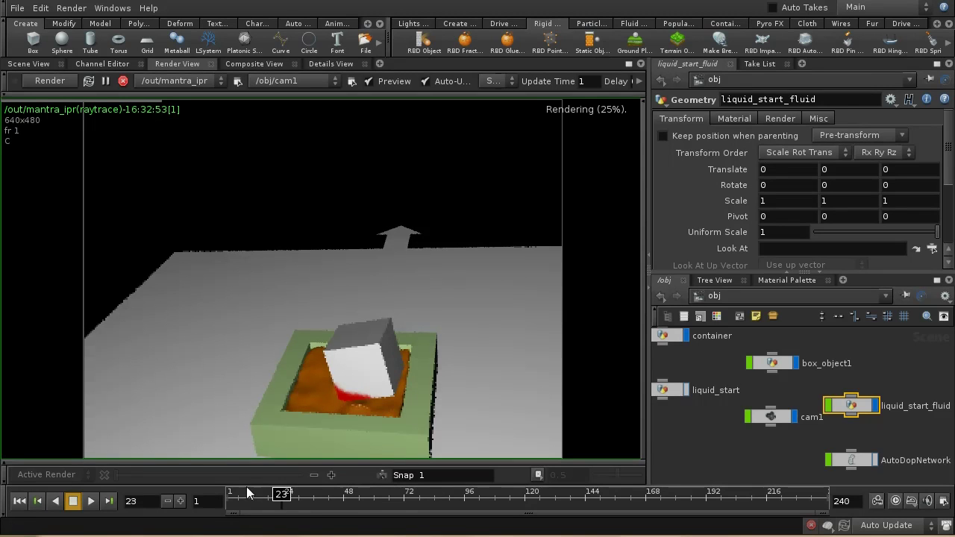
{"action": "left_click_drag", "start_coordinate": [282, 494], "coordinate": [343, 494]}
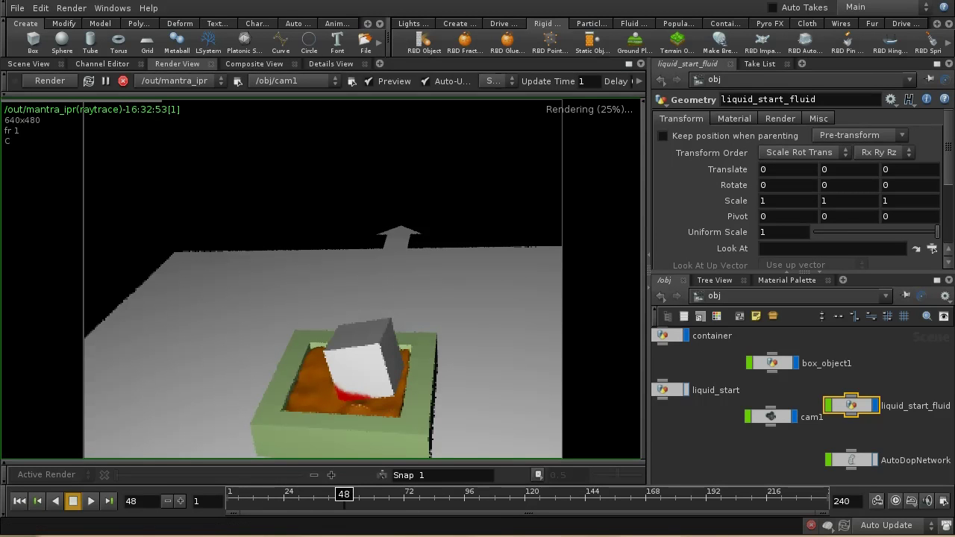
Step: Return to frame 1, go into box_object1 and delete its vertex1 node
{"action": "left_click", "coordinate": [19, 501]}
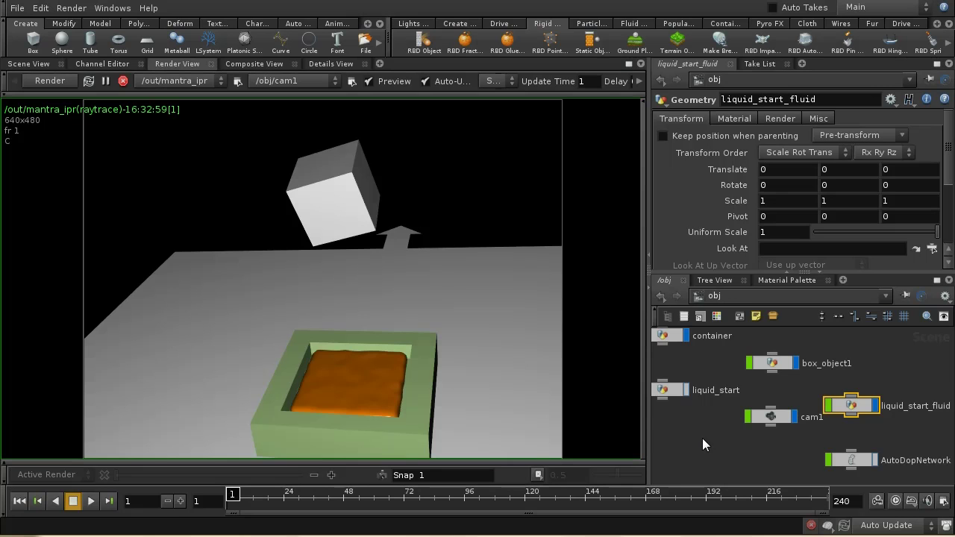
{"action": "double_click", "coordinate": [791, 410]}
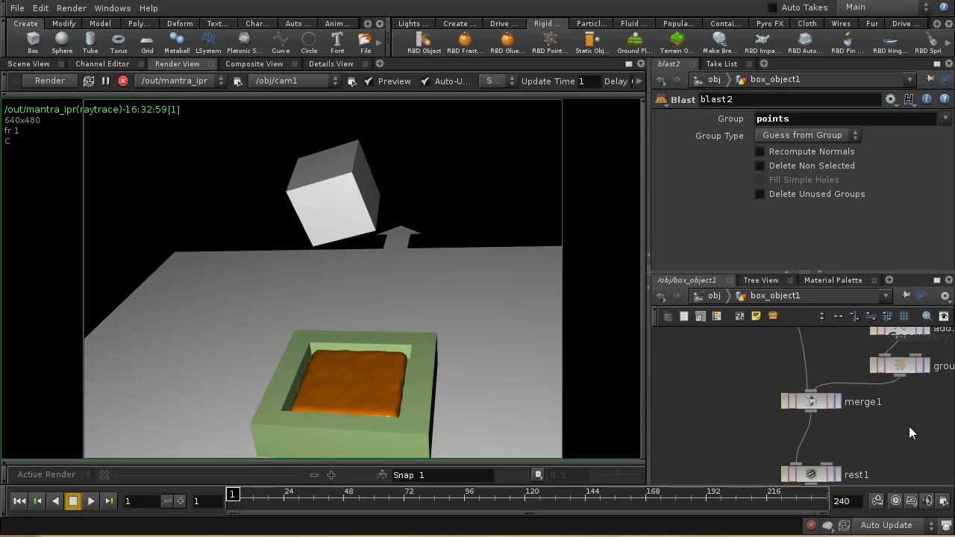
{"action": "middle_click_drag", "start_coordinate": [903, 414], "coordinate": [884, 426]}
{"action": "left_click_drag", "start_coordinate": [809, 392], "coordinate": [809, 332]}
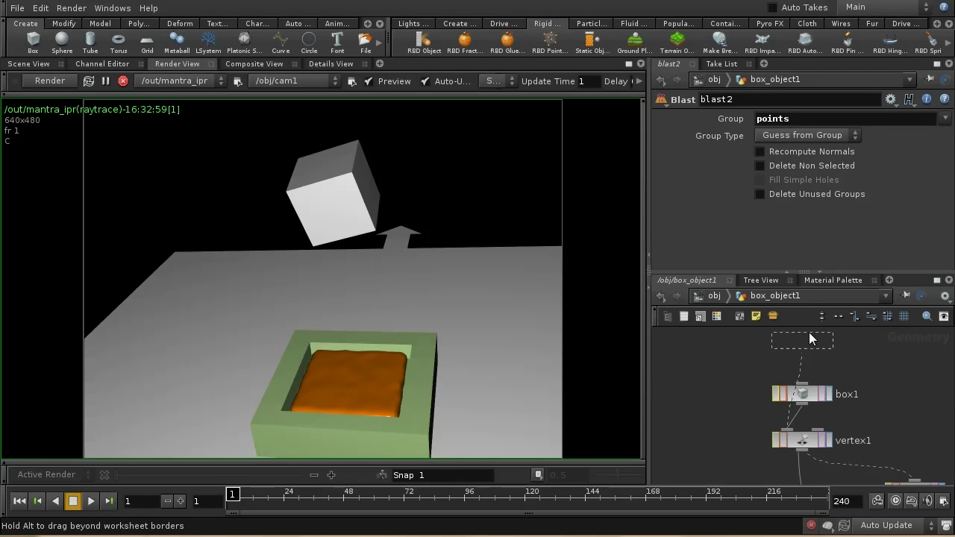
{"action": "left_click_drag", "start_coordinate": [809, 445], "coordinate": [802, 423]}
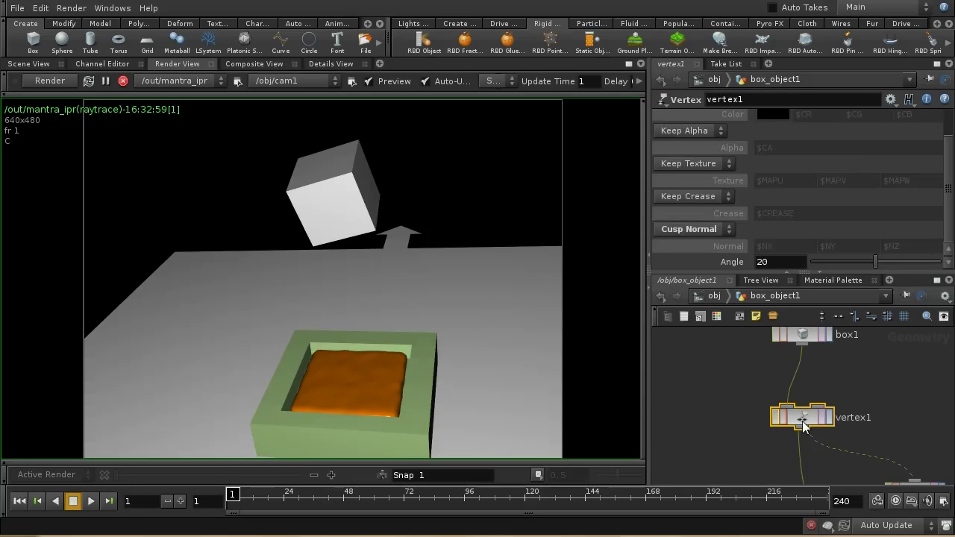
{"action": "key", "text": "Delete"}
Step: Disconnect the group1 branch from the input of merge1
{"action": "left_click_drag", "start_coordinate": [830, 334], "coordinate": [864, 464]}
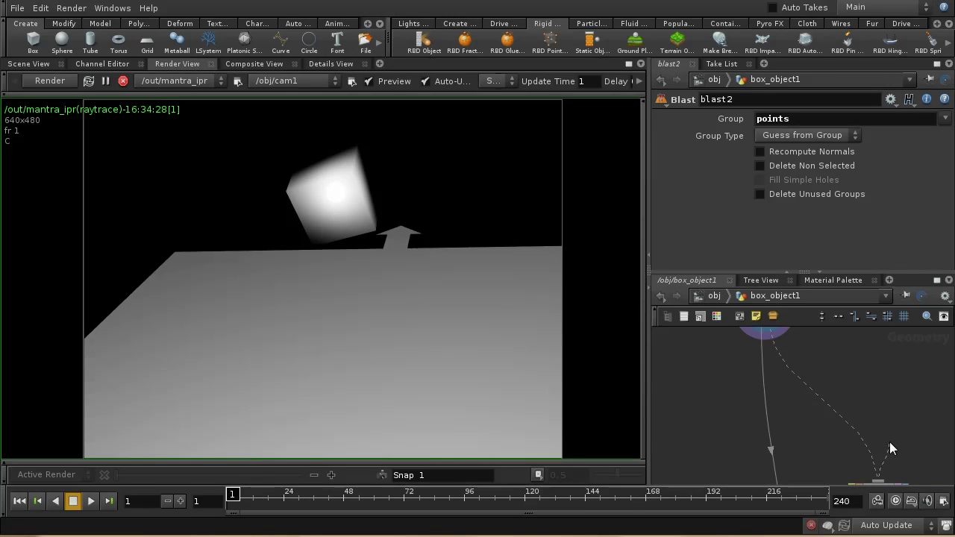
{"action": "middle_click_drag", "start_coordinate": [868, 448], "coordinate": [843, 348]}
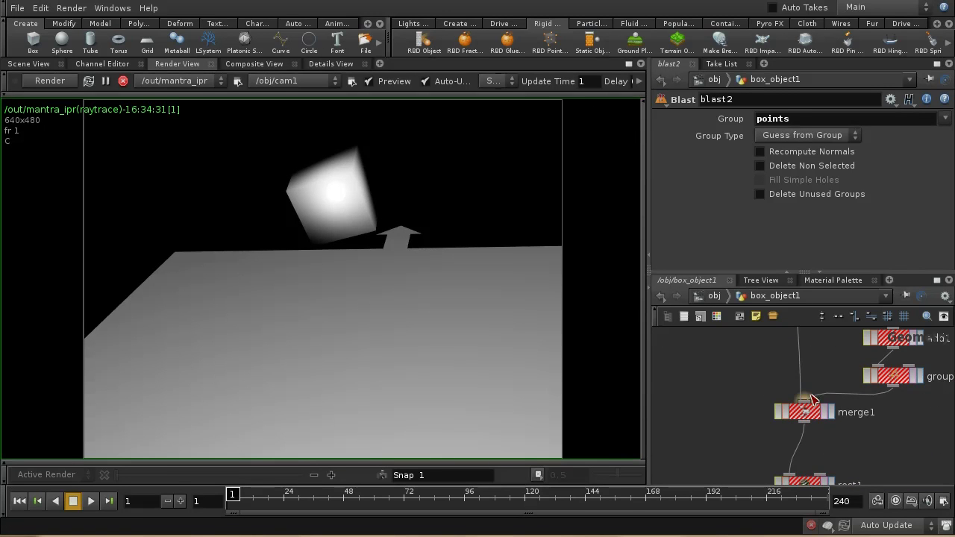
{"action": "left_click_drag", "start_coordinate": [808, 403], "coordinate": [842, 341]}
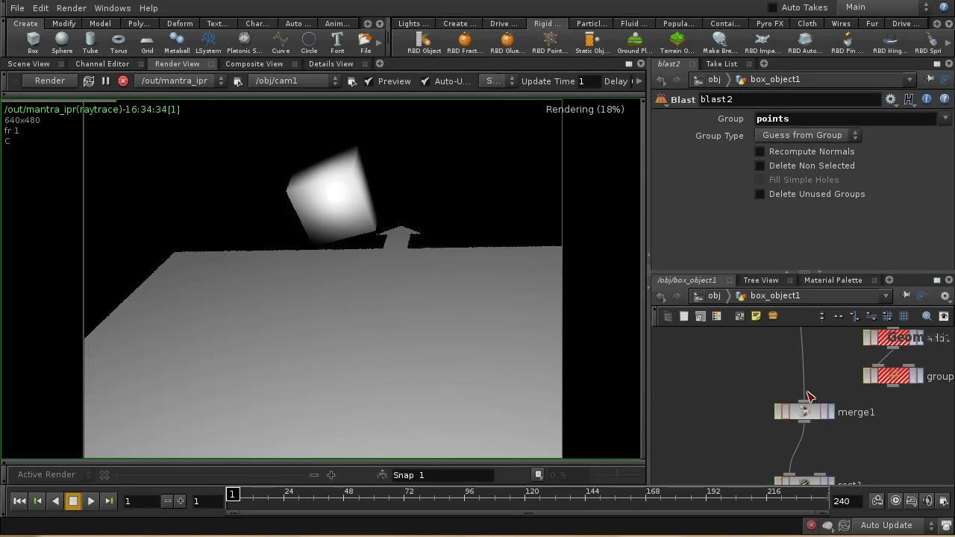
Step: Select box1 and fracture it with the Shatter tool
{"action": "middle_click_drag", "start_coordinate": [821, 346], "coordinate": [809, 442]}
{"action": "left_click", "coordinate": [801, 393]}
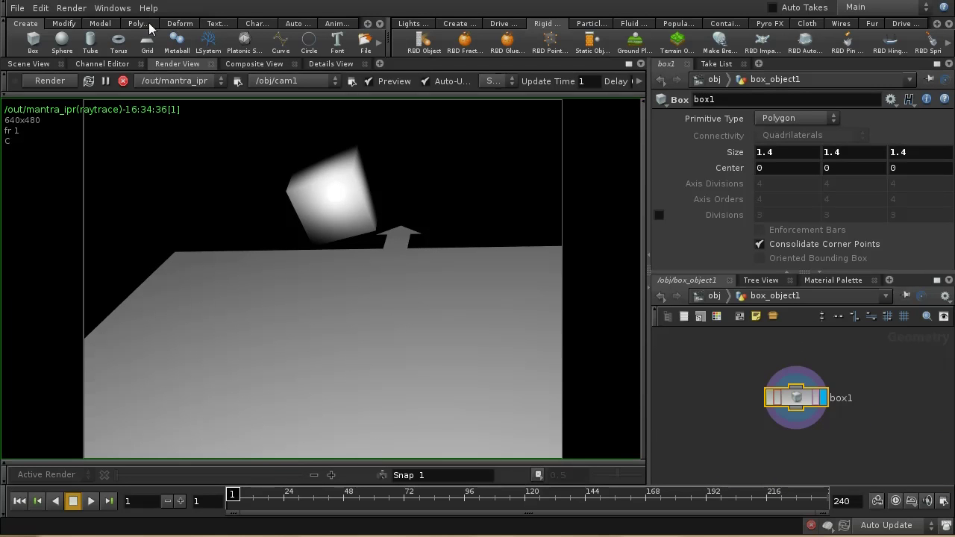
{"action": "left_click", "coordinate": [105, 23]}
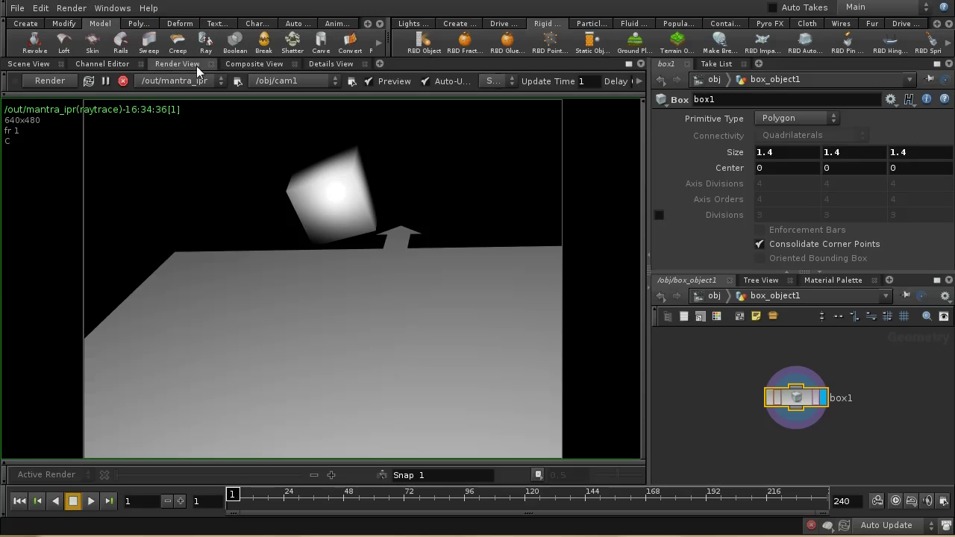
{"action": "left_click", "coordinate": [292, 43]}
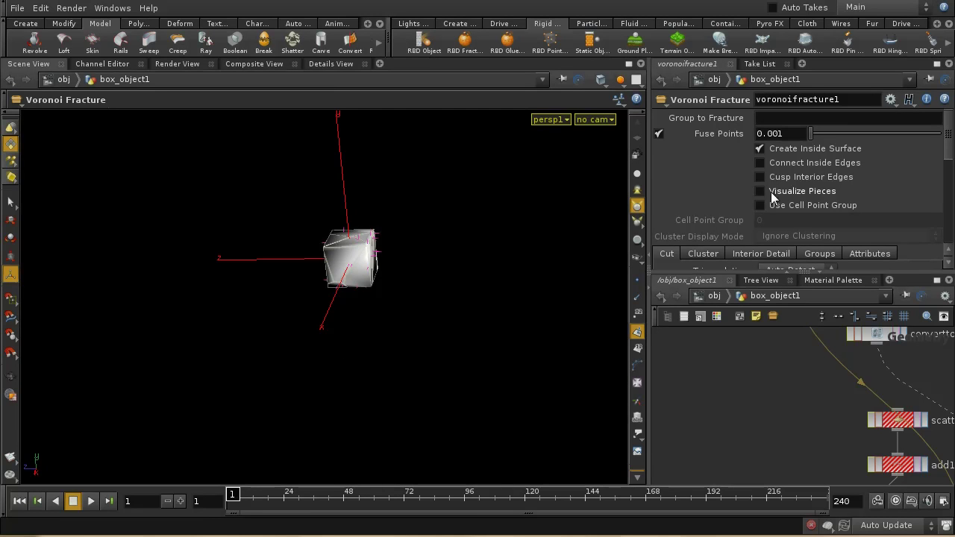
Step: Turn on Cusp Interior Edges and Create Output Groups for voronoifracture1
{"action": "left_click_drag", "start_coordinate": [948, 142], "coordinate": [949, 179]}
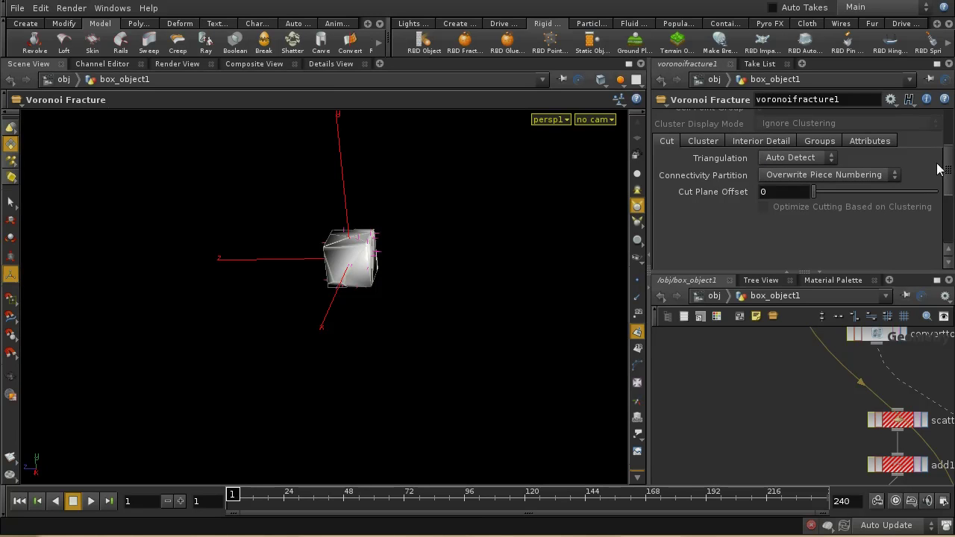
{"action": "scroll", "coordinate": [946, 184], "scroll_direction": "up", "scroll_amount": 3}
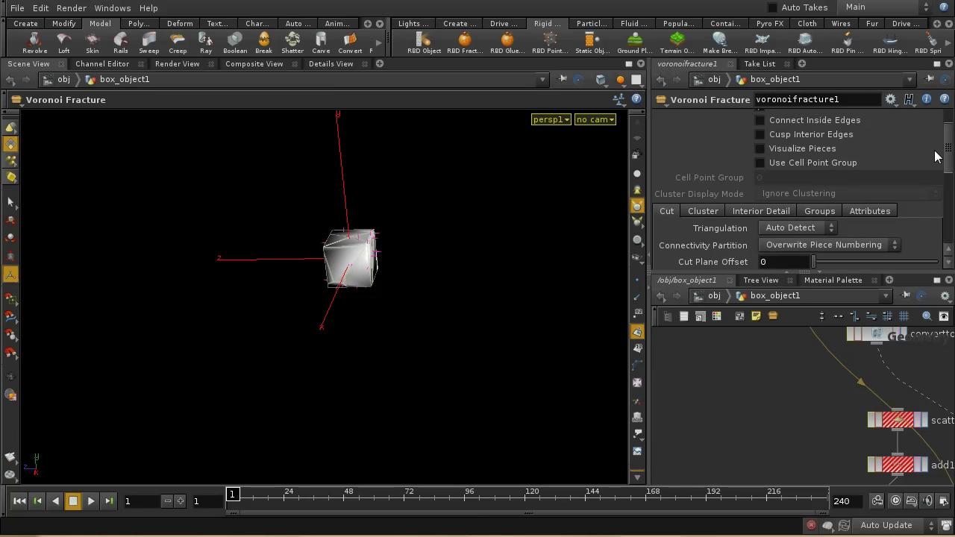
{"action": "left_click", "coordinate": [759, 135]}
{"action": "left_click", "coordinate": [811, 211]}
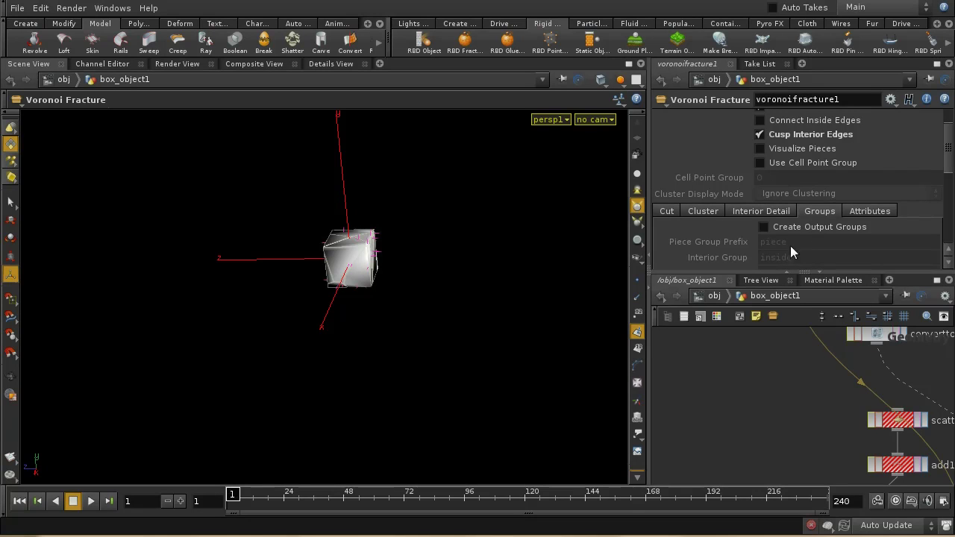
{"action": "left_click", "coordinate": [769, 230]}
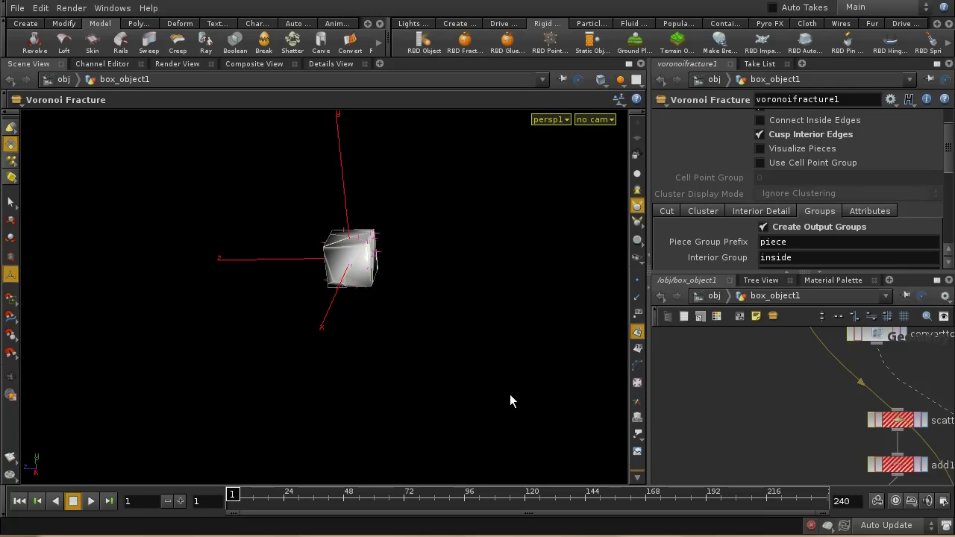
Step: Move the chunkcenters and voronoifracture1 nodes up beside the scatter1, add1 and group1 chain
{"action": "middle_click_drag", "start_coordinate": [764, 441], "coordinate": [695, 433]}
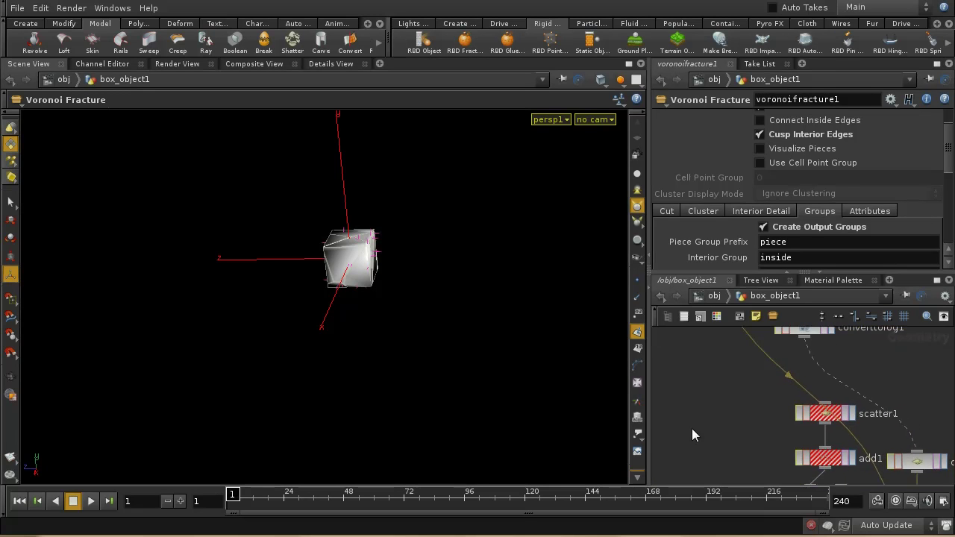
{"action": "middle_click_drag", "start_coordinate": [895, 444], "coordinate": [892, 424]}
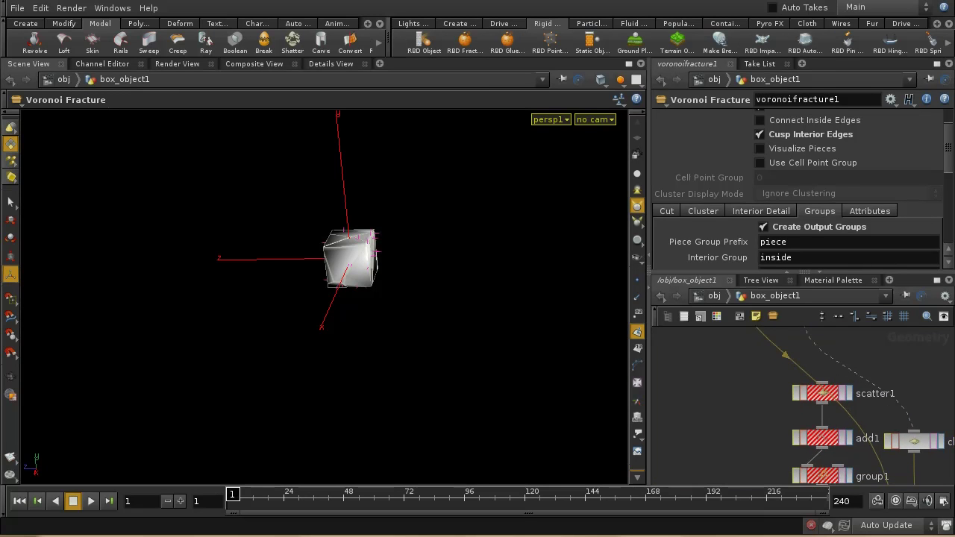
{"action": "middle_click_drag", "start_coordinate": [894, 374], "coordinate": [873, 345]}
{"action": "middle_click_drag", "start_coordinate": [900, 397], "coordinate": [873, 411]}
{"action": "left_click_drag", "start_coordinate": [824, 398], "coordinate": [861, 344]}
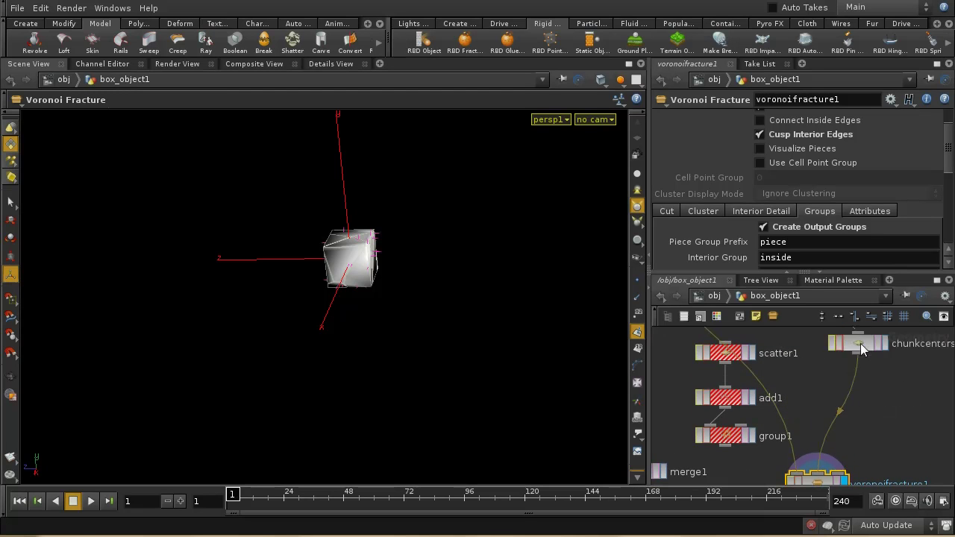
{"action": "middle_click_drag", "start_coordinate": [822, 479], "coordinate": [830, 415]}
{"action": "left_click_drag", "start_coordinate": [833, 415], "coordinate": [872, 364]}
{"action": "middle_click_drag", "start_coordinate": [865, 411], "coordinate": [869, 462]}
{"action": "left_click_drag", "start_coordinate": [872, 415], "coordinate": [841, 398]}
{"action": "middle_click_drag", "start_coordinate": [872, 447], "coordinate": [883, 448]}
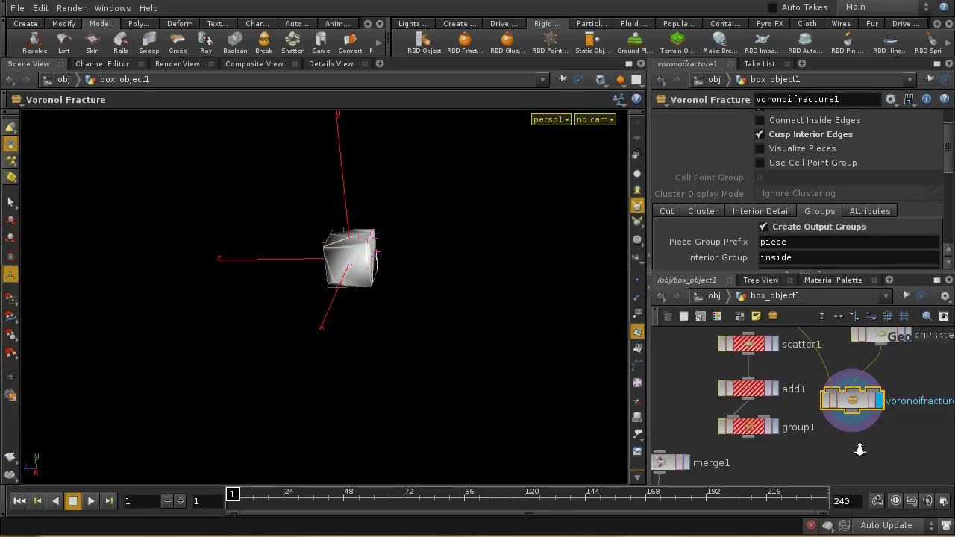
Step: Delete the scatter1, add1 and group1 nodes
{"action": "scroll", "coordinate": [860, 447], "scroll_direction": "down", "scroll_amount": 2}
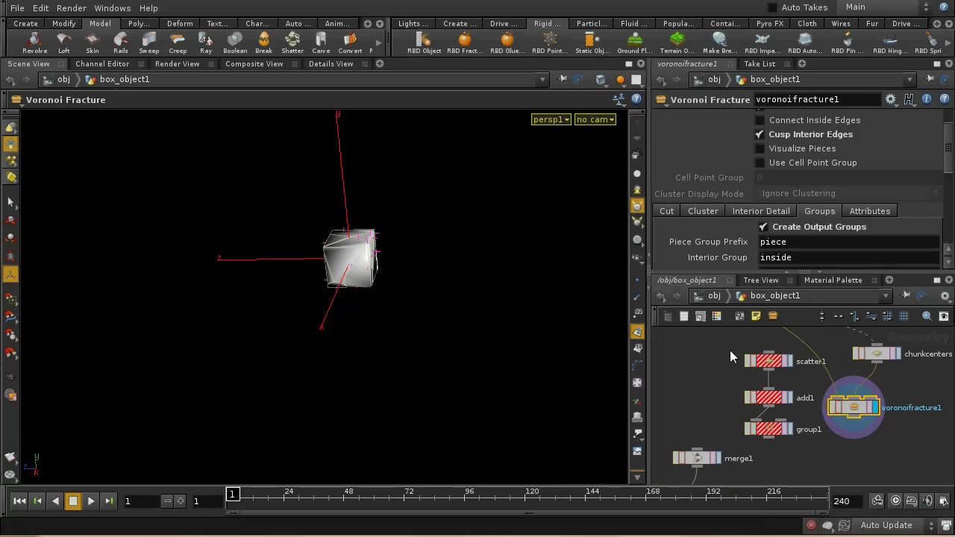
{"action": "left_click_drag", "start_coordinate": [719, 343], "coordinate": [781, 448]}
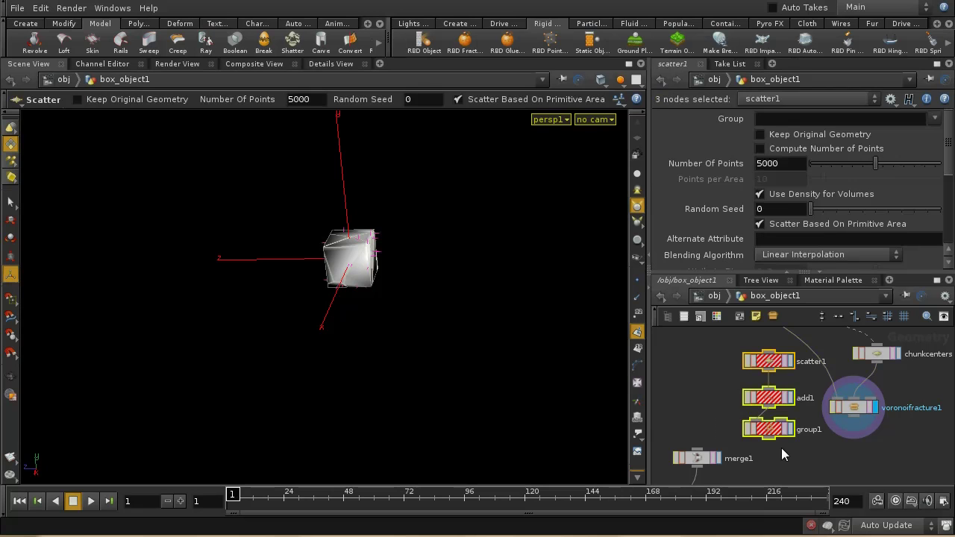
{"action": "key", "text": "Delete"}
Step: Delete the merge1, rest1, dopimport1, blast1, blast2 and POINTS_OUT nodes from the box_object1 network
{"action": "middle_click_drag", "start_coordinate": [781, 448], "coordinate": [788, 366]}
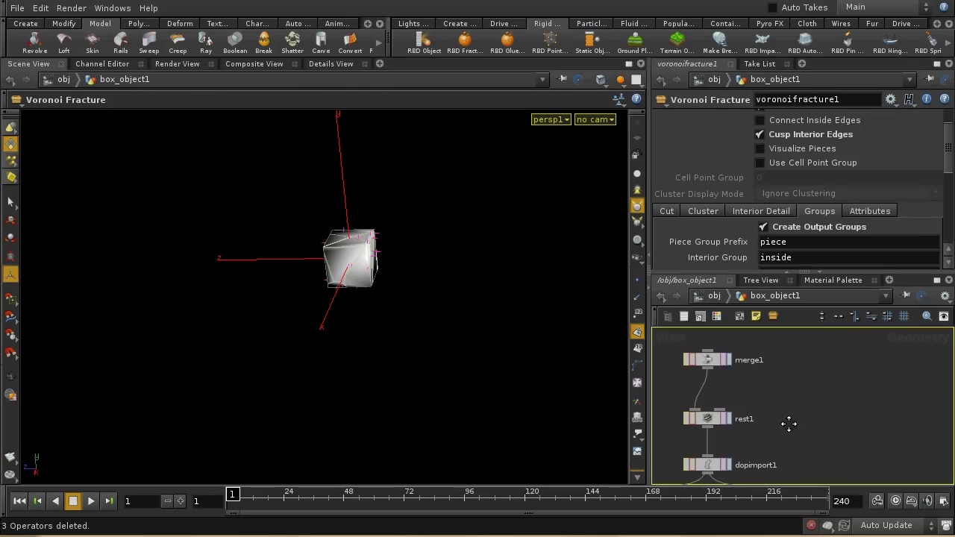
{"action": "middle_click_drag", "start_coordinate": [789, 420], "coordinate": [773, 390]}
{"action": "scroll", "coordinate": [774, 417], "scroll_direction": "down", "scroll_amount": 2}
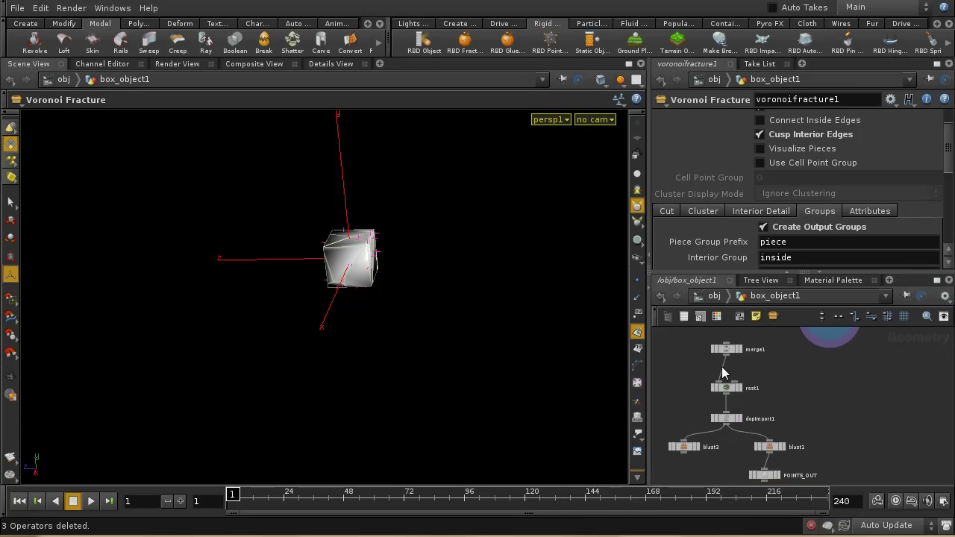
{"action": "left_click_drag", "start_coordinate": [679, 337], "coordinate": [789, 487]}
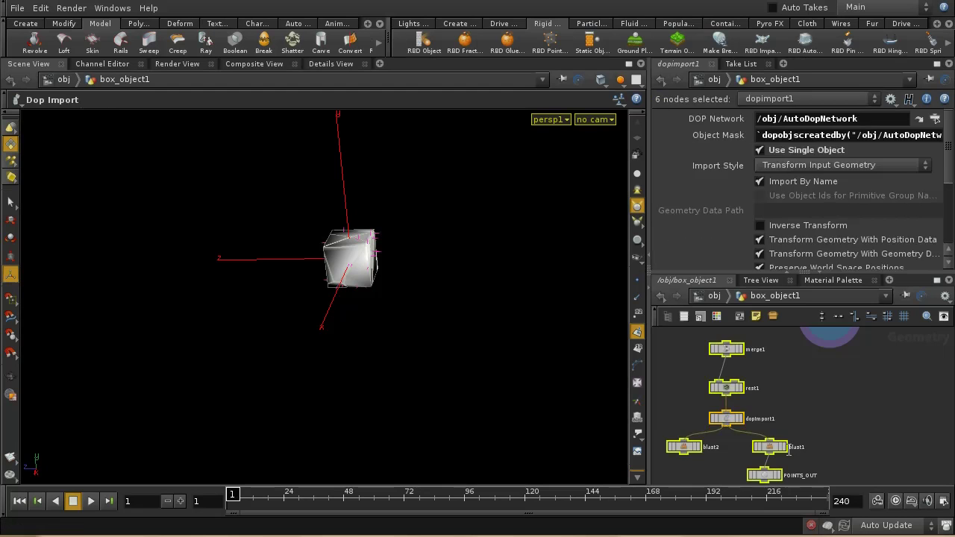
{"action": "key", "text": "Delete"}
{"action": "key", "text": "h"}
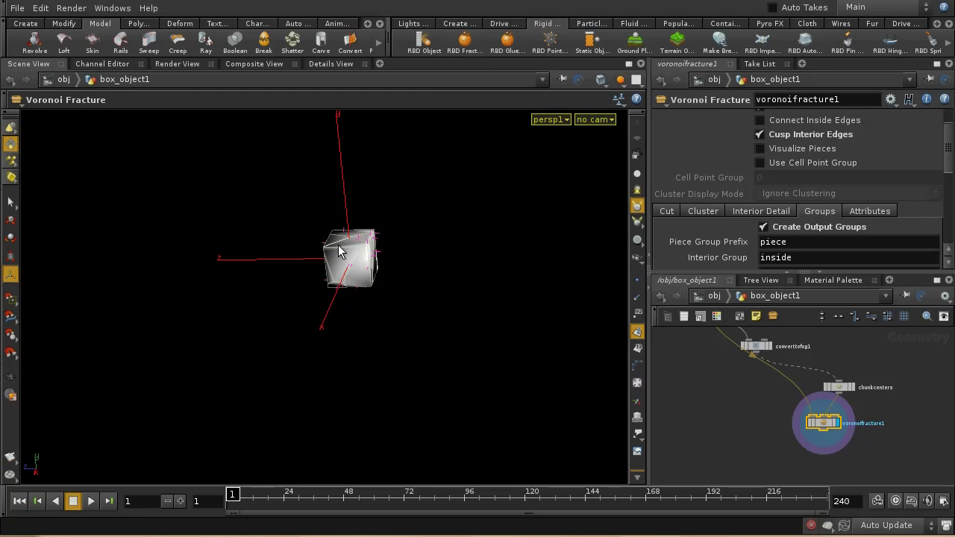
Step: Make box_object1 an RBD Fractured Object, test-play the simulation to about frame 33 and rewind it to frame 1
{"action": "left_click", "coordinate": [465, 41]}
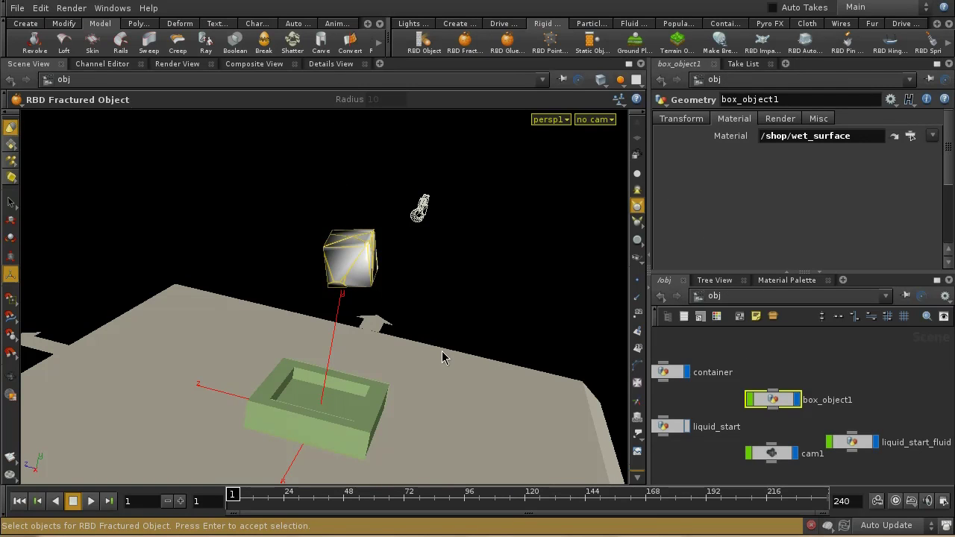
{"action": "key", "text": "Return"}
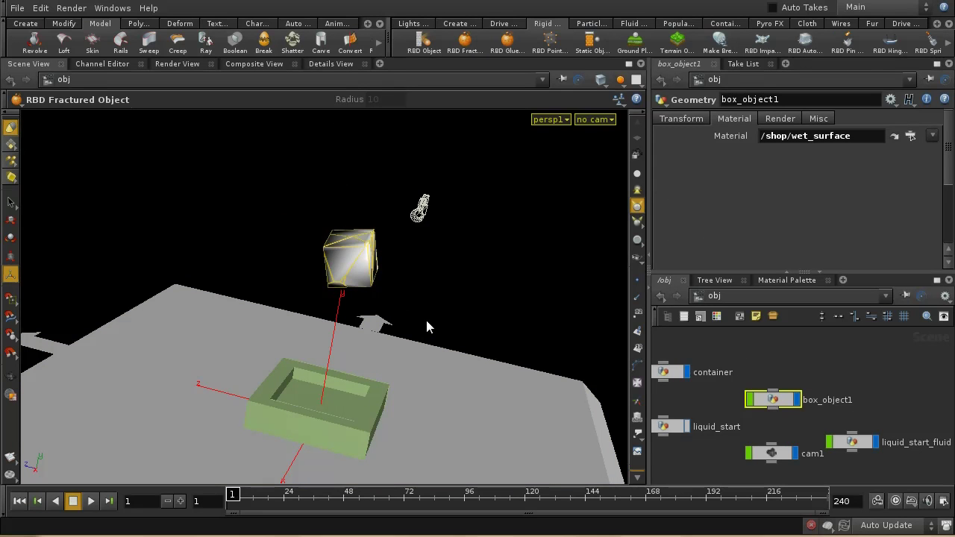
{"action": "left_click", "coordinate": [87, 502]}
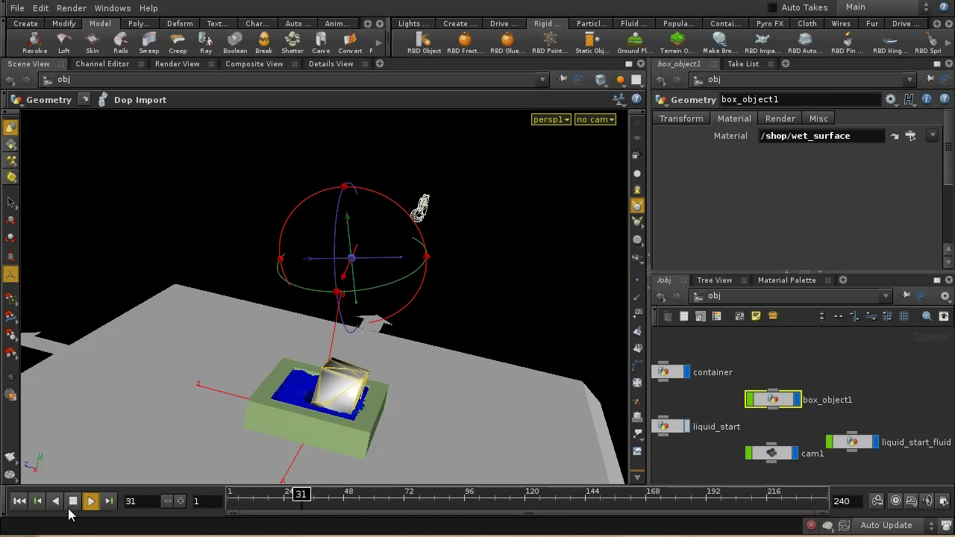
{"action": "left_click", "coordinate": [72, 502]}
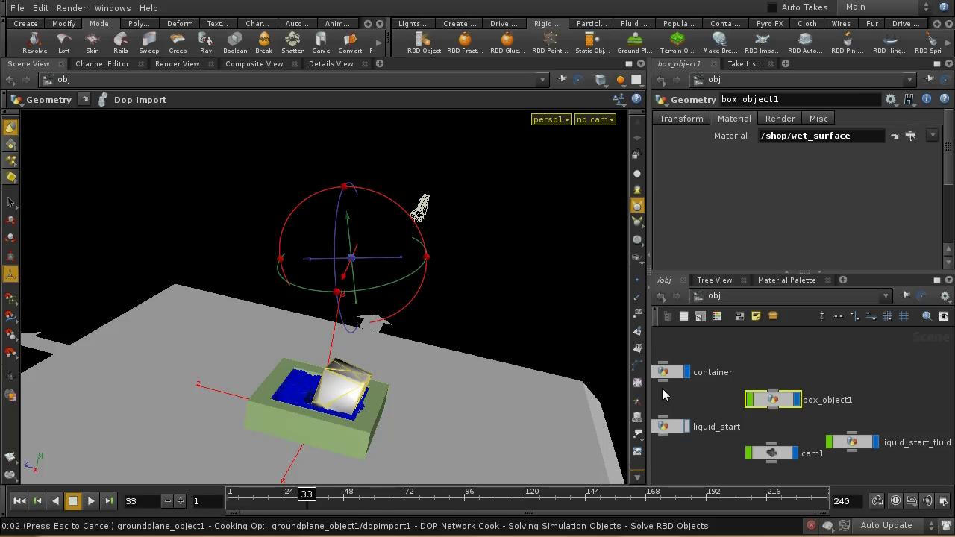
{"action": "key", "text": "ctrl+Up"}
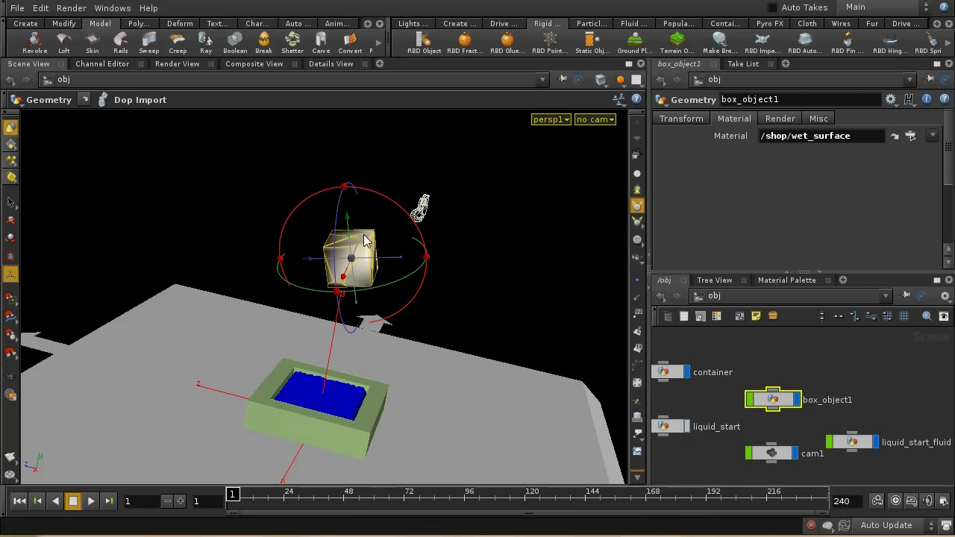
Step: Raise box_object1 vertically so it starts its fall from higher above the container
{"action": "key", "text": "t"}
{"action": "left_click_drag", "start_coordinate": [365, 240], "coordinate": [352, 196]}
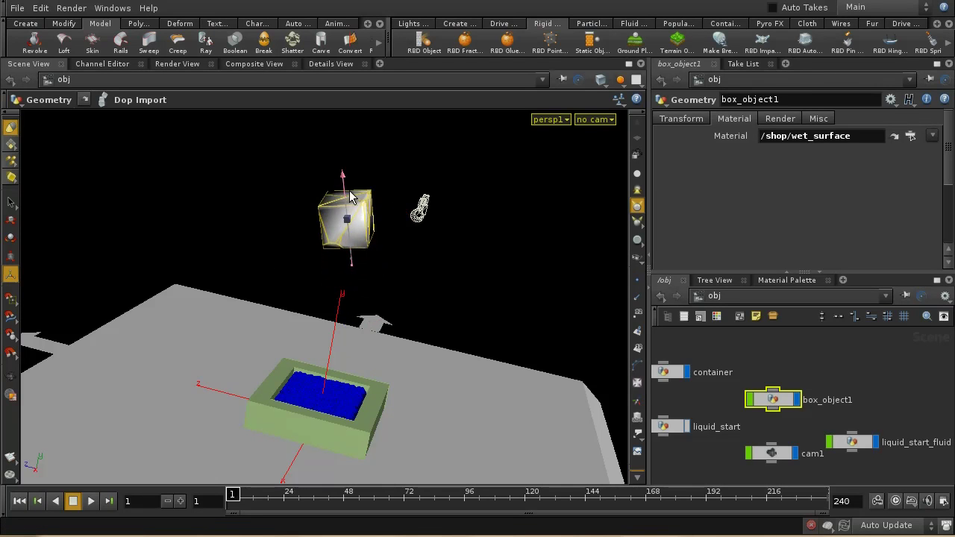
{"action": "key", "text": "ctrl+z"}
{"action": "key", "text": "r"}
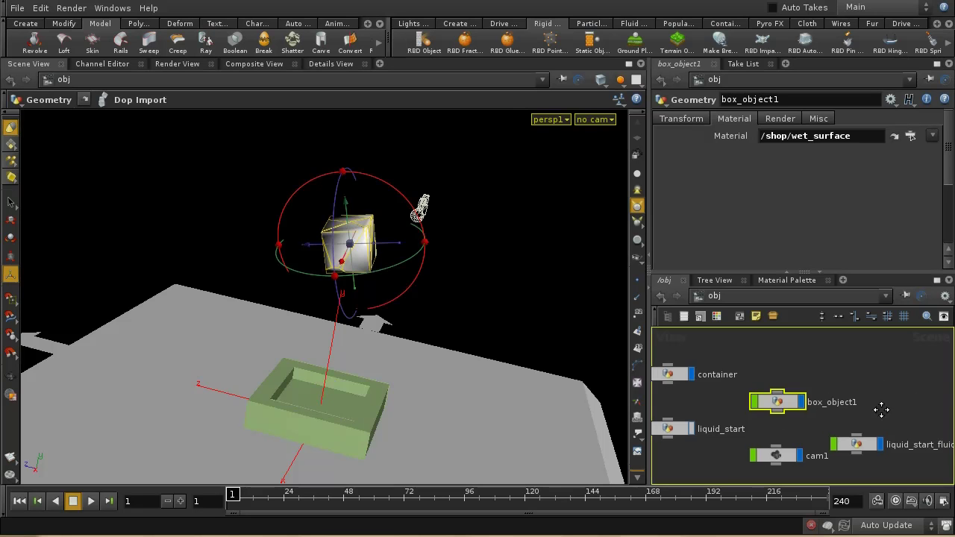
{"action": "middle_click_drag", "start_coordinate": [881, 409], "coordinate": [922, 372]}
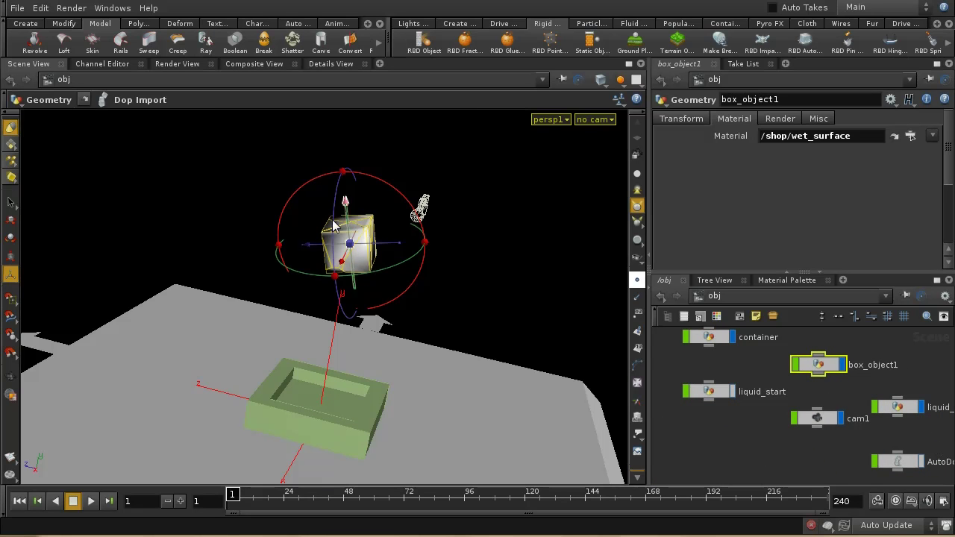
{"action": "key", "text": "t"}
{"action": "left_click_drag", "start_coordinate": [345, 207], "coordinate": [342, 170]}
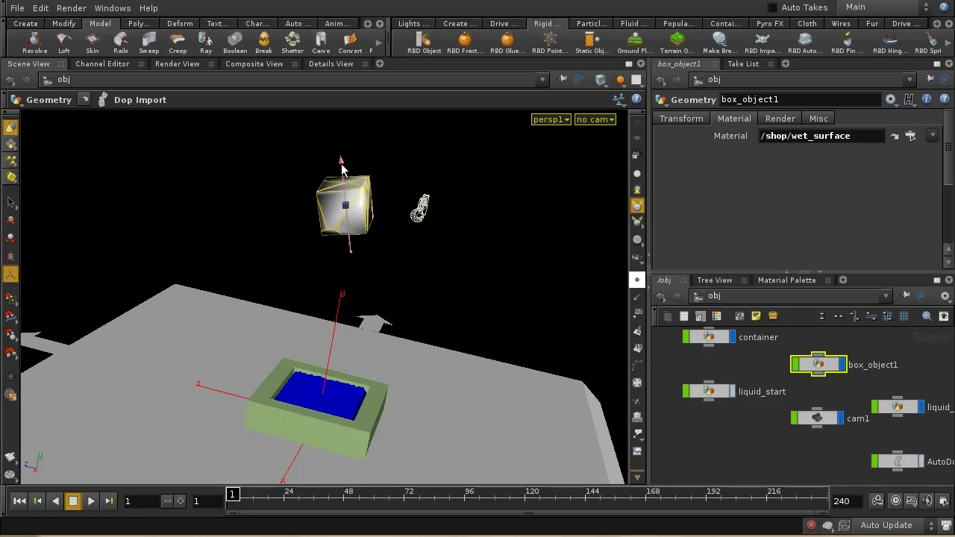
{"action": "key", "text": "r"}
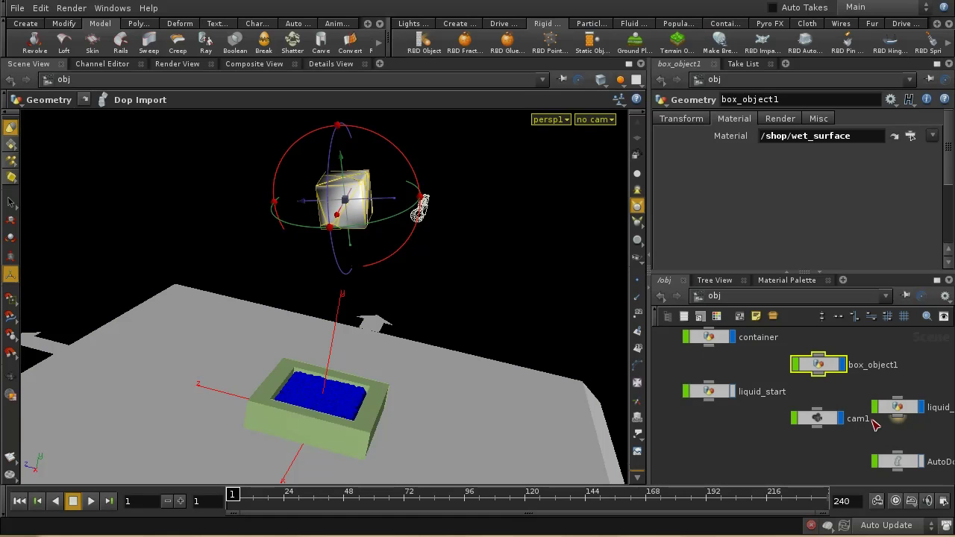
Step: Delete the old unfractured box_object1 RBD Object node from AutoDopNetwork
{"action": "middle_click_drag", "start_coordinate": [747, 374], "coordinate": [694, 378]}
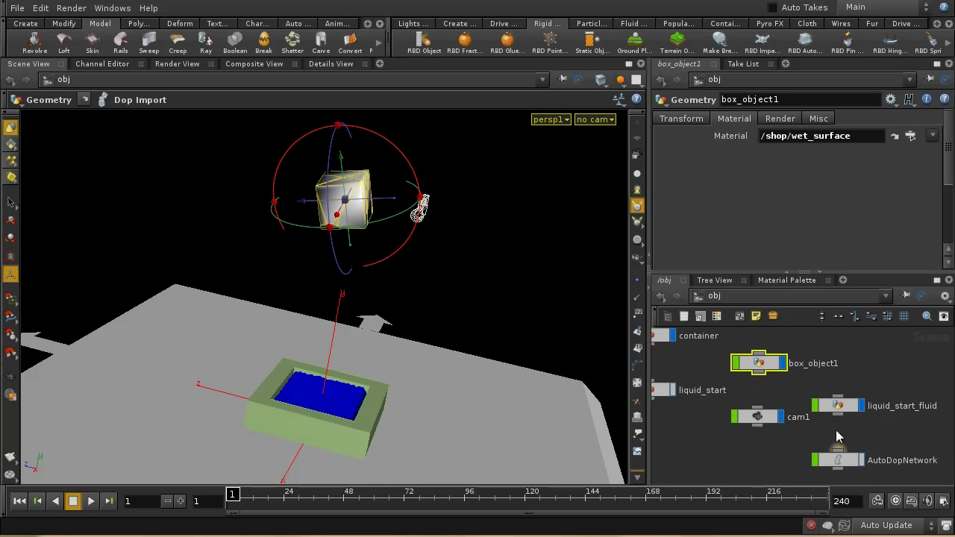
{"action": "double_click", "coordinate": [837, 458]}
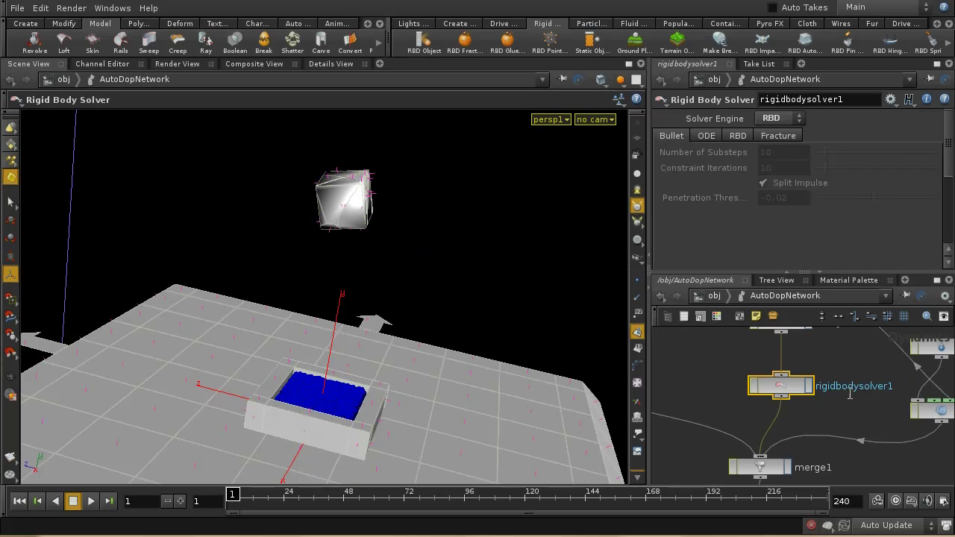
{"action": "middle_click_drag", "start_coordinate": [839, 350], "coordinate": [860, 441]}
{"action": "right_click", "coordinate": [860, 443]}
{"action": "key", "text": "Escape"}
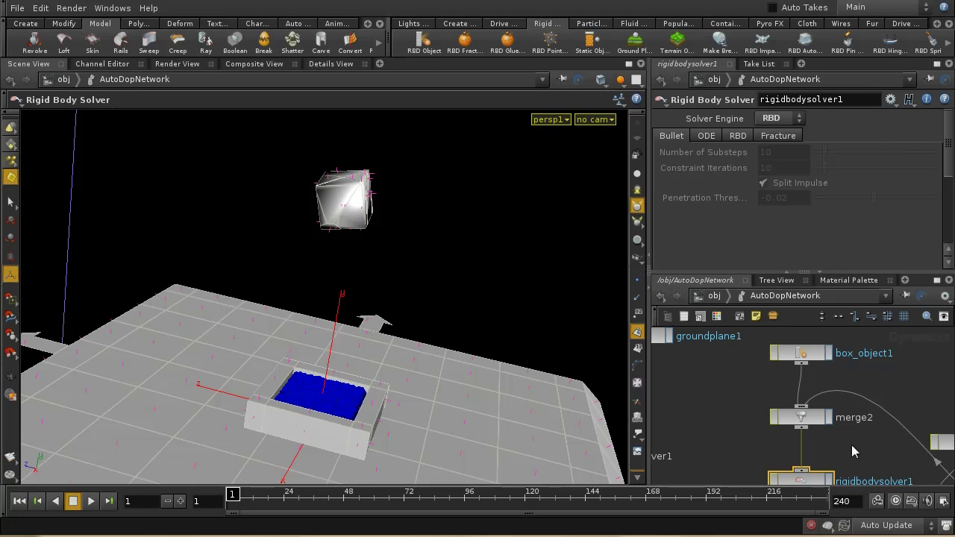
{"action": "left_click", "coordinate": [793, 355]}
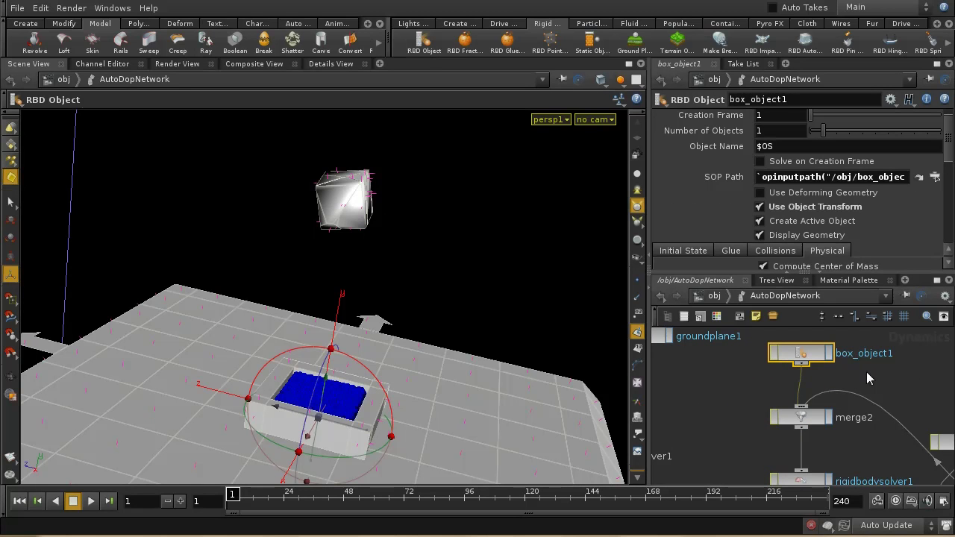
{"action": "key", "text": "Delete"}
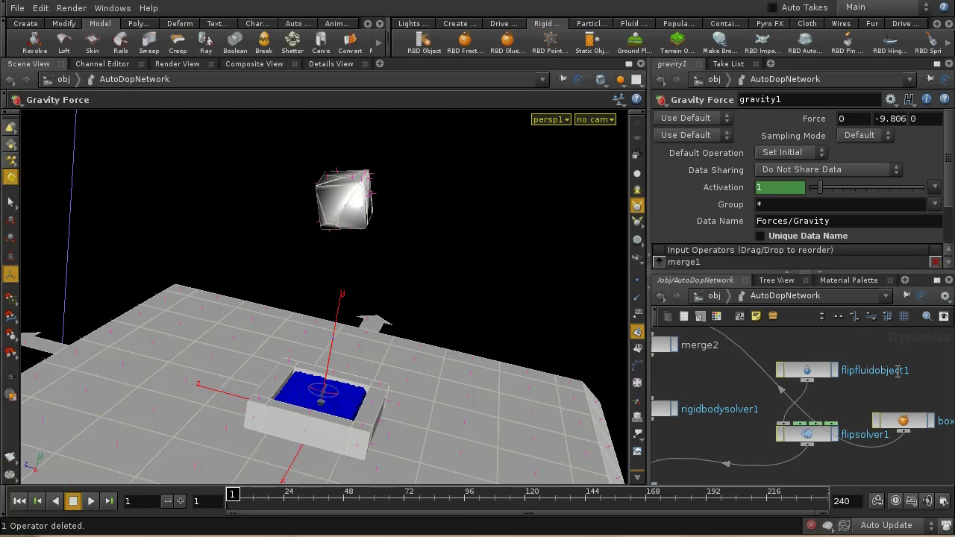
Step: Play the simulation to about frame 49 to check how the fractured box breaks in the fluid container, and return to frame 1
{"action": "middle_click_drag", "start_coordinate": [758, 384], "coordinate": [744, 400]}
{"action": "middle_click_drag", "start_coordinate": [892, 418], "coordinate": [830, 379]}
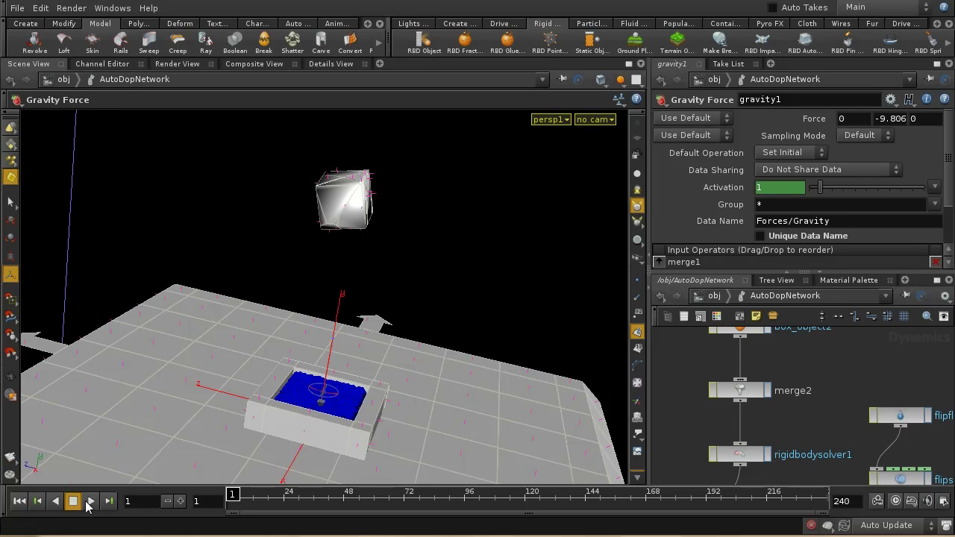
{"action": "left_click", "coordinate": [88, 502]}
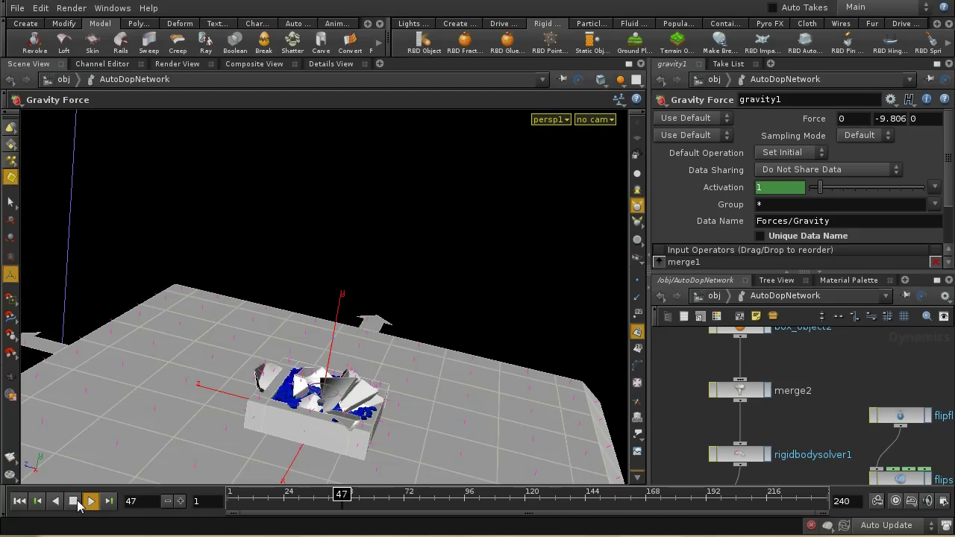
{"action": "left_click", "coordinate": [73, 502]}
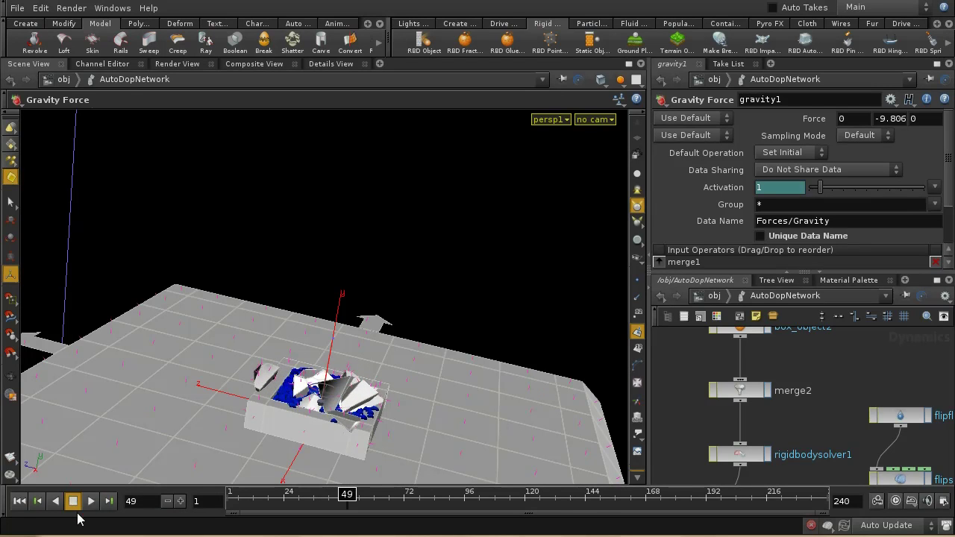
{"action": "left_click", "coordinate": [20, 501]}
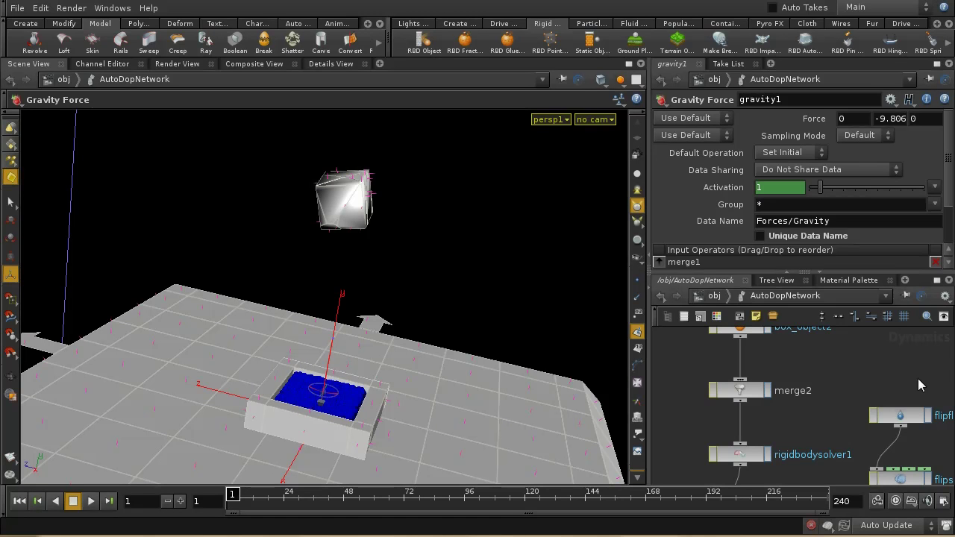
{"action": "middle_click_drag", "start_coordinate": [848, 382], "coordinate": [850, 414]}
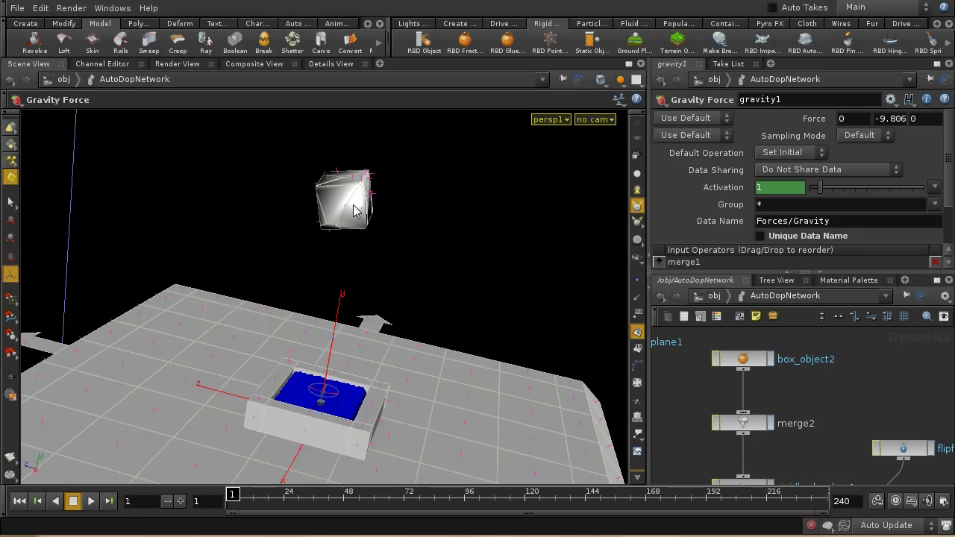
Step: Go back to the object level, enter box_object1 and move dopimport1 further below rest1
{"action": "left_click", "coordinate": [715, 296]}
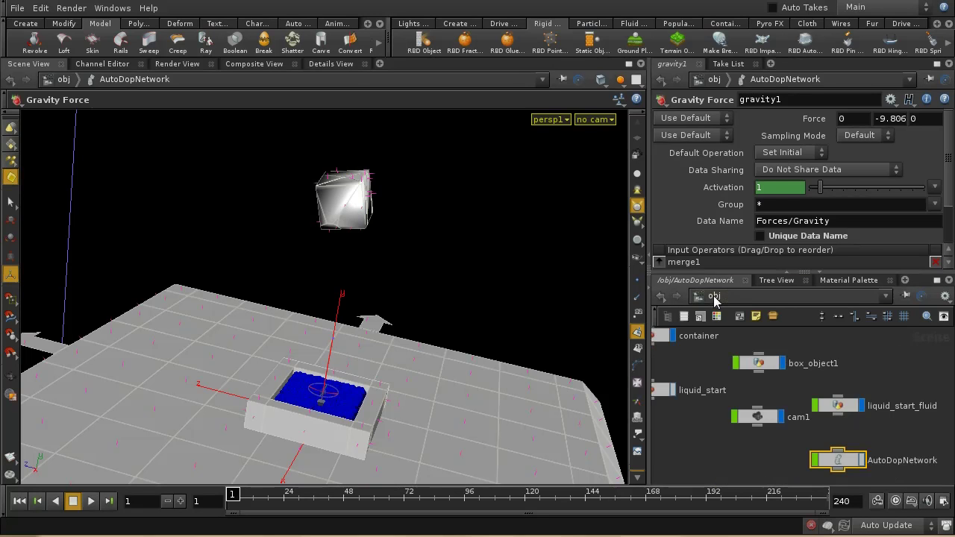
{"action": "middle_click_drag", "start_coordinate": [773, 400], "coordinate": [803, 395]}
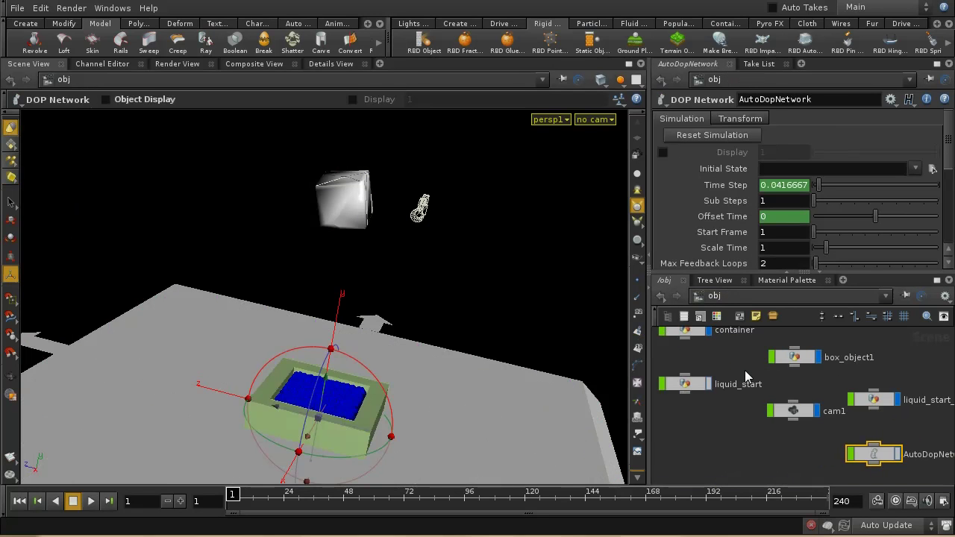
{"action": "middle_click_drag", "start_coordinate": [749, 378], "coordinate": [685, 370]}
{"action": "middle_click_drag", "start_coordinate": [757, 407], "coordinate": [847, 396]}
{"action": "middle_click_drag", "start_coordinate": [678, 330], "coordinate": [685, 357]}
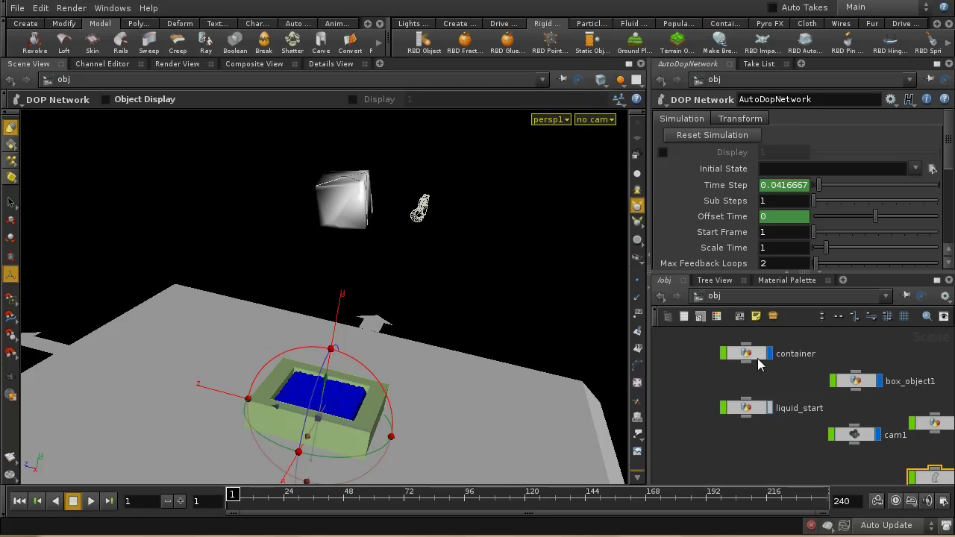
{"action": "middle_click_drag", "start_coordinate": [792, 386], "coordinate": [711, 367]}
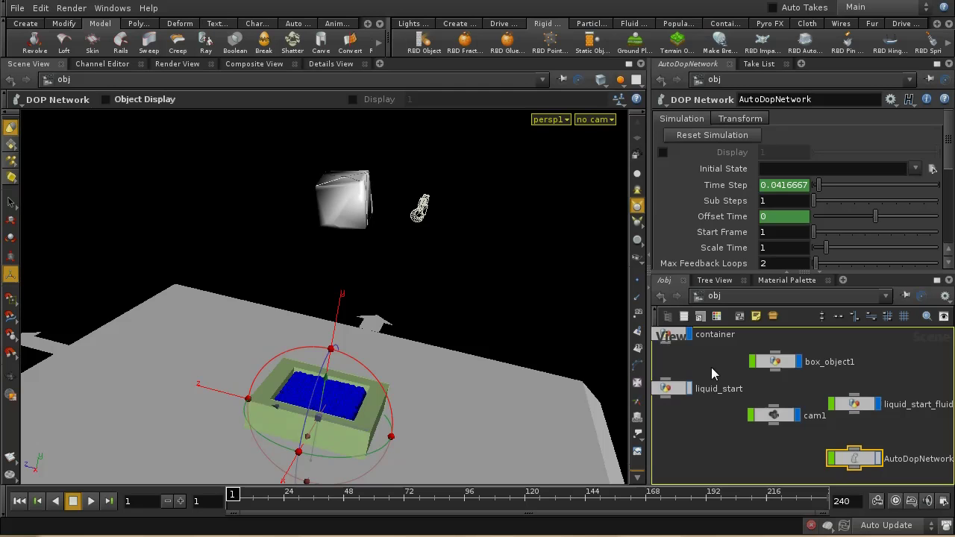
{"action": "double_click", "coordinate": [776, 364]}
{"action": "middle_click_drag", "start_coordinate": [849, 387], "coordinate": [846, 439]}
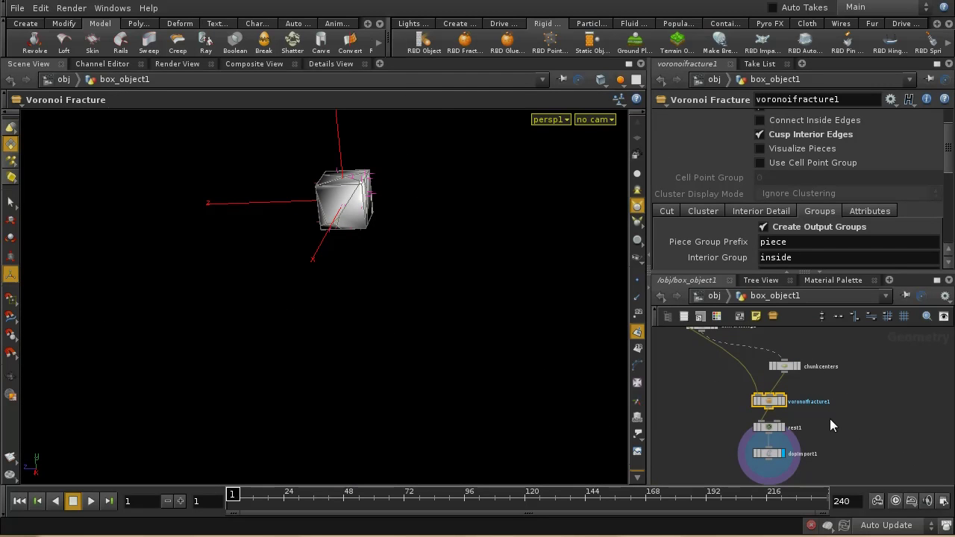
{"action": "left_click", "coordinate": [770, 428]}
{"action": "scroll", "coordinate": [829, 435], "scroll_direction": "up", "scroll_amount": 5}
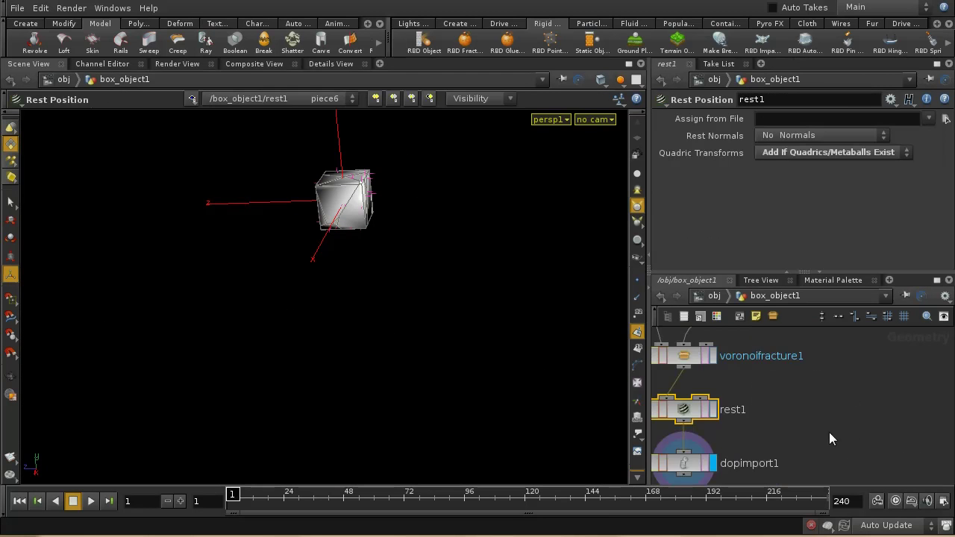
{"action": "middle_click_drag", "start_coordinate": [675, 485], "coordinate": [838, 444]}
{"action": "left_click_drag", "start_coordinate": [851, 419], "coordinate": [850, 439]}
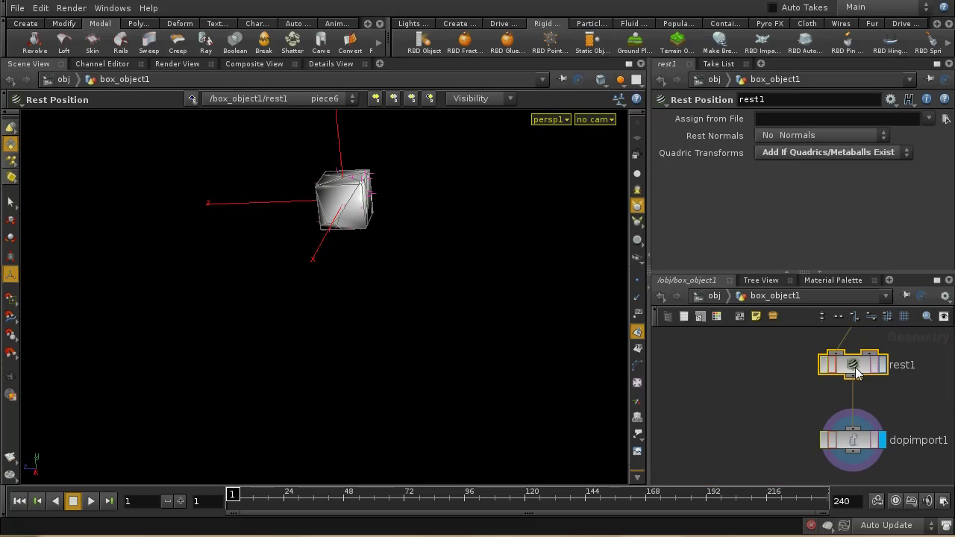
Step: Inspect the point attributes of dopimport1 and rest1 in the details spreadsheet, then rest1's primitive attributes
{"action": "middle_click", "coordinate": [856, 370]}
{"action": "left_click", "coordinate": [858, 441]}
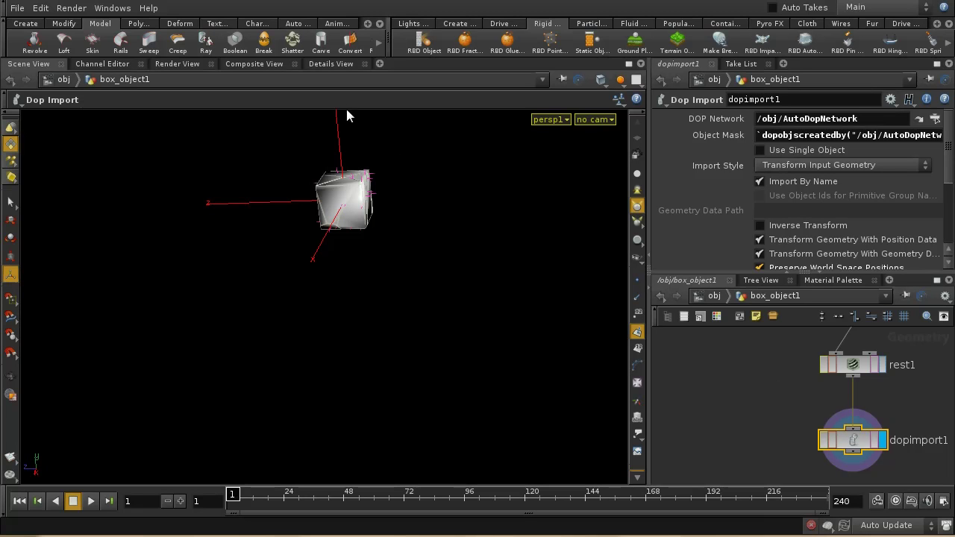
{"action": "left_click", "coordinate": [332, 64]}
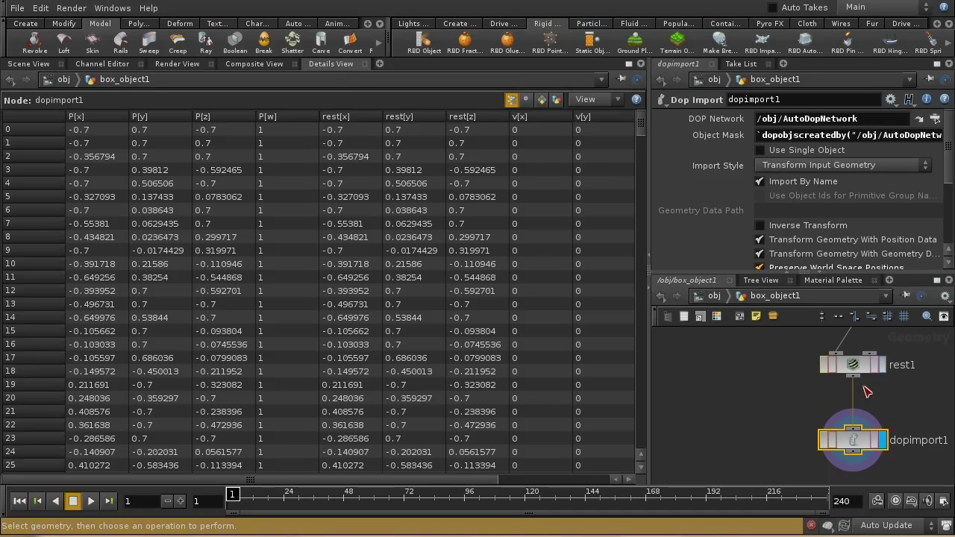
{"action": "left_click", "coordinate": [858, 365]}
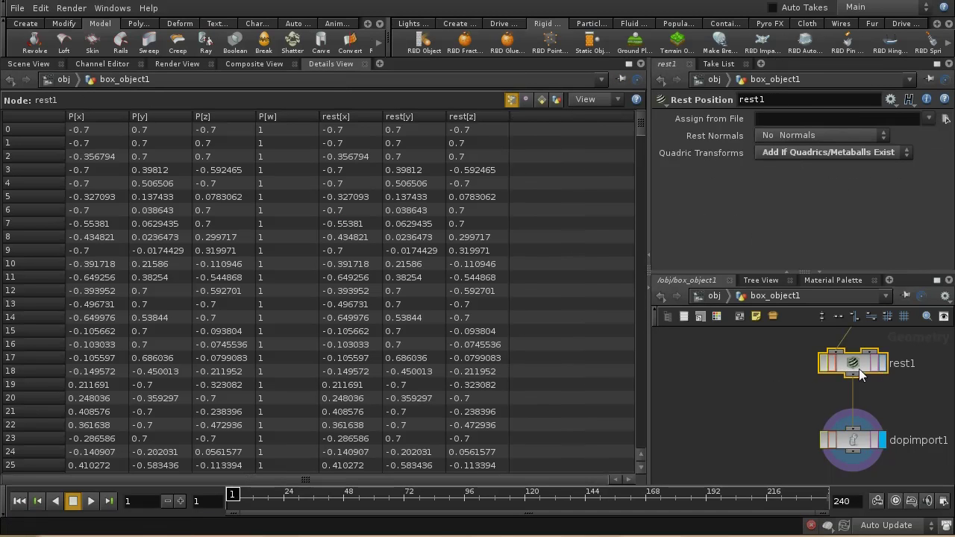
{"action": "left_click", "coordinate": [542, 100]}
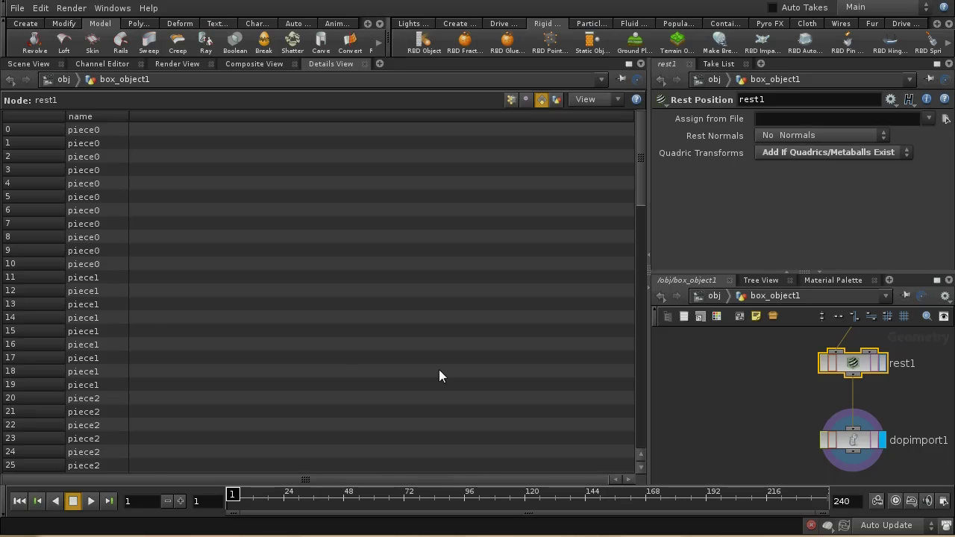
Step: Inspect dopimport1's primitive attributes in the details spreadsheet and rearrange rest1 to leave room below voronoifracture1
{"action": "left_click", "coordinate": [859, 444]}
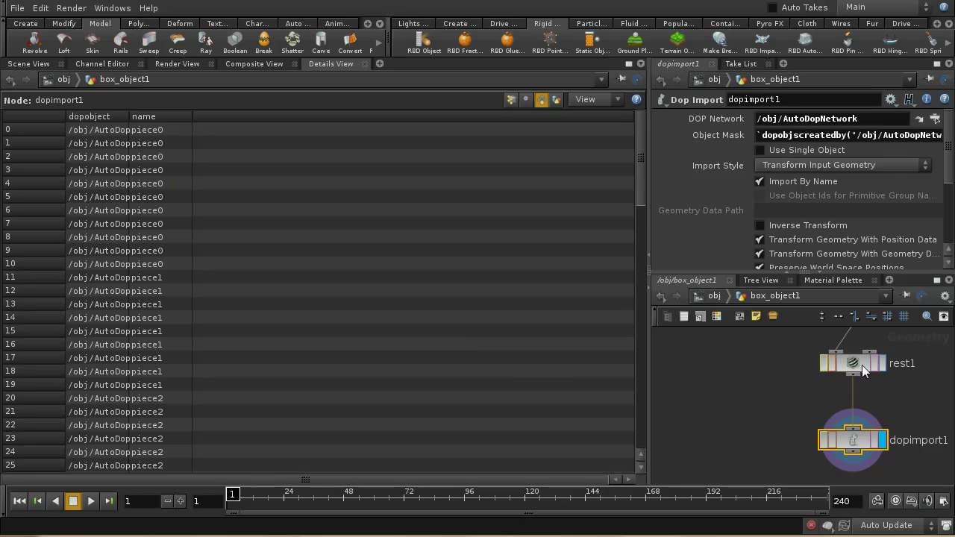
{"action": "left_click_drag", "start_coordinate": [862, 365], "coordinate": [787, 371]}
{"action": "mouse_move", "coordinate": [872, 386]}
{"action": "middle_mouse_down"}
{"action": "mouse_move", "coordinate": [828, 430]}
{"action": "mouse_move", "coordinate": [866, 400]}
{"action": "mouse_move", "coordinate": [863, 383]}
{"action": "middle_mouse_up"}
{"action": "left_click_drag", "start_coordinate": [820, 431], "coordinate": [776, 409]}
{"action": "left_click_drag", "start_coordinate": [821, 450], "coordinate": [826, 455]}
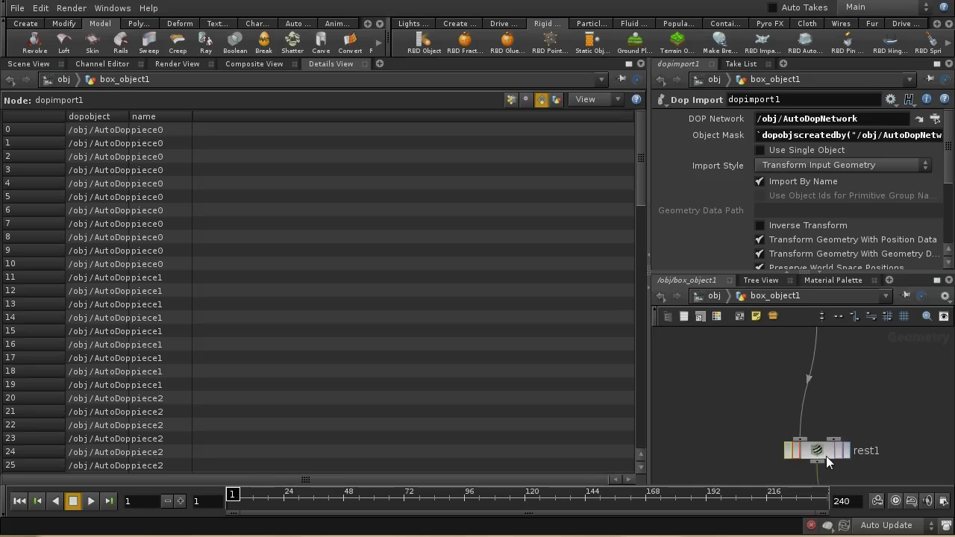
{"action": "middle_click_drag", "start_coordinate": [858, 373], "coordinate": [867, 445]}
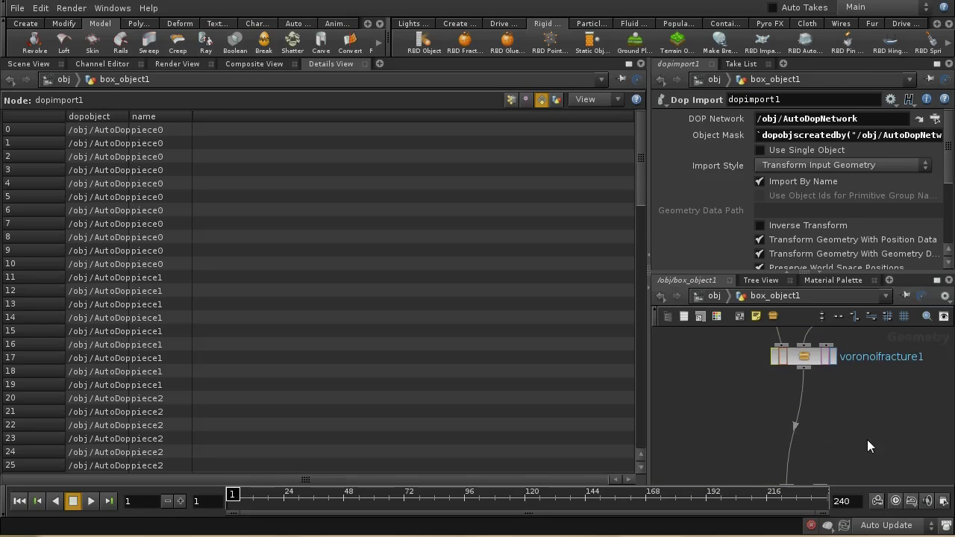
Step: Insert a ForEach node between voronoifracture1 and rest1 and set its group mask to piece*
{"action": "key", "text": "Tab"}
{"action": "type", "text": "fo"}
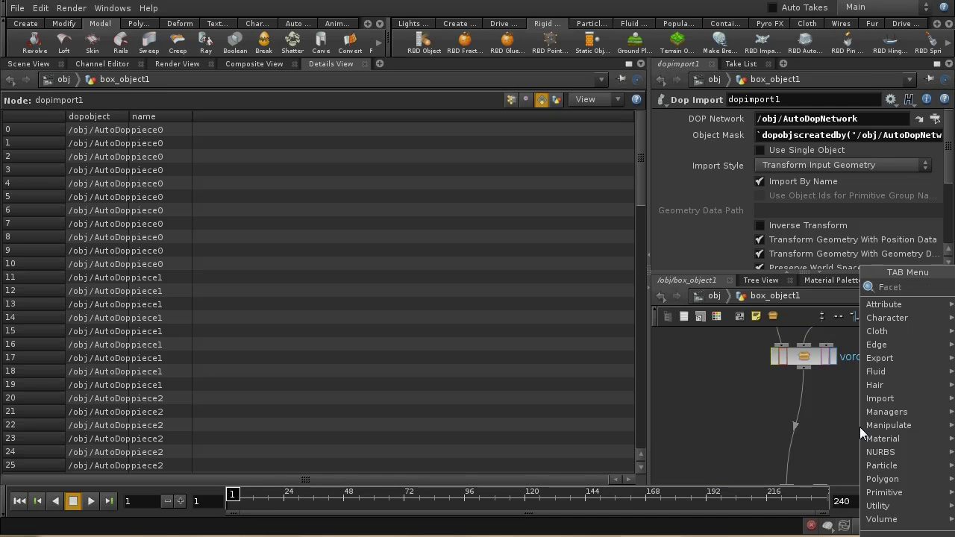
{"action": "left_click", "coordinate": [811, 312]}
{"action": "left_click", "coordinate": [815, 438]}
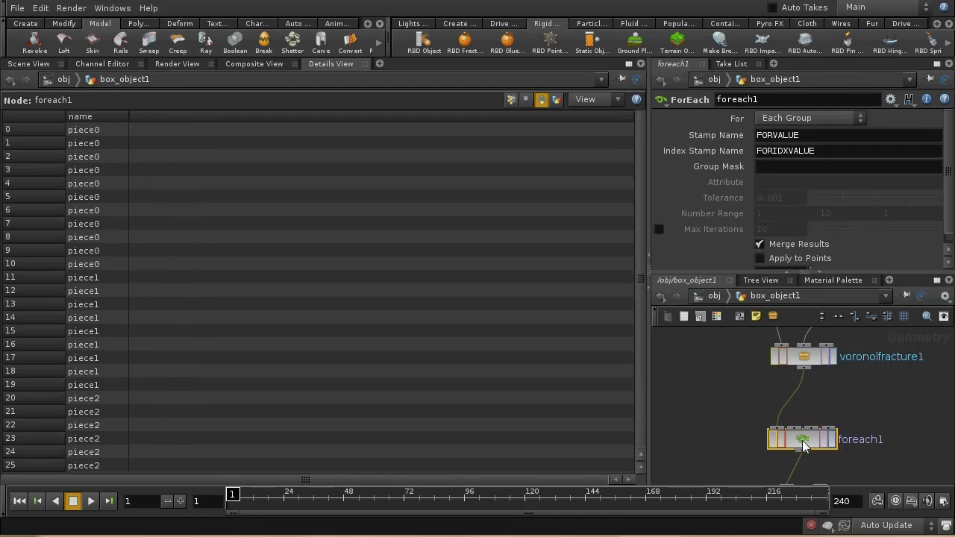
{"action": "left_click_drag", "start_coordinate": [816, 437], "coordinate": [817, 414]}
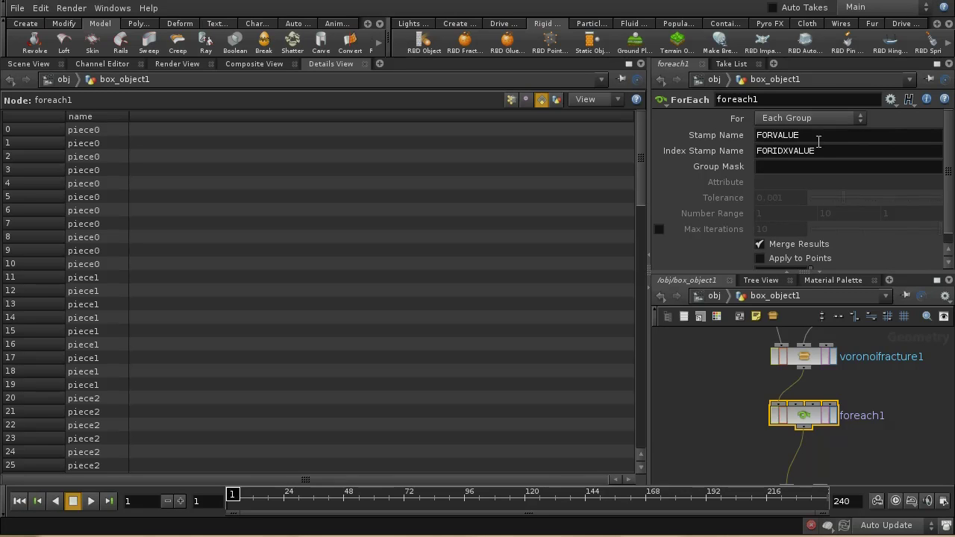
{"action": "type", "text": "piece*"}
{"action": "key", "text": "Return"}
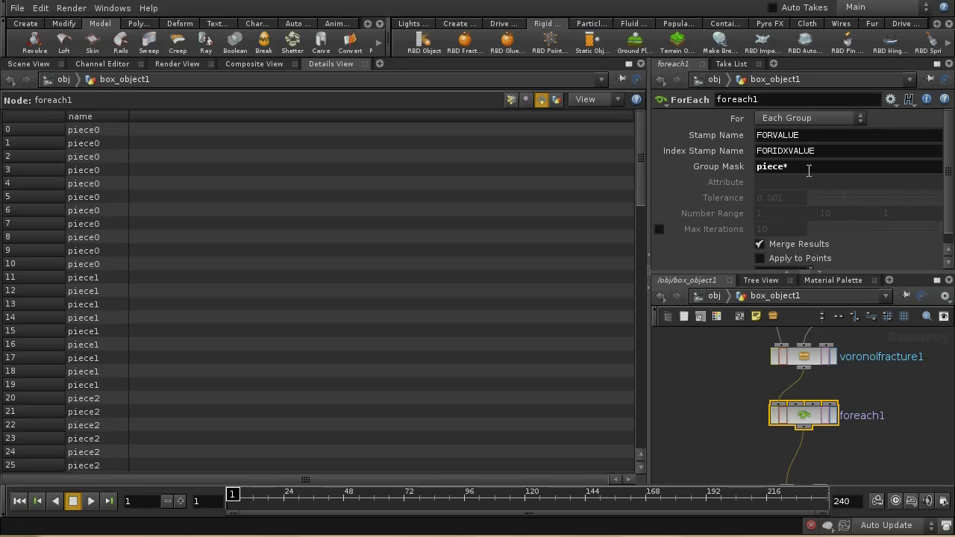
Step: Enter foreach1 and add a Scatter node fed by each1, placed below and to its right
{"action": "double_click", "coordinate": [803, 415]}
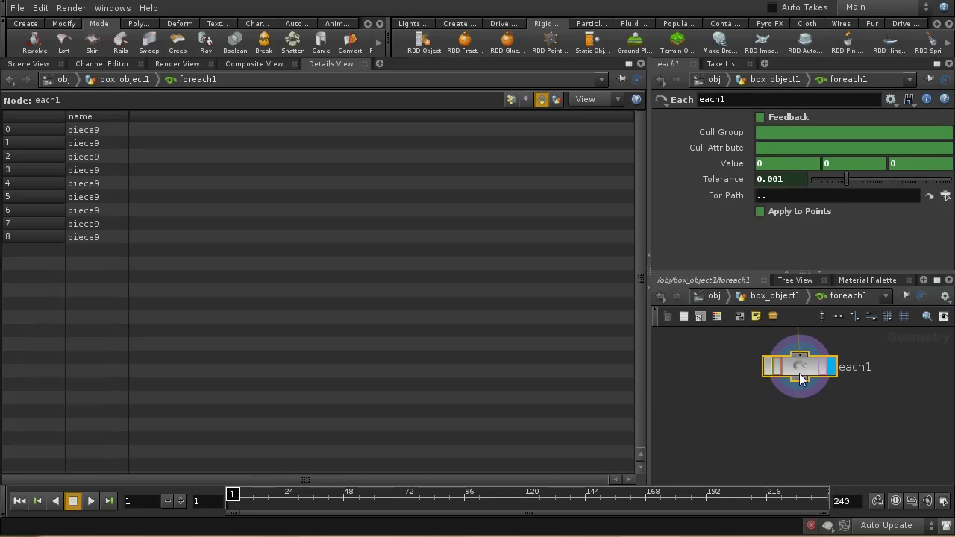
{"action": "left_click_drag", "start_coordinate": [801, 380], "coordinate": [792, 368]}
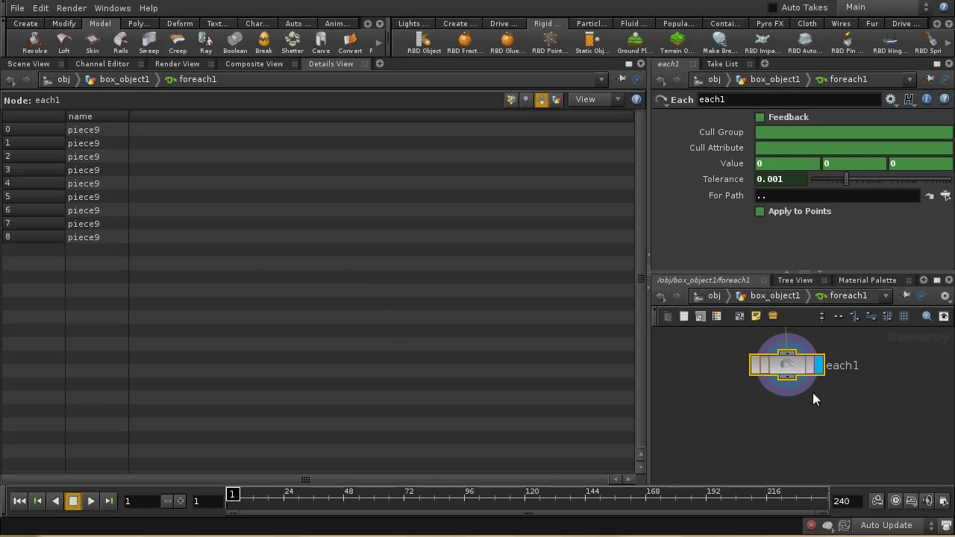
{"action": "key", "text": "Tab"}
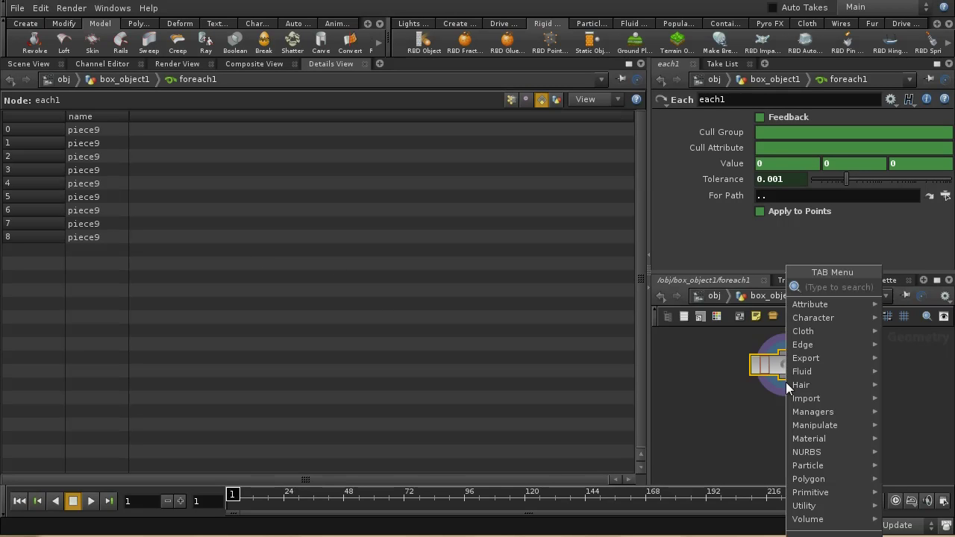
{"action": "type", "text": "scatter"}
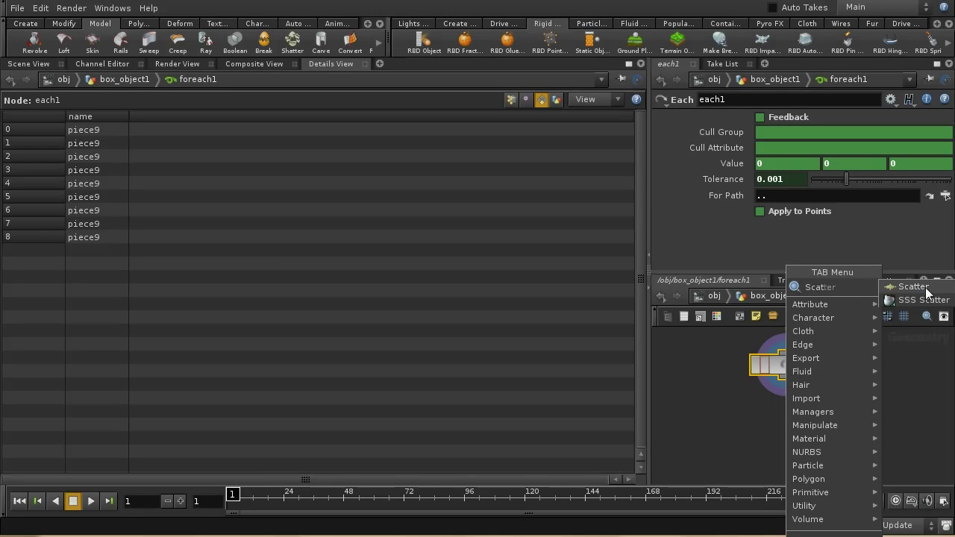
{"action": "left_click", "coordinate": [910, 292]}
{"action": "left_click", "coordinate": [868, 437]}
{"action": "left_click_drag", "start_coordinate": [865, 439], "coordinate": [875, 463]}
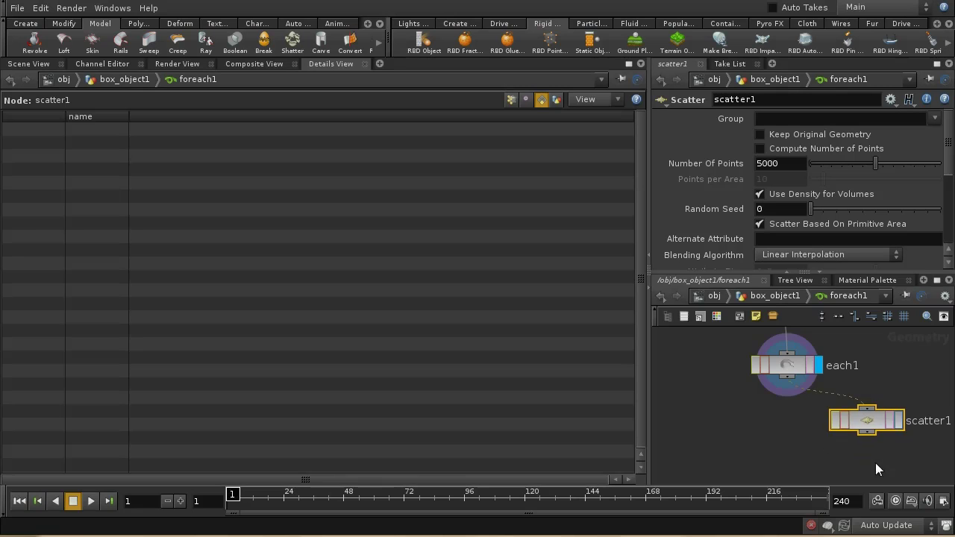
Step: Append an Add node after scatter1 and enable Add Particle System on it
{"action": "middle_click_drag", "start_coordinate": [875, 463], "coordinate": [873, 394]}
{"action": "key", "text": "Tab"}
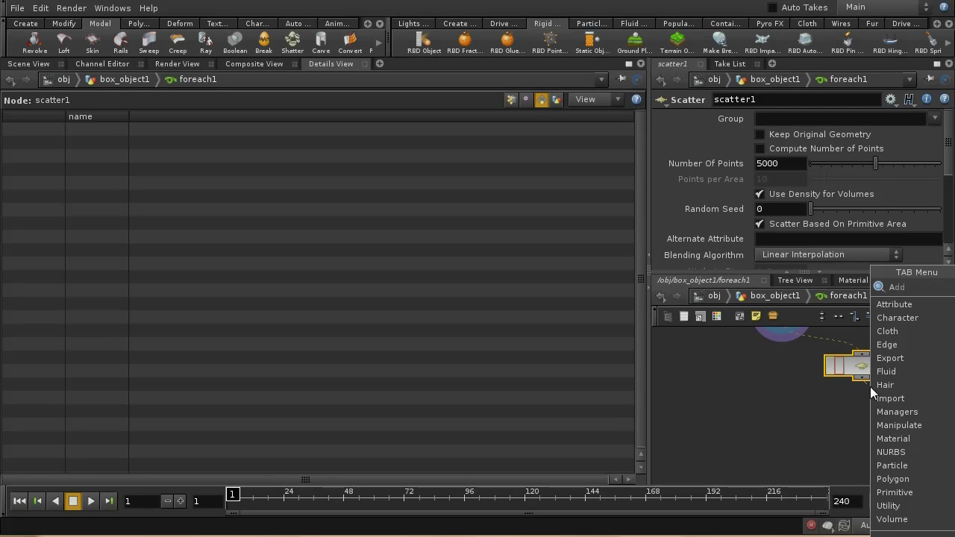
{"action": "type", "text": "Add"}
{"action": "key", "text": "Return"}
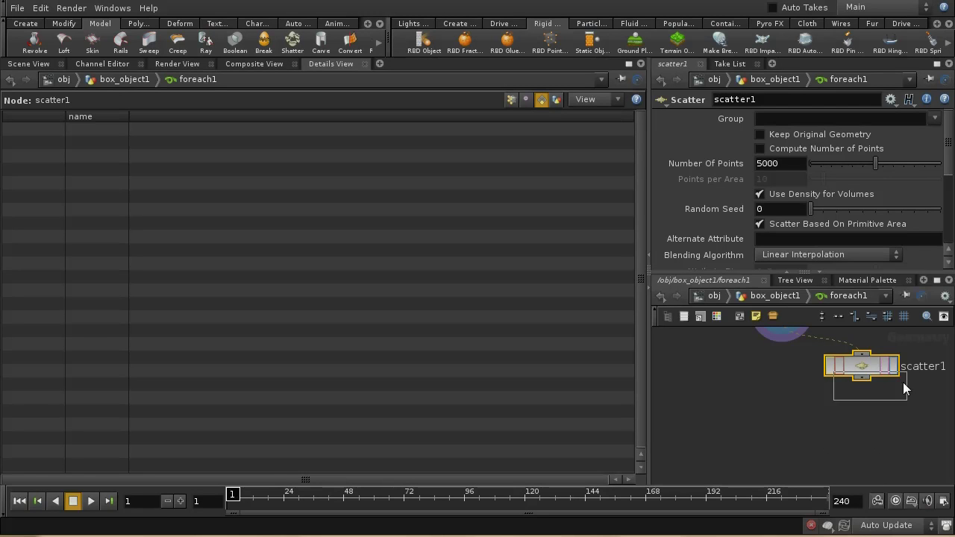
{"action": "left_click", "coordinate": [859, 427]}
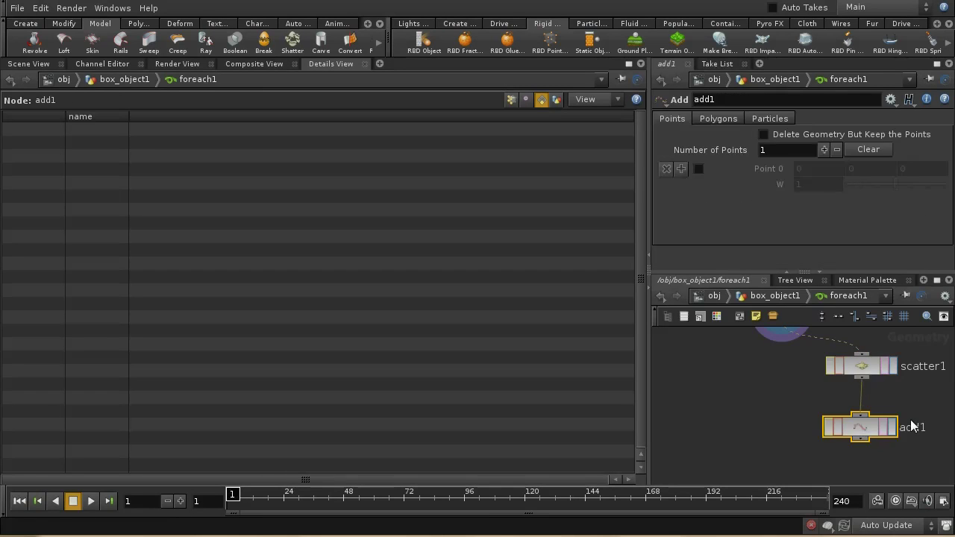
{"action": "left_click", "coordinate": [772, 119]}
{"action": "left_click", "coordinate": [762, 134]}
Step: Append a Group node below add1 and name its primitive group points
{"action": "middle_click_drag", "start_coordinate": [904, 436], "coordinate": [901, 392]}
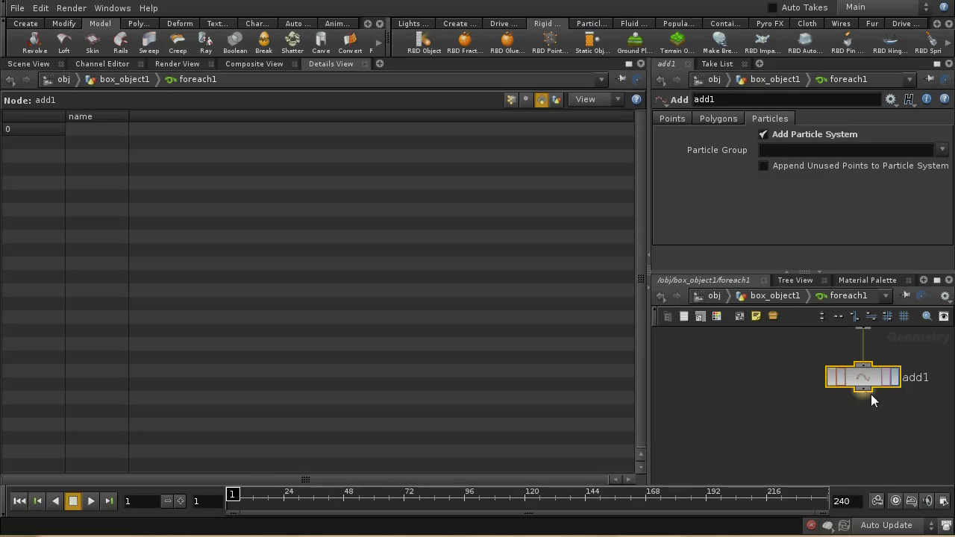
{"action": "key", "text": "Tab"}
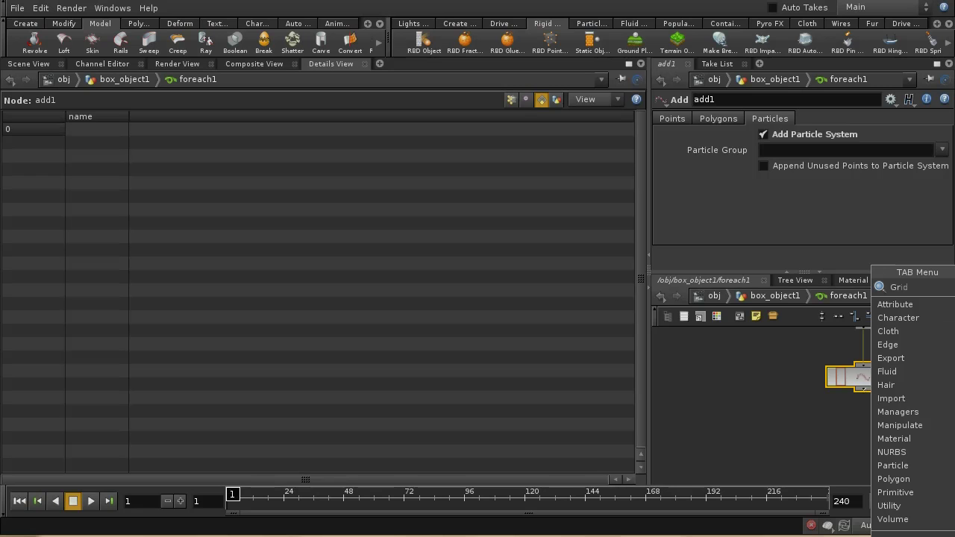
{"action": "type", "text": "group"}
{"action": "key", "text": "Return"}
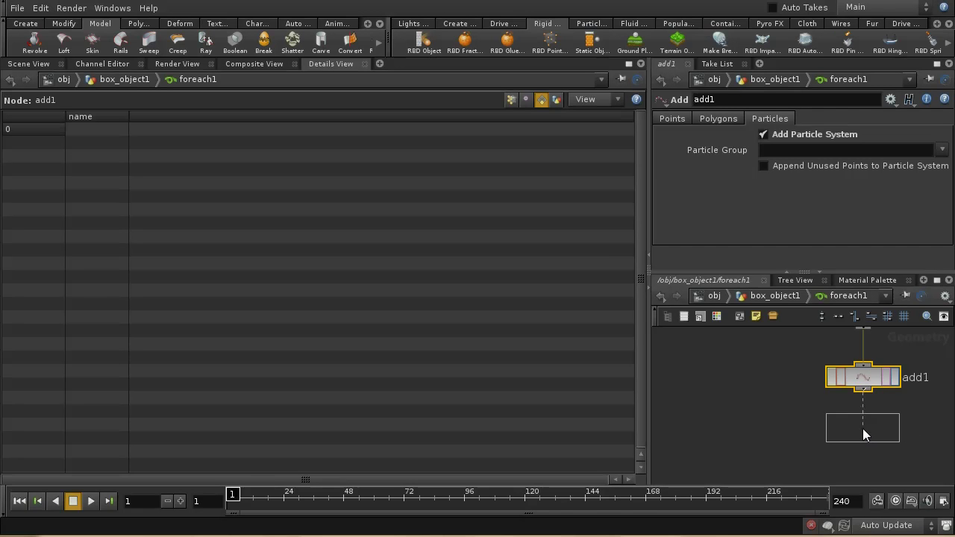
{"action": "left_click", "coordinate": [863, 428]}
{"action": "double_click", "coordinate": [790, 135]}
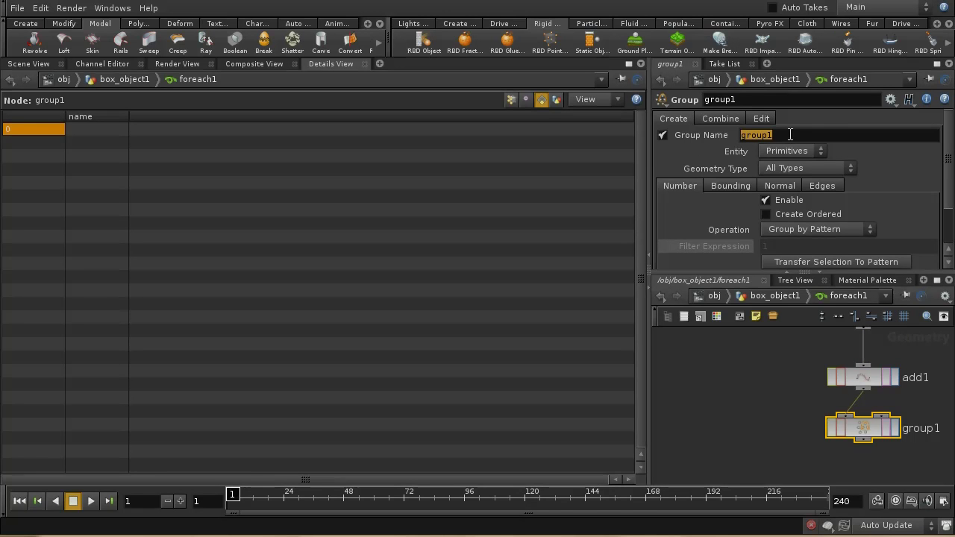
{"action": "type", "text": "points"}
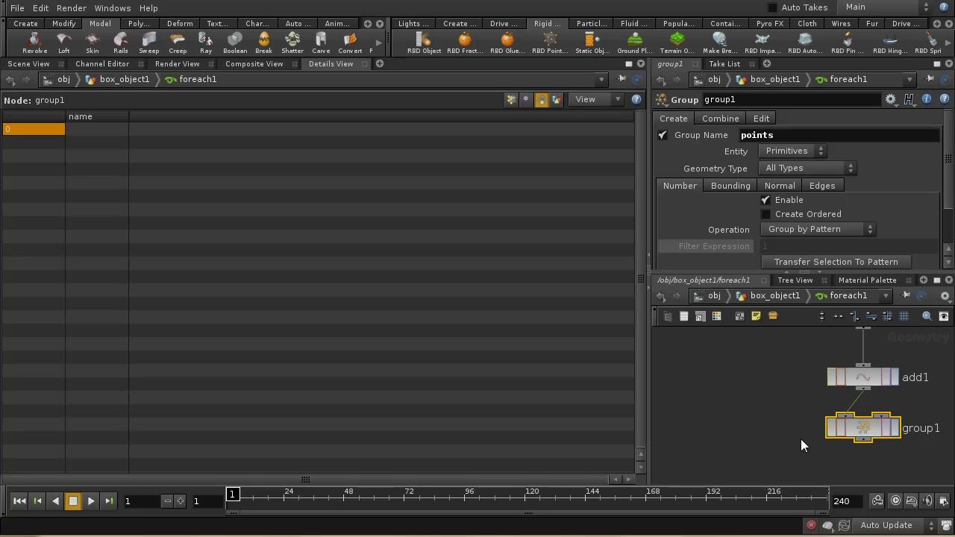
{"action": "left_click_drag", "start_coordinate": [862, 439], "coordinate": [860, 450]}
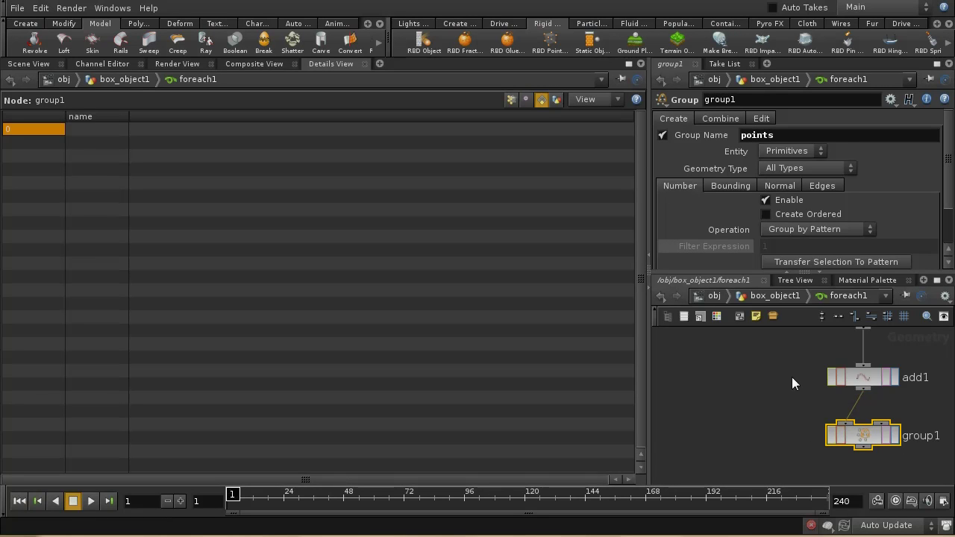
Step: Add an AttribCopy node with group1 as its first input and each1 as its second input
{"action": "middle_click_drag", "start_coordinate": [795, 384], "coordinate": [810, 437]}
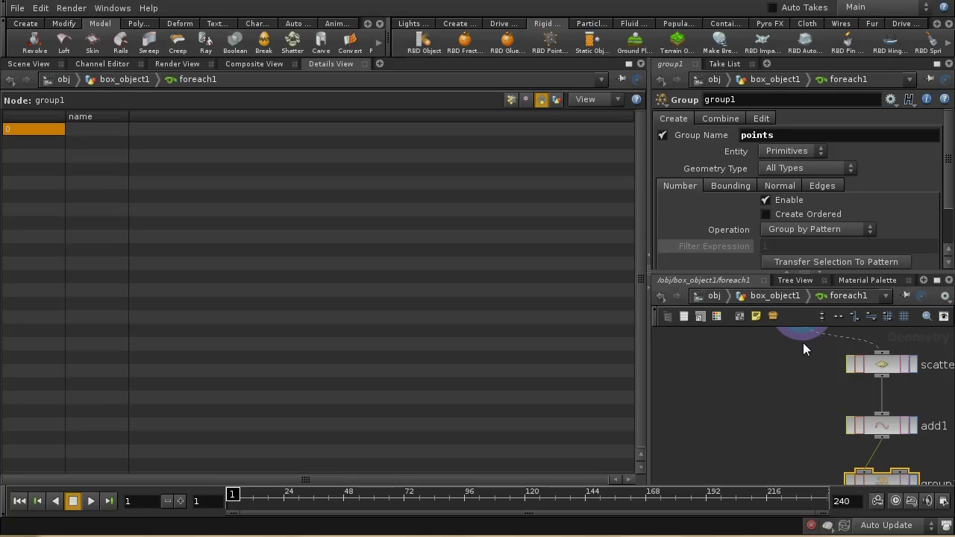
{"action": "middle_click_drag", "start_coordinate": [799, 365], "coordinate": [778, 394]}
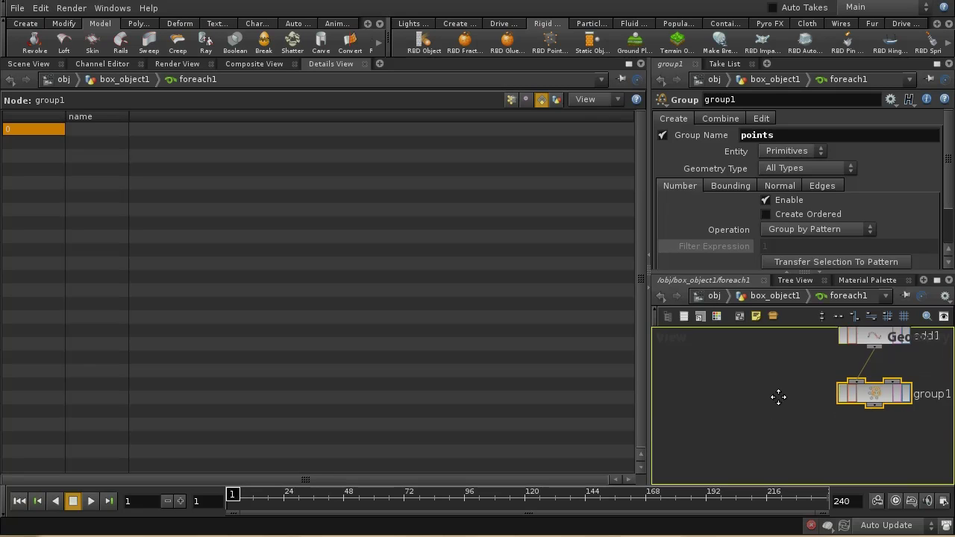
{"action": "key", "text": "Tab"}
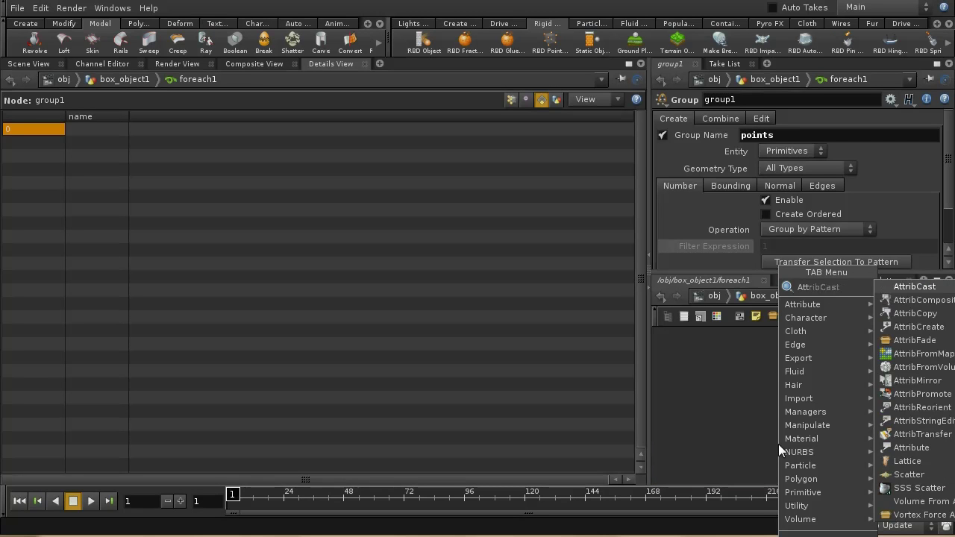
{"action": "left_click", "coordinate": [941, 319]}
{"action": "left_click", "coordinate": [816, 456]}
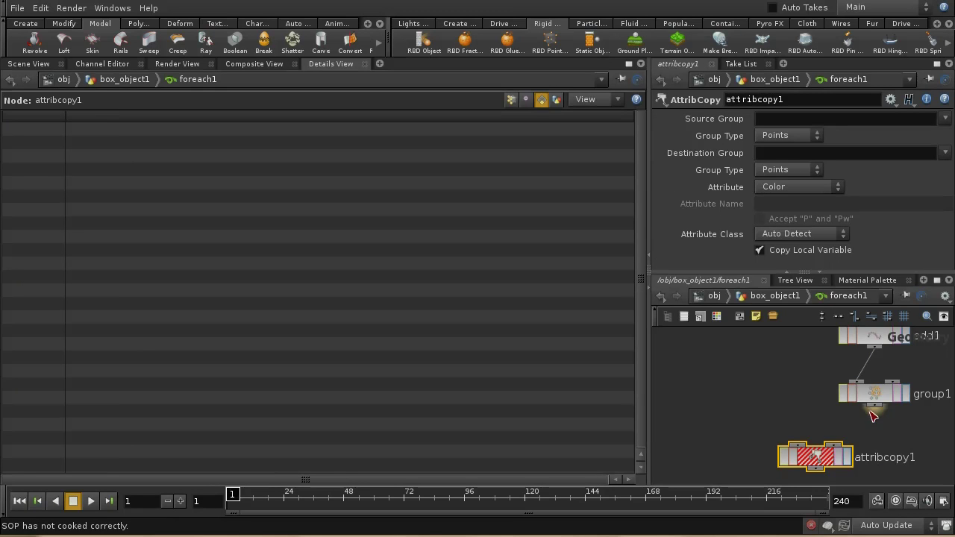
{"action": "left_click_drag", "start_coordinate": [874, 406], "coordinate": [790, 447]}
{"action": "scroll", "coordinate": [800, 392], "scroll_direction": "up", "scroll_amount": 5}
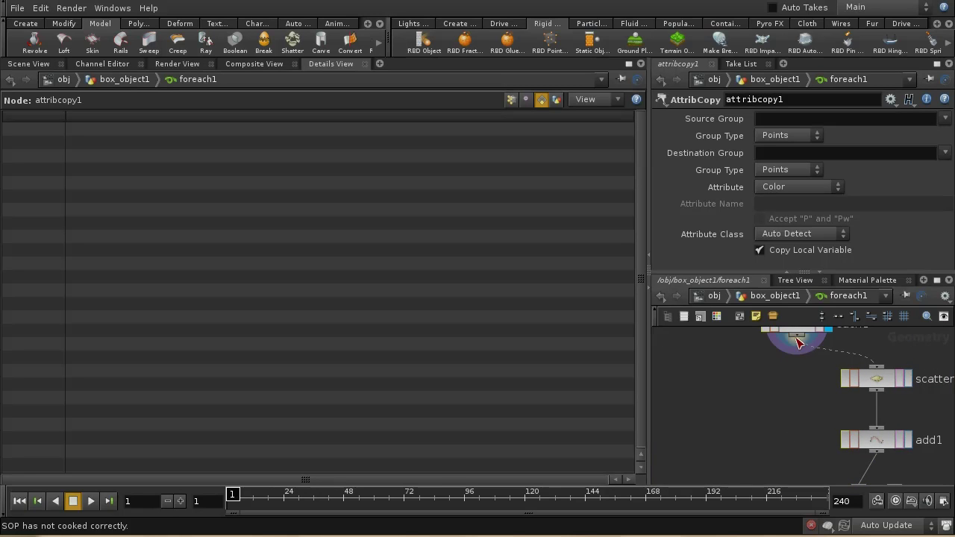
{"action": "scroll", "coordinate": [799, 411], "scroll_direction": "down", "scroll_amount": 5}
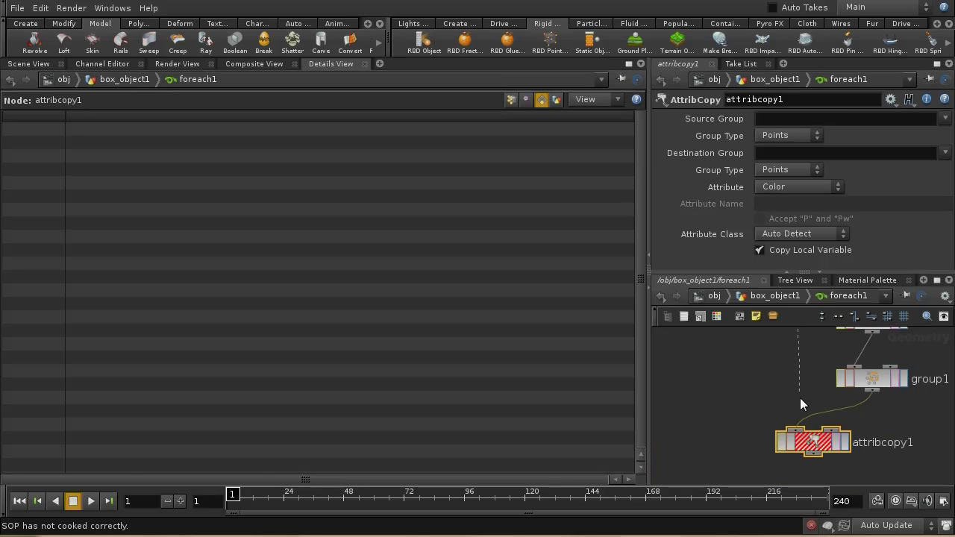
{"action": "left_click", "coordinate": [831, 429]}
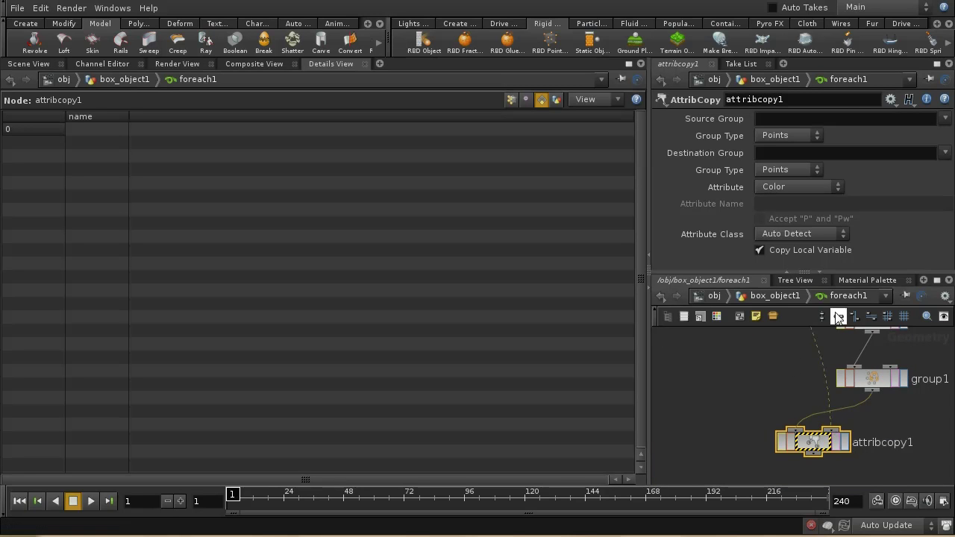
Step: Set attribcopy1 to copy Other Attribute with the attribute name "name"
{"action": "left_click", "coordinate": [779, 189]}
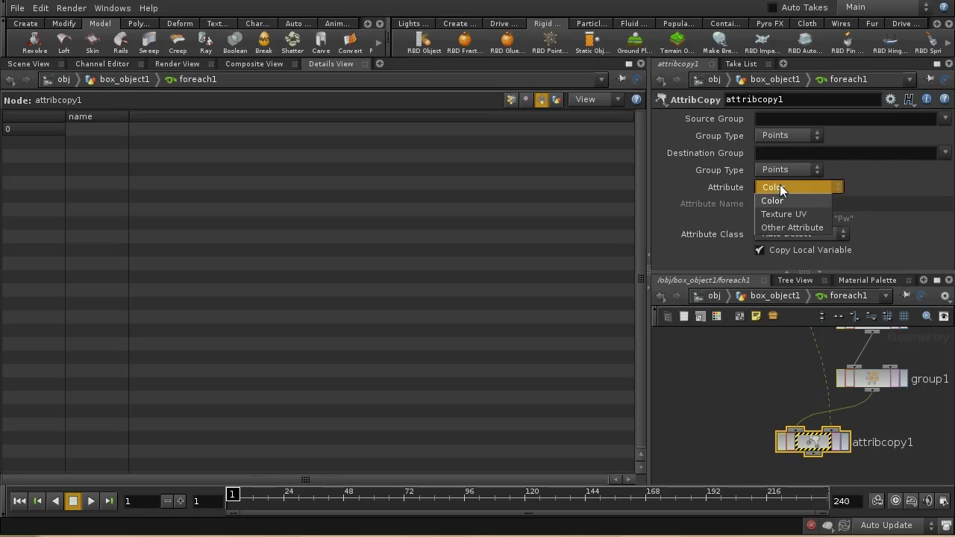
{"action": "left_click", "coordinate": [784, 226]}
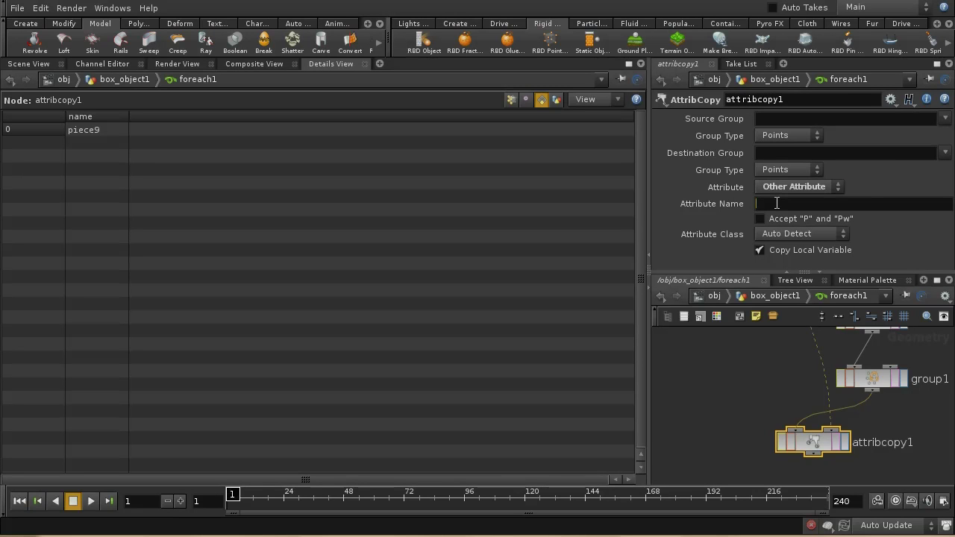
{"action": "type", "text": "name"}
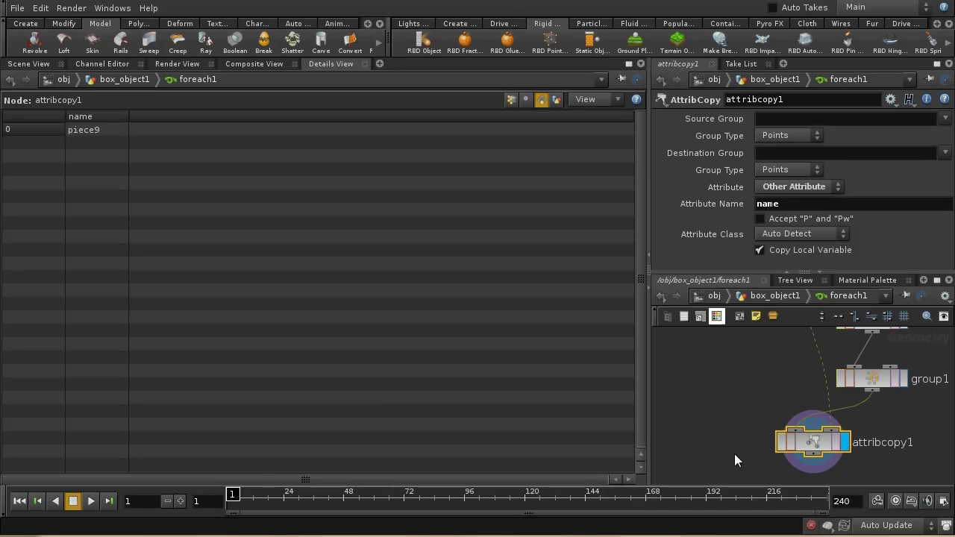
Step: Add a Merge node below attribcopy1 and connect attribcopy1 as its first input
{"action": "middle_click_drag", "start_coordinate": [734, 454], "coordinate": [725, 397]}
{"action": "key", "text": "Tab"}
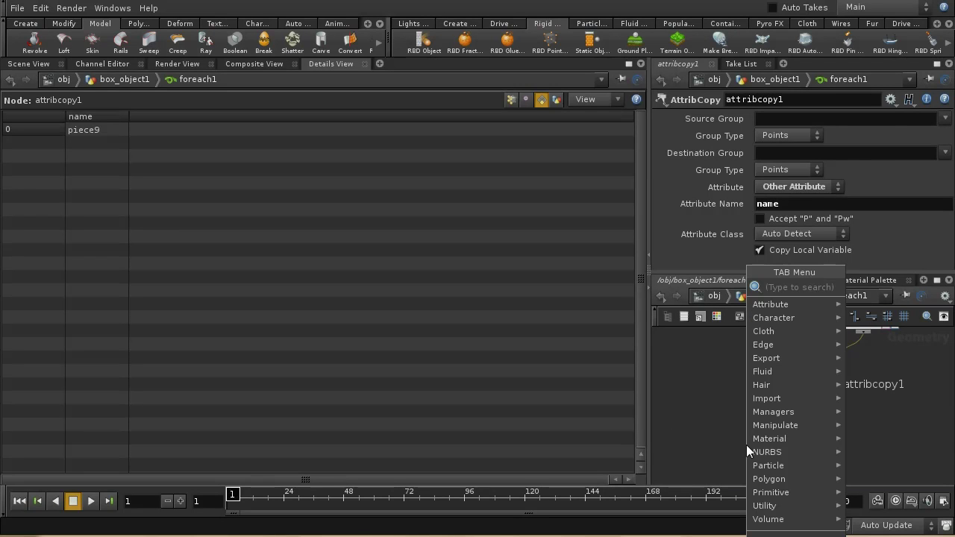
{"action": "type", "text": "merge"}
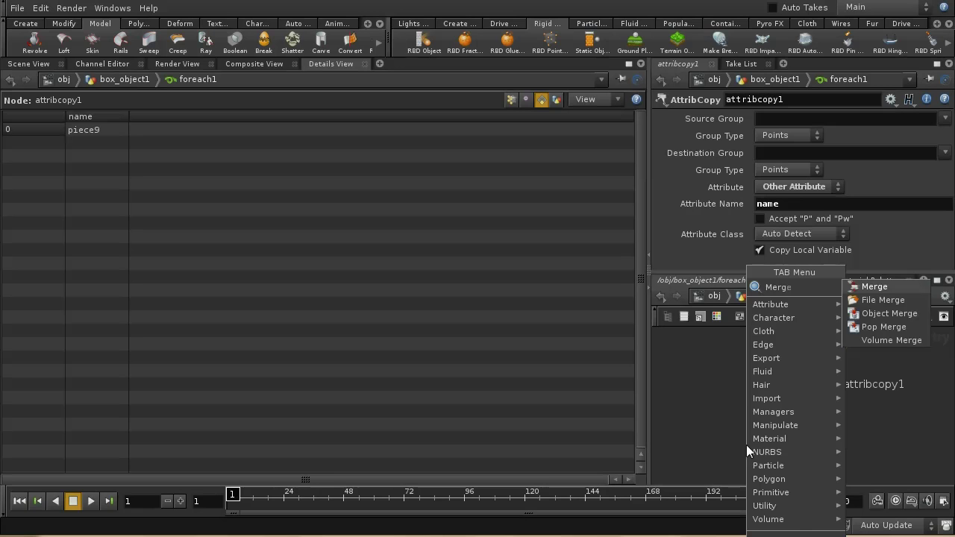
{"action": "left_click", "coordinate": [884, 283]}
{"action": "left_click", "coordinate": [758, 428]}
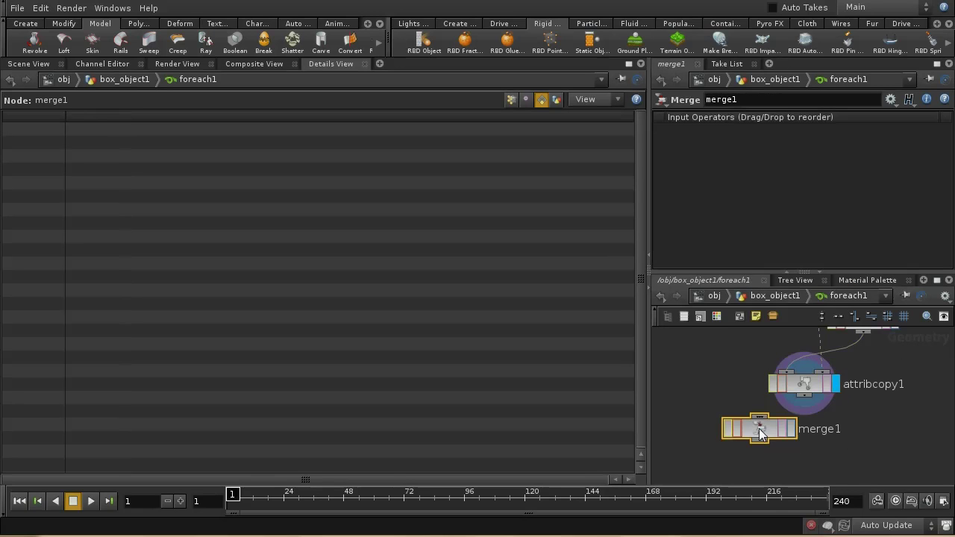
{"action": "left_click_drag", "start_coordinate": [807, 404], "coordinate": [768, 450]}
Step: Connect each1 as the second input of merge1 and make merge1 the displayed node
{"action": "scroll", "coordinate": [751, 392], "scroll_direction": "up", "scroll_amount": 10}
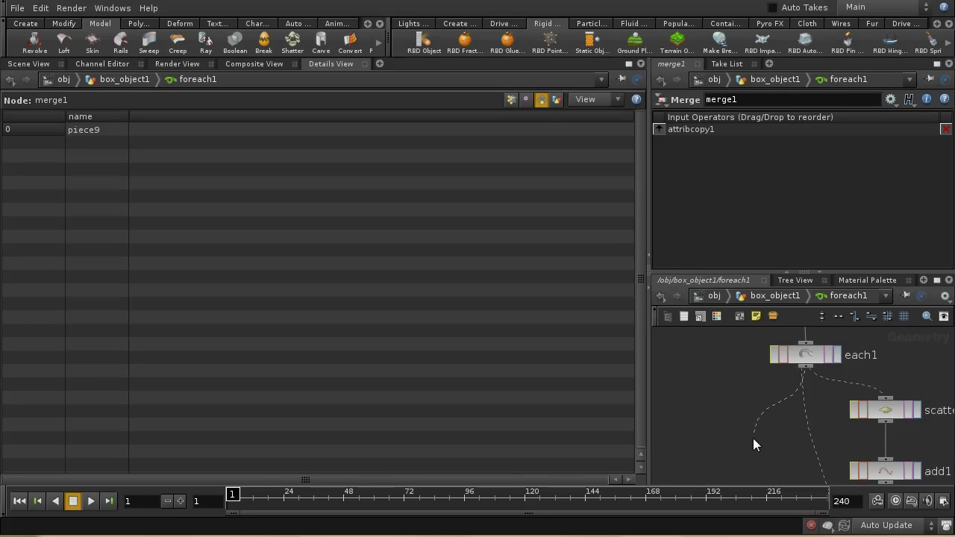
{"action": "scroll", "coordinate": [753, 438], "scroll_direction": "down", "scroll_amount": 10}
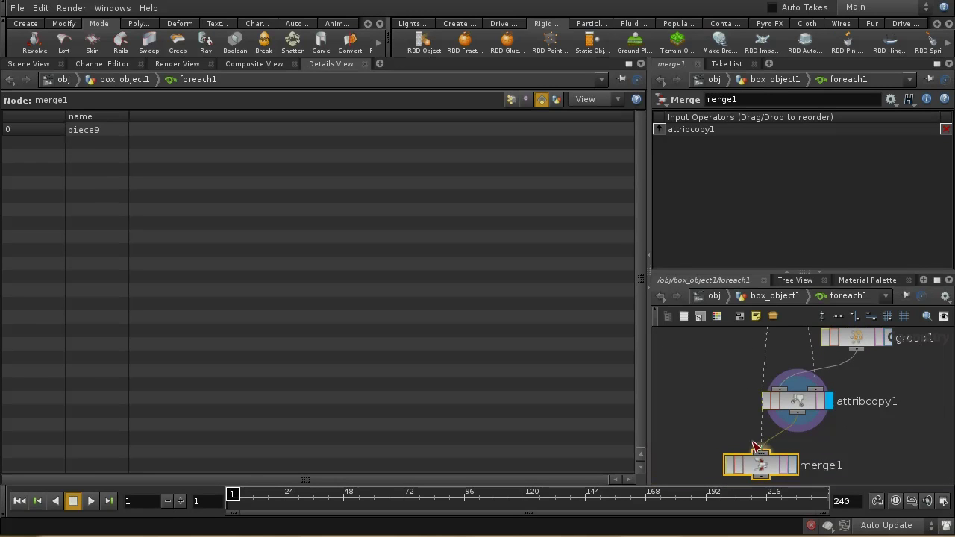
{"action": "left_click", "coordinate": [759, 453]}
{"action": "left_click", "coordinate": [794, 466]}
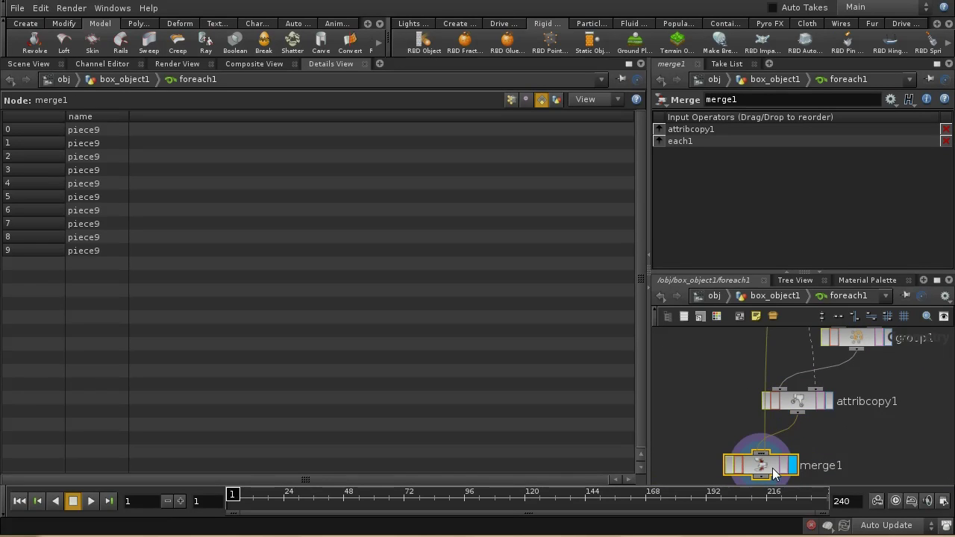
{"action": "left_click_drag", "start_coordinate": [788, 467], "coordinate": [803, 467]}
Step: Return to the box_object1 network and make foreach1 the displayed node
{"action": "key", "text": "u"}
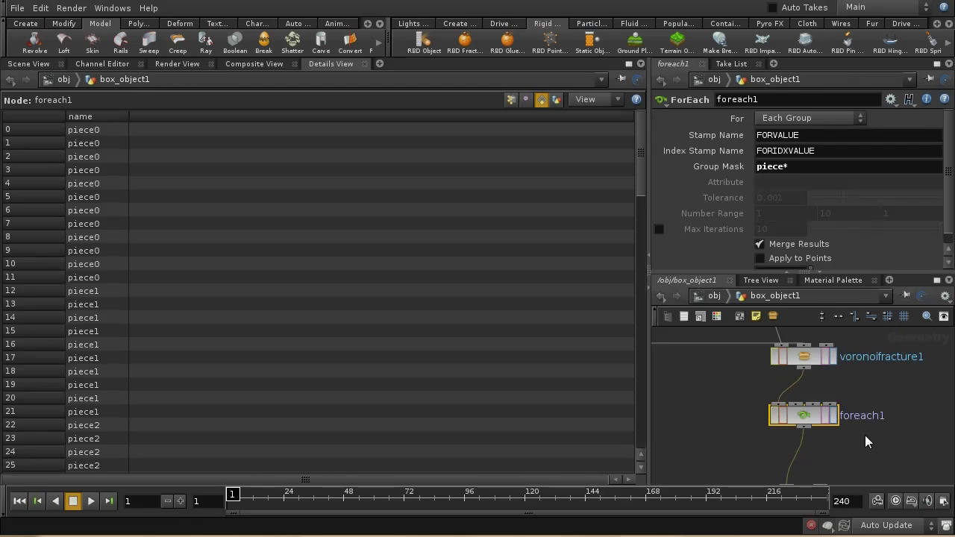
{"action": "left_click", "coordinate": [825, 425]}
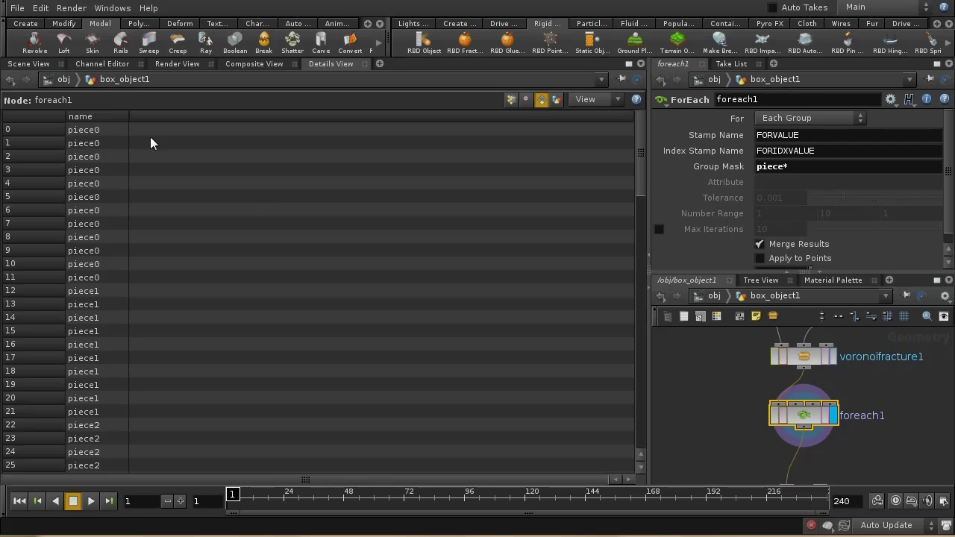
{"action": "middle_click_drag", "start_coordinate": [803, 418], "coordinate": [835, 335]}
Step: Set Number Of Points to 1000 on scatter1 inside foreach1, return to box_object1 and save the scene
{"action": "double_click", "coordinate": [805, 424]}
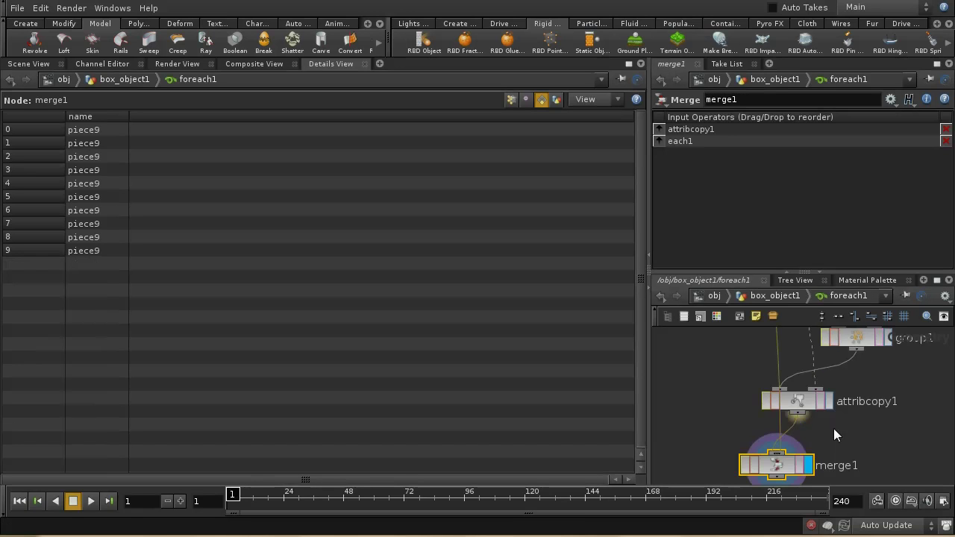
{"action": "scroll", "coordinate": [888, 402], "scroll_direction": "up", "scroll_amount": 3}
{"action": "scroll", "coordinate": [876, 370], "scroll_direction": "up", "scroll_amount": 2}
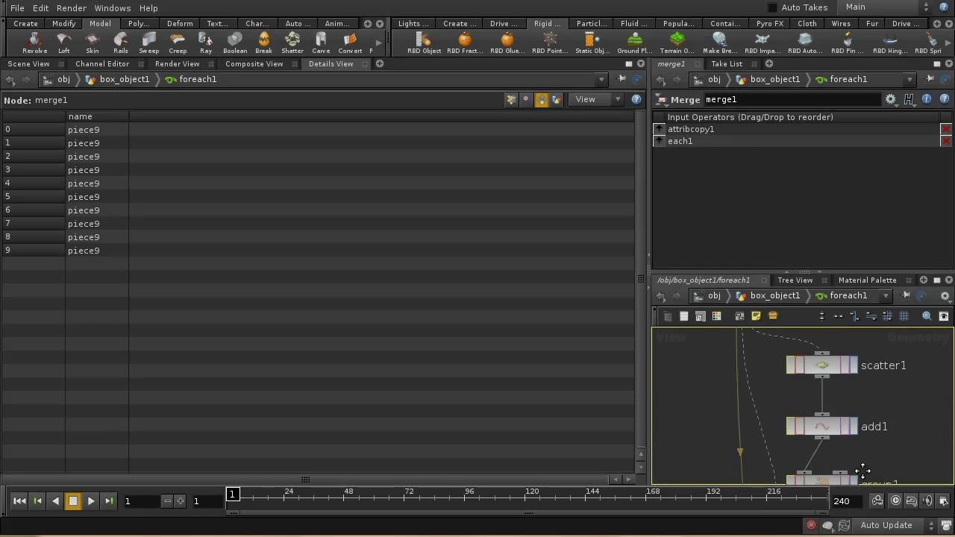
{"action": "left_click", "coordinate": [837, 366]}
{"action": "left_click", "coordinate": [788, 164]}
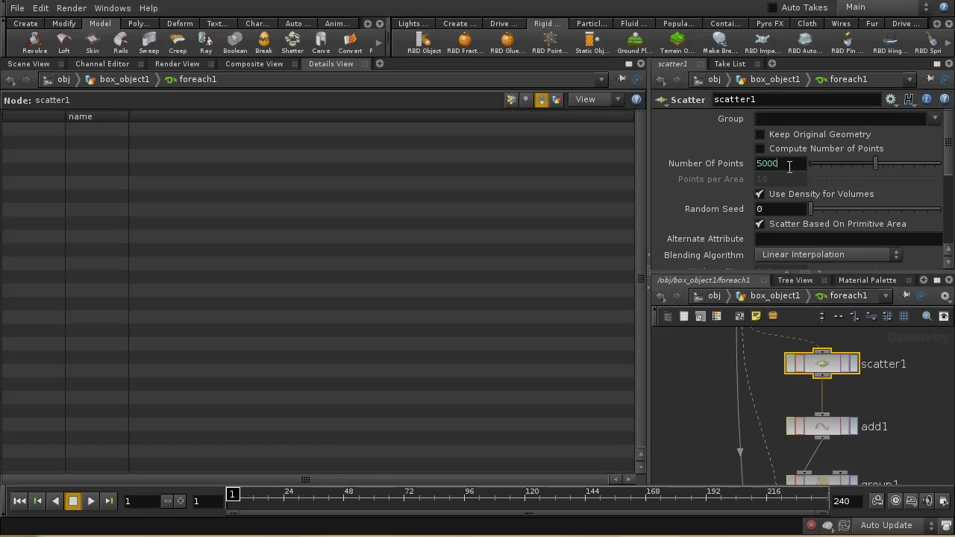
{"action": "key", "text": "BackSpace"}
{"action": "key", "text": "BackSpace"}
{"action": "key", "text": "BackSpace"}
{"action": "key", "text": "BackSpace"}
{"action": "type", "text": "1000"}
{"action": "key", "text": "Return"}
{"action": "left_click", "coordinate": [747, 297]}
{"action": "key", "text": "ctrl+s"}
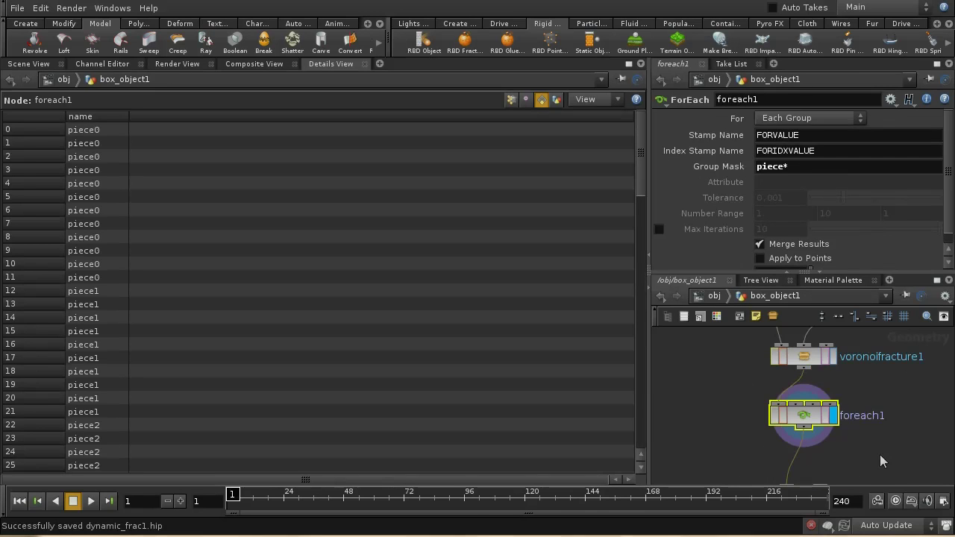
Step: Move rest1 down and insert a Blast node on the wire between foreach1 and rest1
{"action": "middle_click_drag", "start_coordinate": [878, 455], "coordinate": [872, 378]}
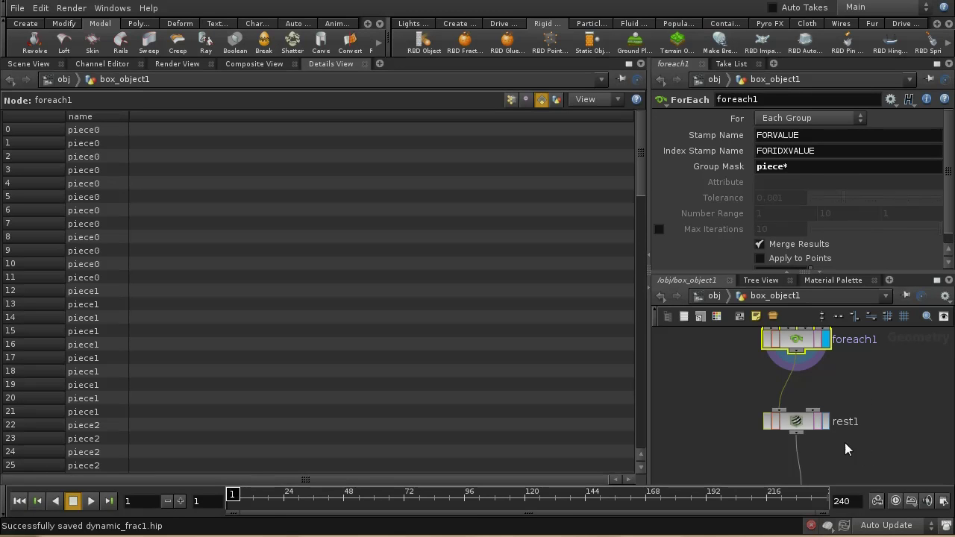
{"action": "left_click_drag", "start_coordinate": [805, 423], "coordinate": [804, 463]}
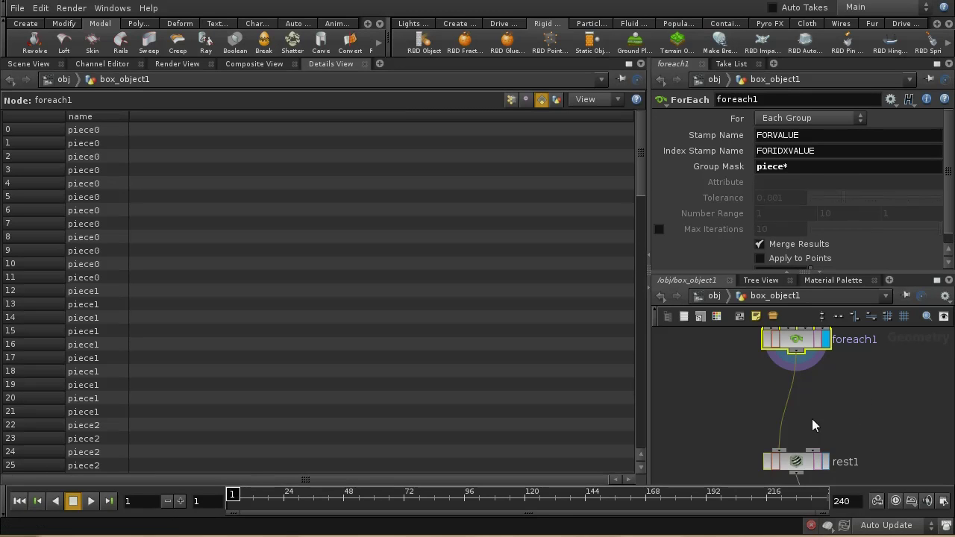
{"action": "key", "text": "Tab"}
{"action": "type", "text": "bl"}
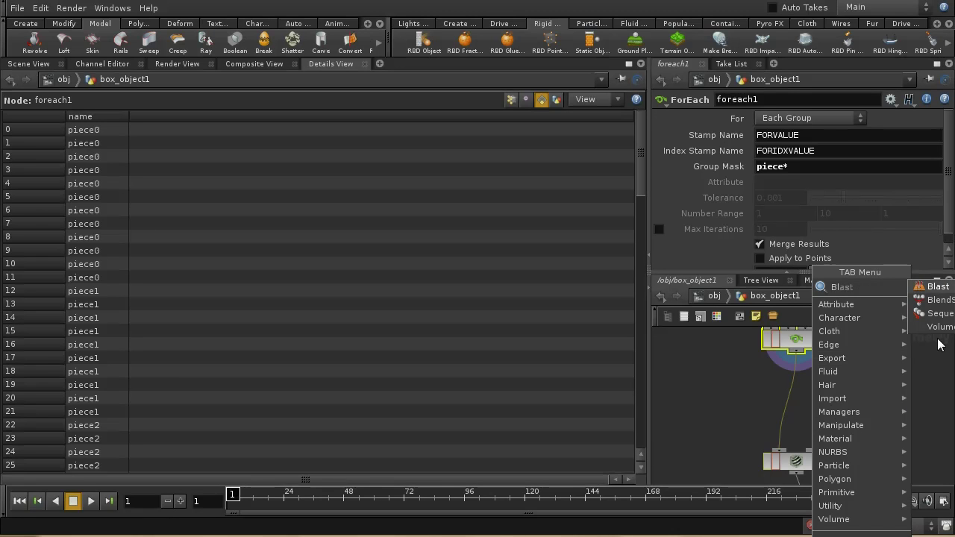
{"action": "left_click", "coordinate": [937, 286]}
{"action": "left_click", "coordinate": [800, 406]}
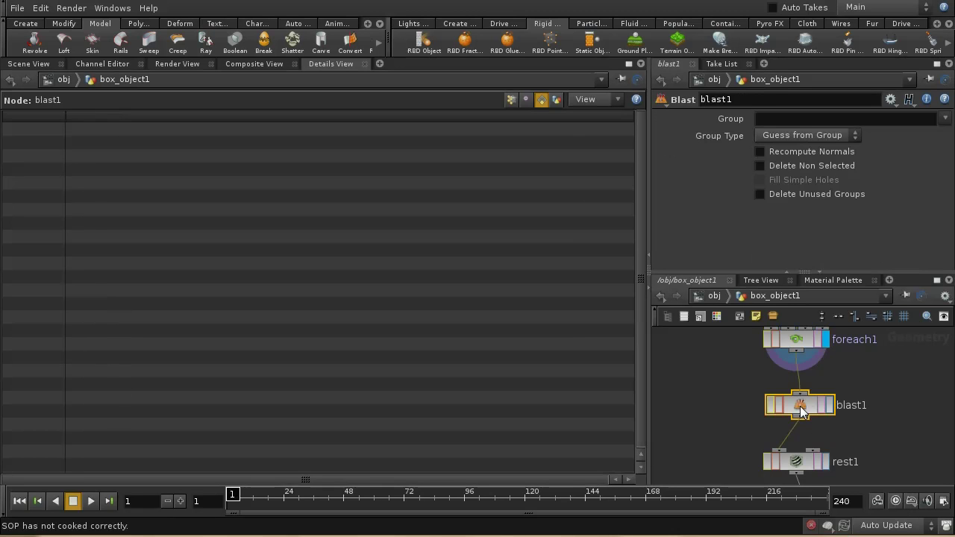
Step: Set blast1's Group to points and tidy the spacing of the nodes below it
{"action": "left_click", "coordinate": [945, 119]}
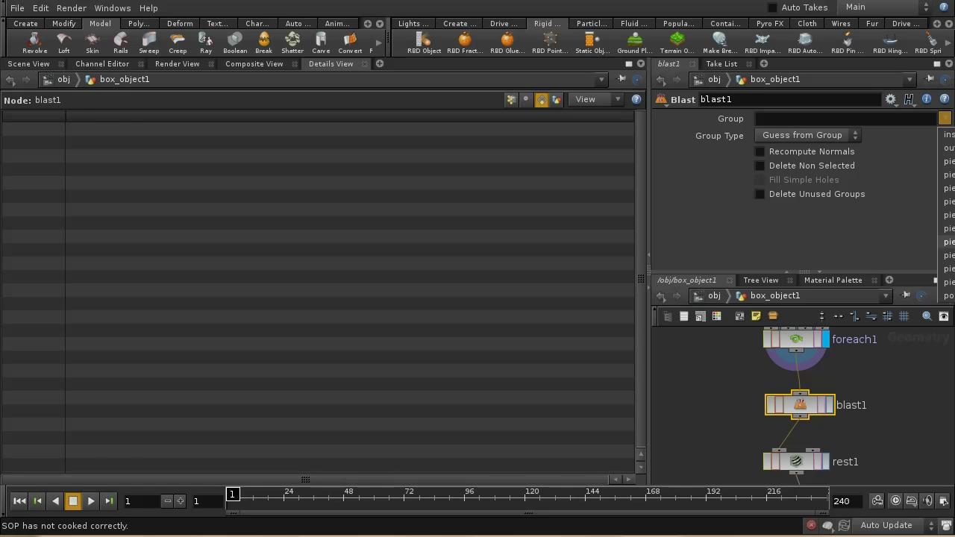
{"action": "left_click", "coordinate": [946, 296]}
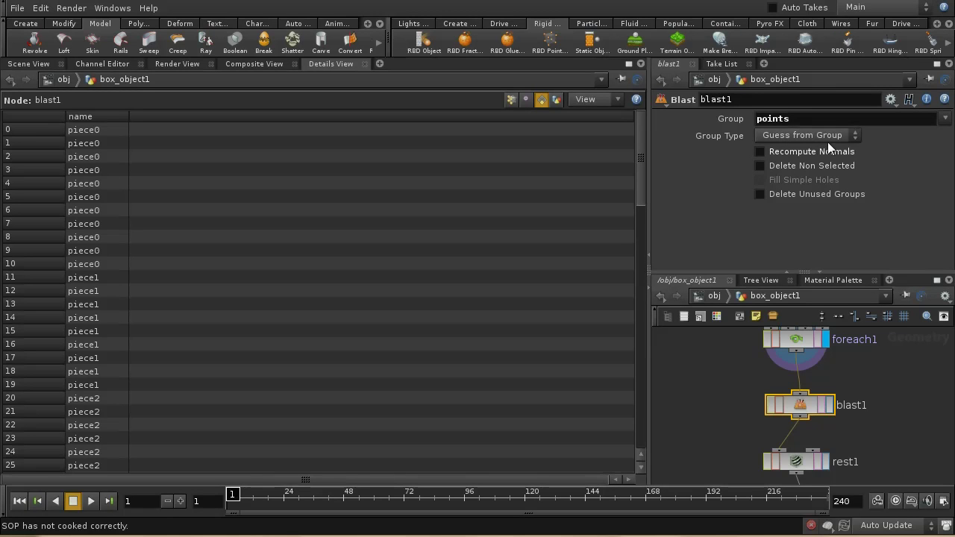
{"action": "left_click_drag", "start_coordinate": [815, 407], "coordinate": [811, 408]}
{"action": "middle_click_drag", "start_coordinate": [891, 442], "coordinate": [869, 383]}
{"action": "left_click_drag", "start_coordinate": [774, 451], "coordinate": [769, 463]}
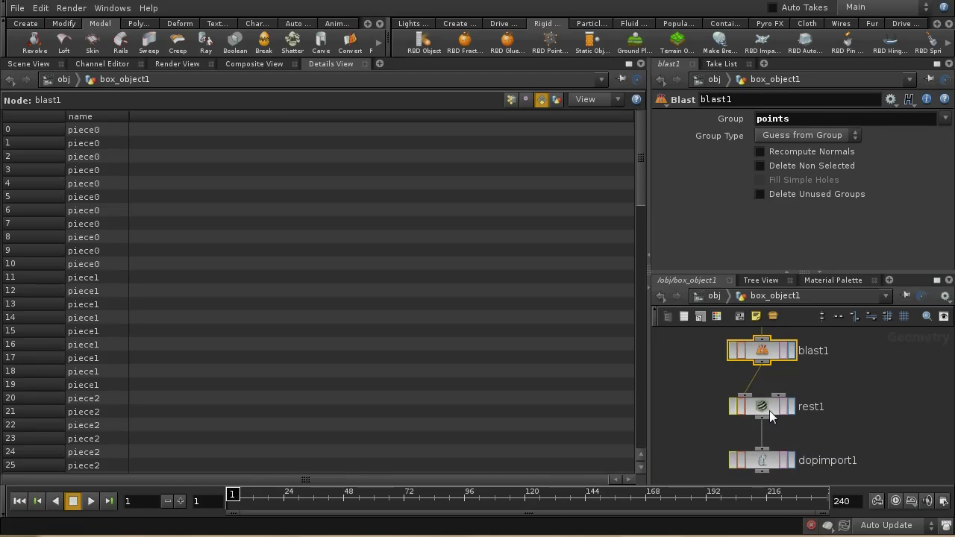
{"action": "left_click_drag", "start_coordinate": [769, 410], "coordinate": [772, 416]}
Step: Display dopimport1, play the fracture simulation in the scene view to about frame 35 and rewind to frame 1
{"action": "left_click", "coordinate": [792, 462]}
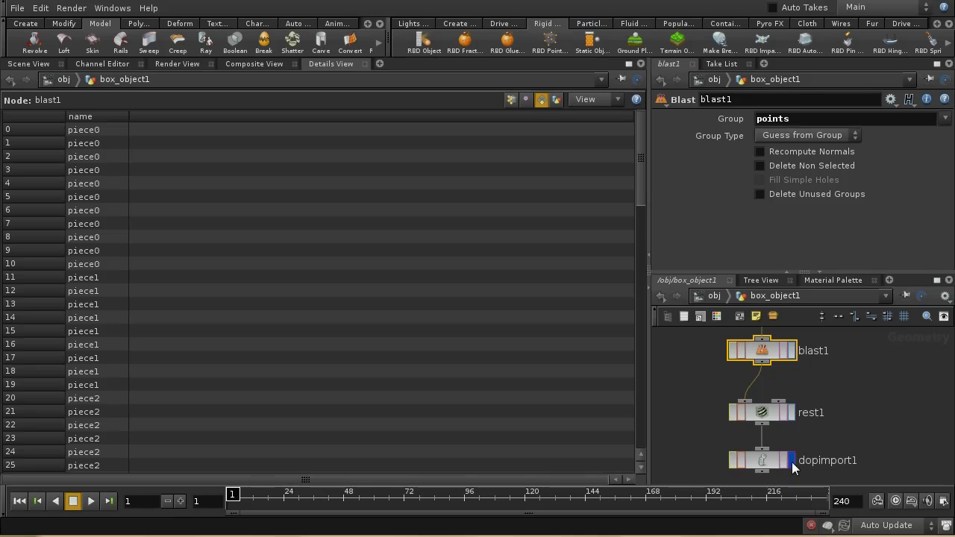
{"action": "middle_click_drag", "start_coordinate": [872, 425], "coordinate": [878, 392]}
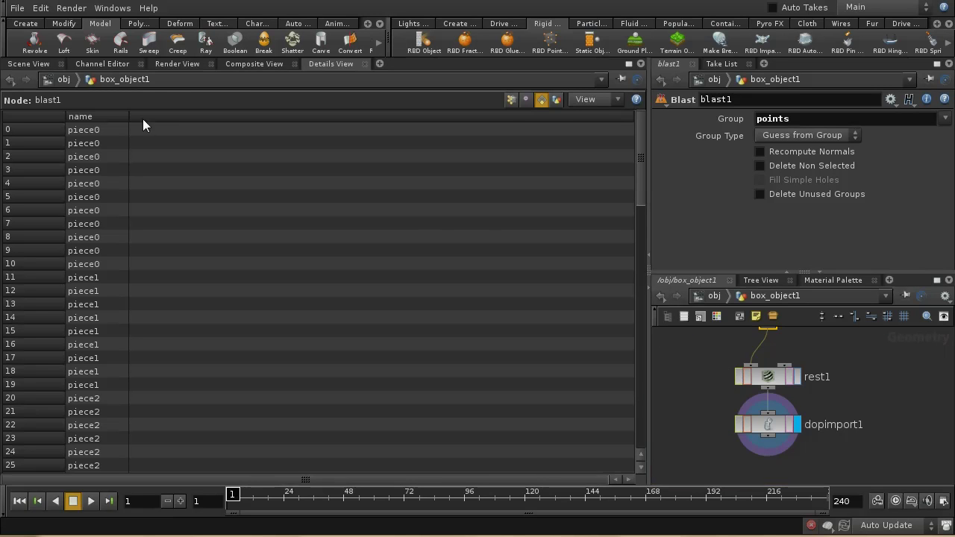
{"action": "left_click", "coordinate": [29, 63]}
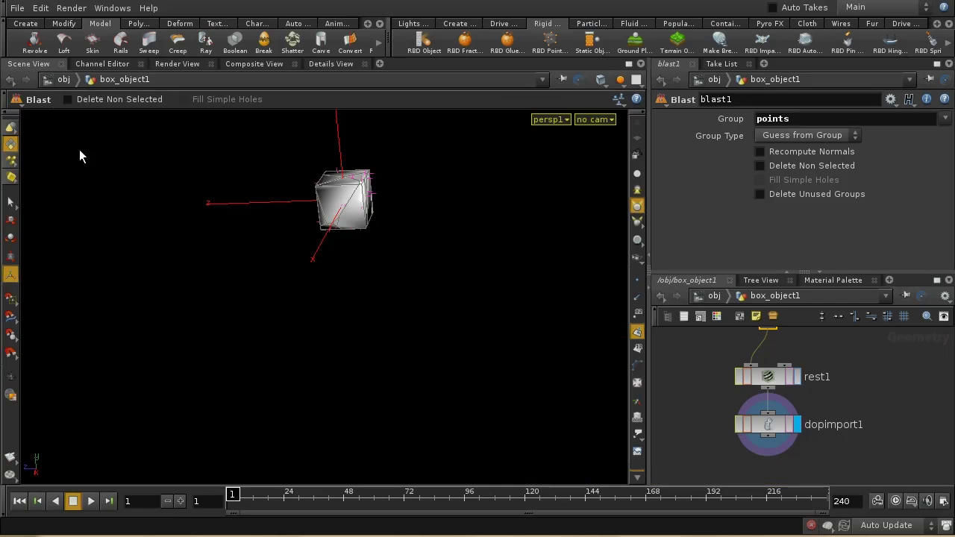
{"action": "left_click", "coordinate": [92, 501]}
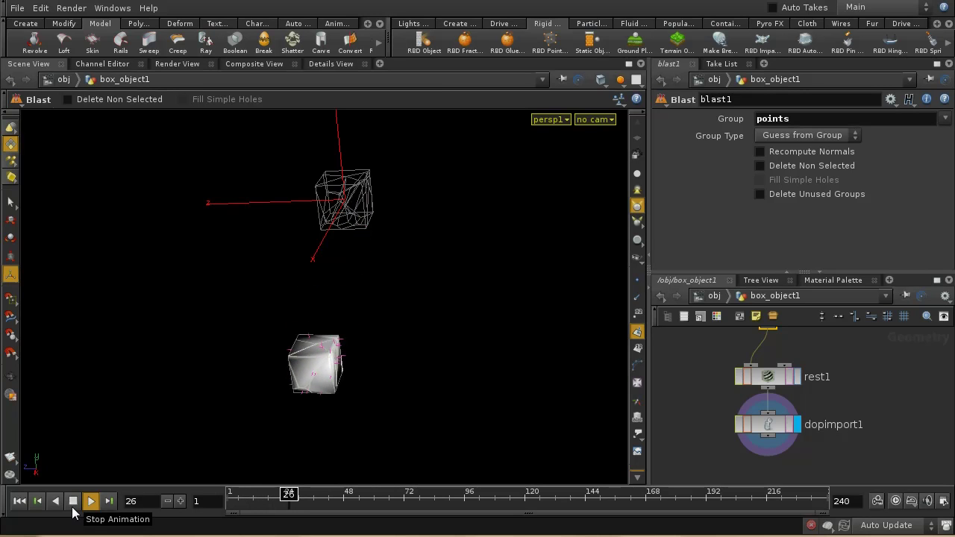
{"action": "left_click", "coordinate": [73, 511]}
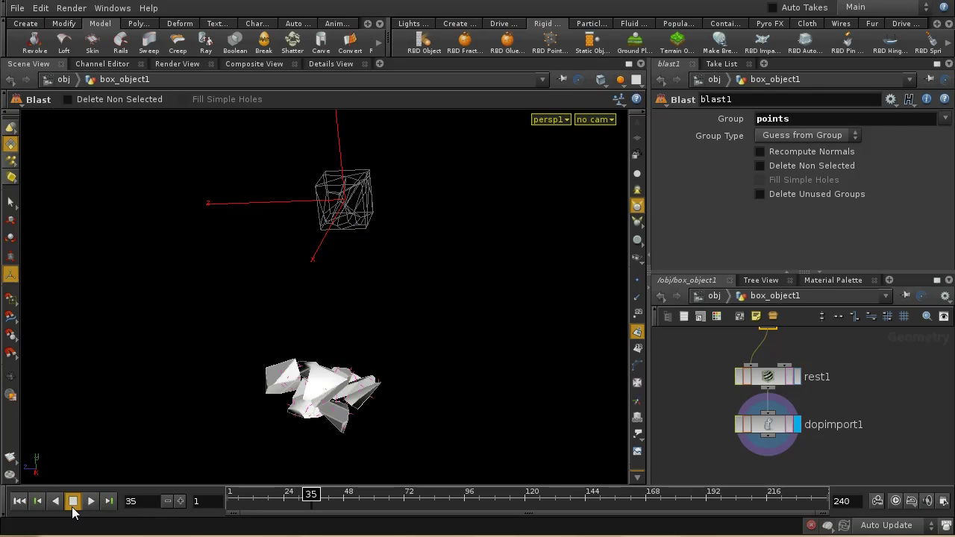
{"action": "left_click", "coordinate": [21, 501]}
Step: Duplicate blast1 as a parallel branch from foreach1, enable Delete Non Selected on the copy and display it
{"action": "middle_click_drag", "start_coordinate": [851, 423], "coordinate": [789, 467]}
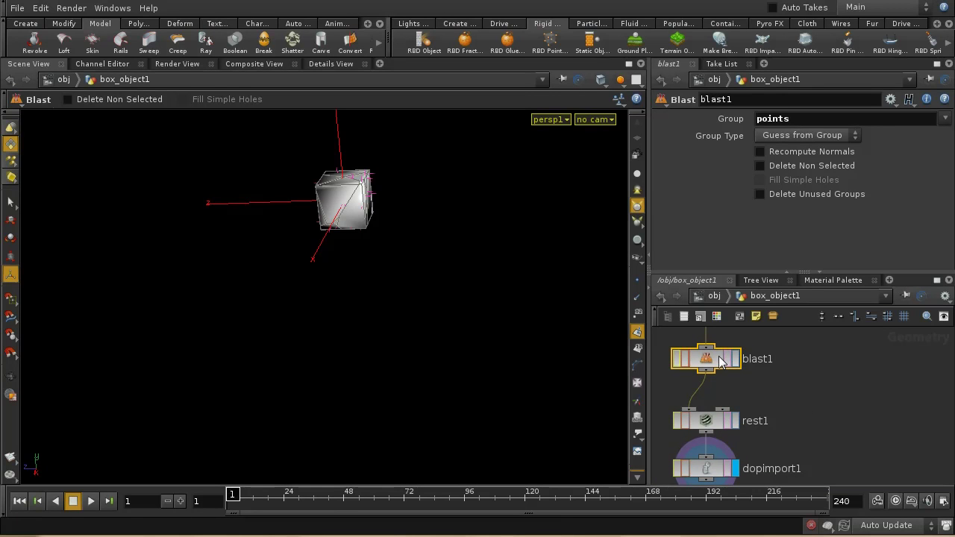
{"action": "key", "text": "ctrl+c"}
{"action": "key", "text": "ctrl+v"}
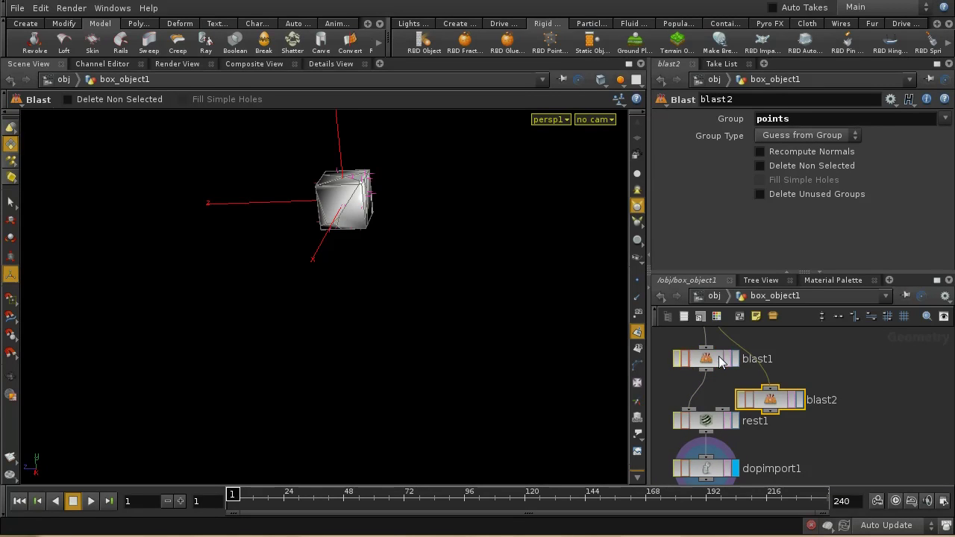
{"action": "left_click_drag", "start_coordinate": [772, 404], "coordinate": [838, 359]}
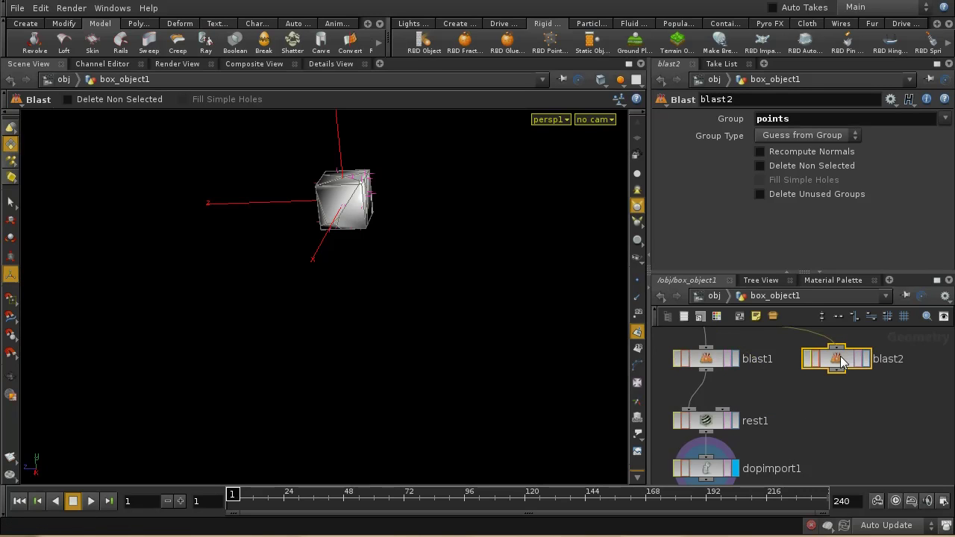
{"action": "left_click", "coordinate": [760, 166]}
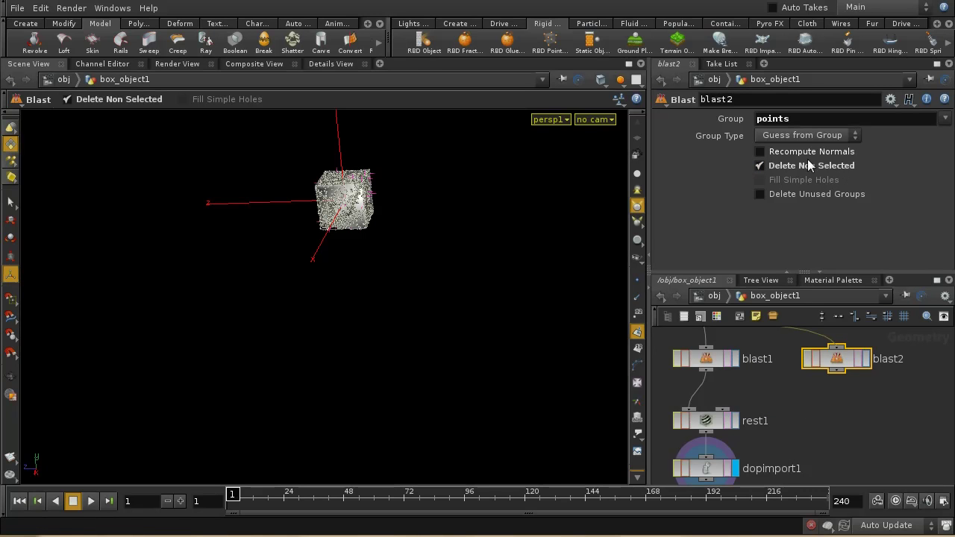
{"action": "left_click", "coordinate": [865, 360]}
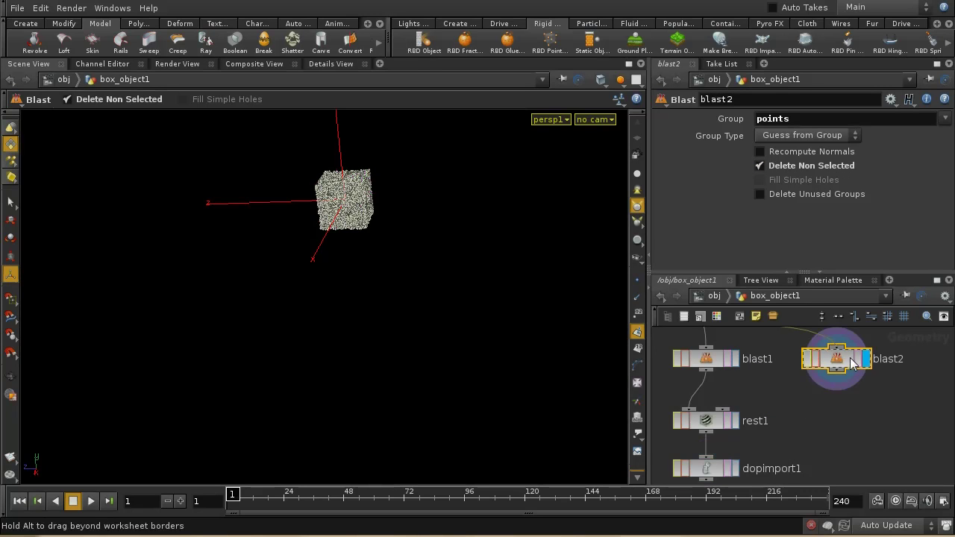
Step: Duplicate dopimport1 and place the copy beside it, under the blast2 branch
{"action": "left_click", "coordinate": [713, 472]}
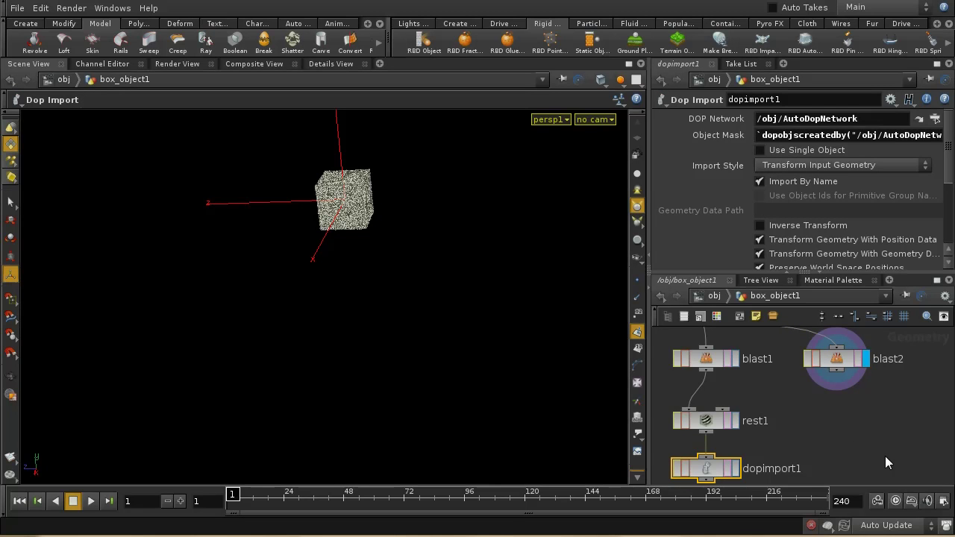
{"action": "key", "text": "ctrl+c"}
{"action": "key", "text": "ctrl+v"}
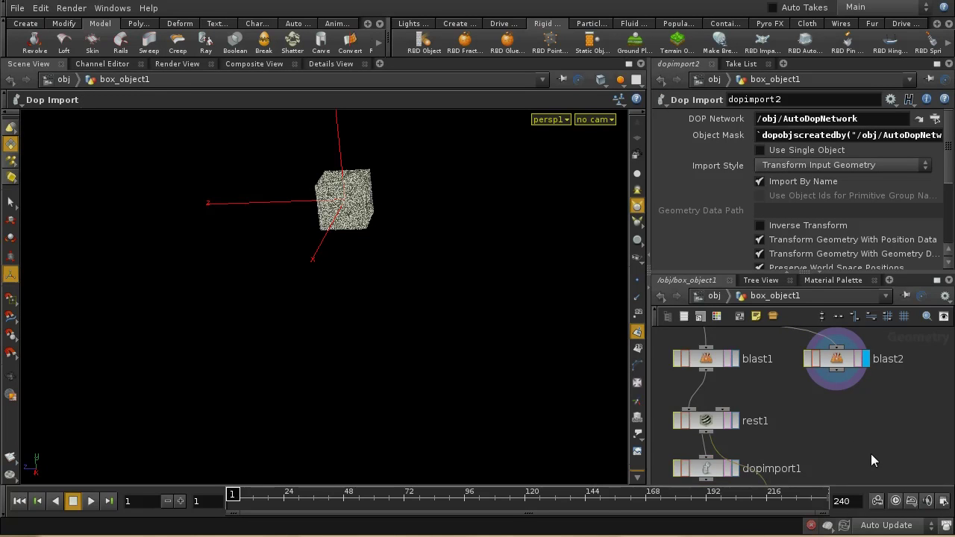
{"action": "middle_click_drag", "start_coordinate": [870, 454], "coordinate": [847, 387]}
{"action": "left_click_drag", "start_coordinate": [772, 440], "coordinate": [838, 407]}
{"action": "scroll", "coordinate": [858, 405], "scroll_direction": "up", "scroll_amount": 3}
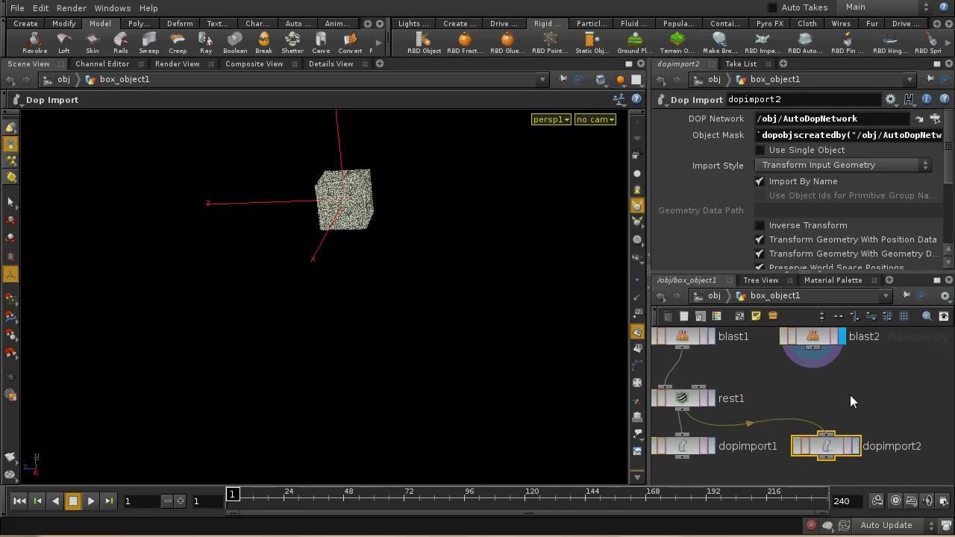
Step: Rewire dopimport2's input from rest1 to blast2 and make dopimport2 the displayed node
{"action": "left_click_drag", "start_coordinate": [819, 362], "coordinate": [825, 440]}
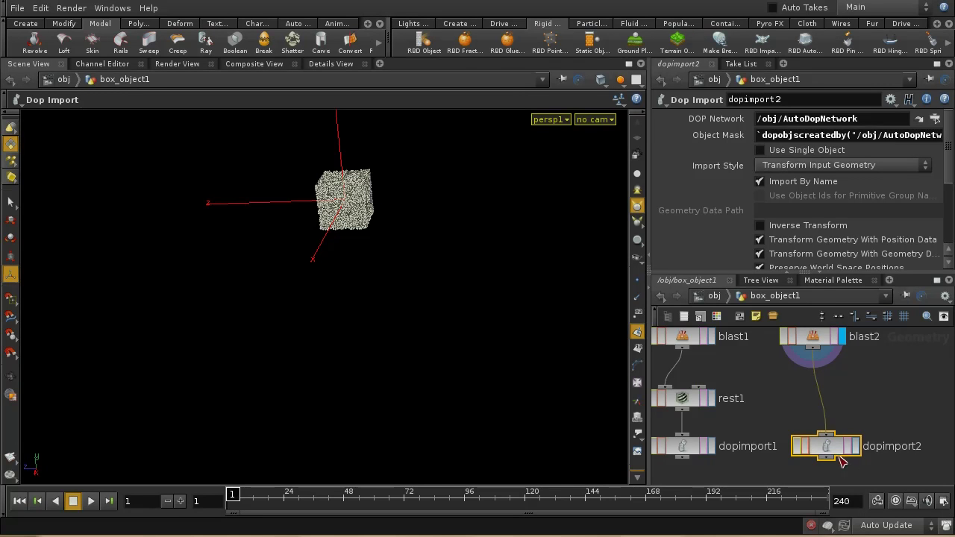
{"action": "middle_click_drag", "start_coordinate": [858, 469], "coordinate": [890, 417]}
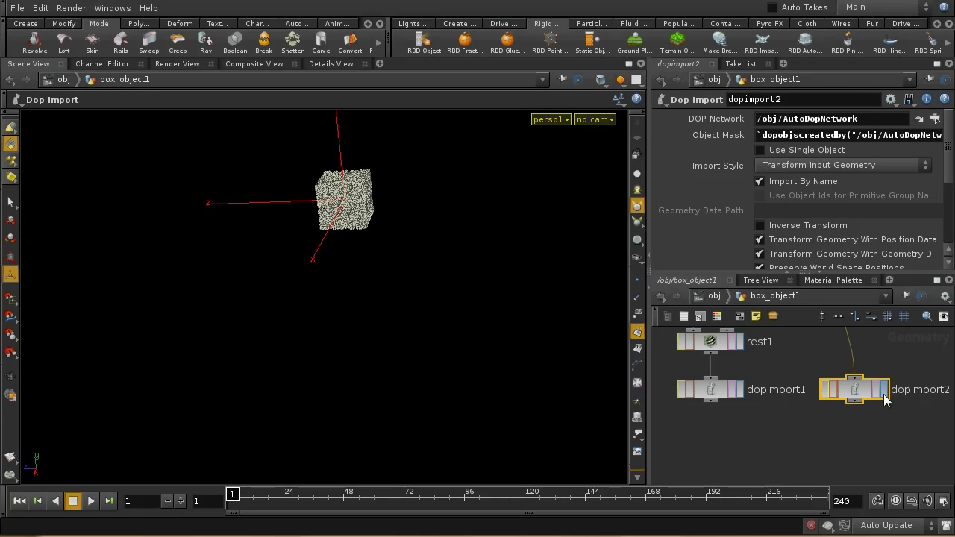
{"action": "left_click", "coordinate": [885, 399]}
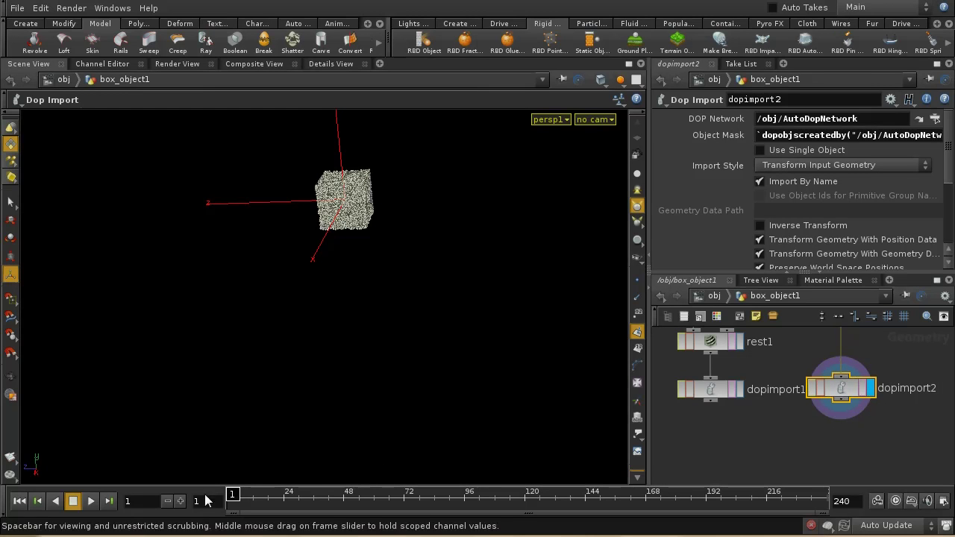
Step: Play the scattered points' simulation through dopimport2 to about frame 42, stop it and rewind to frame 1
{"action": "left_click", "coordinate": [90, 501]}
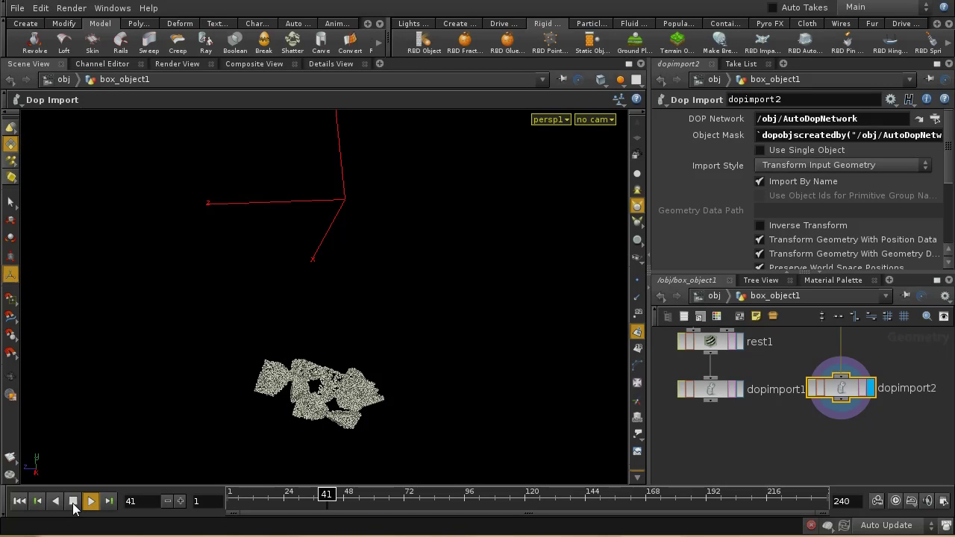
{"action": "left_click", "coordinate": [73, 500]}
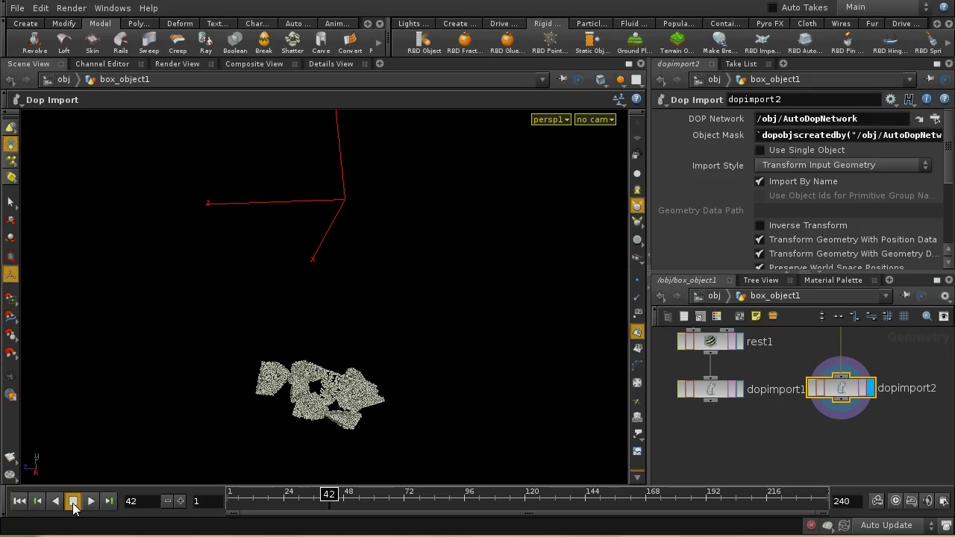
{"action": "left_click", "coordinate": [19, 500]}
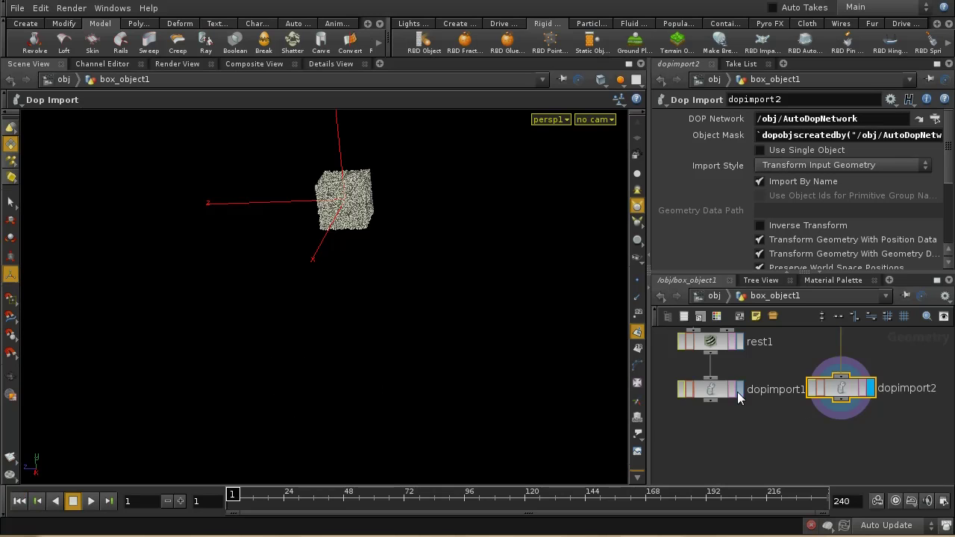
Step: Display dopimport1 and append a Null named POINTS_OUT below dopimport2
{"action": "left_click", "coordinate": [737, 389]}
{"action": "middle_click_drag", "start_coordinate": [814, 432], "coordinate": [789, 389]}
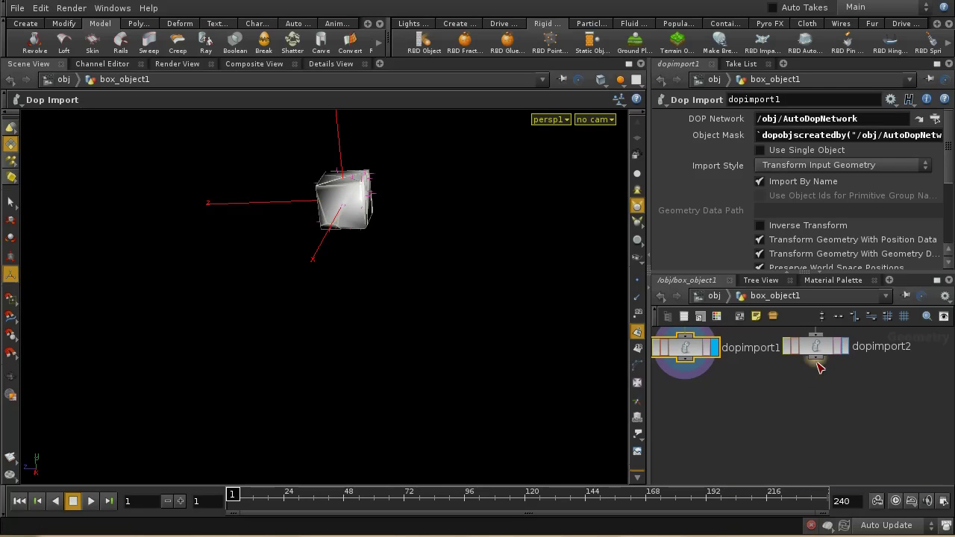
{"action": "key", "text": "Tab"}
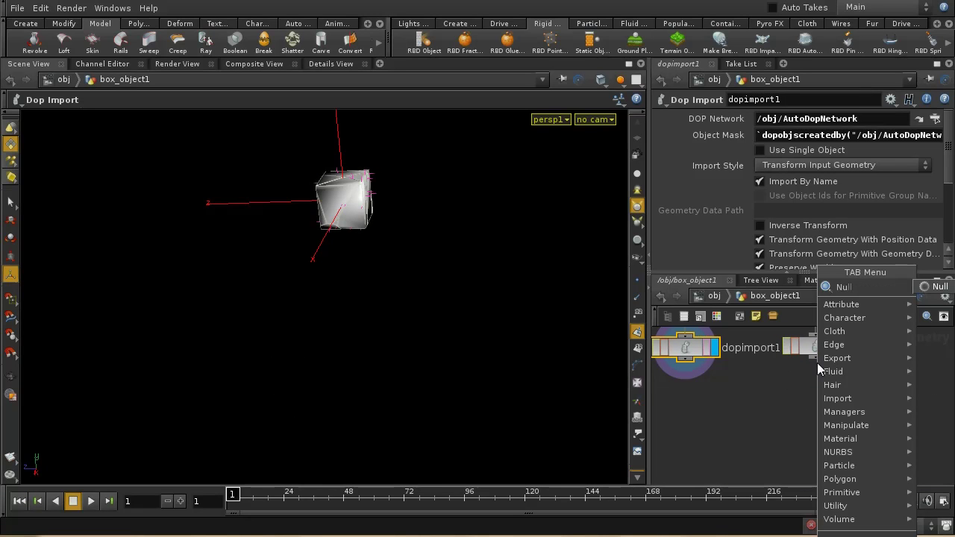
{"action": "key", "text": "Return"}
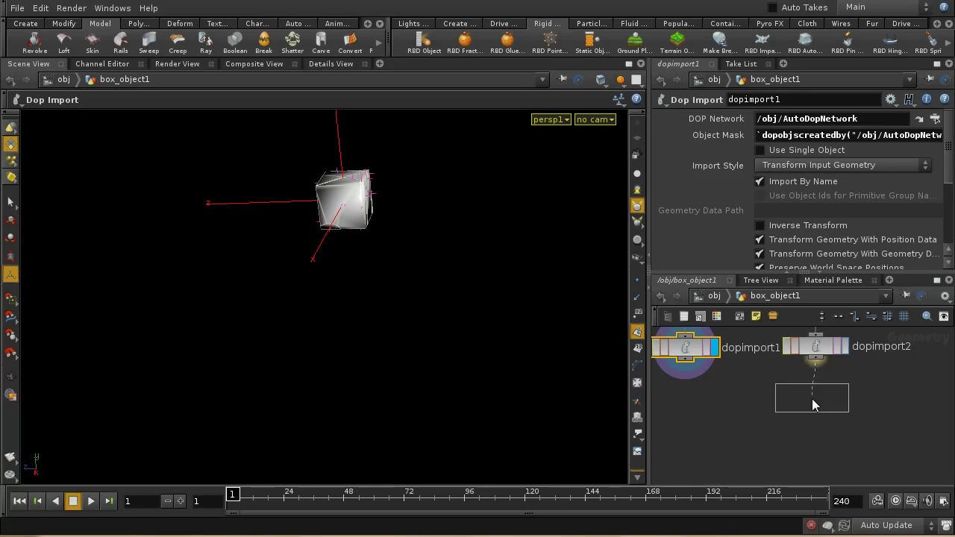
{"action": "left_click", "coordinate": [812, 399]}
{"action": "left_click", "coordinate": [744, 101]}
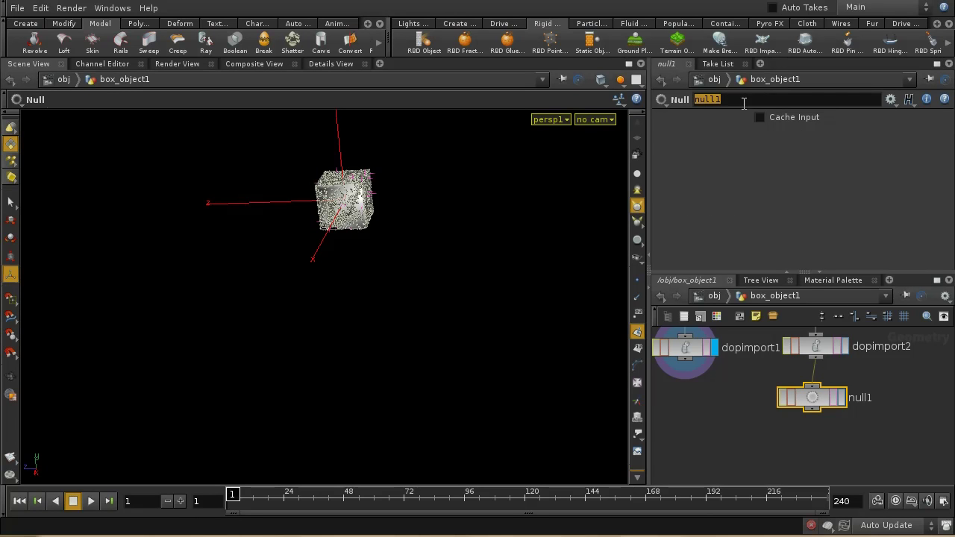
{"action": "type", "text": "POINTS_OUT"}
{"action": "key", "text": "Return"}
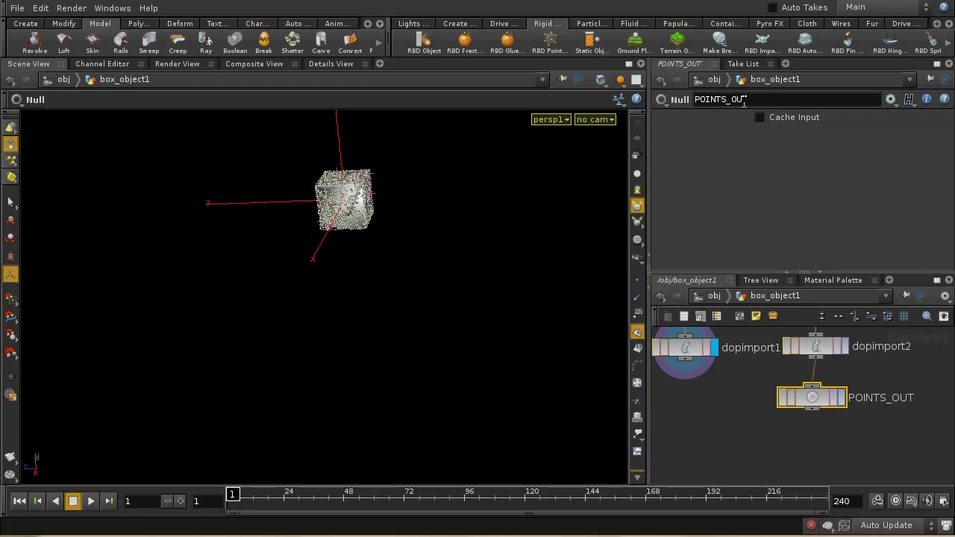
Step: Go into the liquid_start_fluid object and check which object path object_merge1 brings in
{"action": "left_click", "coordinate": [716, 297]}
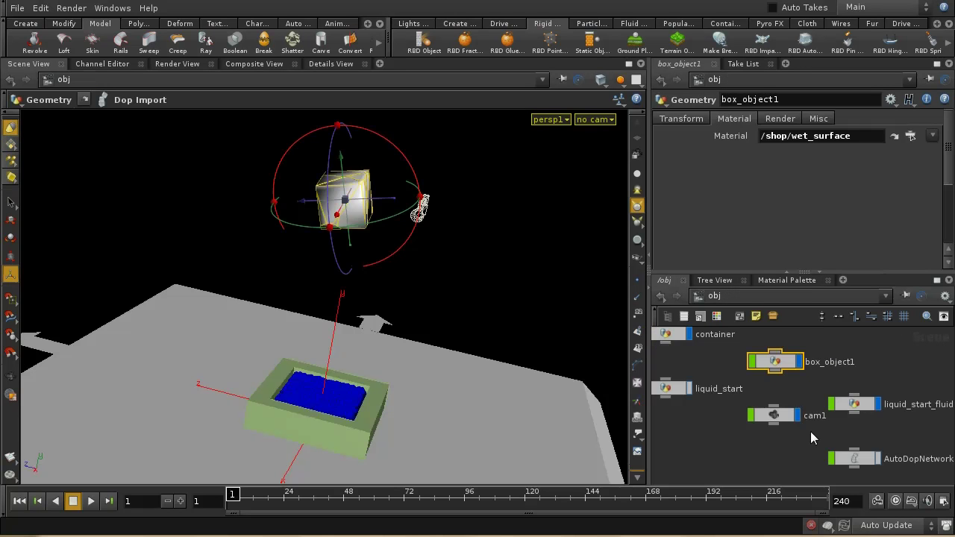
{"action": "middle_click_drag", "start_coordinate": [901, 438], "coordinate": [836, 407]}
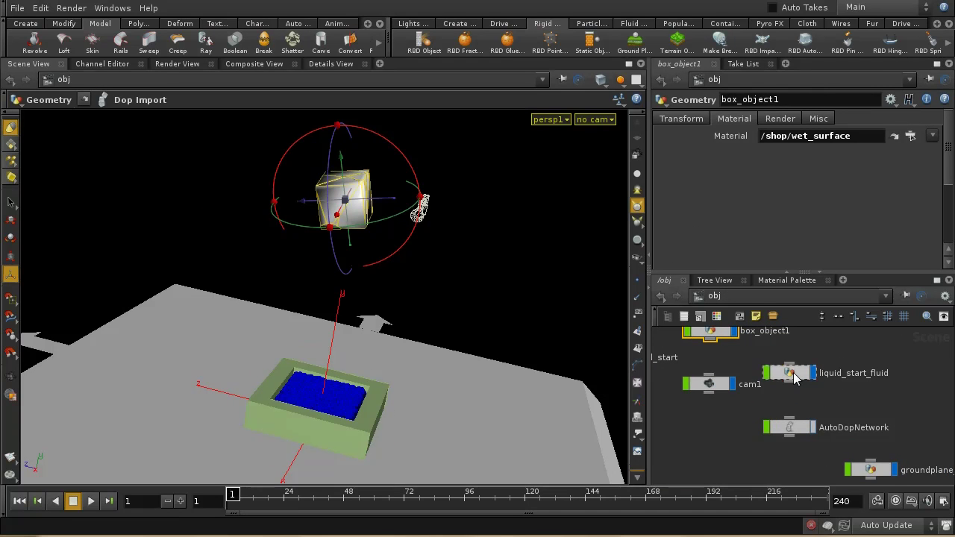
{"action": "double_click", "coordinate": [789, 373]}
{"action": "middle_click_drag", "start_coordinate": [873, 439], "coordinate": [725, 405]}
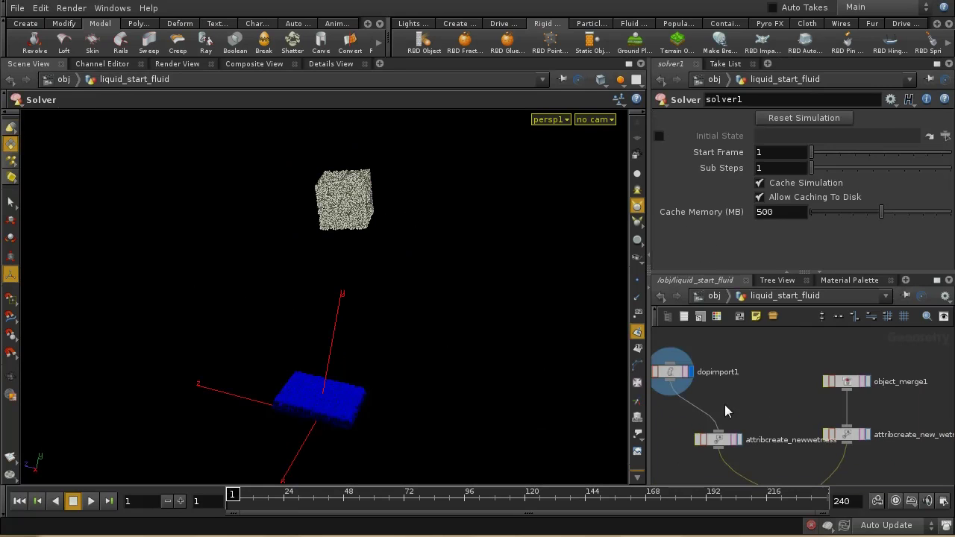
{"action": "left_click", "coordinate": [852, 381]}
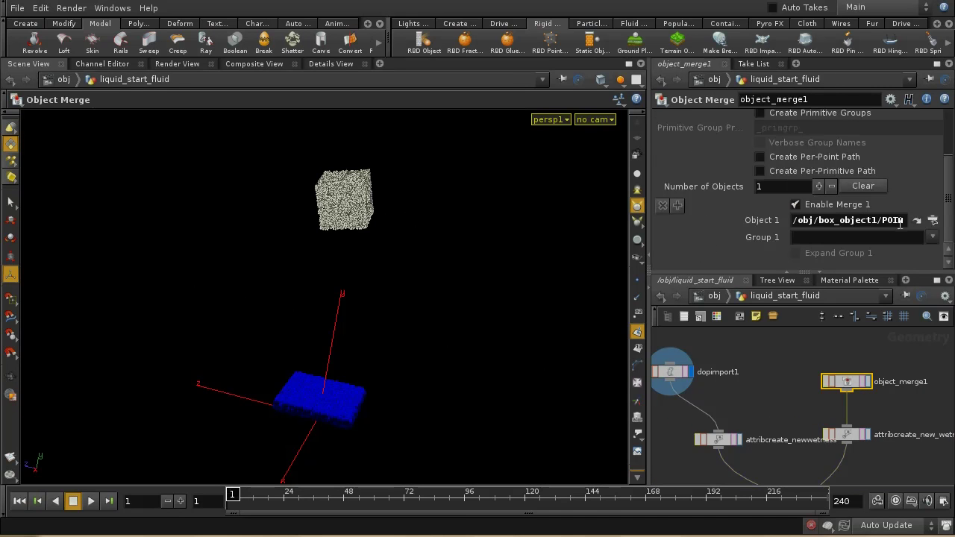
Step: Display solver1, play the wetness simulation to about frame 43 and rewind to frame 1
{"action": "middle_click_drag", "start_coordinate": [913, 406], "coordinate": [899, 339]}
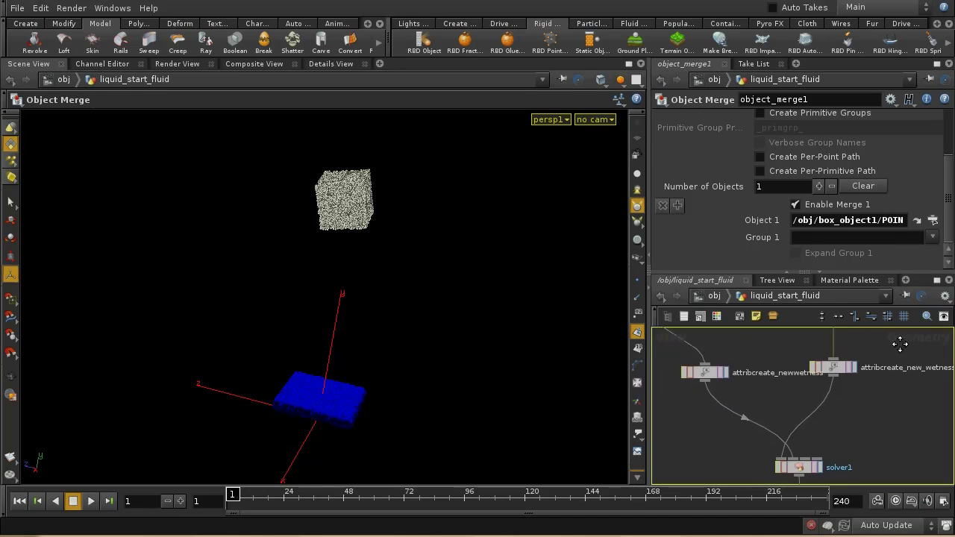
{"action": "middle_click_drag", "start_coordinate": [884, 426], "coordinate": [871, 369]}
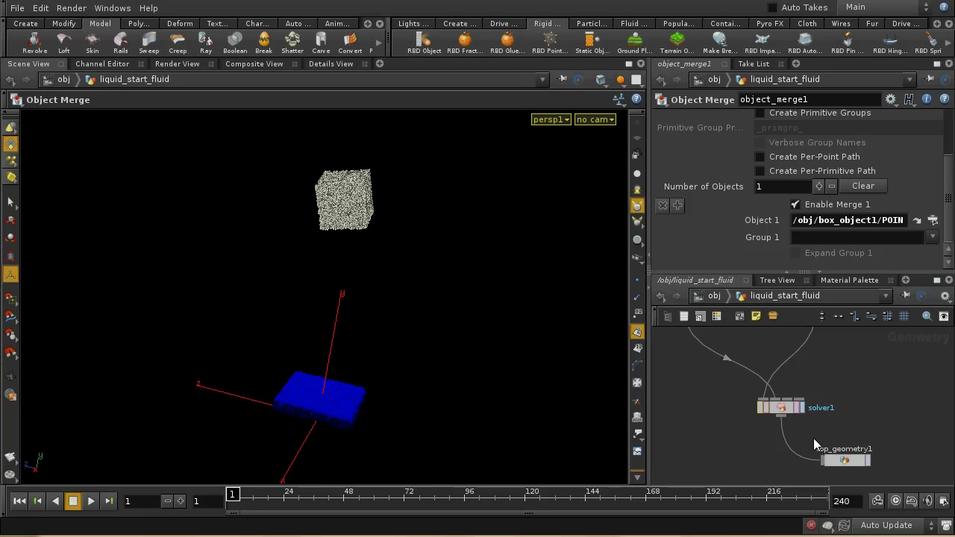
{"action": "left_click", "coordinate": [783, 406]}
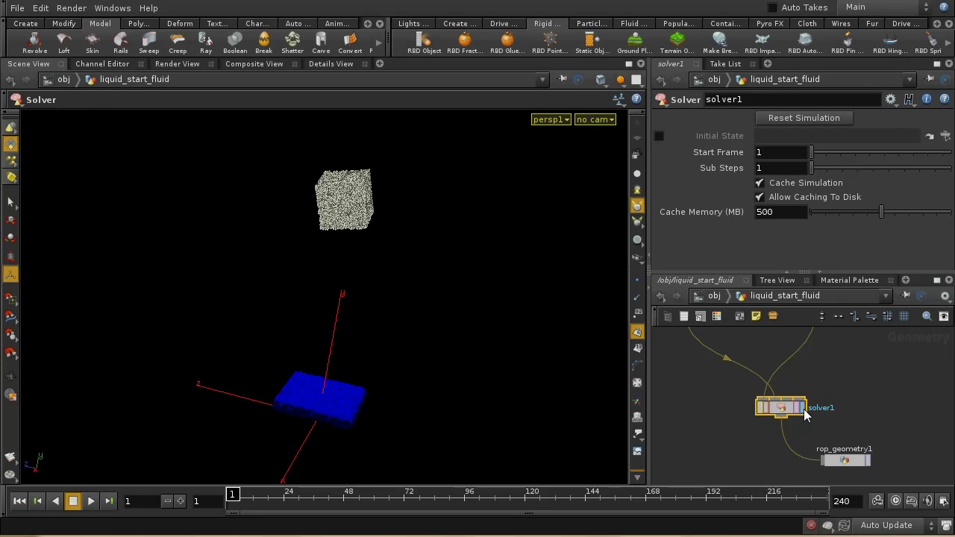
{"action": "left_click", "coordinate": [803, 407]}
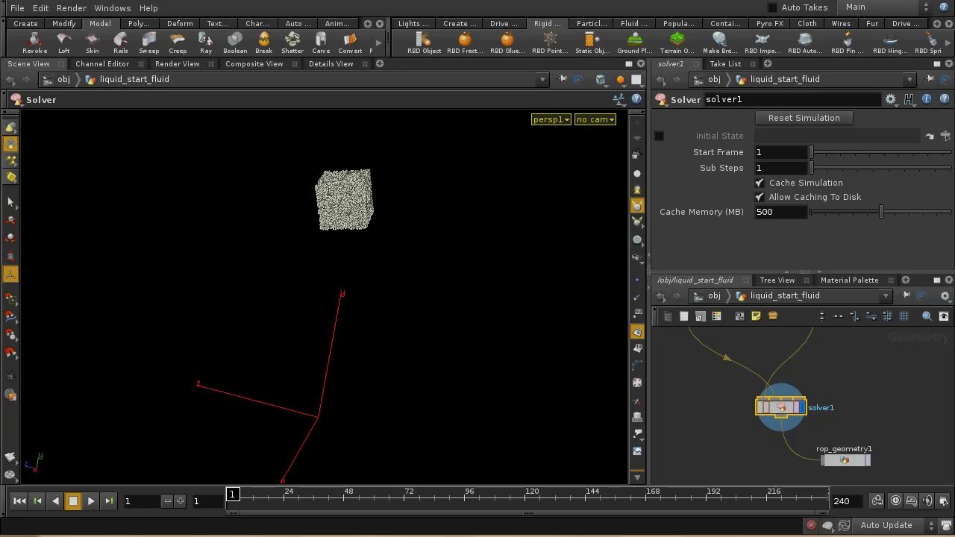
{"action": "left_click", "coordinate": [90, 501]}
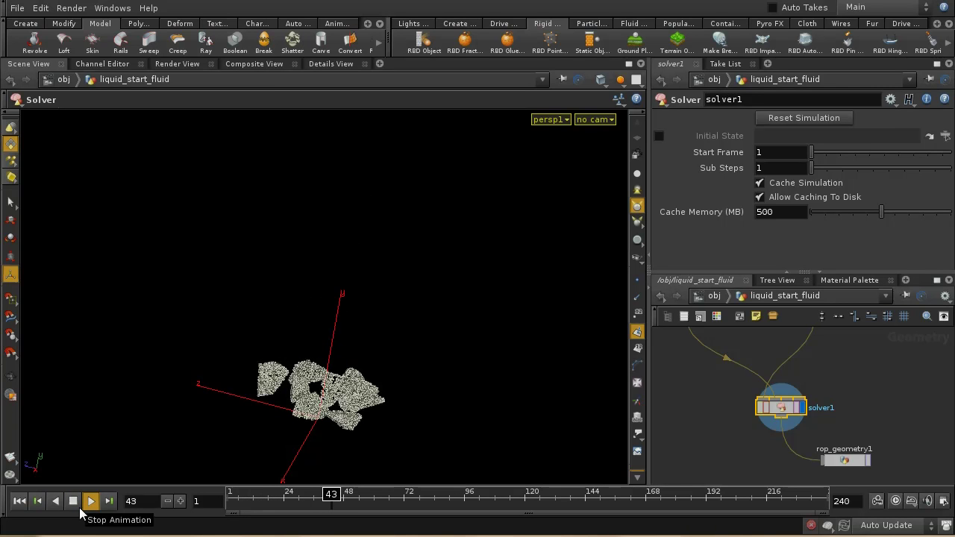
{"action": "left_click", "coordinate": [74, 502]}
{"action": "left_click", "coordinate": [19, 501]}
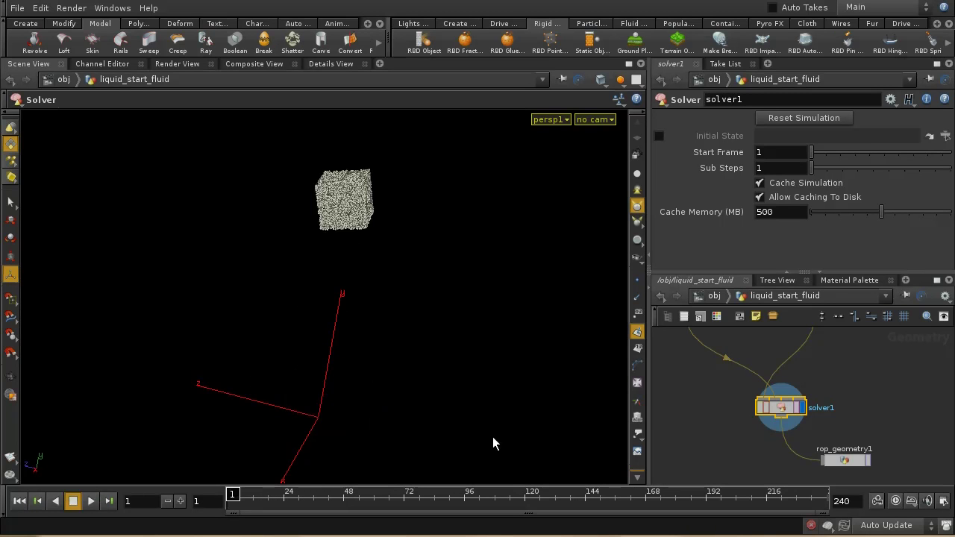
Step: Display the fluid instead of solver1 and render rop_geometry1's frames 1 to 100 to $HIP/cache/wet.$F.bgeo
{"action": "middle_click_drag", "start_coordinate": [926, 382], "coordinate": [784, 354]}
{"action": "left_click", "coordinate": [868, 460]}
{"action": "left_click", "coordinate": [724, 387]}
{"action": "middle_click_drag", "start_coordinate": [820, 437], "coordinate": [788, 380]}
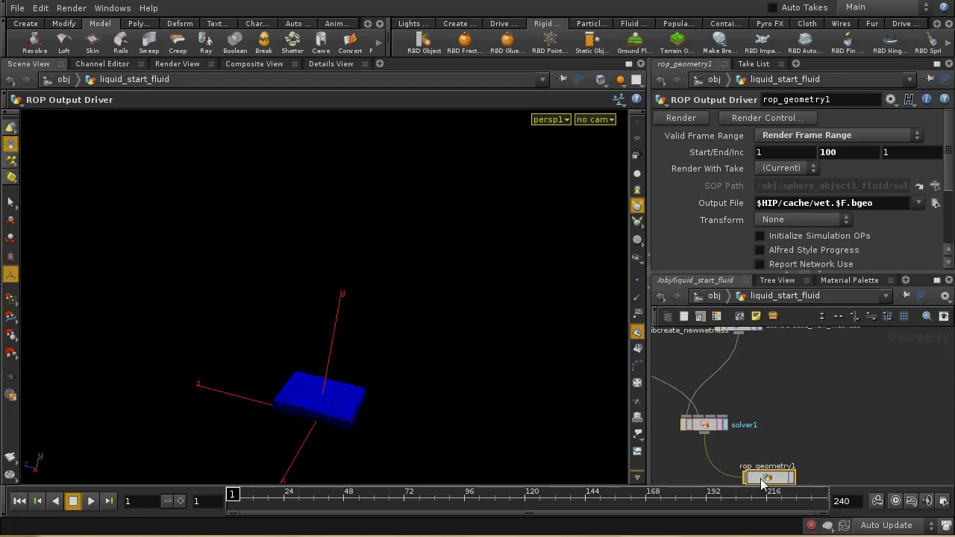
{"action": "middle_click_drag", "start_coordinate": [784, 480], "coordinate": [832, 416]}
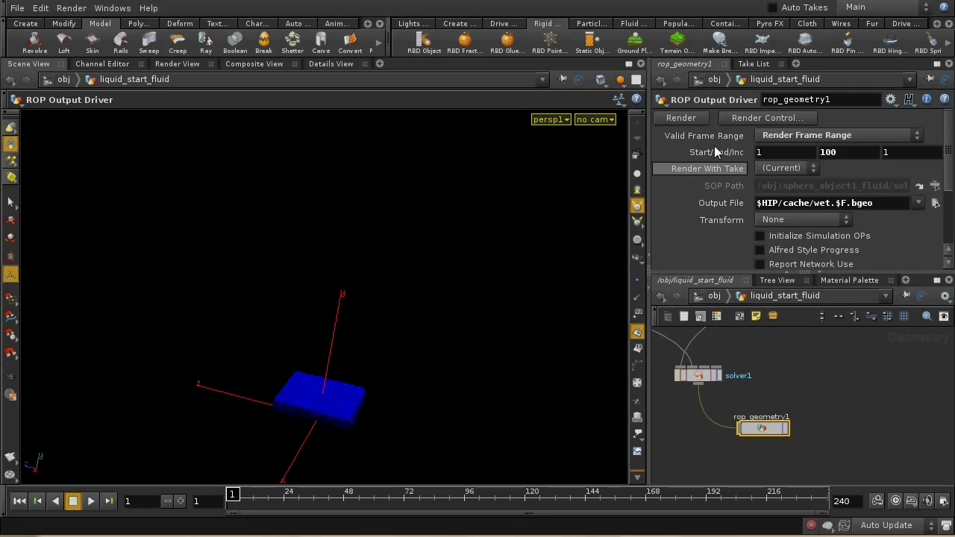
{"action": "left_click", "coordinate": [681, 118]}
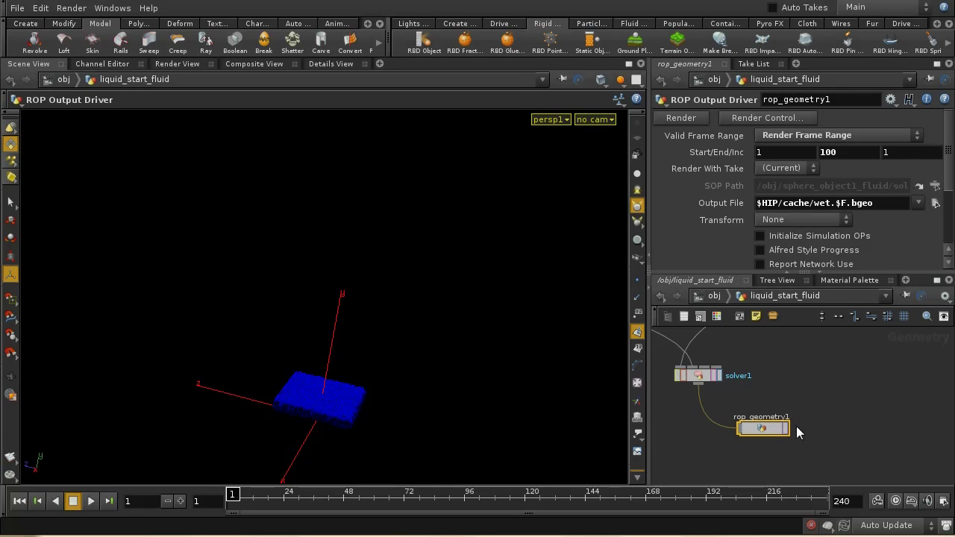
Step: Return to the object level, select box_object1 and play the whole scene to frame 60
{"action": "middle_click_drag", "start_coordinate": [769, 363], "coordinate": [830, 400]}
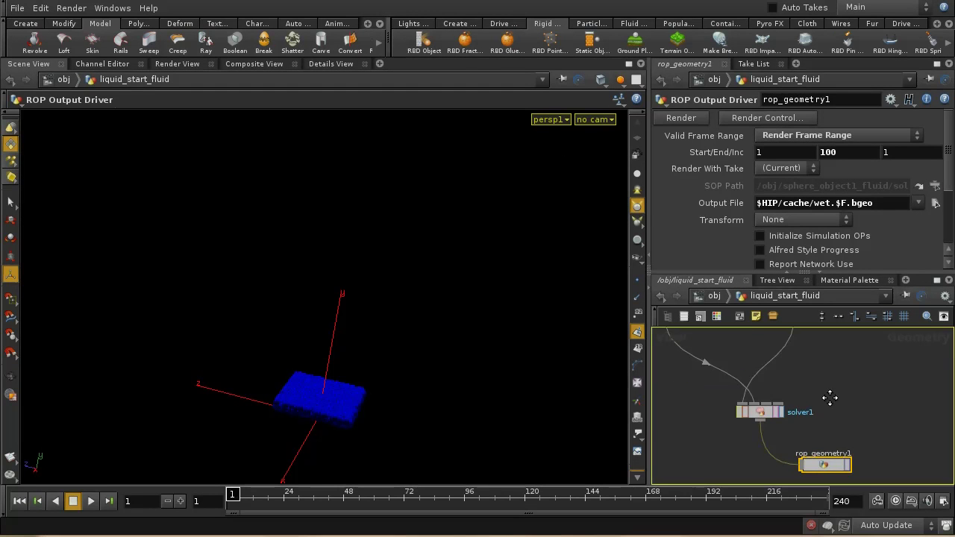
{"action": "left_click", "coordinate": [718, 295]}
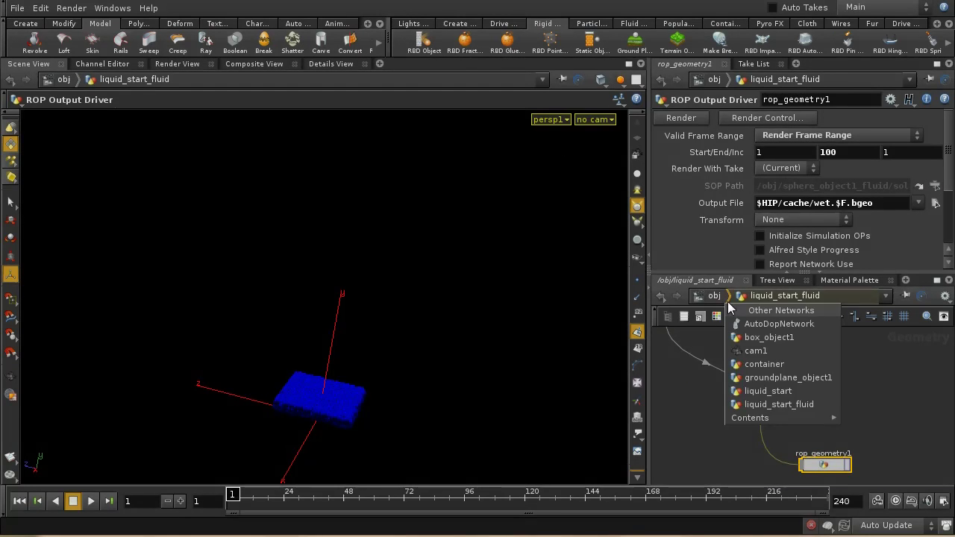
{"action": "left_click", "coordinate": [718, 296]}
{"action": "left_click", "coordinate": [717, 295]}
{"action": "middle_click_drag", "start_coordinate": [716, 338], "coordinate": [748, 377]}
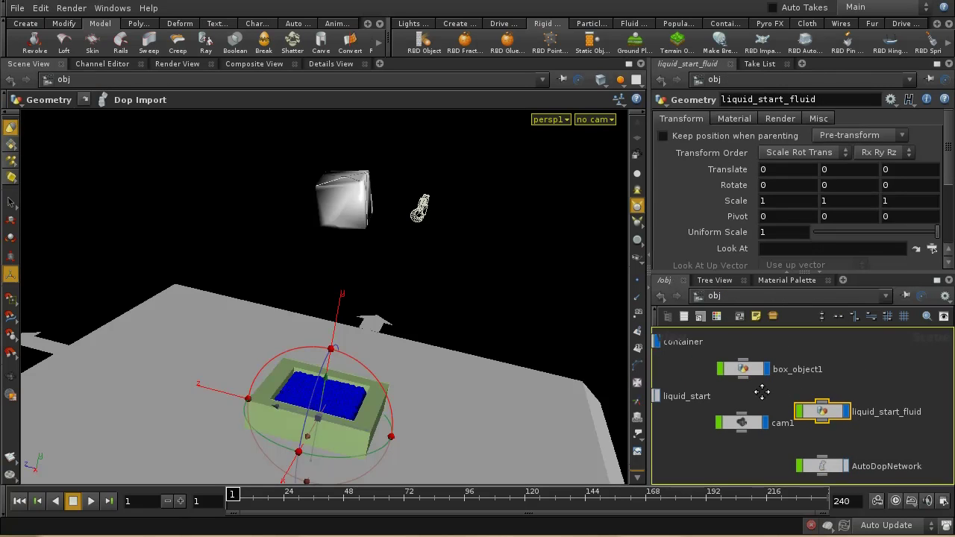
{"action": "left_click", "coordinate": [747, 374]}
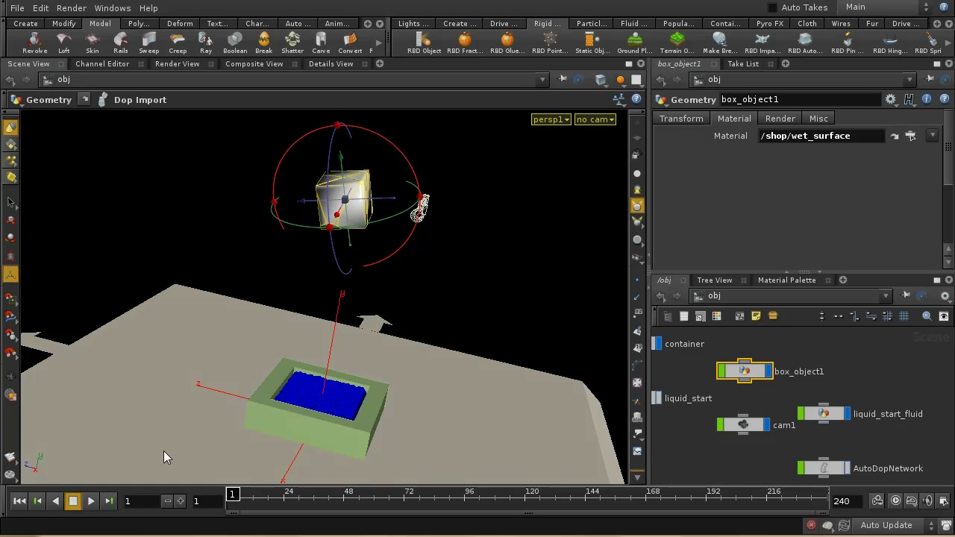
{"action": "left_click", "coordinate": [90, 501]}
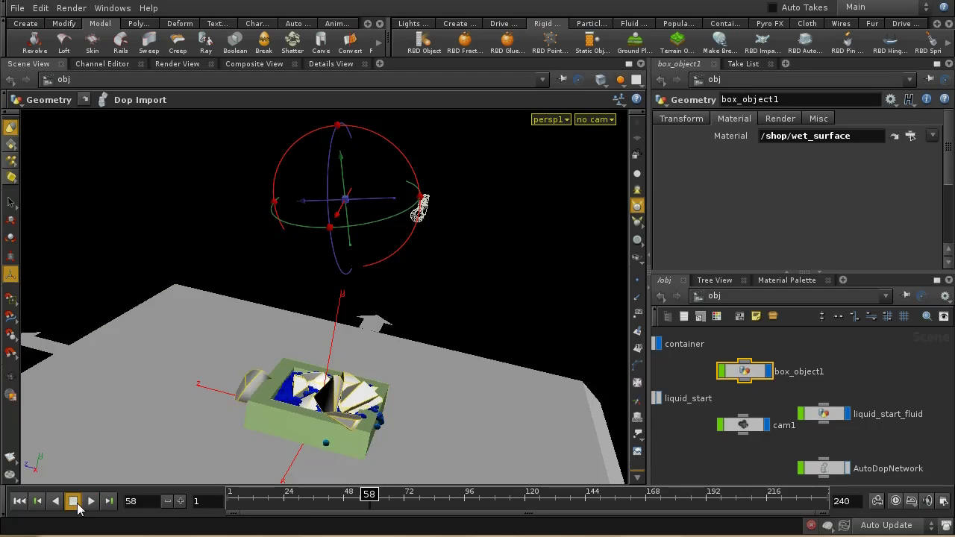
{"action": "left_click", "coordinate": [73, 501]}
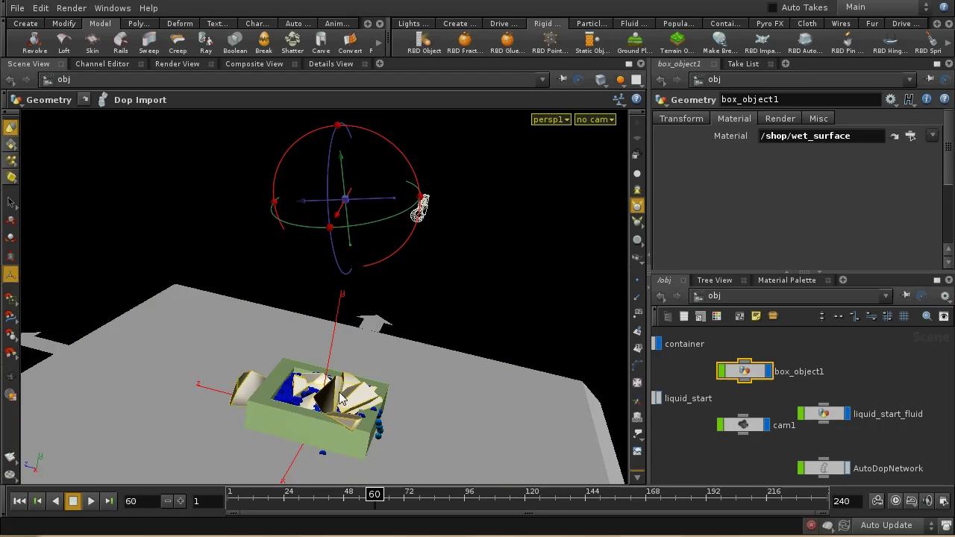
Step: Preview a render region around the container with mantra_ipr, then close the region
{"action": "left_click", "coordinate": [11, 396]}
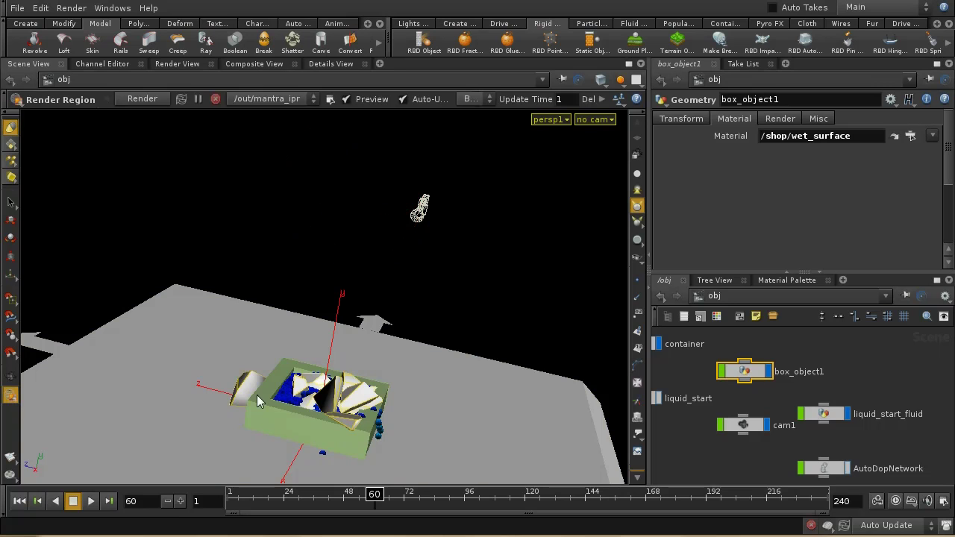
{"action": "left_click_drag", "start_coordinate": [195, 316], "coordinate": [418, 468]}
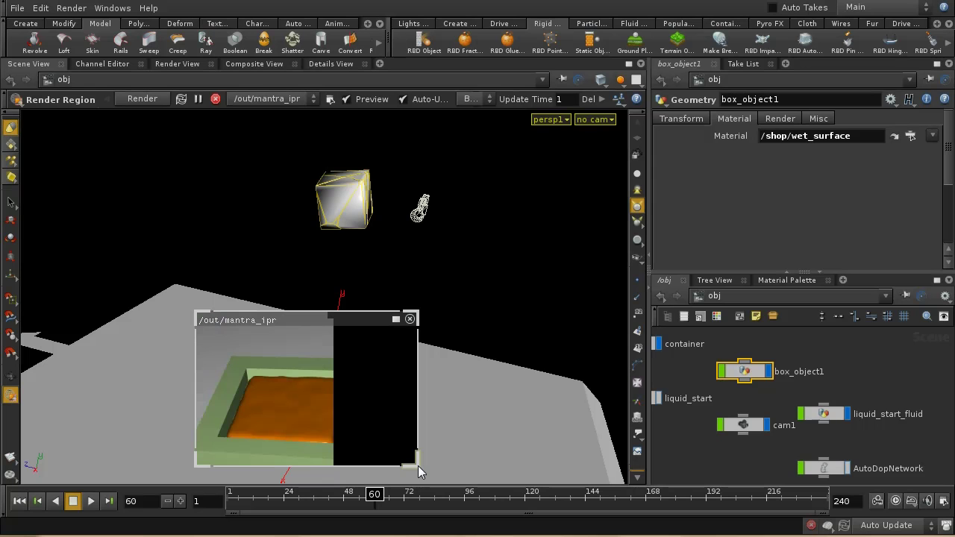
{"action": "left_click", "coordinate": [410, 319]}
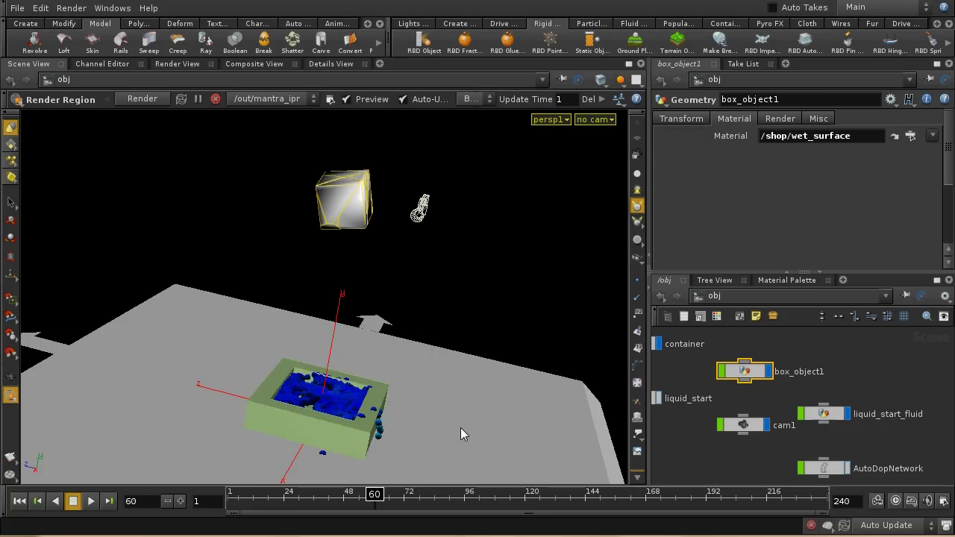
Step: Rewind, play the scene from frame 1 to frame 65 and render that frame from cam1 with mantra_ipr
{"action": "left_click", "coordinate": [20, 502]}
{"action": "left_click", "coordinate": [90, 500]}
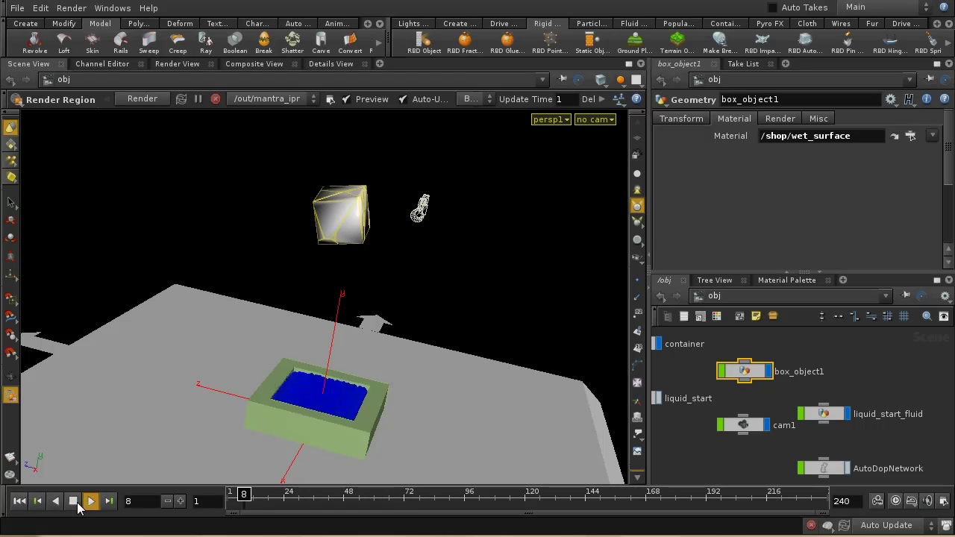
{"action": "left_click", "coordinate": [74, 502]}
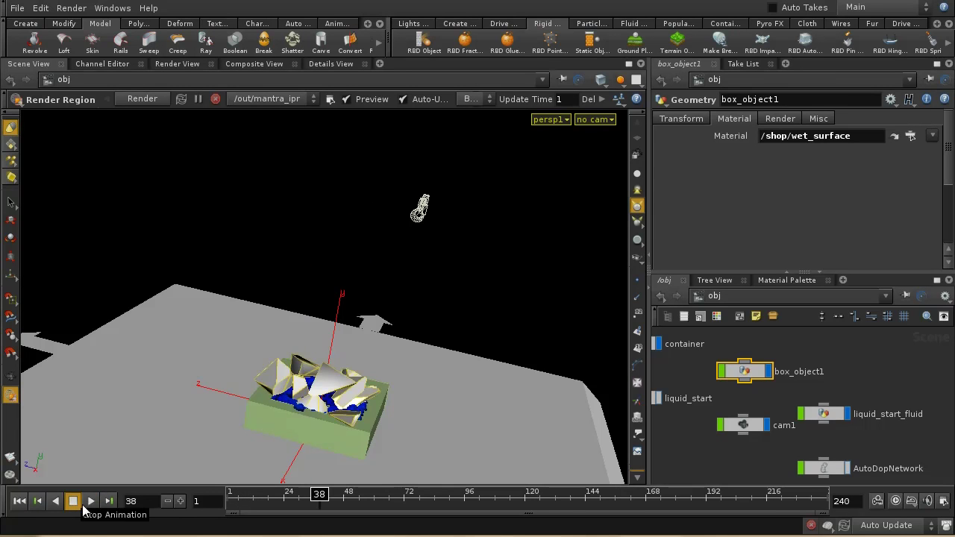
{"action": "left_click", "coordinate": [90, 501]}
{"action": "left_click", "coordinate": [72, 501]}
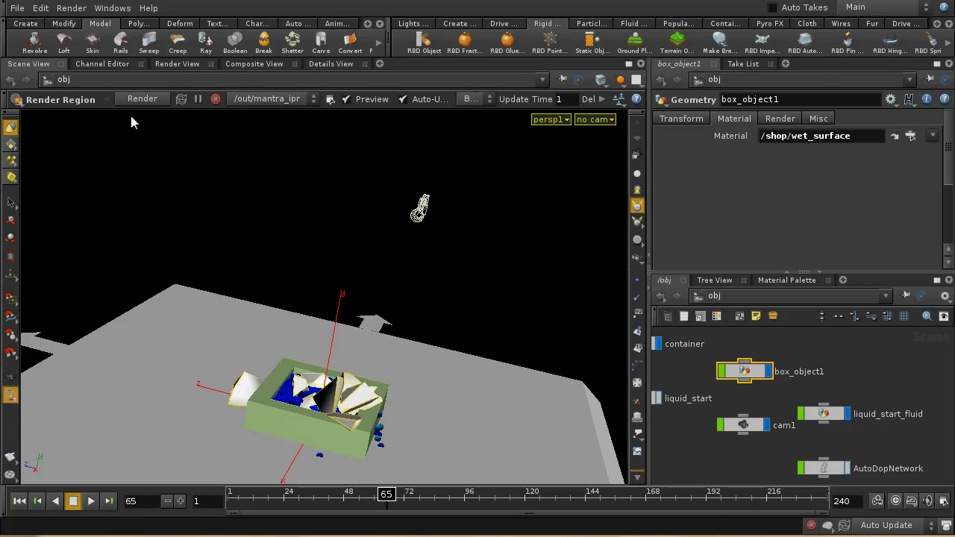
{"action": "left_click", "coordinate": [175, 64]}
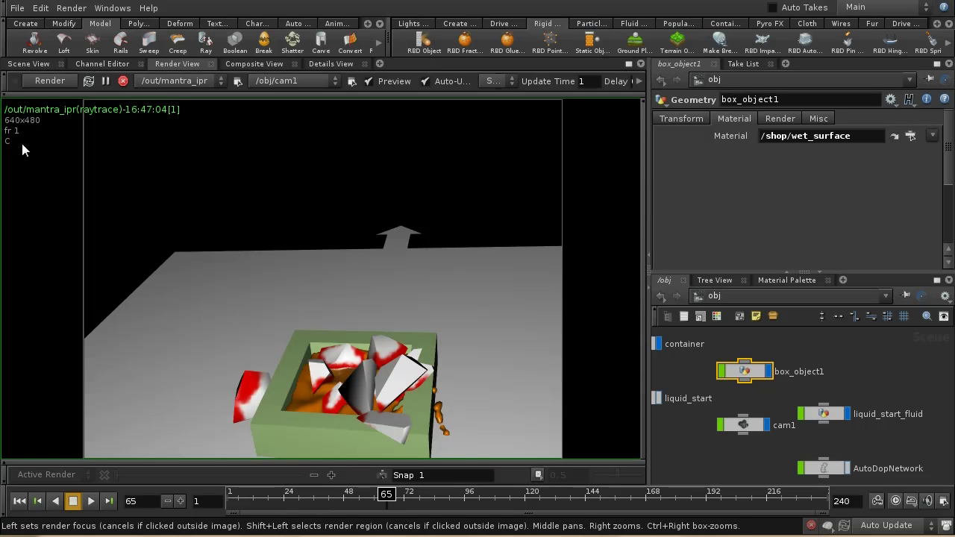
{"action": "left_click", "coordinate": [48, 81]}
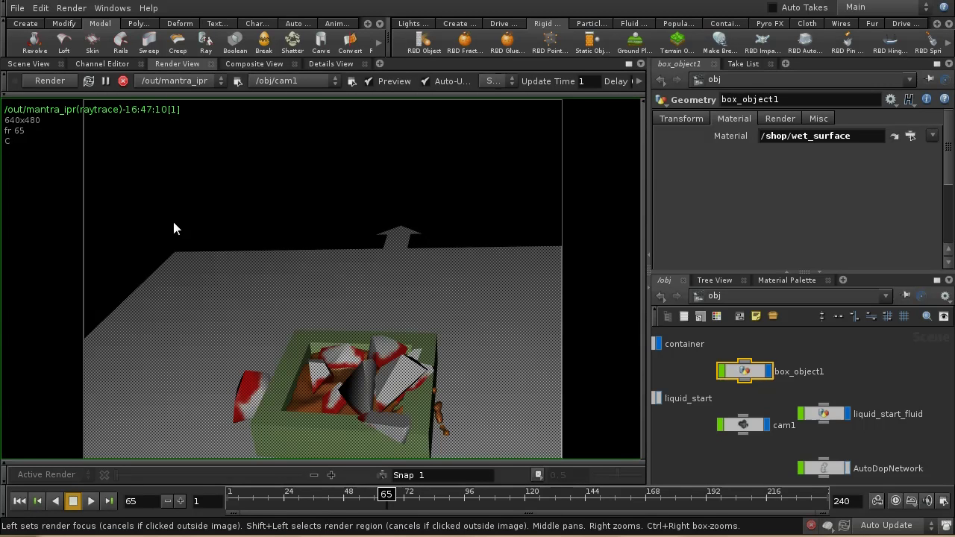